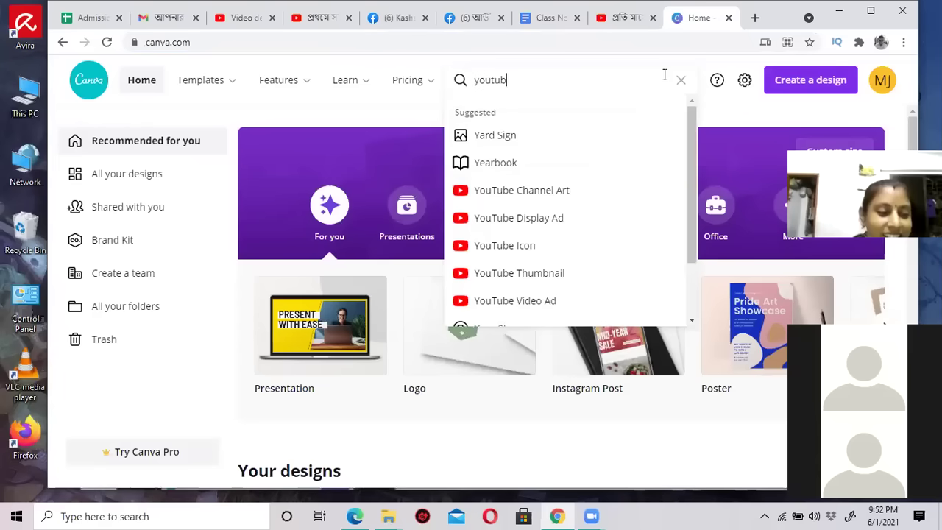
# Create a blank YouTube Channel Art design from the 'channel art' search, then start a new browser tab.
pyautogui.write('channel art')
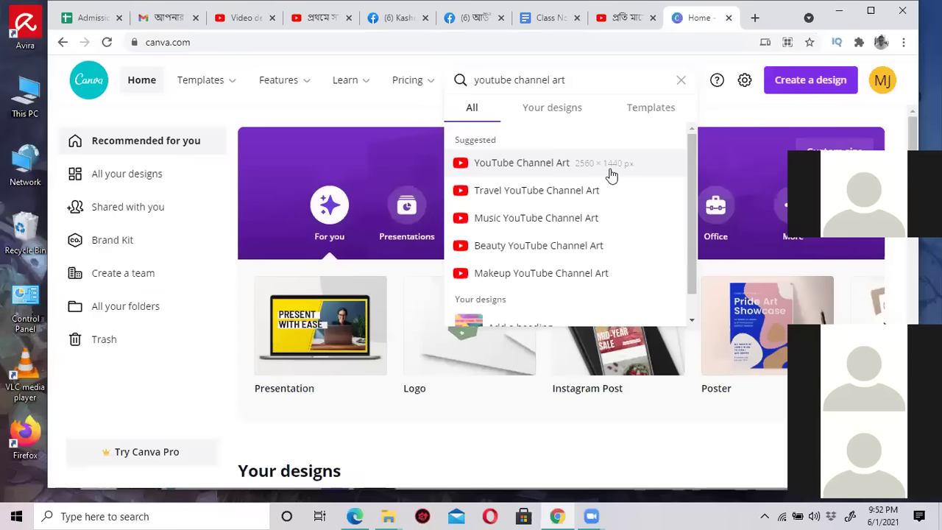
pyautogui.click(594, 173)
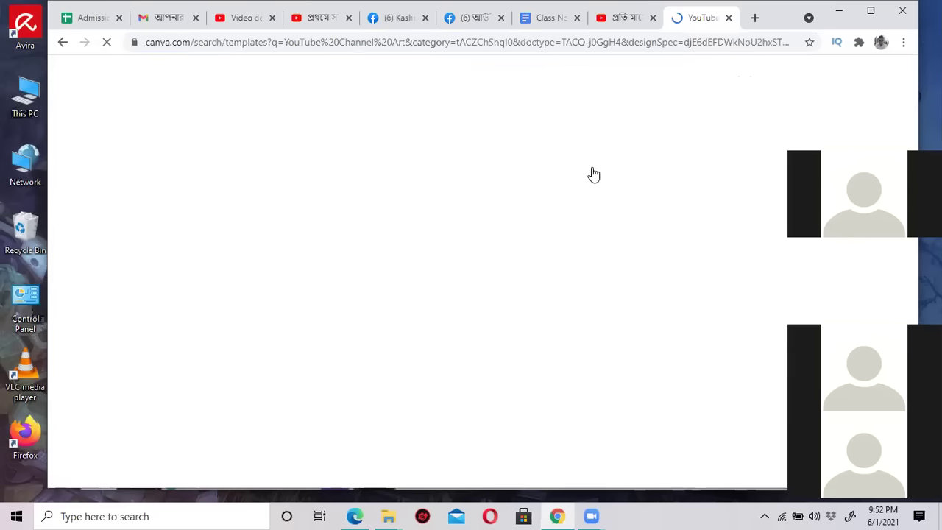
pyautogui.click(434, 38)
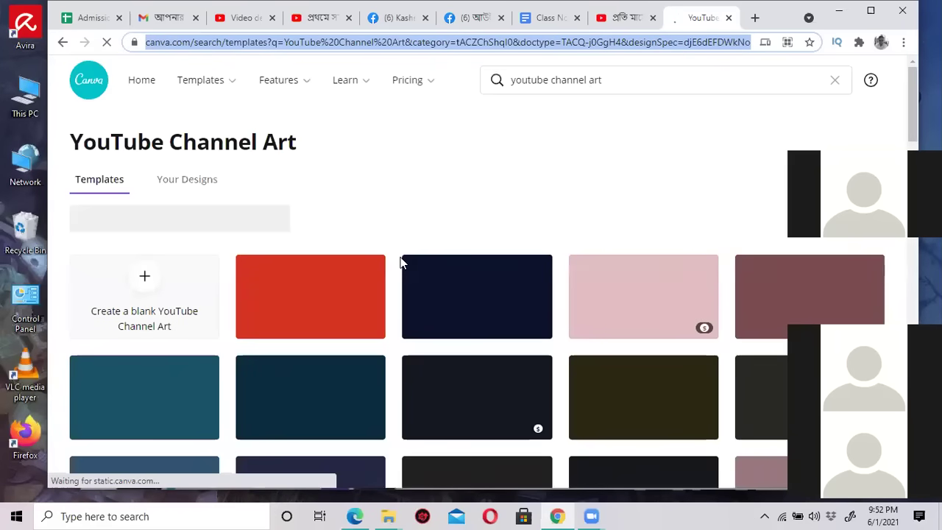
pyautogui.scroll(-5, 389, 213)
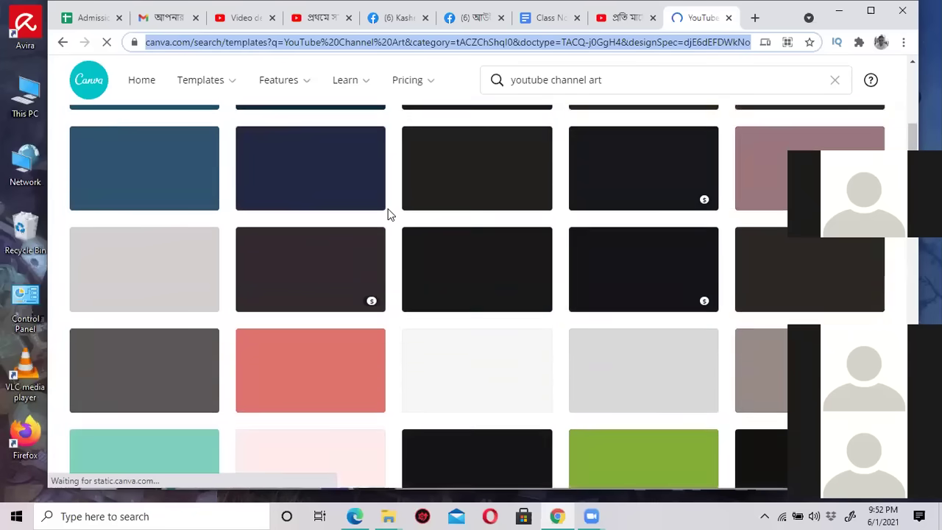
pyautogui.scroll(3, 390, 214)
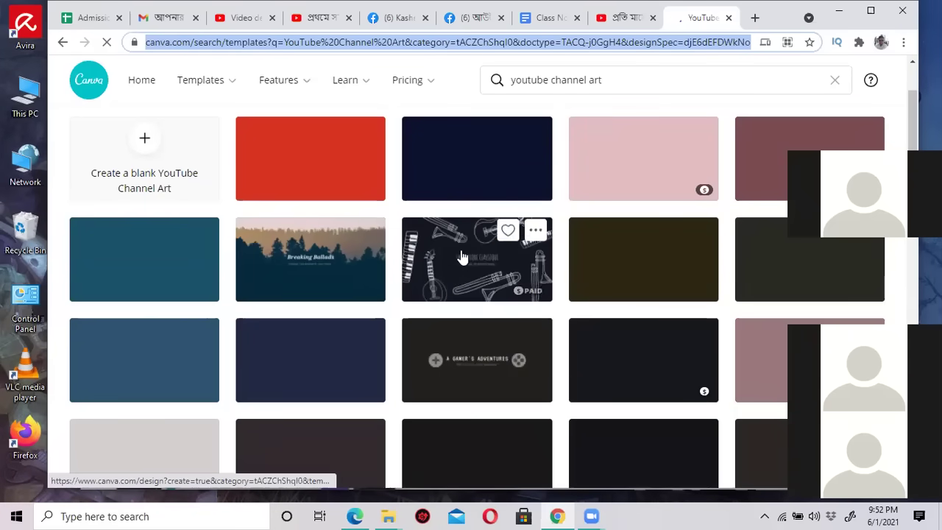
pyautogui.scroll(-3, 414, 353)
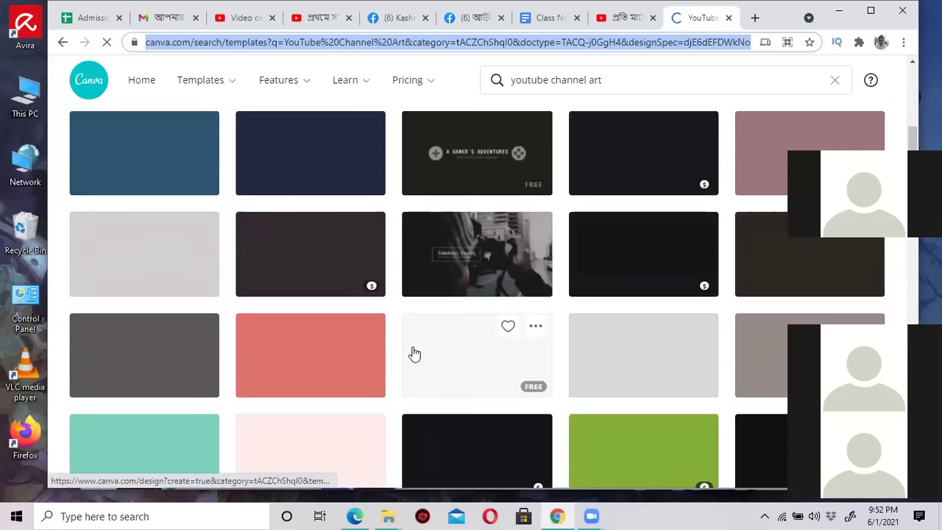
pyautogui.scroll(5, 413, 352)
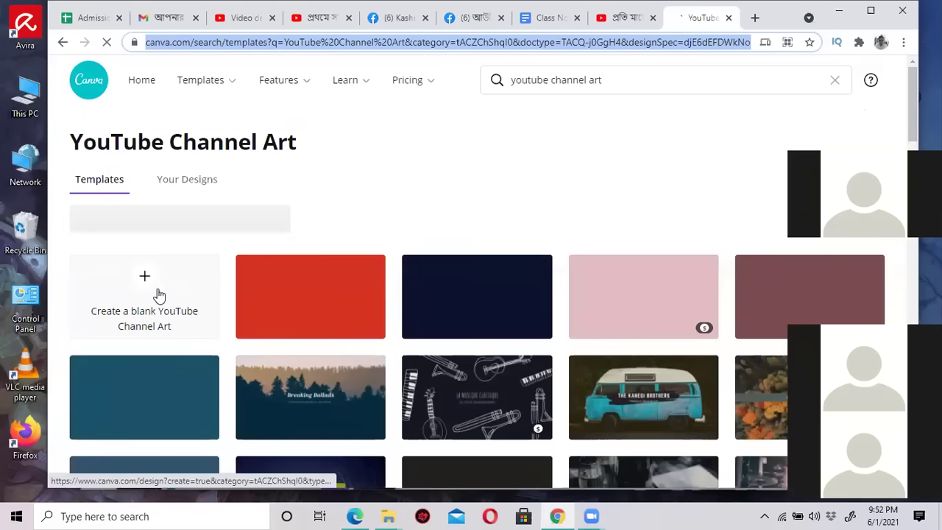
pyautogui.click(145, 281)
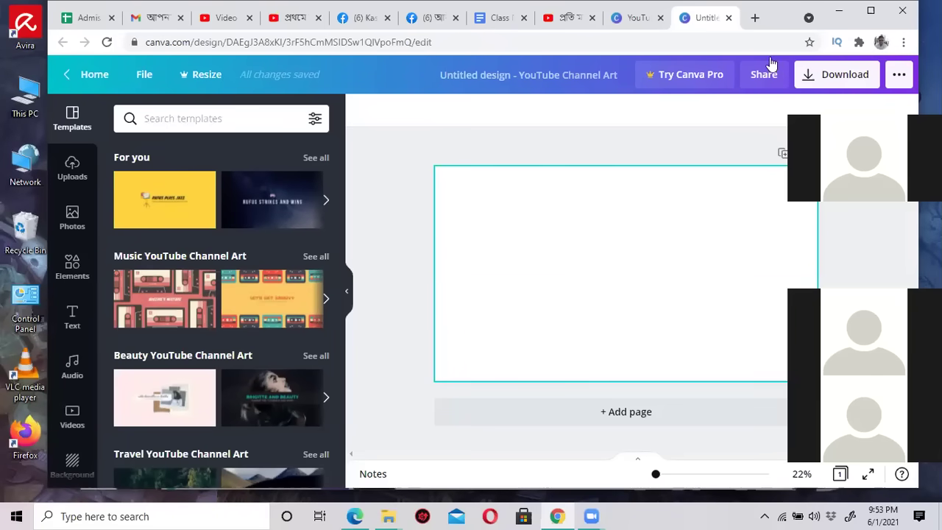
pyautogui.click(756, 18)
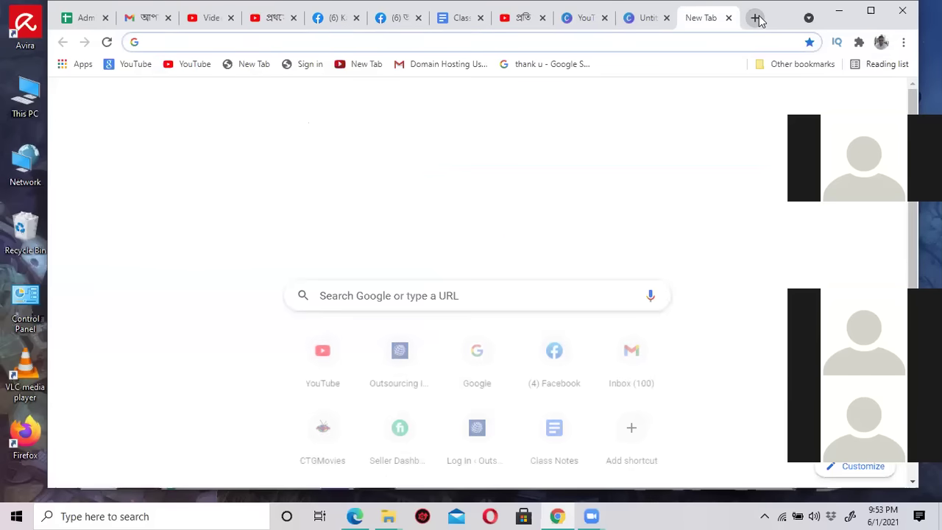
# Search Google Images for 'youtube channel art size'.
pyautogui.write('im')
pyautogui.press('Return')
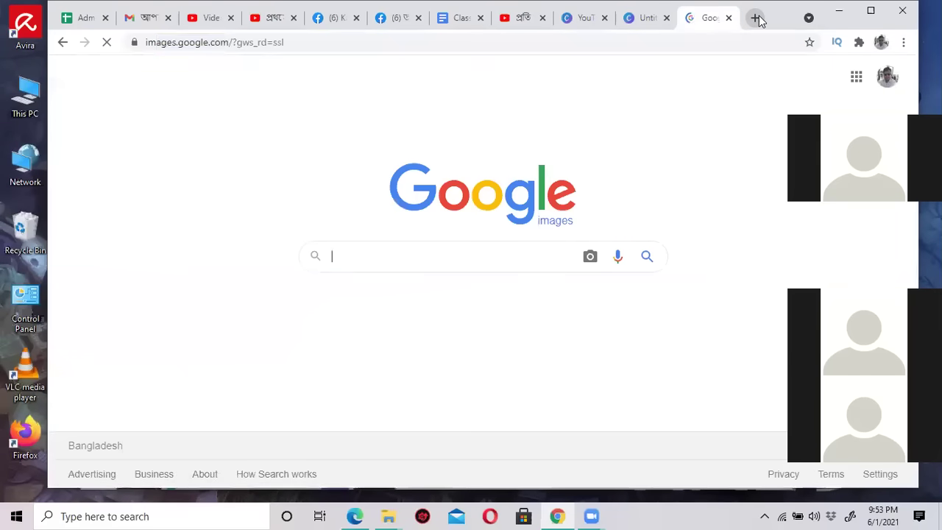
pyautogui.write('youtube')
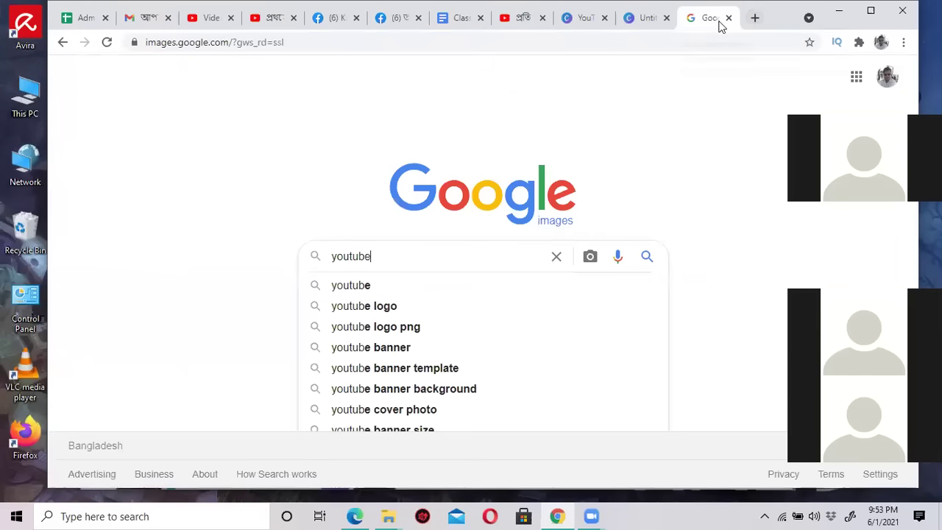
pyautogui.write(' channel')
pyautogui.press('BackSpace')
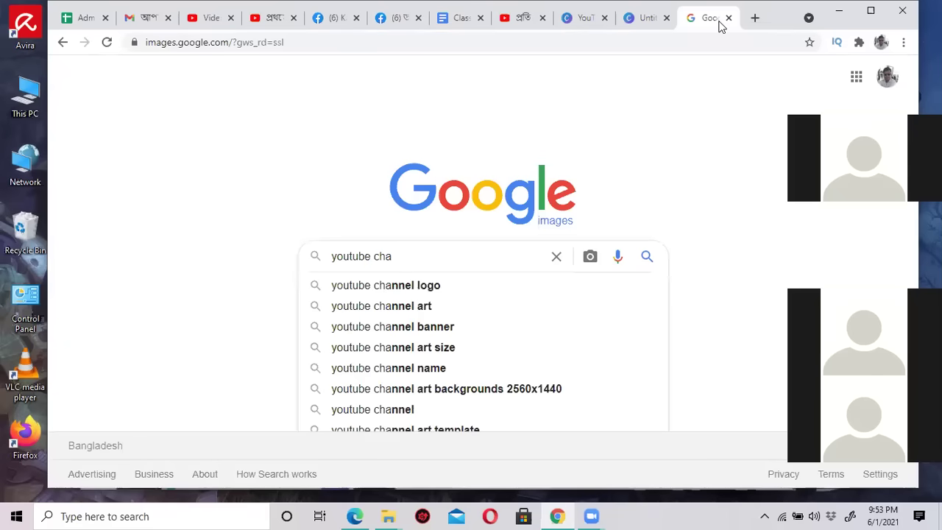
pyautogui.write('nnel art')
pyautogui.press('Return')
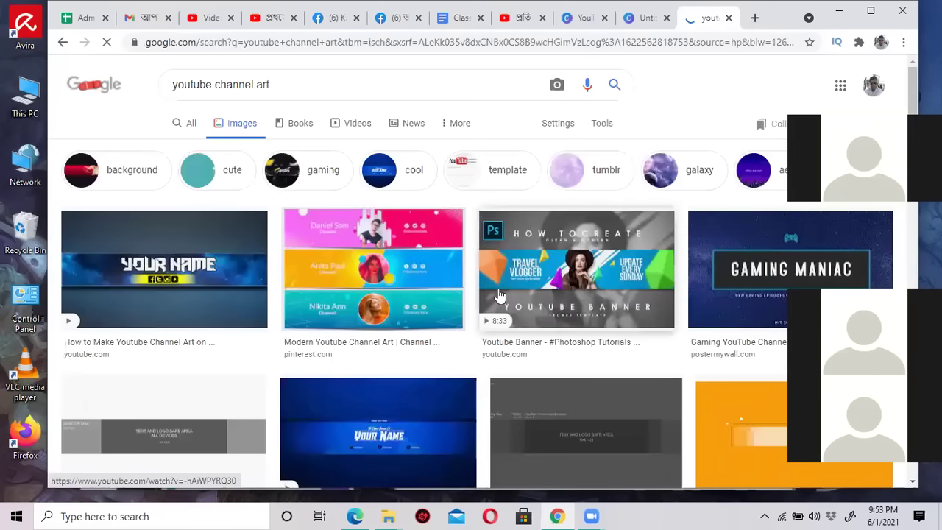
pyautogui.scroll(-2, 499, 295)
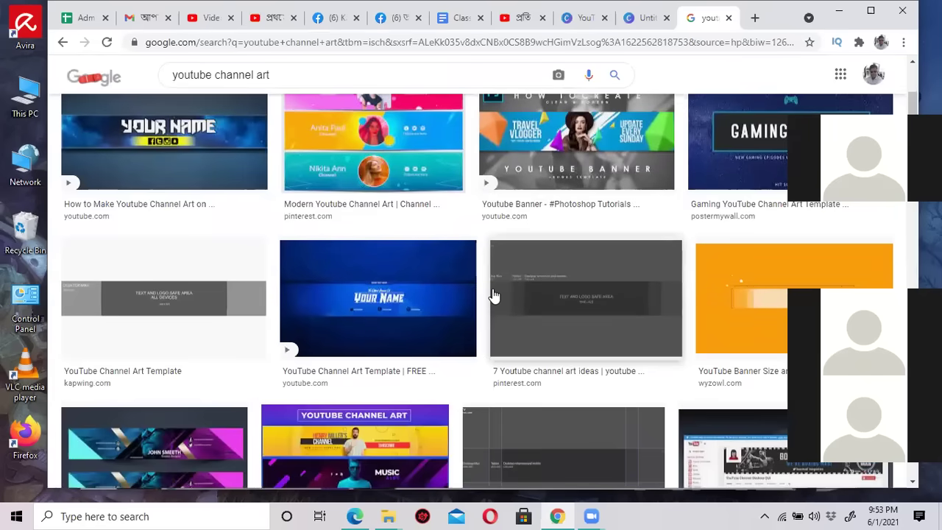
pyautogui.scroll(-3, 493, 296)
pyautogui.scroll(5, 493, 296)
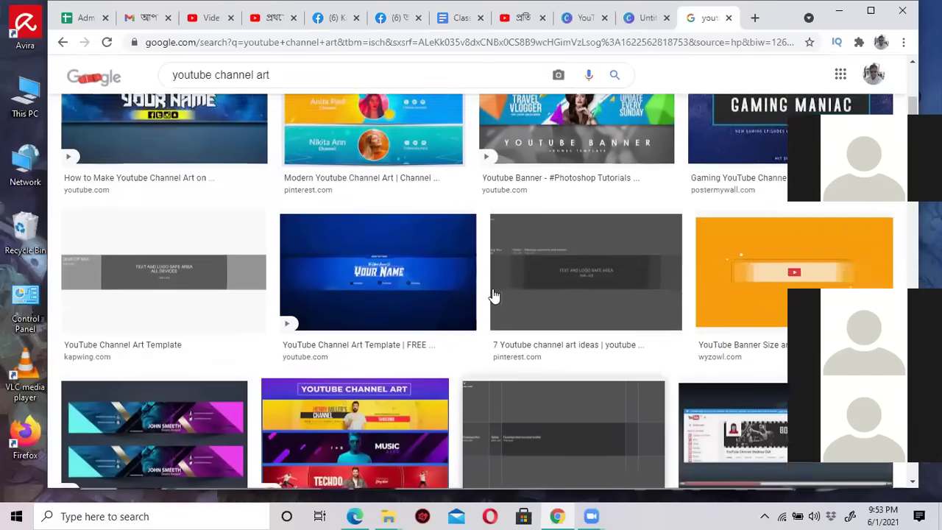
pyautogui.click(371, 85)
pyautogui.write('s')
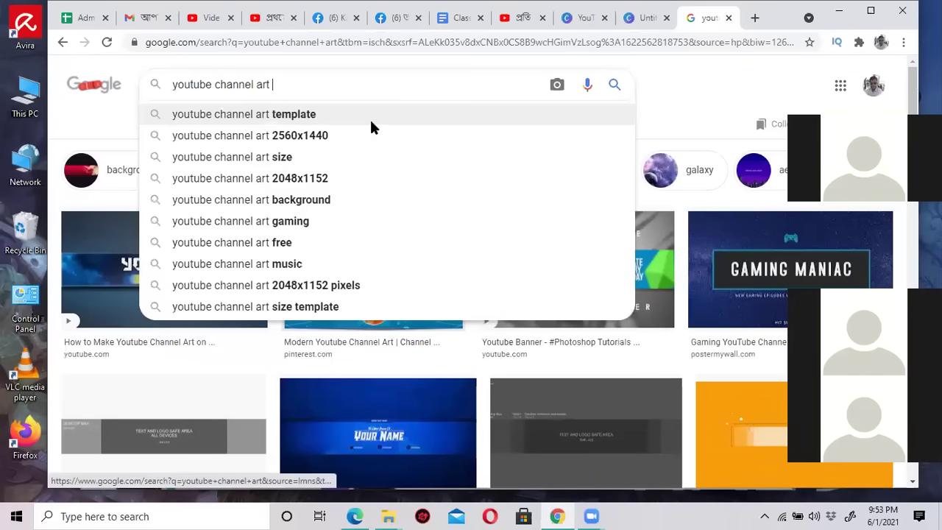
pyautogui.write('ize')
pyautogui.press('Return')
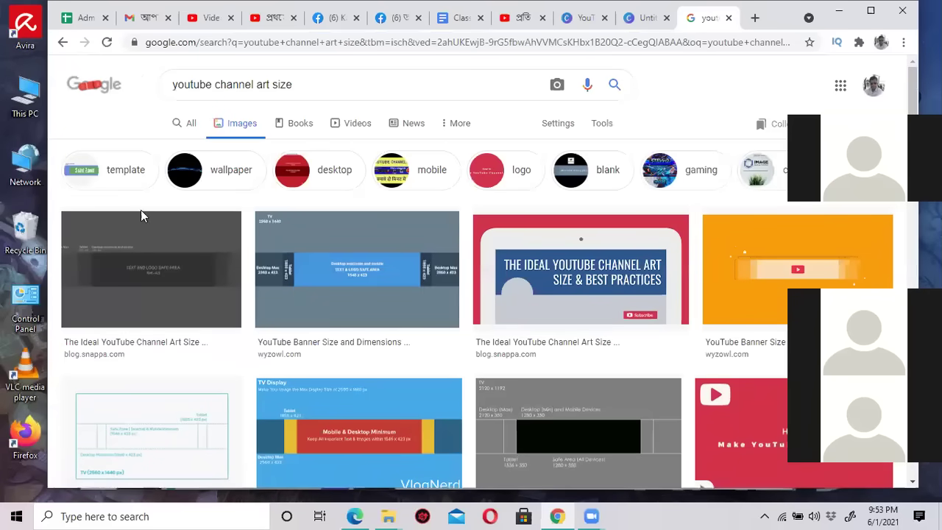
# Save the VlogNerd banner size template image as a PNG.
pyautogui.click(321, 263)
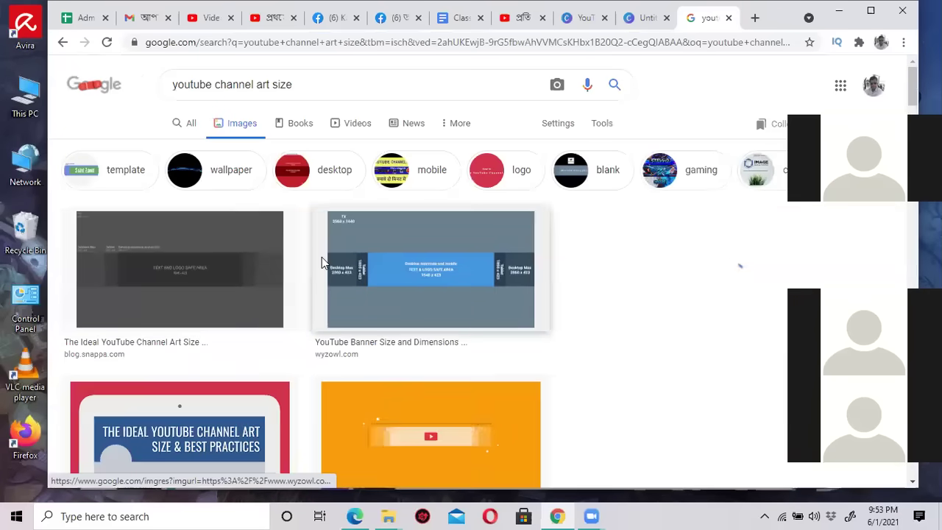
pyautogui.click(64, 41)
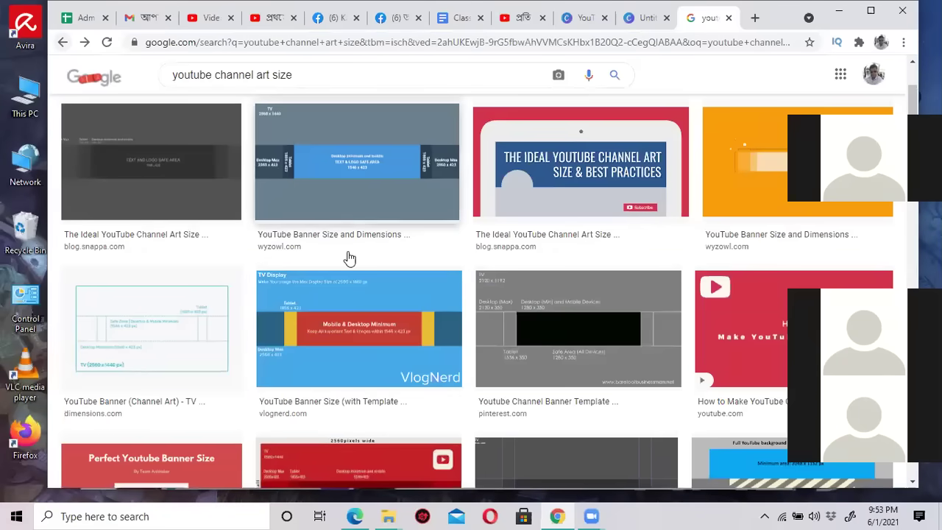
pyautogui.click(394, 335)
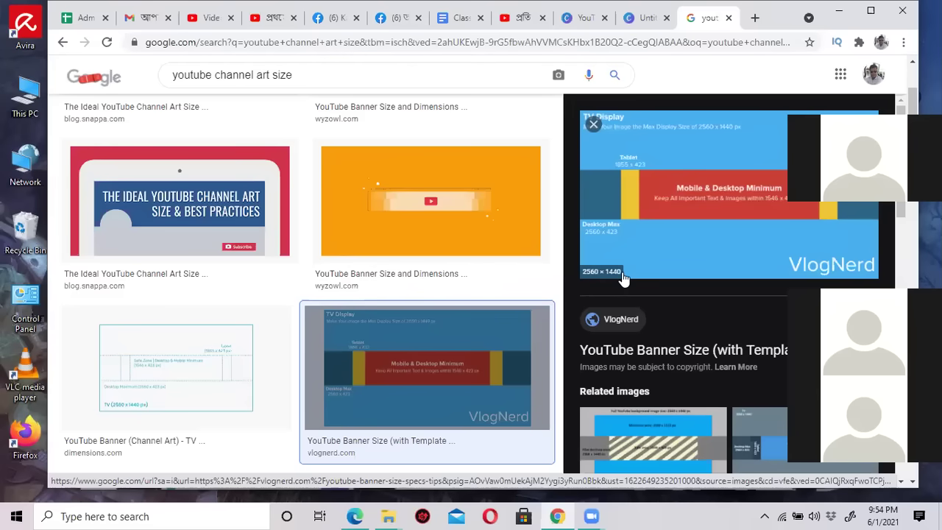
pyautogui.rightClick(674, 171)
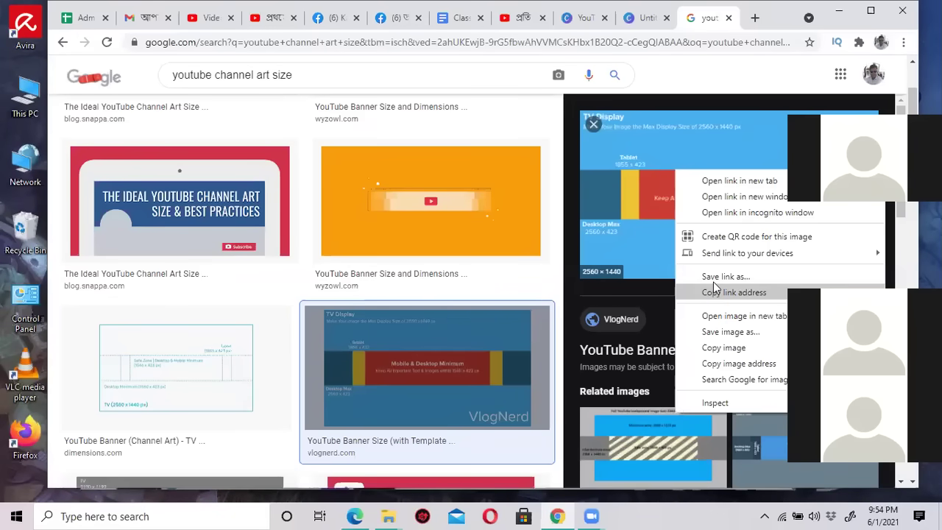
pyautogui.rightClick(639, 182)
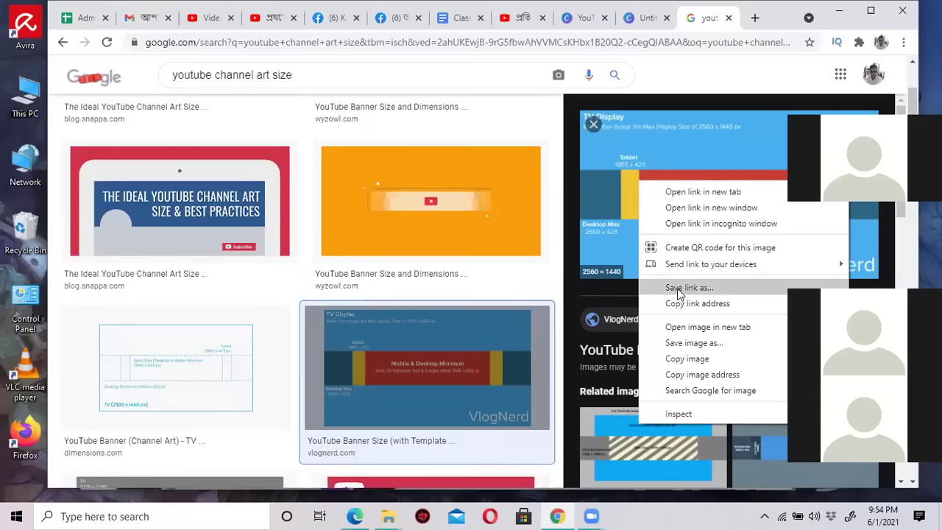
pyautogui.click(692, 344)
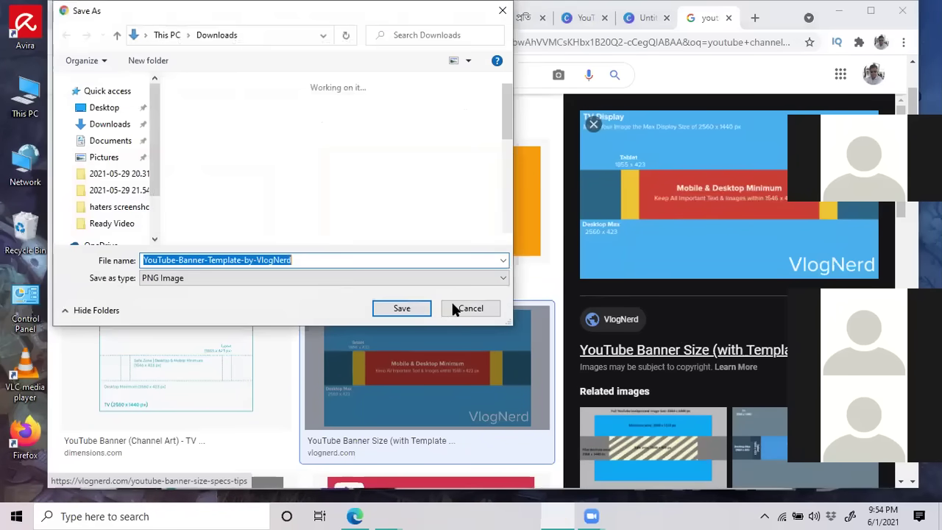
pyautogui.click(406, 308)
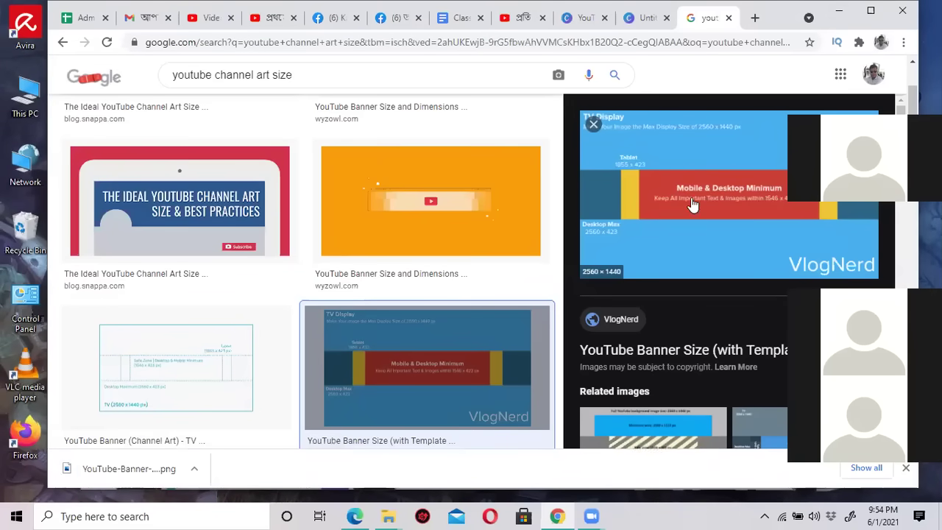
# Open the VlogNerd banner template from Downloads in Paint and zoom out to 25%.
pyautogui.click(839, 12)
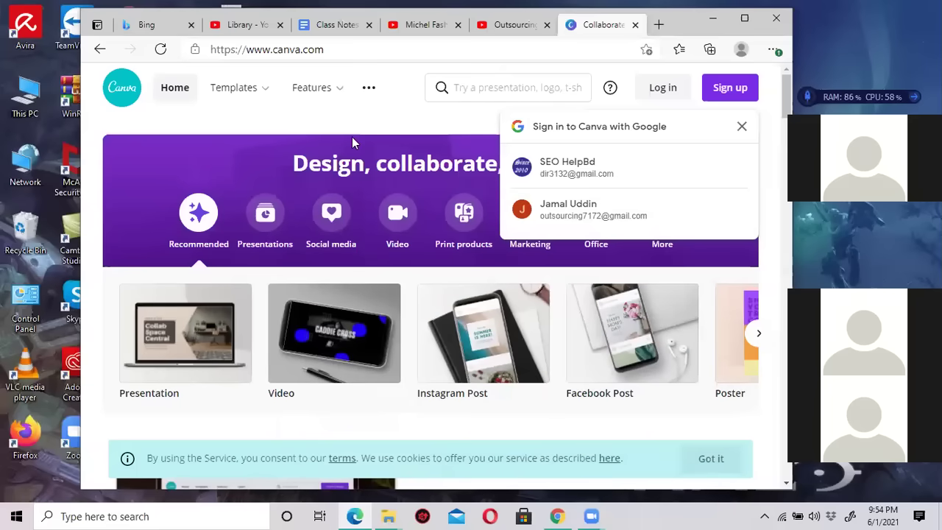
pyautogui.click(716, 15)
pyautogui.doubleClick(25, 94)
pyautogui.click(302, 195)
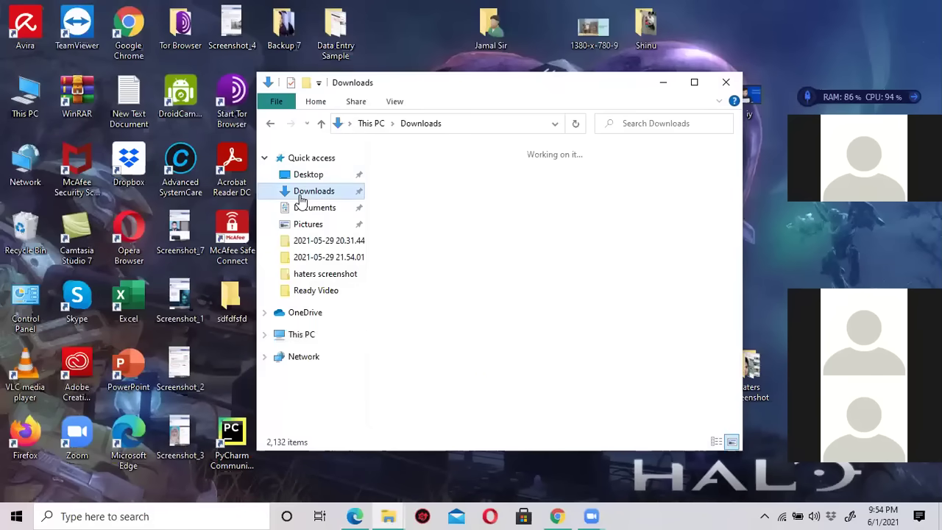
pyautogui.click(415, 208)
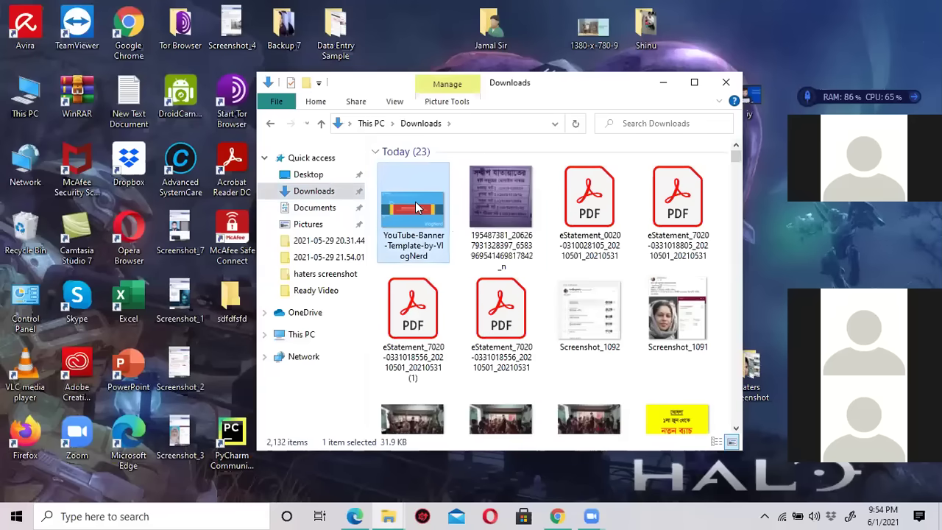
pyautogui.rightClick(416, 199)
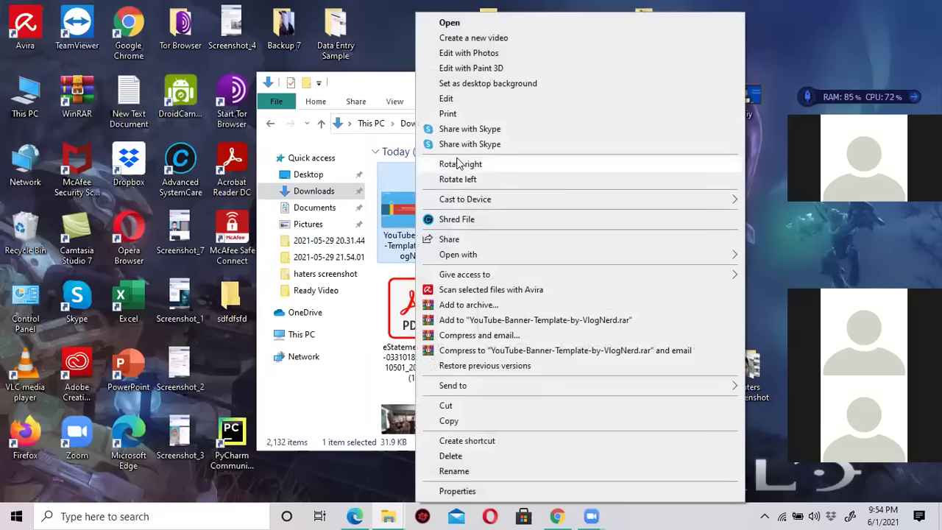
pyautogui.click(467, 104)
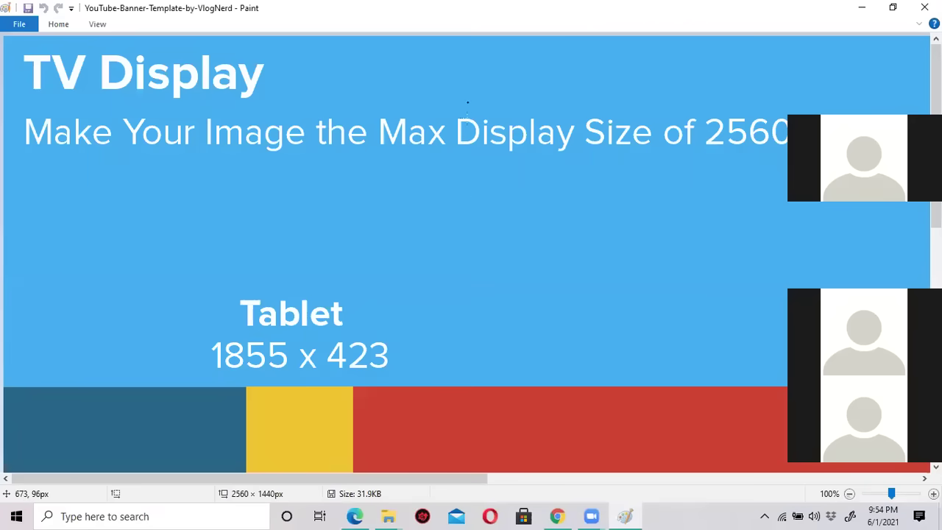
pyautogui.click(848, 494)
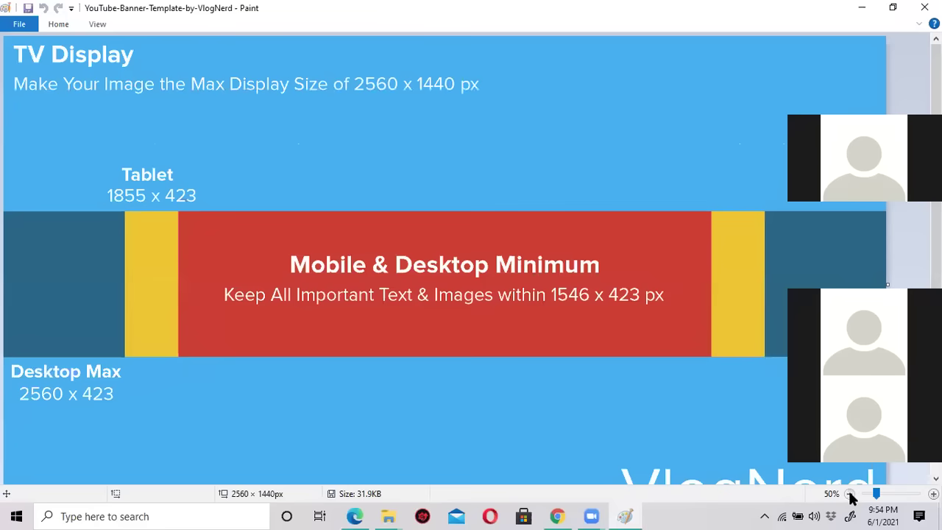
pyautogui.click(849, 494)
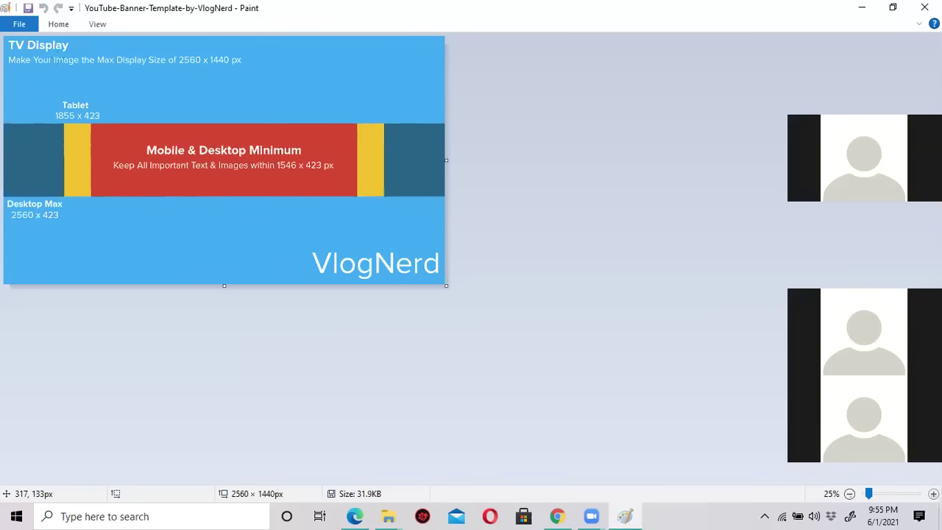
# Select and delete the central red and yellow band of the banner.
pyautogui.click(59, 24)
pyautogui.moveTo(64, 124); pyautogui.dragTo(143, 199)
pyautogui.moveTo(244, 198); pyautogui.dragTo(384, 198)
pyautogui.press('Delete')
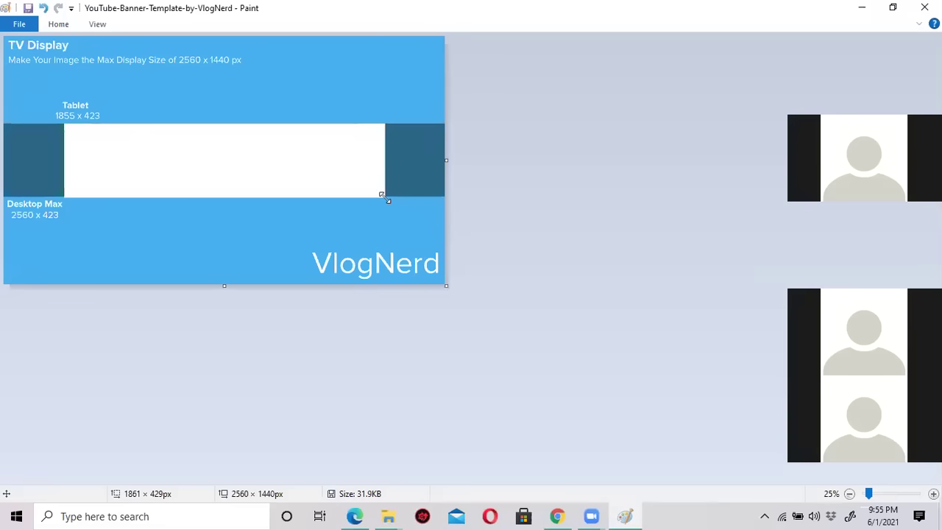
# Fill the cleared central rectangle with solid red.
pyautogui.click(58, 24)
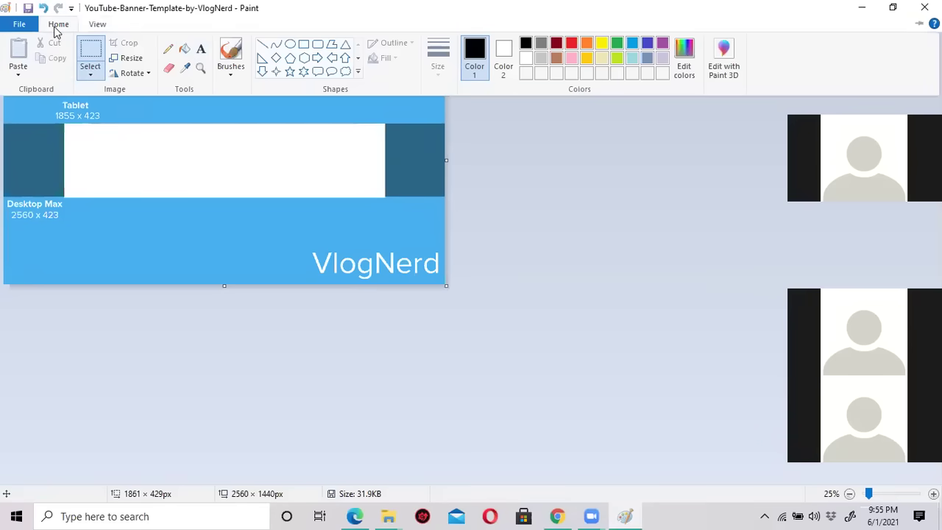
pyautogui.click(184, 49)
pyautogui.click(58, 24)
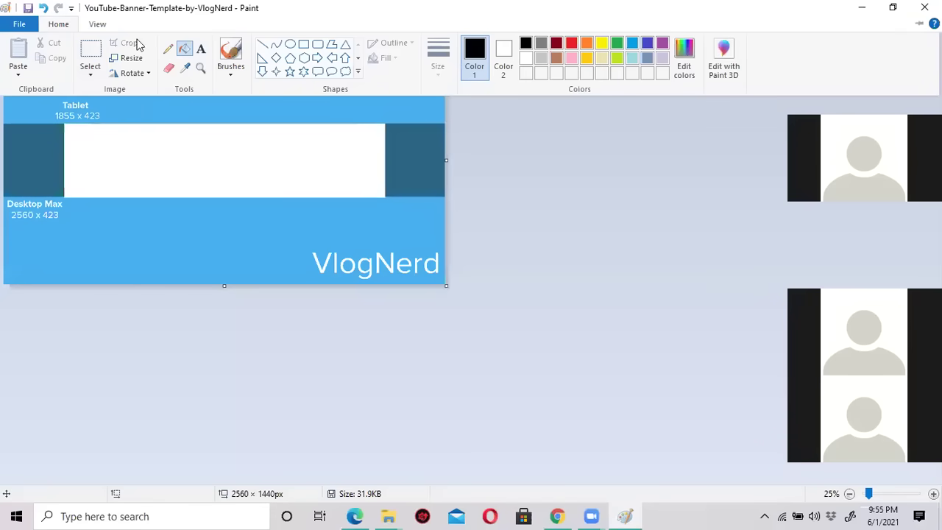
pyautogui.click(571, 42)
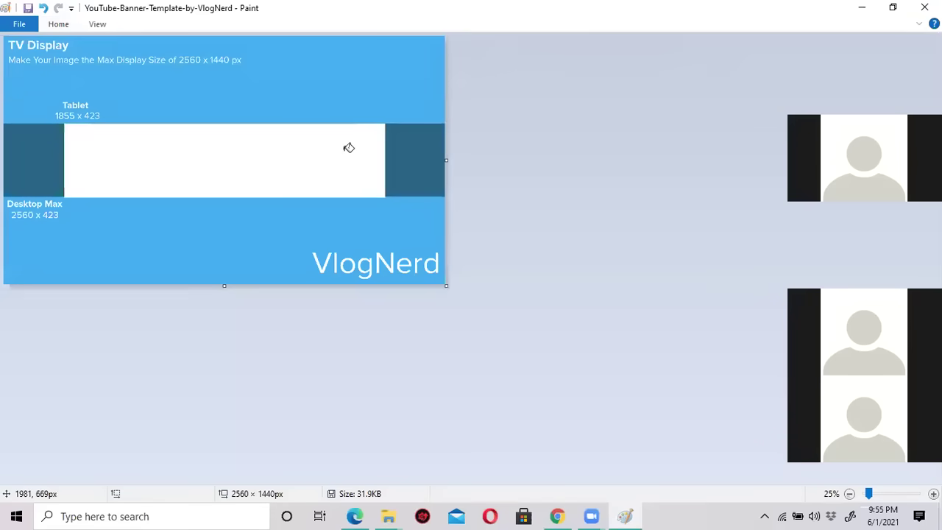
pyautogui.click(349, 148)
pyautogui.click(58, 24)
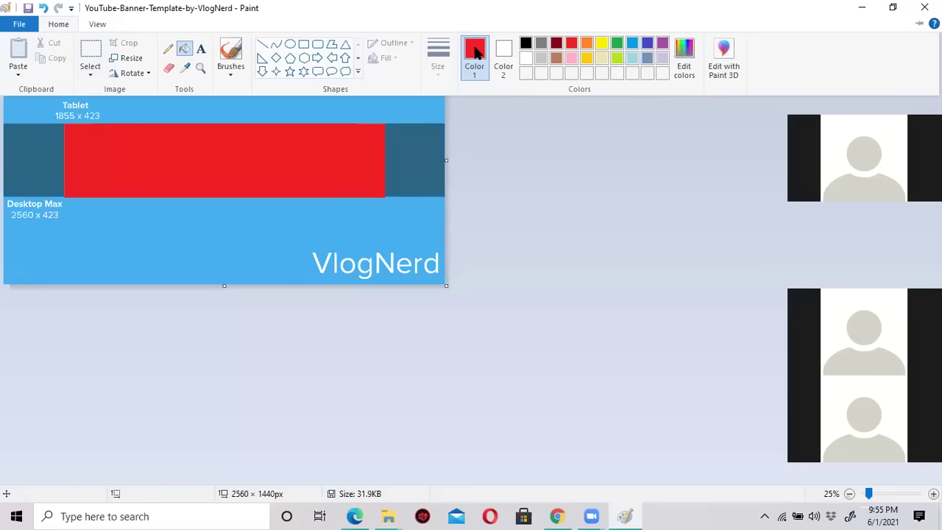
pyautogui.click(60, 185)
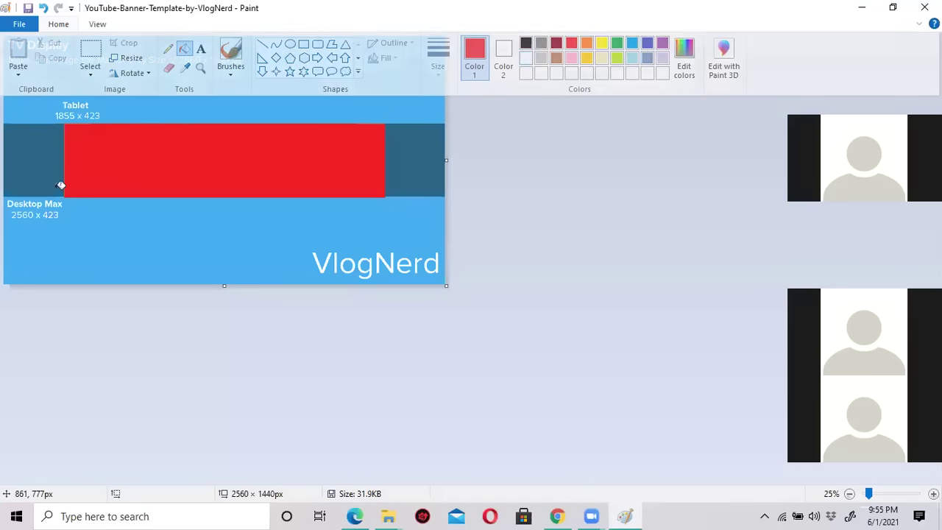
pyautogui.click(58, 24)
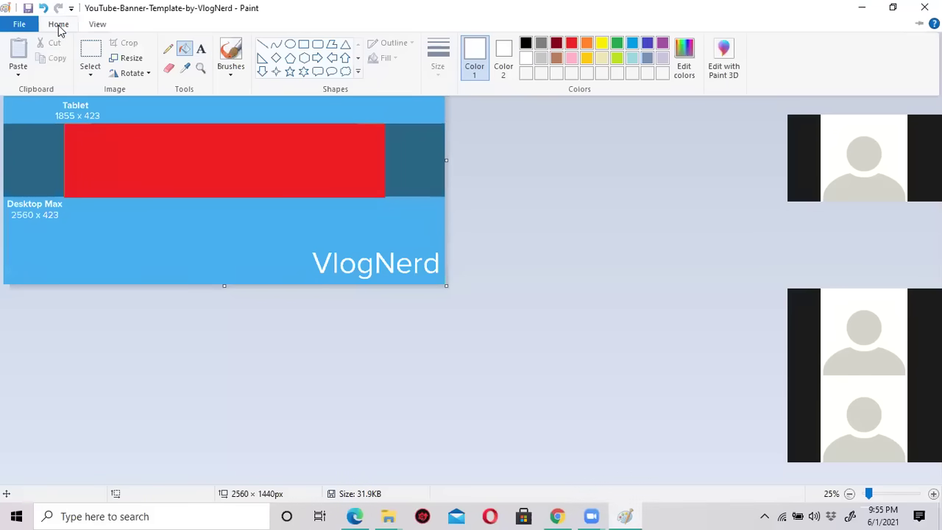
pyautogui.click(202, 49)
# Place a text box on the red block and adjust its top edge.
pyautogui.click(73, 156)
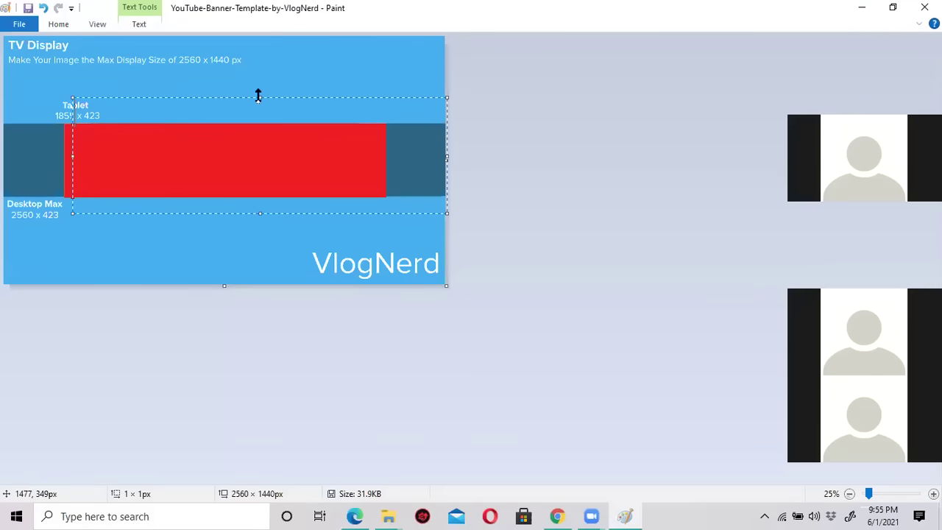
pyautogui.moveTo(259, 96); pyautogui.dragTo(253, 126)
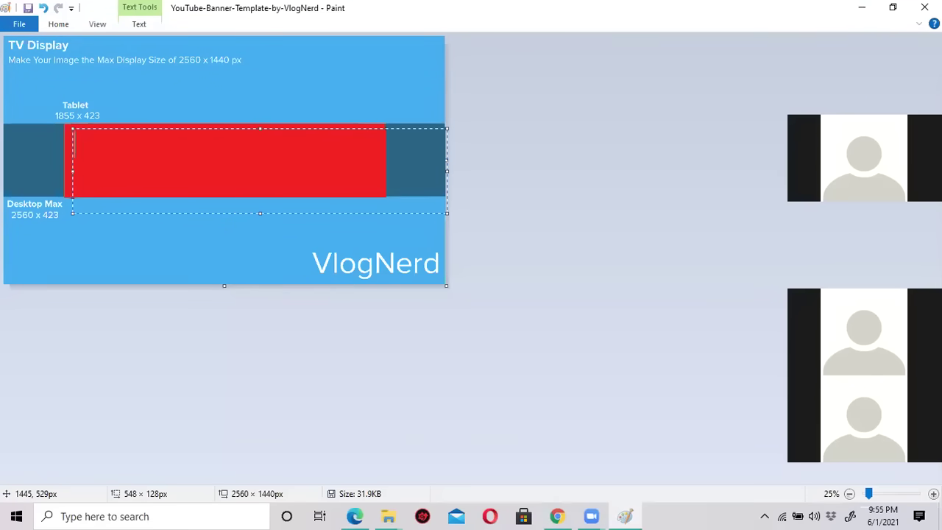
pyautogui.write('xx')
pyautogui.press('BackSpace')
pyautogui.press('BackSpace')
pyautogui.write('x')
pyautogui.press('BackSpace')
# Set the font to Arial Black and type 'Michel Fashion House'.
pyautogui.click(147, 24)
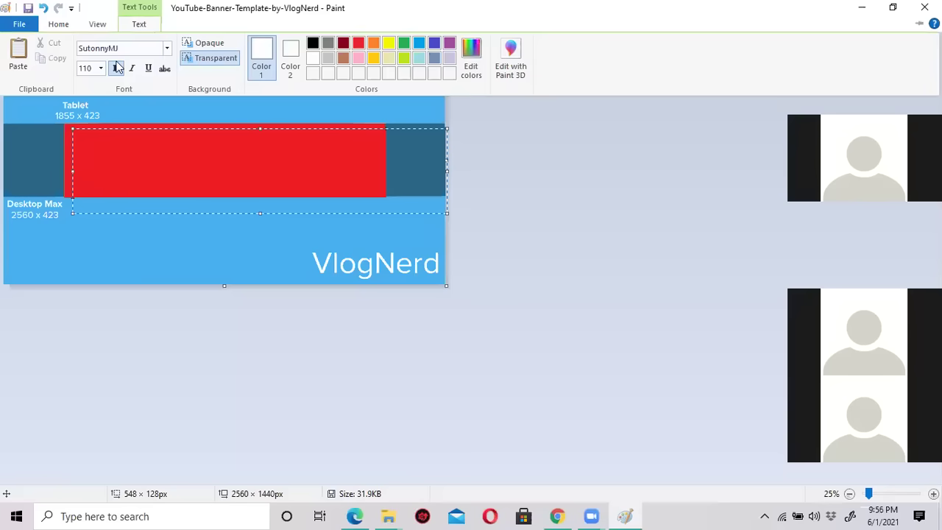
pyautogui.click(167, 50)
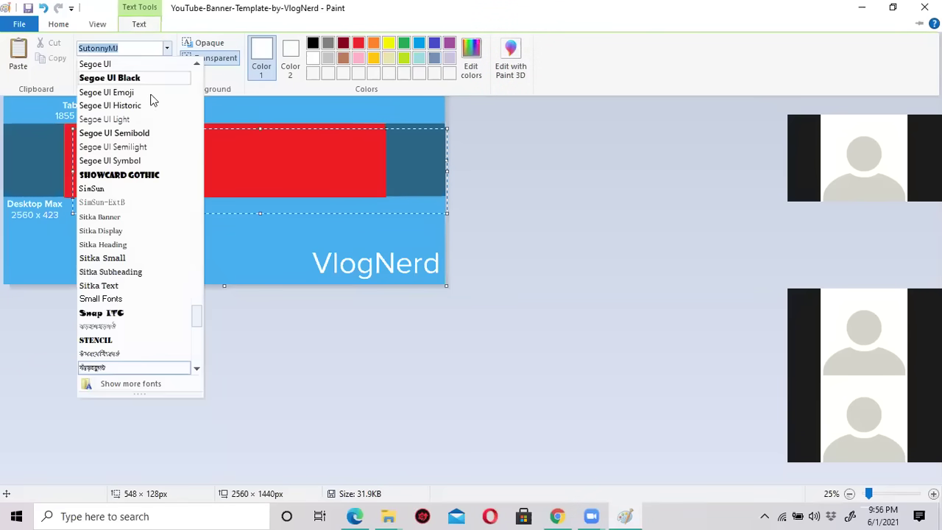
pyautogui.scroll(20, 147, 190)
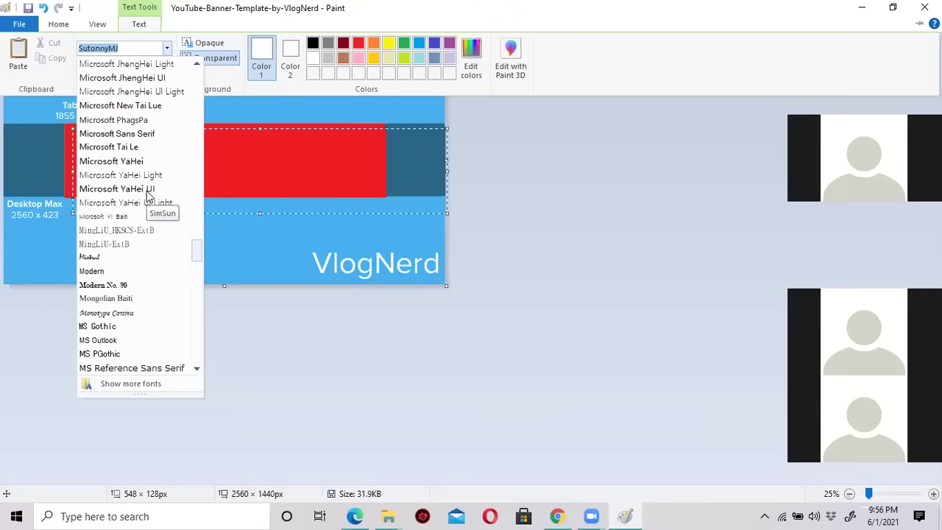
pyautogui.scroll(6, 147, 191)
pyautogui.scroll(15, 146, 193)
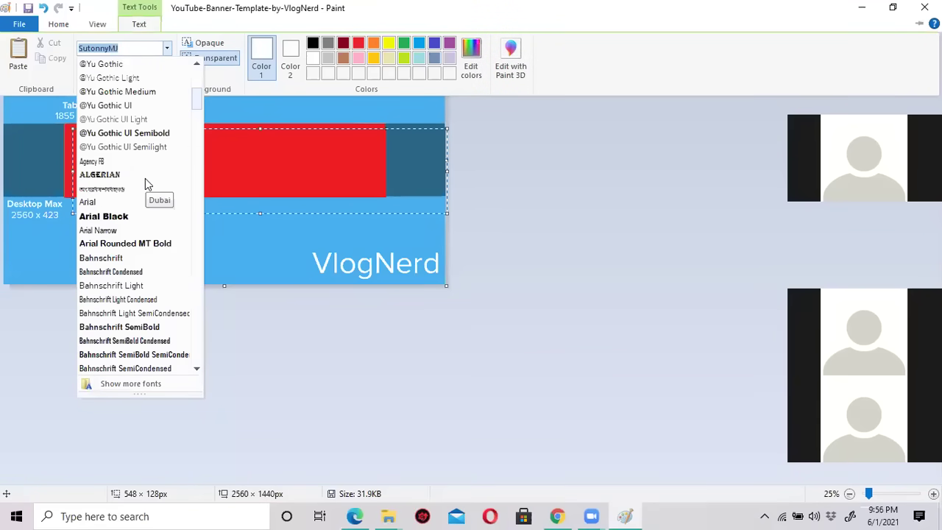
pyautogui.click(137, 213)
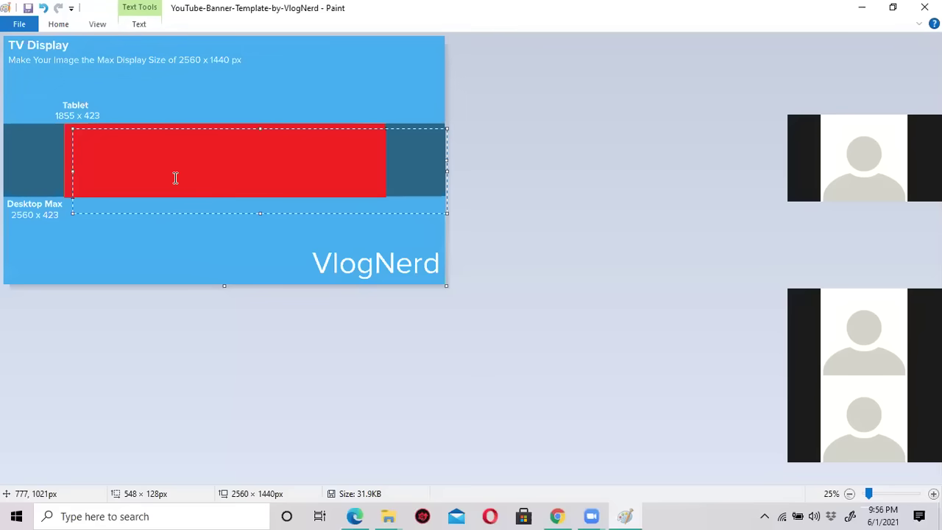
pyautogui.write('k')
pyautogui.press('BackSpace')
pyautogui.write('g')
pyautogui.press('BackSpace')
pyautogui.write('m')
pyautogui.press('BackSpace')
pyautogui.write('Michel ')
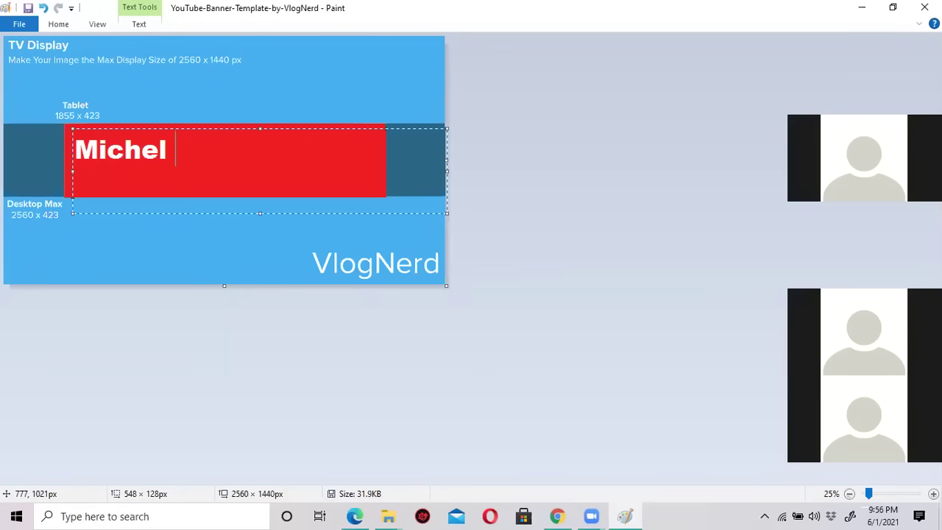
pyautogui.write('Fashion Hou')
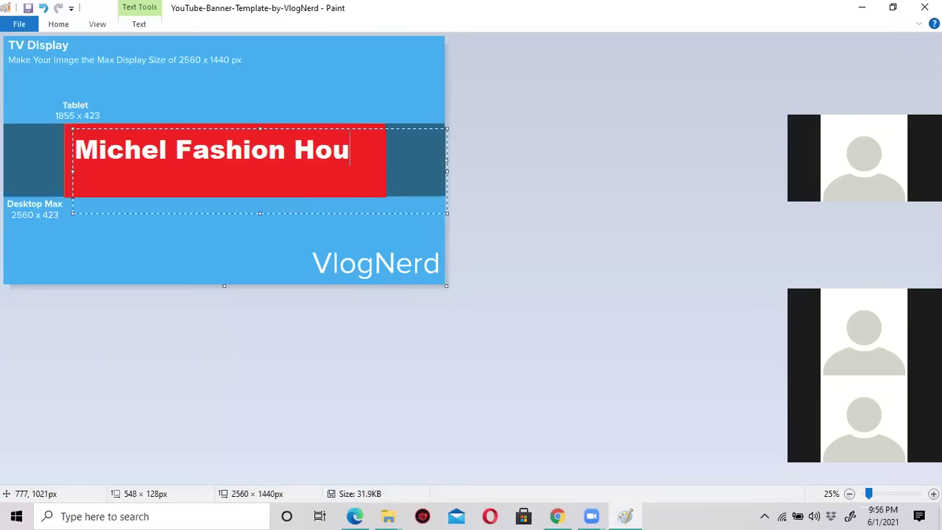
pyautogui.write('se')
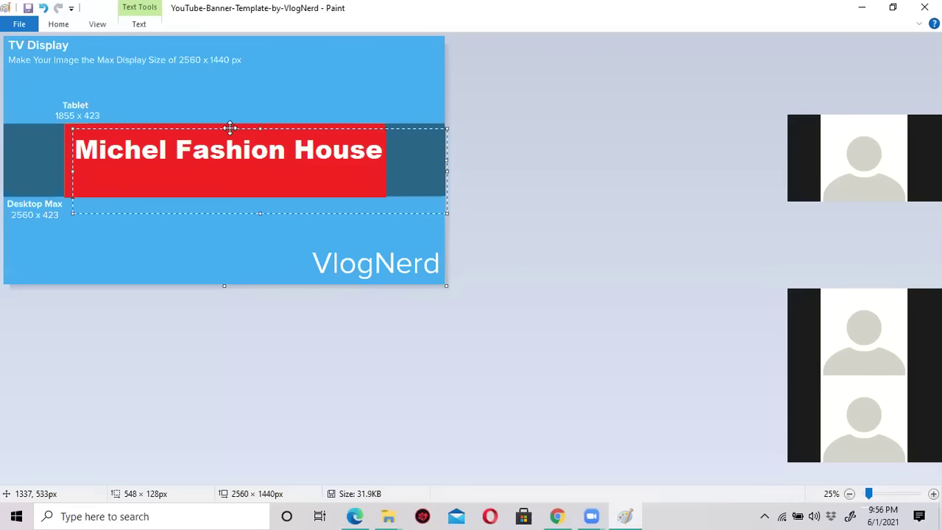
# Shift the 'Michel Fashion House' text box so the heading sits along the red block's top.
pyautogui.moveTo(230, 127); pyautogui.dragTo(227, 125)
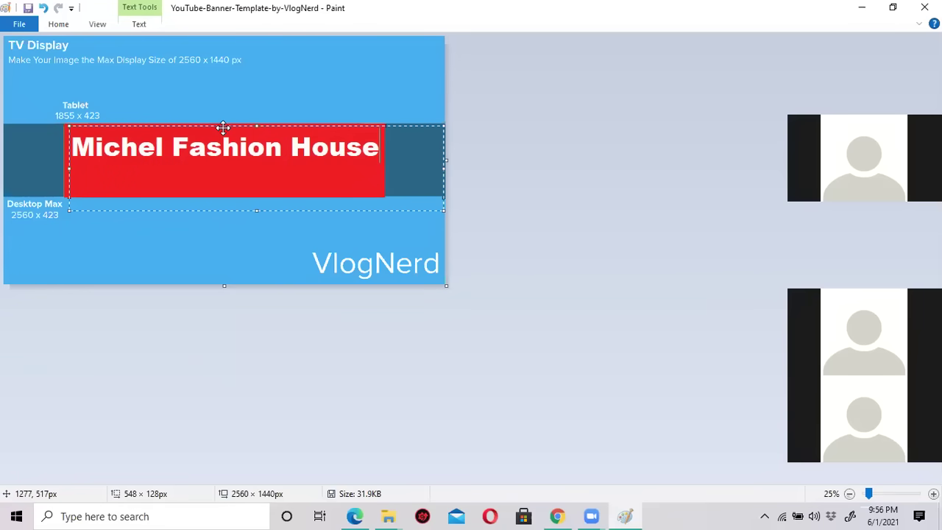
pyautogui.moveTo(223, 128); pyautogui.dragTo(223, 137)
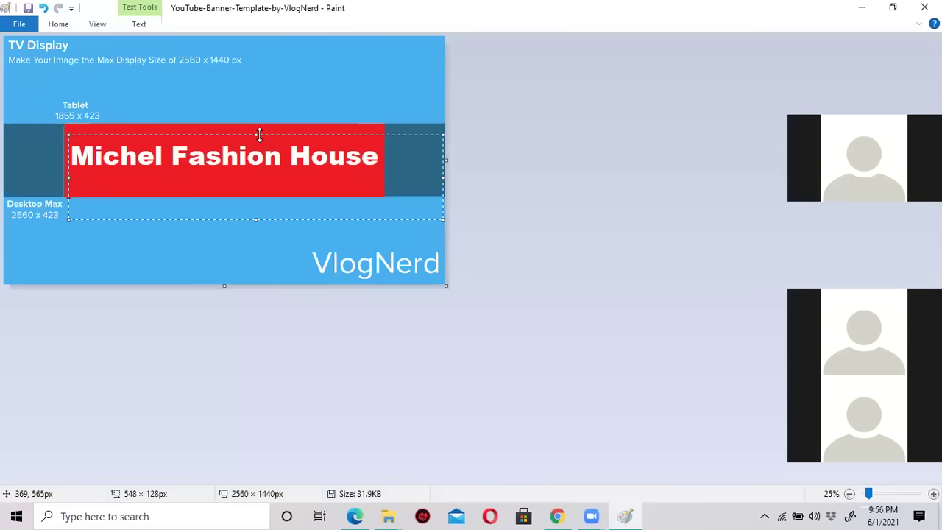
pyautogui.moveTo(259, 134); pyautogui.dragTo(258, 138)
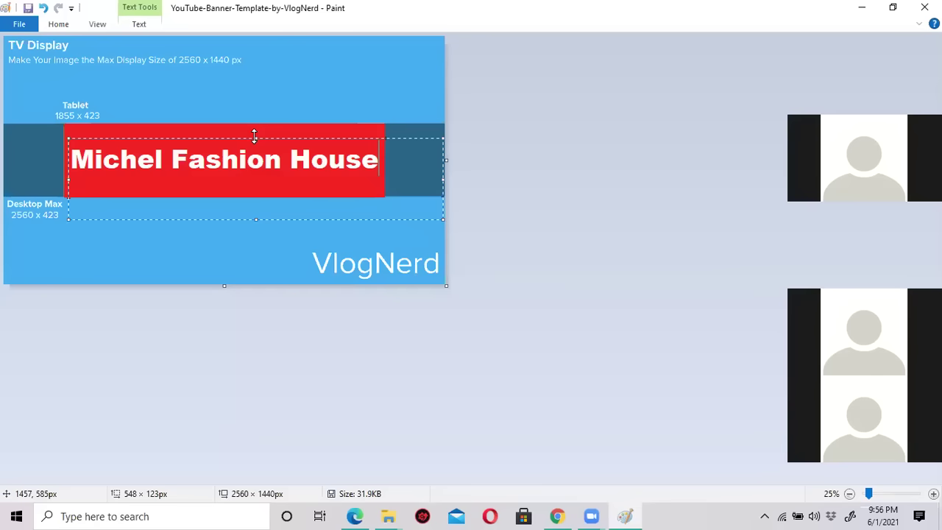
pyautogui.moveTo(254, 135); pyautogui.dragTo(254, 124)
pyautogui.click(182, 171)
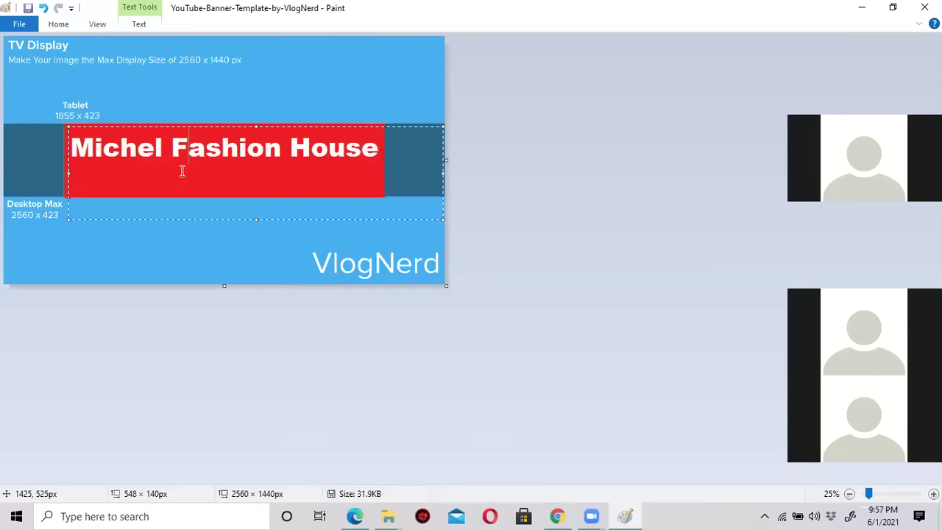
# Set the font size to 60 and type 'Ensure High Quality' on a second line.
pyautogui.click(378, 147)
pyautogui.click(140, 24)
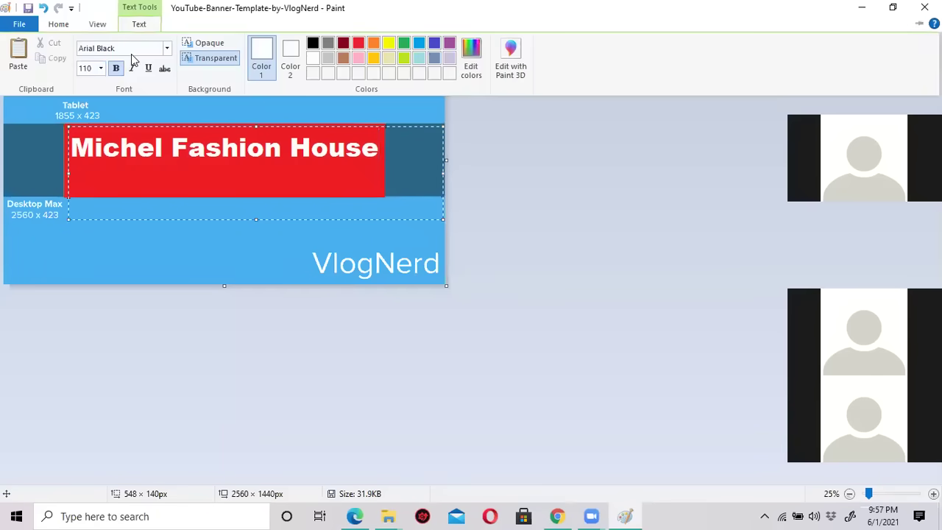
pyautogui.click(90, 68)
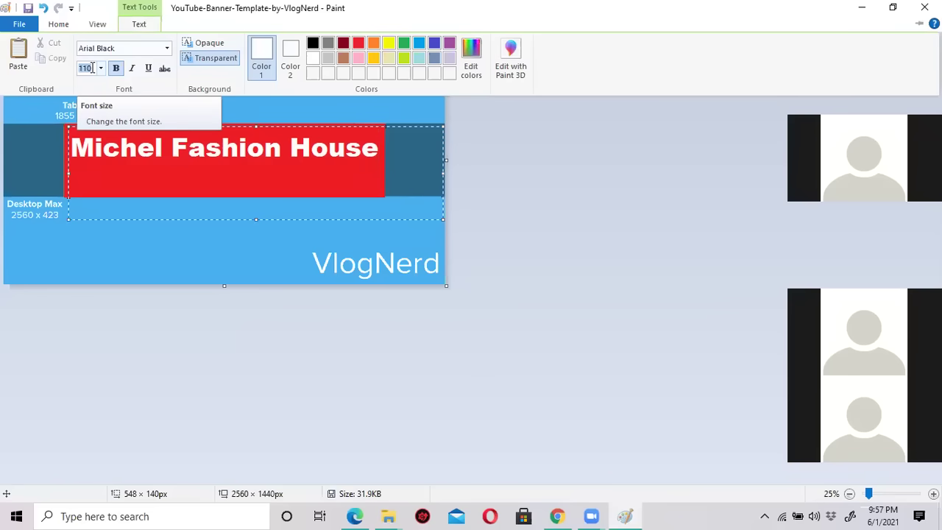
pyautogui.write('60')
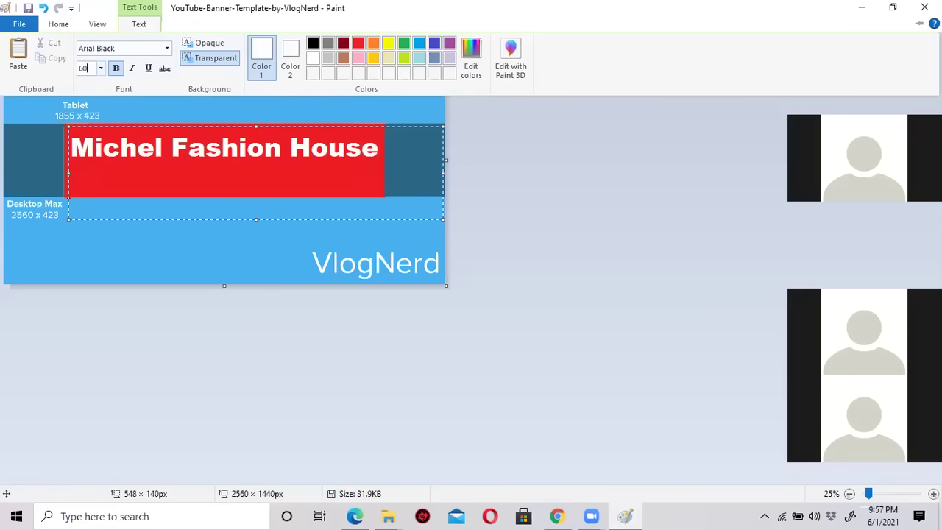
pyautogui.press('Return')
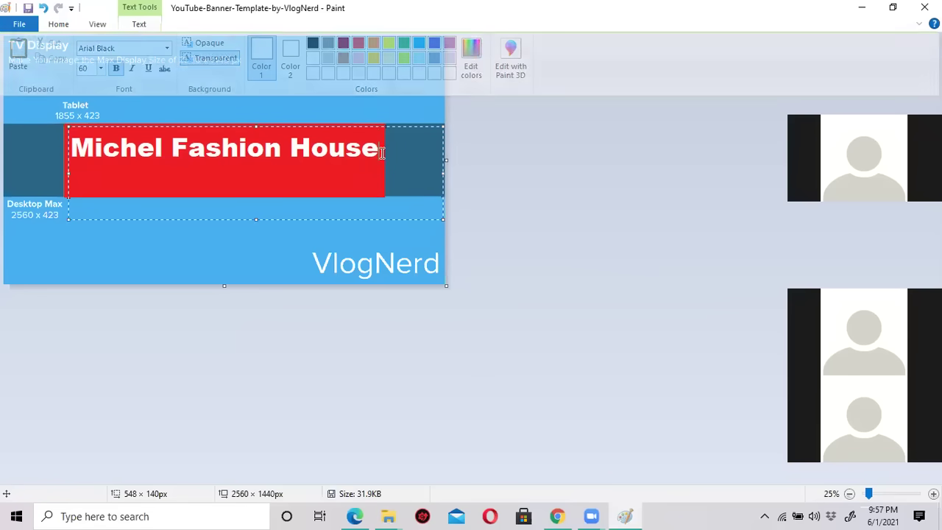
pyautogui.write('Commit')
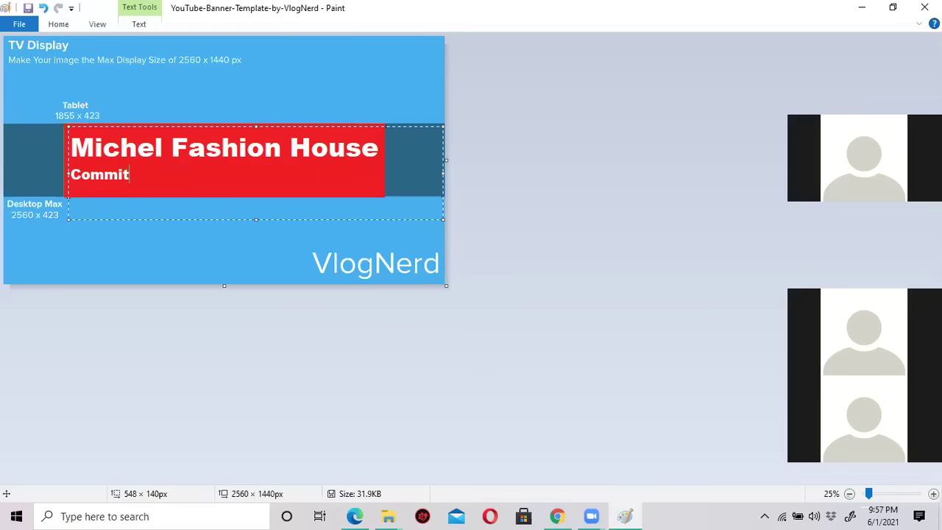
pyautogui.press('BackSpace')
pyautogui.press('BackSpace')
pyautogui.press('BackSpace')
pyautogui.press('BackSpace')
pyautogui.press('BackSpace')
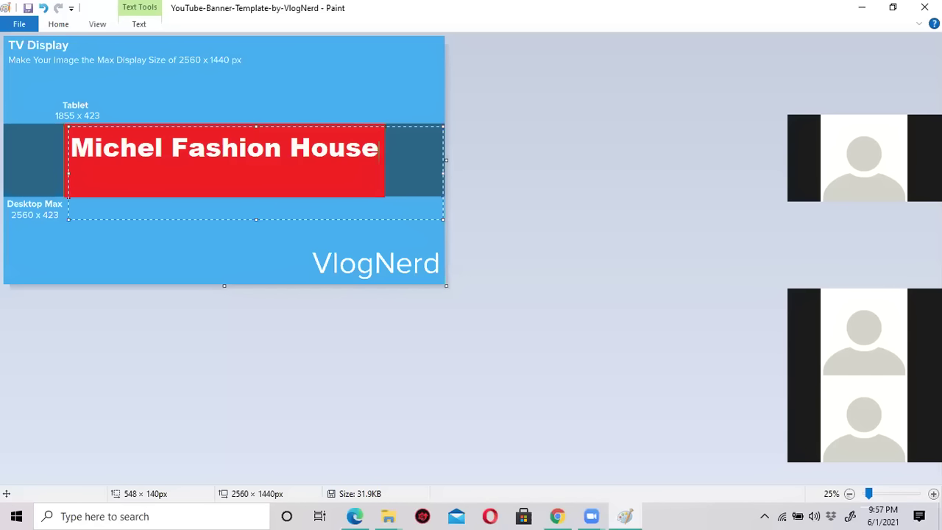
pyautogui.write('Quality')
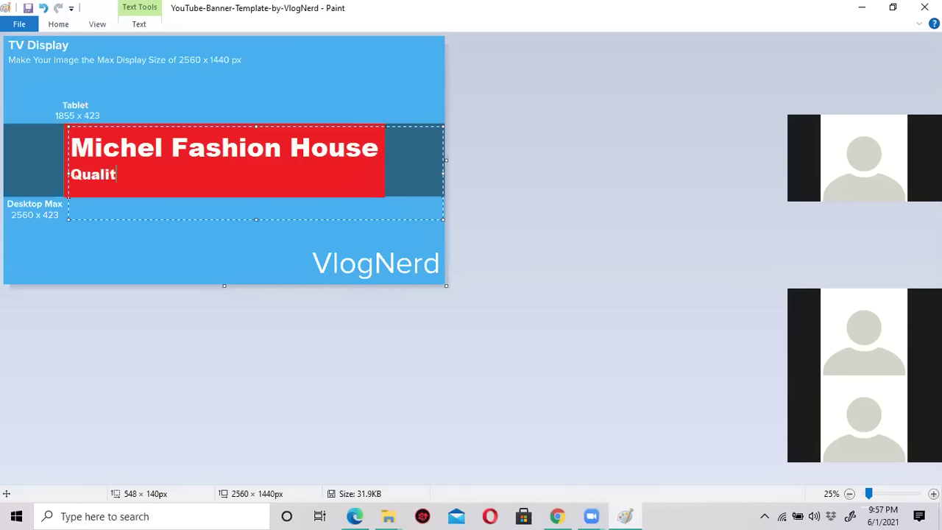
pyautogui.press('BackSpace')
pyautogui.press('BackSpace')
pyautogui.press('BackSpace')
pyautogui.press('BackSpace')
pyautogui.press('BackSpace')
pyautogui.press('BackSpace')
pyautogui.press('BackSpace')
pyautogui.press('BackSpace')
pyautogui.write('Ensure ')
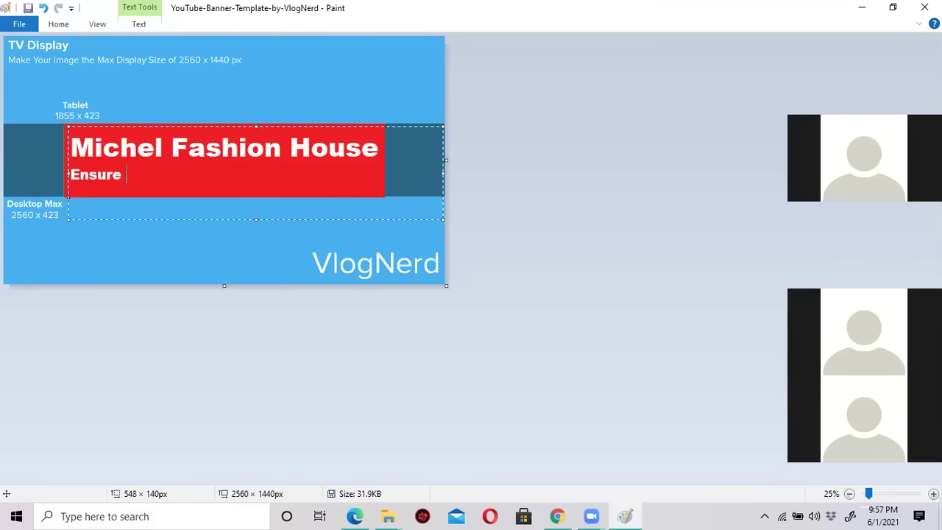
pyautogui.write('High Qu')
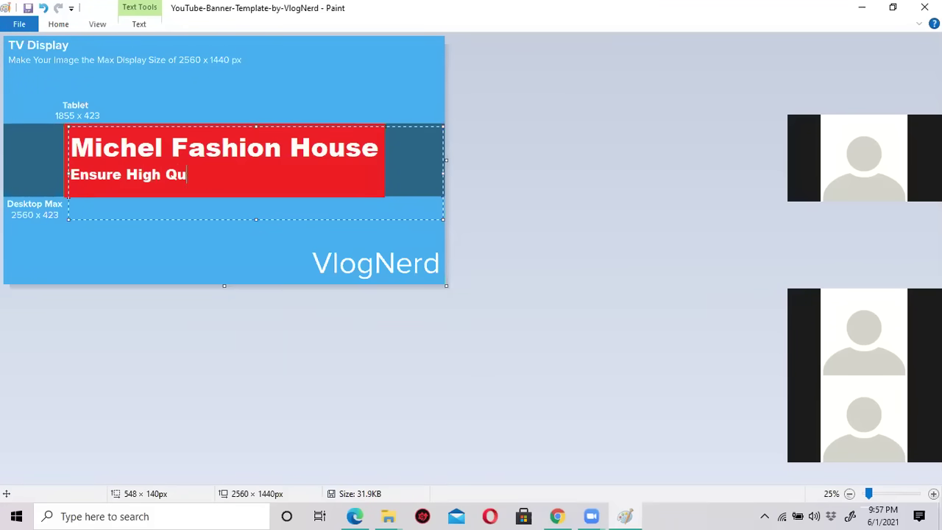
pyautogui.write('ality')
# Change the 'Ensure High Quality' tagline font to Brush Script MT, after trying Blackadder ITC.
pyautogui.moveTo(224, 174); pyautogui.dragTo(68, 175)
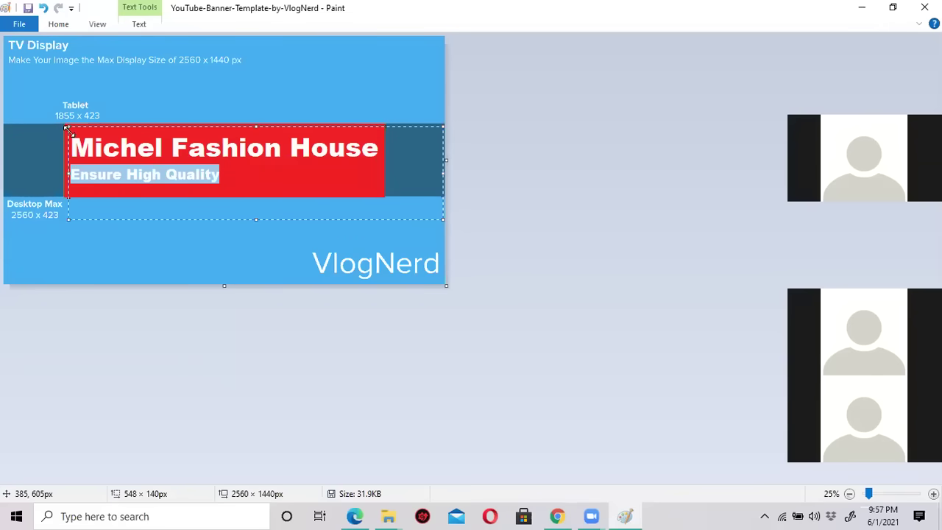
pyautogui.click(139, 24)
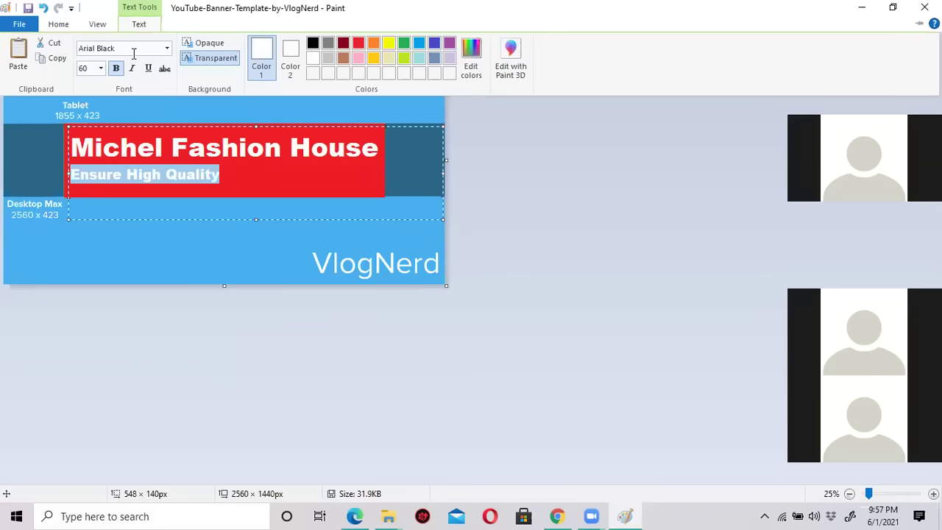
pyautogui.click(167, 49)
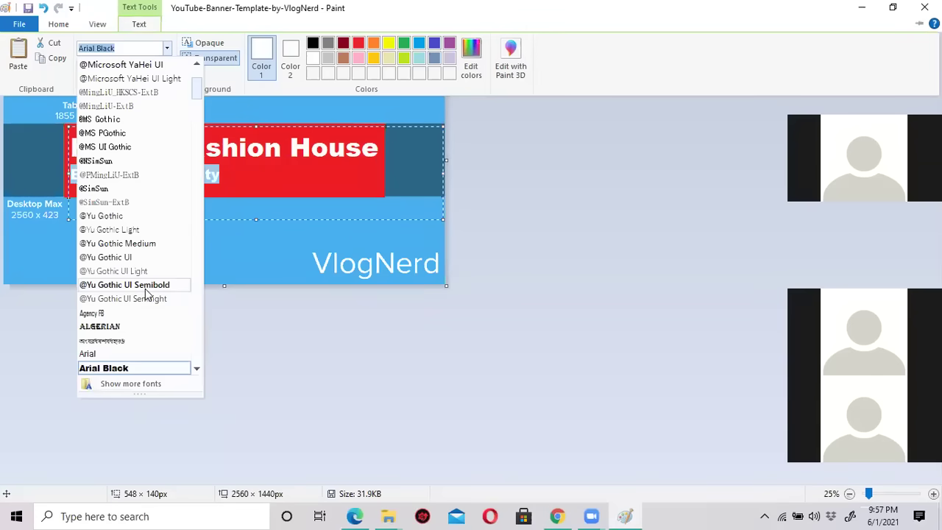
pyautogui.scroll(-9, 147, 294)
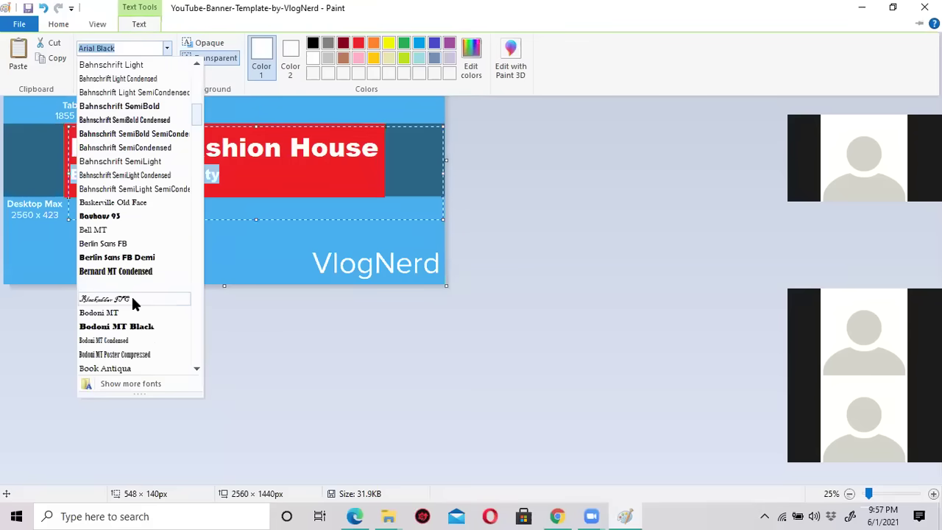
pyautogui.click(131, 298)
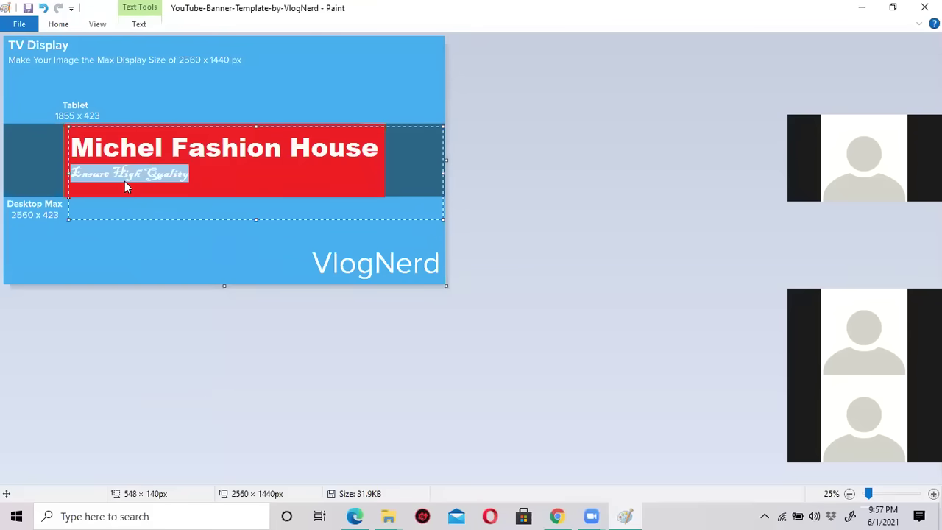
pyautogui.click(137, 25)
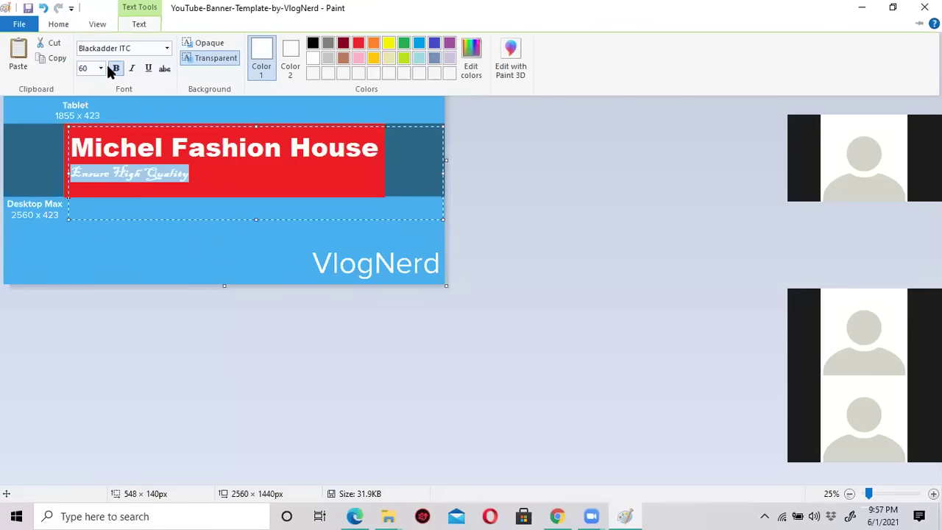
pyautogui.click(167, 48)
pyautogui.scroll(-7, 151, 280)
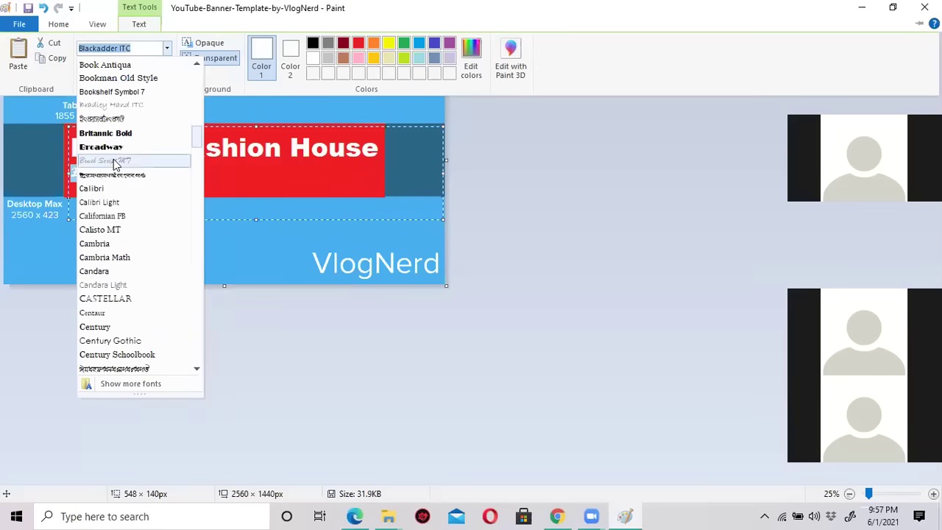
pyautogui.click(111, 161)
pyautogui.press('Right')
pyautogui.press('Home')
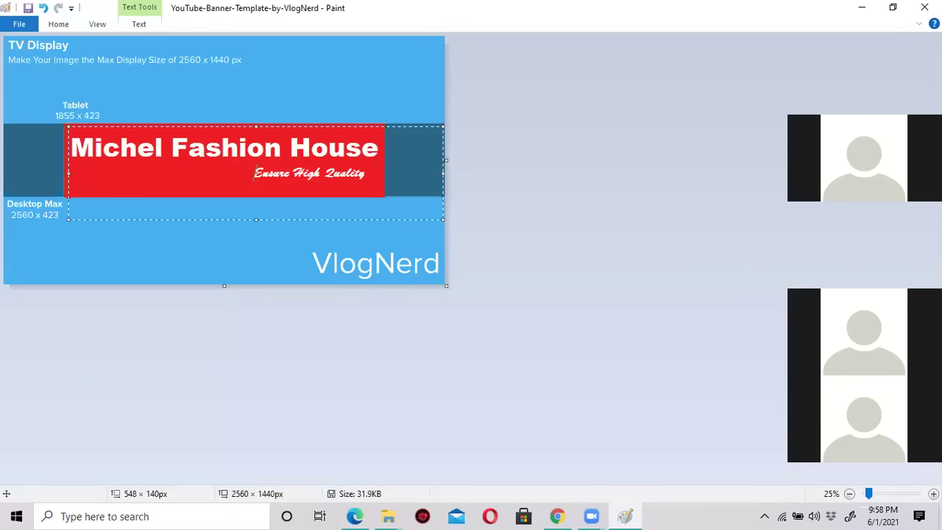
pyautogui.moveTo(251, 171); pyautogui.dragTo(372, 172)
# Enlarge the tagline to size 72, remove a leading space, and commit the text.
pyautogui.click(137, 25)
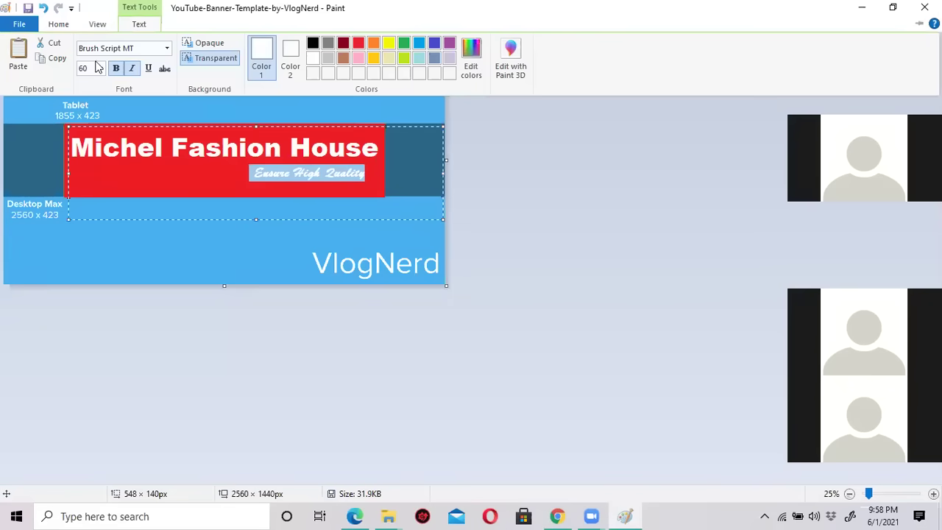
pyautogui.click(101, 68)
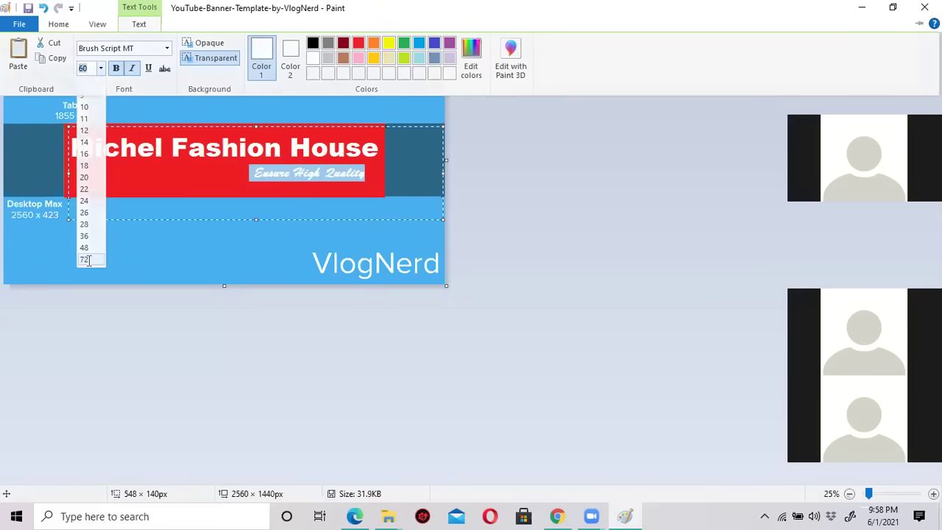
pyautogui.click(87, 261)
pyautogui.click(255, 183)
pyautogui.press('BackSpace')
pyautogui.press('BackSpace')
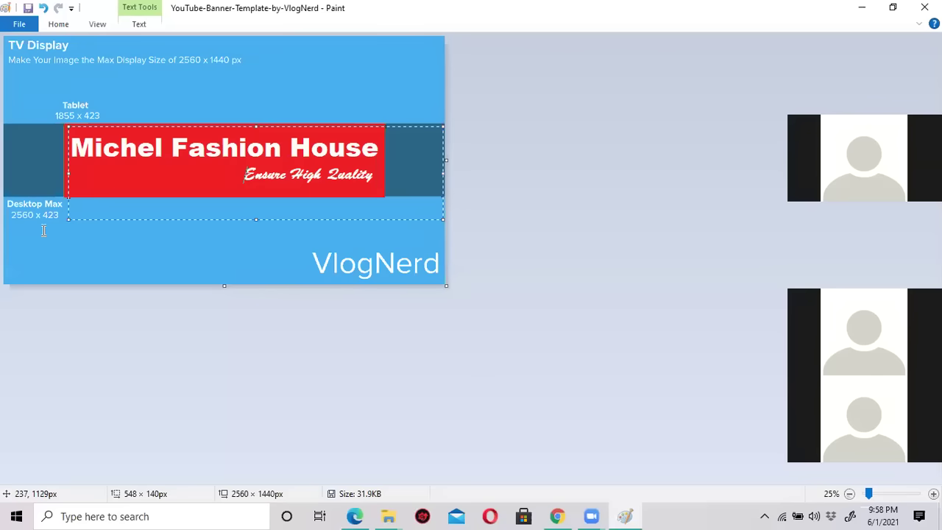
pyautogui.click(129, 81)
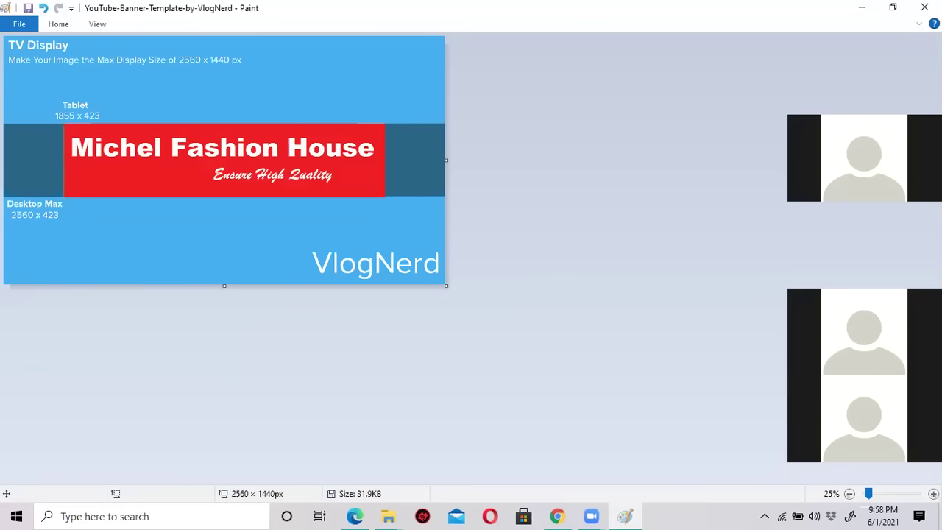
# Inspect the banner at 100% zoom, return to 25%, and save the image.
pyautogui.click(934, 493)
pyautogui.click(934, 493)
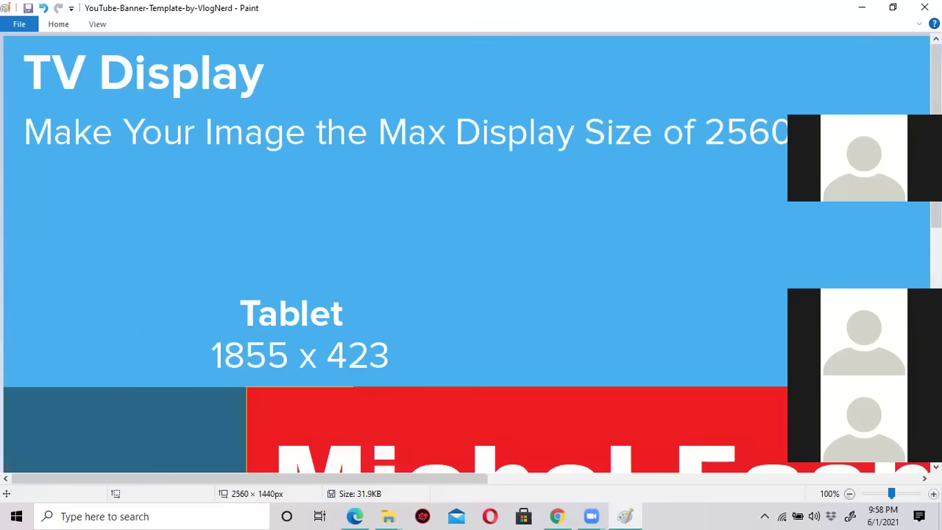
pyautogui.scroll(-5, 717, 400)
pyautogui.scroll(4, 719, 397)
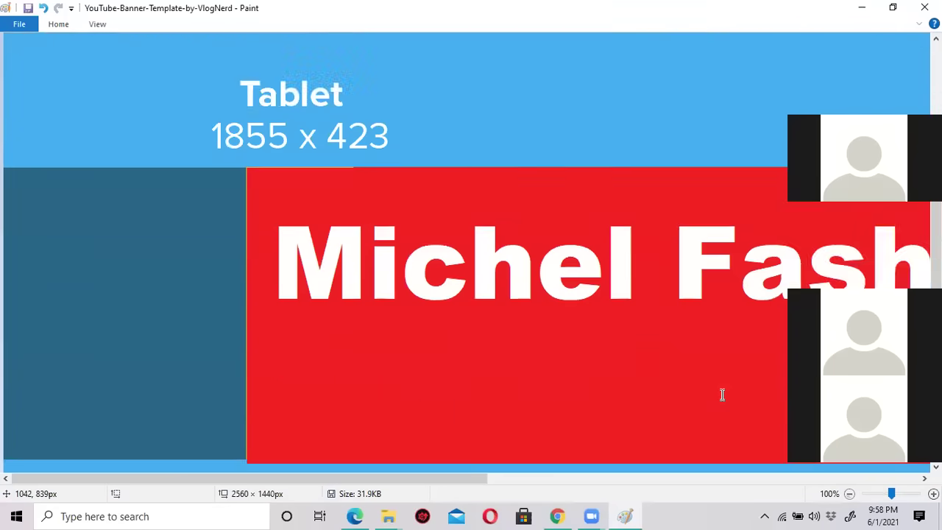
pyautogui.scroll(-1, 721, 395)
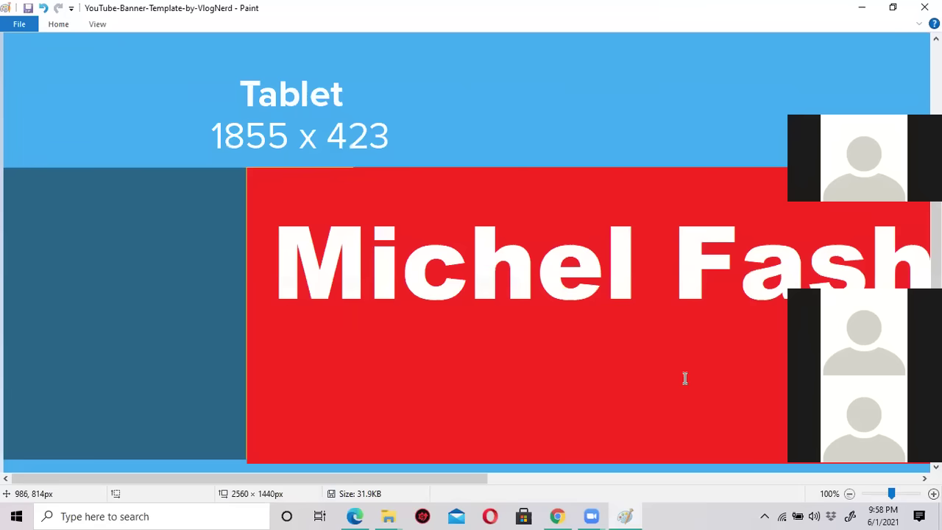
pyautogui.click(849, 494)
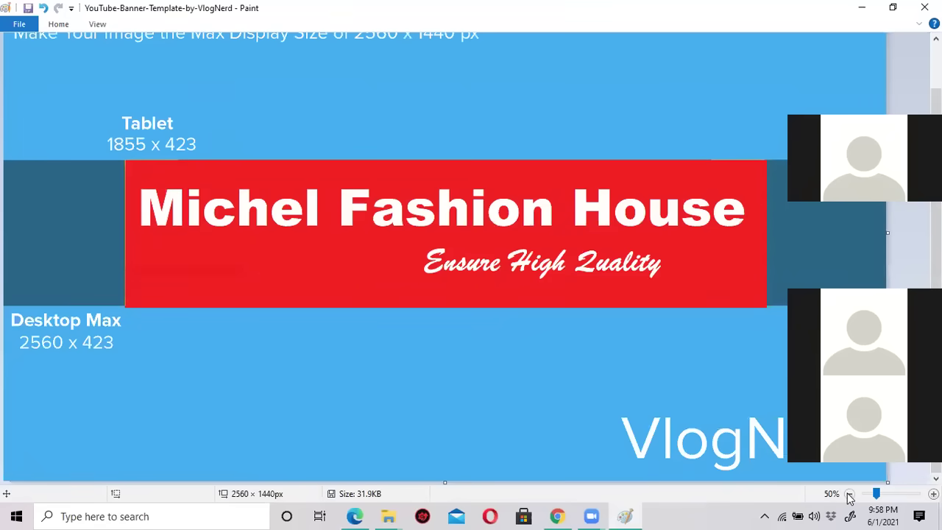
pyautogui.click(850, 494)
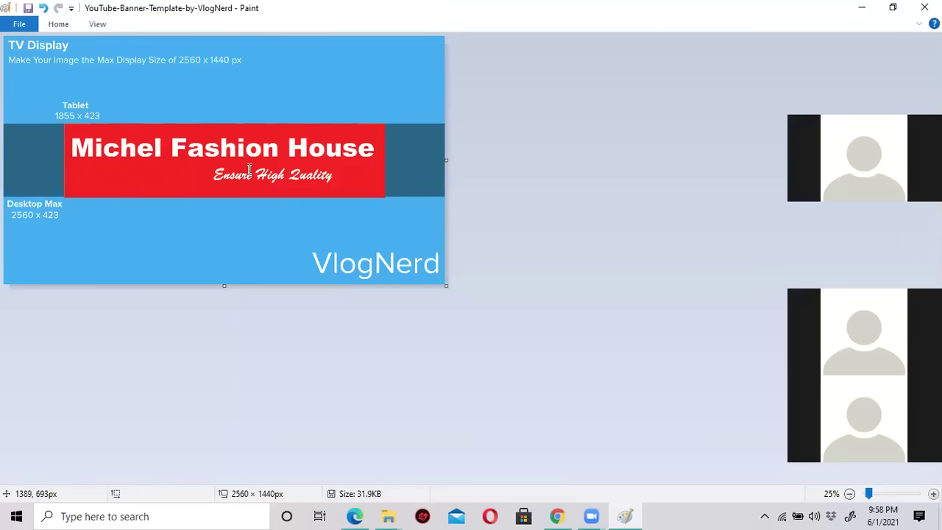
pyautogui.click(27, 9)
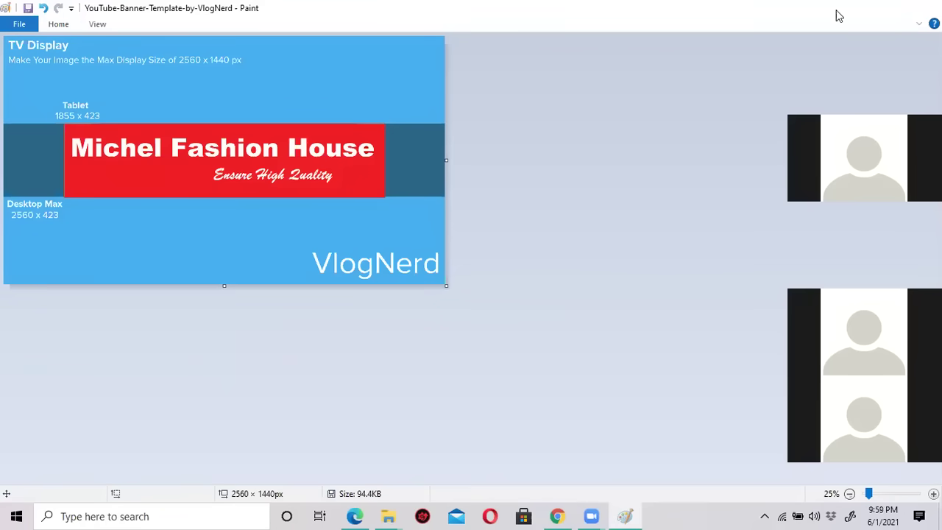
pyautogui.click(838, 15)
# Switch to the Edge window and open the Michel Fashion House YouTube channel tab.
pyautogui.click(557, 516)
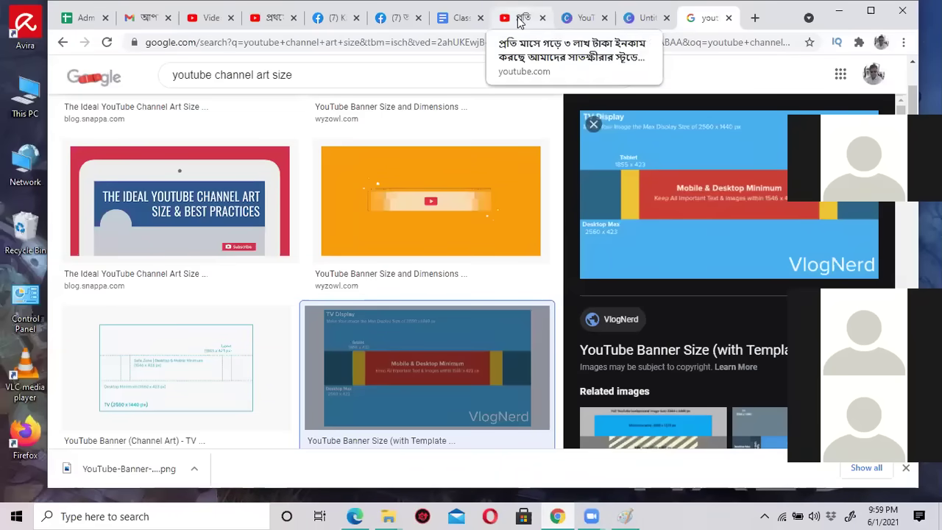
pyautogui.click(355, 516)
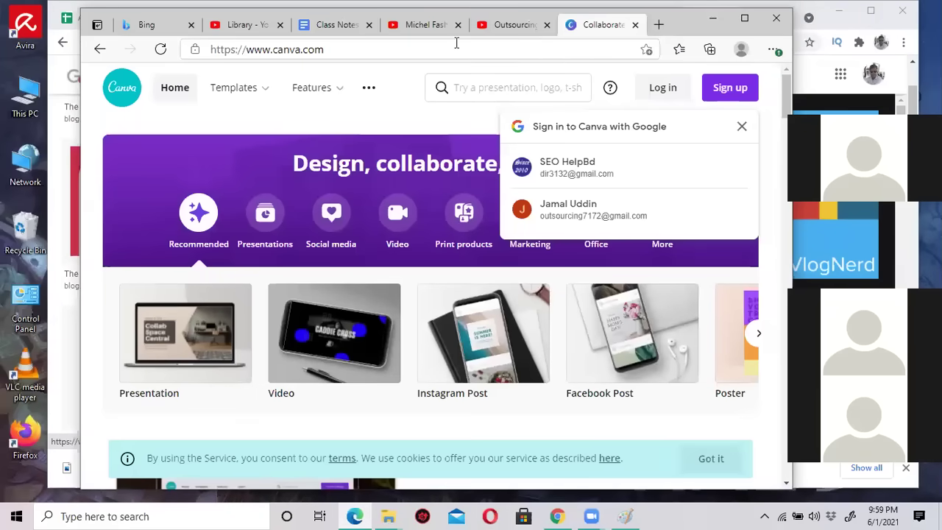
pyautogui.click(511, 25)
pyautogui.click(424, 31)
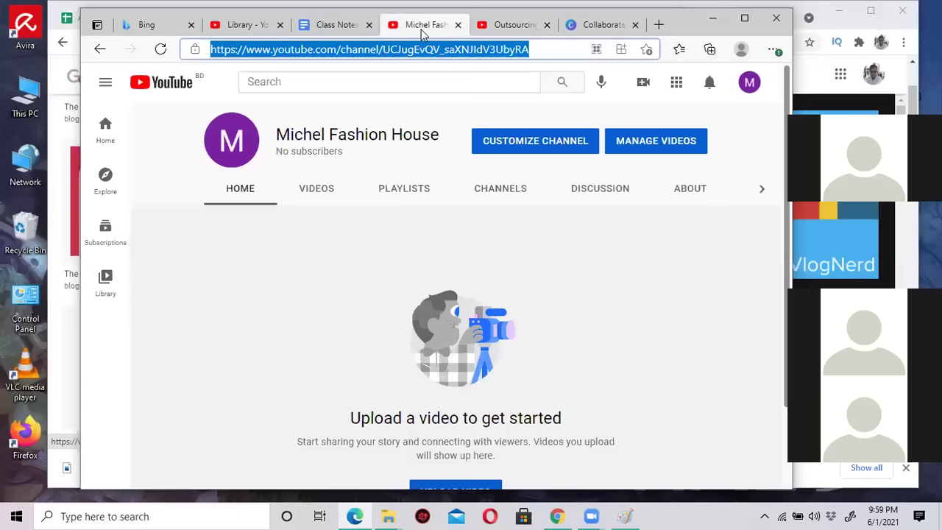
pyautogui.click(393, 109)
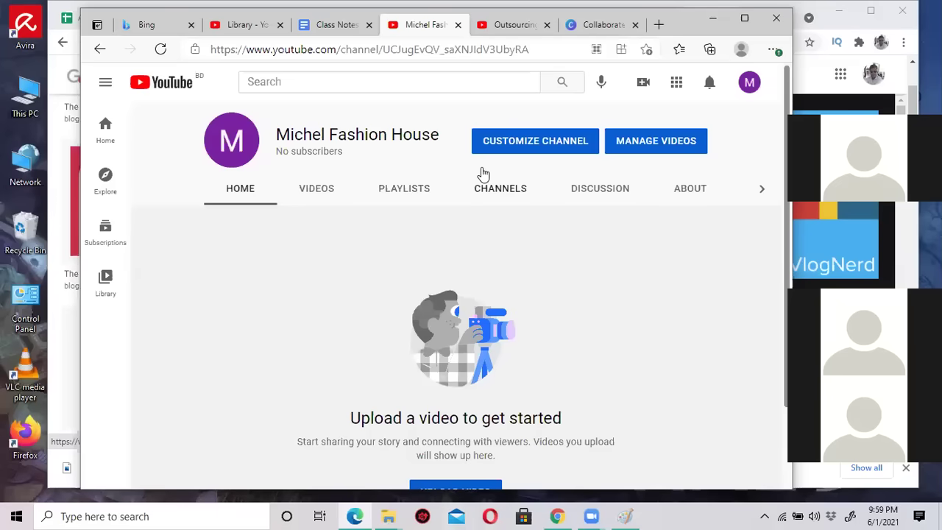
# Open Michel Fashion House customization, dismiss the Studio welcome message, and open the channel dashboard.
pyautogui.click(525, 148)
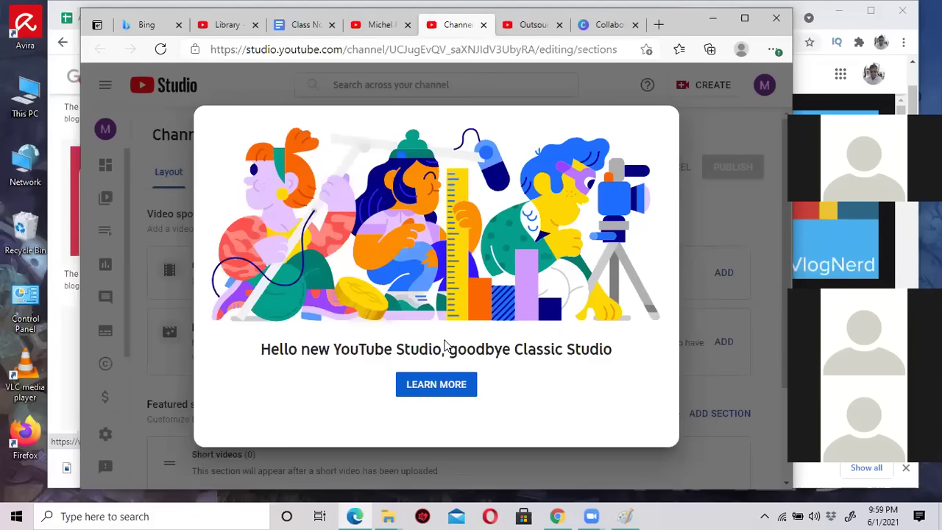
pyautogui.click(696, 219)
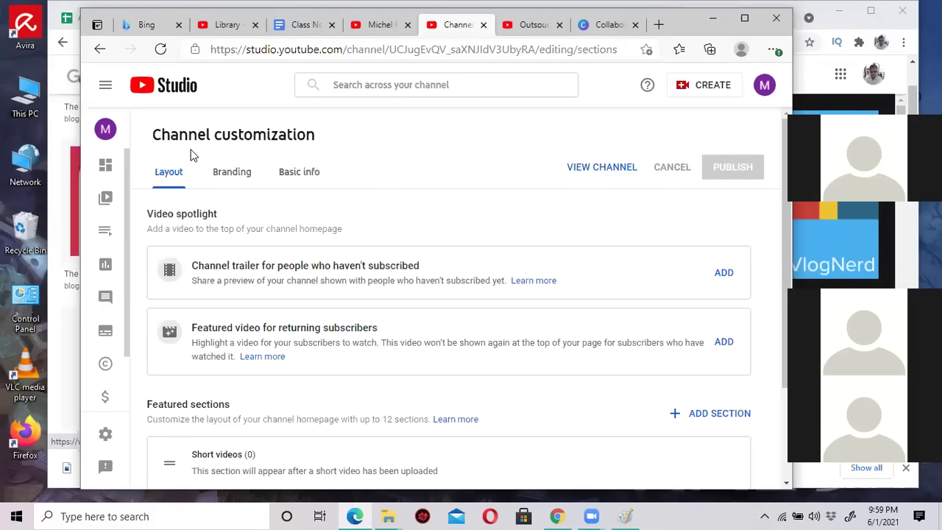
pyautogui.scroll(-2, 368, 154)
pyautogui.scroll(2, 368, 191)
pyautogui.click(105, 168)
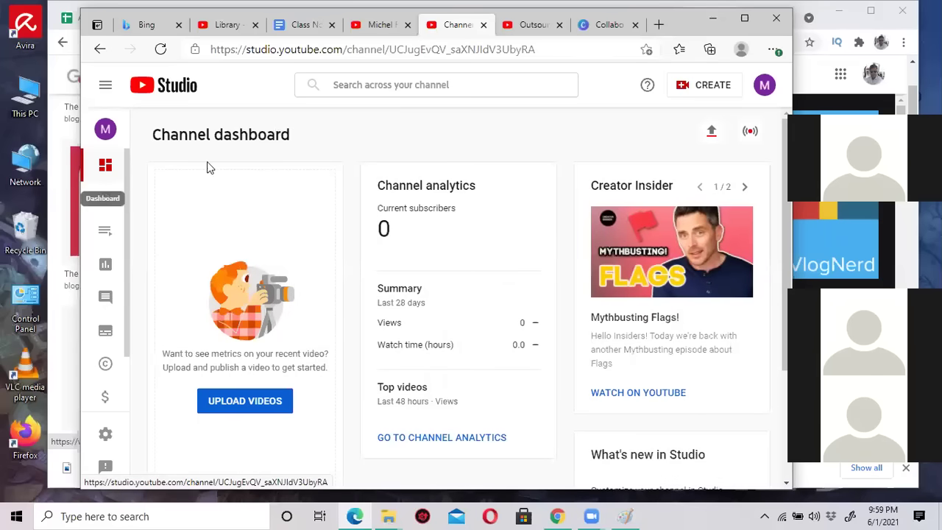
pyautogui.scroll(-3, 375, 169)
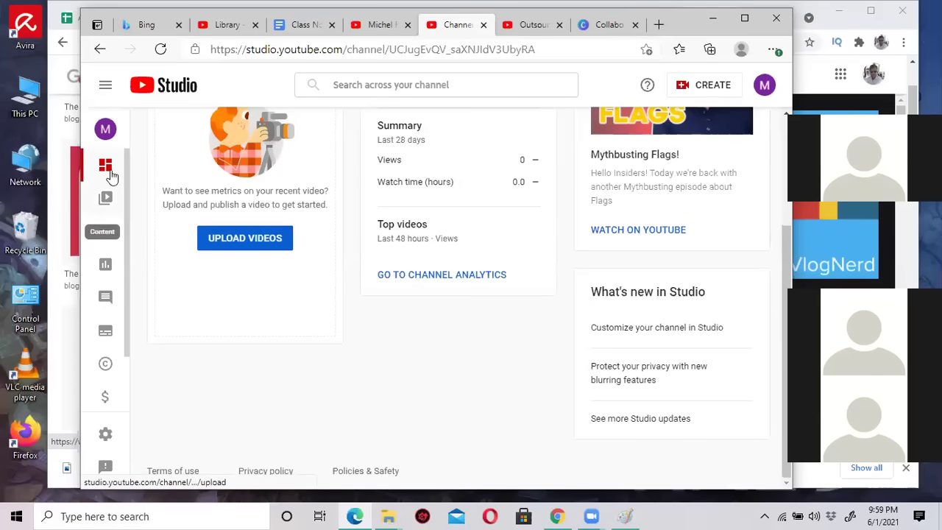
# Open the channel's public page in a new tab, then close the extra tabs.
pyautogui.click(112, 136)
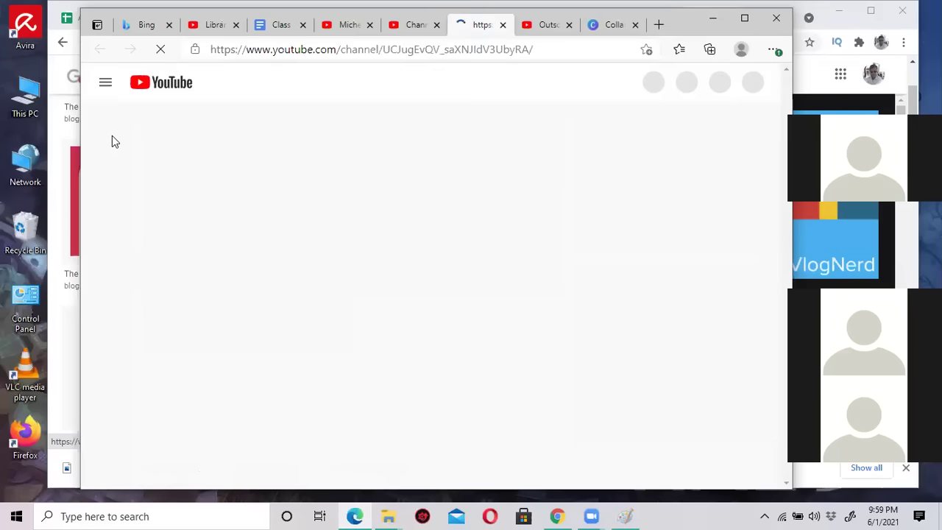
pyautogui.click(503, 25)
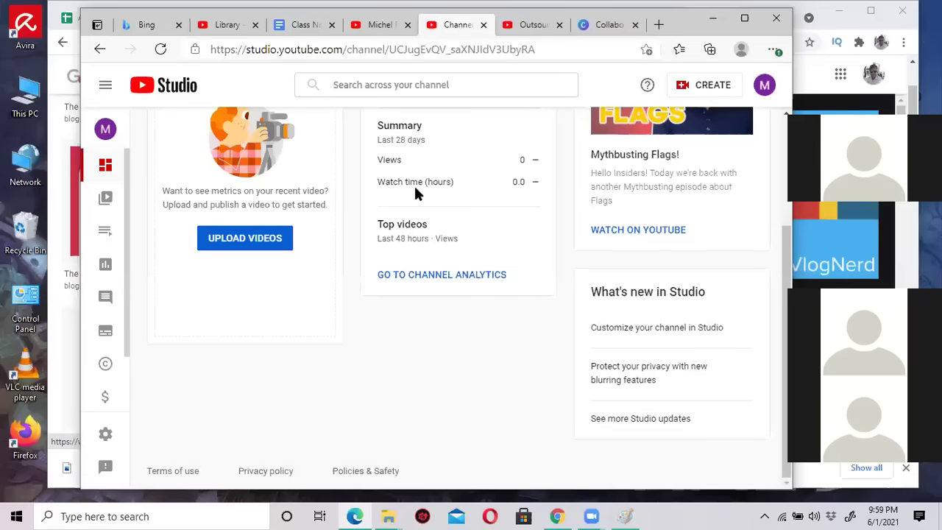
pyautogui.scroll(3, 416, 193)
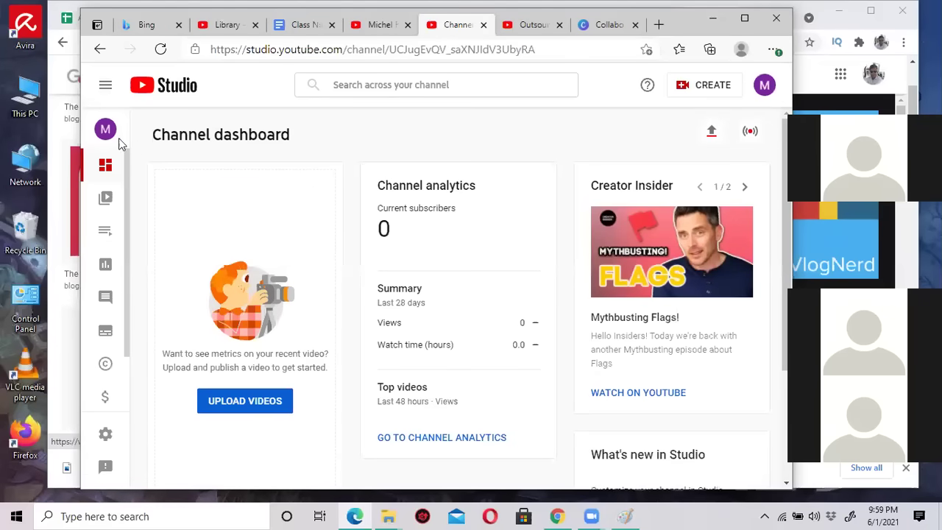
pyautogui.click(406, 26)
pyautogui.click(478, 30)
pyautogui.click(482, 26)
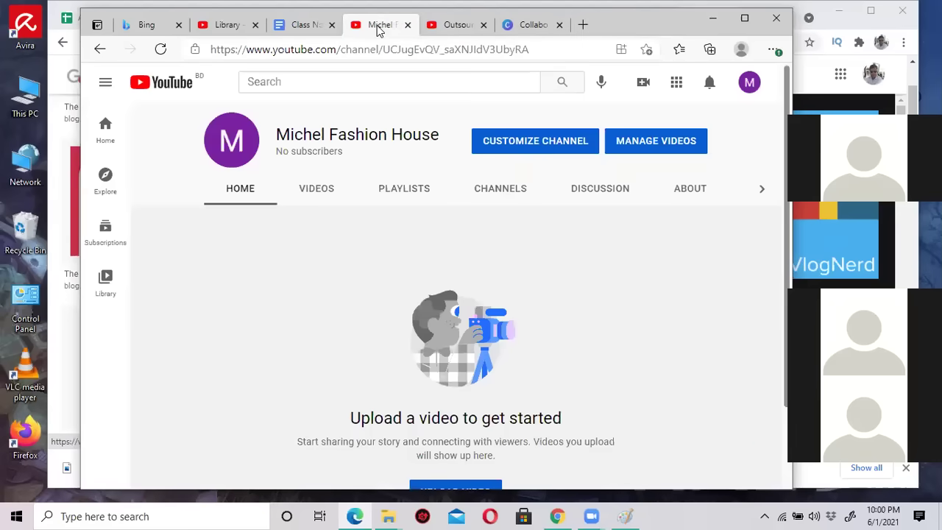
# Open the channel customization settings and close the leftover channel dashboard tab.
pyautogui.click(538, 144)
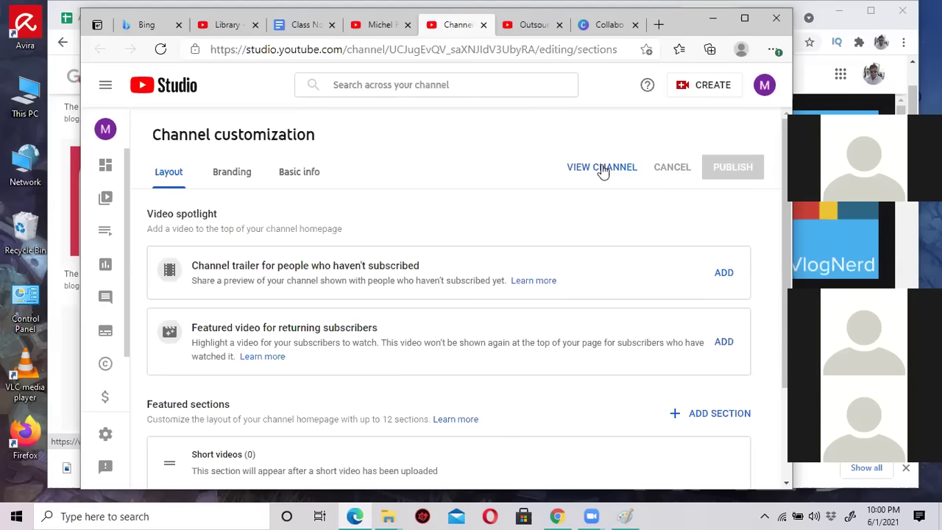
pyautogui.scroll(-2, 480, 296)
pyautogui.scroll(2, 480, 296)
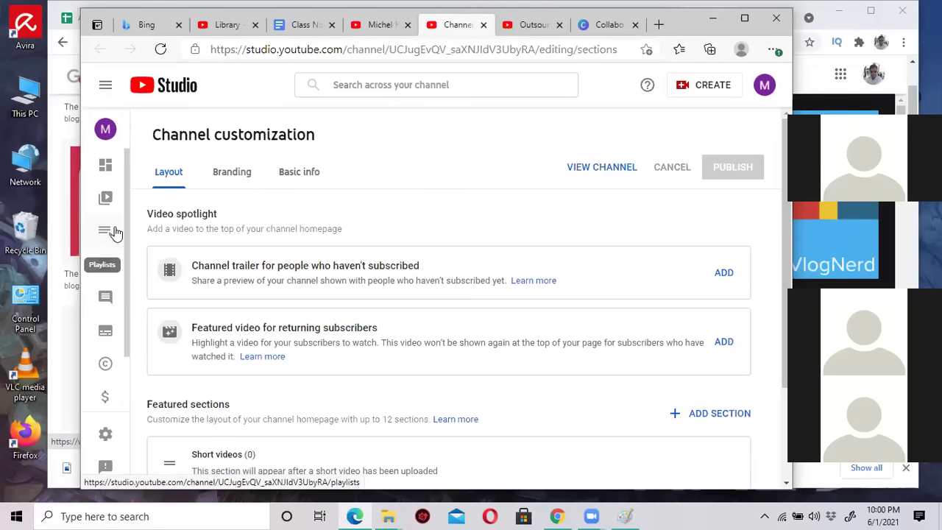
pyautogui.click(766, 87)
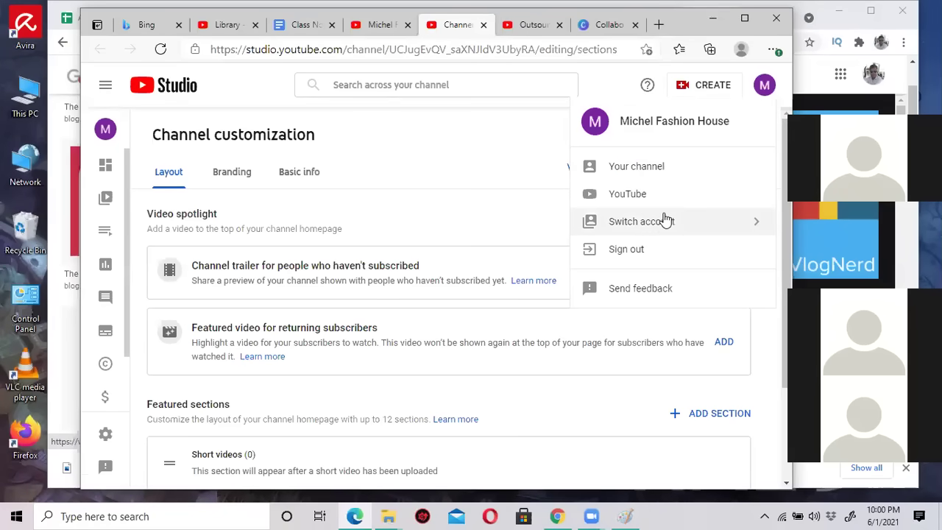
pyautogui.click(374, 515)
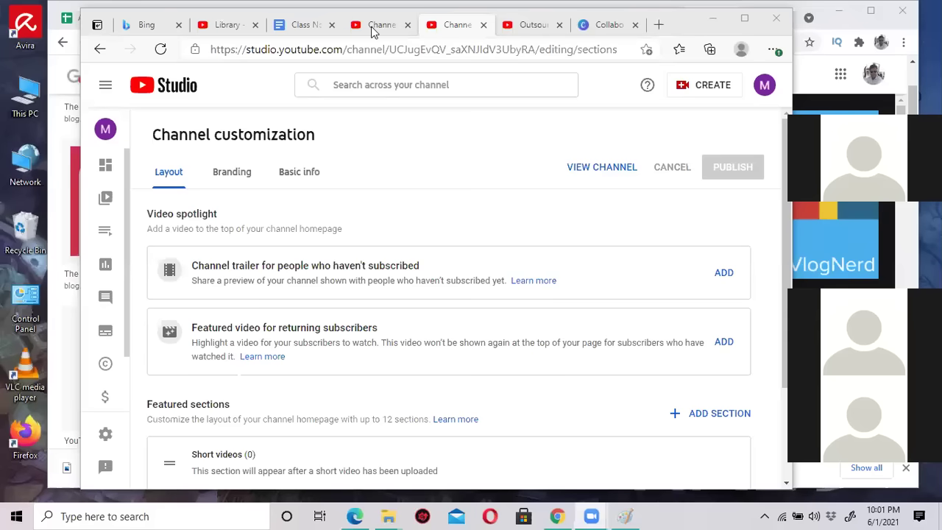
pyautogui.click(373, 30)
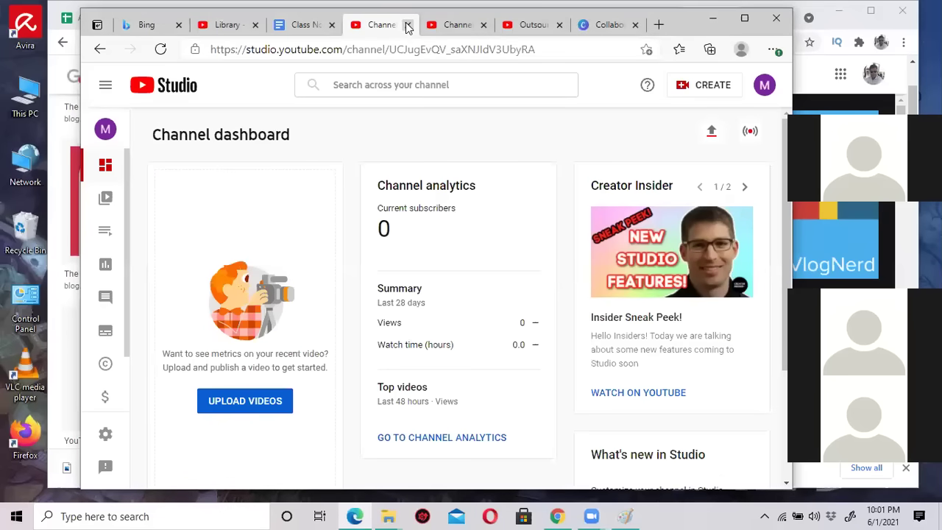
pyautogui.click(409, 25)
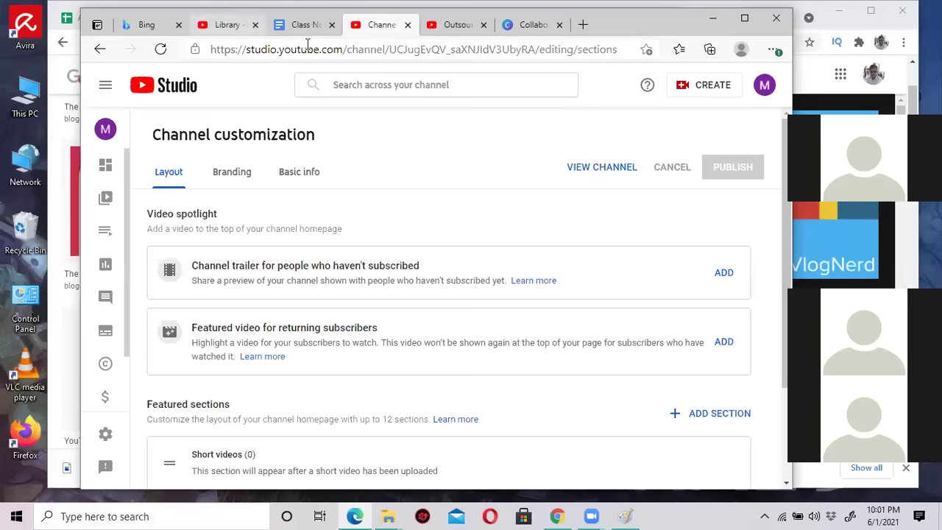
pyautogui.click(100, 51)
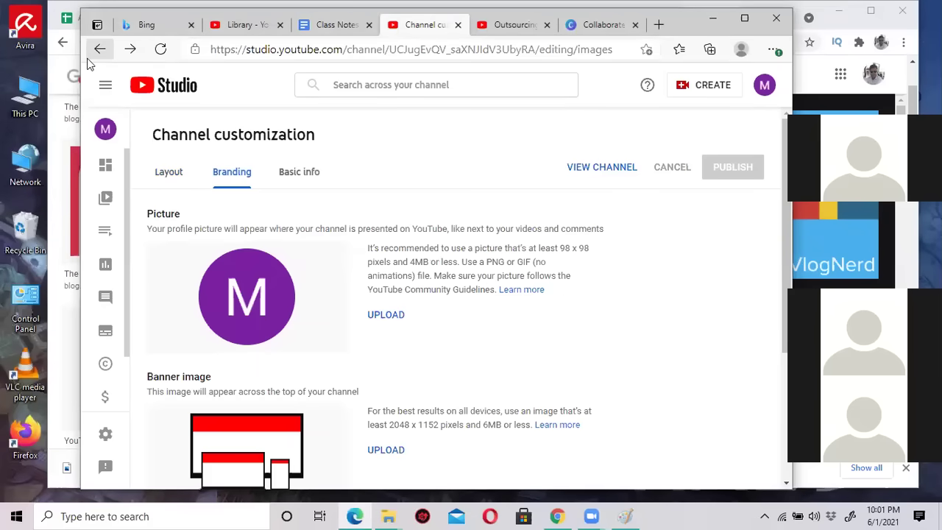
pyautogui.click(100, 50)
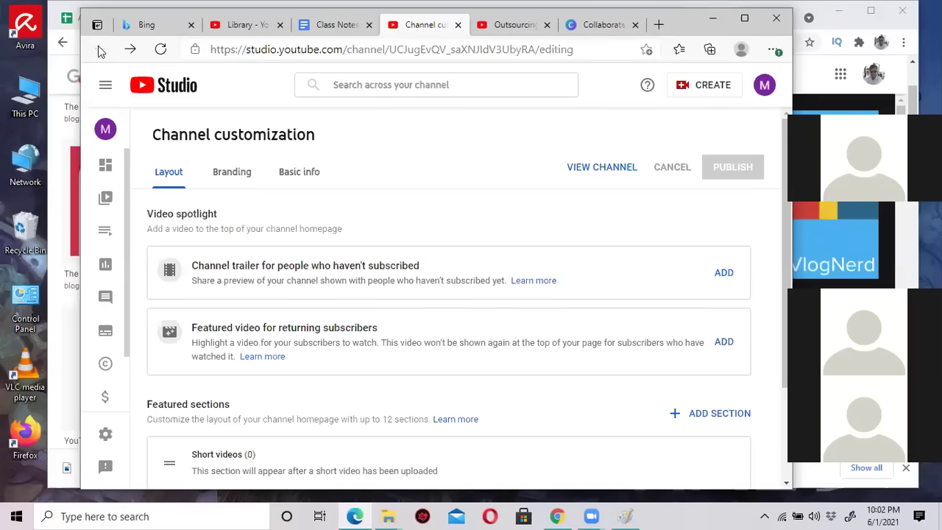
pyautogui.click(512, 27)
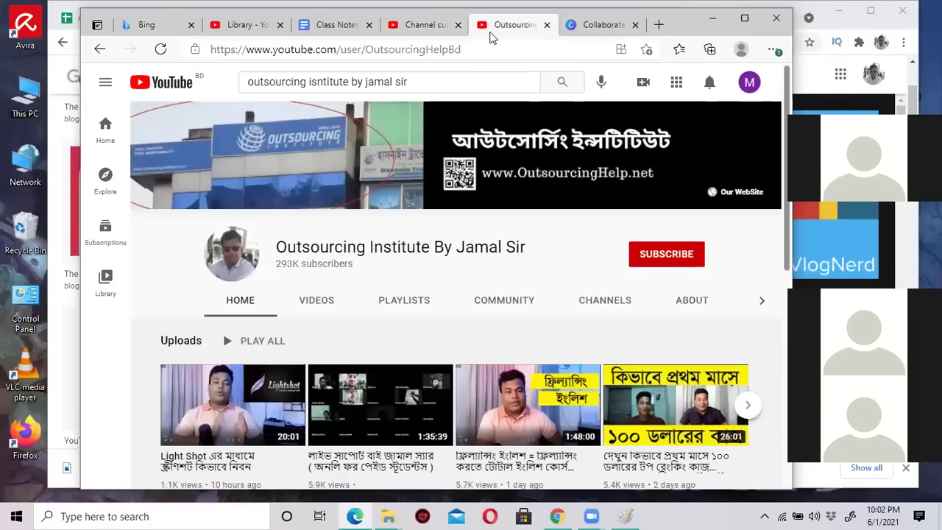
pyautogui.click(427, 26)
pyautogui.click(765, 85)
pyautogui.click(666, 175)
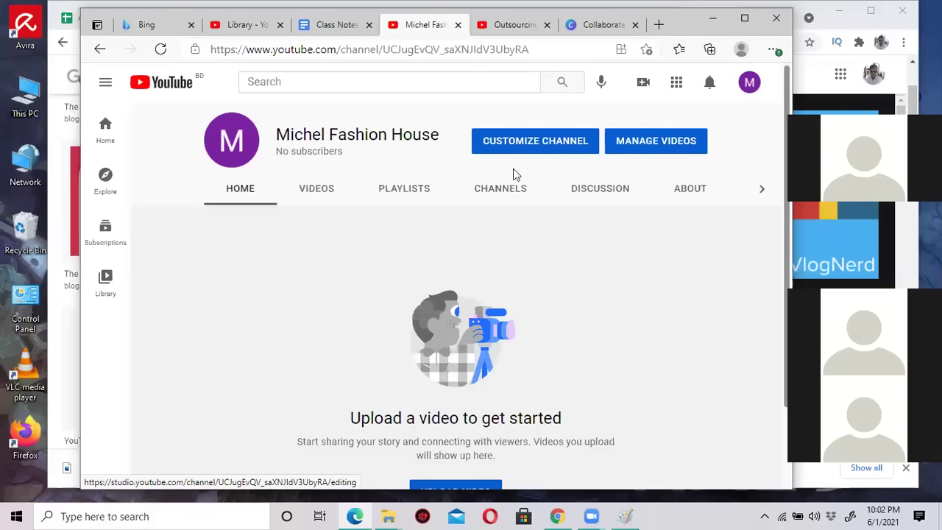
pyautogui.click(538, 140)
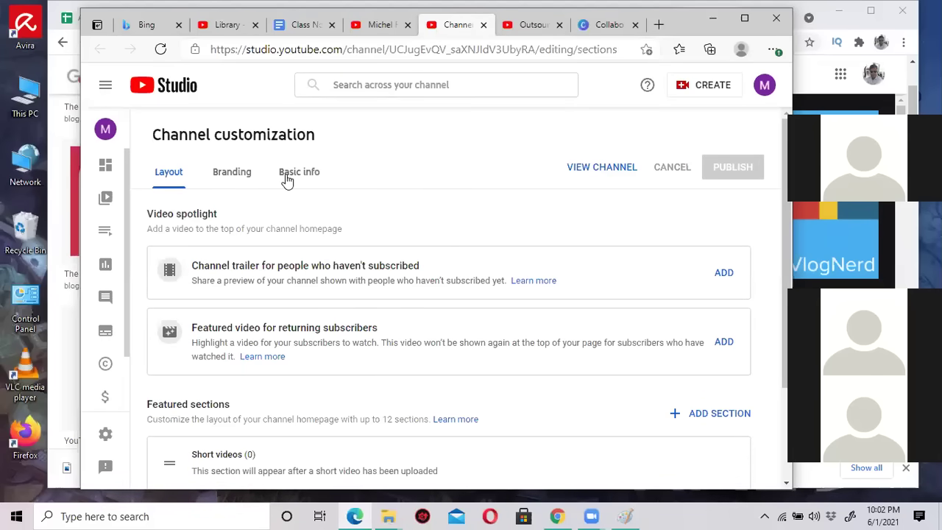
# Open the Branding tab and highlight the recommended 2048 x 1152 pixel banner size.
pyautogui.click(231, 176)
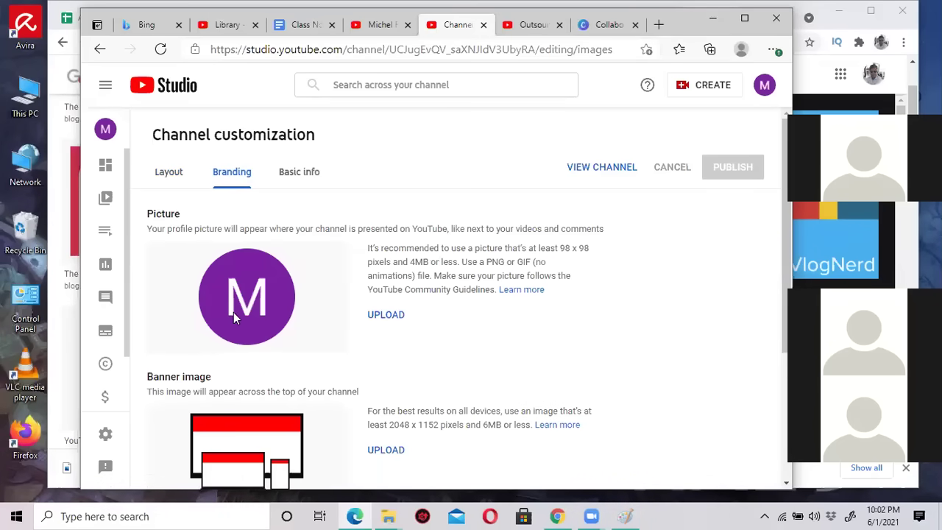
pyautogui.scroll(-2, 290, 299)
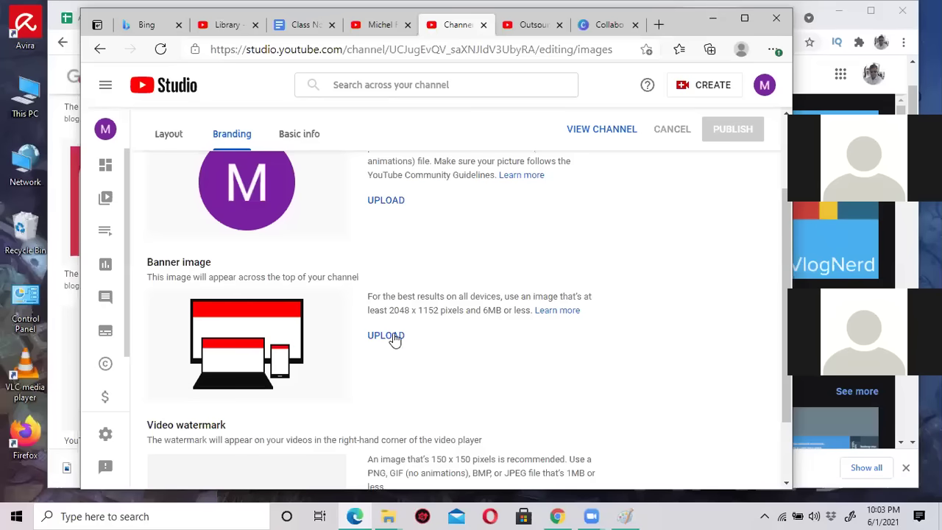
pyautogui.moveTo(389, 310); pyautogui.dragTo(447, 314)
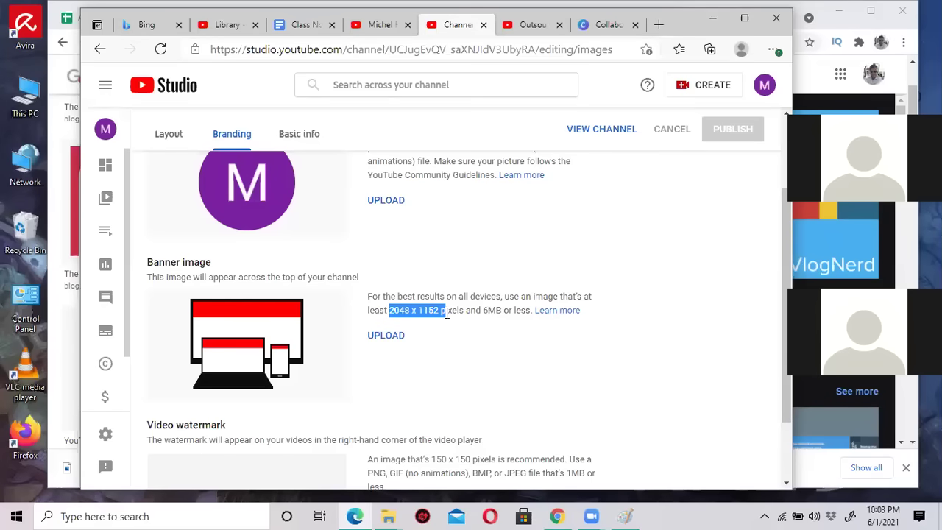
pyautogui.moveTo(446, 314); pyautogui.dragTo(462, 316)
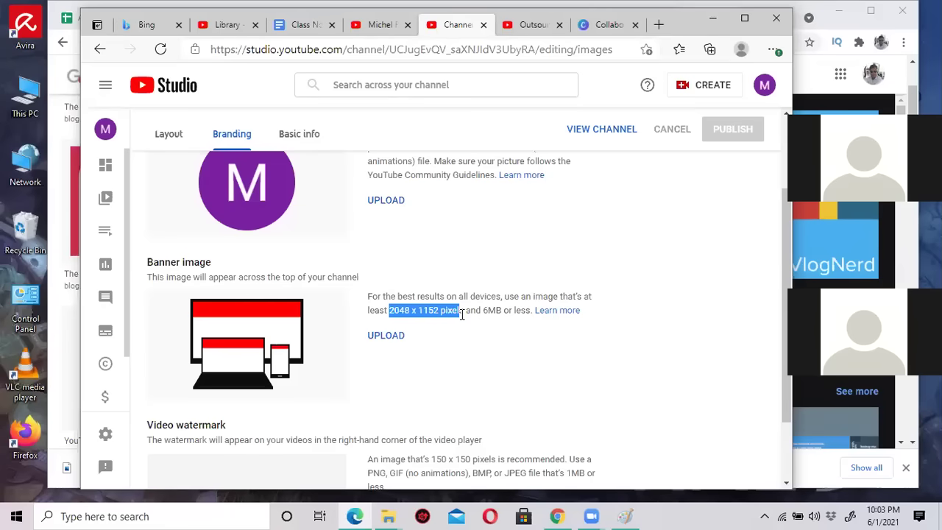
pyautogui.click(394, 314)
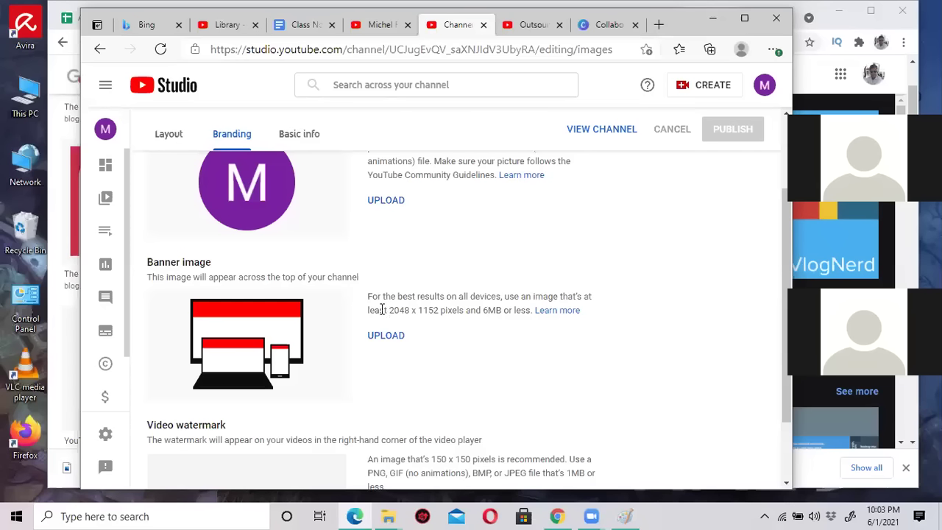
pyautogui.moveTo(387, 310); pyautogui.dragTo(439, 315)
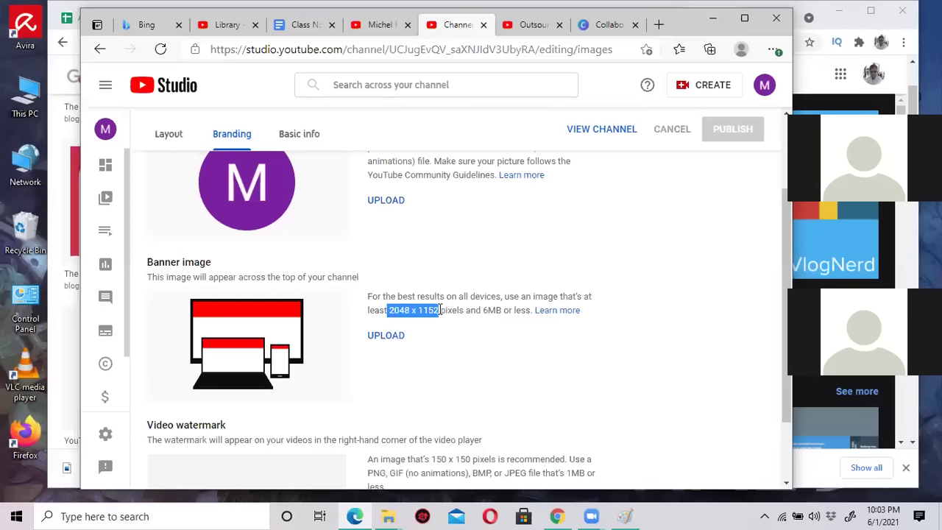
pyautogui.click(439, 315)
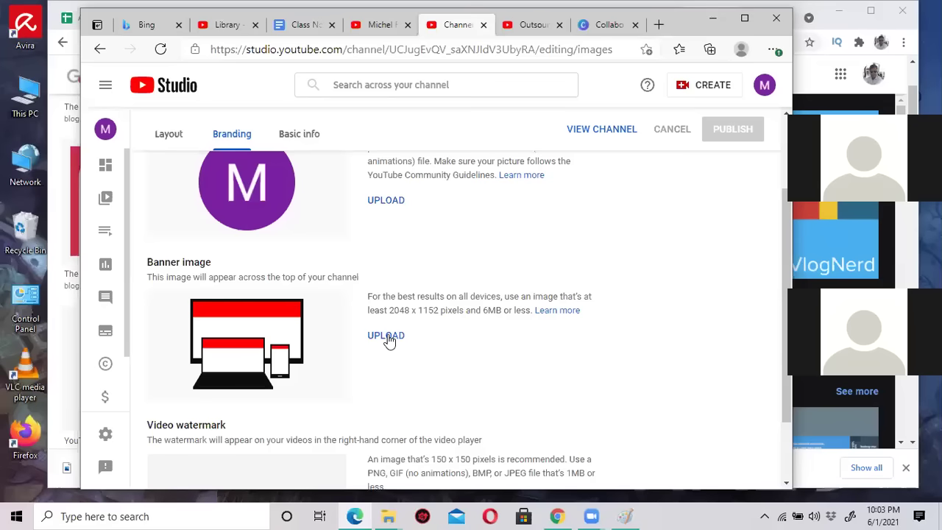
# Upload YouTube-Banner-Template-by-VlogNerd from Downloads as the banner image and accept the crop.
pyautogui.click(387, 336)
pyautogui.click(388, 336)
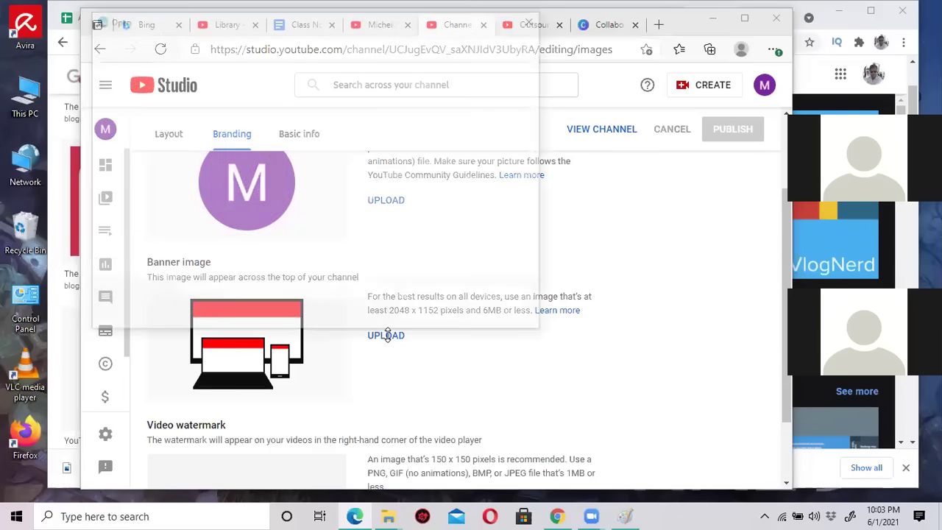
pyautogui.click(123, 107)
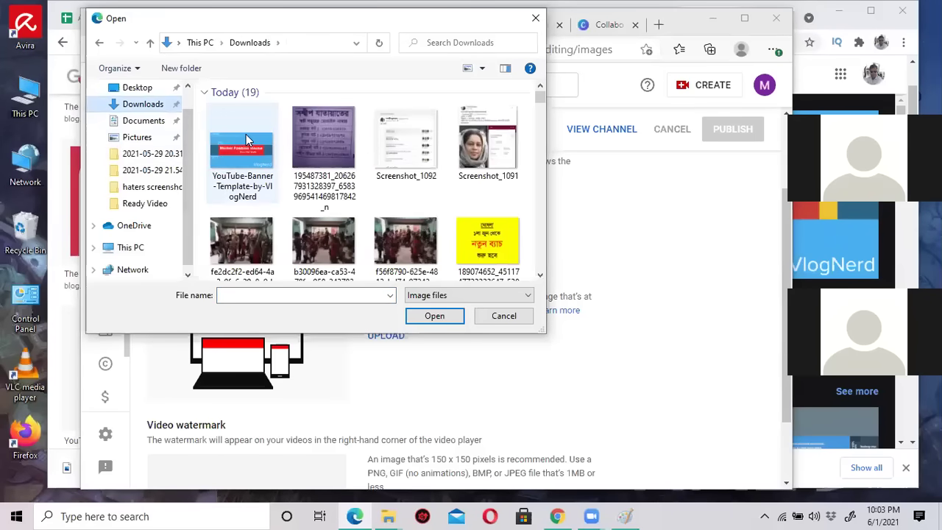
pyautogui.click(226, 131)
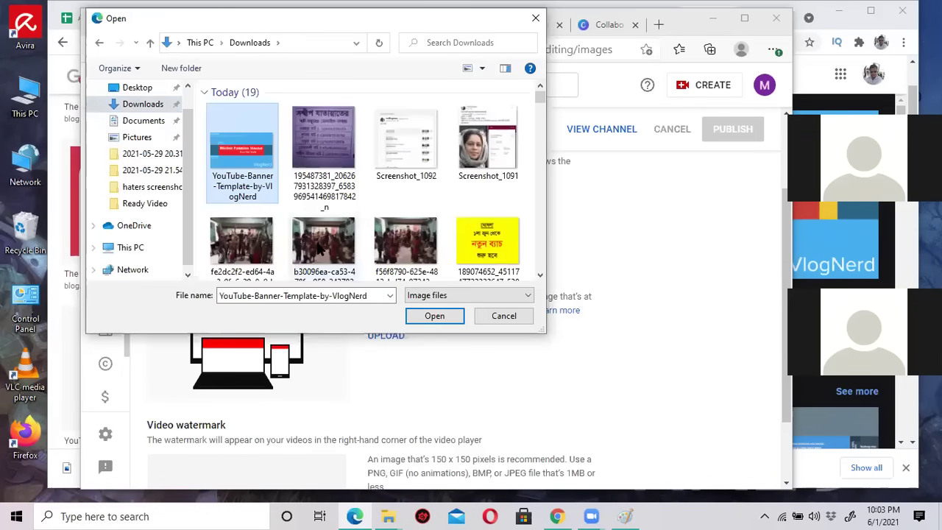
pyautogui.click(409, 315)
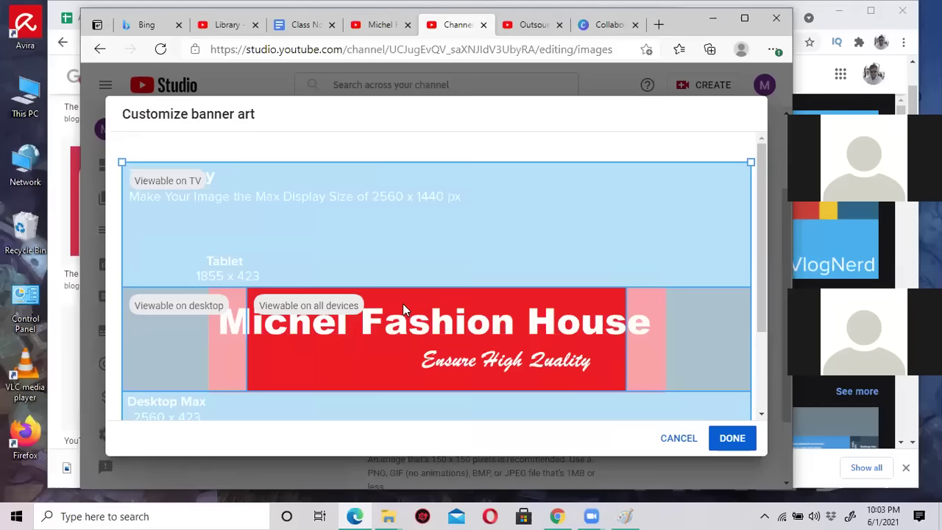
pyautogui.scroll(-2, 635, 314)
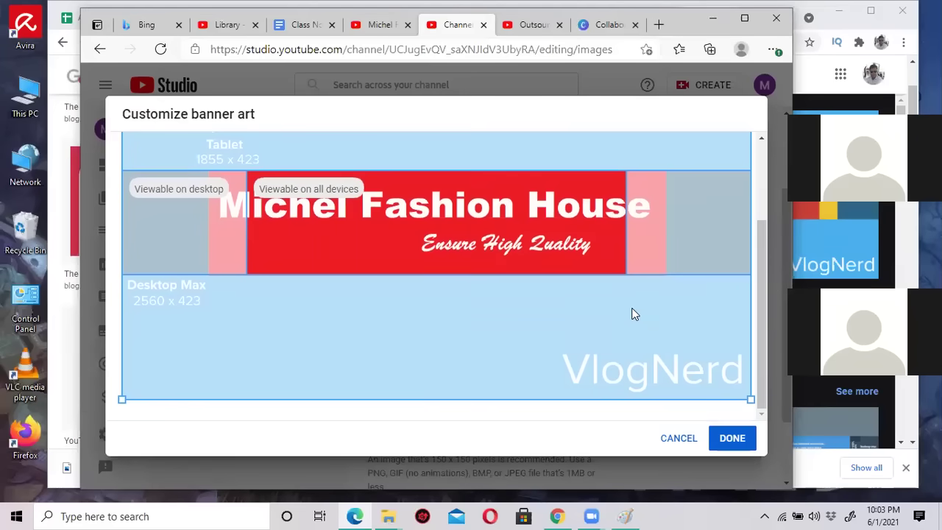
pyautogui.scroll(2, 632, 315)
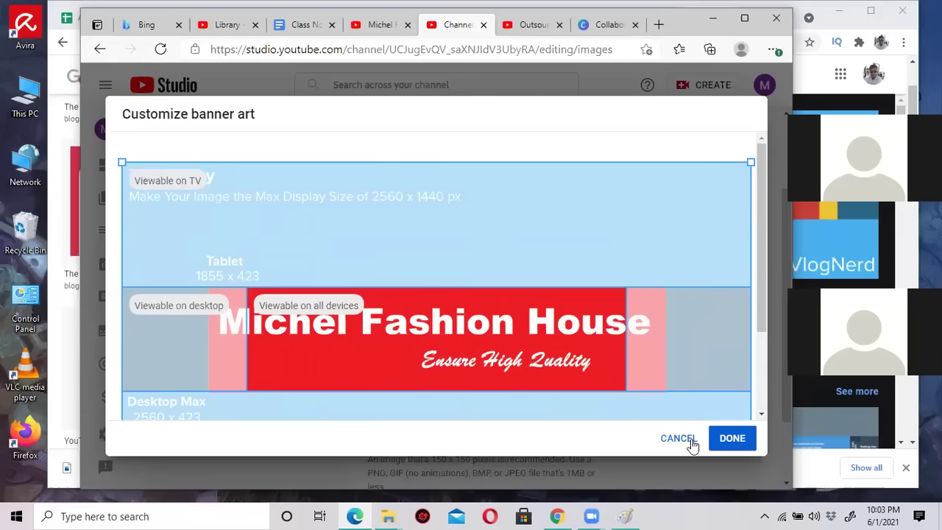
pyautogui.click(733, 439)
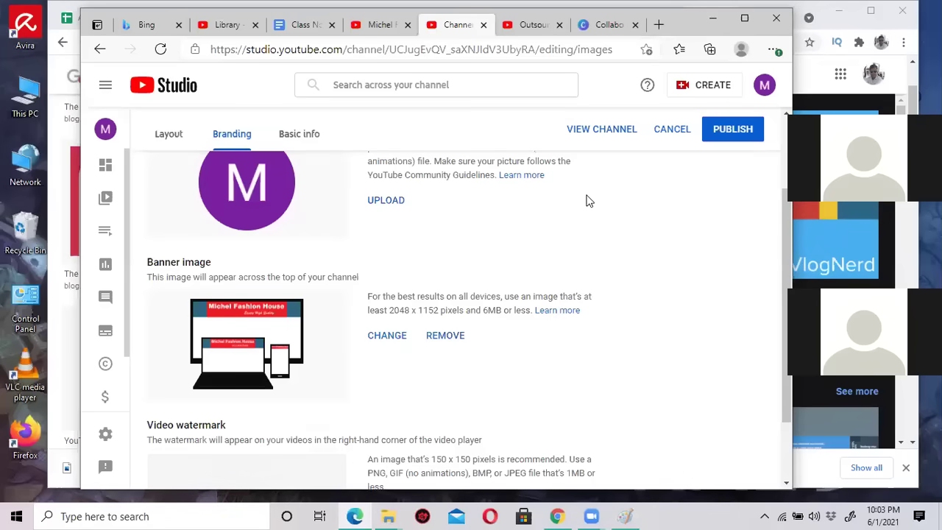
# Go to your own channel page through the account menu and reload it.
pyautogui.scroll(3, 589, 200)
pyautogui.click(532, 26)
pyautogui.click(755, 86)
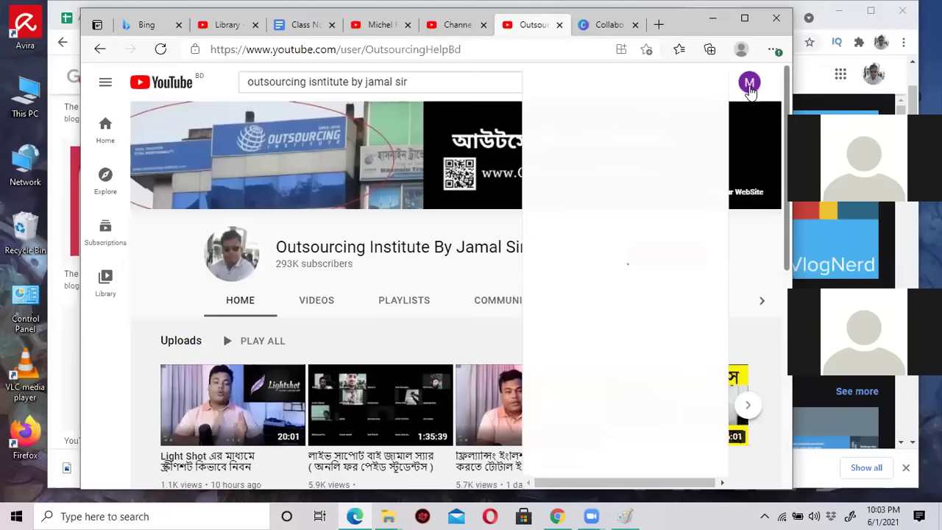
pyautogui.click(673, 140)
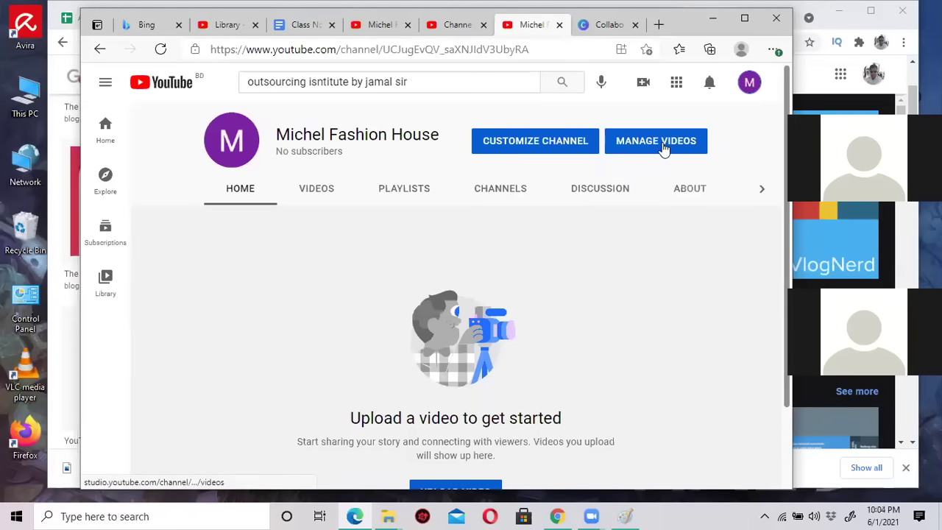
pyautogui.click(161, 49)
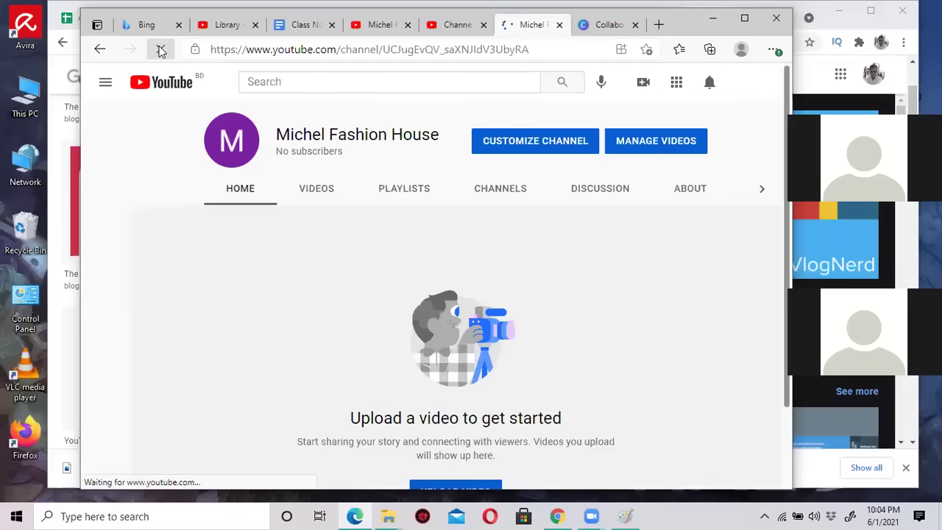
# Publish the branding changes and refresh the Michel Fashion House channel page to see the banner.
pyautogui.click(441, 26)
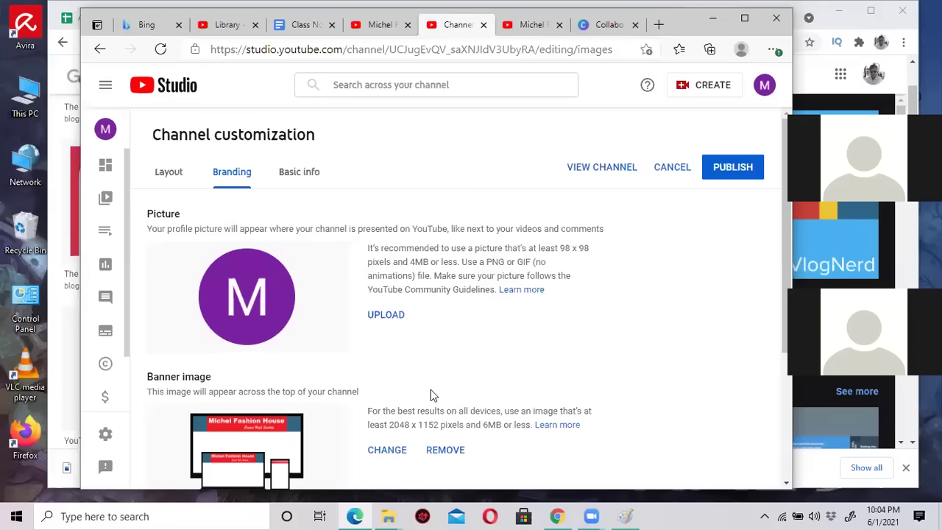
pyautogui.scroll(-3, 432, 393)
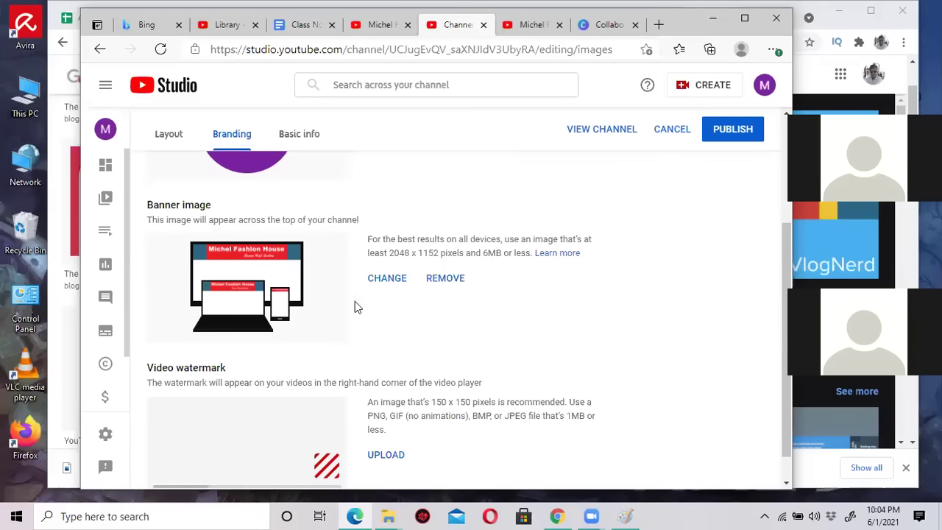
pyautogui.scroll(3, 348, 294)
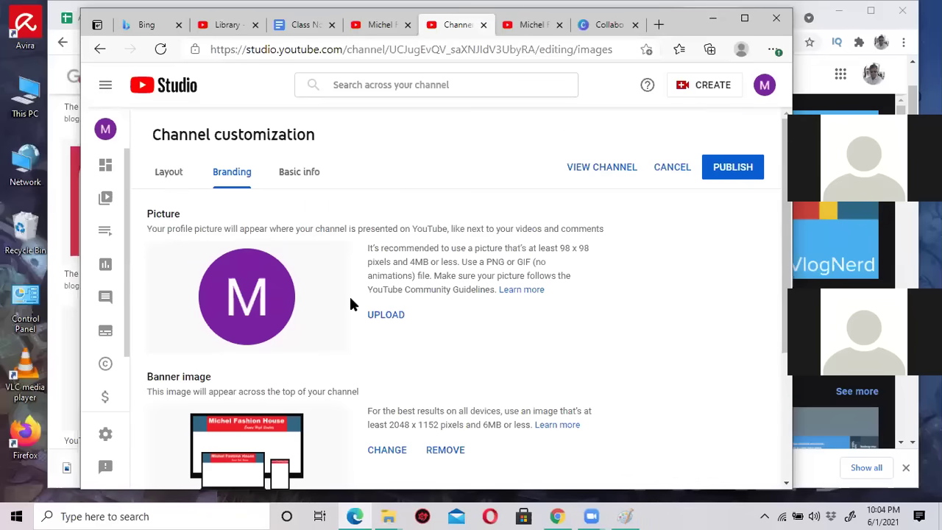
pyautogui.click(729, 171)
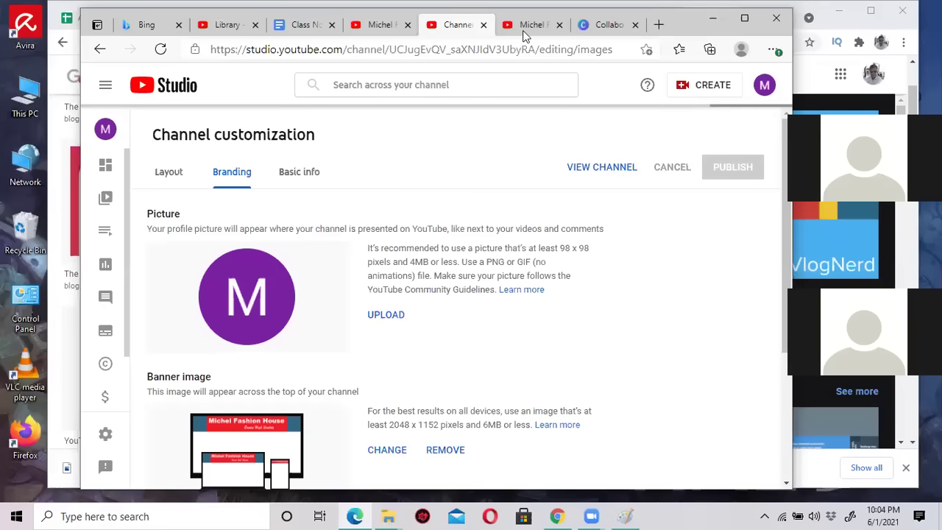
pyautogui.hotkey('ctrl', 'Tab')
pyautogui.click(161, 50)
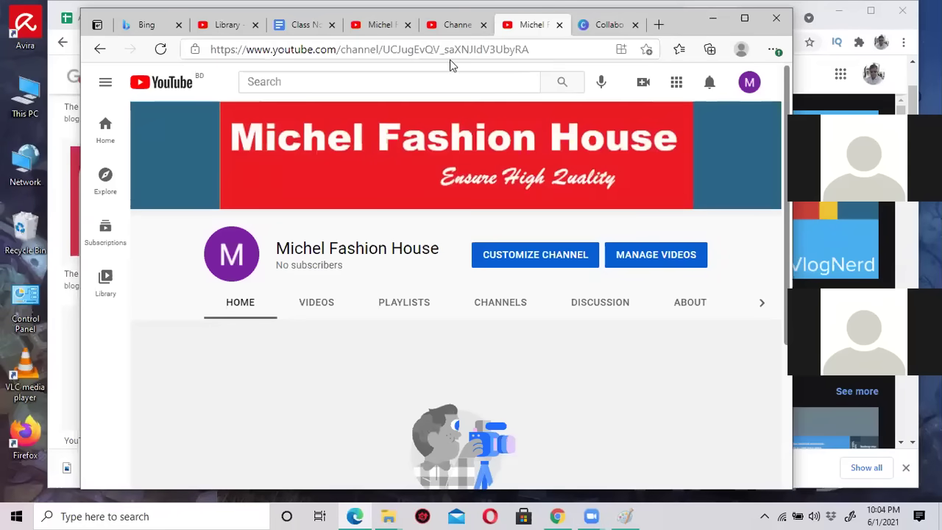
# Save the VlogNerd template as download (1).png and open it maximized in Photos.
pyautogui.click(776, 17)
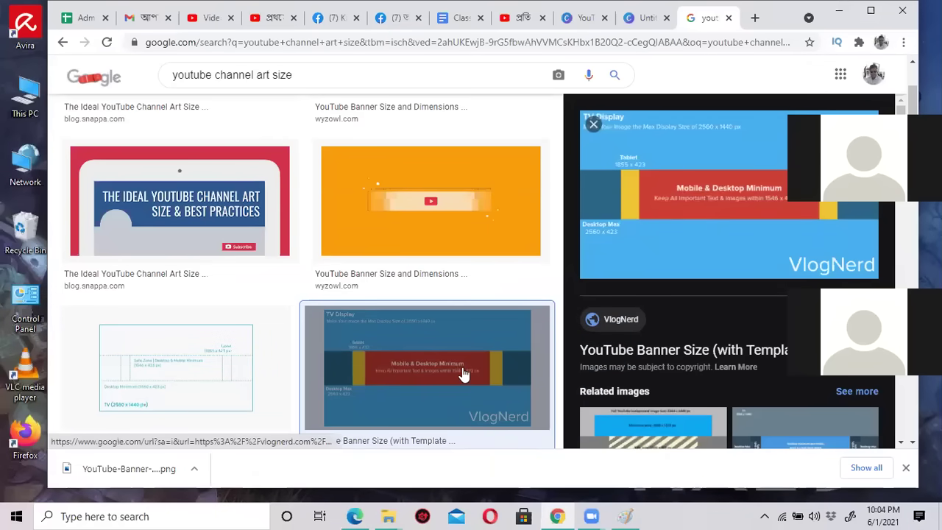
pyautogui.hotkey('ctrl', 's')
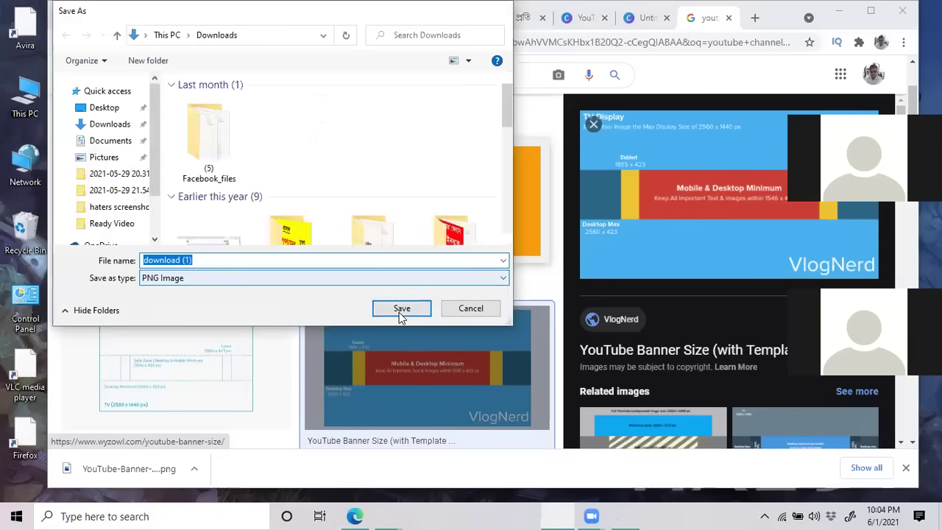
pyautogui.click(399, 309)
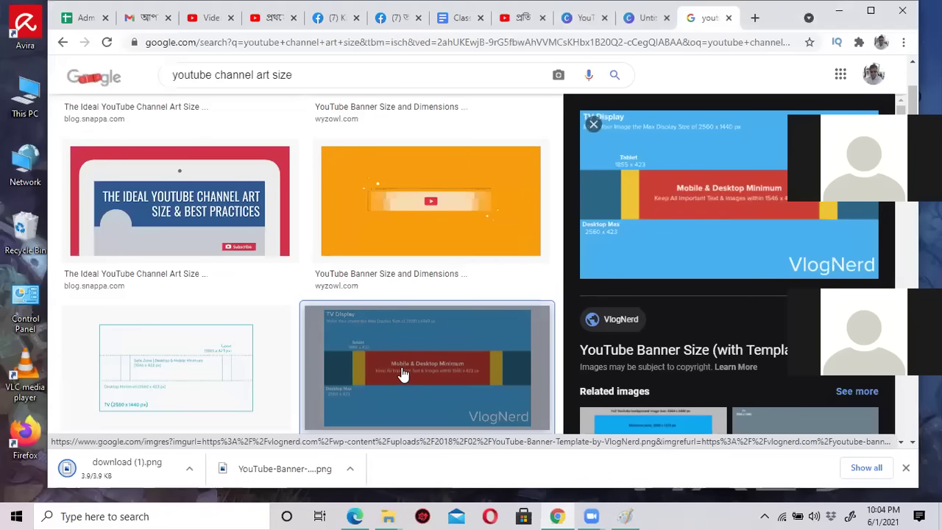
pyautogui.click(124, 468)
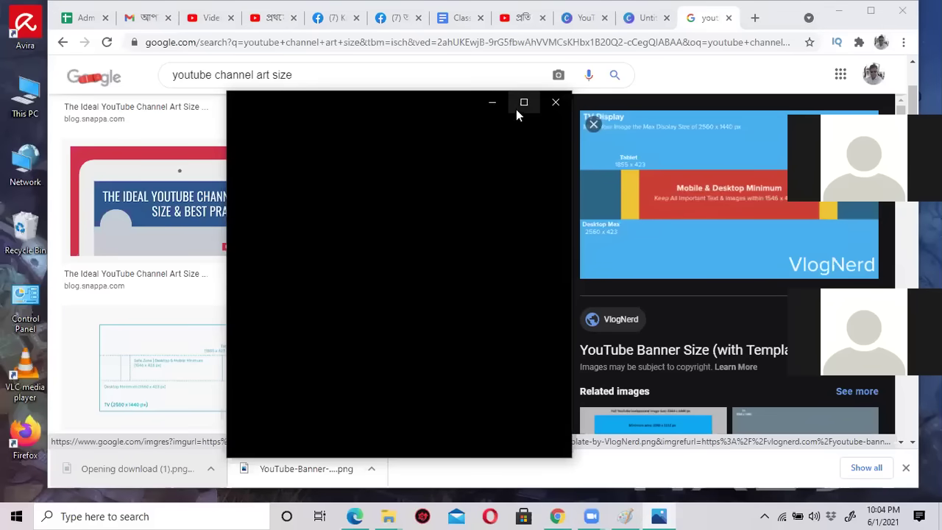
pyautogui.click(523, 104)
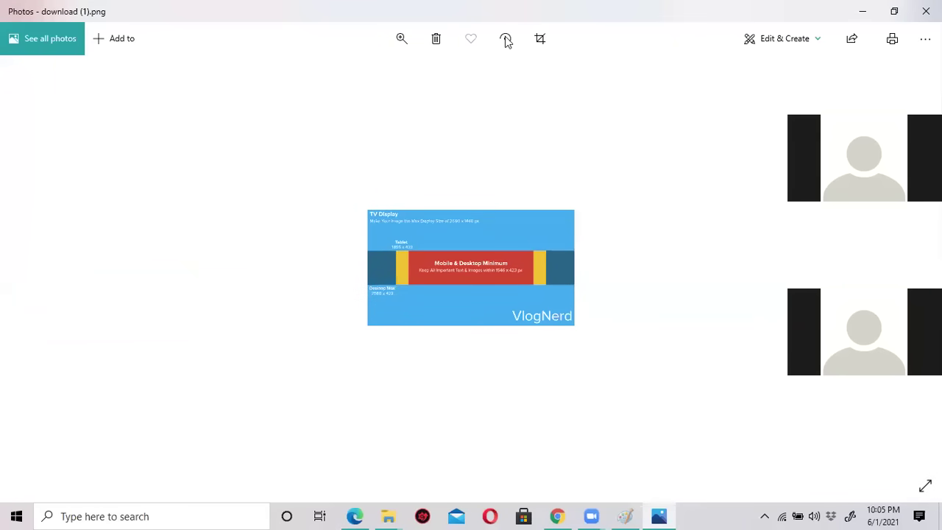
# Zoom into the template to read its dimensions, then close Photos.
pyautogui.click(401, 38)
pyautogui.moveTo(346, 75); pyautogui.dragTo(415, 80)
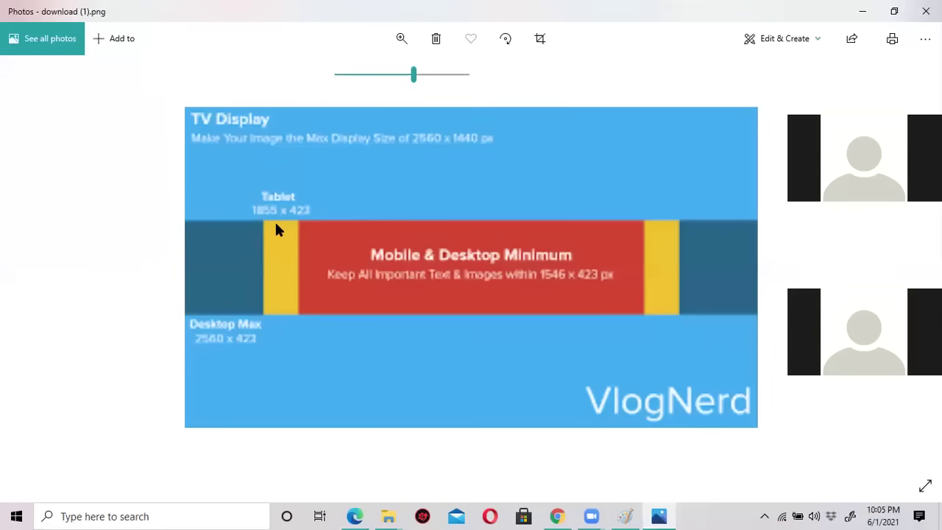
pyautogui.click(924, 11)
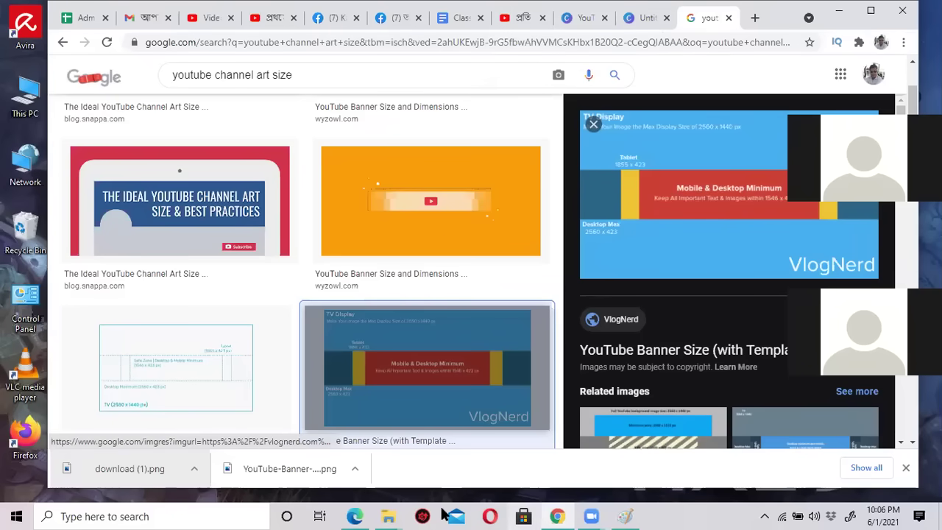
# Bring the Edge window showing the Michel Fashion House channel page back to the front.
pyautogui.click(356, 516)
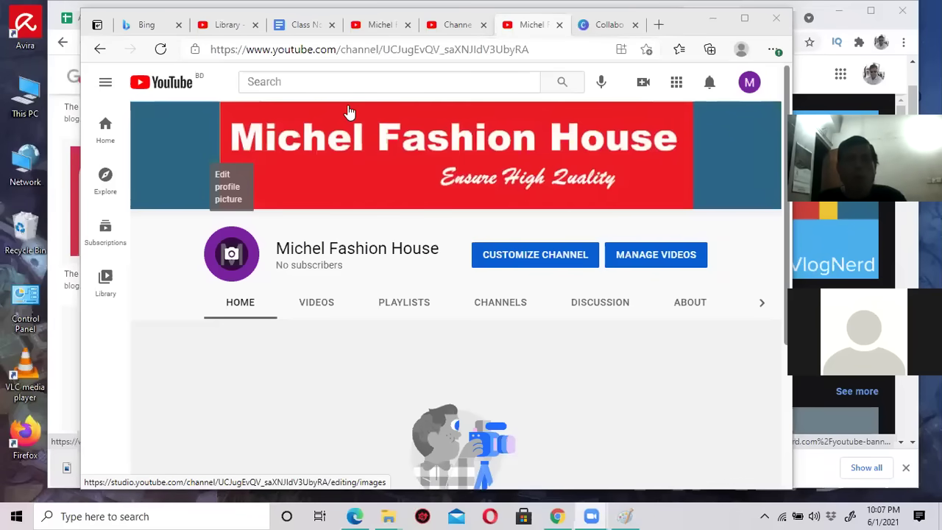
# Scroll through Studio Branding showing the default M profile picture, then go to the Canva tab.
pyautogui.click(457, 28)
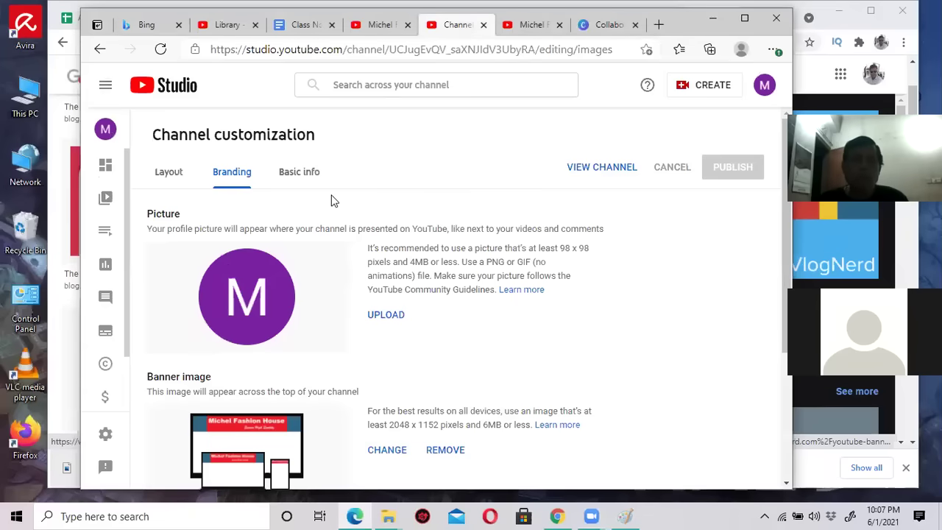
pyautogui.scroll(-1, 394, 309)
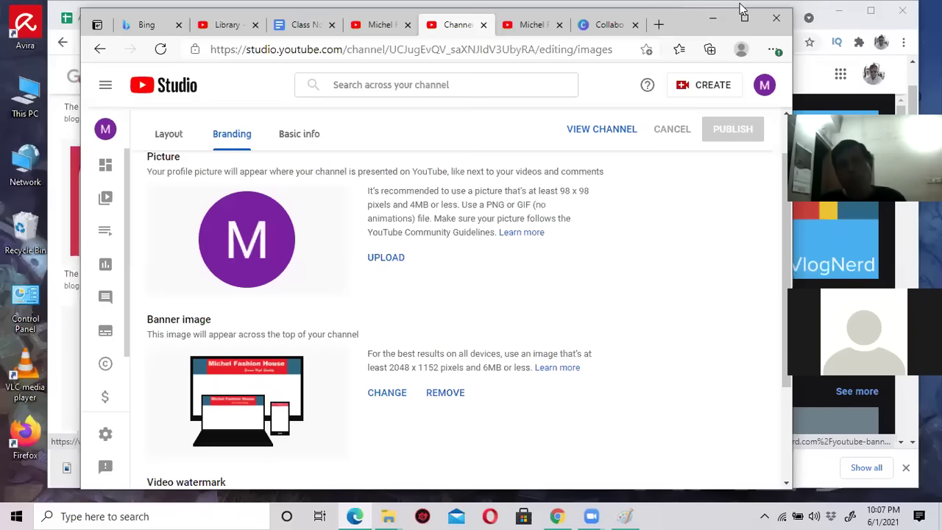
pyautogui.click(616, 24)
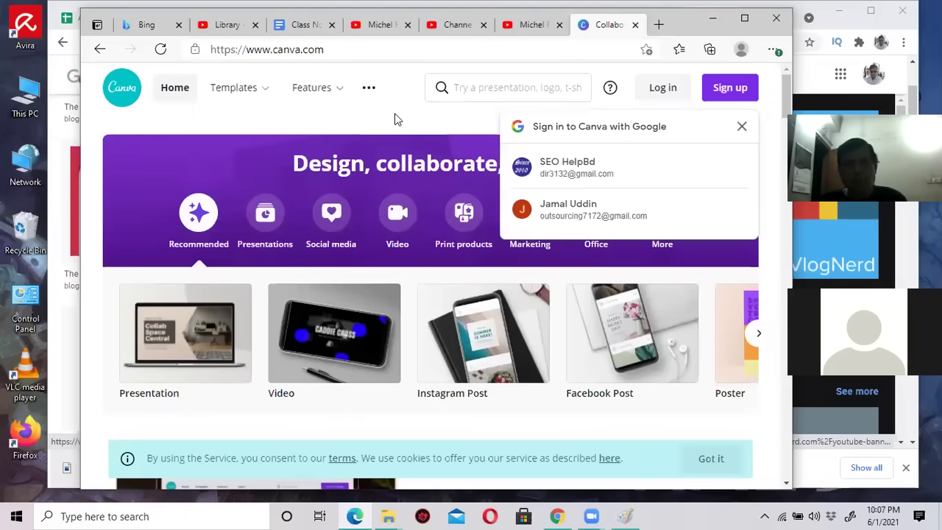
# Dismiss the Google sign-in prompt and search 'logo' to create a new Logo design.
pyautogui.click(395, 114)
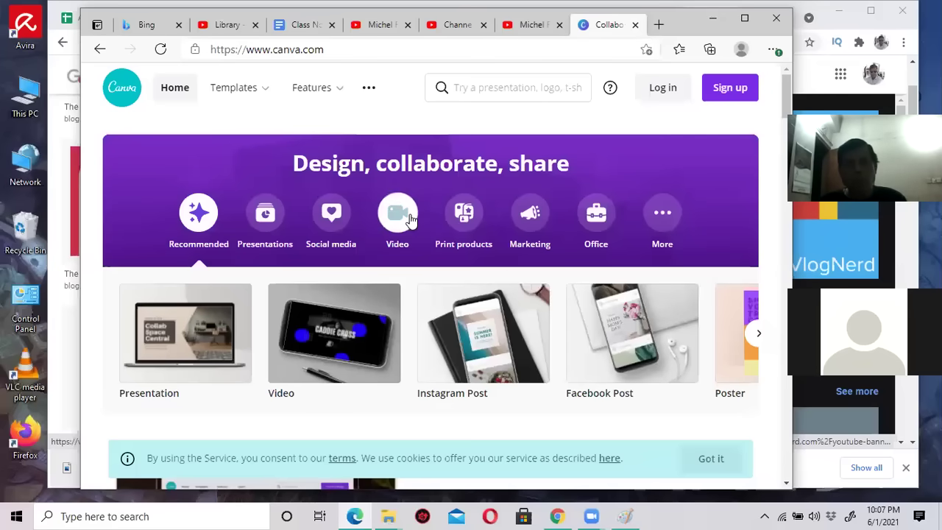
pyautogui.click(521, 90)
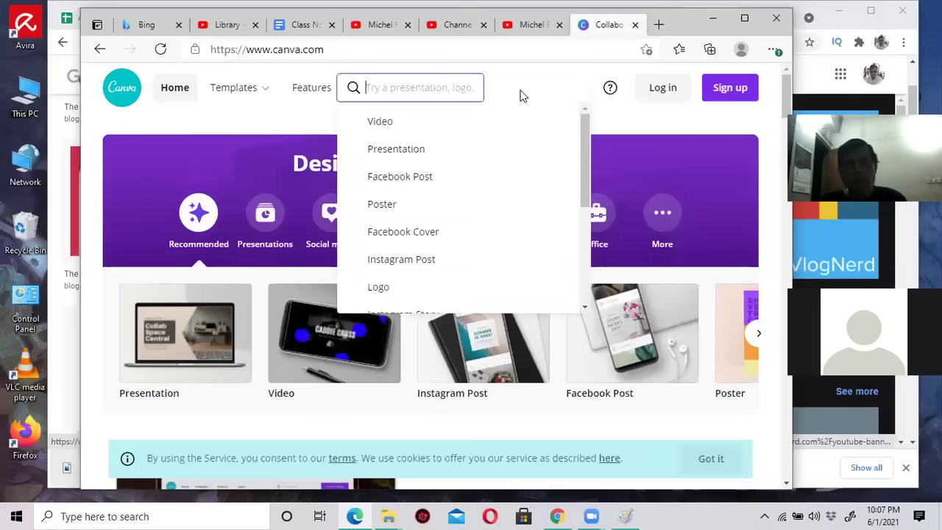
pyautogui.write('logo')
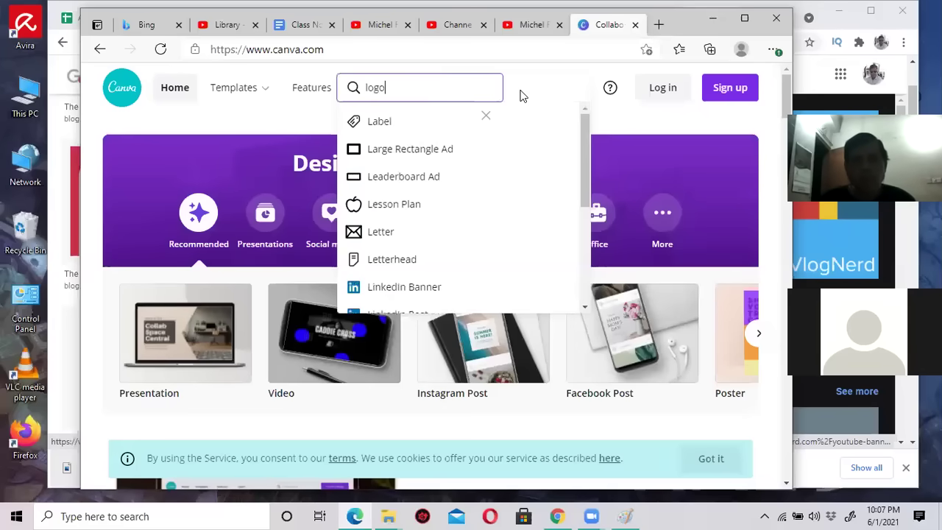
pyautogui.click(385, 123)
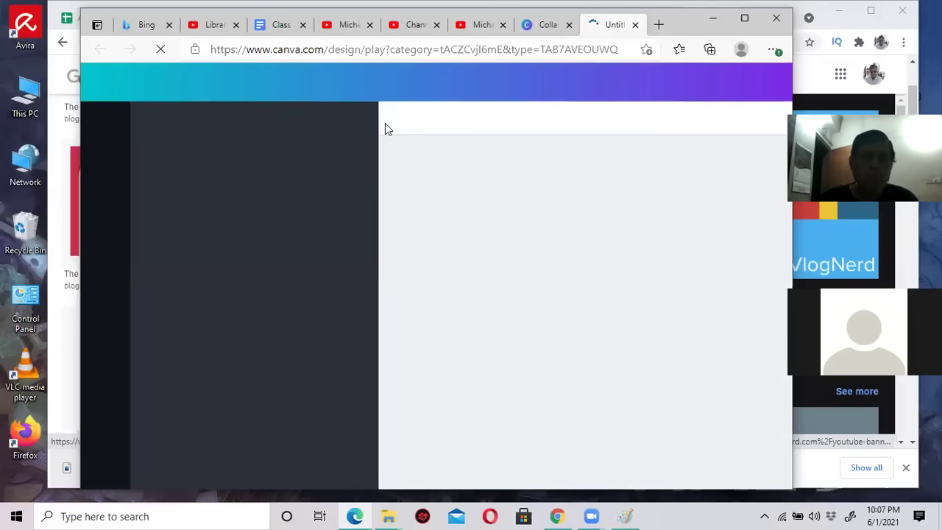
# Return to the new Untitled design and dismiss the Canva welcome and template tour.
pyautogui.click(563, 46)
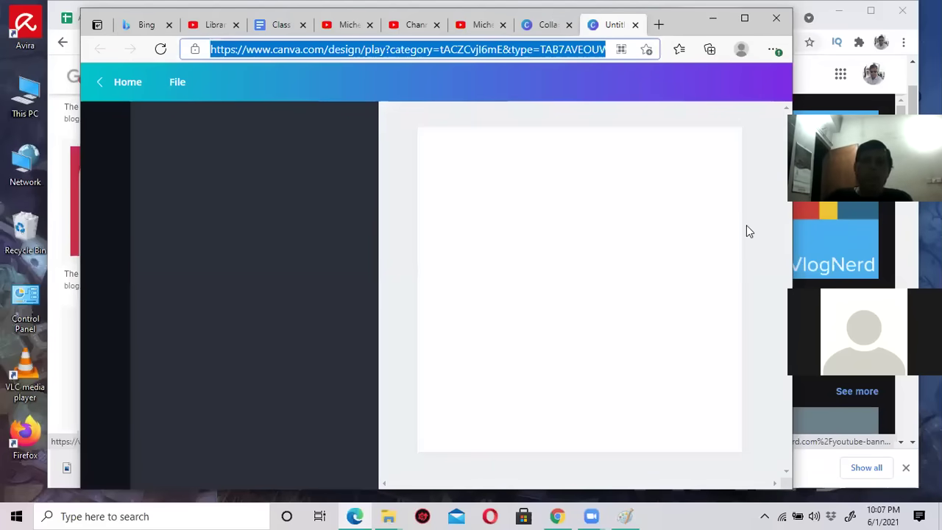
pyautogui.click(546, 25)
pyautogui.click(611, 25)
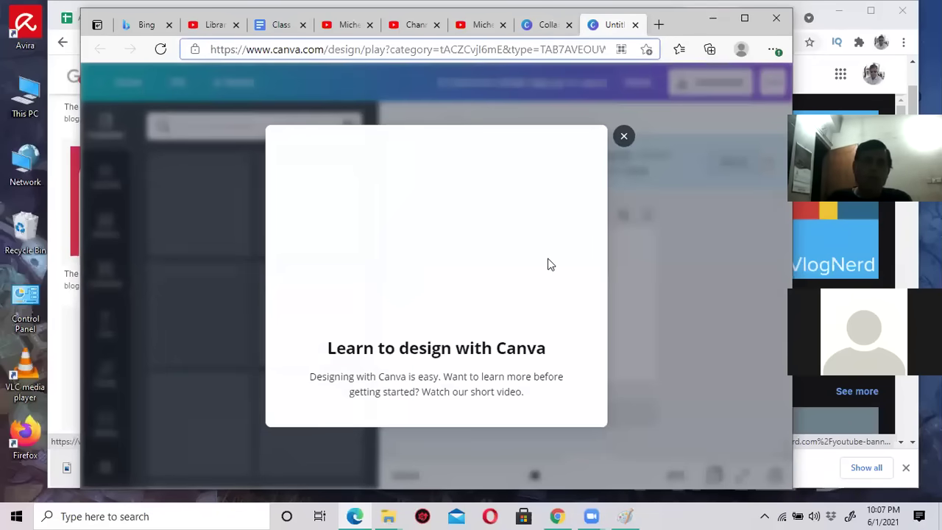
pyautogui.click(624, 137)
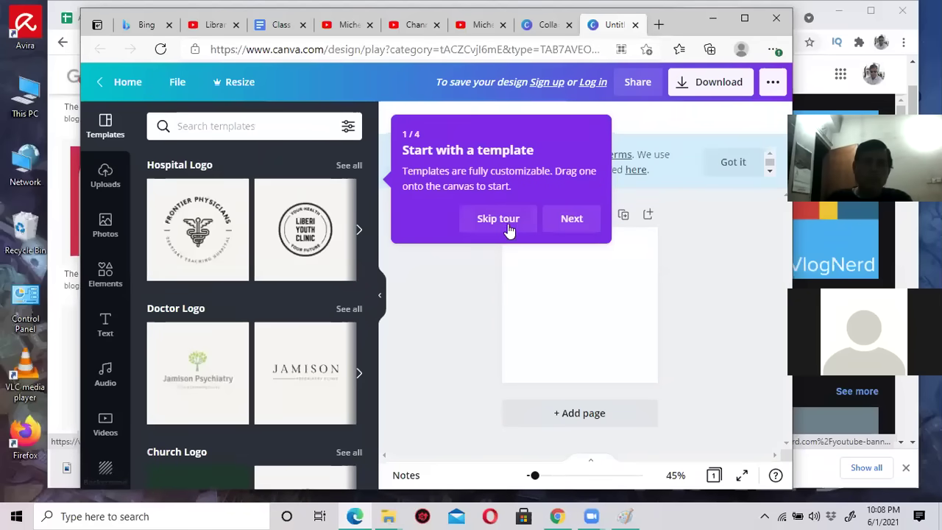
pyautogui.click(500, 219)
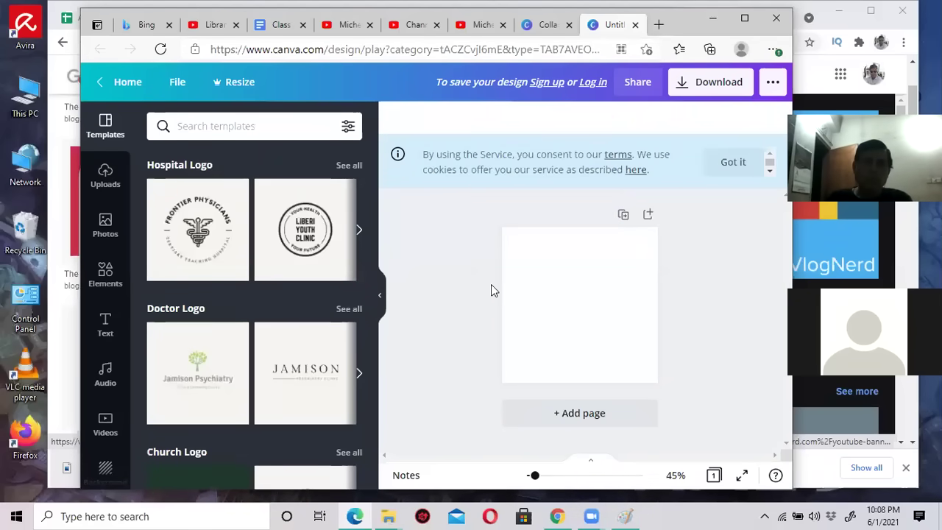
# Apply the EngineX template from the Computer Logo row to the blank page.
pyautogui.scroll(-9, 237, 297)
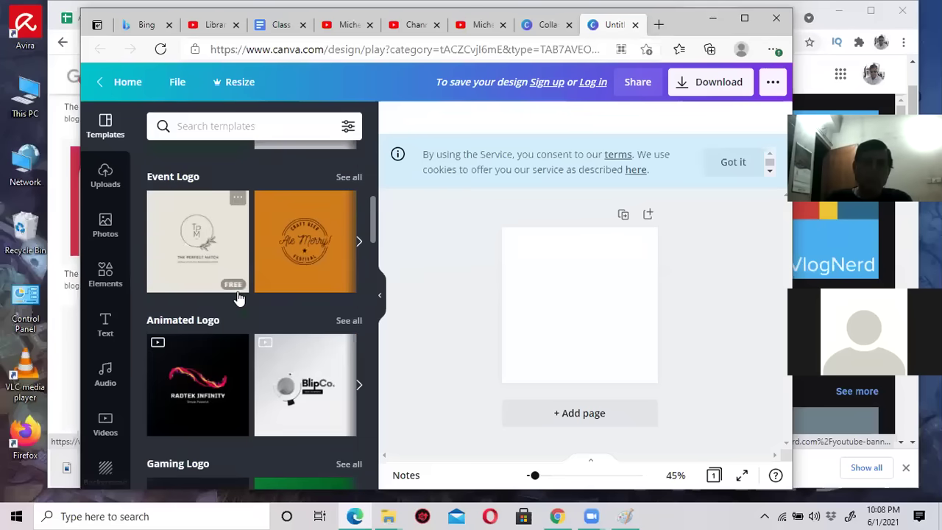
pyautogui.scroll(-10, 237, 297)
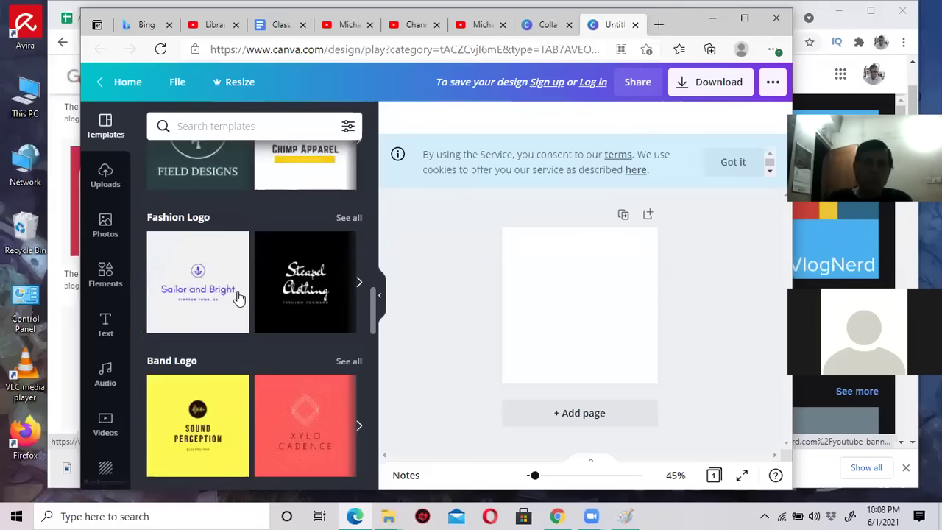
pyautogui.scroll(-2, 239, 297)
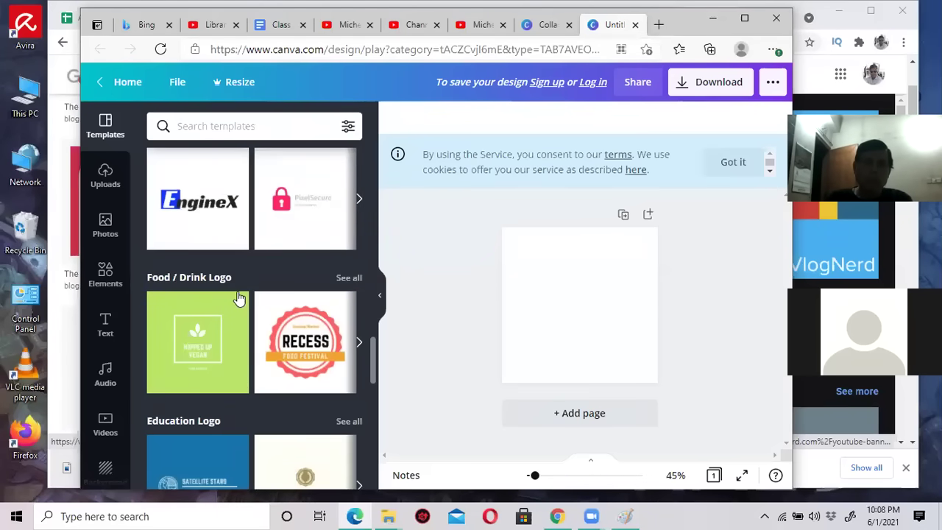
pyautogui.click(210, 208)
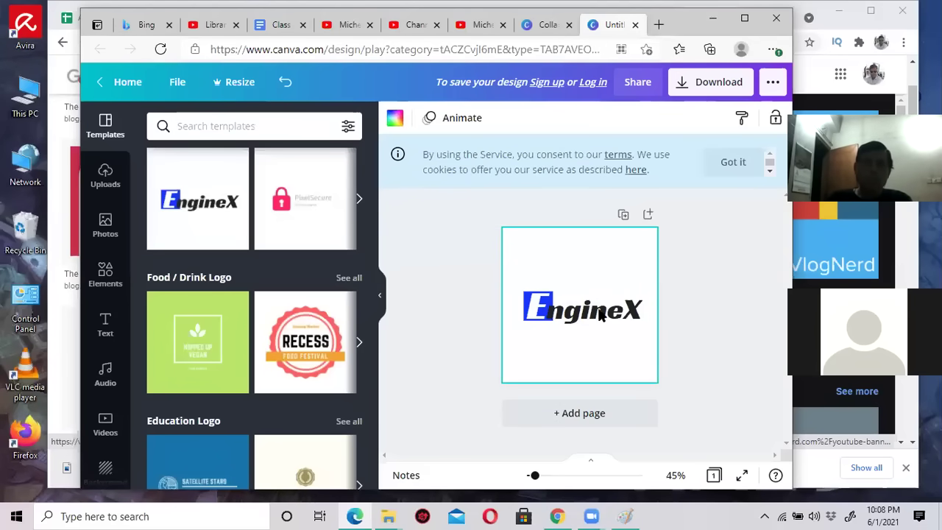
# Change the EngineX wording to 'ichel'.
pyautogui.click(642, 315)
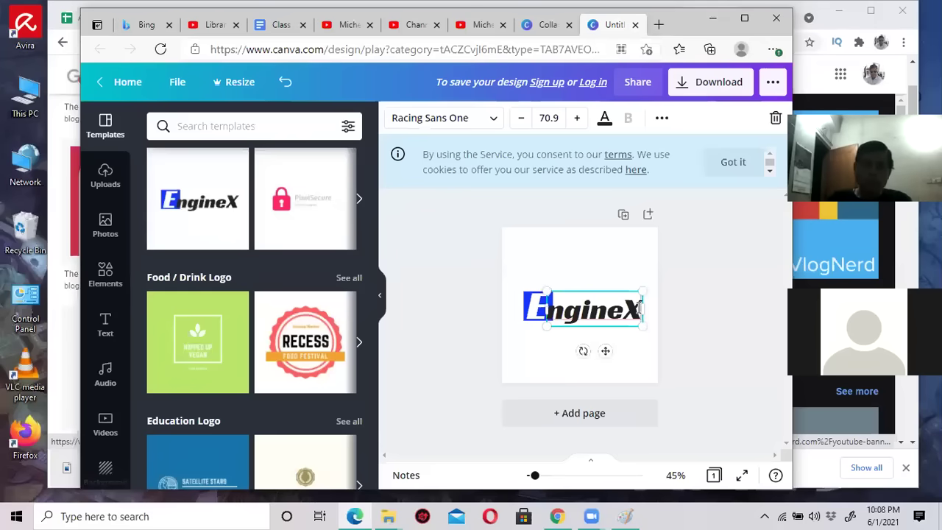
pyautogui.press('BackSpace')
pyautogui.press('BackSpace')
pyautogui.press('BackSpace')
pyautogui.press('BackSpace')
pyautogui.press('BackSpace')
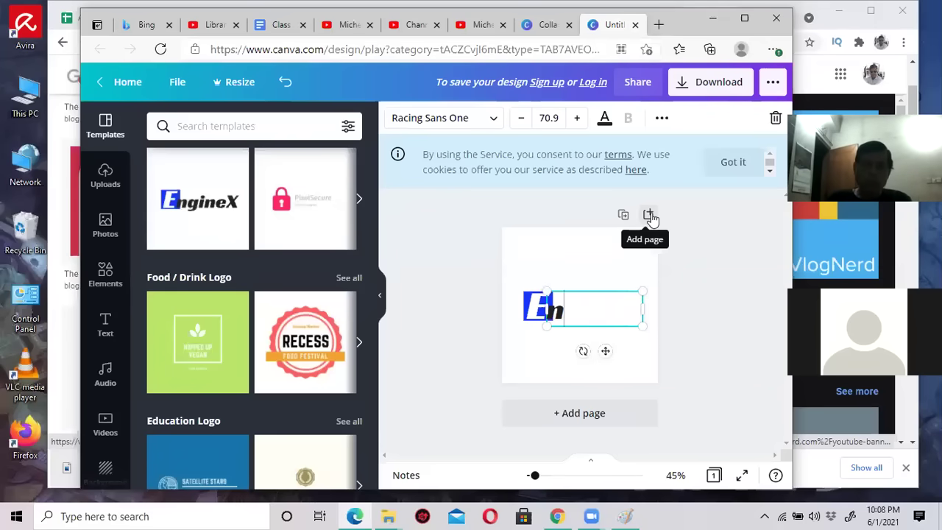
pyautogui.press('BackSpace')
pyautogui.write('ichel')
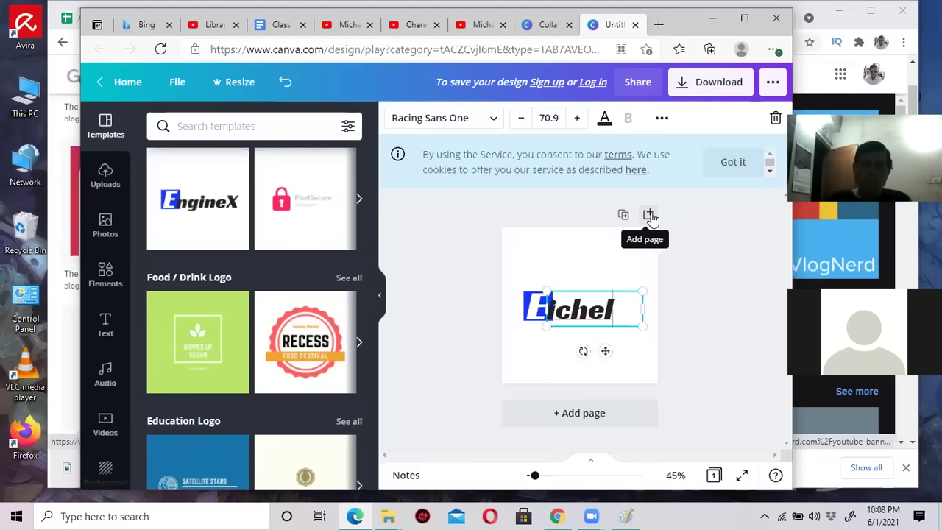
pyautogui.click(545, 287)
# Replace the blue block's E with M, then shrink and centre it on the block.
pyautogui.click(545, 301)
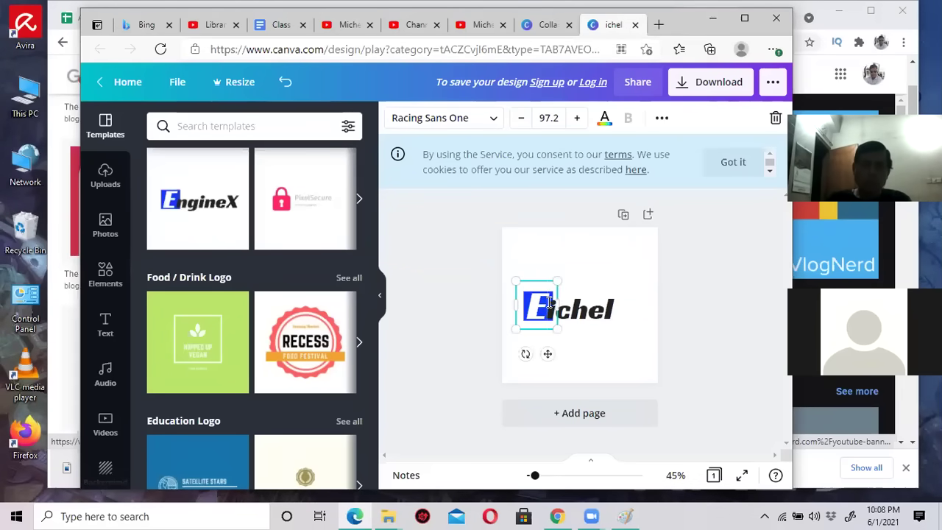
pyautogui.doubleClick(547, 302)
pyautogui.write('M')
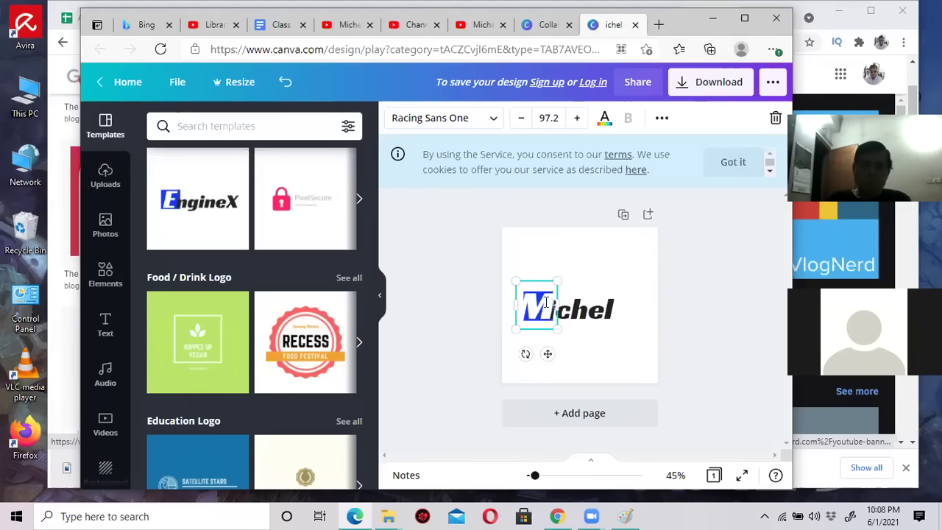
pyautogui.moveTo(514, 278); pyautogui.dragTo(540, 293)
pyautogui.click(558, 274)
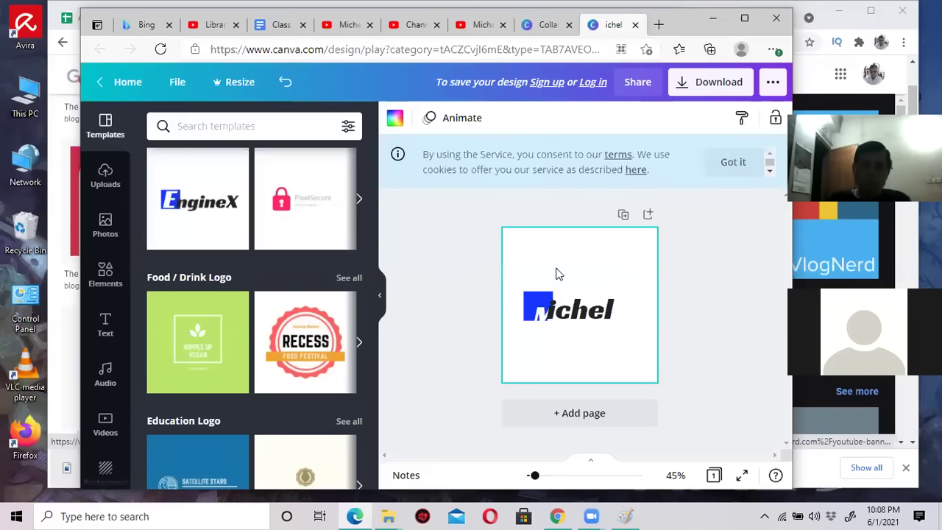
pyautogui.click(544, 317)
pyautogui.moveTo(543, 317)
pyautogui.mouseDown()
pyautogui.moveTo(525, 291)
pyautogui.moveTo(535, 306)
pyautogui.mouseUp()
pyautogui.click(567, 274)
pyautogui.click(538, 306)
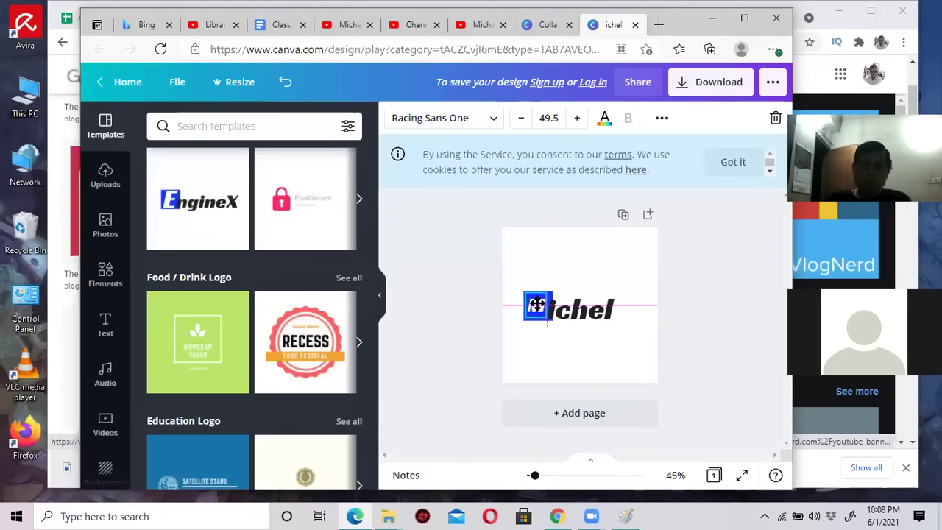
pyautogui.click(558, 265)
# Shrink 'ichel', then scale and align the M and ichel pair side by side.
pyautogui.click(566, 315)
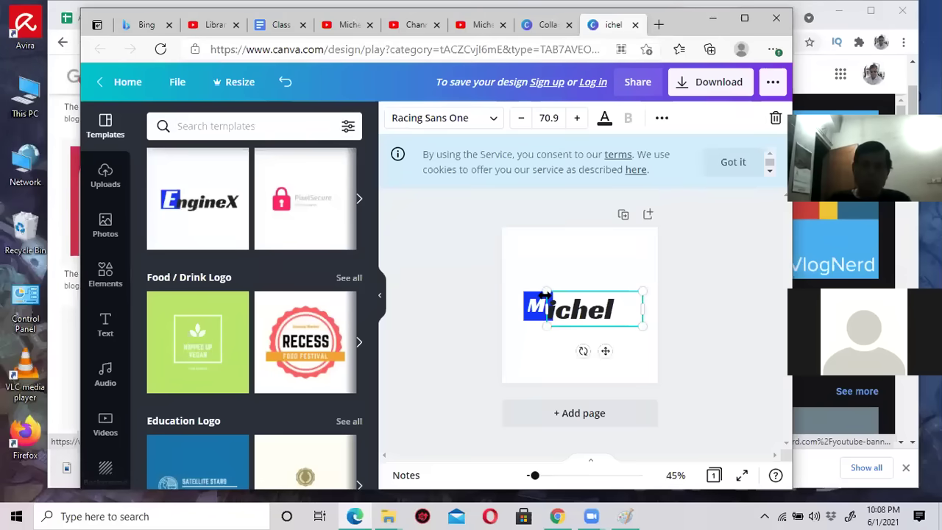
pyautogui.moveTo(543, 292); pyautogui.dragTo(577, 308)
pyautogui.click(573, 266)
pyautogui.click(543, 306)
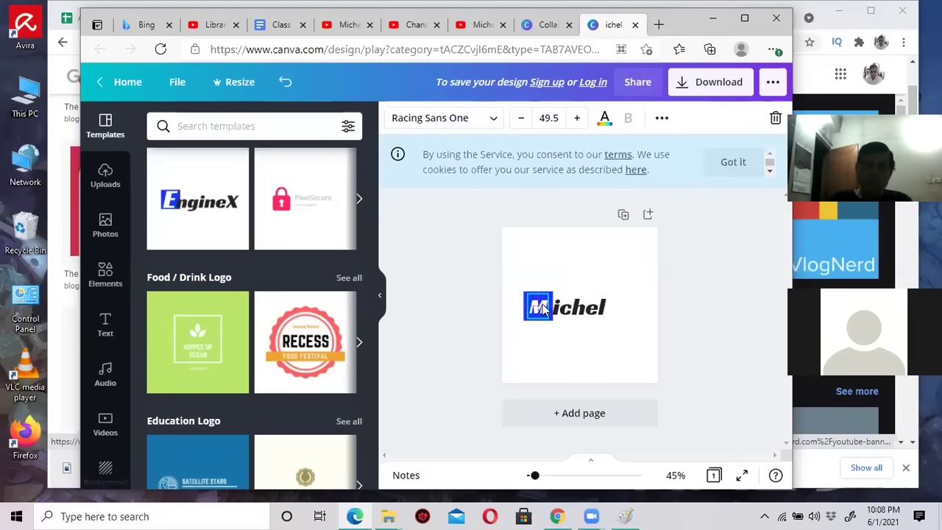
pyautogui.click(583, 274)
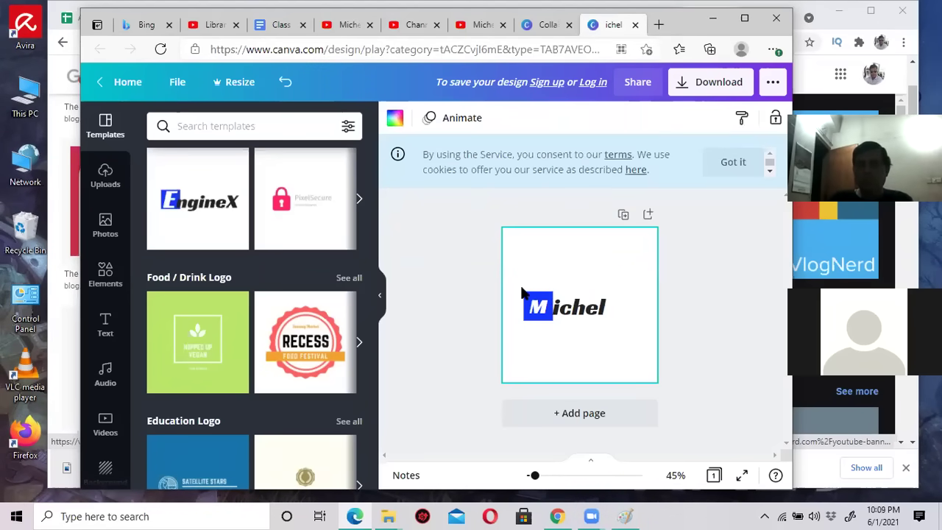
pyautogui.moveTo(520, 282); pyautogui.dragTo(658, 351)
pyautogui.click(612, 275)
pyautogui.moveTo(595, 307); pyautogui.dragTo(593, 304)
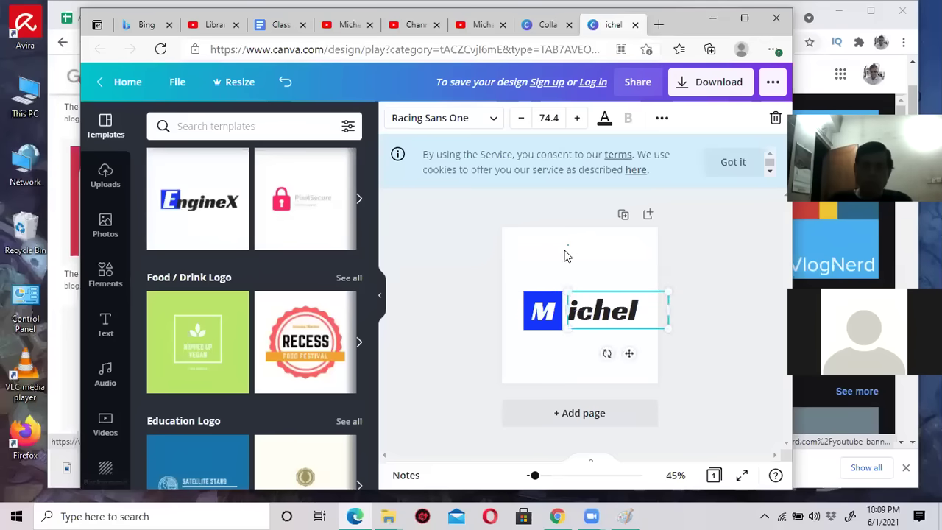
pyautogui.click(525, 273)
pyautogui.moveTo(516, 272); pyautogui.dragTo(578, 301)
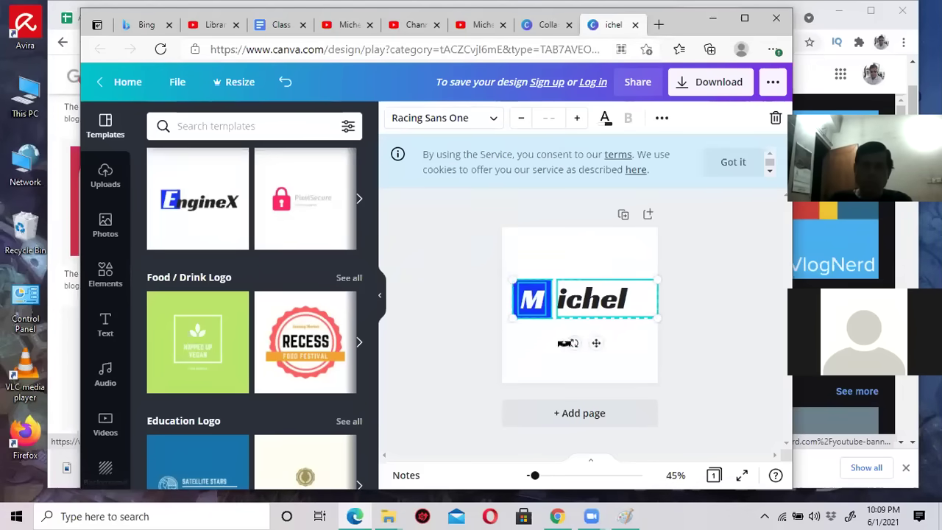
pyautogui.click(525, 343)
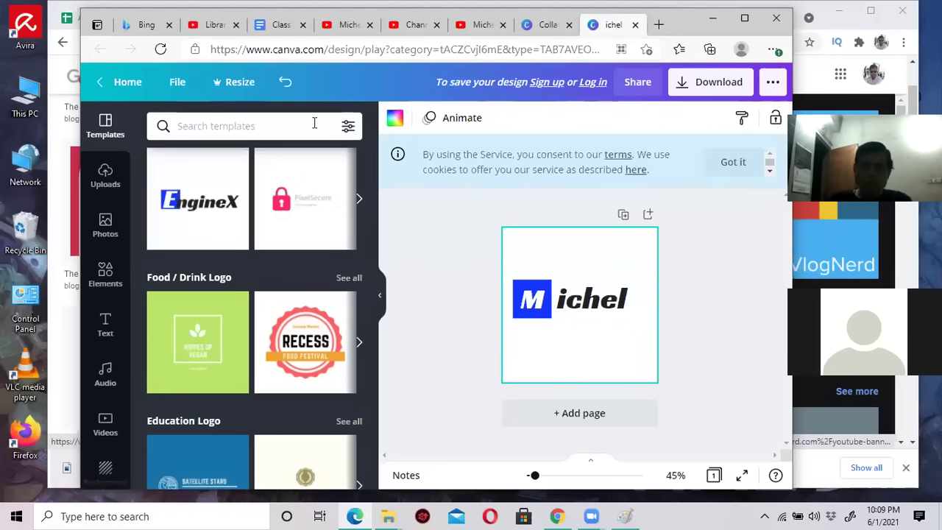
pyautogui.click(105, 324)
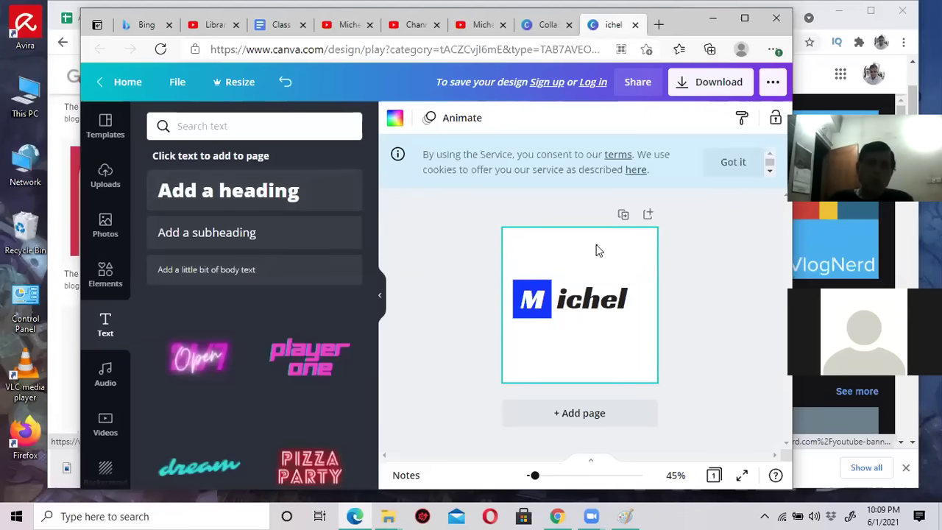
# Colour the 'ichel' lettering yellow.
pyautogui.click(597, 307)
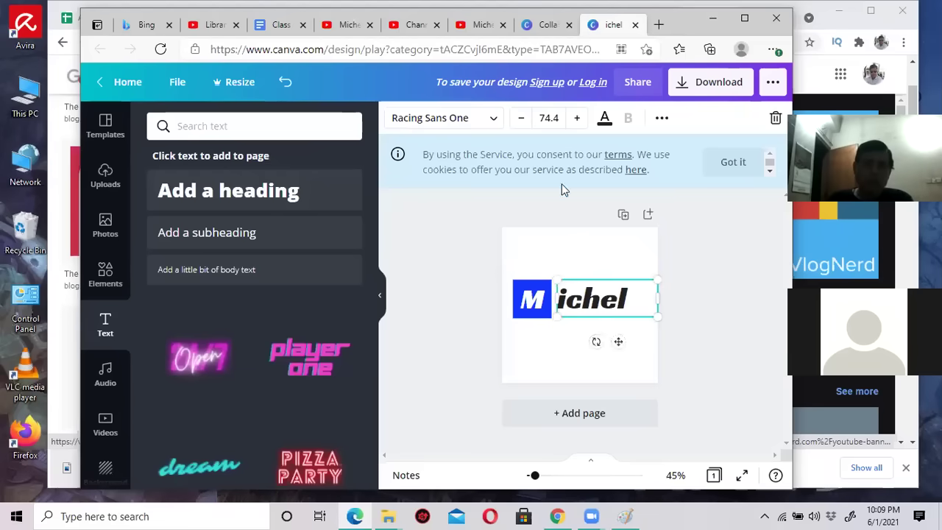
pyautogui.click(604, 117)
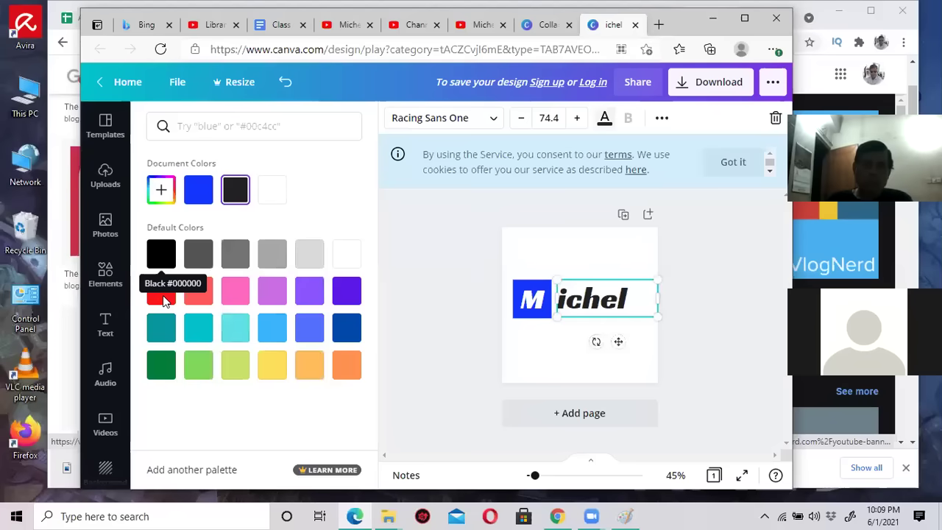
pyautogui.click(271, 364)
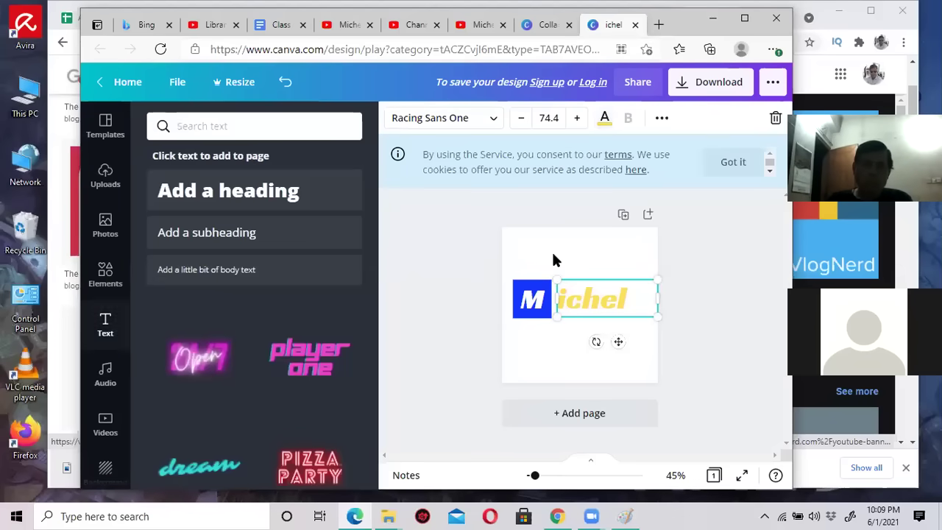
# Set the page background to black.
pyautogui.click(559, 255)
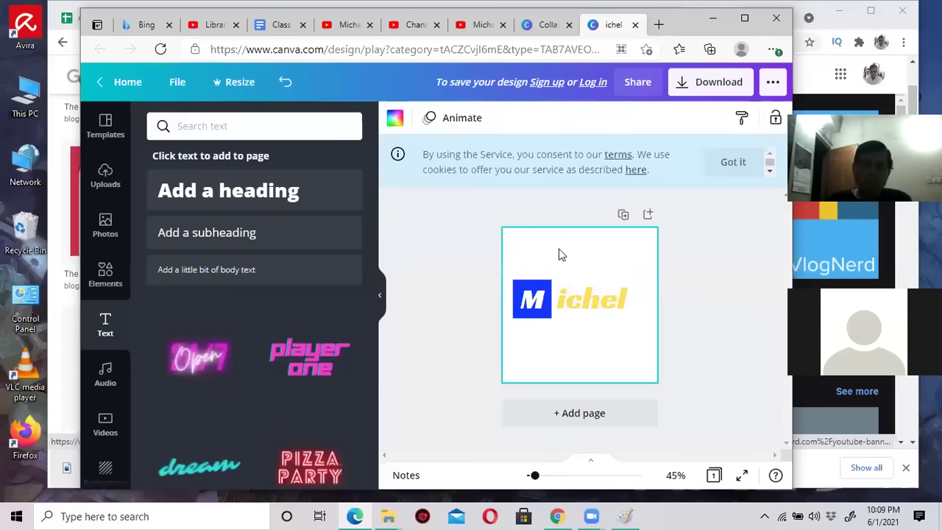
pyautogui.click(393, 121)
pyautogui.click(162, 256)
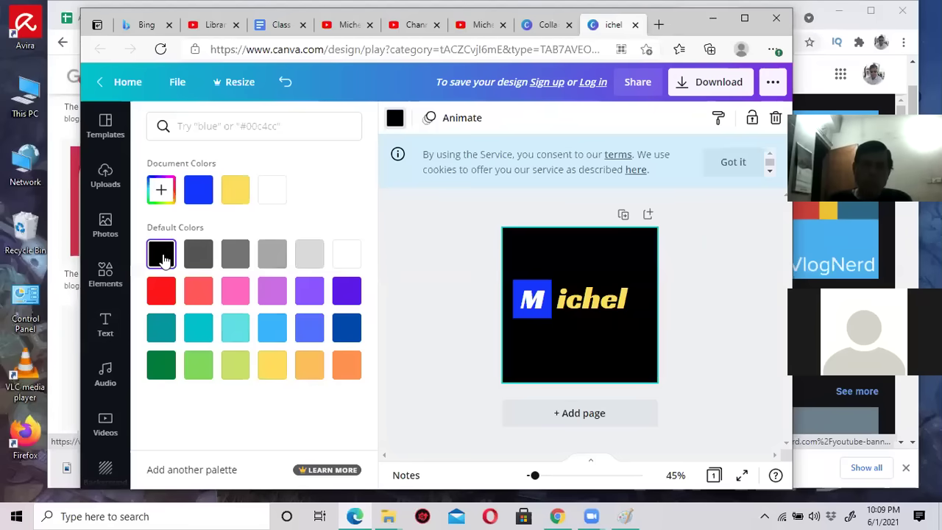
pyautogui.click(699, 245)
# Slide 'ichel' left so it sits snug against the blue M block.
pyautogui.click(582, 298)
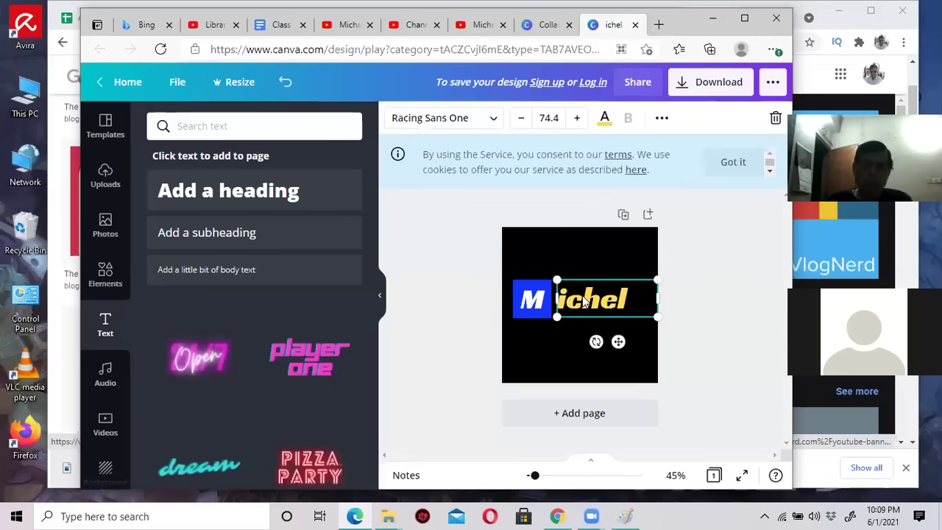
pyautogui.click(581, 298)
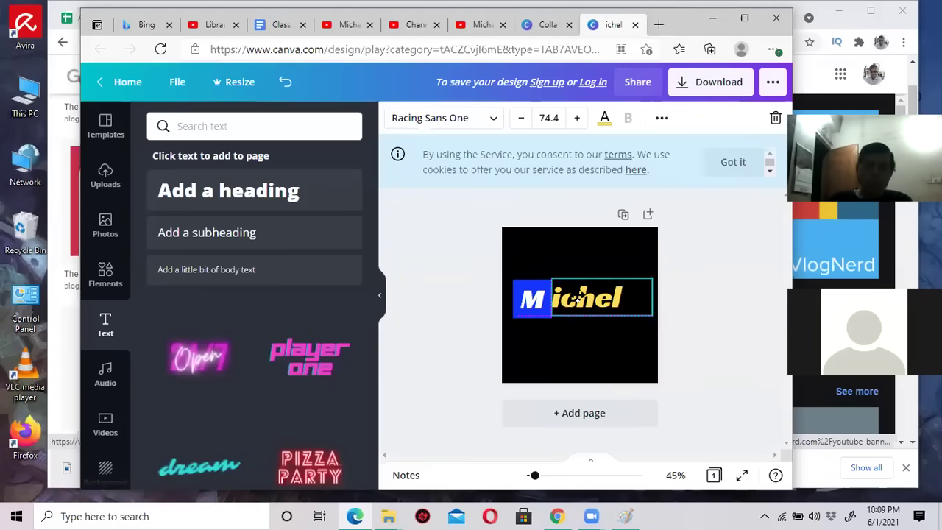
pyautogui.moveTo(578, 298); pyautogui.dragTo(572, 298)
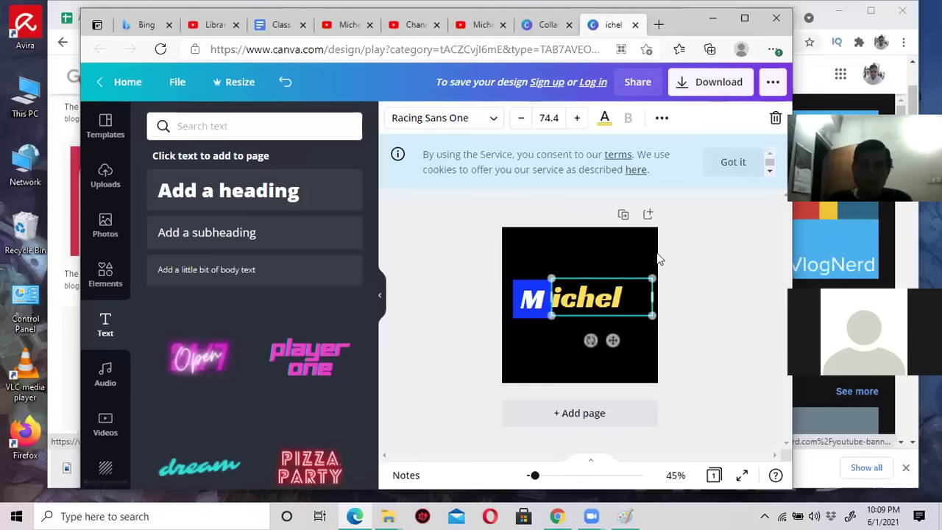
pyautogui.click(688, 229)
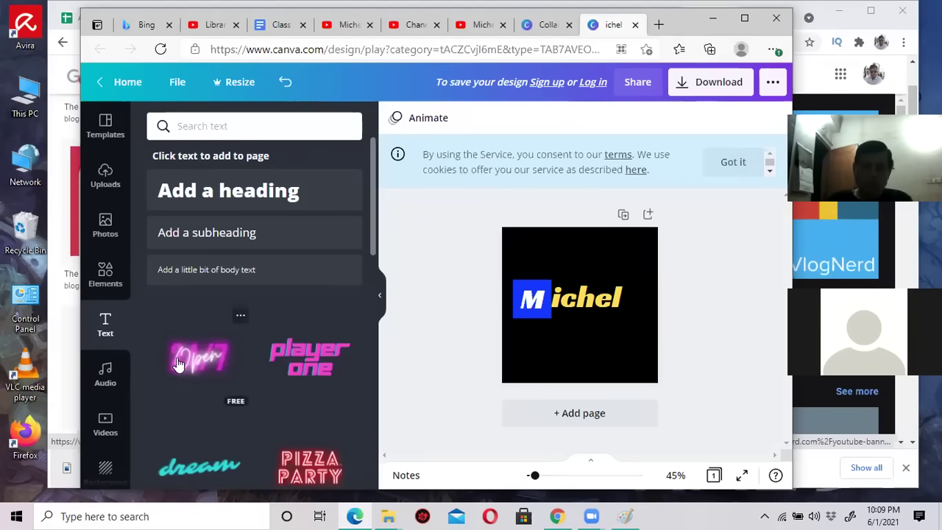
# Add a subheading below Michel and change its text to 'Fashion'.
pyautogui.scroll(-1, 259, 333)
pyautogui.scroll(-3, 250, 331)
pyautogui.scroll(4, 221, 322)
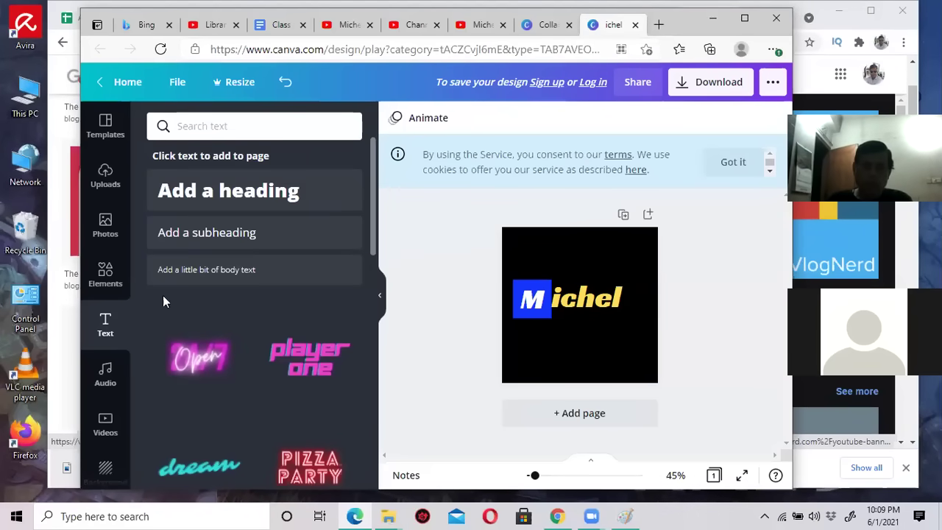
pyautogui.click(226, 235)
pyautogui.click(579, 311)
pyautogui.click(578, 318)
pyautogui.moveTo(579, 318); pyautogui.dragTo(595, 317)
pyautogui.doubleClick(604, 318)
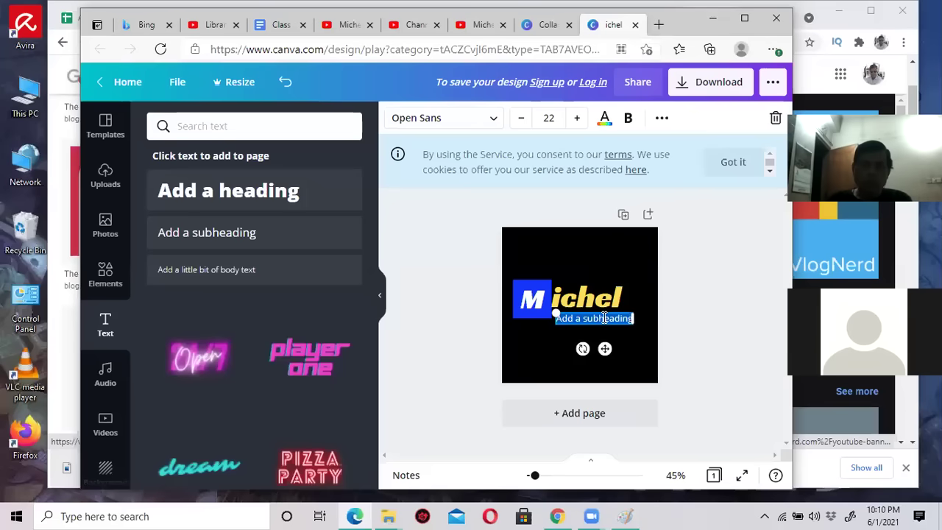
pyautogui.write('Fash')
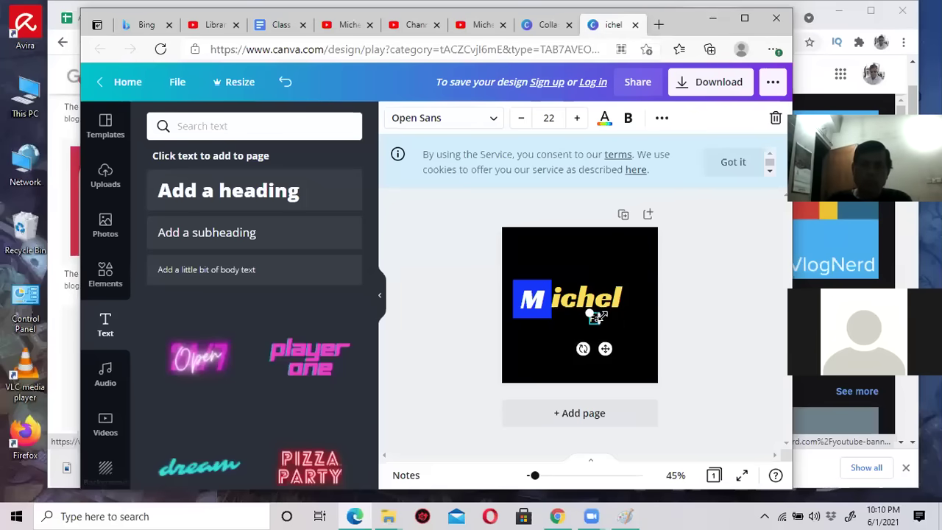
pyautogui.write('ion')
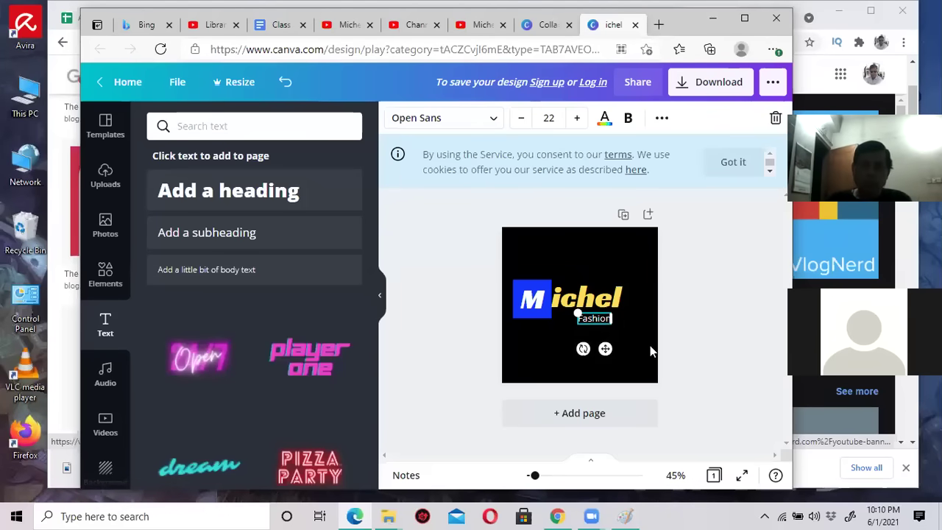
# Enlarge the Fashion caption and move it down beneath Michel.
pyautogui.click(559, 335)
pyautogui.click(583, 321)
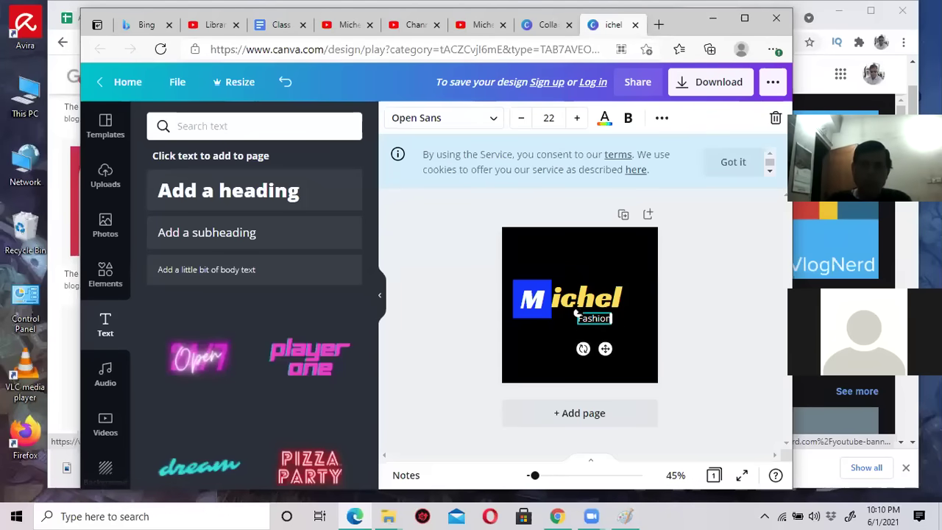
pyautogui.moveTo(577, 313); pyautogui.dragTo(607, 313)
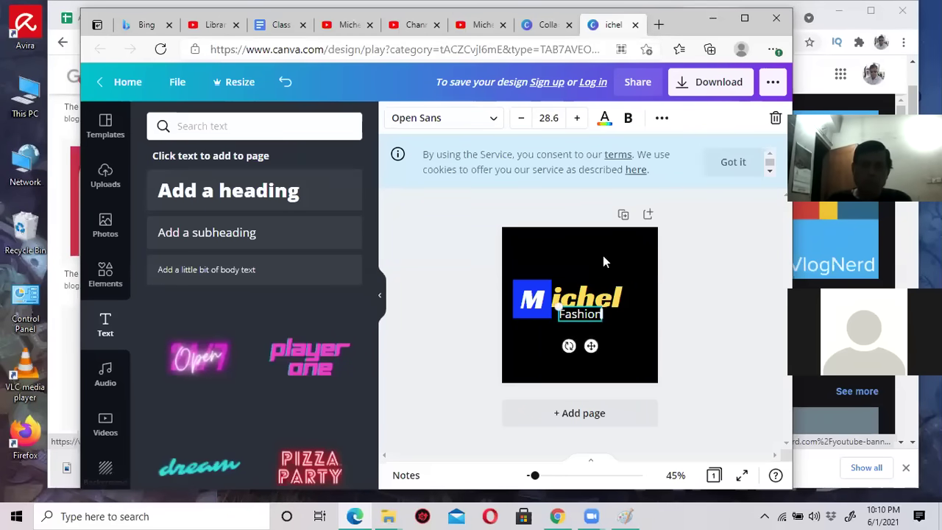
pyautogui.click(603, 255)
pyautogui.moveTo(580, 315); pyautogui.dragTo(580, 329)
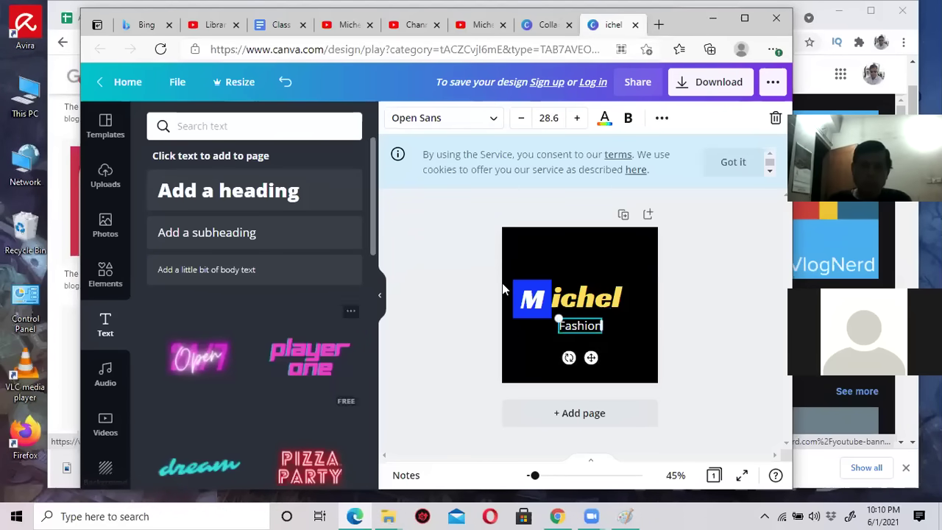
pyautogui.click(567, 259)
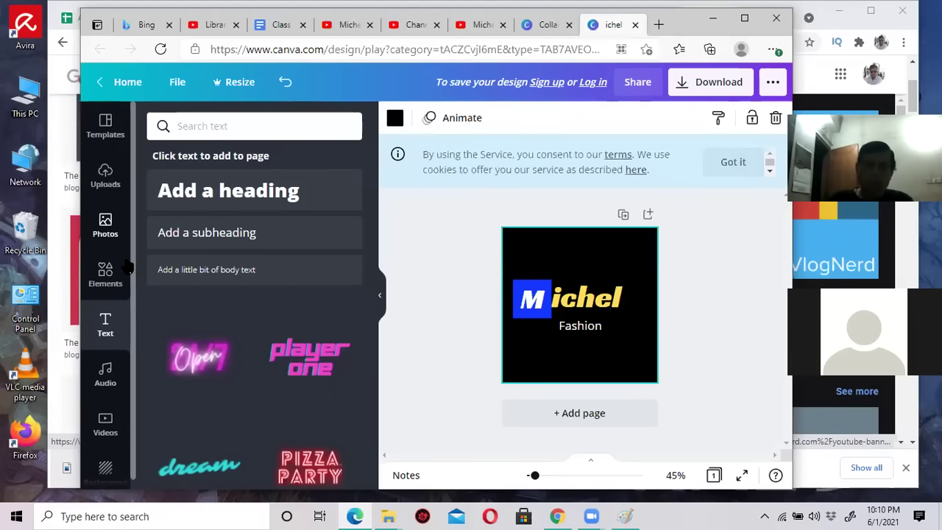
# Open the Elements library and browse its shapes, frames and stickers.
pyautogui.scroll(-2, 235, 326)
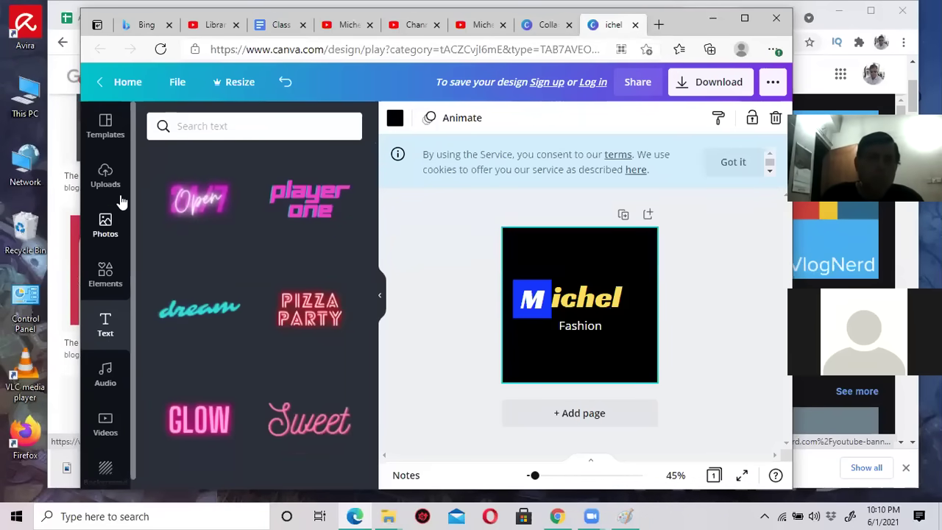
pyautogui.click(107, 273)
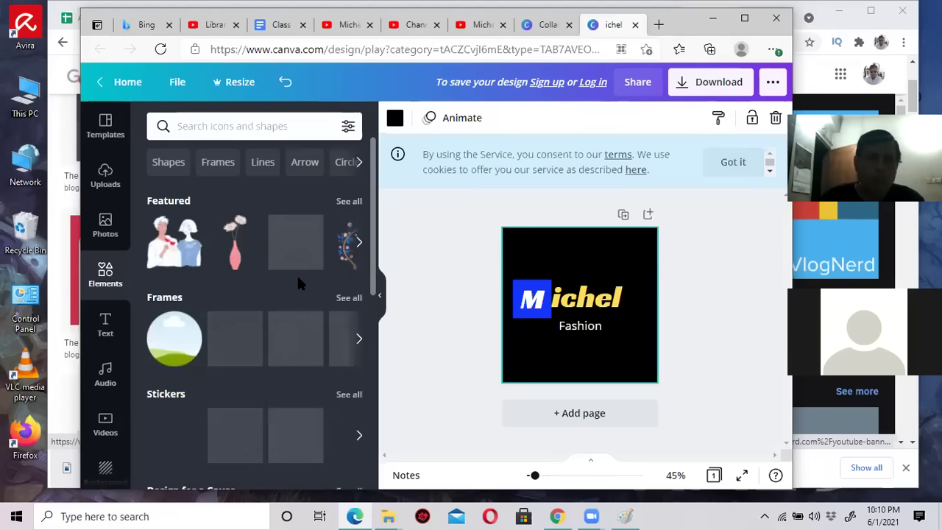
pyautogui.scroll(-5, 306, 335)
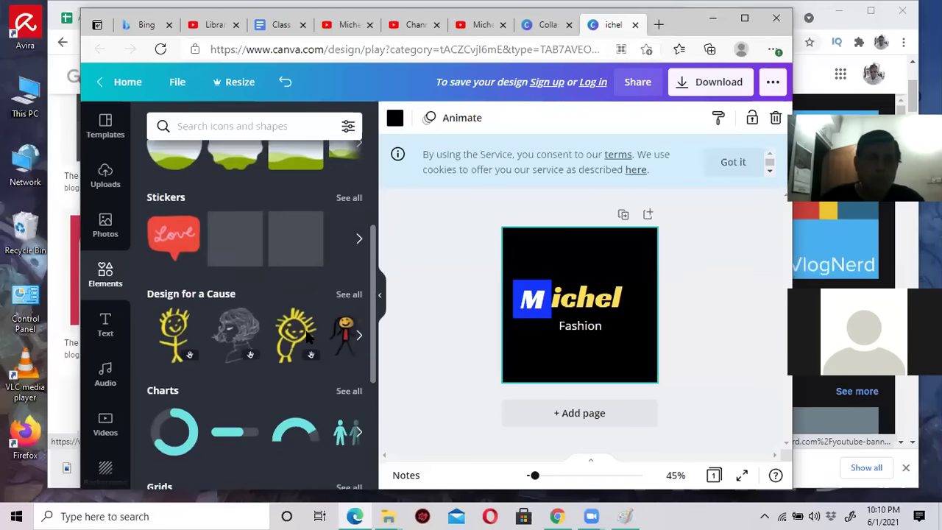
pyautogui.scroll(-10, 306, 337)
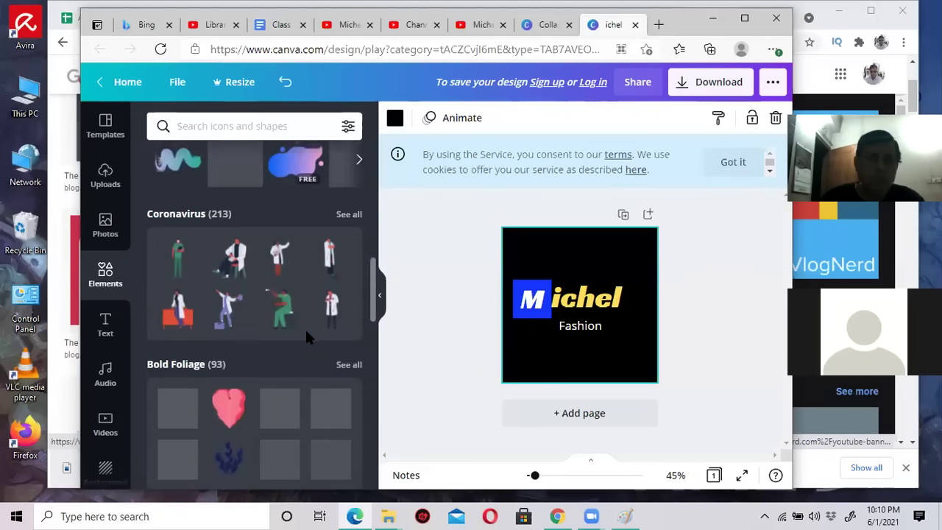
pyautogui.scroll(-3, 281, 316)
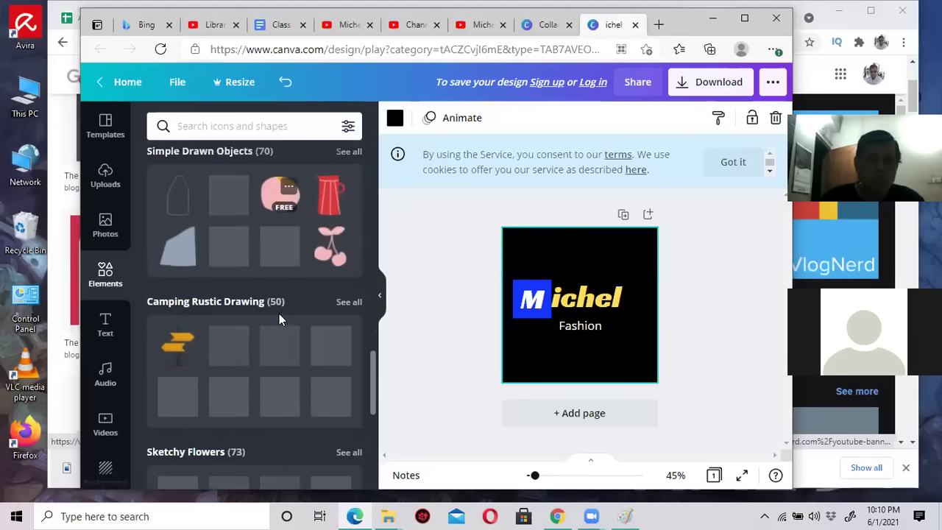
pyautogui.scroll(4, 279, 317)
pyautogui.scroll(3, 279, 316)
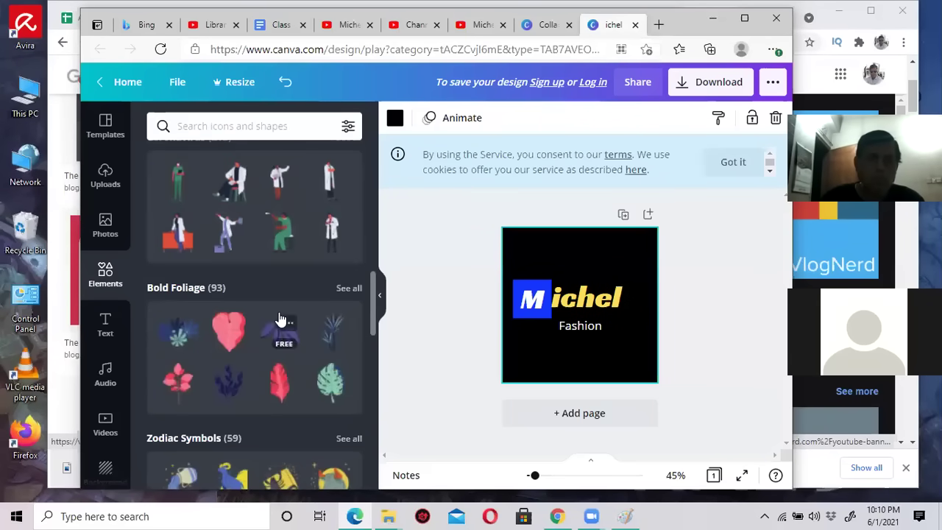
pyautogui.scroll(-5, 279, 316)
pyautogui.scroll(-1, 279, 316)
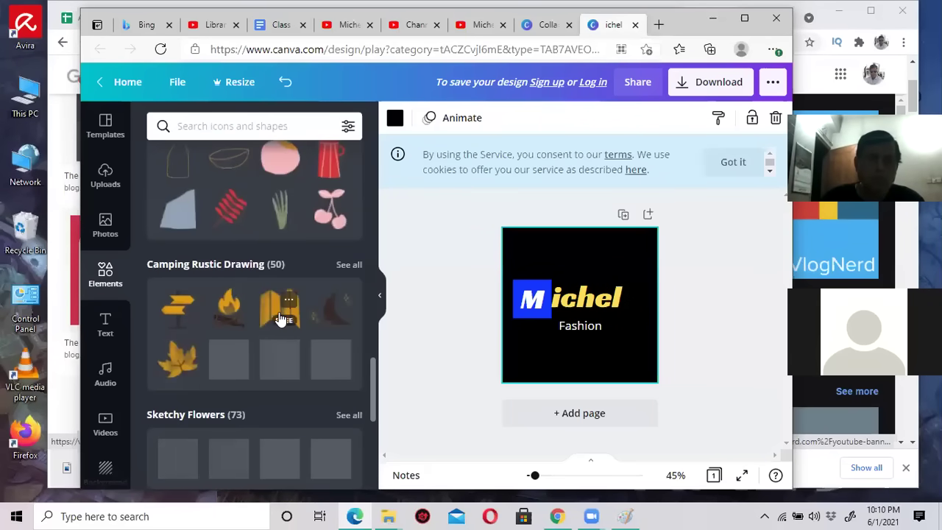
pyautogui.scroll(-3, 279, 317)
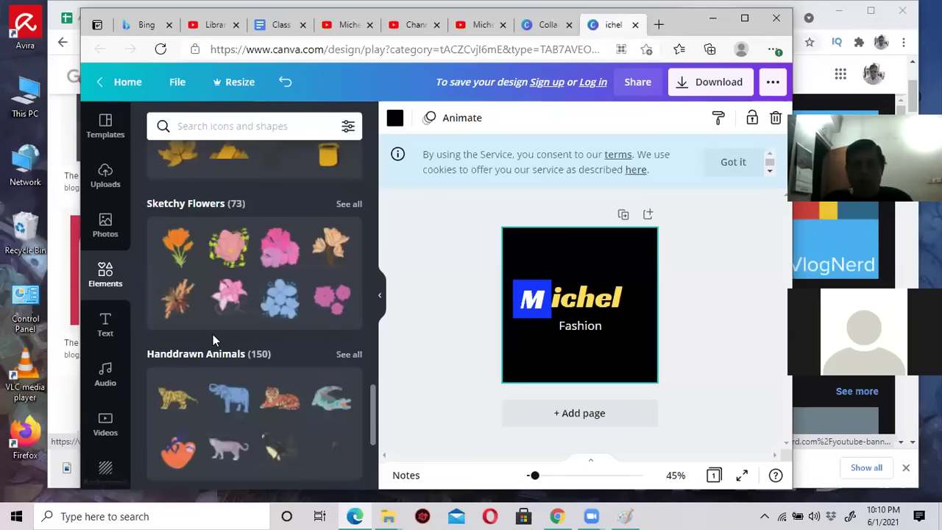
pyautogui.scroll(-3, 213, 339)
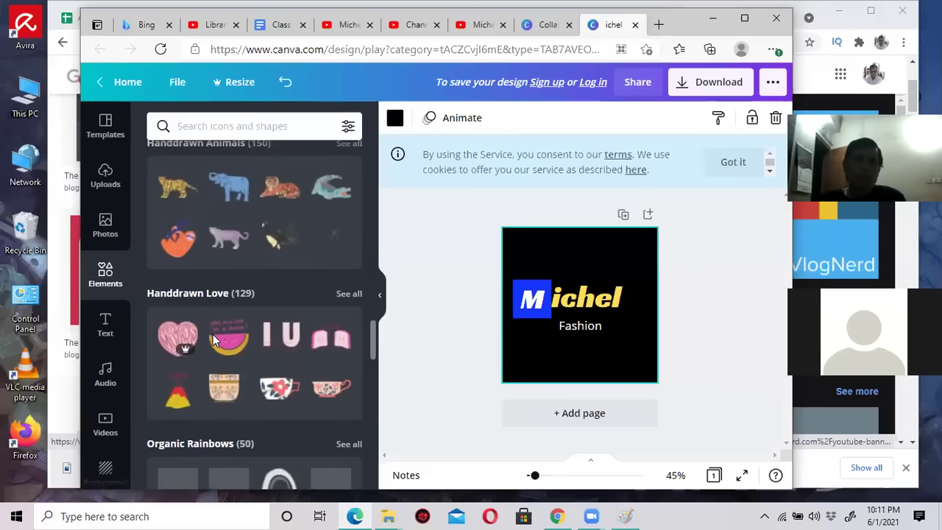
pyautogui.scroll(3, 213, 340)
pyautogui.scroll(10, 213, 341)
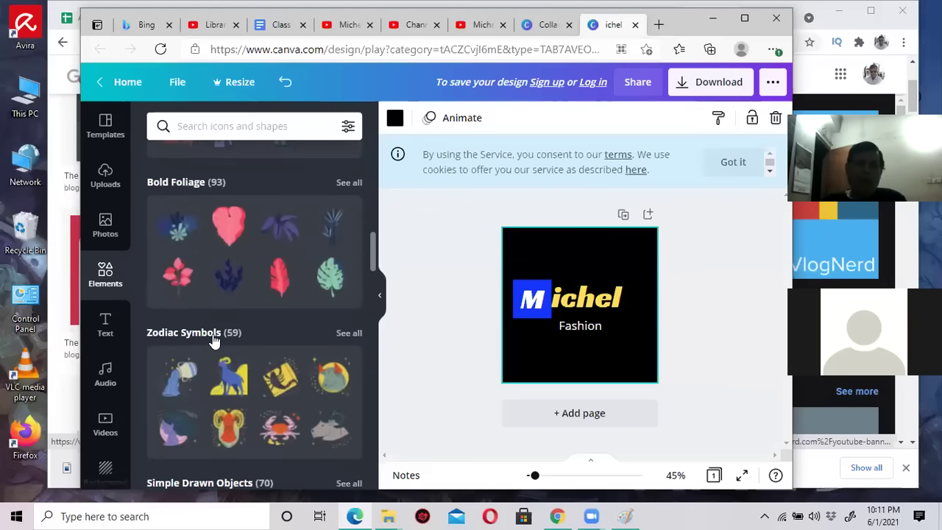
pyautogui.scroll(3, 213, 340)
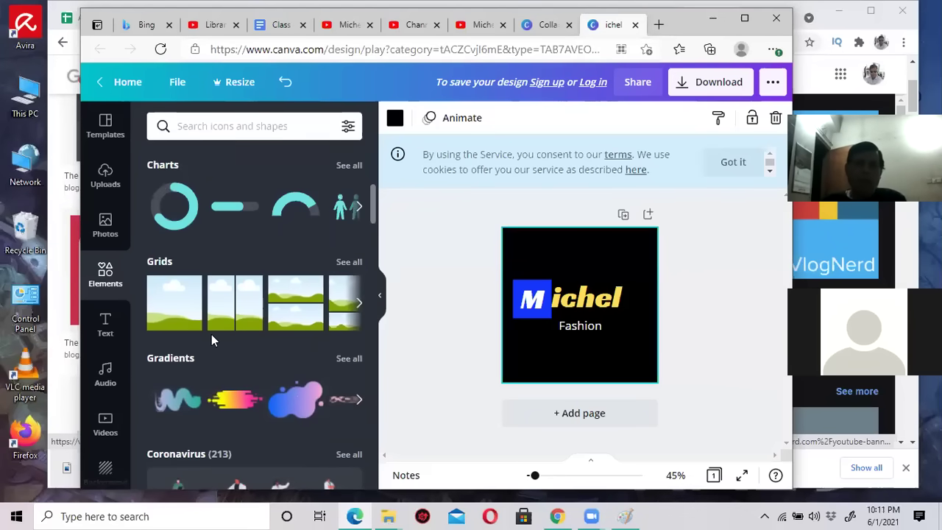
pyautogui.scroll(4, 211, 335)
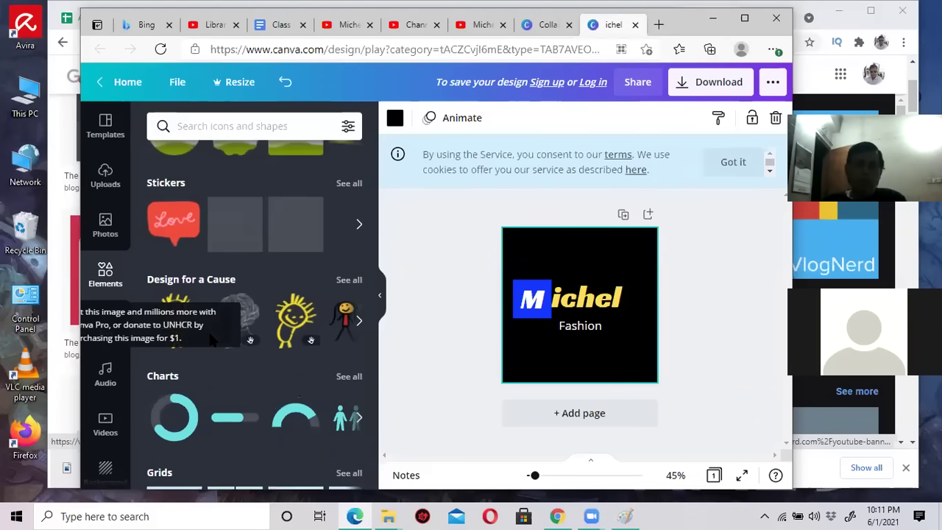
pyautogui.scroll(4, 269, 335)
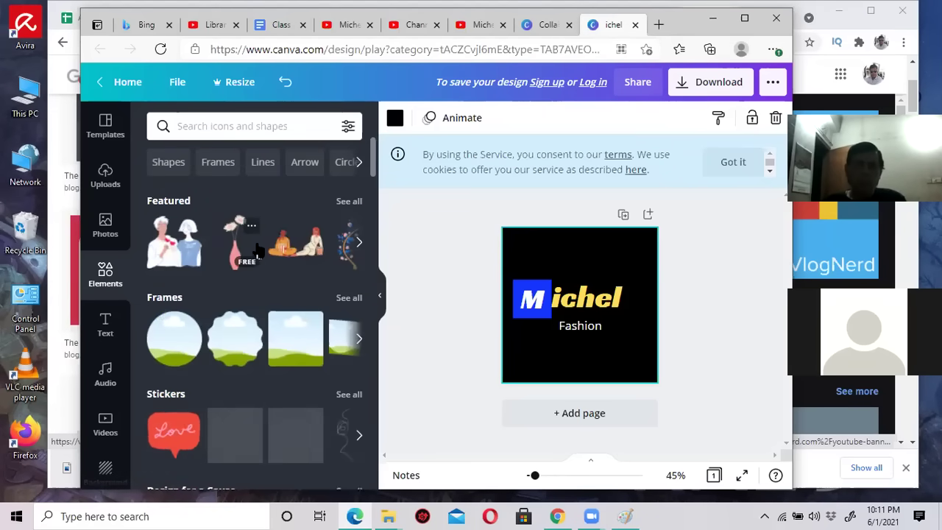
pyautogui.scroll(-4, 256, 247)
pyautogui.scroll(-3, 256, 248)
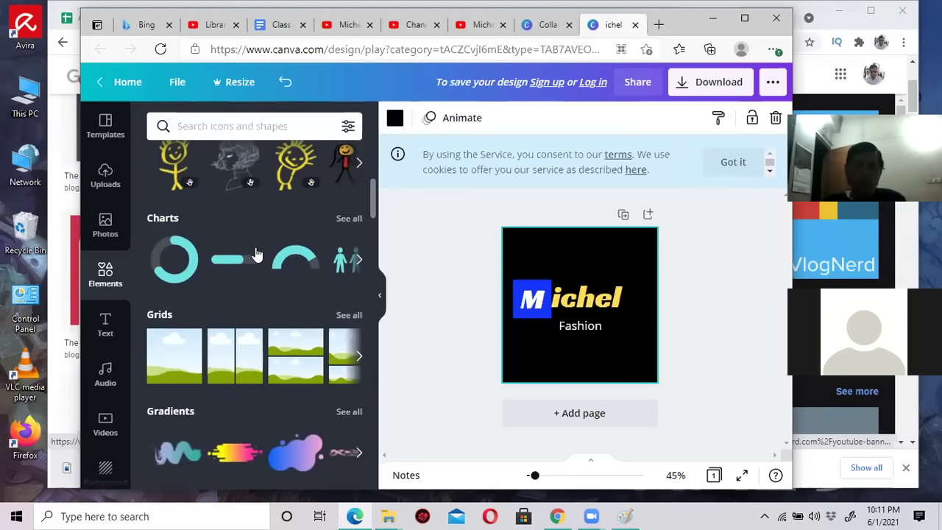
pyautogui.scroll(-4, 256, 255)
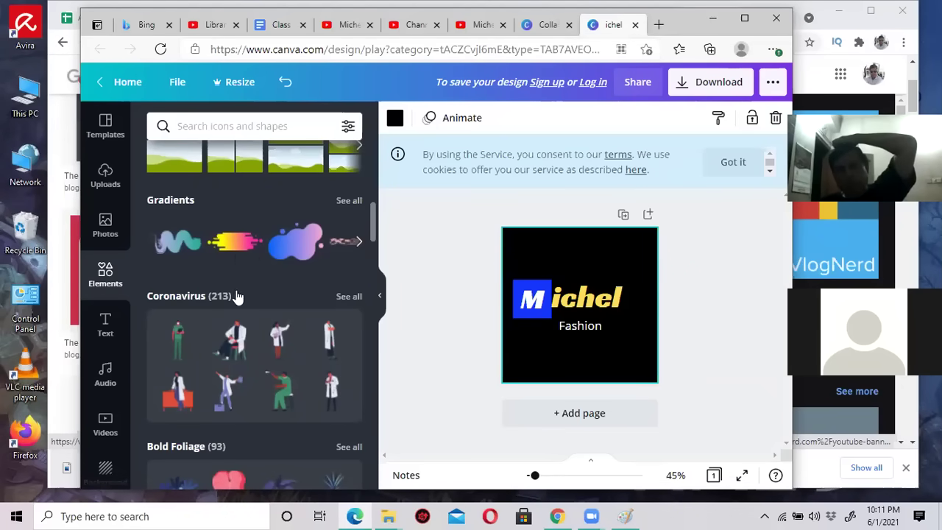
pyautogui.scroll(-3, 249, 270)
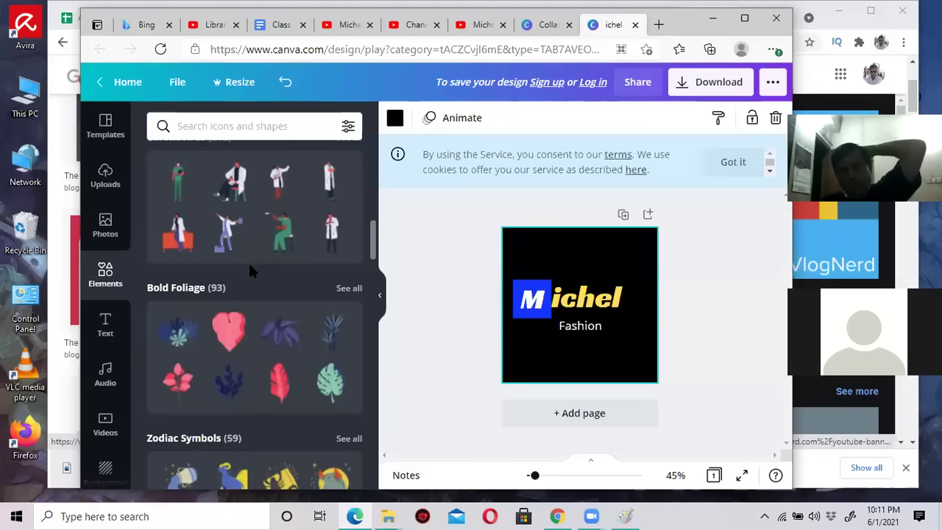
pyautogui.scroll(-7, 249, 271)
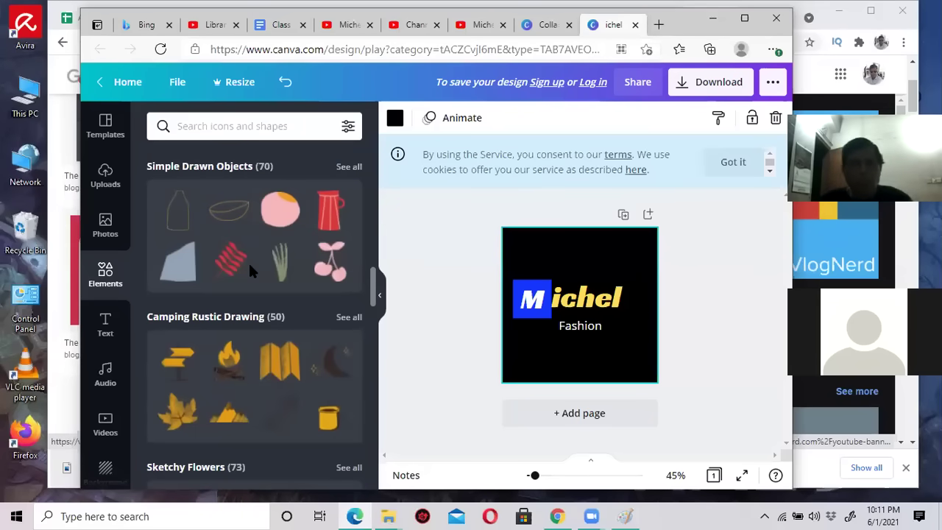
pyautogui.scroll(-8, 250, 270)
pyautogui.scroll(-2, 249, 270)
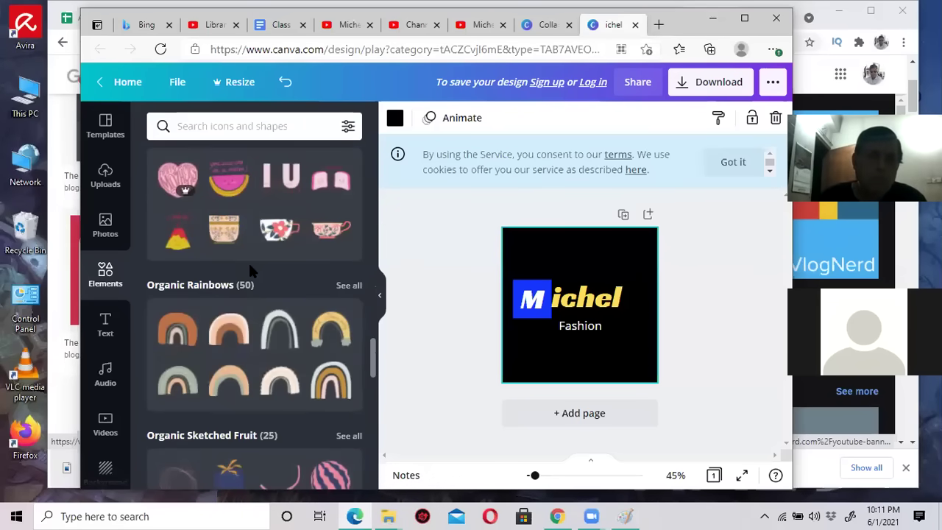
pyautogui.scroll(-10, 249, 271)
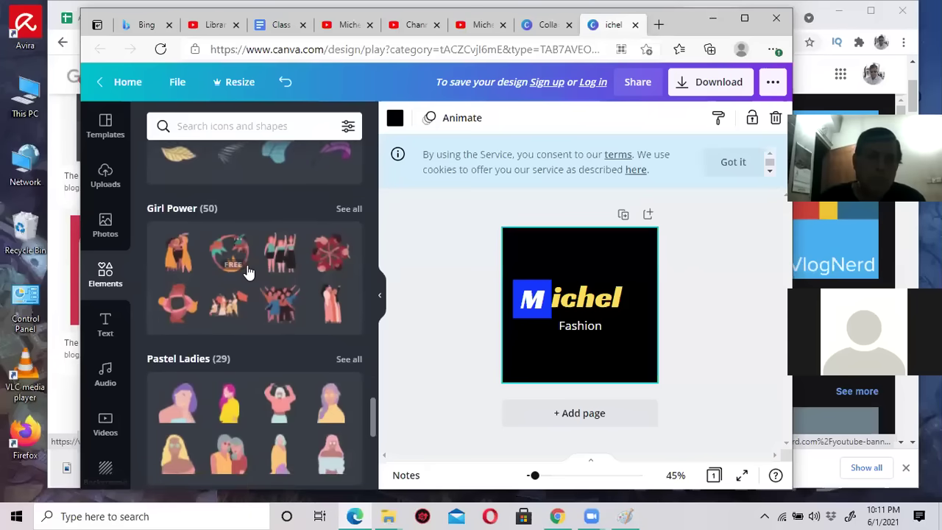
pyautogui.scroll(-12, 249, 271)
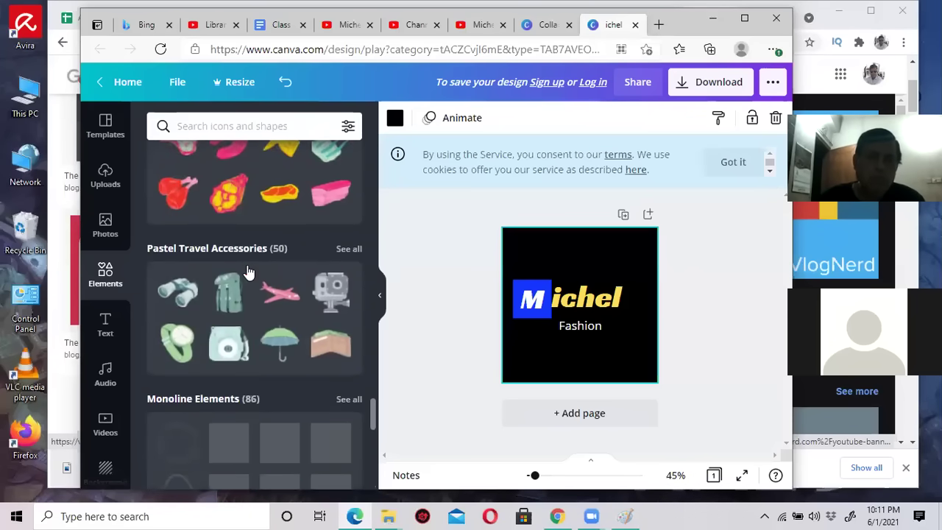
pyautogui.scroll(-7, 249, 272)
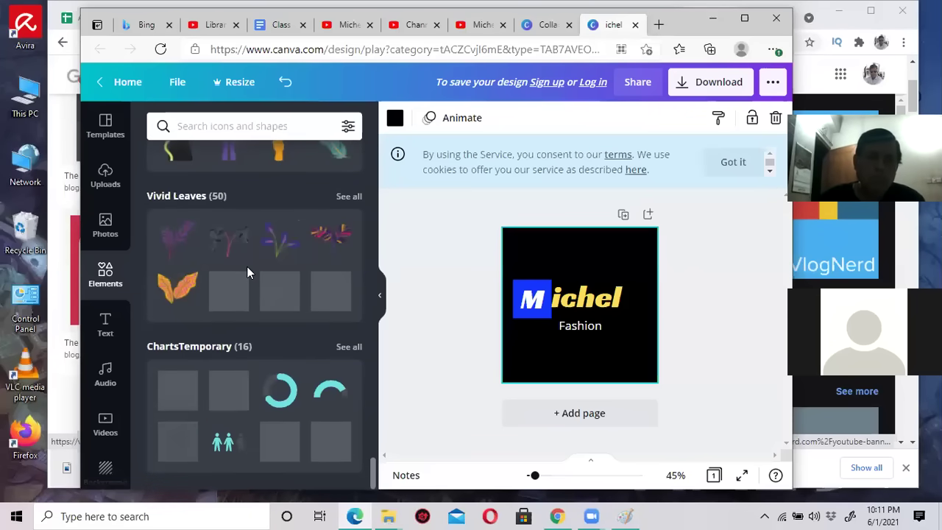
pyautogui.scroll(20, 270, 356)
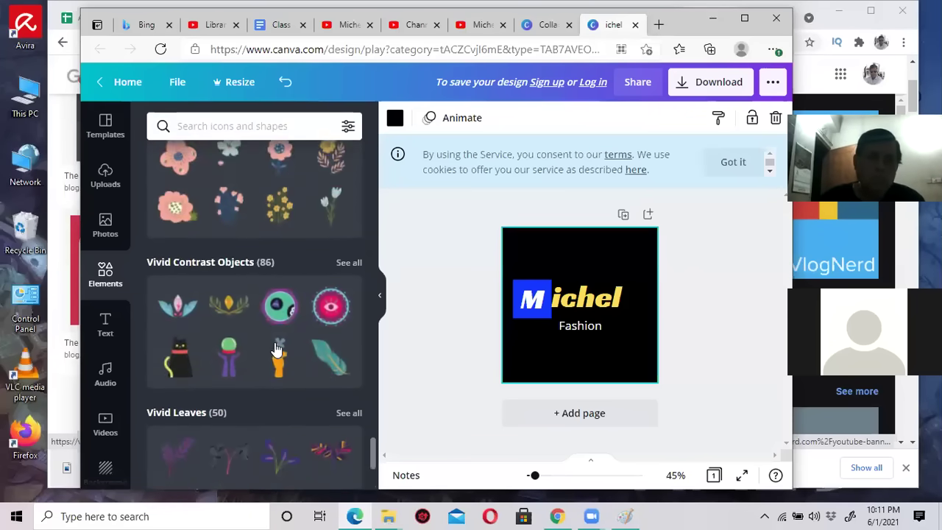
pyautogui.scroll(15, 276, 350)
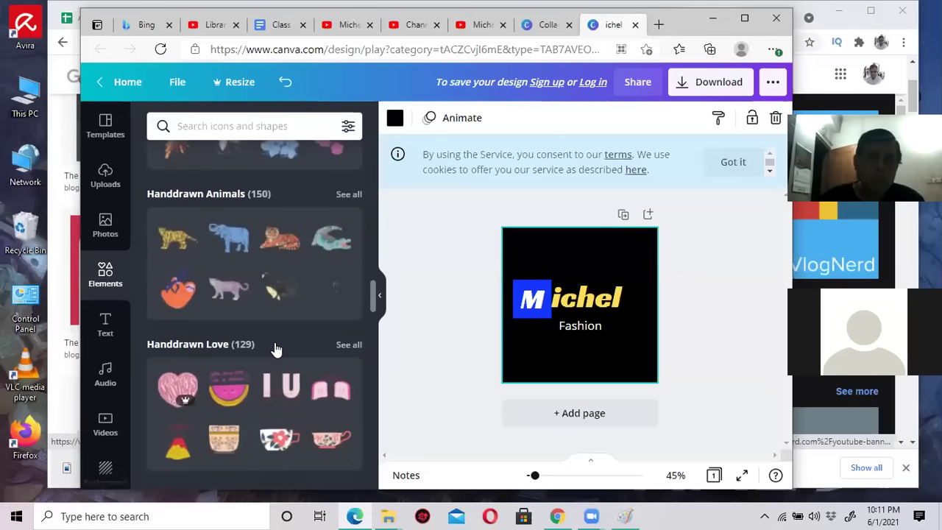
pyautogui.scroll(10, 275, 350)
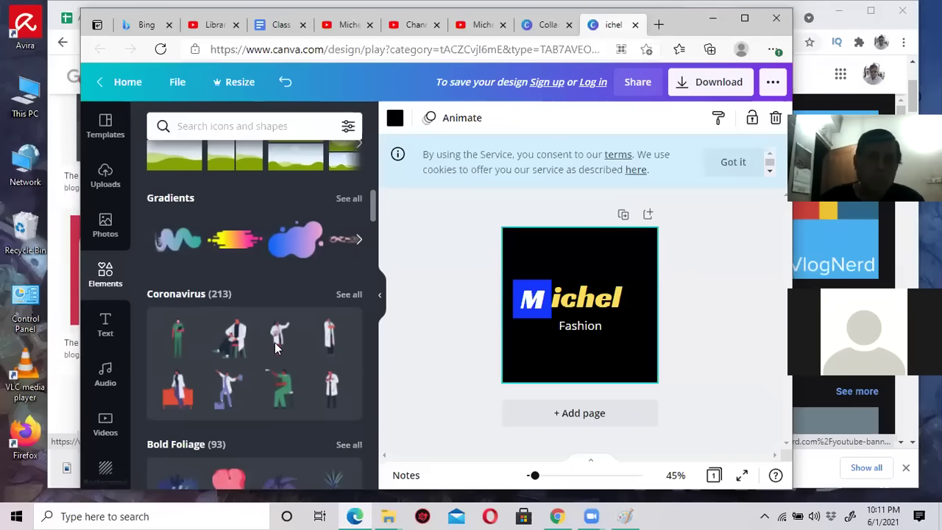
pyautogui.scroll(4, 275, 350)
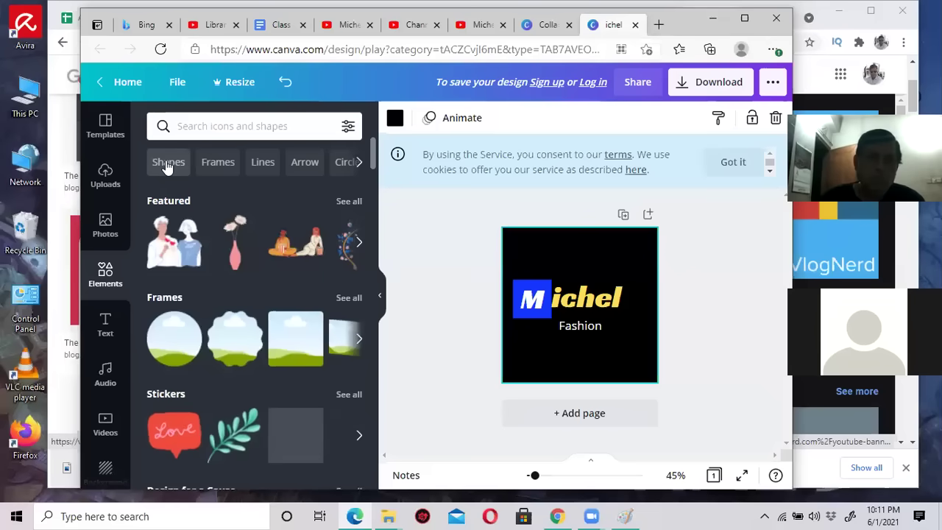
# Add a solid white line between Michel and Fashion, then shift Fashion right under it.
pyautogui.click(263, 164)
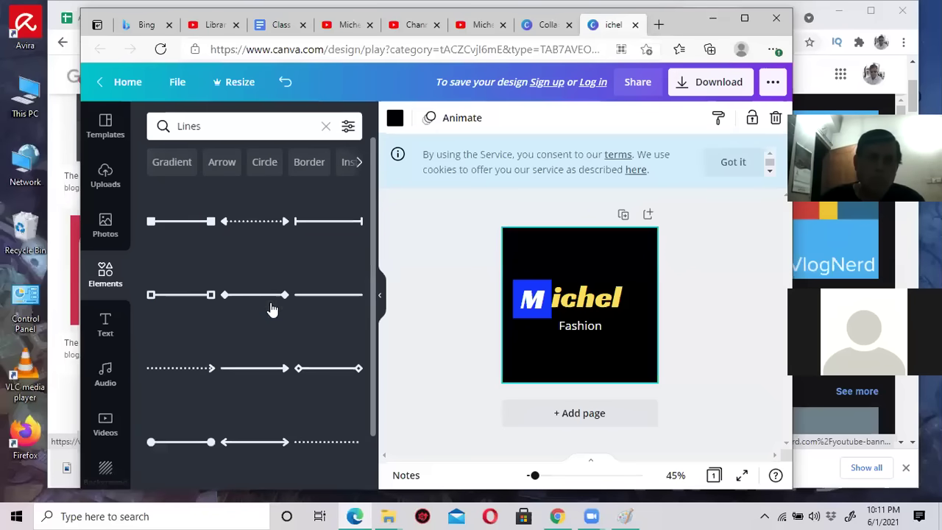
pyautogui.click(327, 304)
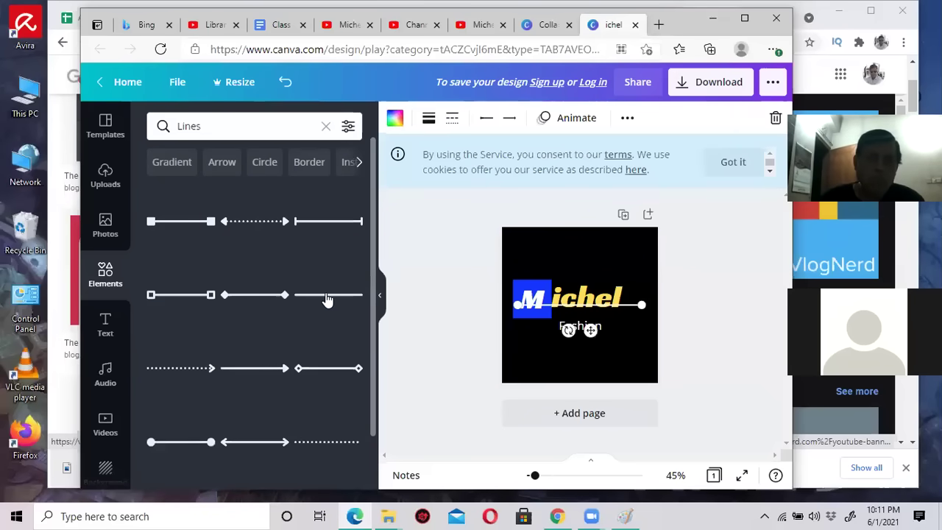
pyautogui.moveTo(547, 307); pyautogui.dragTo(605, 315)
pyautogui.click(636, 305)
pyautogui.click(634, 316)
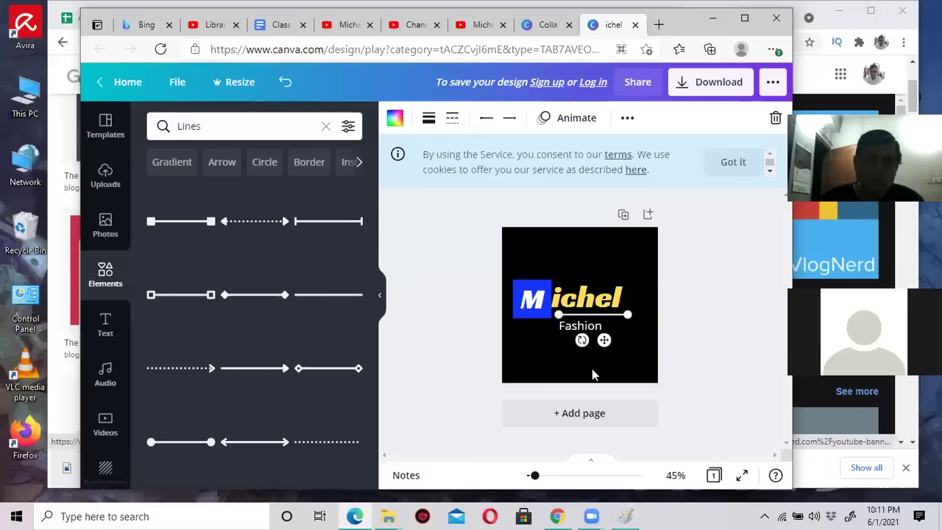
pyautogui.click(545, 358)
pyautogui.moveTo(574, 336); pyautogui.dragTo(620, 332)
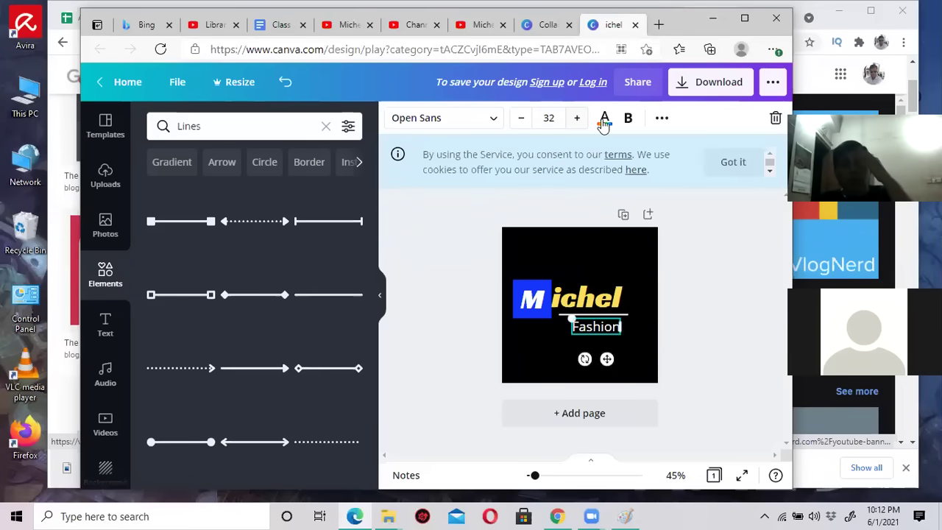
# Make the Fashion caption bold and colour it a light coral red.
pyautogui.click(629, 119)
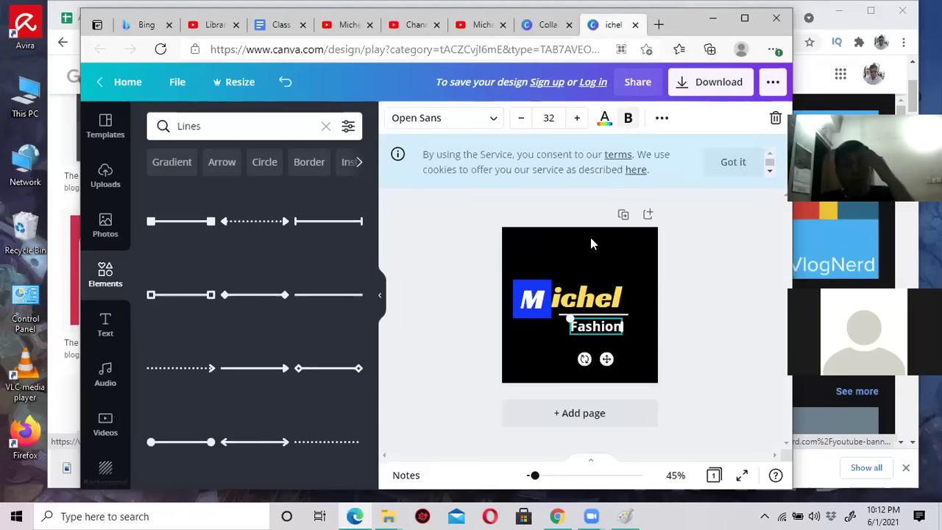
pyautogui.click(604, 118)
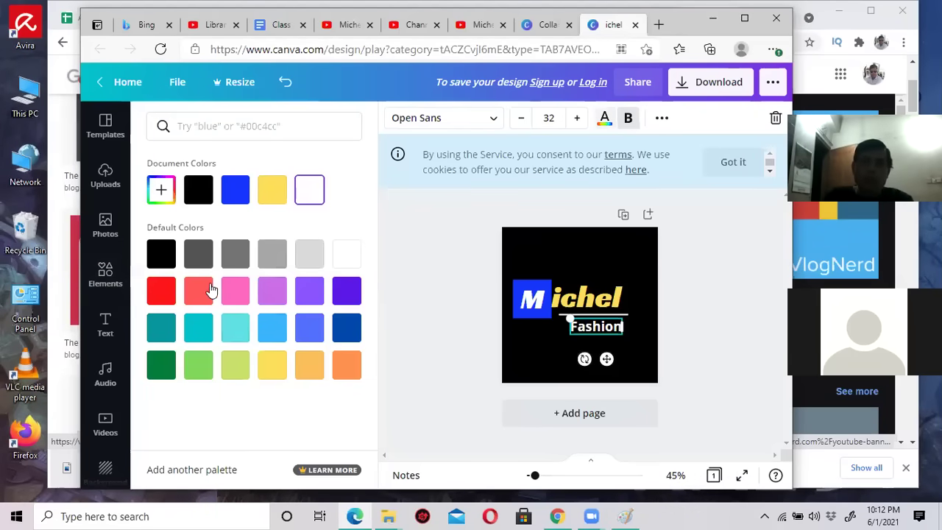
pyautogui.click(162, 291)
pyautogui.click(579, 257)
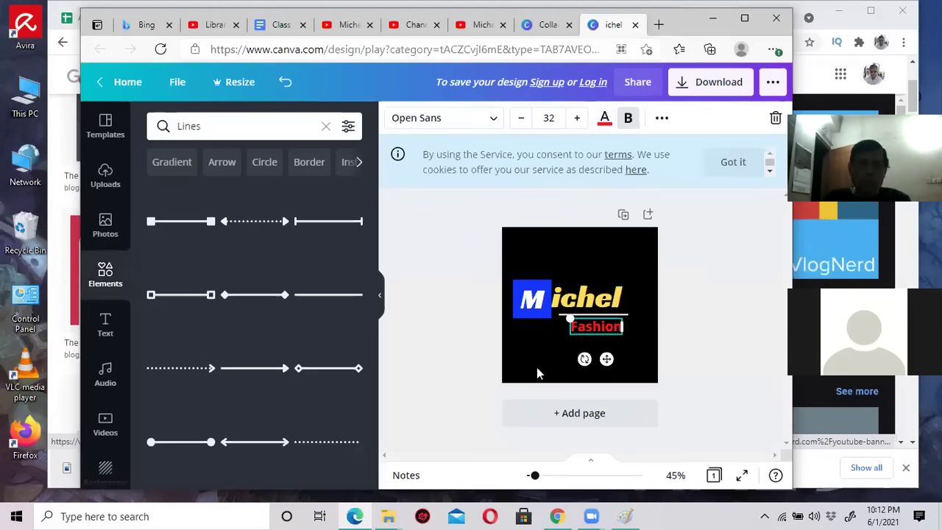
pyautogui.click(532, 364)
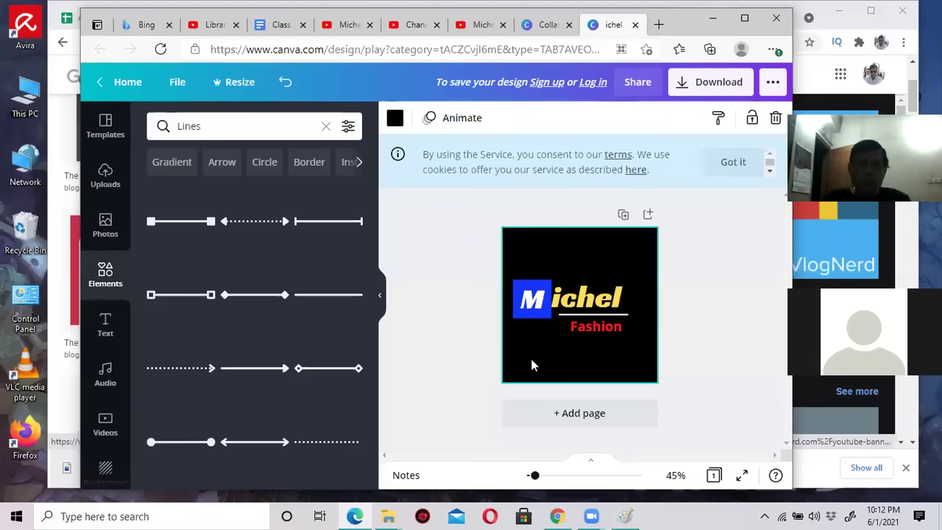
pyautogui.click(603, 333)
pyautogui.click(603, 122)
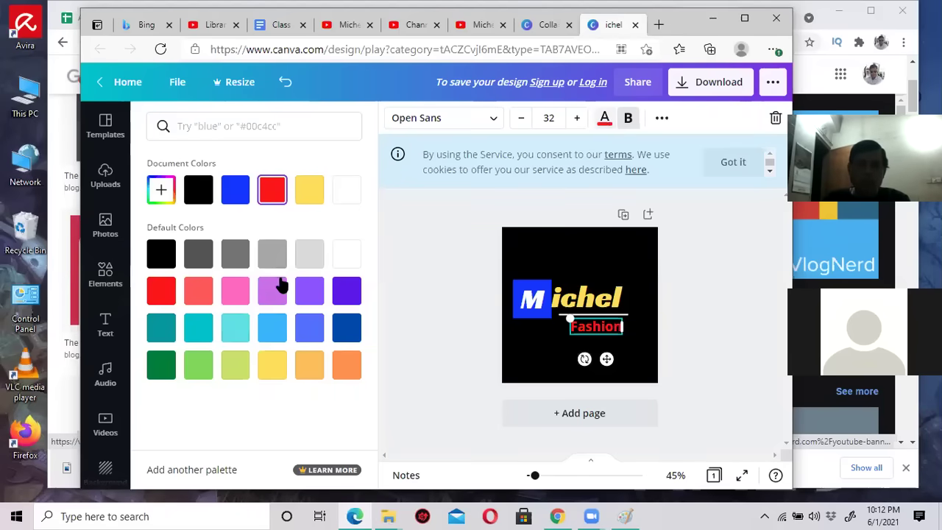
pyautogui.click(198, 294)
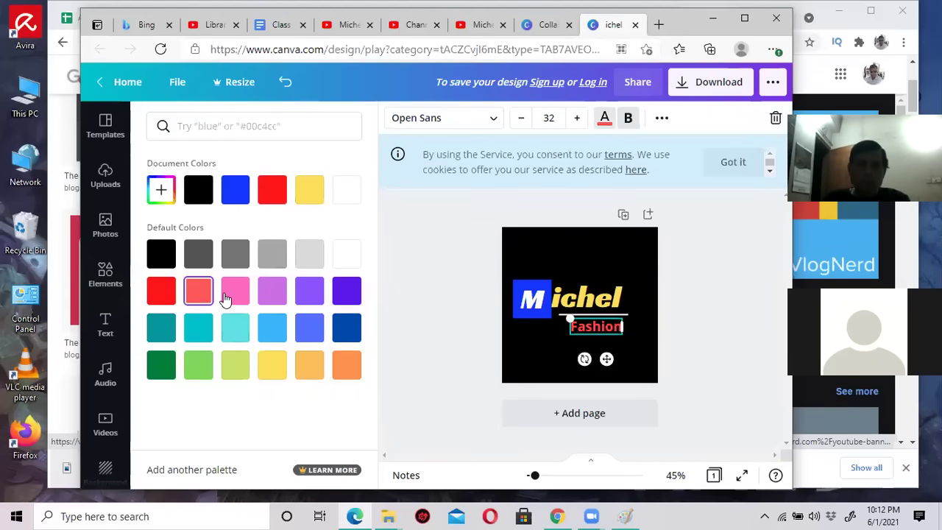
pyautogui.click(538, 349)
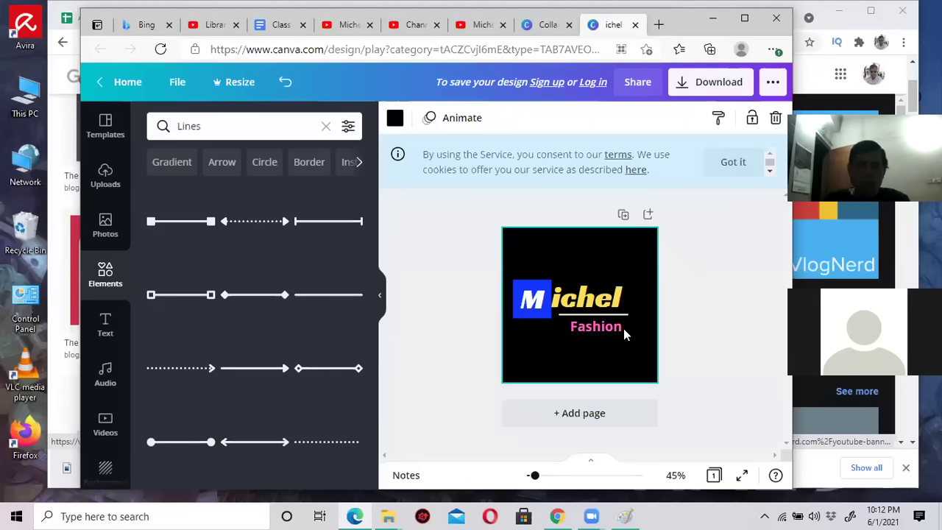
# Select Michel, Fashion and the line together and shift them slightly right.
pyautogui.click(698, 254)
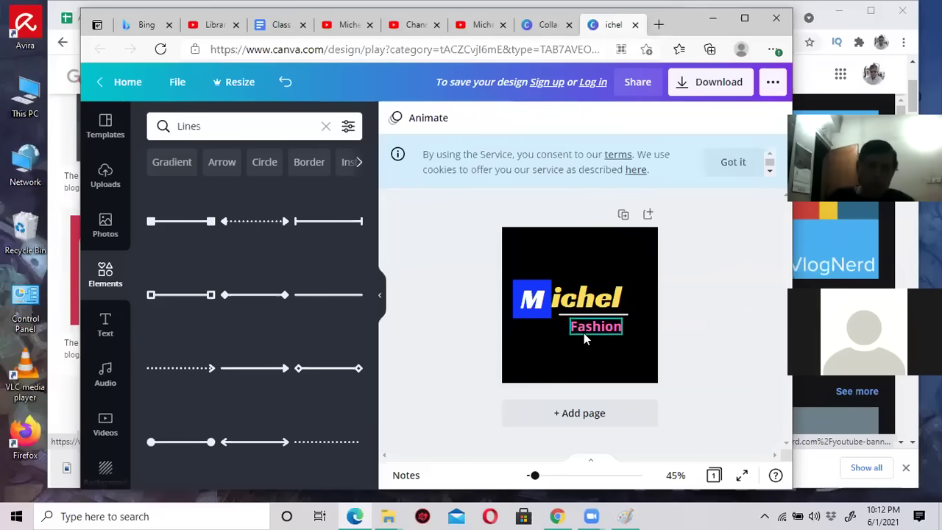
pyautogui.moveTo(511, 266); pyautogui.dragTo(594, 319)
pyautogui.click(701, 254)
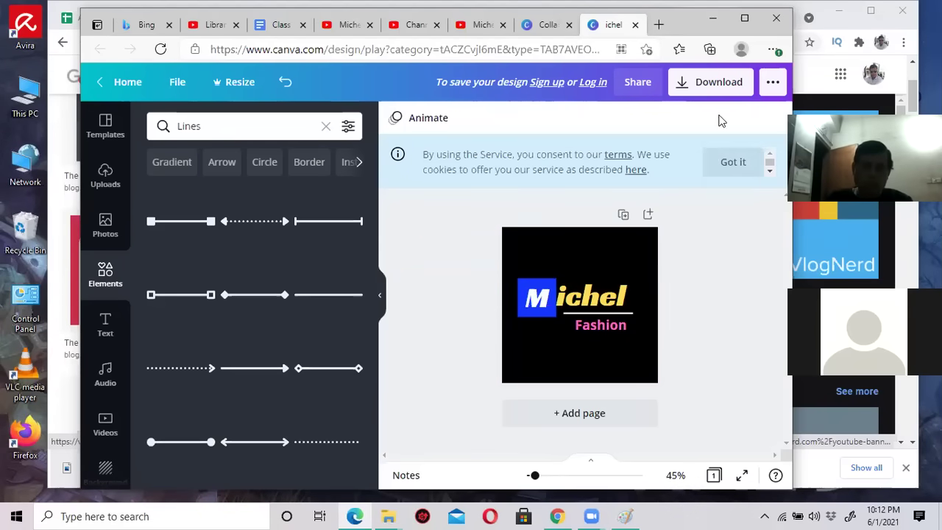
# Download the logo as ichel.png and dismiss the download notices.
pyautogui.click(709, 85)
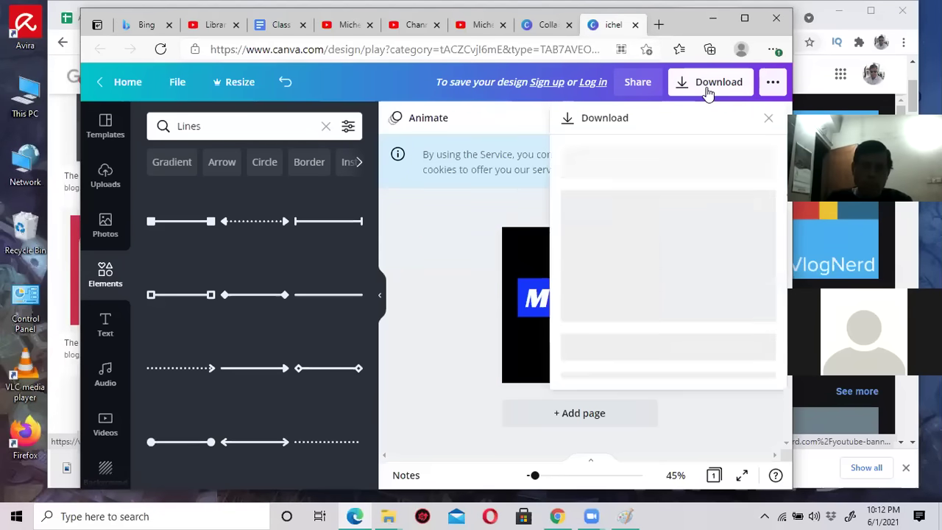
pyautogui.click(683, 317)
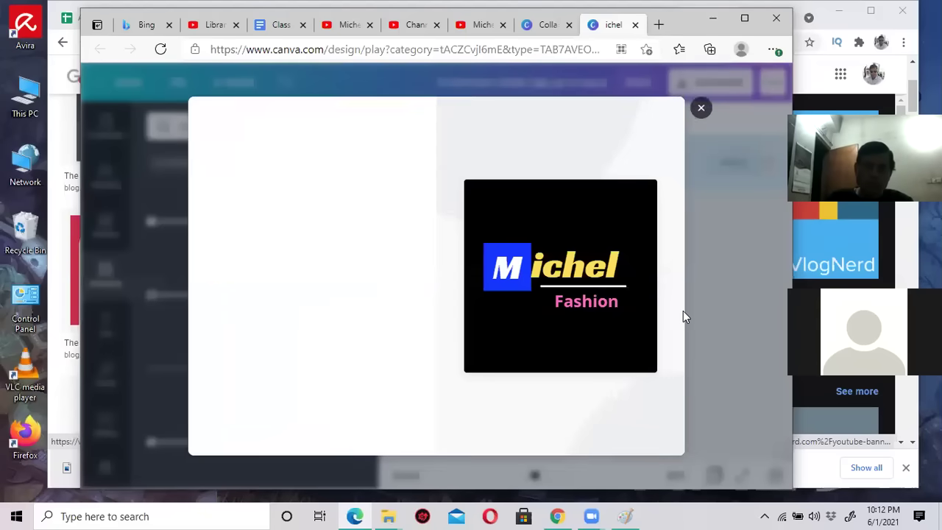
pyautogui.click(702, 103)
pyautogui.click(700, 100)
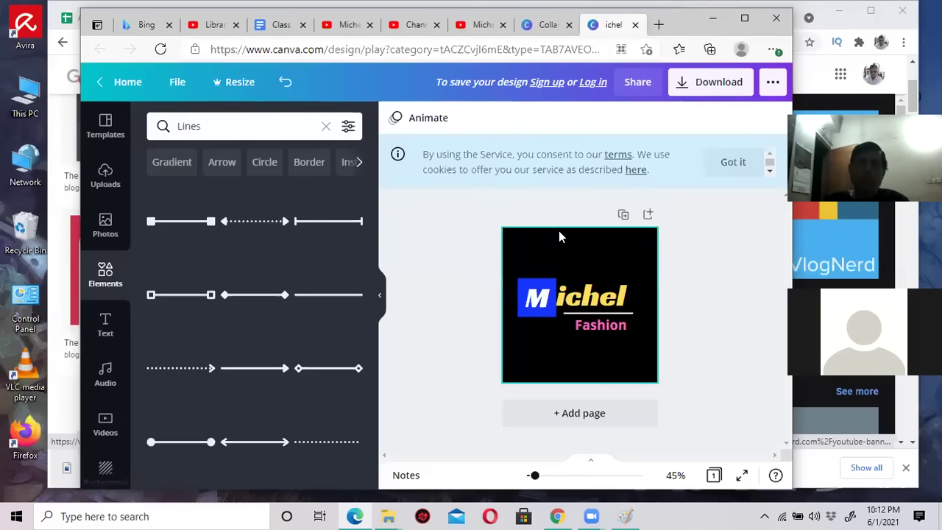
pyautogui.click(479, 27)
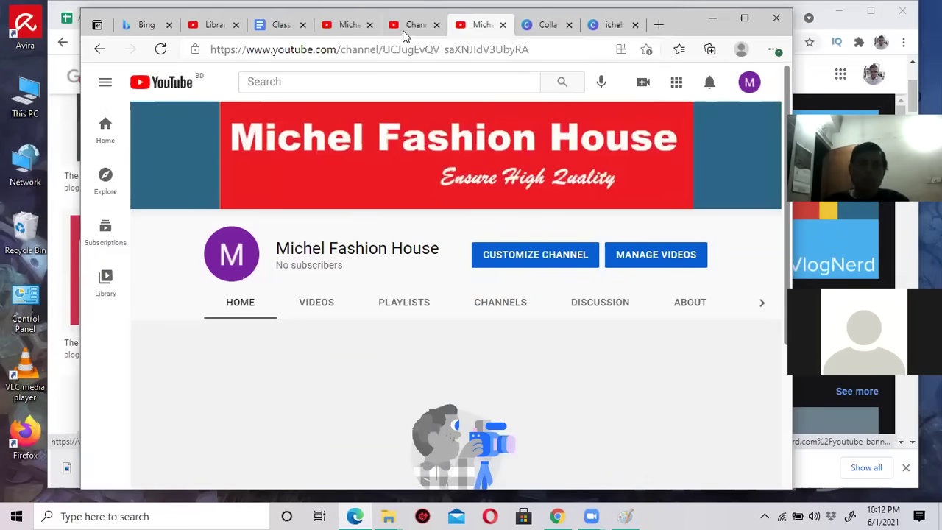
# Search YouTube for 'canva by jamal sir' from the channel page.
pyautogui.click(413, 25)
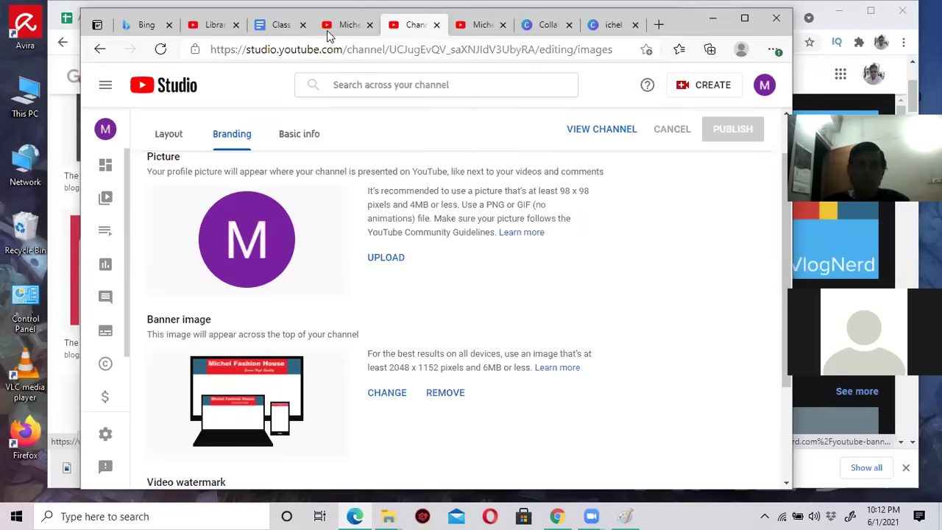
pyautogui.click(328, 28)
pyautogui.click(327, 82)
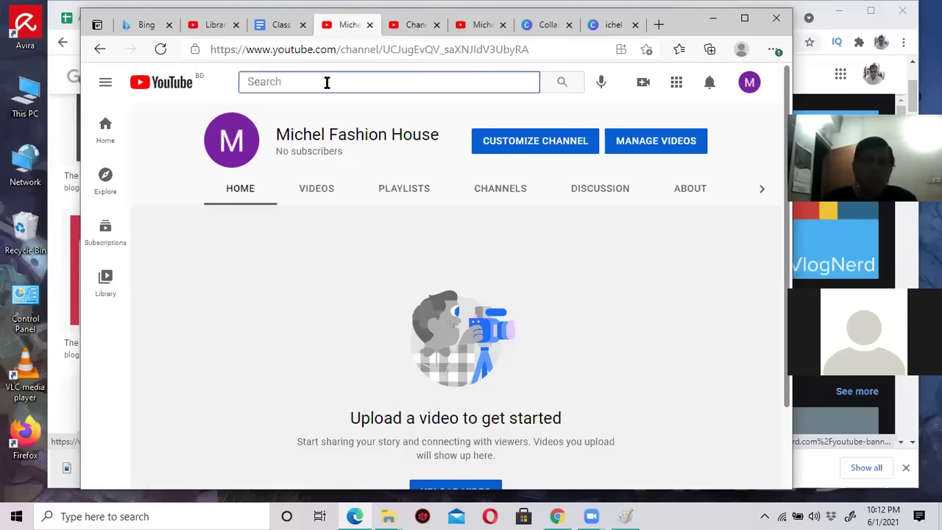
pyautogui.write('g')
pyautogui.press('BackSpace')
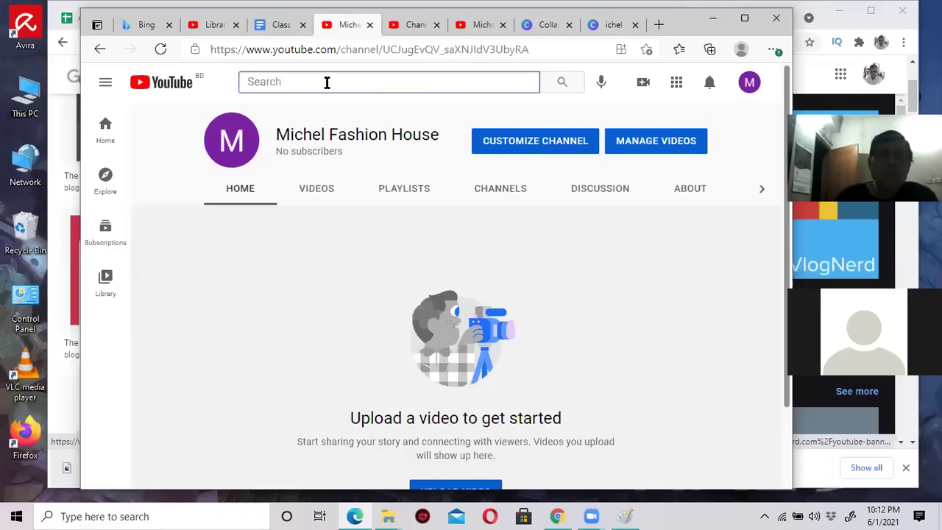
pyautogui.write('grap')
pyautogui.press('BackSpace')
pyautogui.press('BackSpace')
pyautogui.press('BackSpace')
pyautogui.press('BackSpace')
pyautogui.write('a')
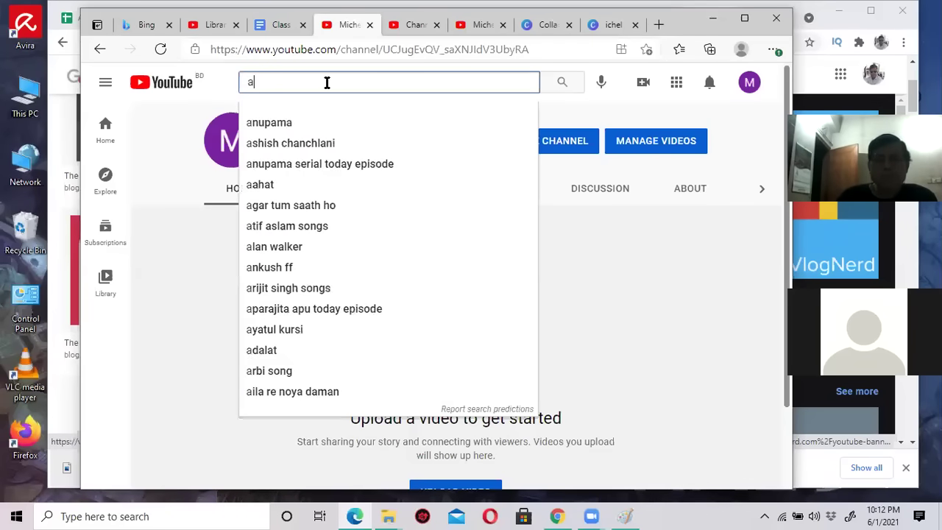
pyautogui.press('BackSpace')
pyautogui.write('canv')
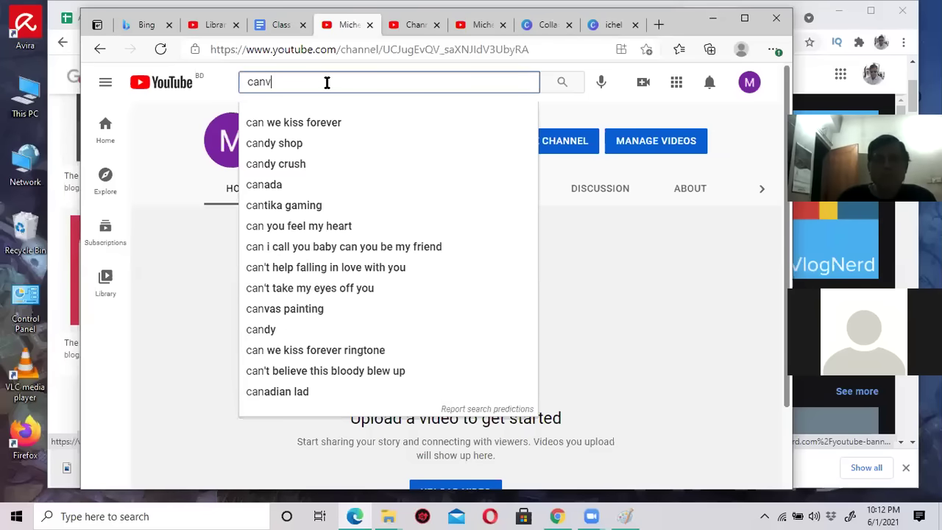
pyautogui.write('a by jamal sir')
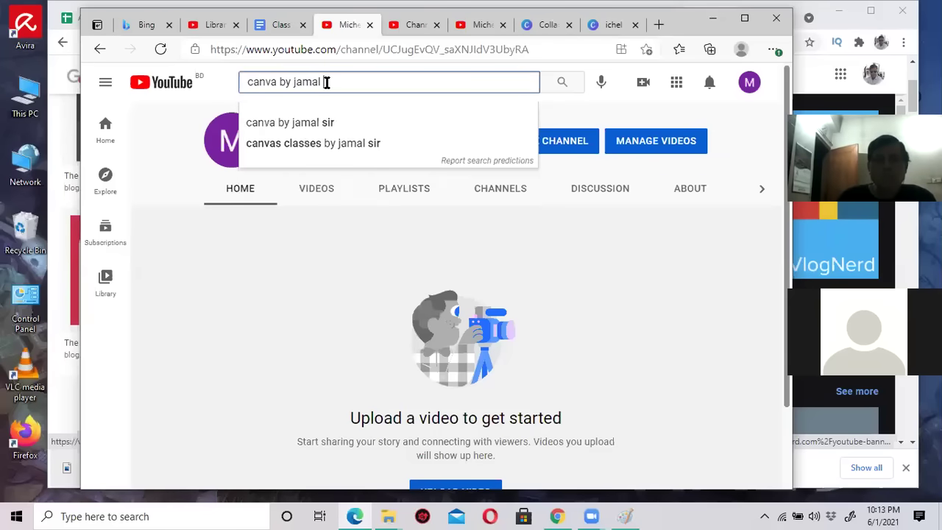
pyautogui.press('Return')
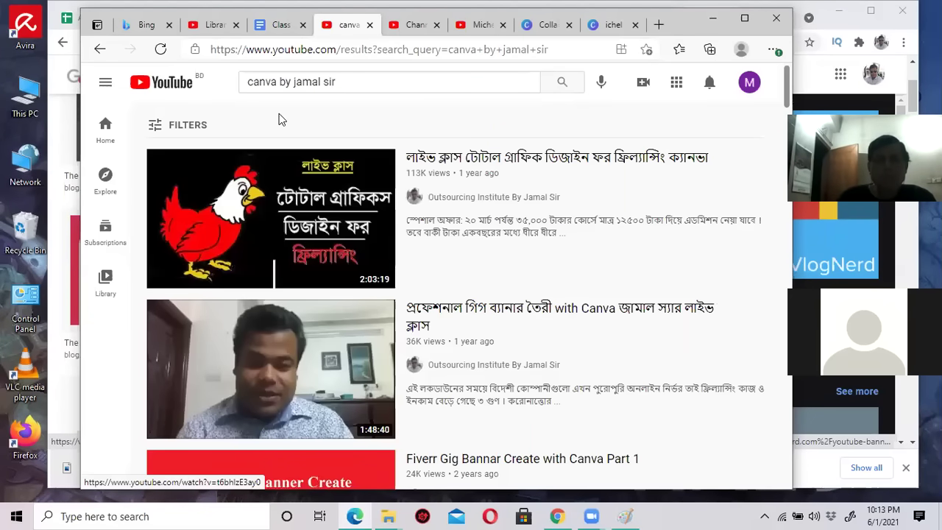
# Look over the search results, then go back to the Canva design tab.
pyautogui.moveTo(329, 160)
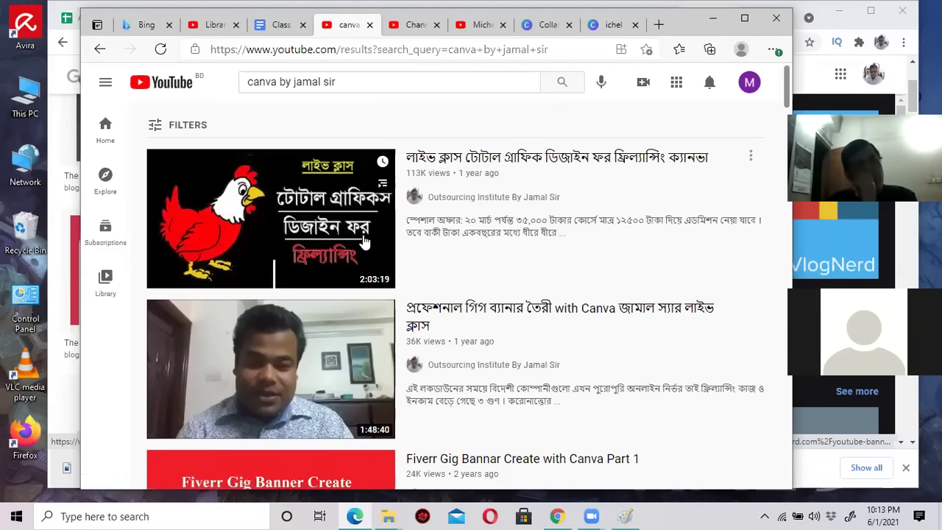
pyautogui.moveTo(304, 206)
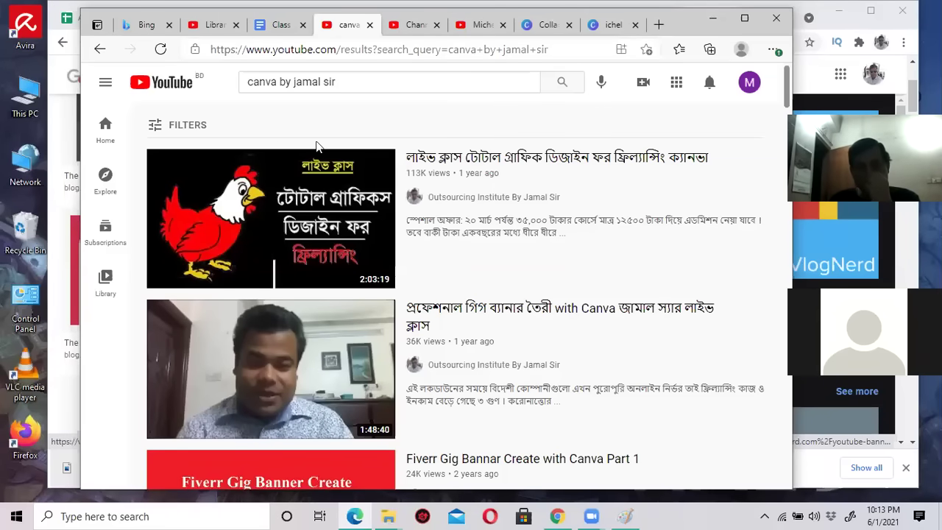
pyautogui.click(611, 26)
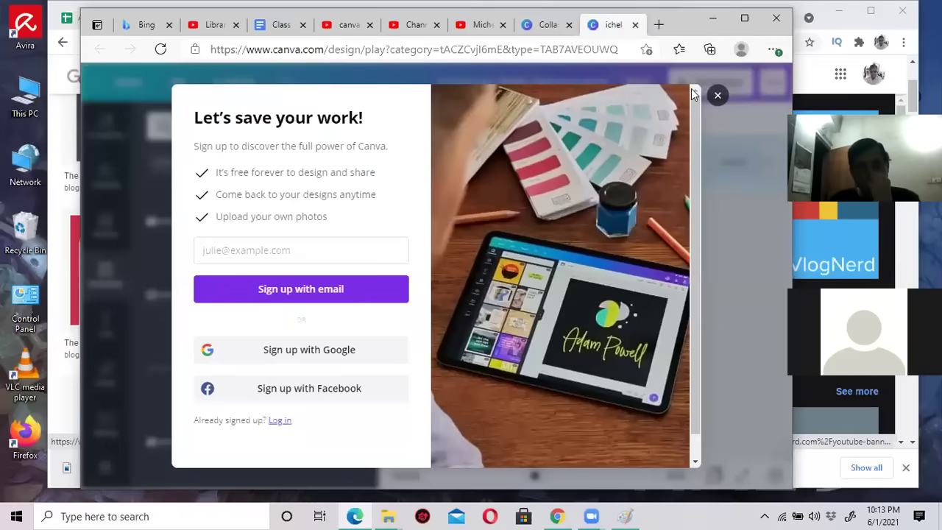
# Dismiss the Canva sign-up prompt and minimize the browser.
pyautogui.click(718, 97)
pyautogui.click(713, 18)
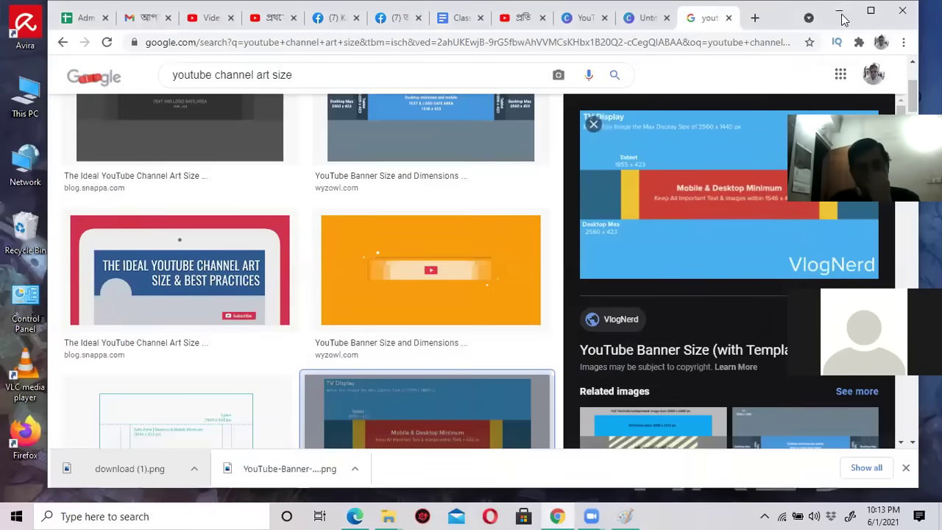
pyautogui.click(841, 13)
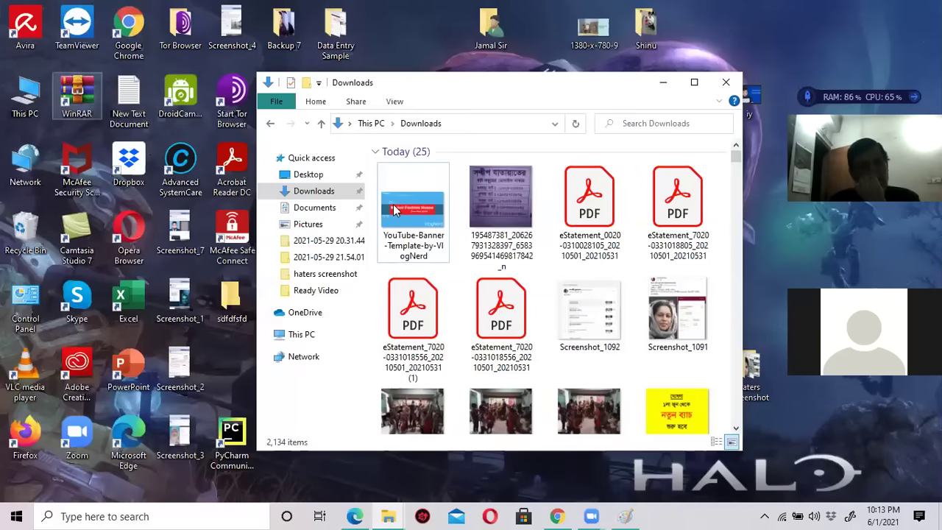
# Preview ichel.png from Downloads in Photos, then close Photos and File Explorer.
pyautogui.click(302, 190)
pyautogui.click(416, 192)
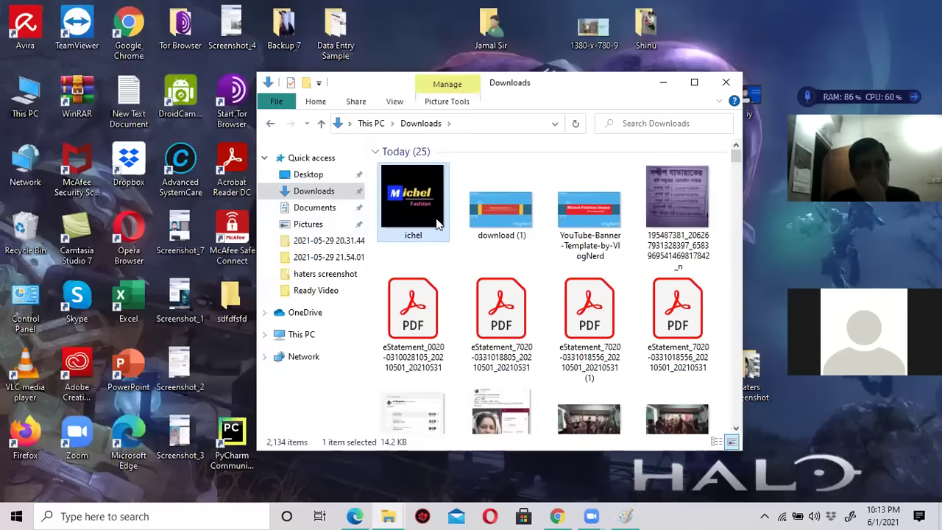
pyautogui.click(694, 82)
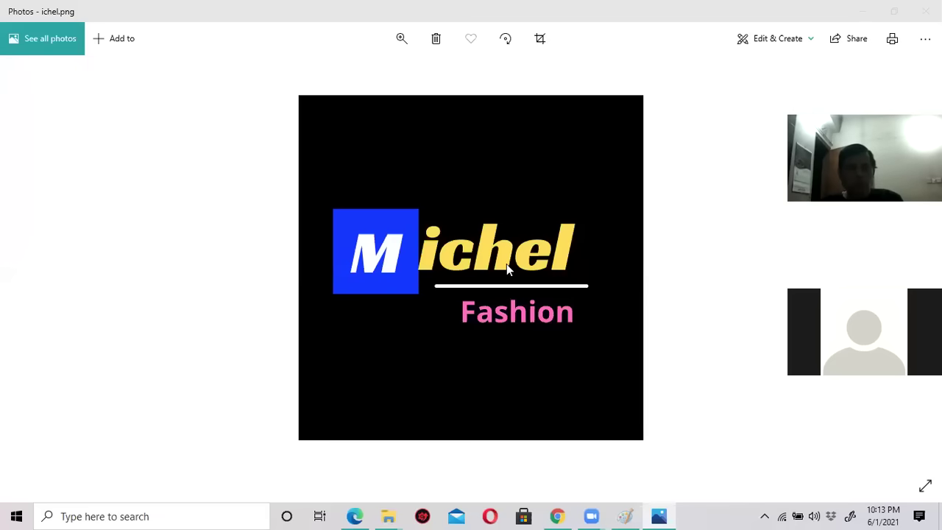
pyautogui.click(589, 515)
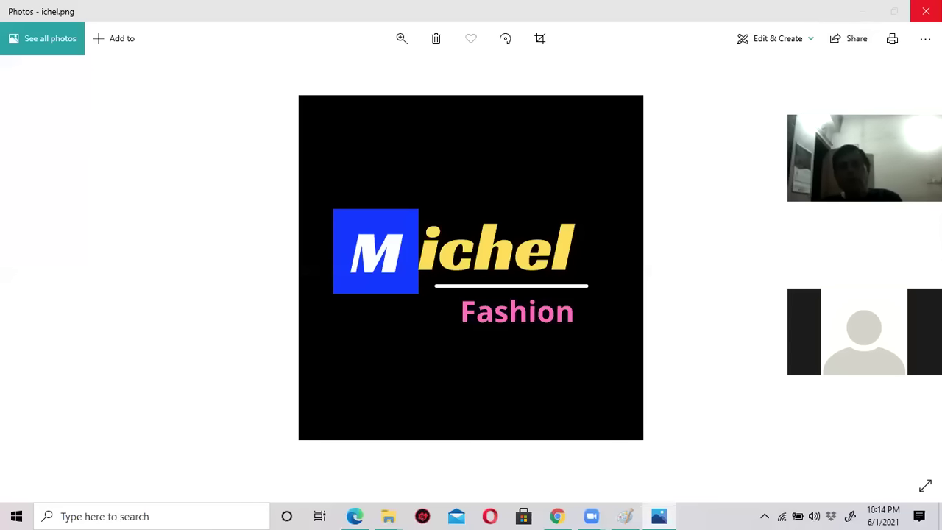
pyautogui.click(926, 11)
pyautogui.click(925, 9)
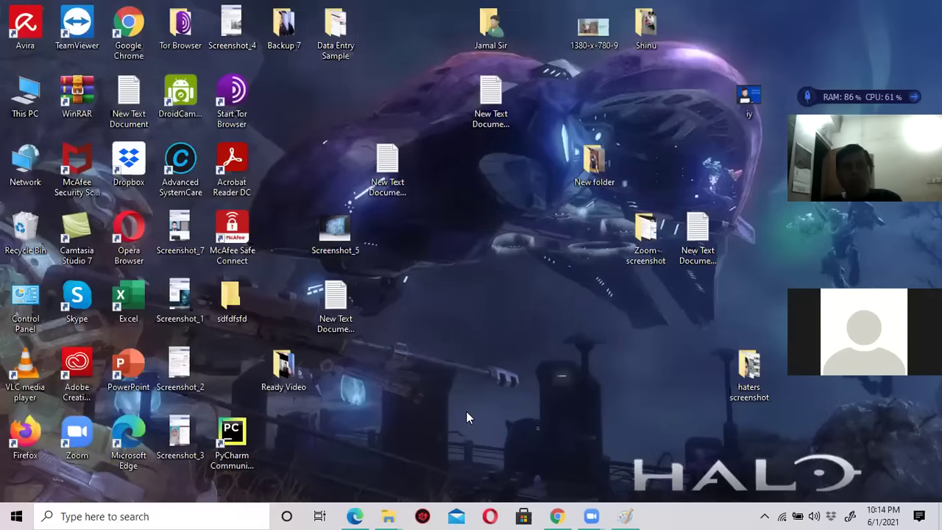
# Bring the Chrome window back and switch among the open tabs to the YouTube search results tab.
pyautogui.click(558, 516)
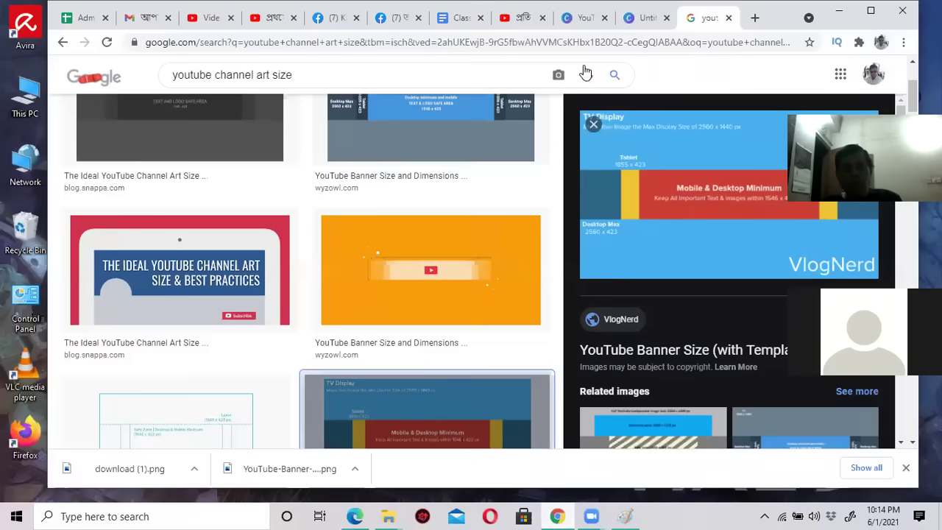
pyautogui.click(518, 19)
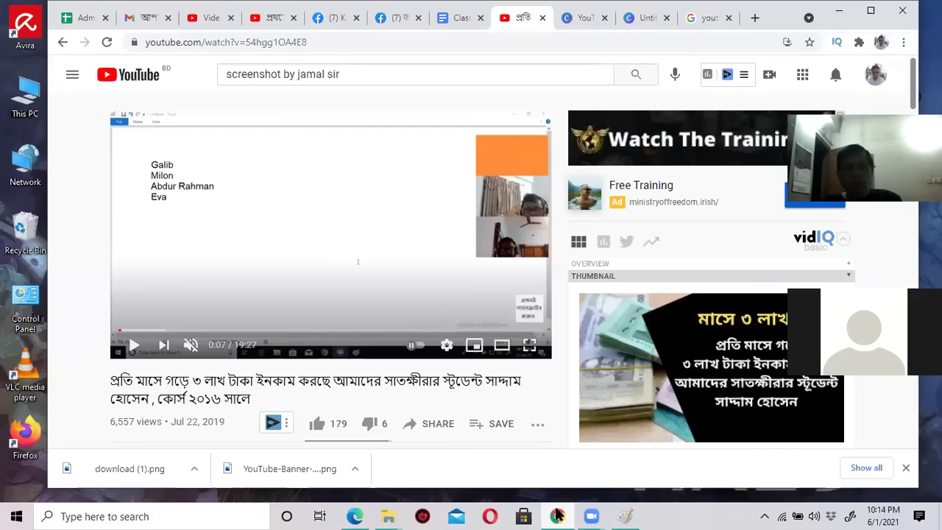
pyautogui.moveTo(557, 515)
pyautogui.click(593, 463)
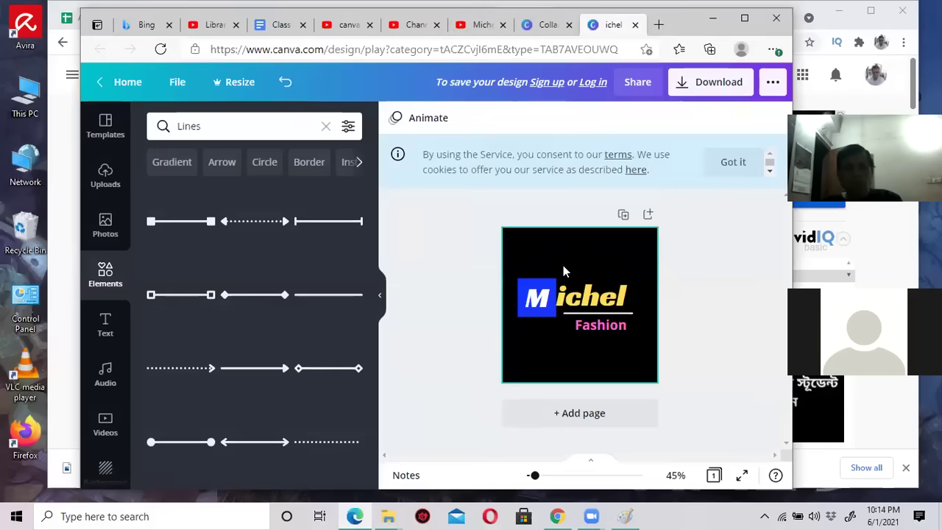
pyautogui.click(546, 25)
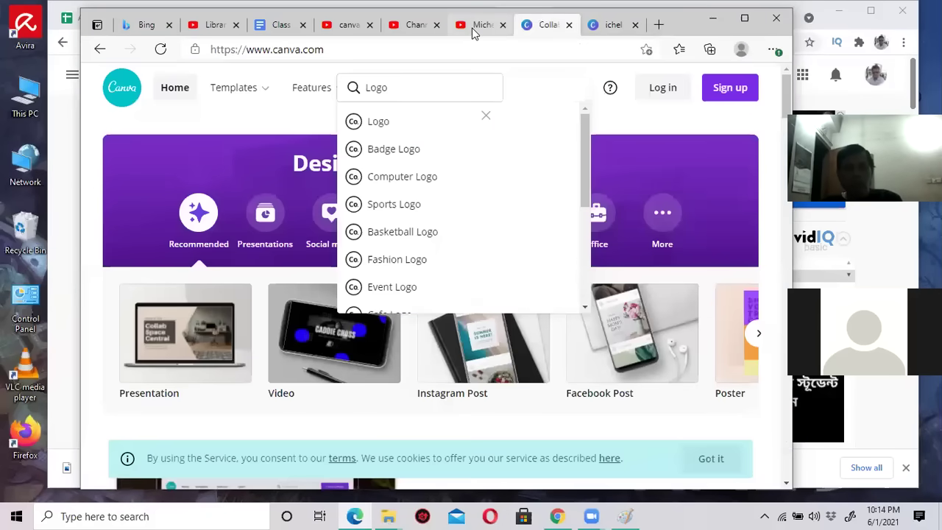
pyautogui.click(477, 25)
pyautogui.click(417, 25)
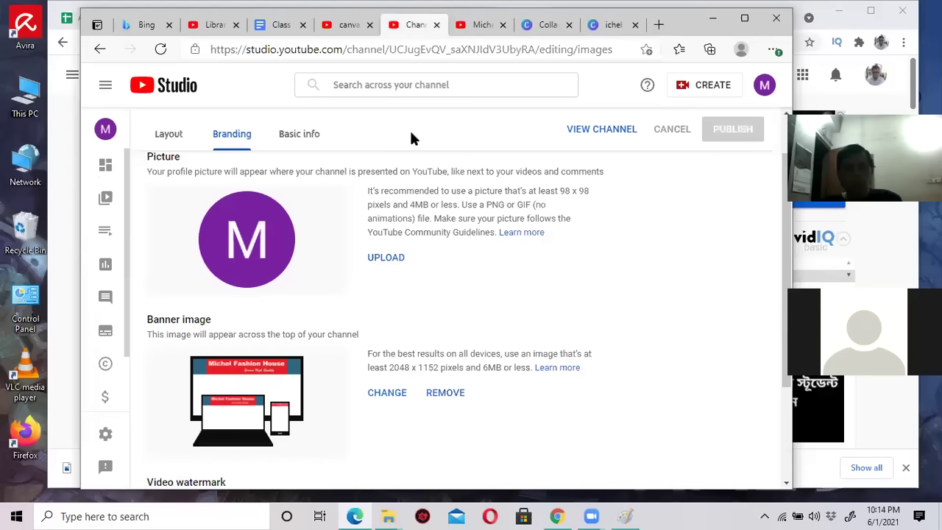
pyautogui.scroll(1, 287, 194)
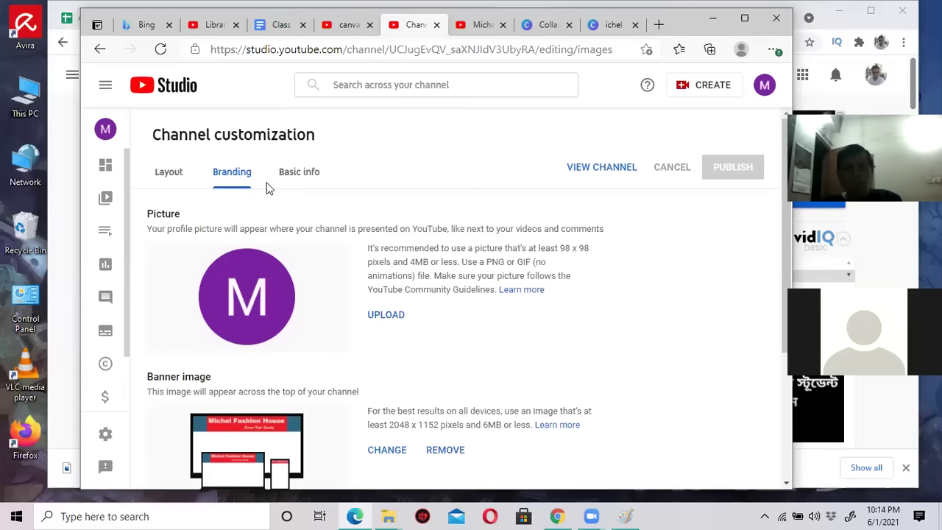
pyautogui.click(350, 26)
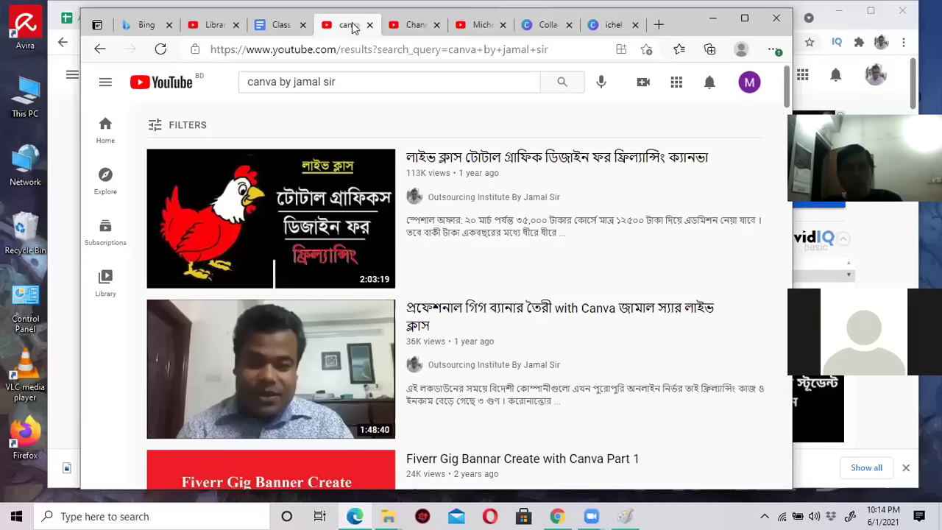
# From the account menu go to Your channel, then open Customize Channel in YouTube Studio.
pyautogui.click(748, 89)
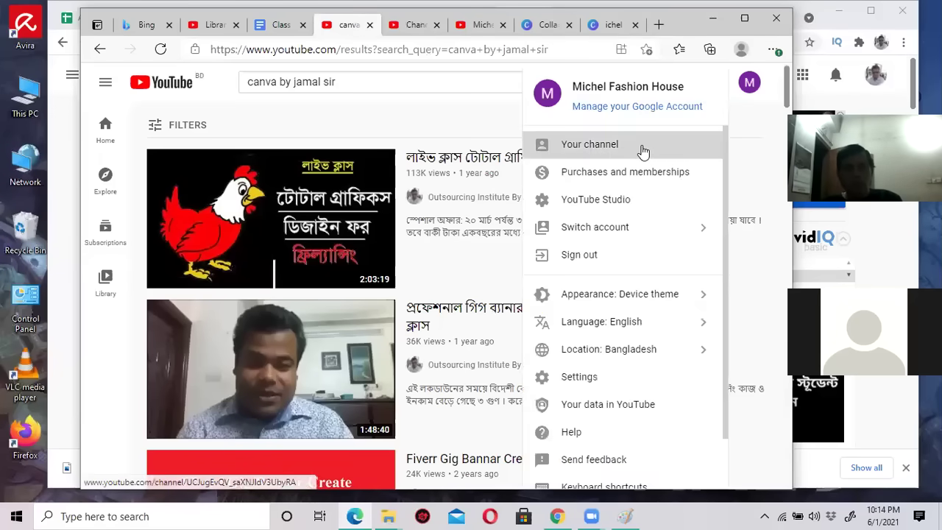
pyautogui.click(642, 150)
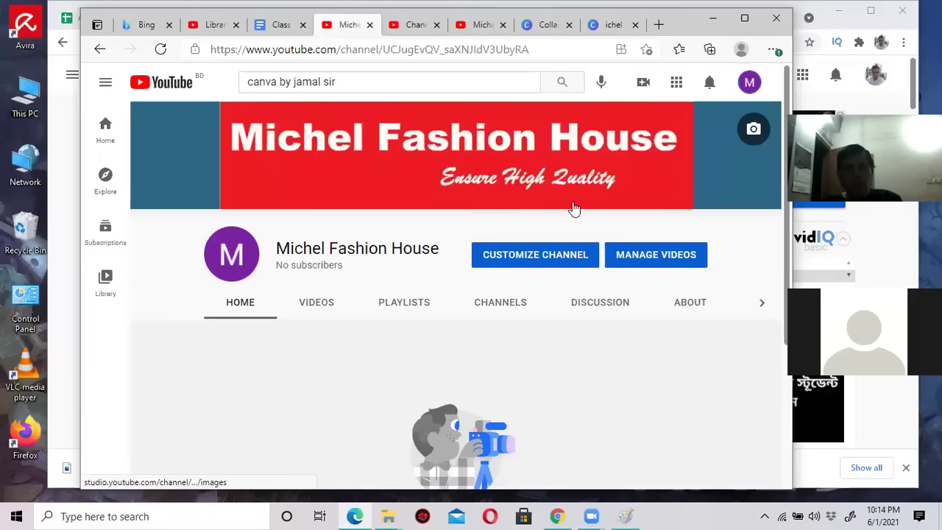
pyautogui.click(528, 255)
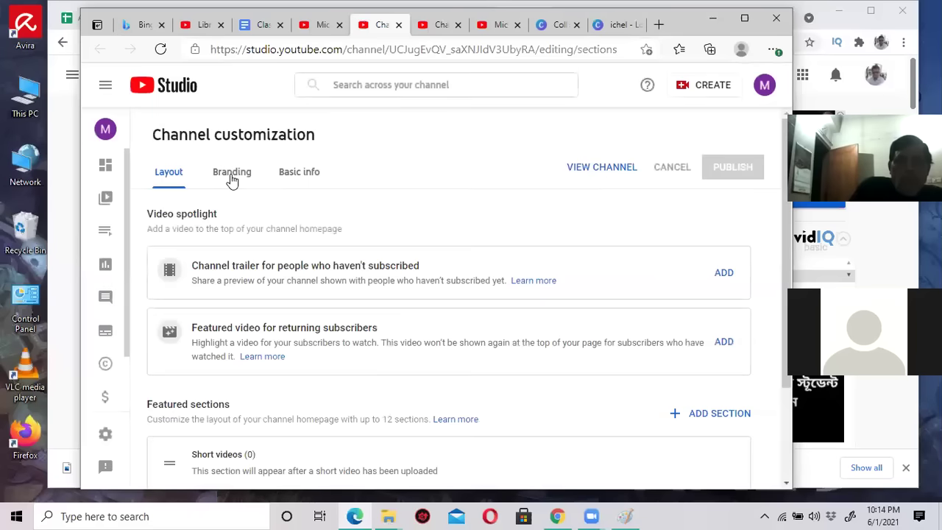
# On the Branding tab, upload ichel.png as the new profile picture.
pyautogui.click(230, 176)
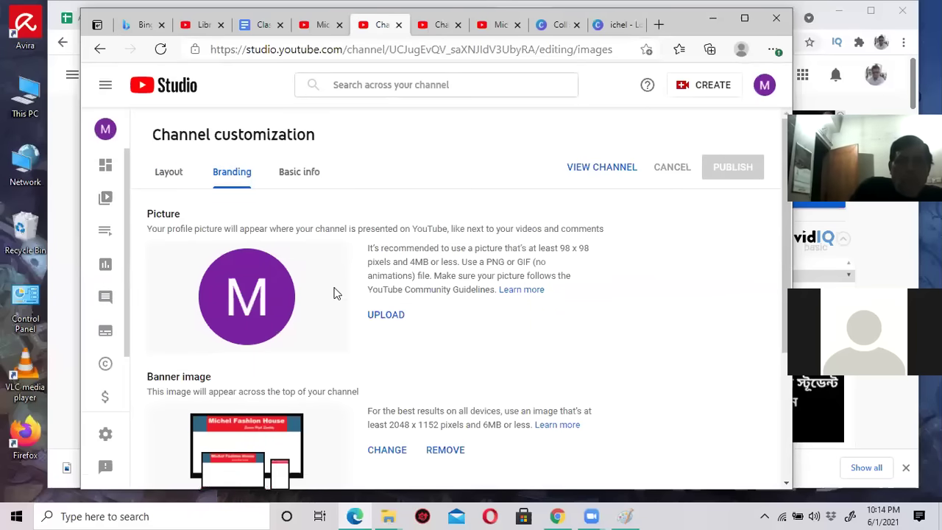
pyautogui.scroll(-2, 368, 328)
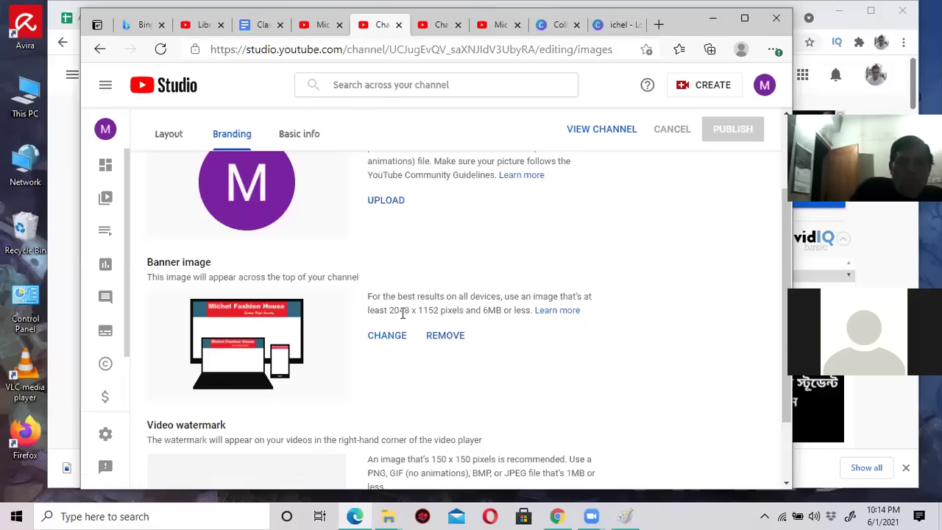
pyautogui.scroll(1, 403, 314)
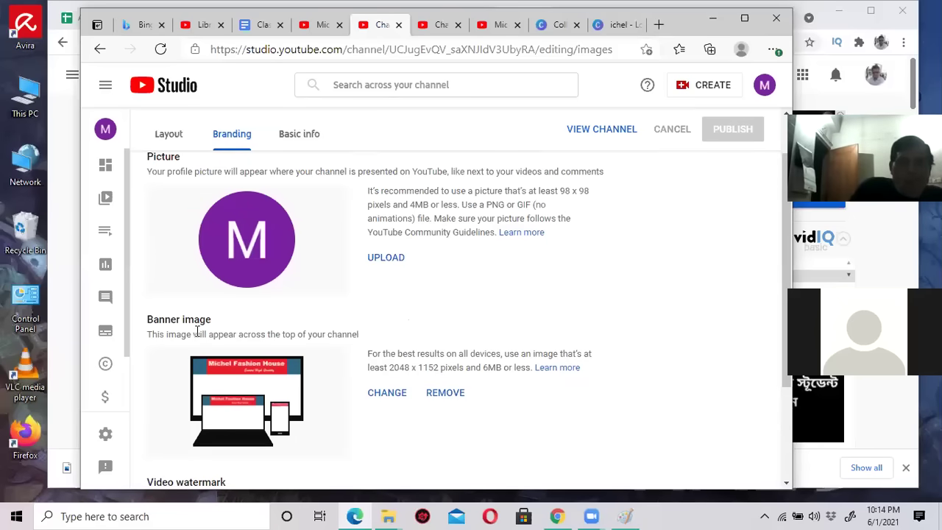
pyautogui.scroll(1, 310, 313)
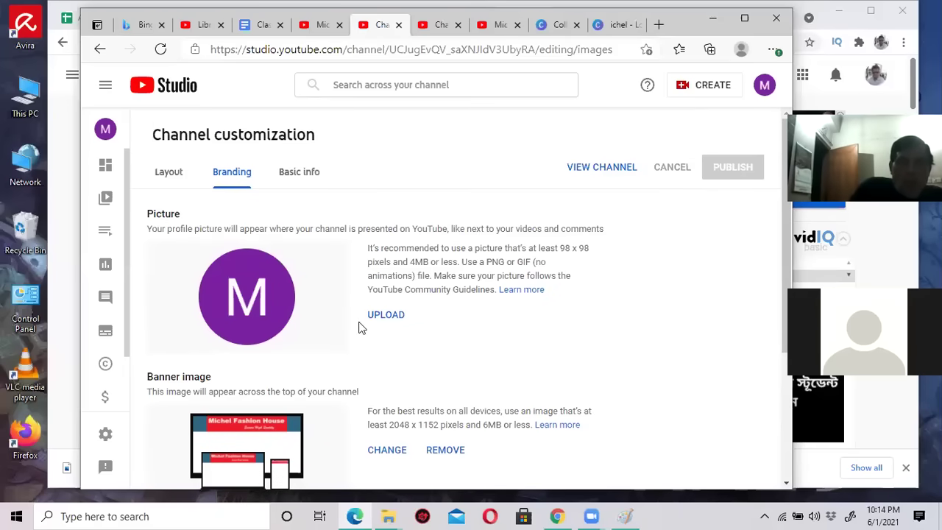
pyautogui.click(391, 317)
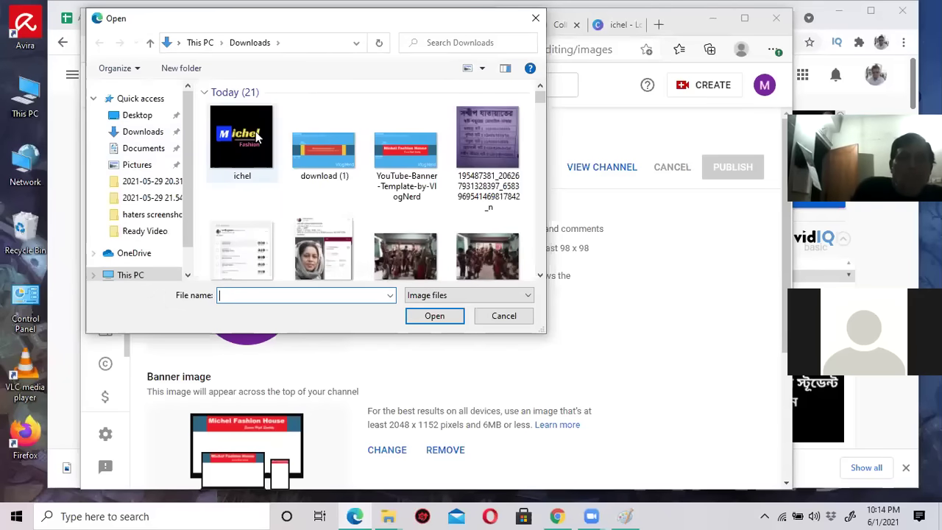
pyautogui.click(242, 143)
pyautogui.click(433, 317)
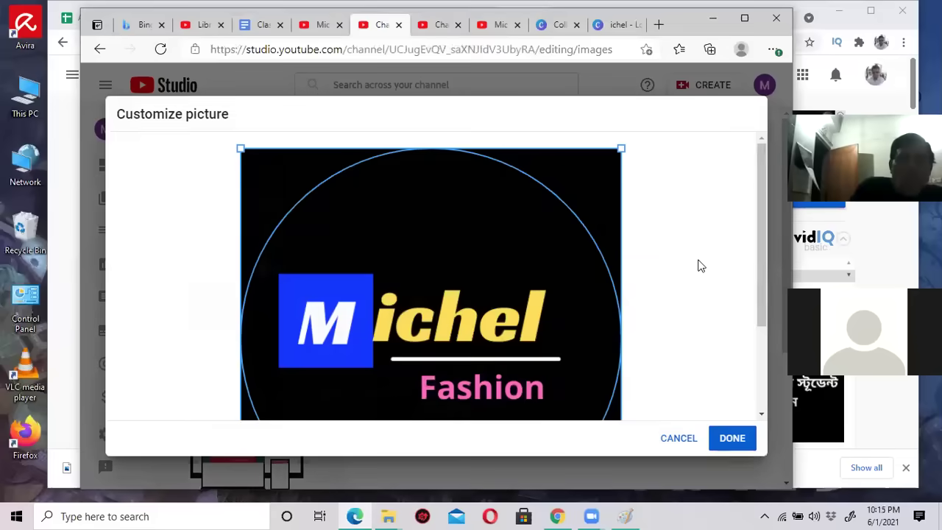
# Accept the logo crop, publish the profile picture, and reload the channel page to show it.
pyautogui.scroll(-1, 640, 280)
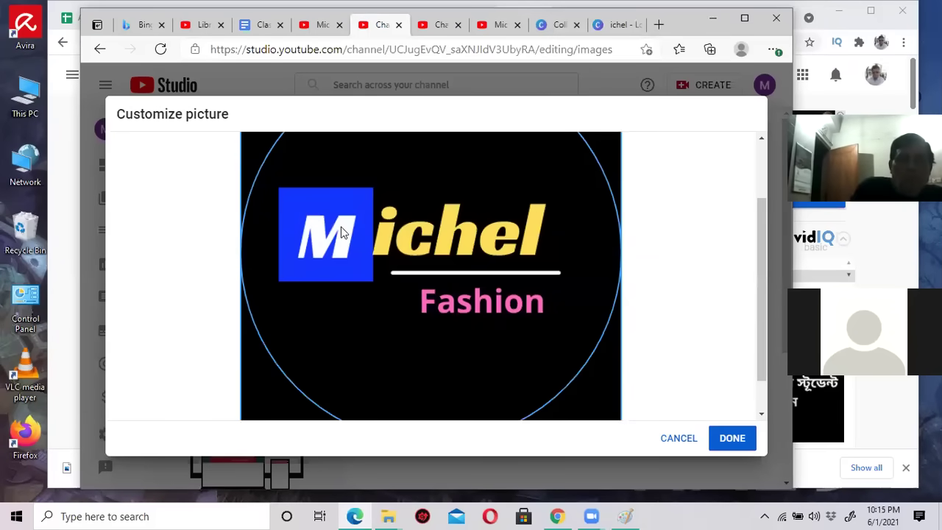
pyautogui.scroll(1, 490, 228)
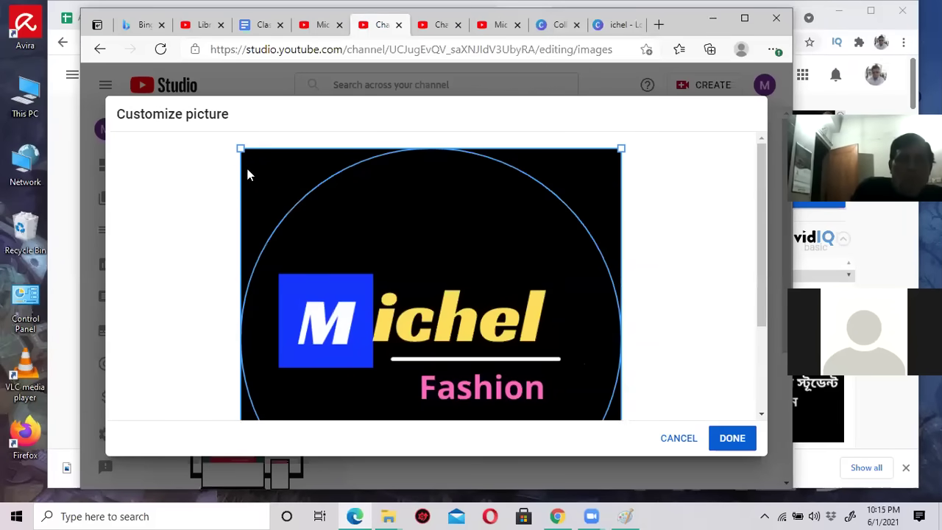
pyautogui.scroll(-1, 559, 317)
pyautogui.click(729, 440)
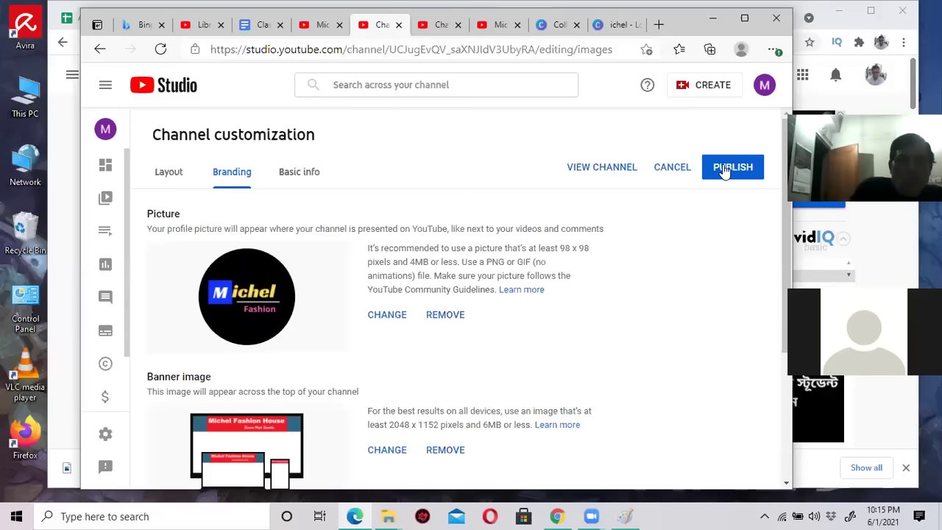
pyautogui.click(725, 168)
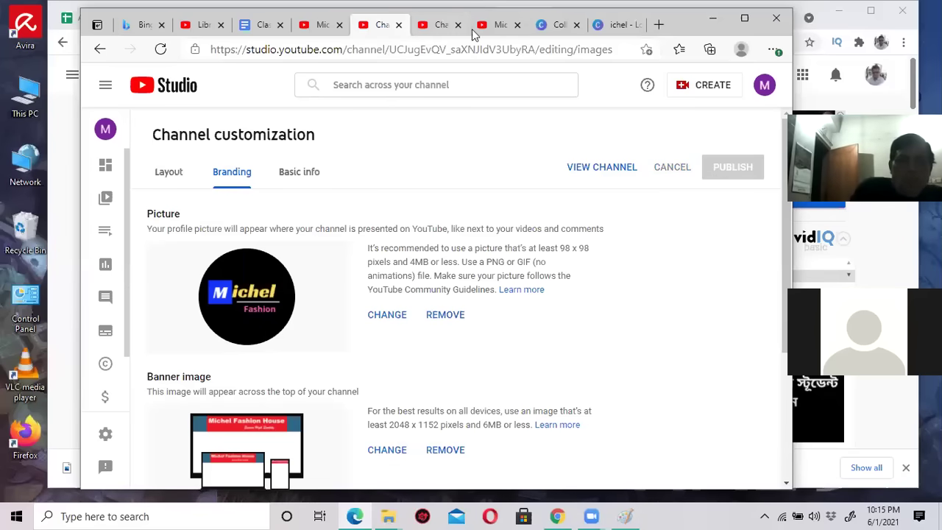
pyautogui.click(500, 25)
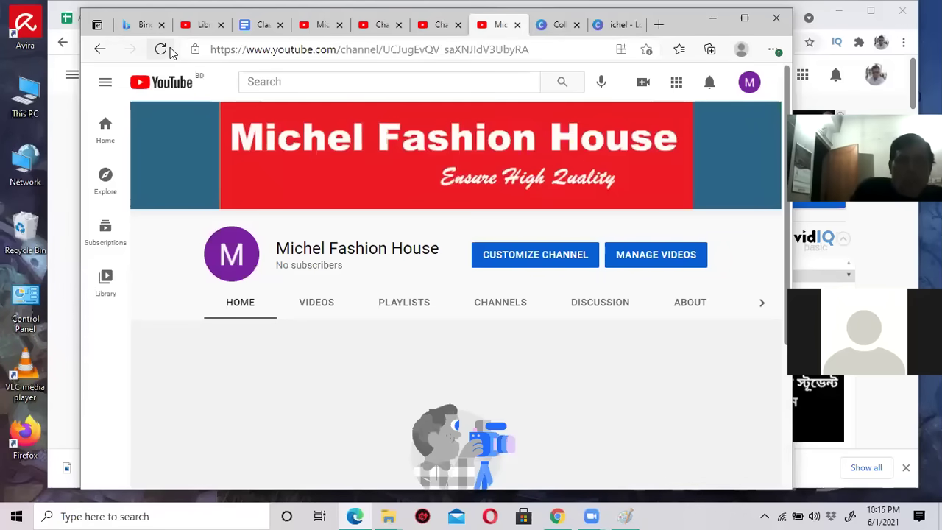
pyautogui.click(161, 49)
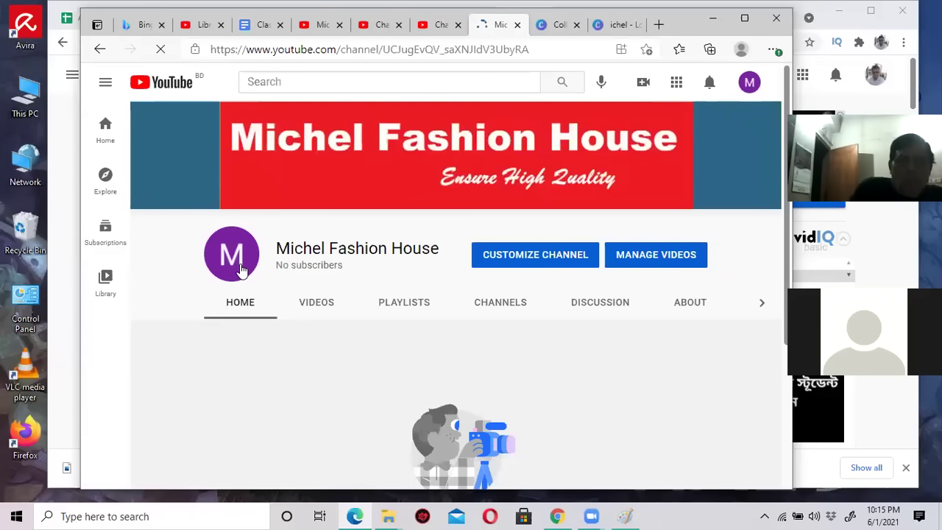
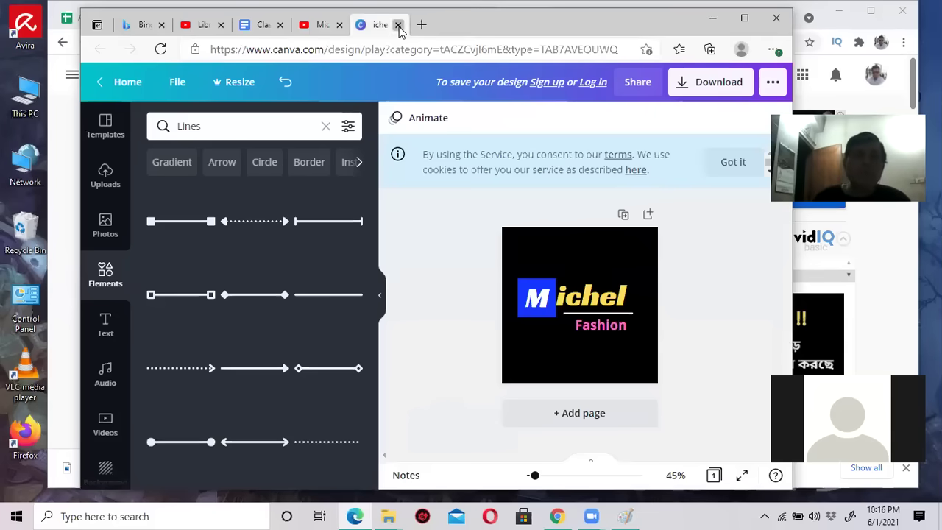
# Close the Canva design, check the Class Notes, then move between the channel and Studio tabs.
pyautogui.click(504, 124)
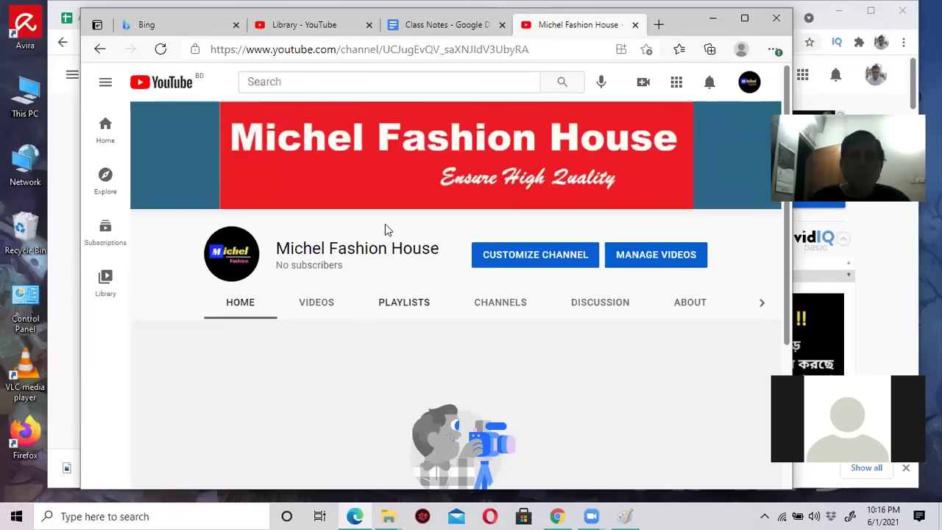
pyautogui.click(450, 26)
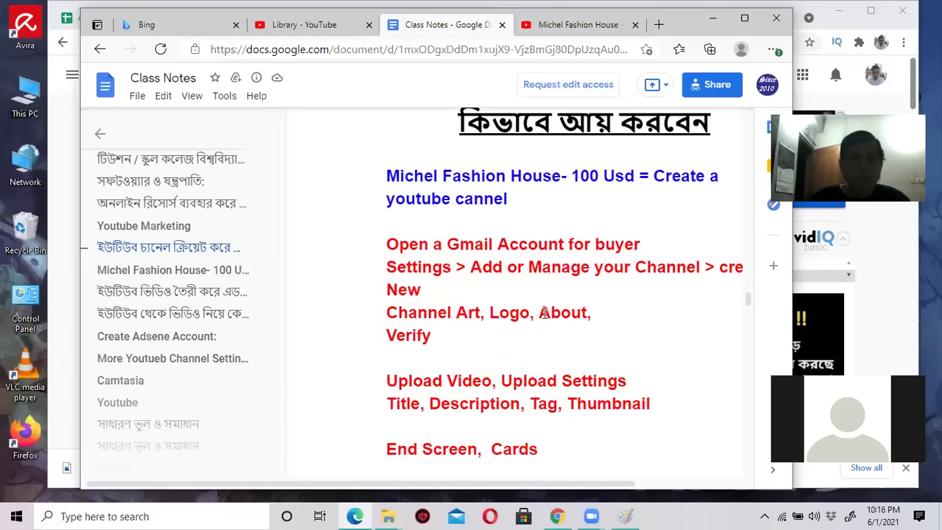
pyautogui.moveTo(542, 313); pyautogui.dragTo(572, 311)
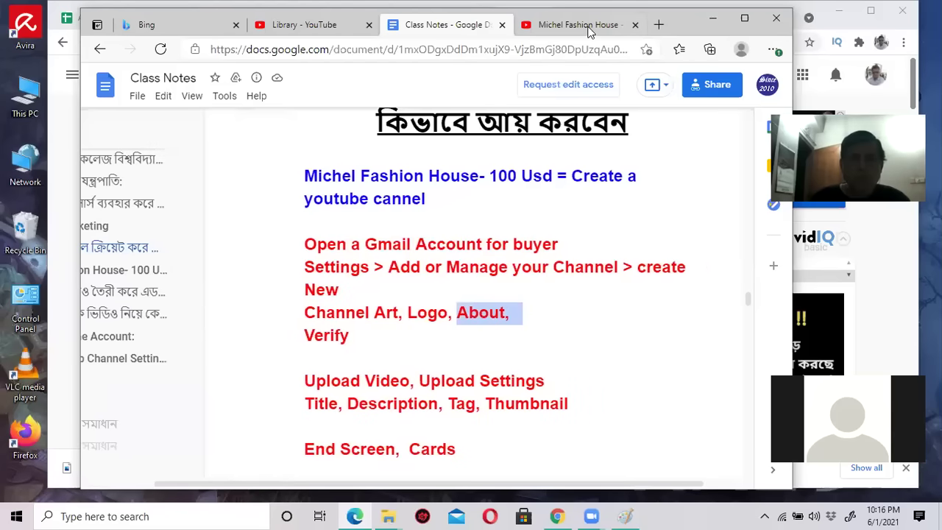
pyautogui.click(579, 26)
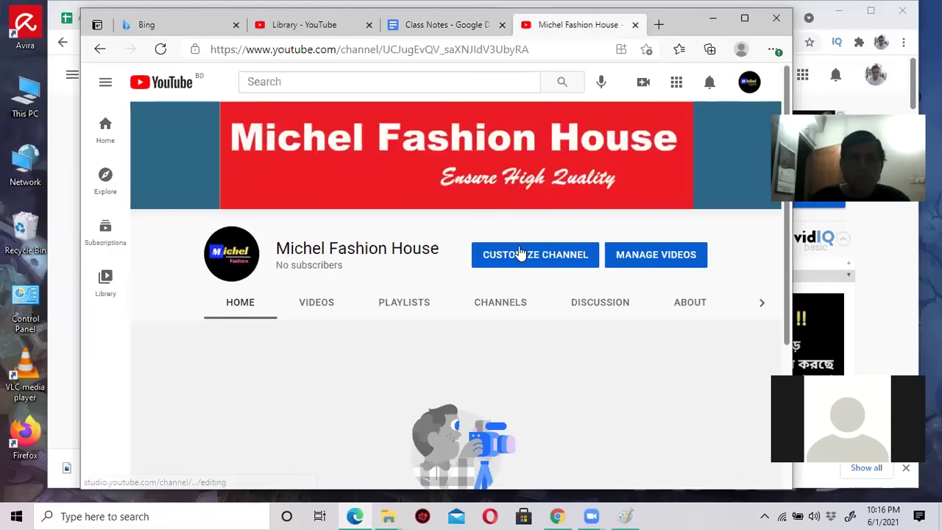
pyautogui.click(518, 253)
pyautogui.click(486, 26)
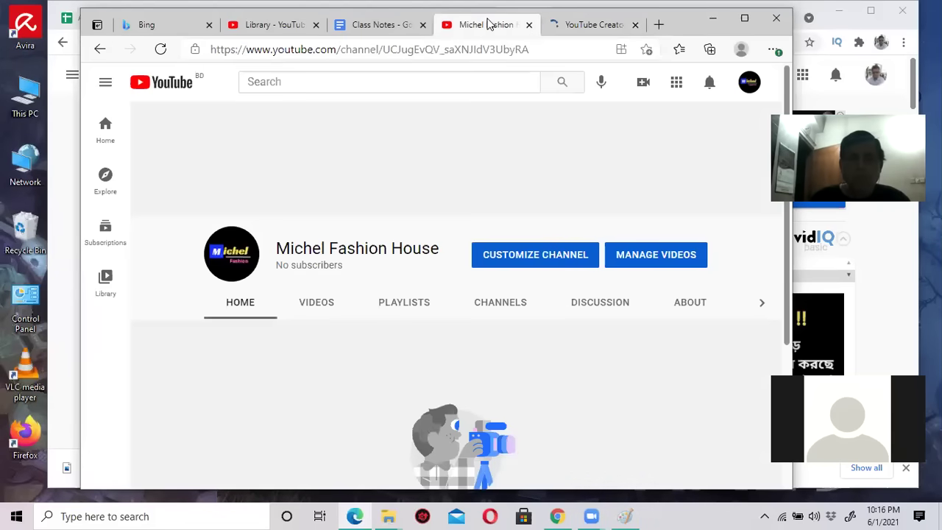
pyautogui.click(589, 26)
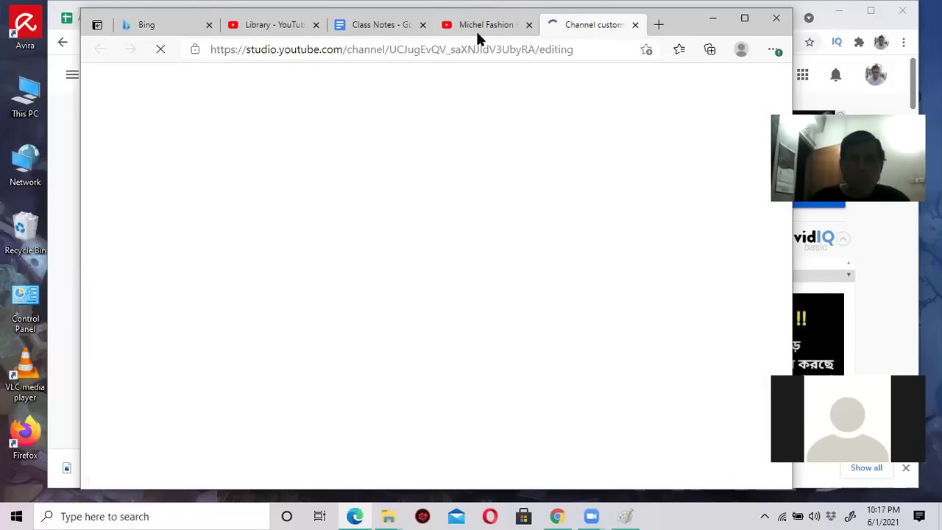
pyautogui.click(475, 30)
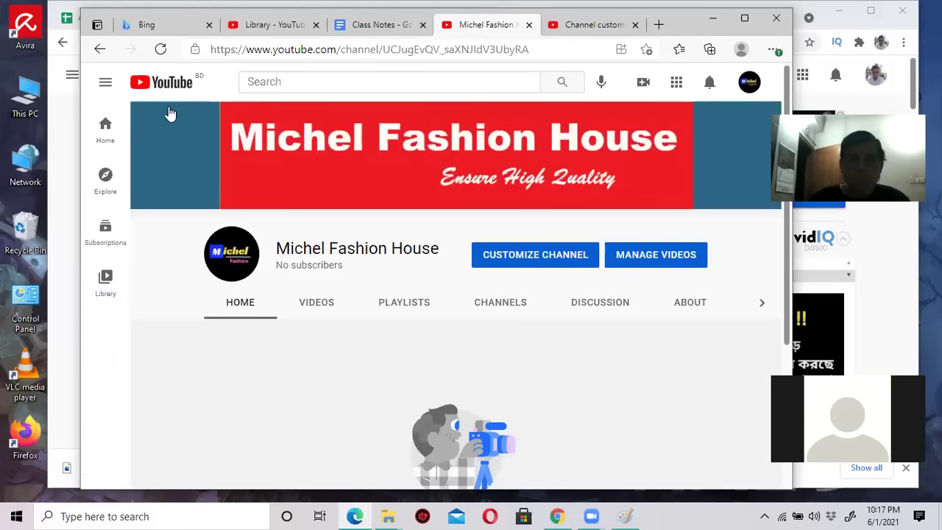
# Reach the Michel Fashion House channel from the account menu and open its Studio customization page.
pyautogui.click(165, 82)
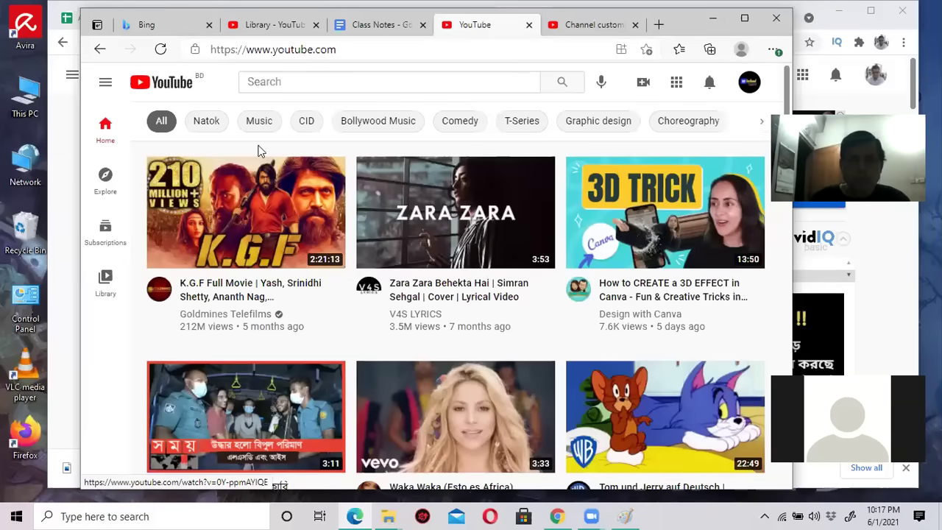
pyautogui.moveTo(696, 29); pyautogui.dragTo(674, 30)
pyautogui.click(726, 84)
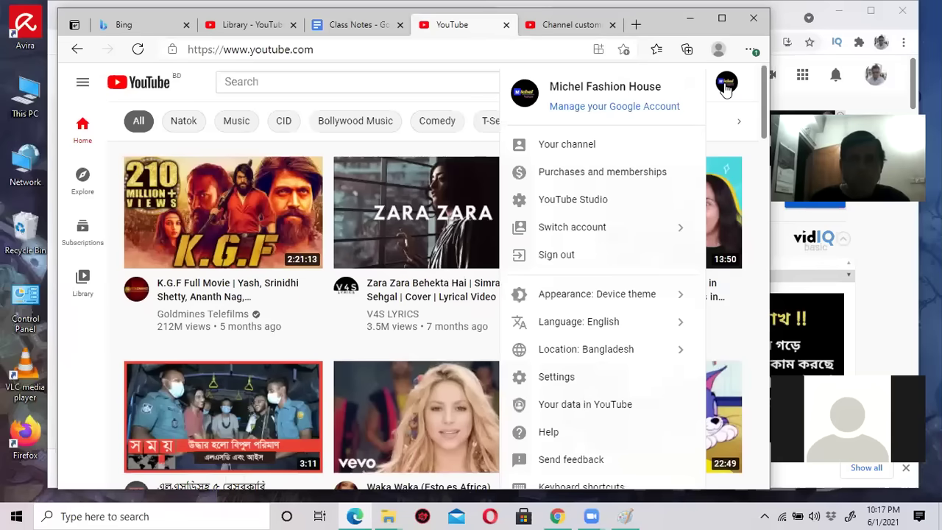
pyautogui.click(576, 145)
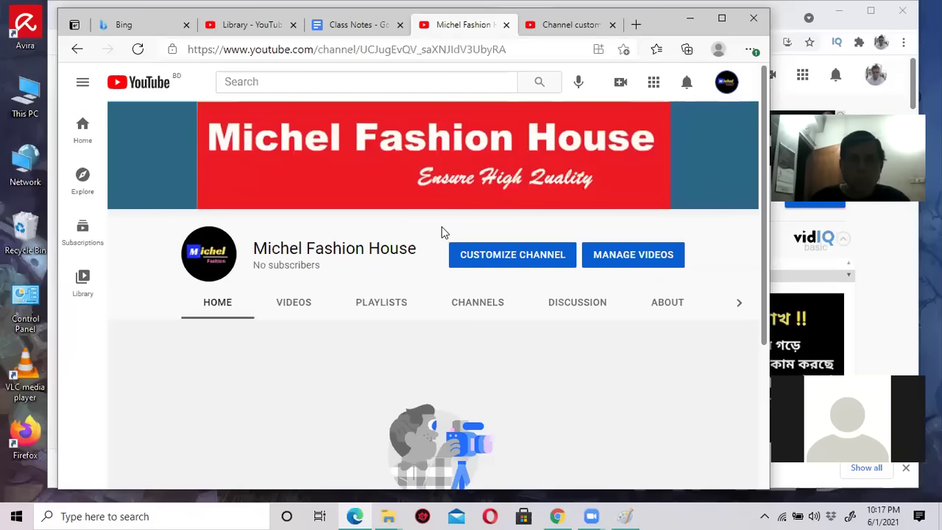
pyautogui.click(511, 262)
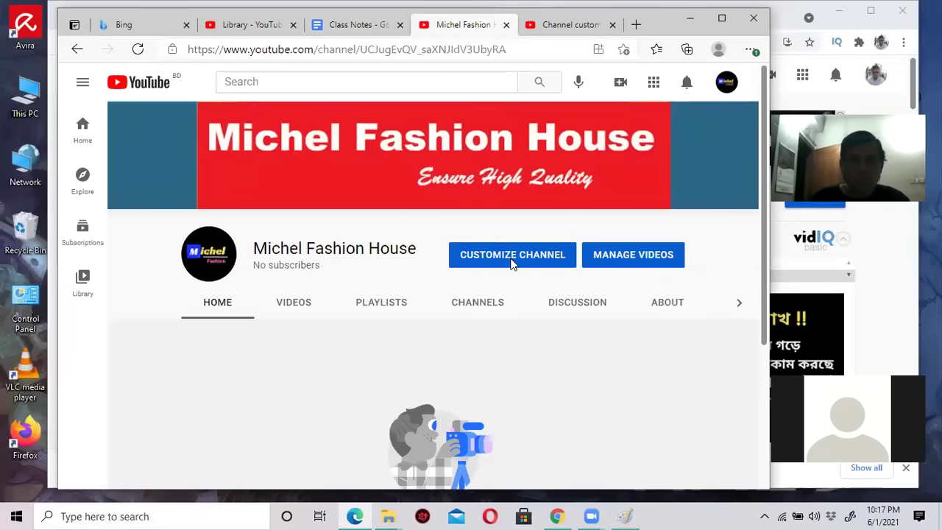
pyautogui.click(612, 24)
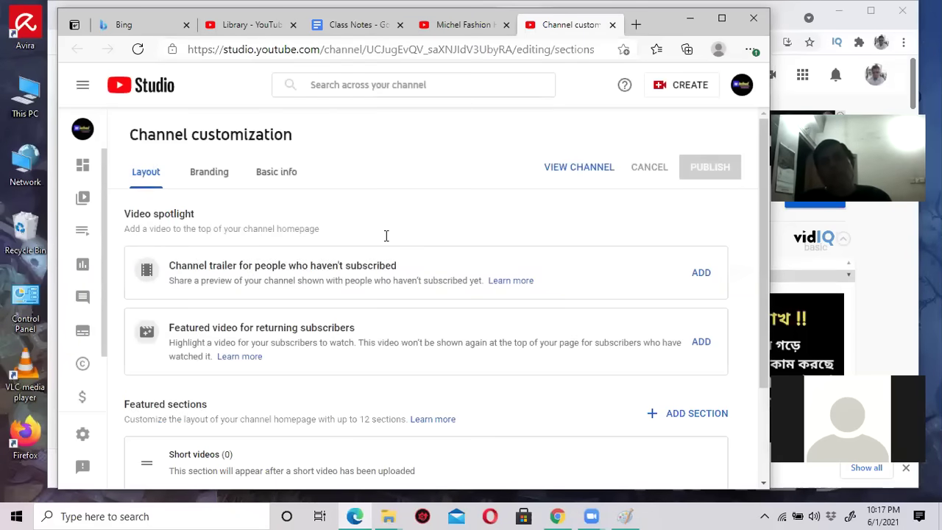
# Review the channel name and empty description on the Basic info tab, then minimize Edge.
pyautogui.click(354, 25)
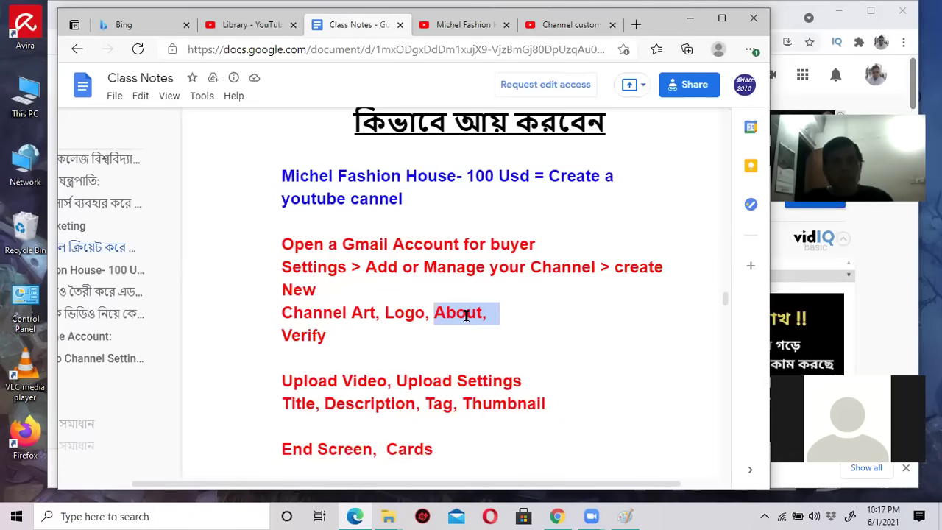
pyautogui.click(467, 28)
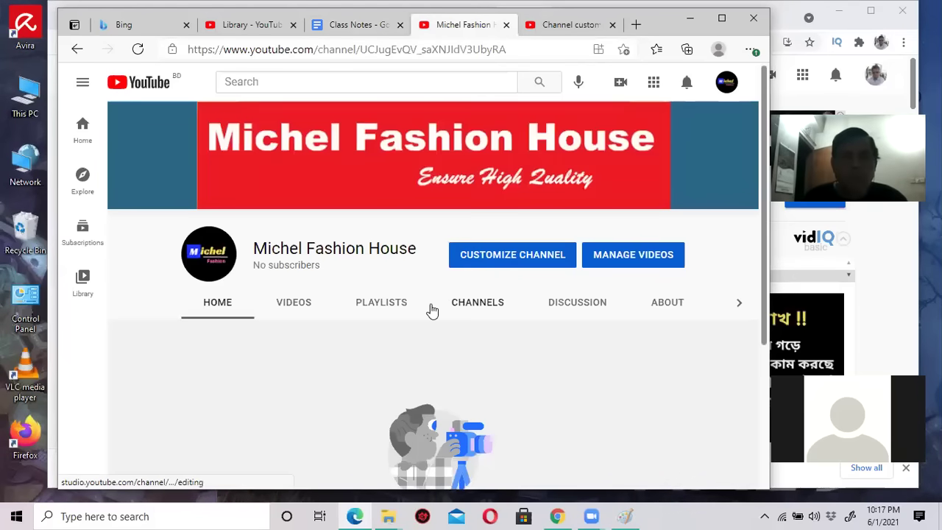
pyautogui.click(552, 28)
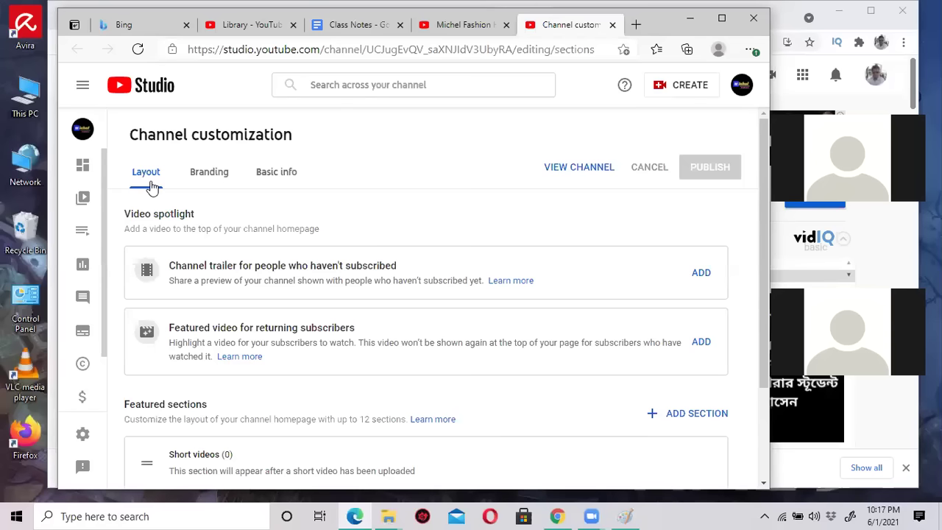
pyautogui.click(277, 175)
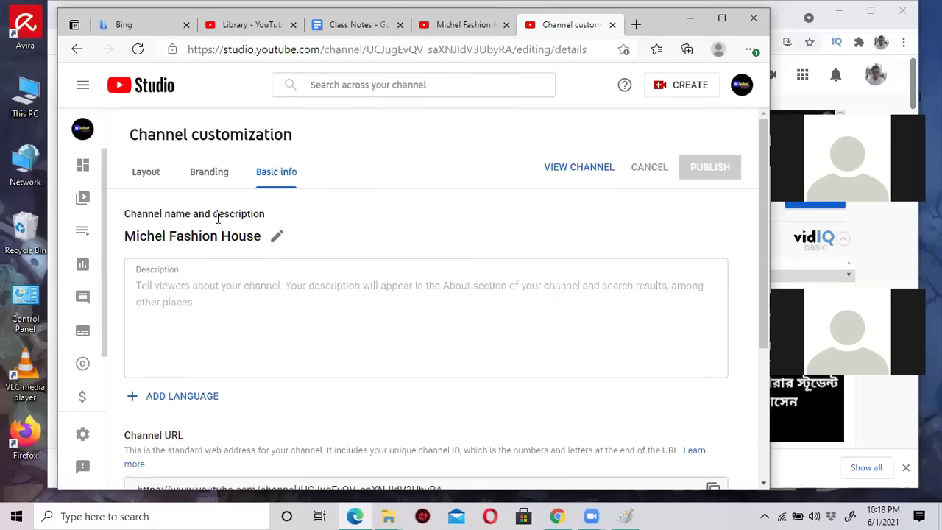
pyautogui.scroll(-3, 273, 272)
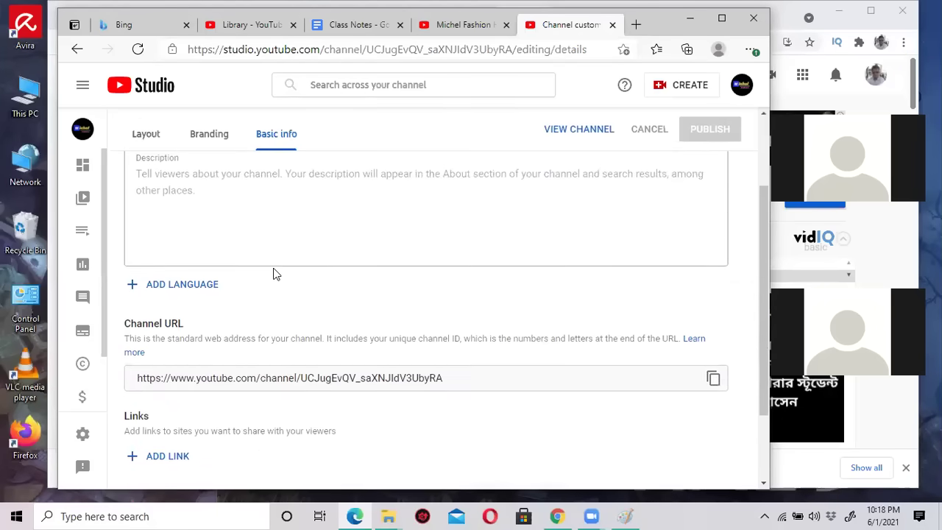
pyautogui.scroll(3, 273, 272)
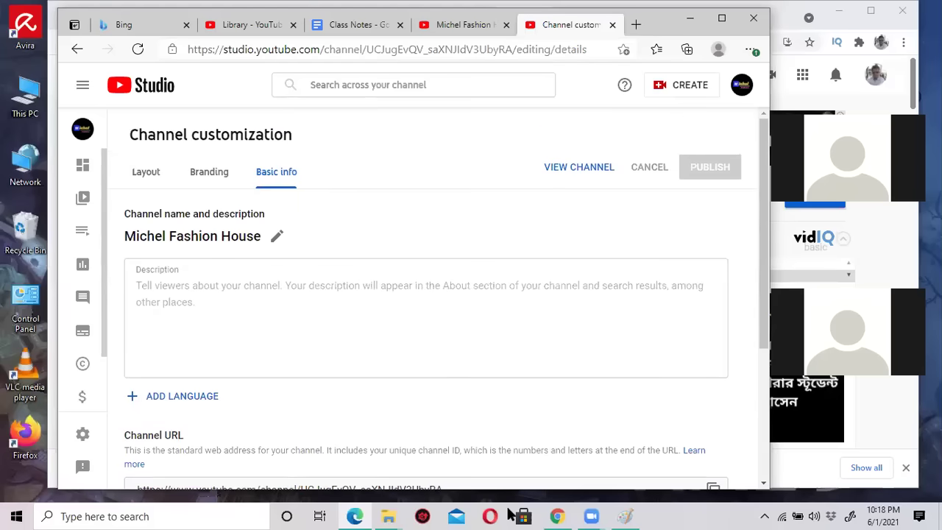
pyautogui.click(689, 17)
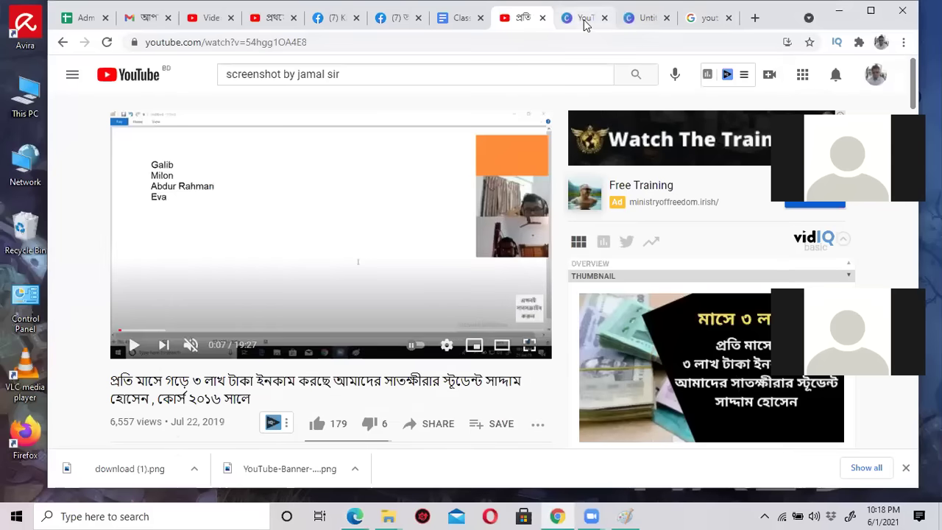
# Replace 'About,' in the Class Notes with 'About (Channel Description)', then minimize the browser.
pyautogui.click(457, 19)
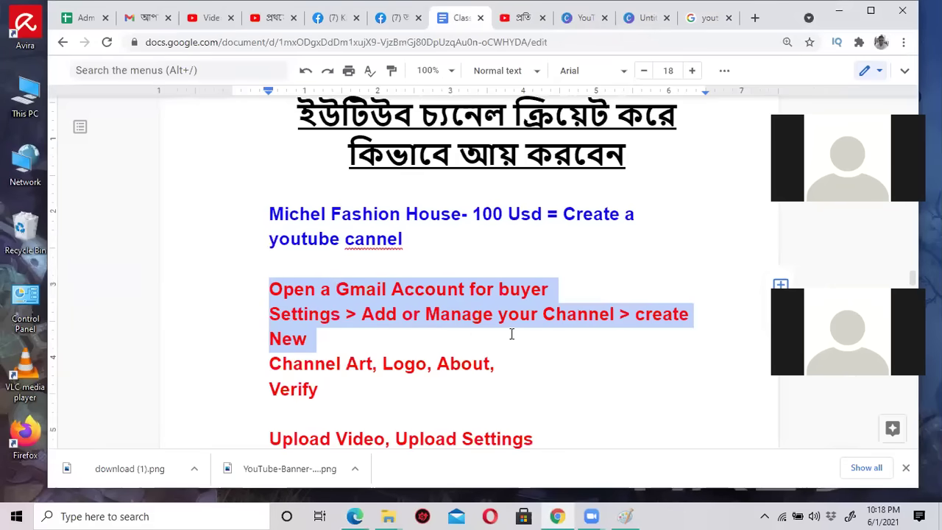
pyautogui.click(442, 375)
pyautogui.scroll(-2, 444, 374)
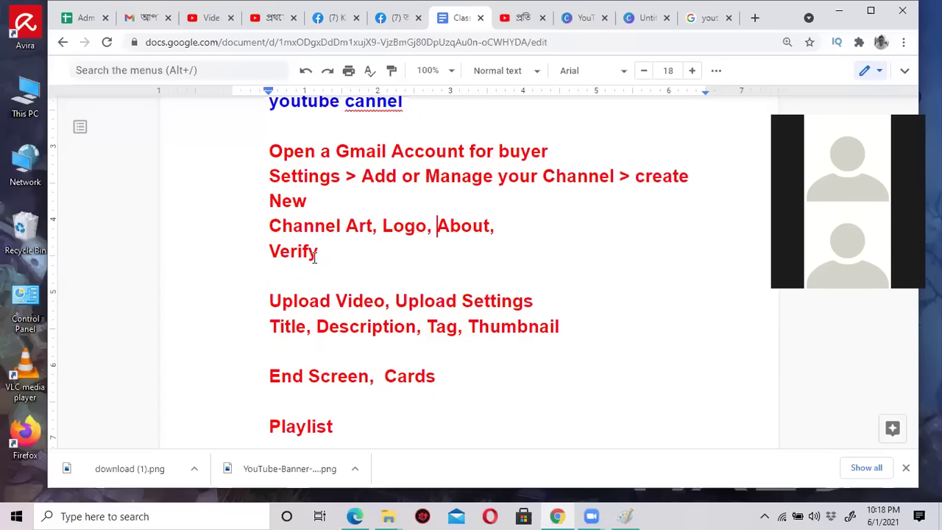
pyautogui.click(518, 230)
pyautogui.press('BackSpace')
pyautogui.press('BackSpace')
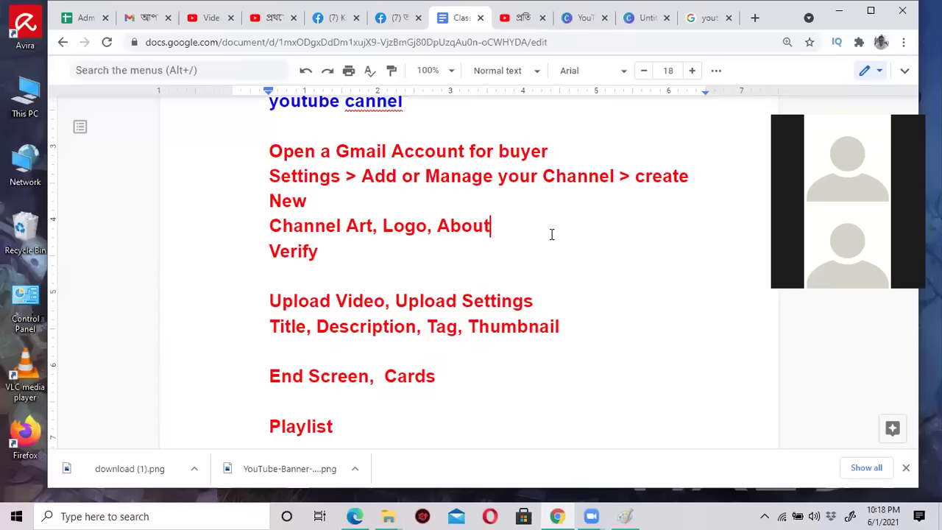
pyautogui.hotkey('ctrl', 'BackSpace')
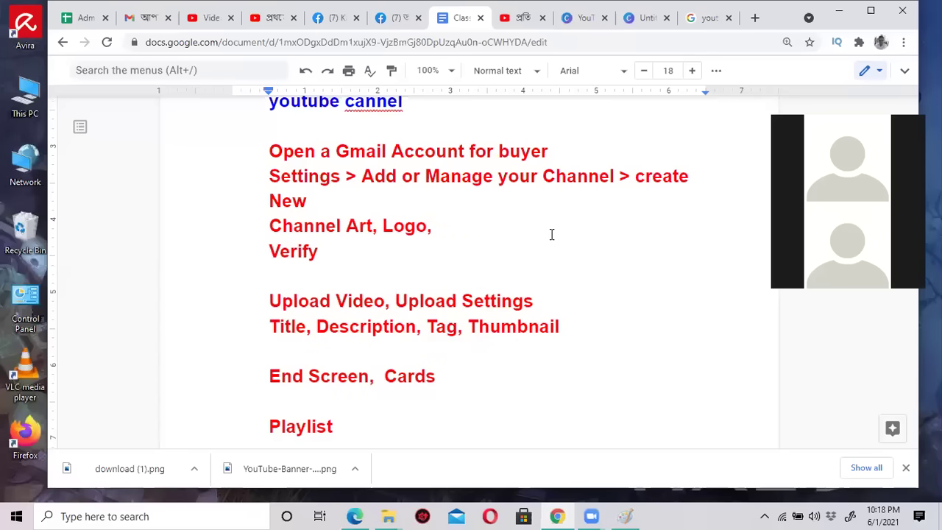
pyautogui.write('channe')
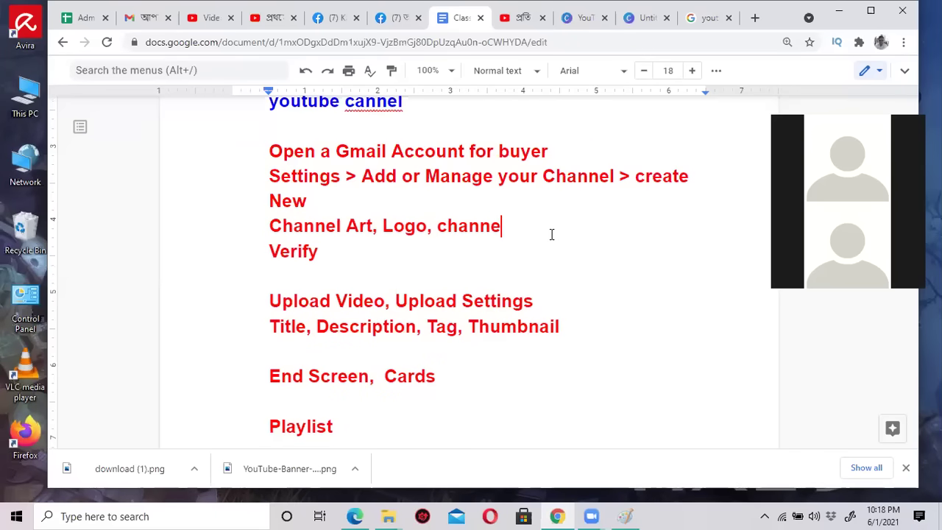
pyautogui.write('l')
pyautogui.press('BackSpace')
pyautogui.press('BackSpace')
pyautogui.press('BackSpace')
pyautogui.press('BackSpace')
pyautogui.press('BackSpace')
pyautogui.press('BackSpace')
pyautogui.press('BackSpace')
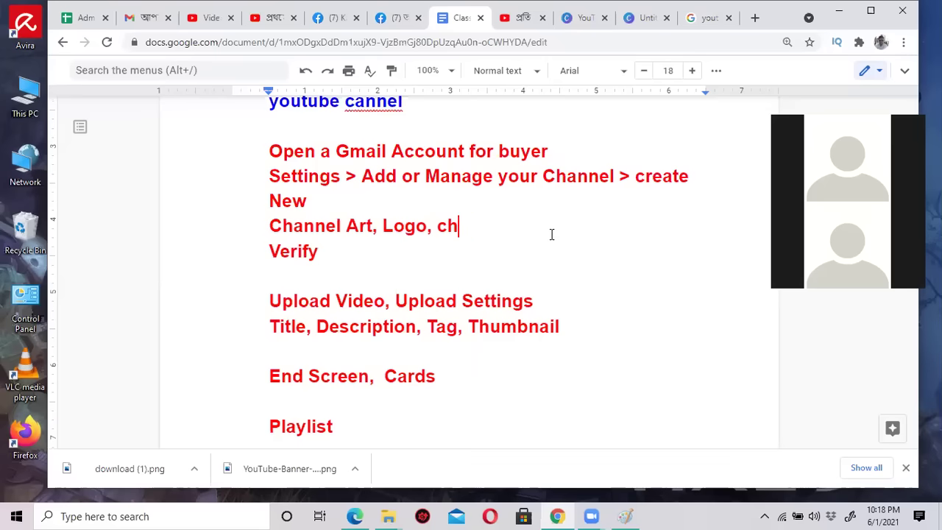
pyautogui.press('BackSpace')
pyautogui.write('Ab')
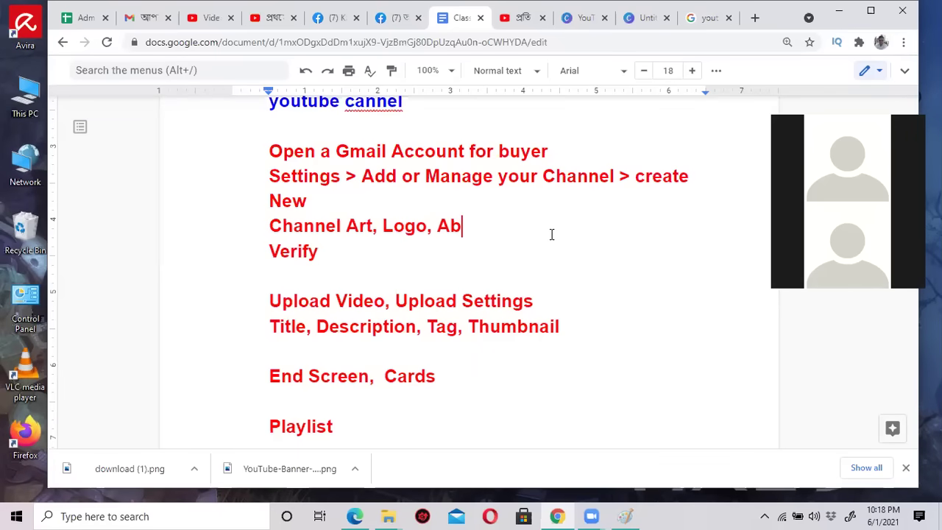
pyautogui.write('out (')
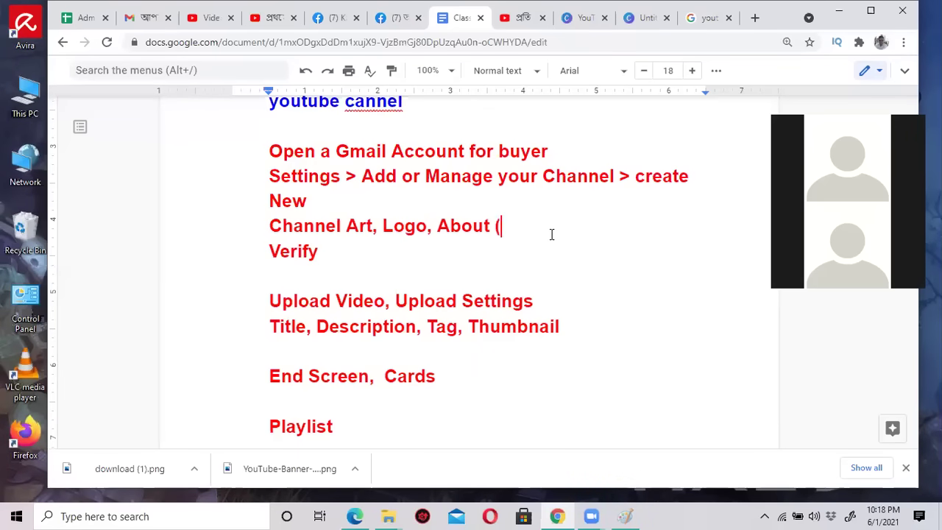
pyautogui.write('Channel De')
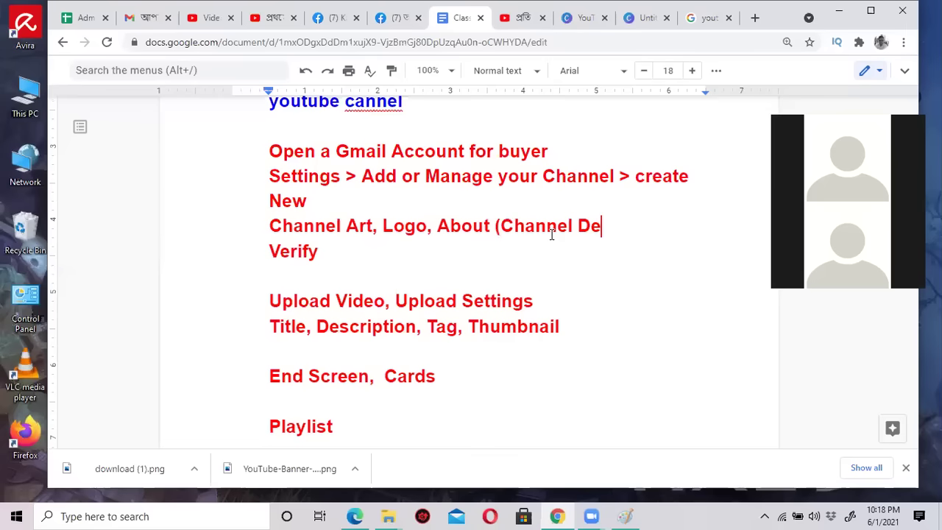
pyautogui.write('scription)')
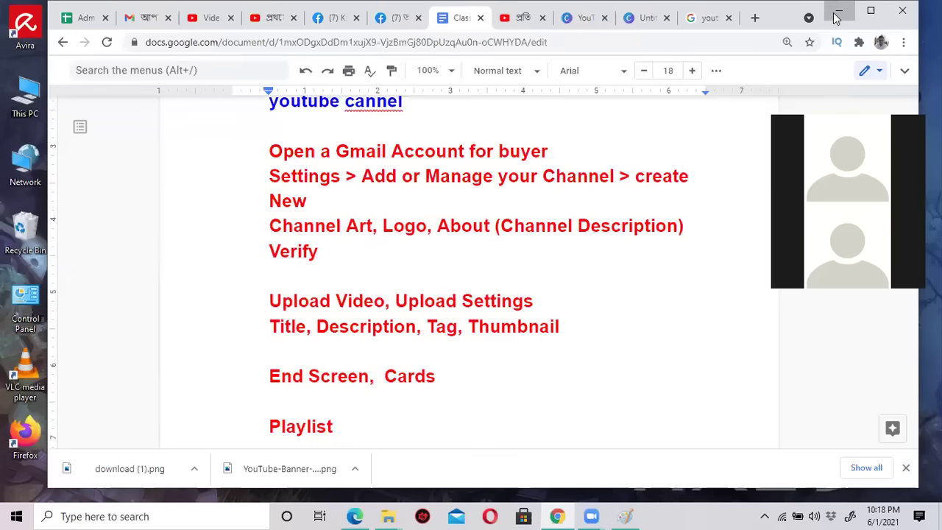
pyautogui.click(838, 12)
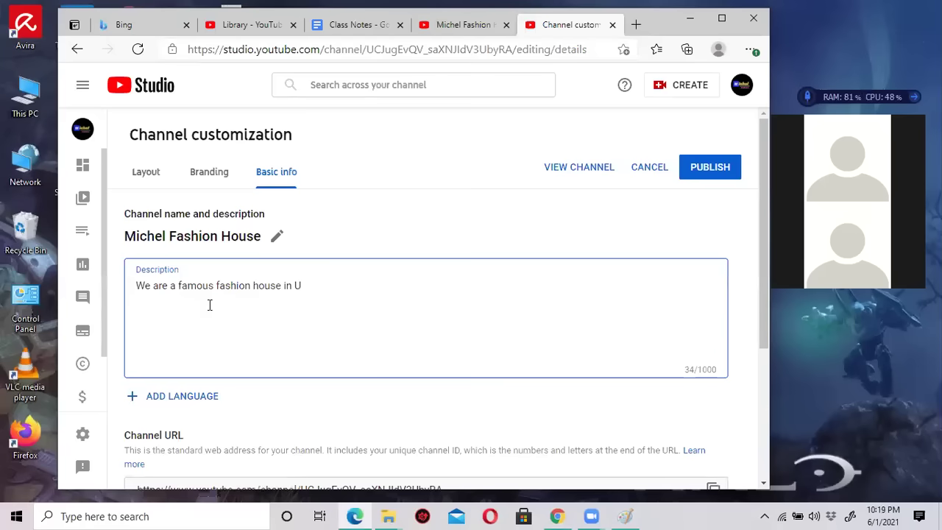
# Add 'We produce high quality dresses for Gents, Girls and…' plus the latest-design sentence to the description.
pyautogui.write('SA. we c')
pyautogui.press('BackSpace')
pyautogui.press('BackSpace')
pyautogui.press('BackSpace')
pyautogui.write('e produce')
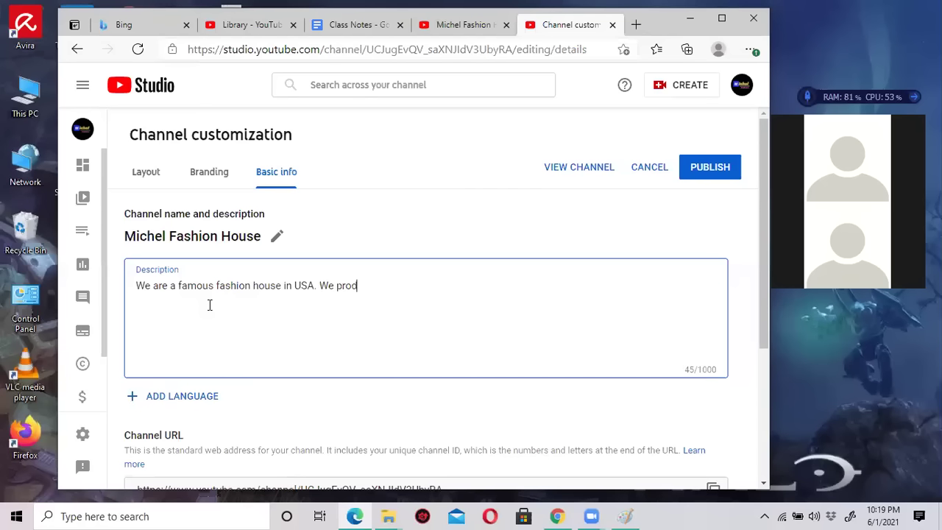
pyautogui.write(' high ')
pyautogui.write('quality')
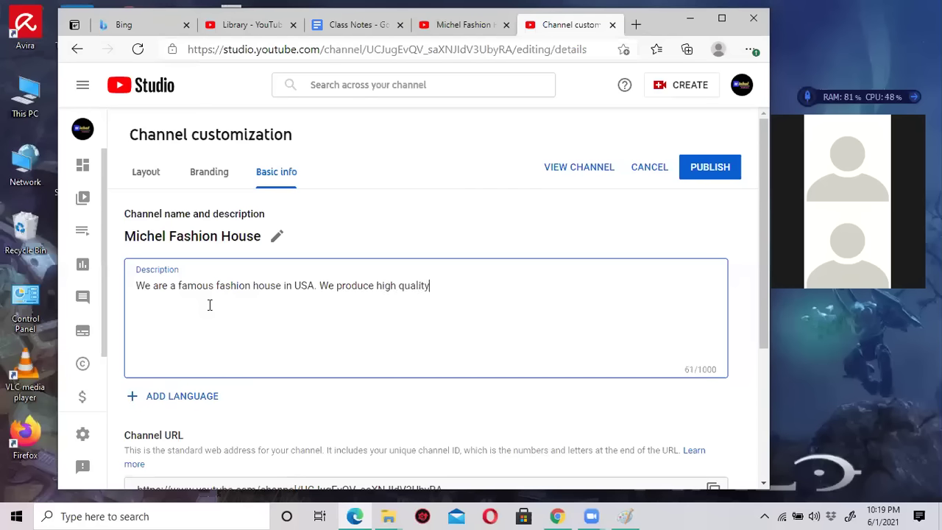
pyautogui.write(' dreses for ')
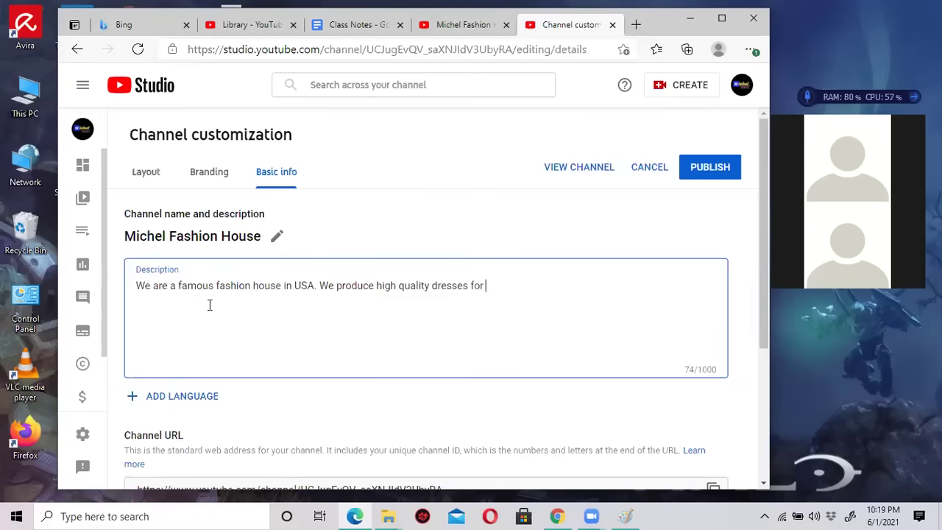
pyautogui.write('Gents, Girls and ba')
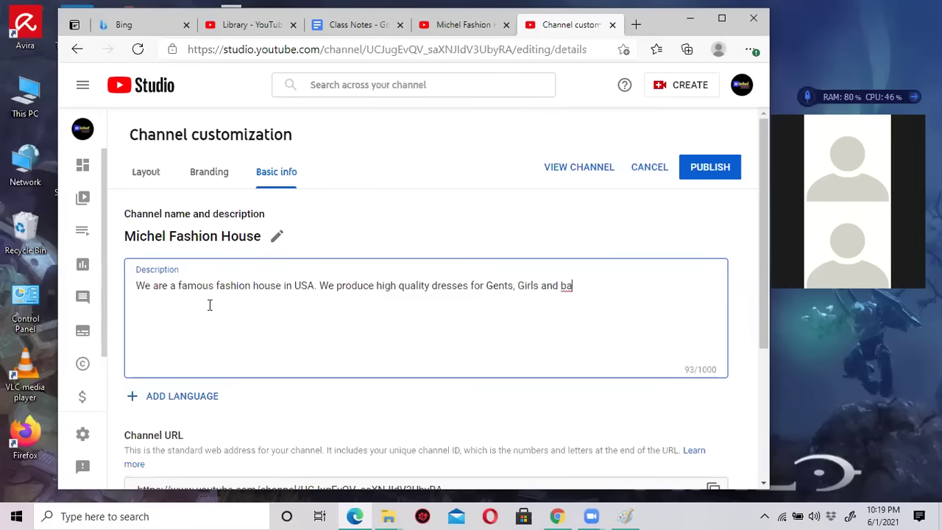
pyautogui.press('BackSpace')
pyautogui.press('BackSpace')
pyautogui.write('Kids. We are very co')
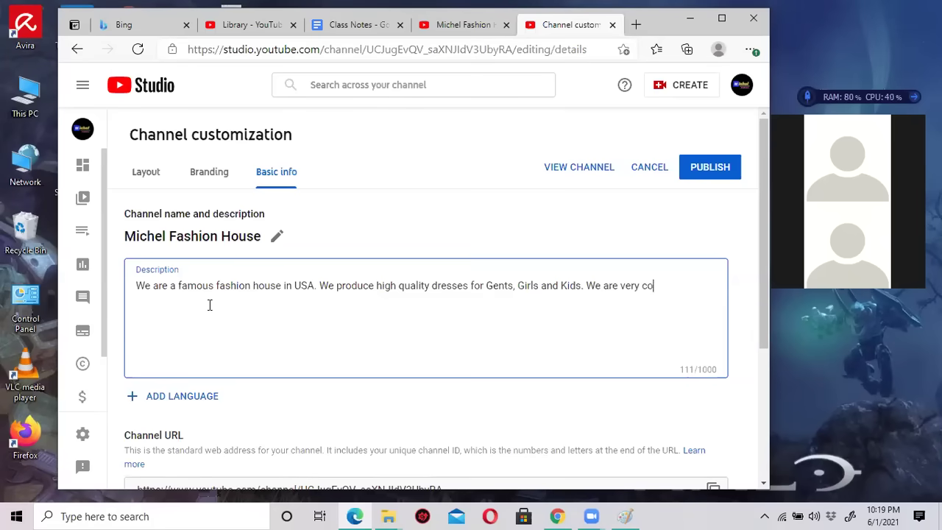
pyautogui.write('nscious')
pyautogui.write(' about lat')
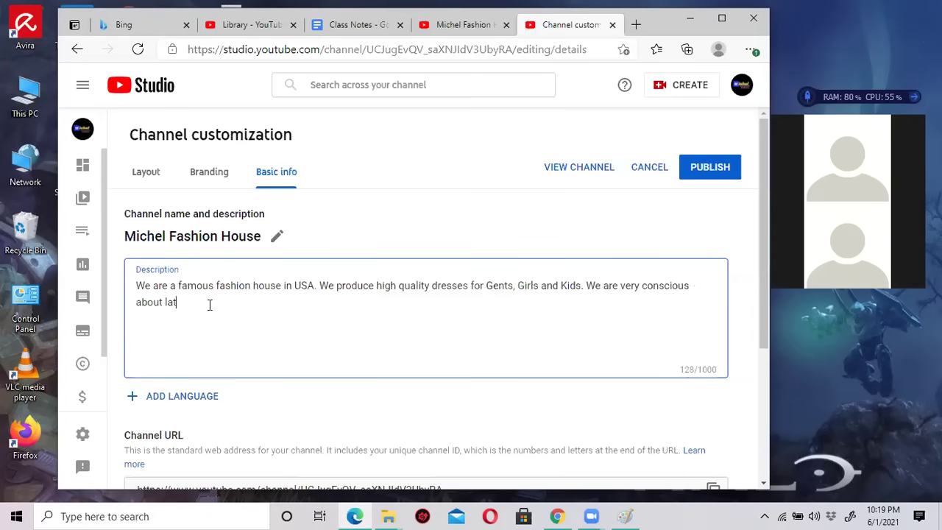
pyautogui.write('est')
pyautogui.write('t desighn.')
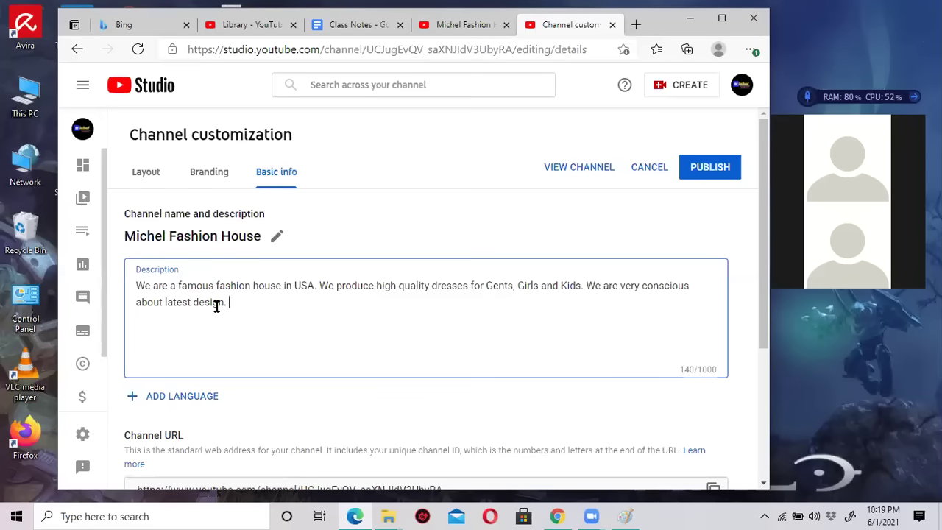
pyautogui.click(217, 307)
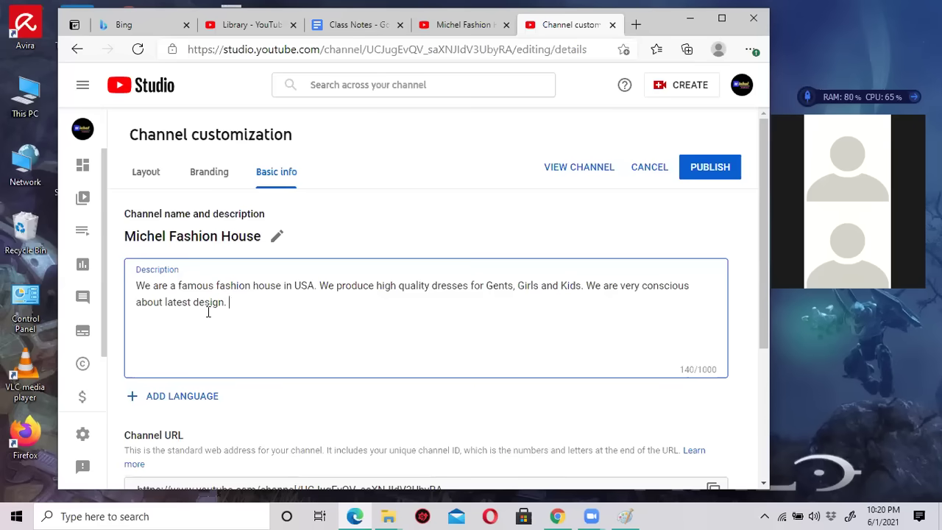
pyautogui.scroll(-2, 208, 312)
pyautogui.scroll(2, 208, 317)
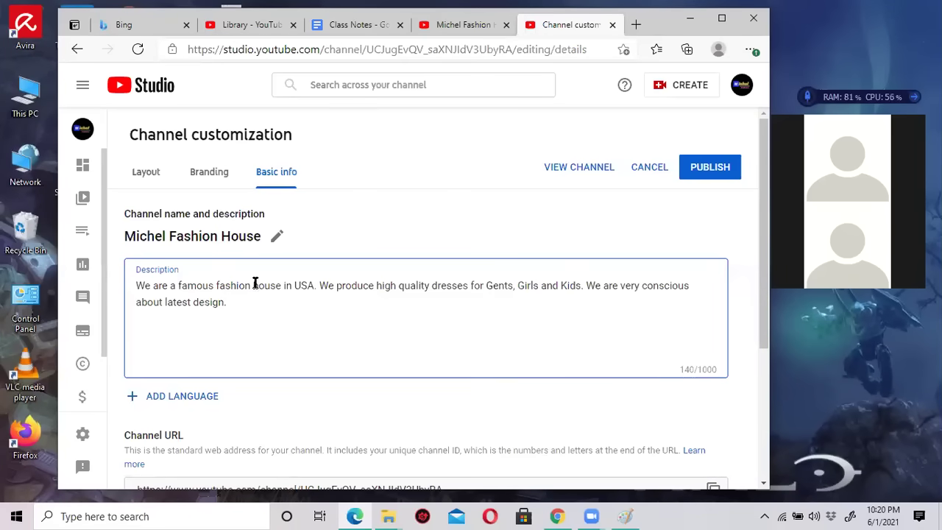
pyautogui.scroll(-1, 268, 313)
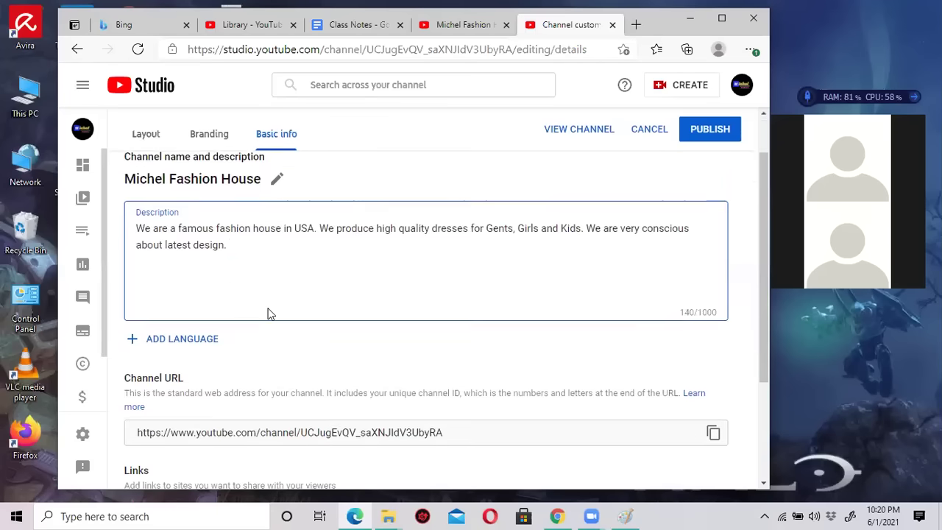
pyautogui.scroll(-1, 268, 312)
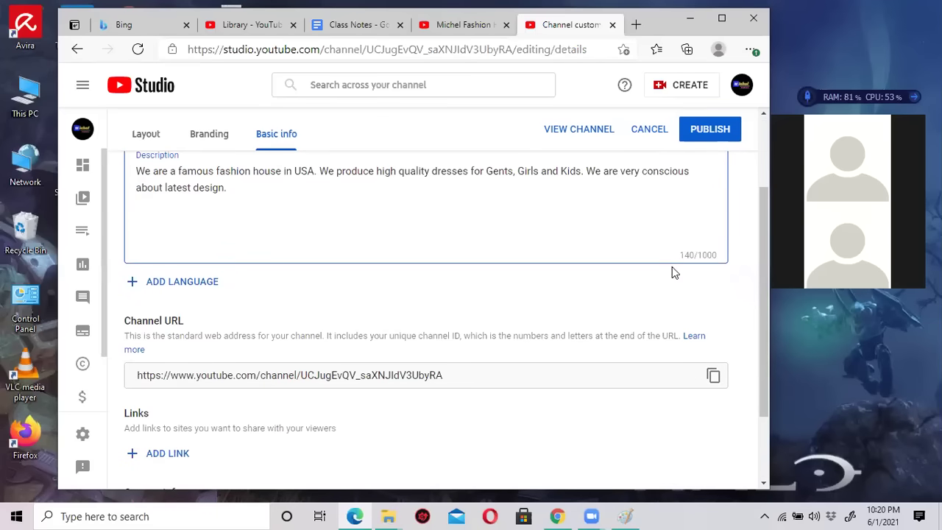
pyautogui.click(714, 256)
pyautogui.tripleClick(715, 256)
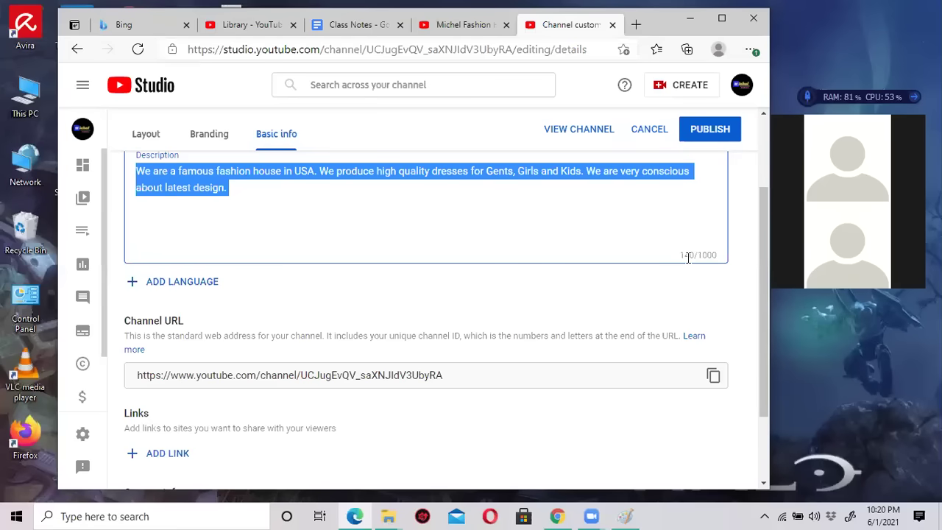
pyautogui.click(502, 195)
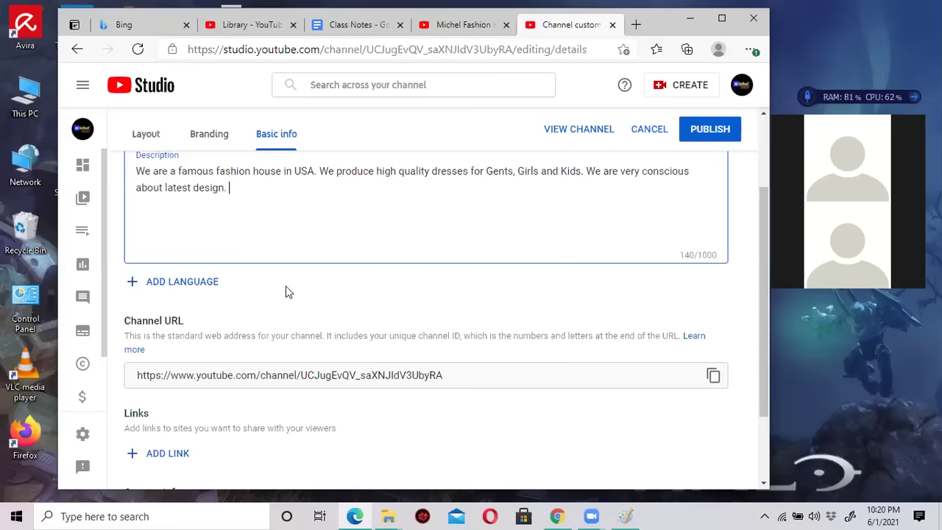
pyautogui.click(185, 284)
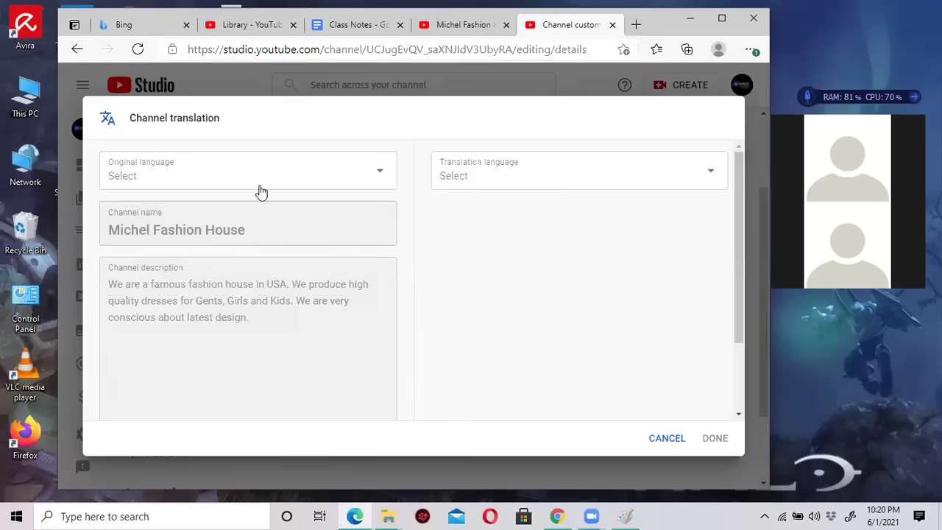
pyautogui.click(351, 191)
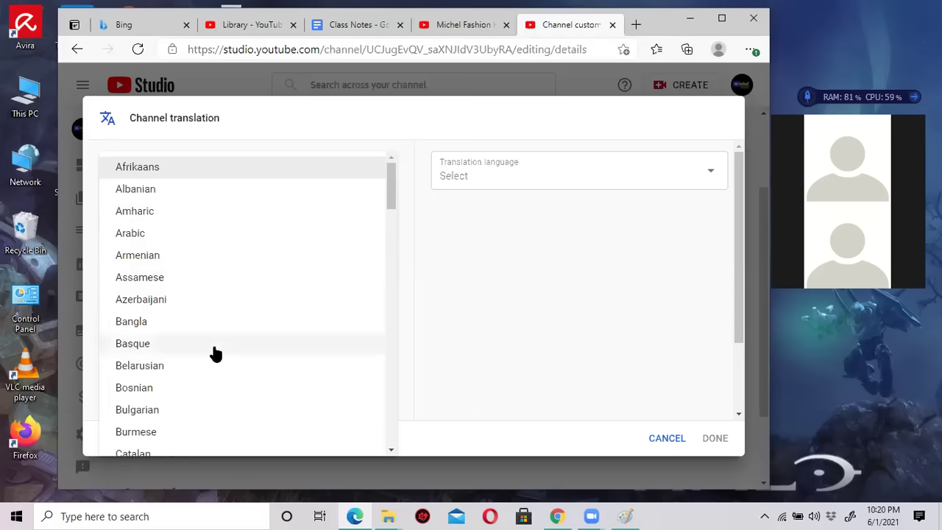
pyautogui.click(665, 445)
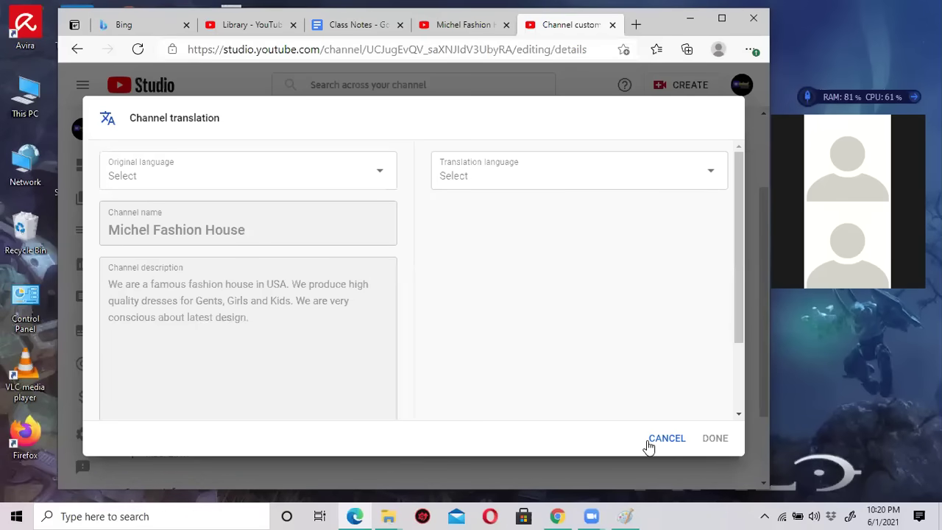
pyautogui.click(595, 181)
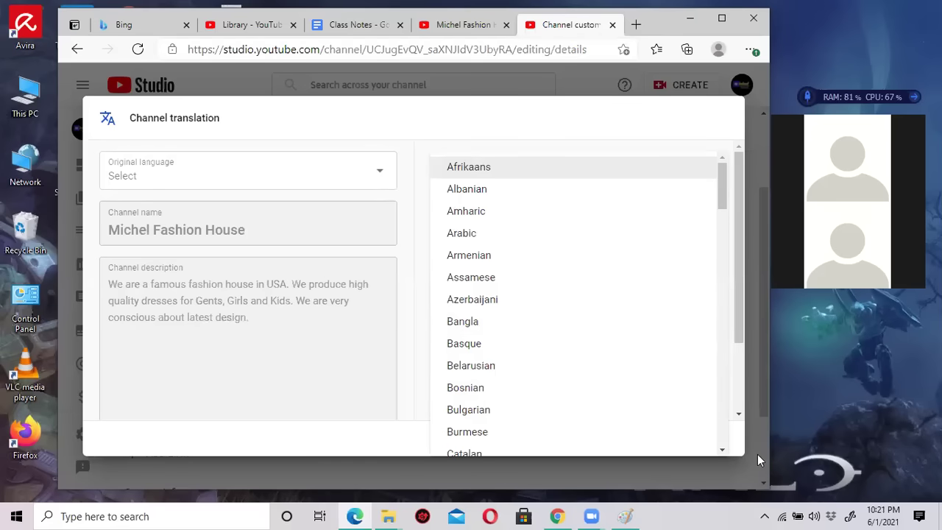
pyautogui.click(237, 80)
pyautogui.click(657, 439)
pyautogui.scroll(-2, 317, 363)
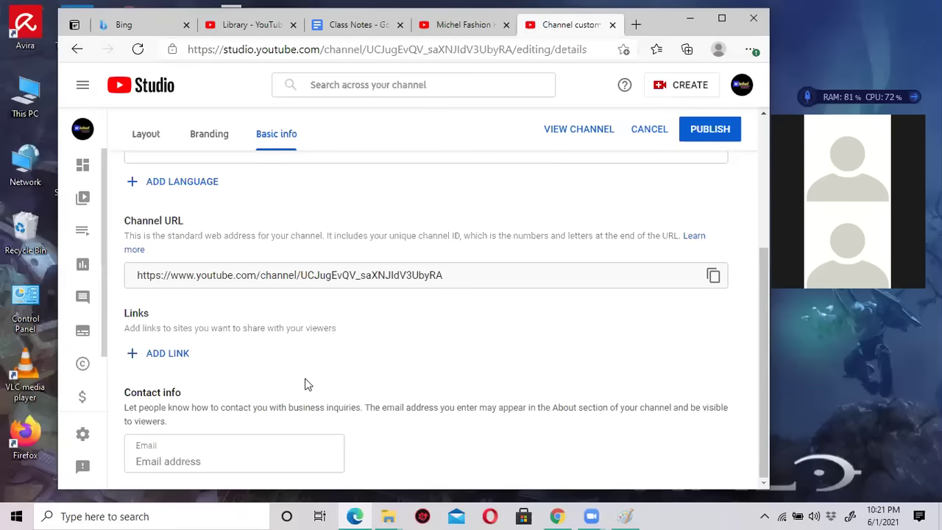
# Add a channel link titled 'Website', leaving its URL field blank.
pyautogui.click(274, 280)
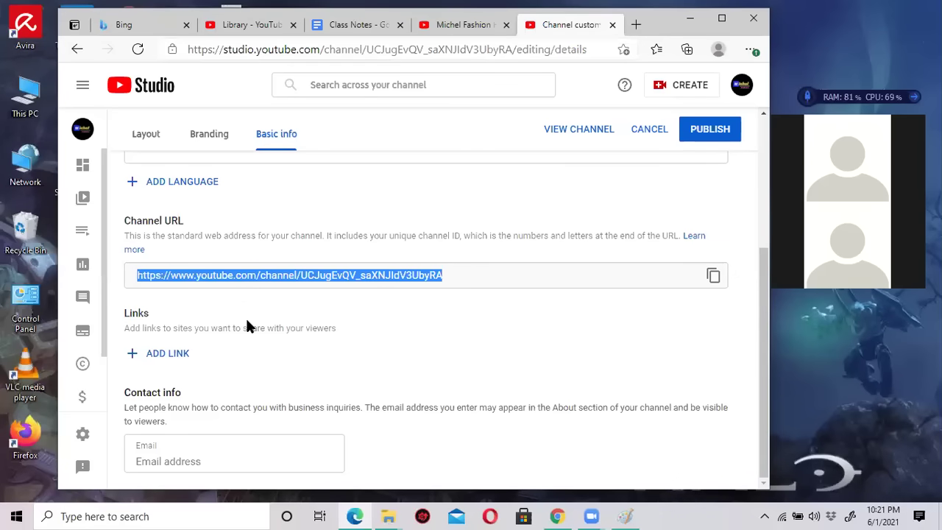
pyautogui.click(168, 354)
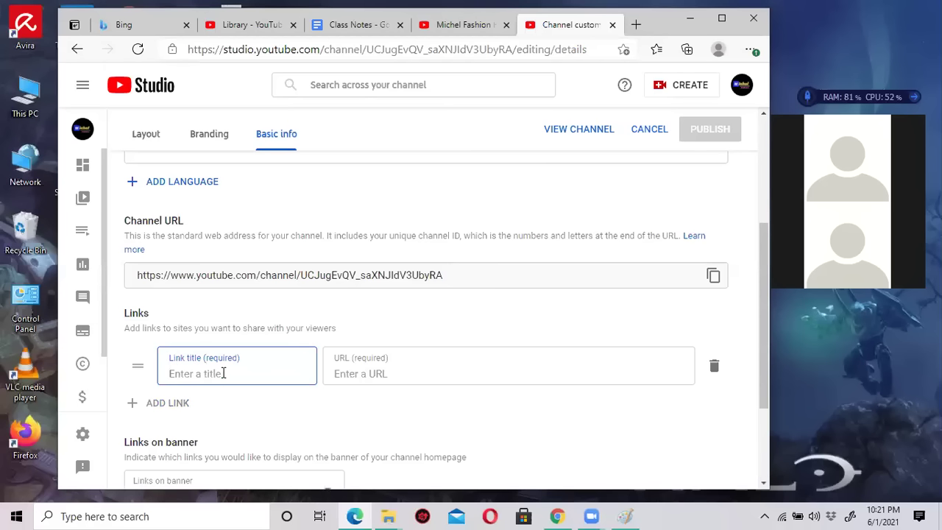
pyautogui.write('Website')
pyautogui.click(392, 374)
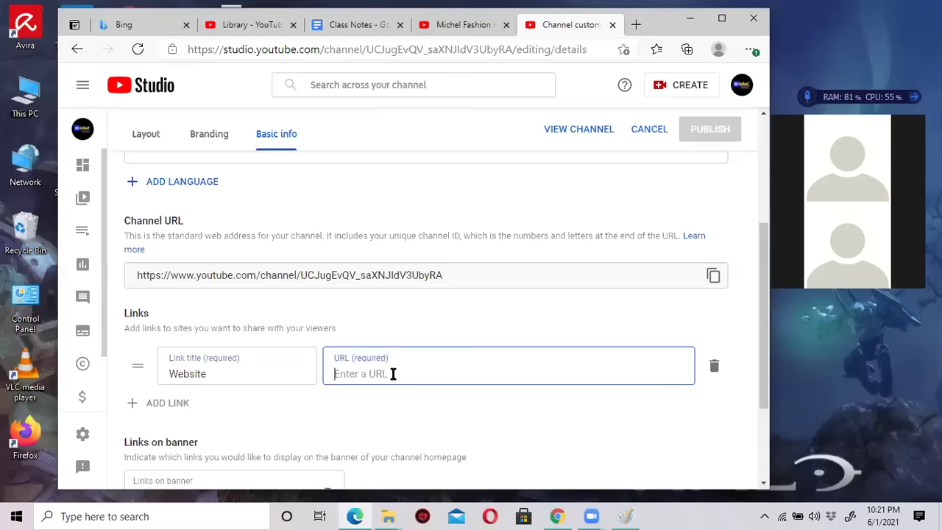
pyautogui.write('www')
pyautogui.press('BackSpace')
pyautogui.press('BackSpace')
pyautogui.press('BackSpace')
# Visit michelfashion.com in a new Edge tab.
pyautogui.click(638, 25)
pyautogui.write('ou')
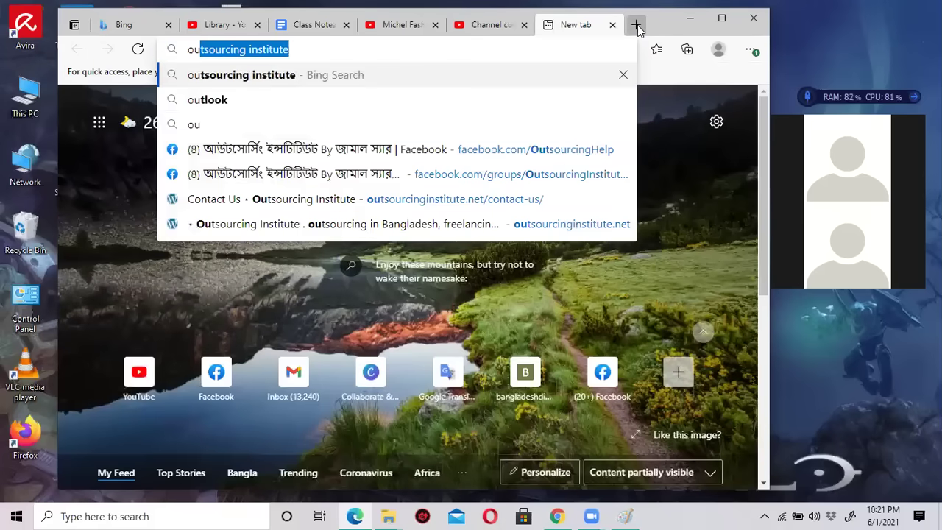
pyautogui.press('BackSpace')
pyautogui.press('BackSpace')
pyautogui.press('BackSpace')
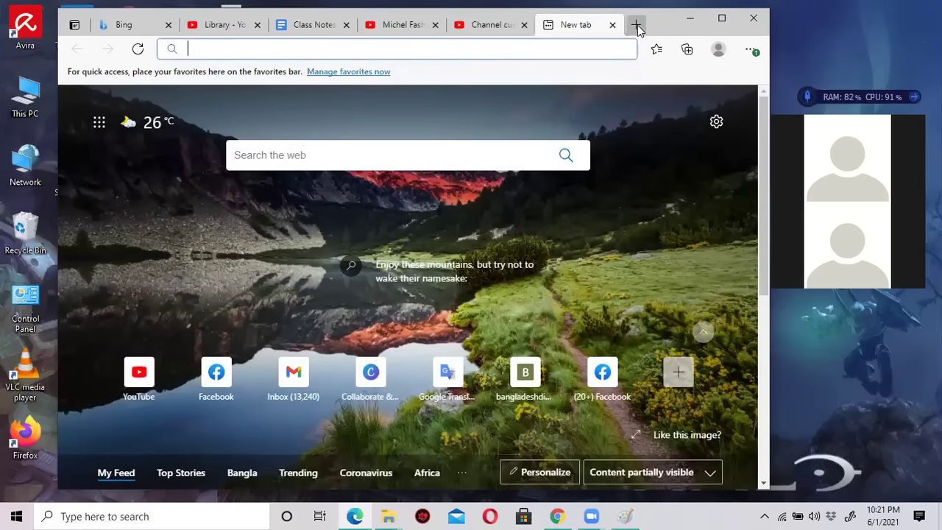
pyautogui.write('michel')
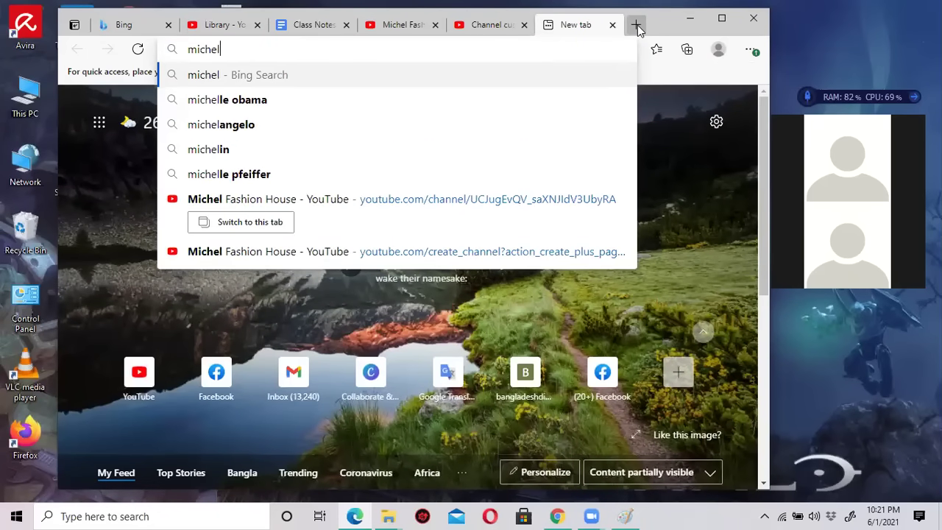
pyautogui.write('fashioncom')
pyautogui.press('BackSpace')
pyautogui.press('BackSpace')
pyautogui.press('BackSpace')
pyautogui.write('.com')
pyautogui.press('Return')
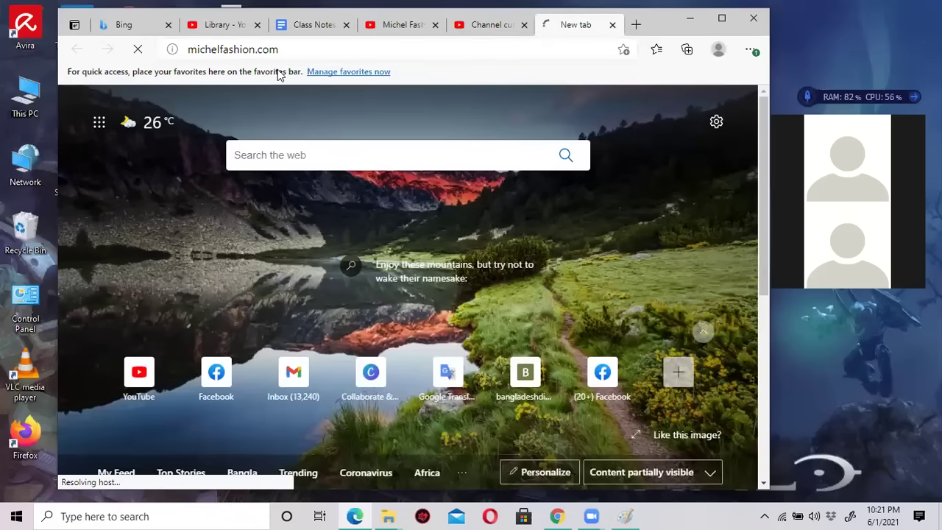
# Try the address michelfashionhouse.com instead.
pyautogui.click(260, 51)
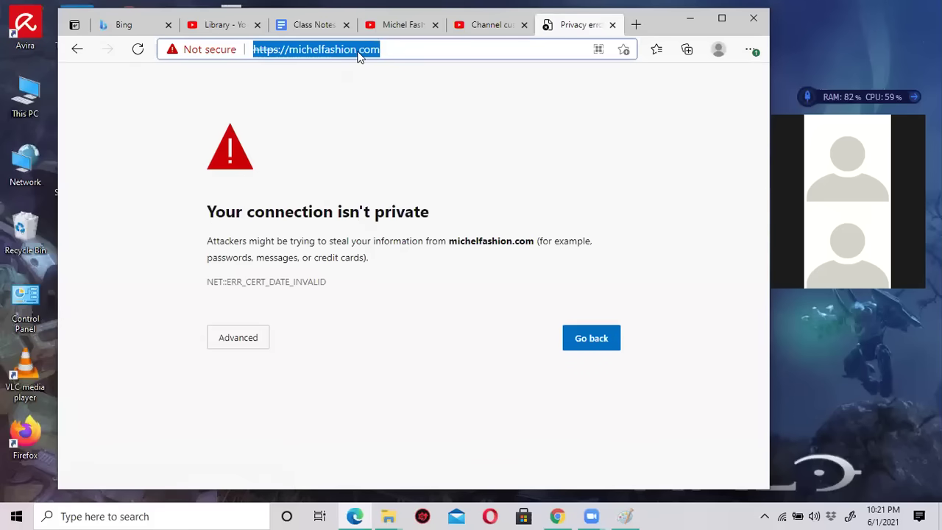
pyautogui.click(332, 50)
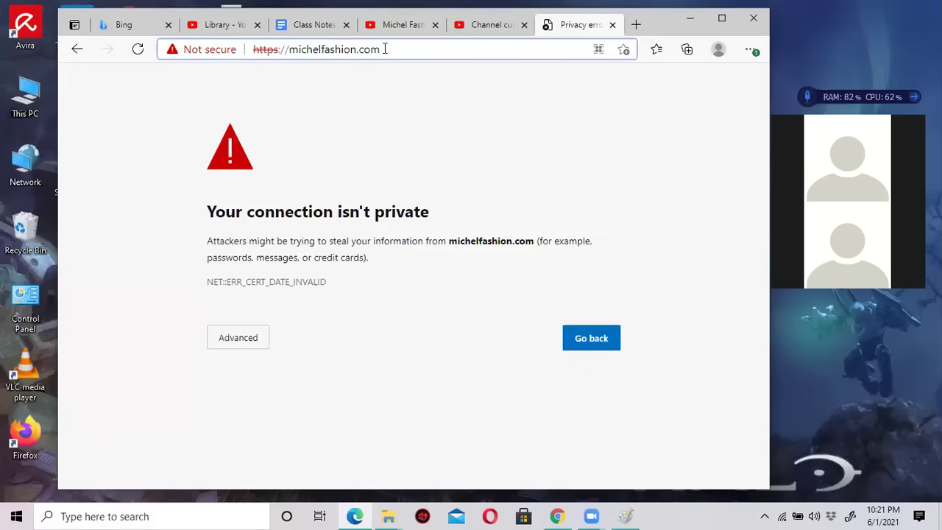
pyautogui.tripleClick(381, 50)
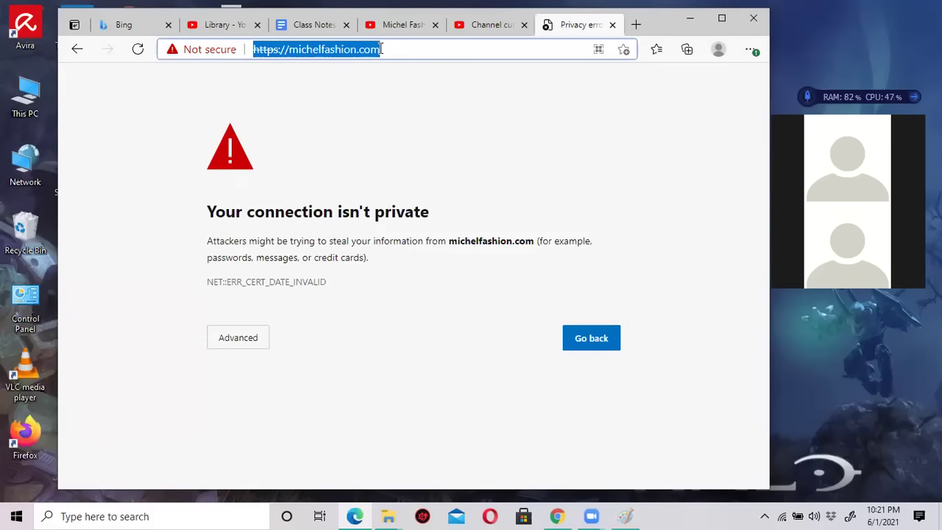
pyautogui.write('michelfashio')
pyautogui.press('BackSpace')
pyautogui.press('BackSpace')
pyautogui.press('BackSpace')
pyautogui.press('BackSpace')
pyautogui.write('shionhouse.com')
pyautogui.press('Return')
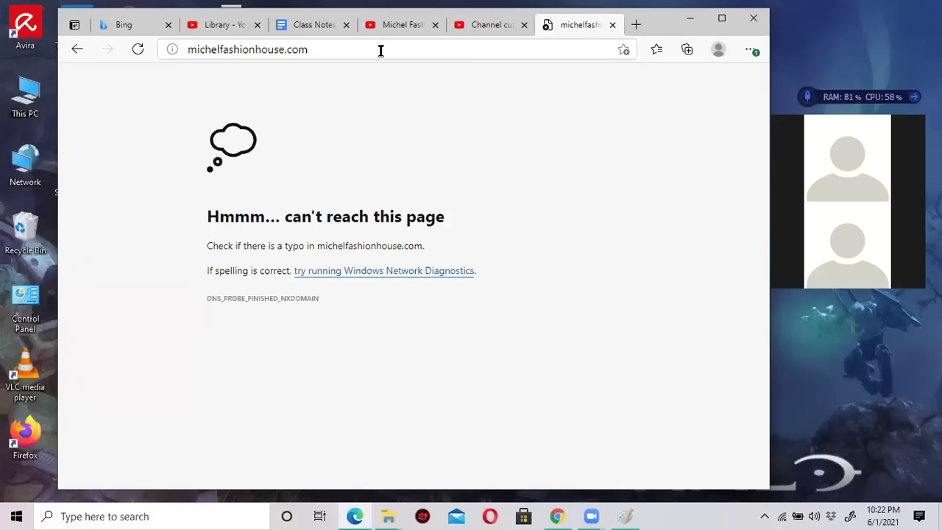
# Search Bing for google, begin a new 'mi' query, and return to Channel customization.
pyautogui.click(380, 50)
pyautogui.write('g')
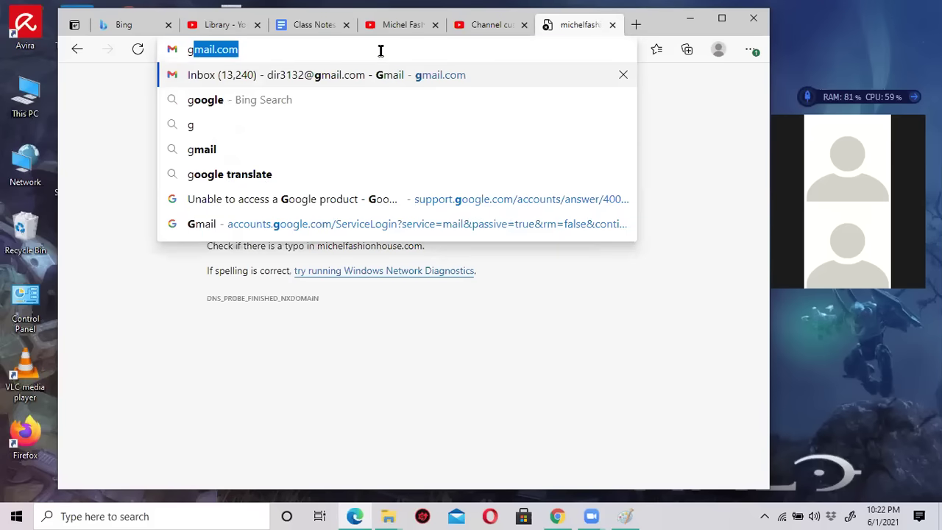
pyautogui.write('oo')
pyautogui.press('Return')
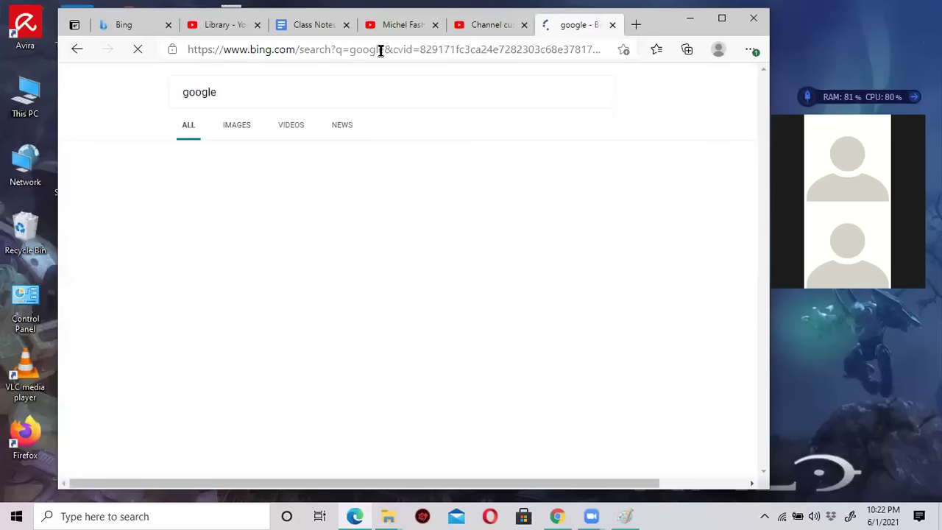
pyautogui.click(284, 189)
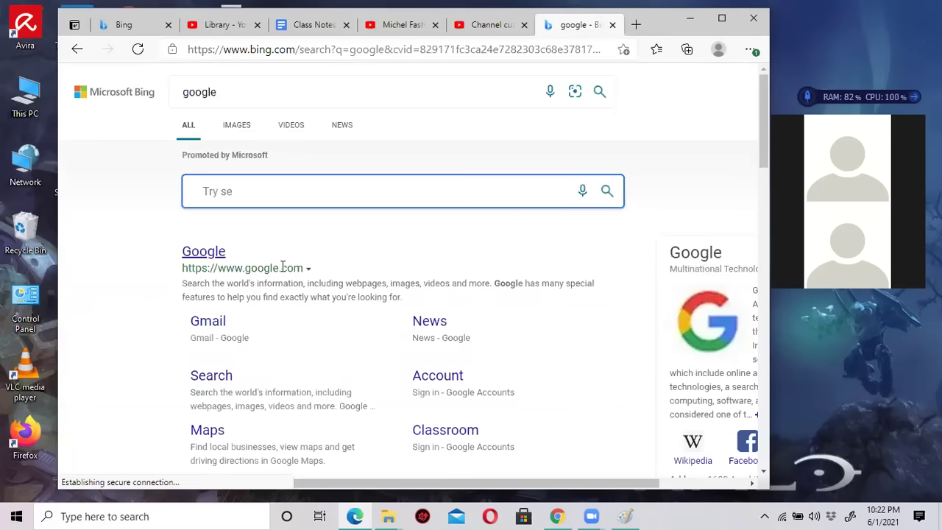
pyautogui.click(327, 92)
pyautogui.write('mi')
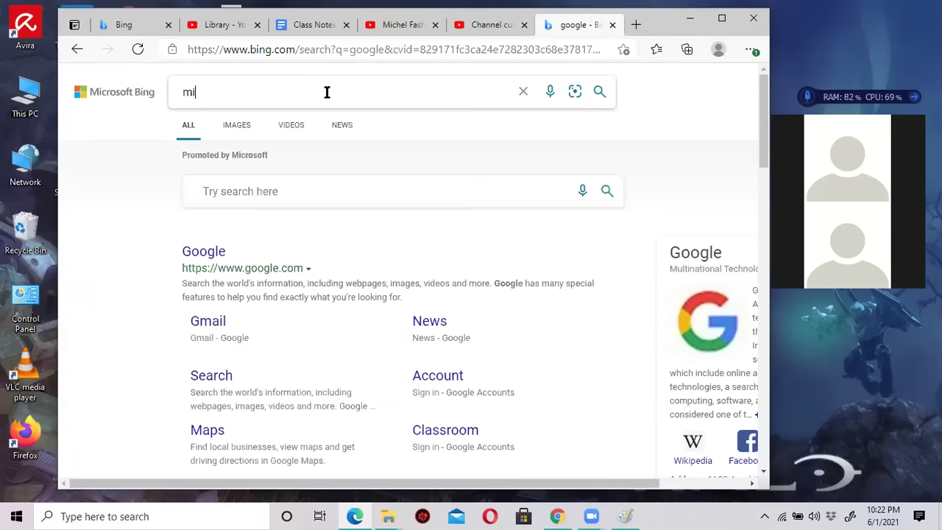
pyautogui.click(492, 33)
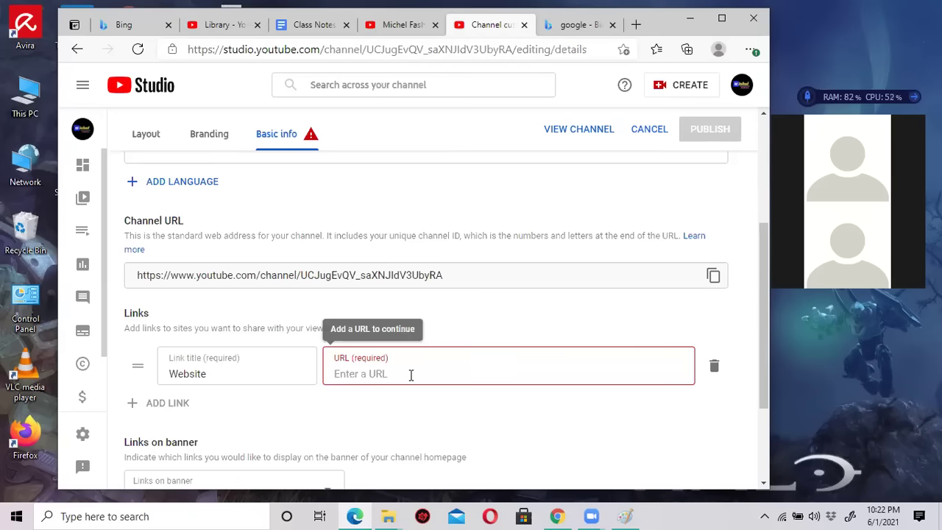
pyautogui.write('http')
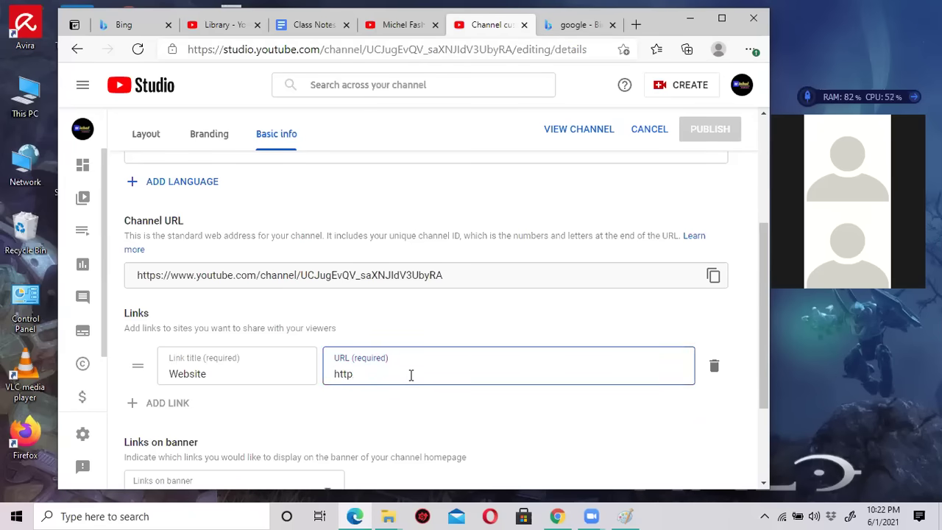
pyautogui.write('://www.michelfashion.com')
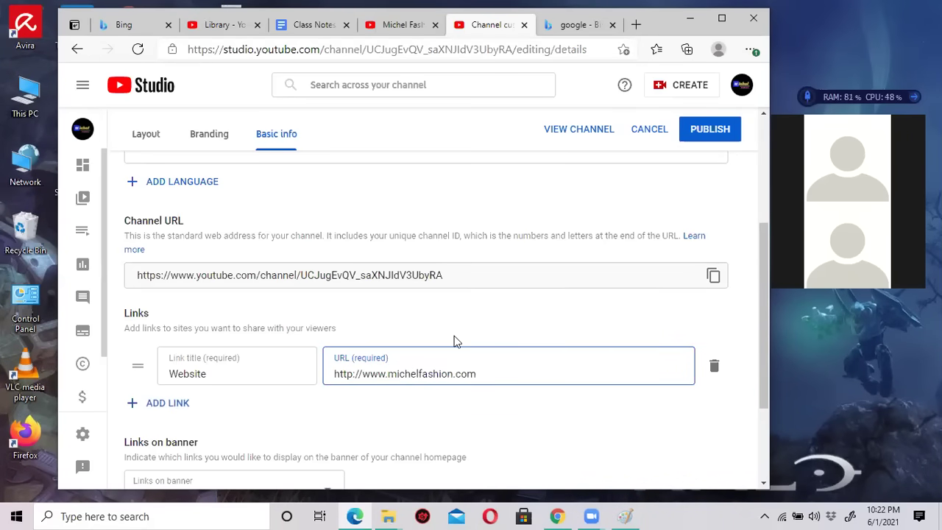
pyautogui.scroll(-1, 455, 339)
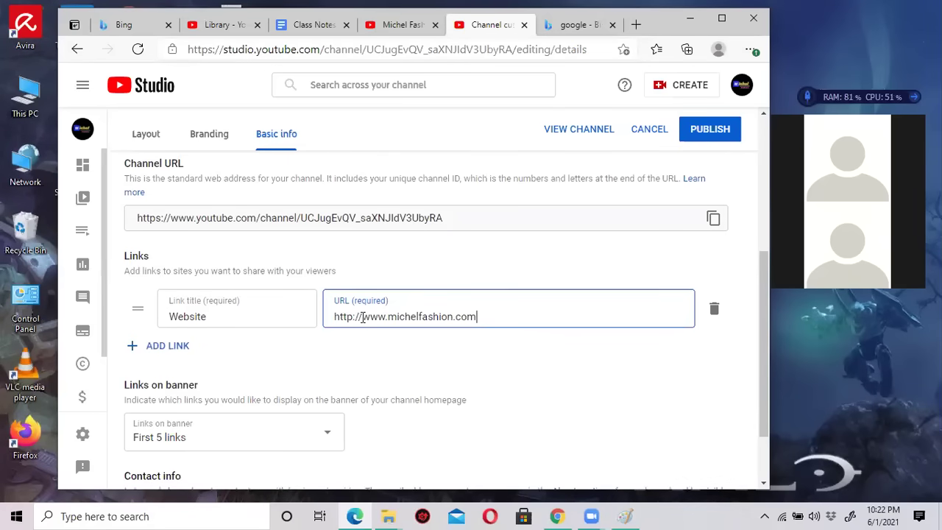
pyautogui.moveTo(363, 316); pyautogui.dragTo(505, 317)
pyautogui.click(484, 316)
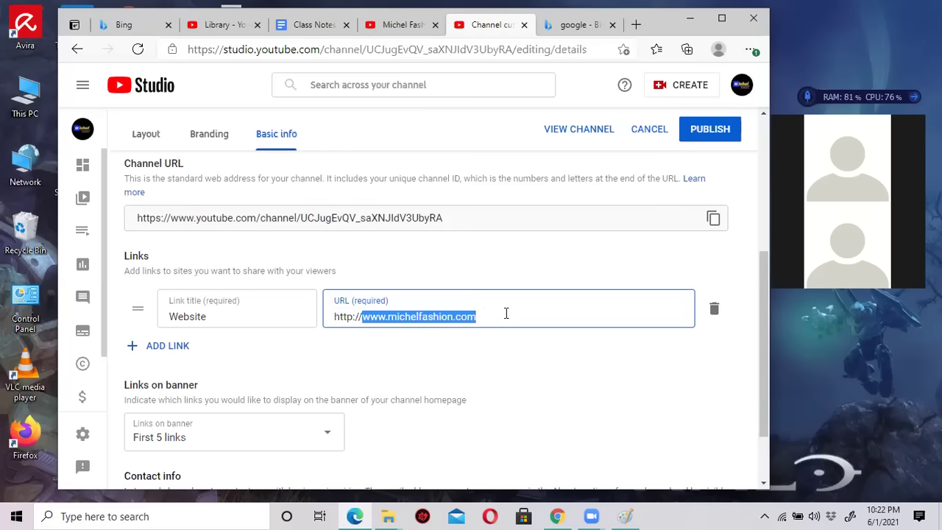
pyautogui.scroll(-1, 332, 317)
pyautogui.click(172, 290)
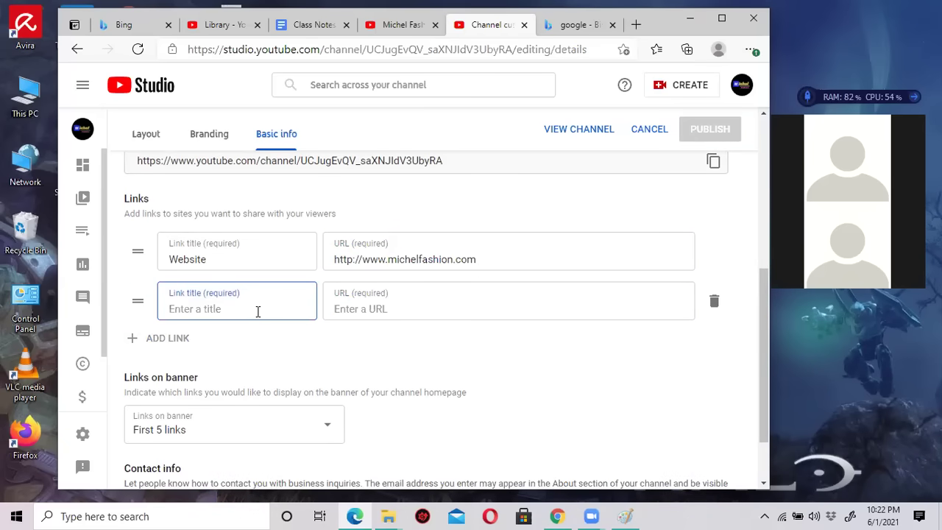
pyautogui.write('FAceb')
pyautogui.press('BackSpace')
pyautogui.press('BackSpace')
pyautogui.press('BackSpace')
pyautogui.write('ebook')
pyautogui.press('Tab')
pyautogui.write('h')
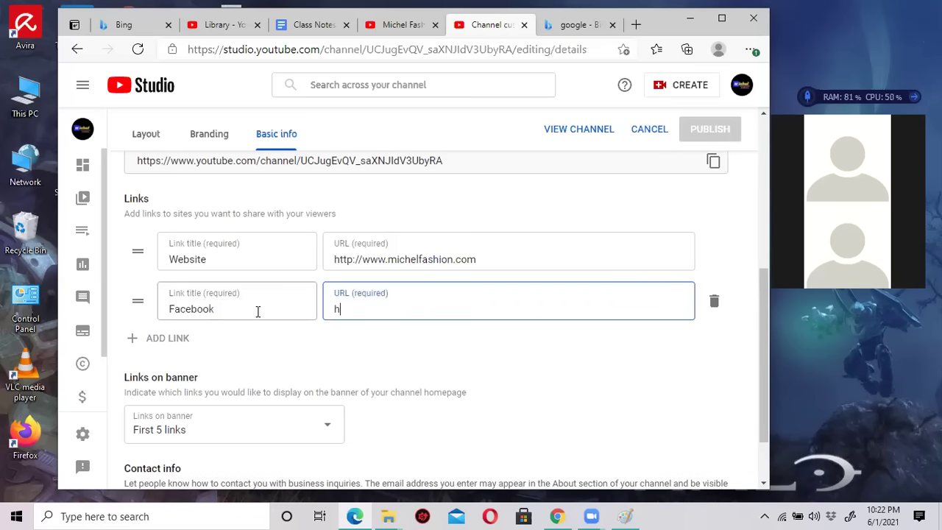
pyautogui.write('ttp://')
# Change both the Website and Facebook URLs to use https.
pyautogui.click(352, 260)
pyautogui.write('s')
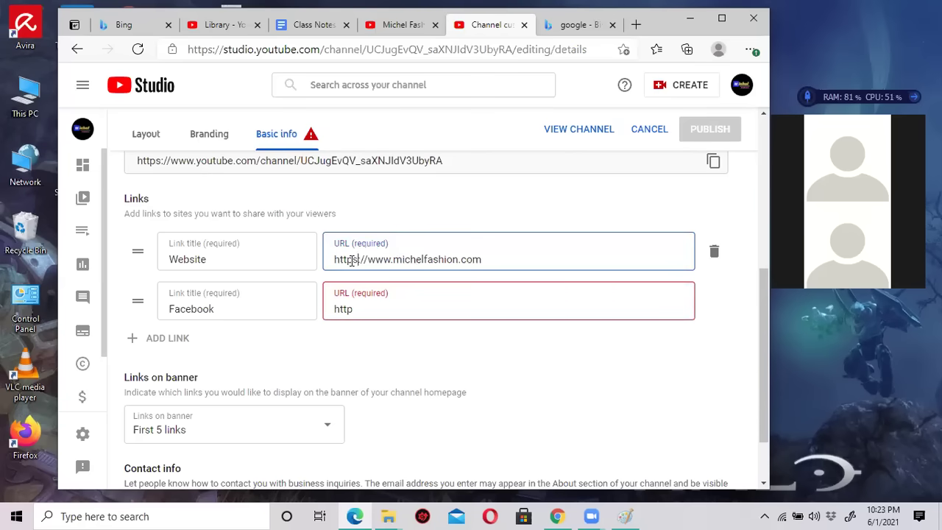
pyautogui.click(356, 310)
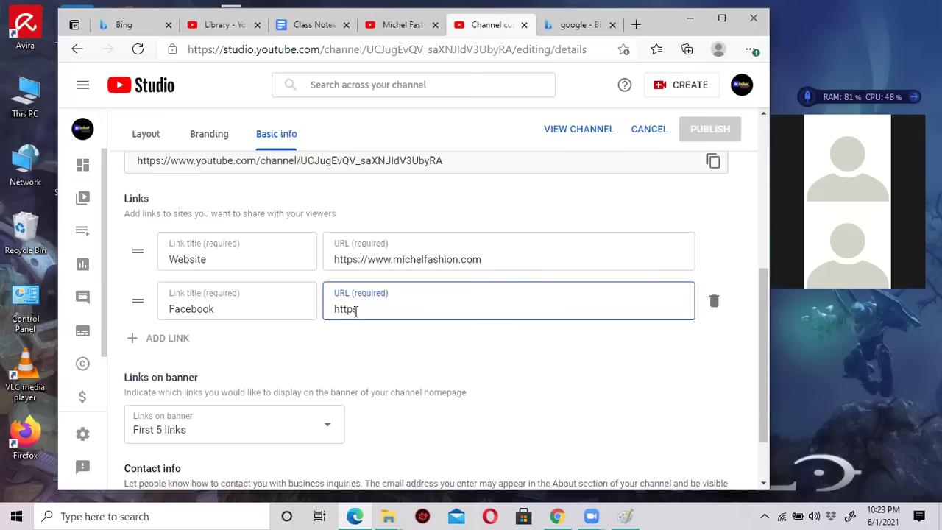
pyautogui.write('s://')
# Open facebook.com/OutsourcingHelp in a new tab and copy its page address.
pyautogui.click(637, 25)
pyautogui.write('fa')
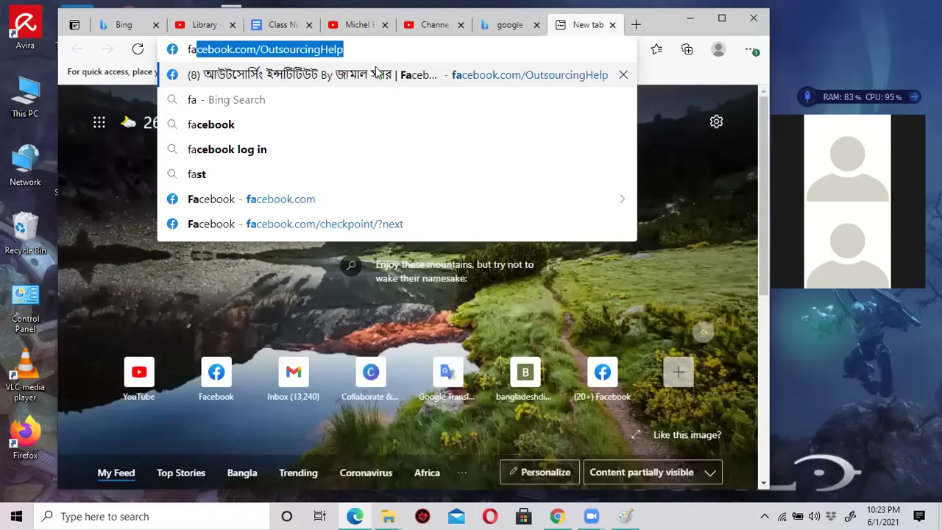
pyautogui.press('Return')
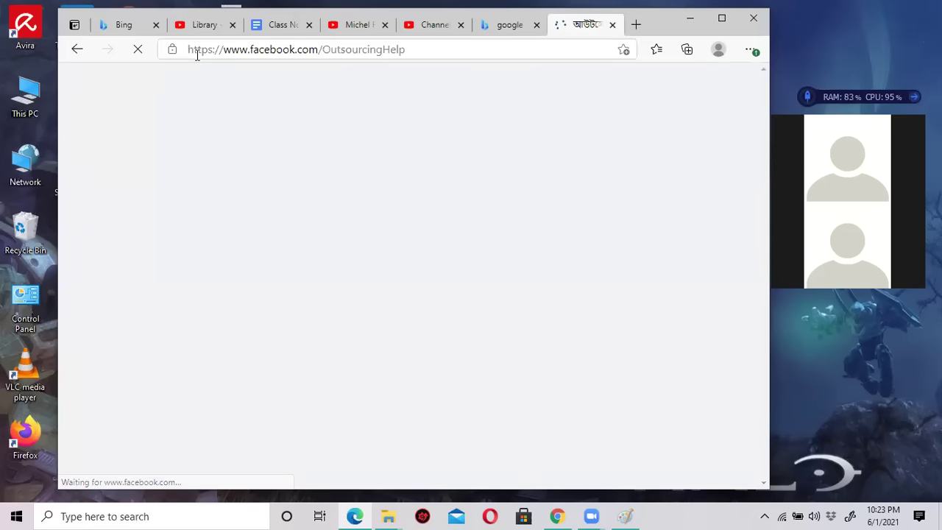
pyautogui.click(263, 50)
pyautogui.rightClick(263, 50)
pyautogui.click(307, 163)
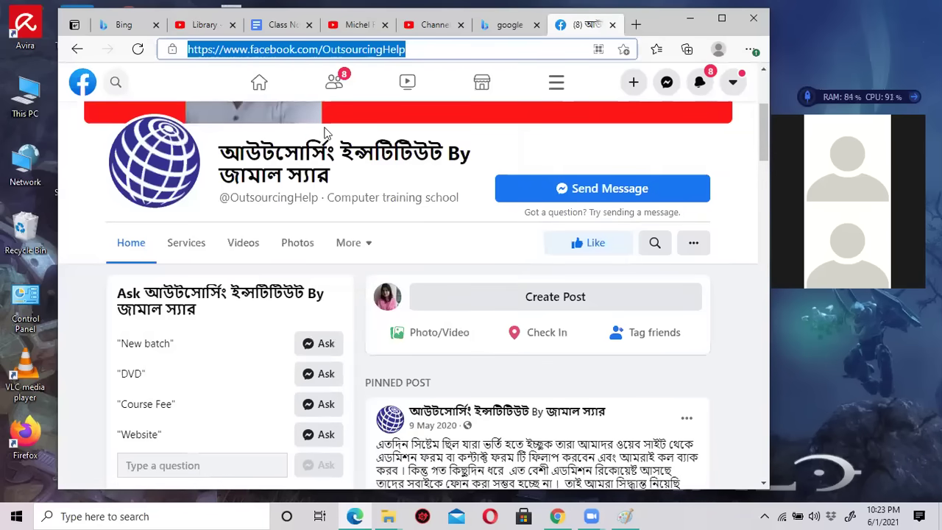
pyautogui.click(274, 26)
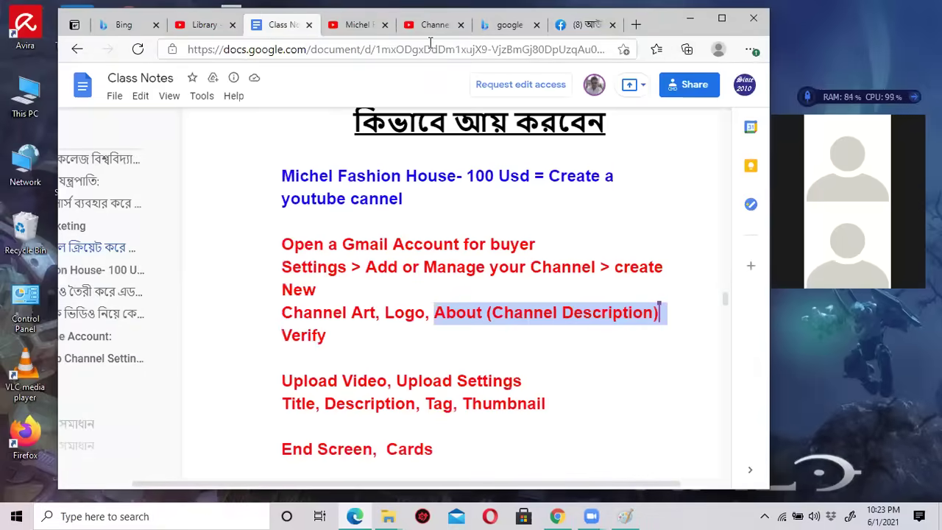
pyautogui.click(437, 26)
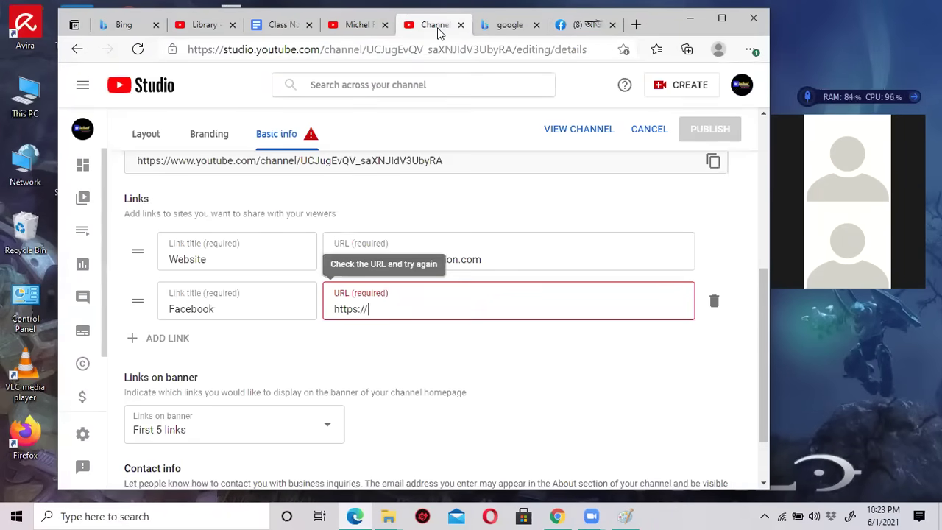
pyautogui.tripleClick(374, 309)
pyautogui.rightClick(384, 322)
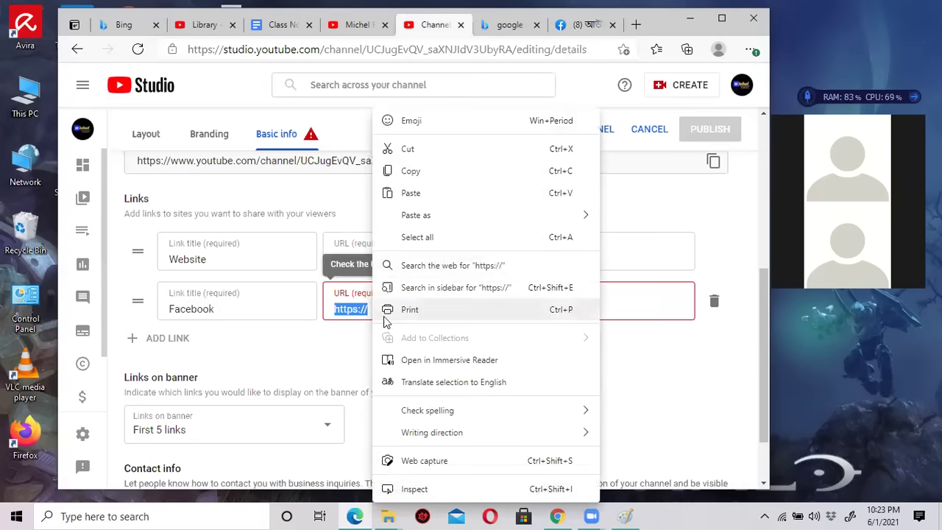
pyautogui.click(410, 193)
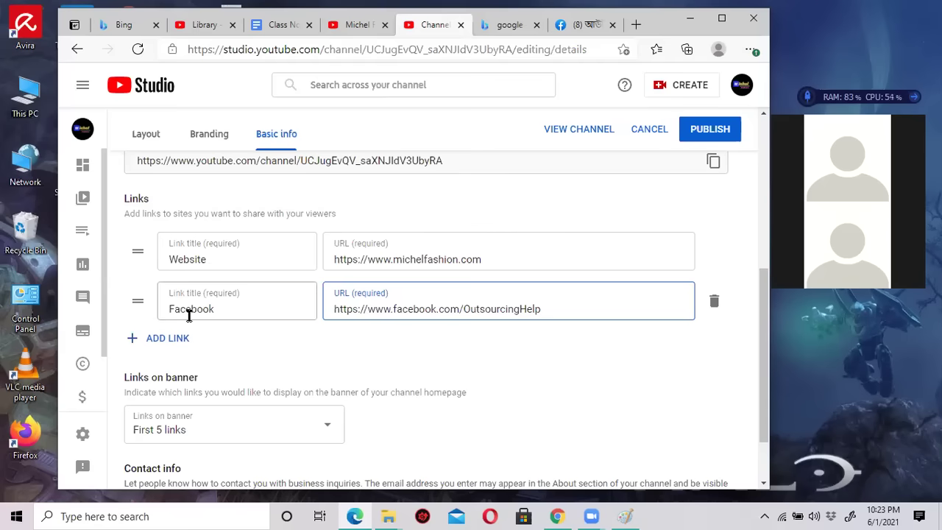
# Add a third link row, typing and then clearing the title 'Instagram'.
pyautogui.click(173, 343)
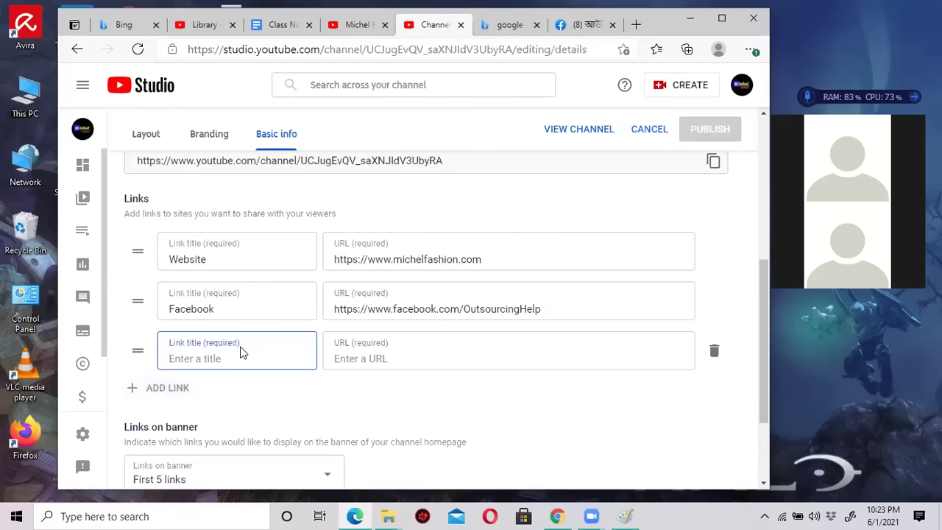
pyautogui.write('Instagram')
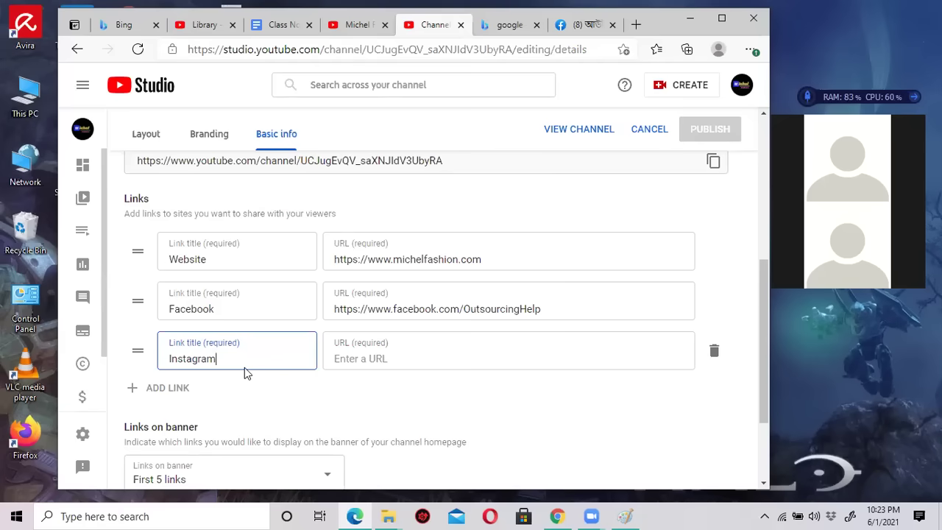
pyautogui.press('BackSpace')
pyautogui.press('BackSpace')
pyautogui.press('BackSpace')
pyautogui.press('BackSpace')
pyautogui.press('BackSpace')
pyautogui.press('BackSpace')
pyautogui.press('BackSpace')
pyautogui.press('BackSpace')
pyautogui.scroll(-1, 296, 298)
pyautogui.press('BackSpace')
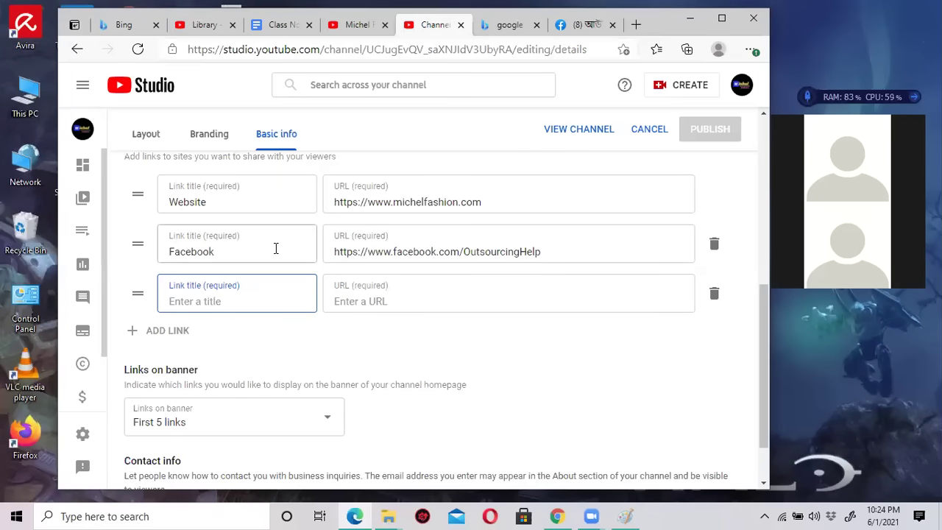
pyautogui.scroll(-1, 286, 276)
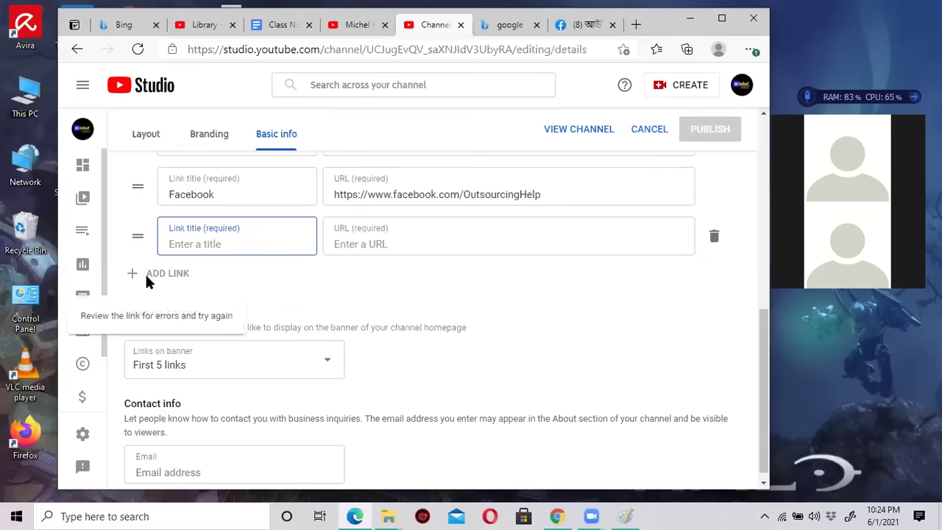
pyautogui.scroll(1, 339, 268)
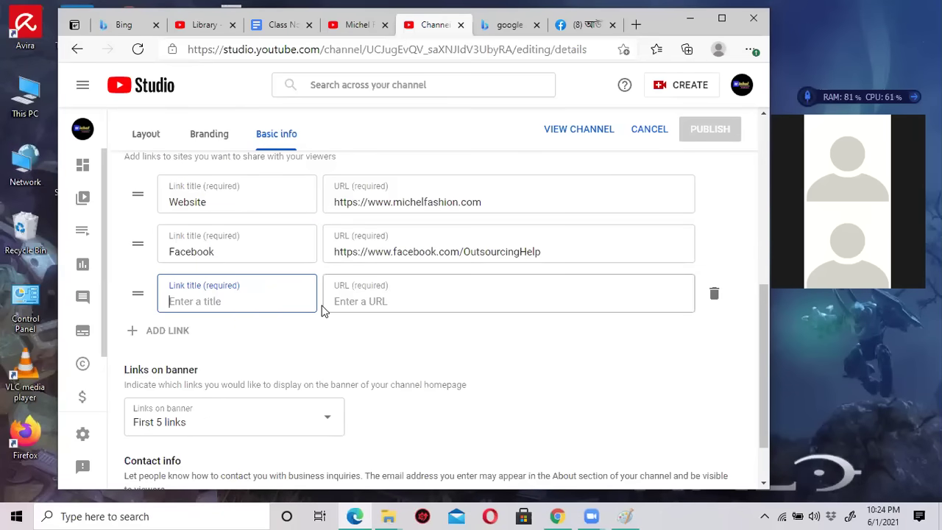
pyautogui.scroll(-1, 313, 307)
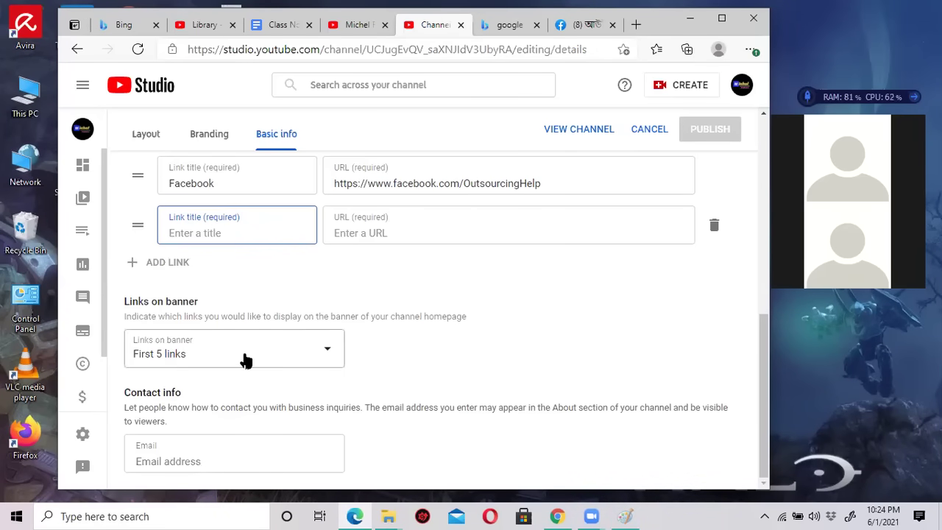
# Show the First 5 links on the banner and fill the contact email with a saved address.
pyautogui.click(317, 354)
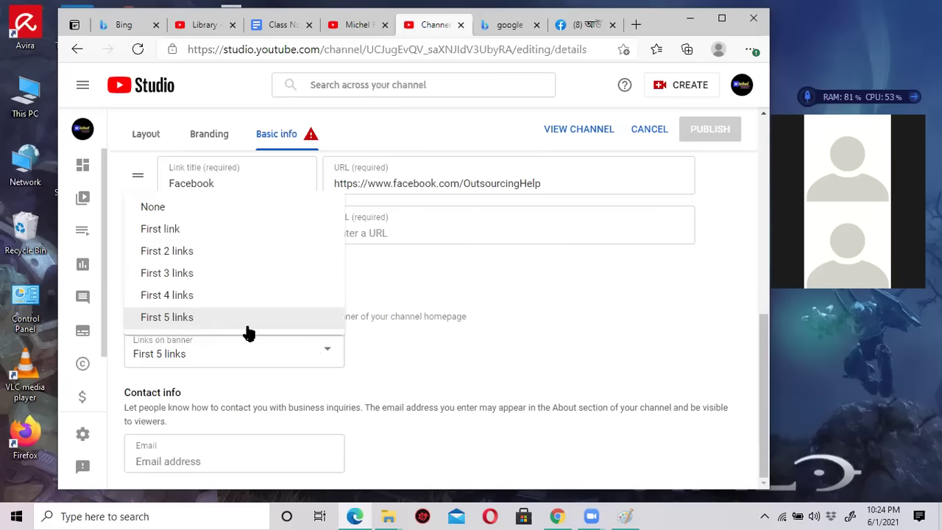
pyautogui.click(193, 319)
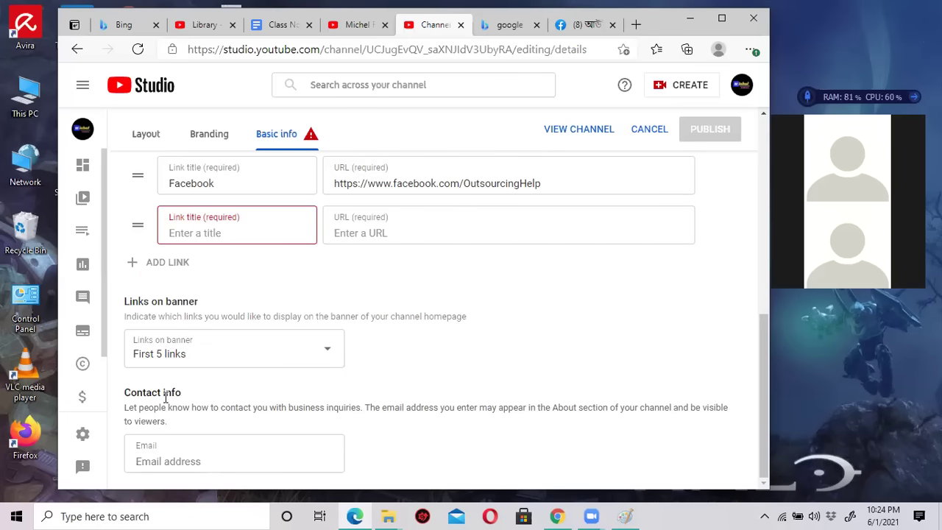
pyautogui.click(218, 463)
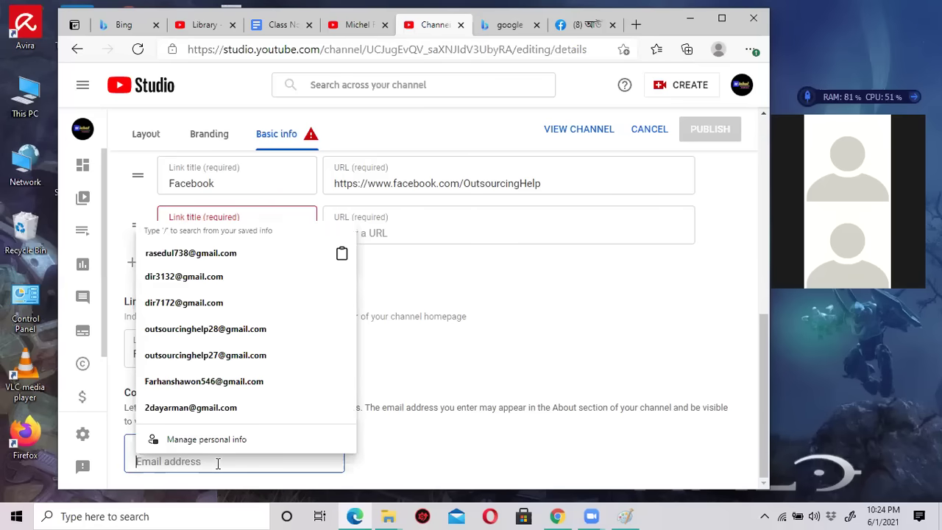
pyautogui.click(213, 278)
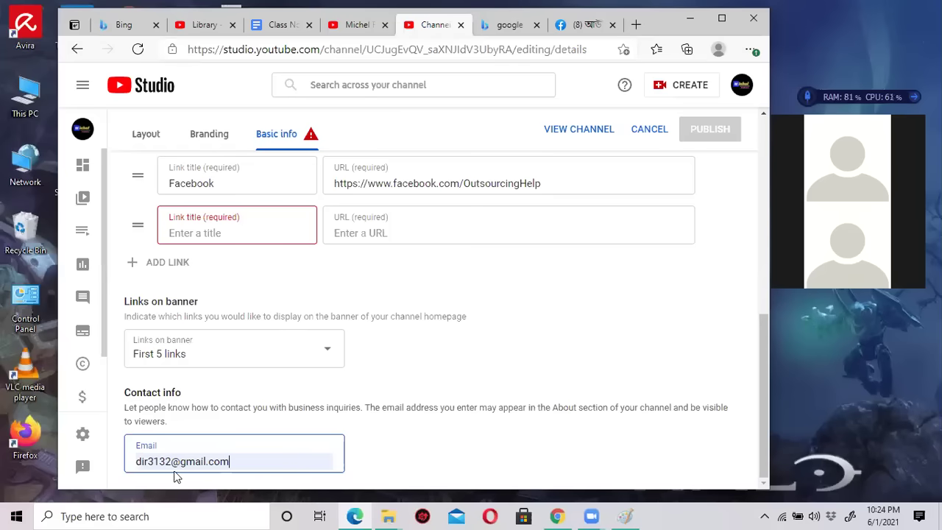
# Delete the empty third link row, publish the basic info changes, and view the channel page.
pyautogui.scroll(10, 571, 345)
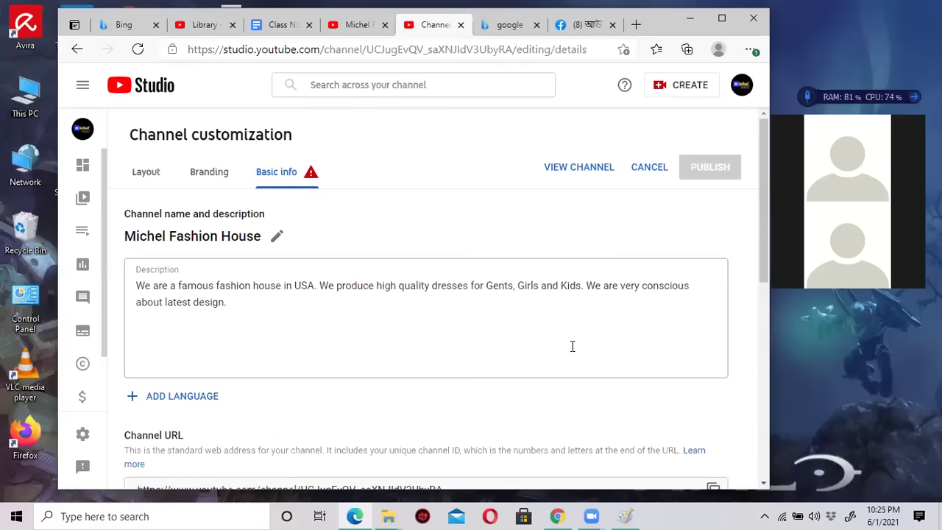
pyautogui.click(361, 319)
pyautogui.scroll(-5, 360, 317)
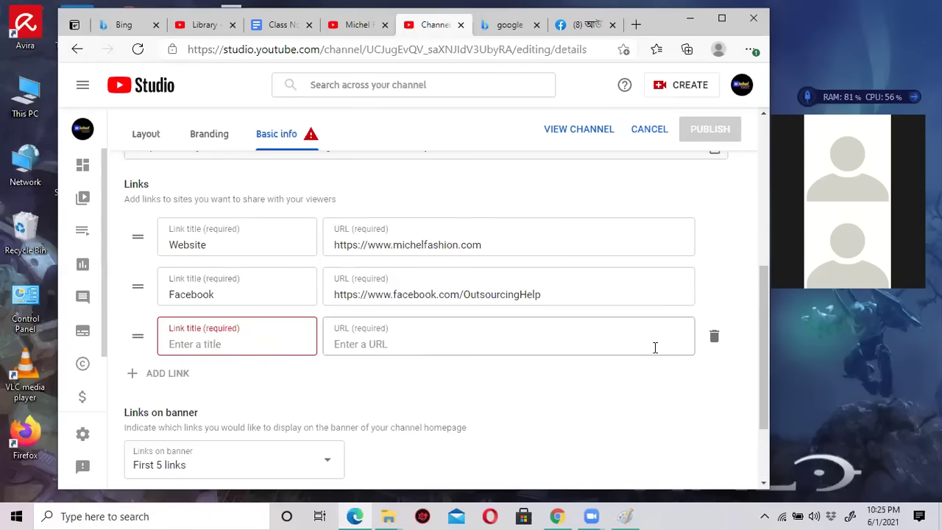
pyautogui.click(713, 337)
pyautogui.scroll(5, 595, 346)
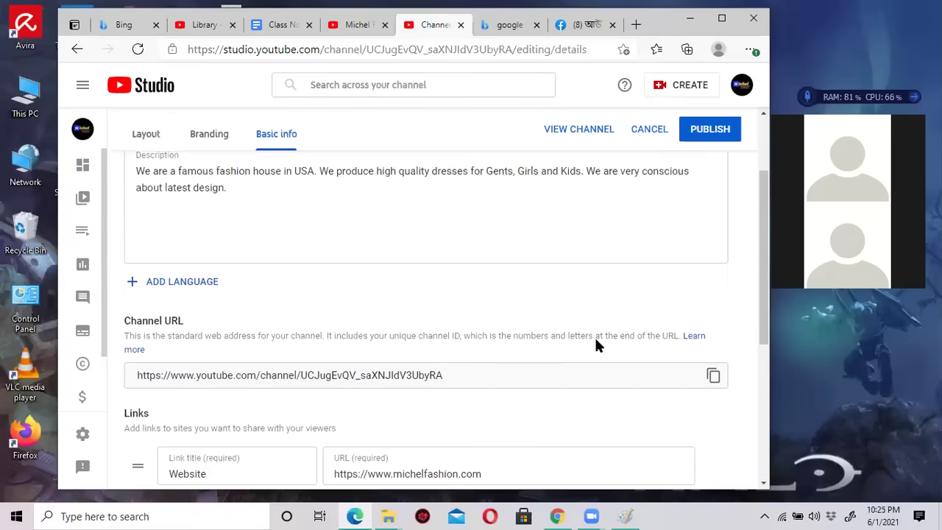
pyautogui.click(703, 170)
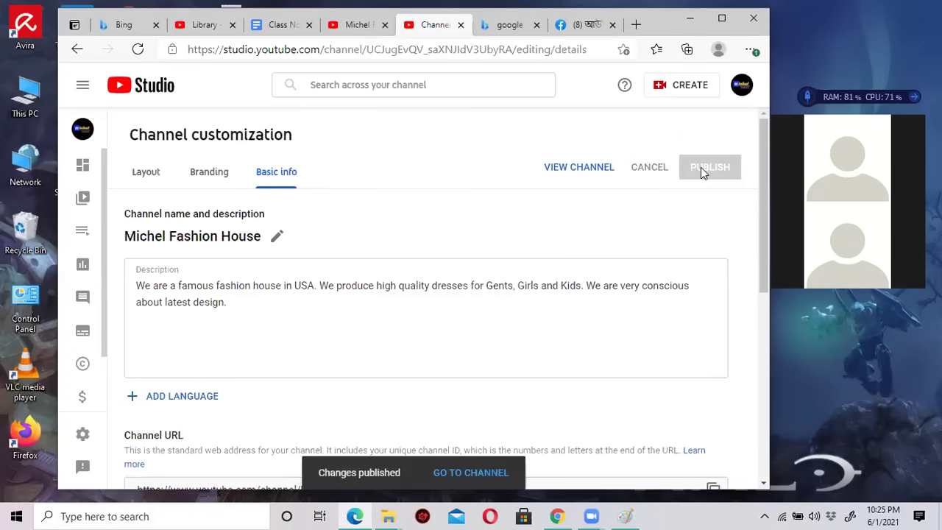
pyautogui.click(359, 26)
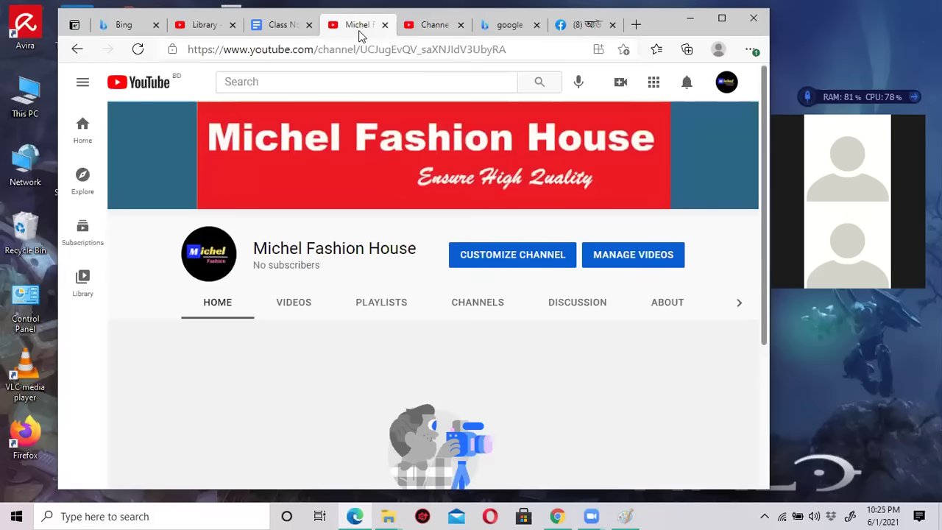
# Reload the Michel Fashion House channel page and open its About tab.
pyautogui.click(138, 49)
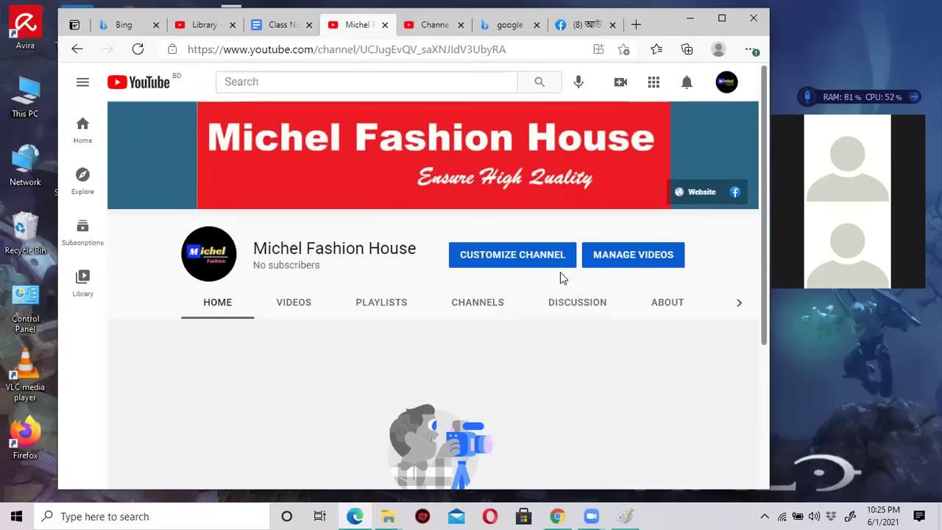
pyautogui.scroll(-1, 561, 271)
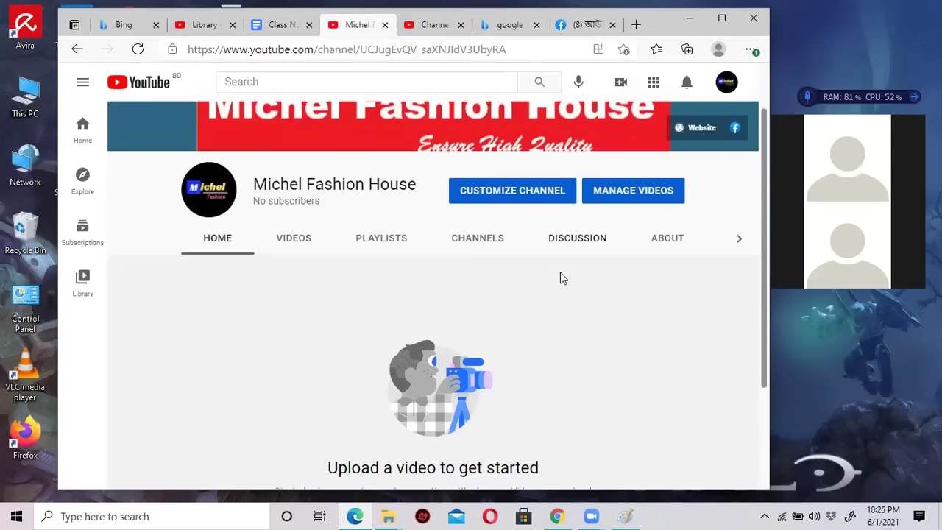
pyautogui.click(666, 239)
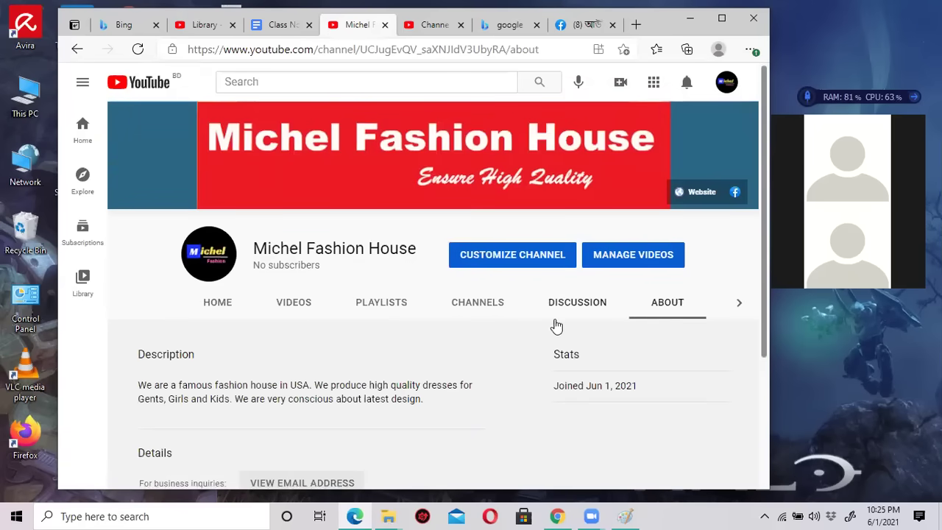
# Reveal the business inquiries email on the About page and maximize the browser window.
pyautogui.scroll(-2, 662, 309)
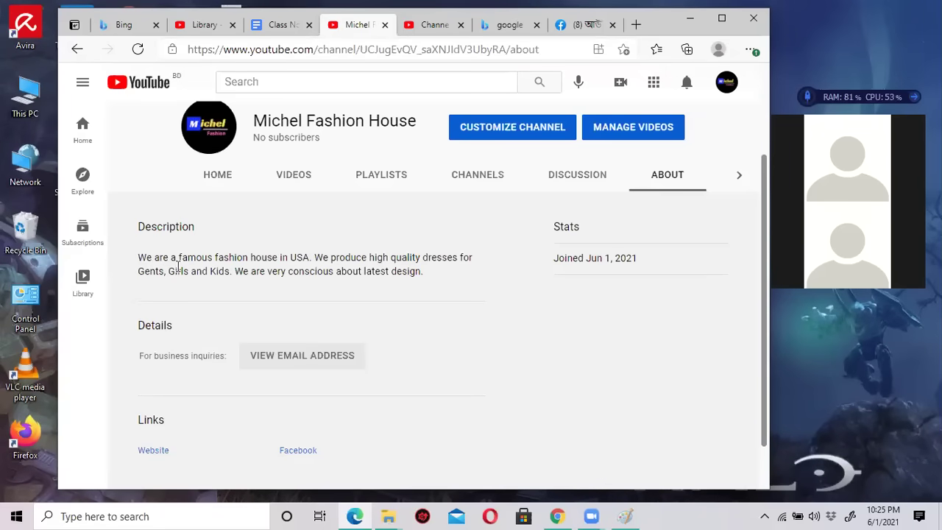
pyautogui.scroll(-1, 229, 315)
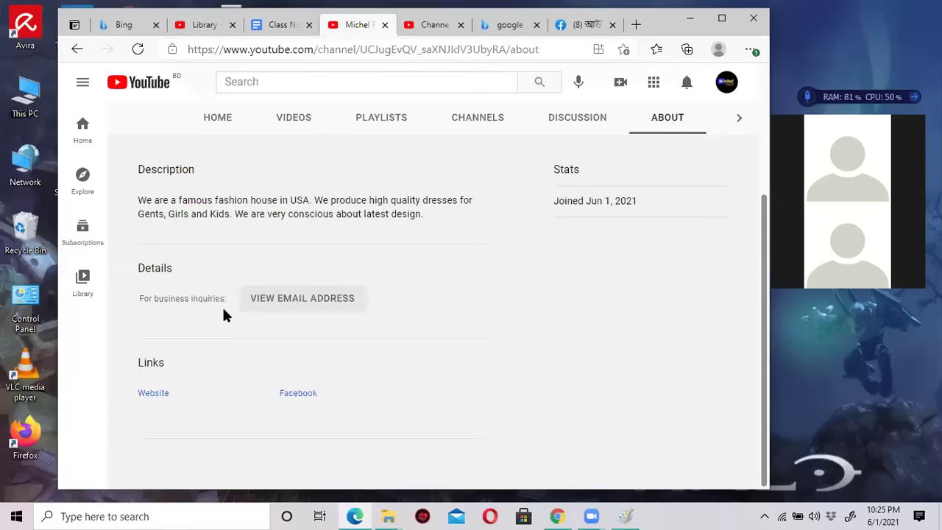
pyautogui.click(297, 306)
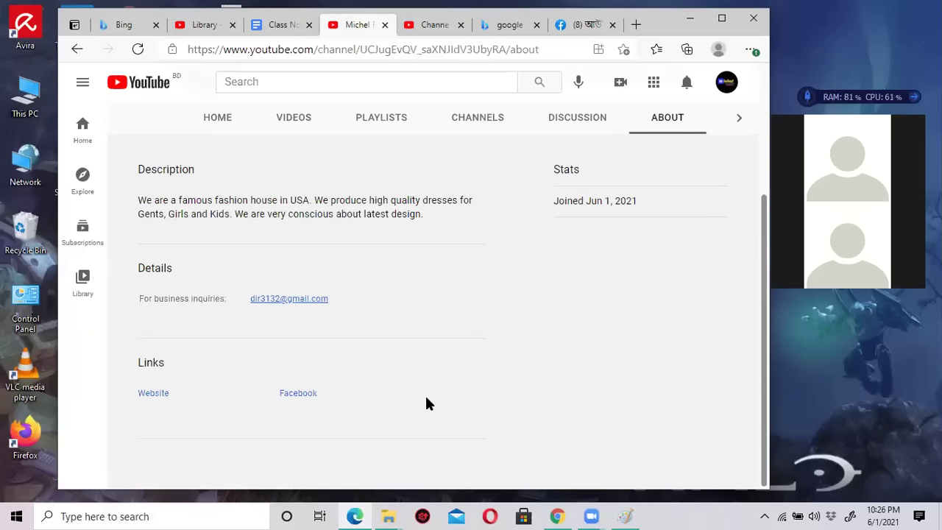
pyautogui.hotkey('ctrl', '+')
pyautogui.hotkey('ctrl', '+')
pyautogui.hotkey('ctrl', '+')
pyautogui.hotkey('ctrl', '+')
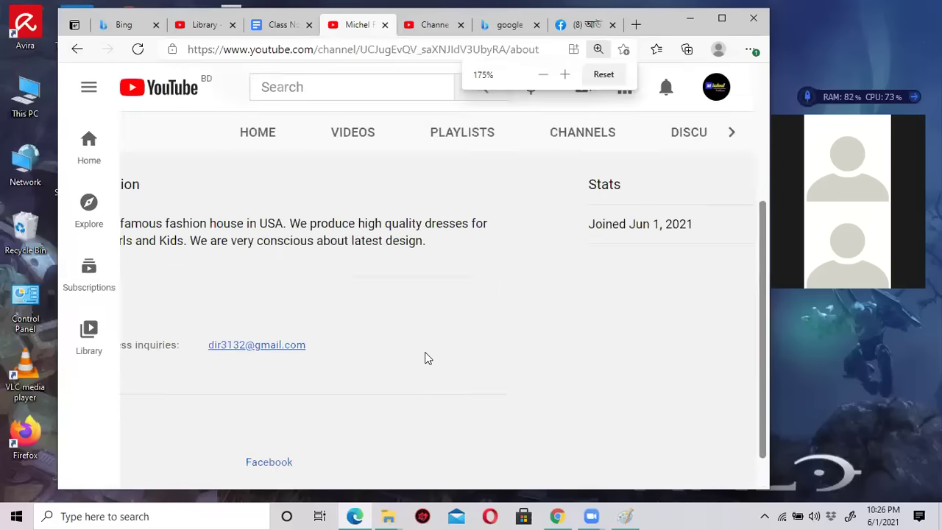
pyautogui.hotkey('ctrl', '-')
pyautogui.hotkey('ctrl', '-')
pyautogui.hotkey('ctrl', '-')
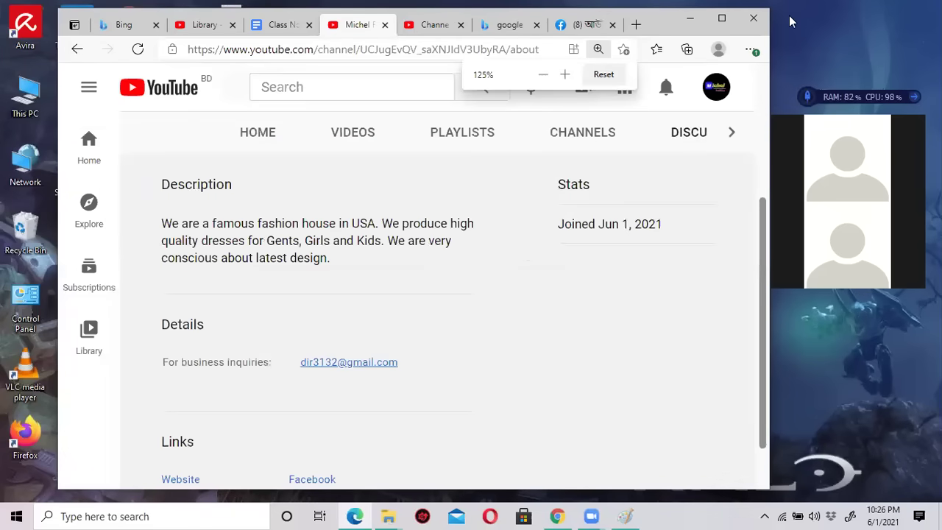
pyautogui.click(723, 18)
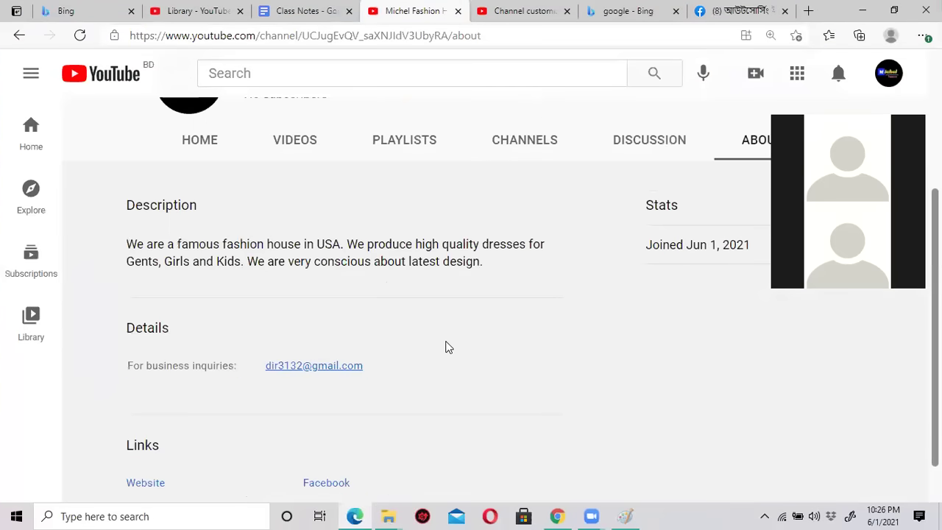
pyautogui.moveTo(443, 369); pyautogui.dragTo(442, 243)
pyautogui.click(444, 370)
pyautogui.scroll(-1, 326, 416)
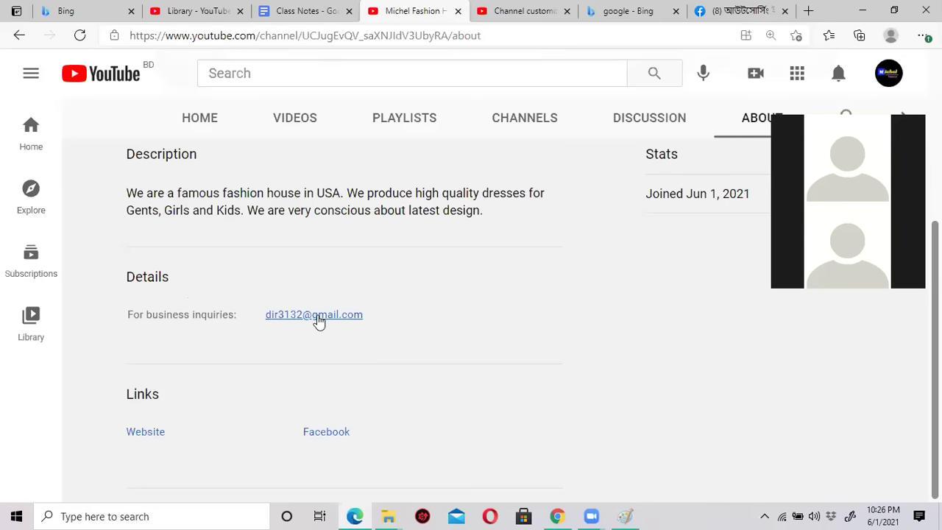
pyautogui.scroll(2, 338, 310)
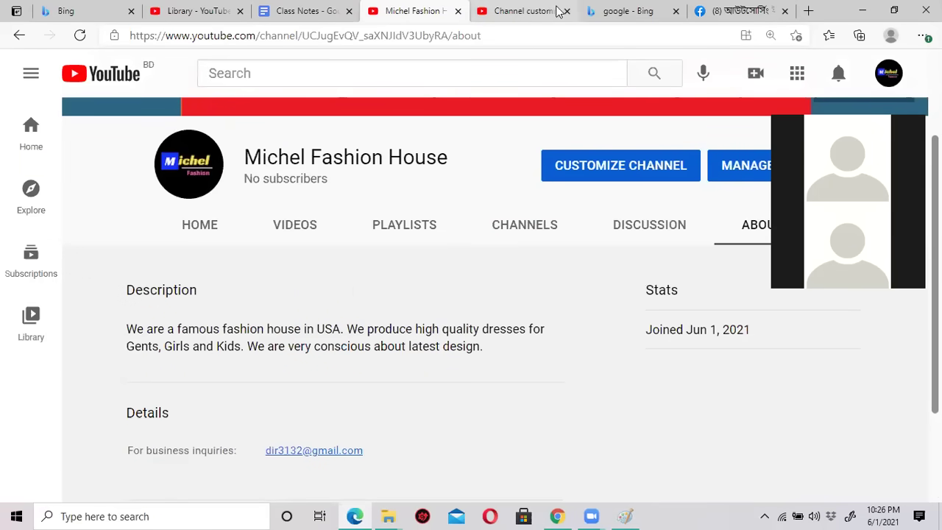
pyautogui.click(516, 11)
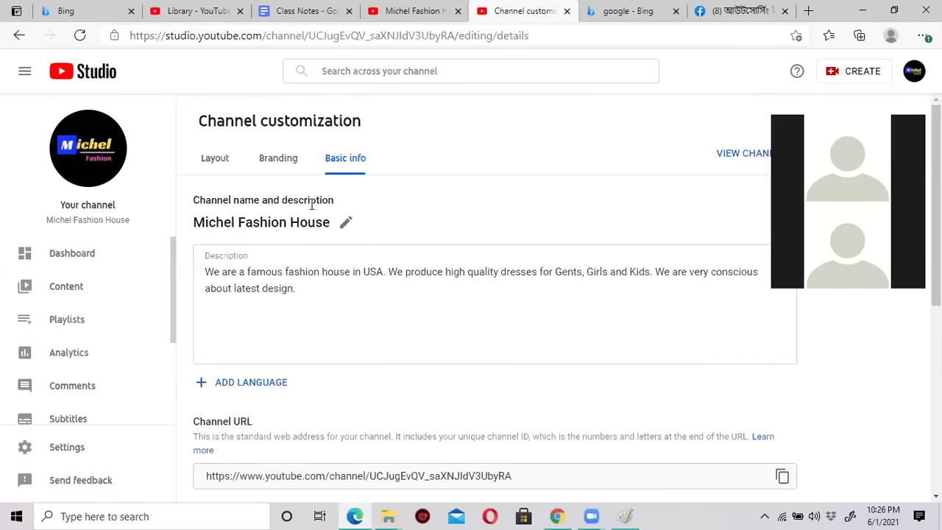
pyautogui.click(418, 13)
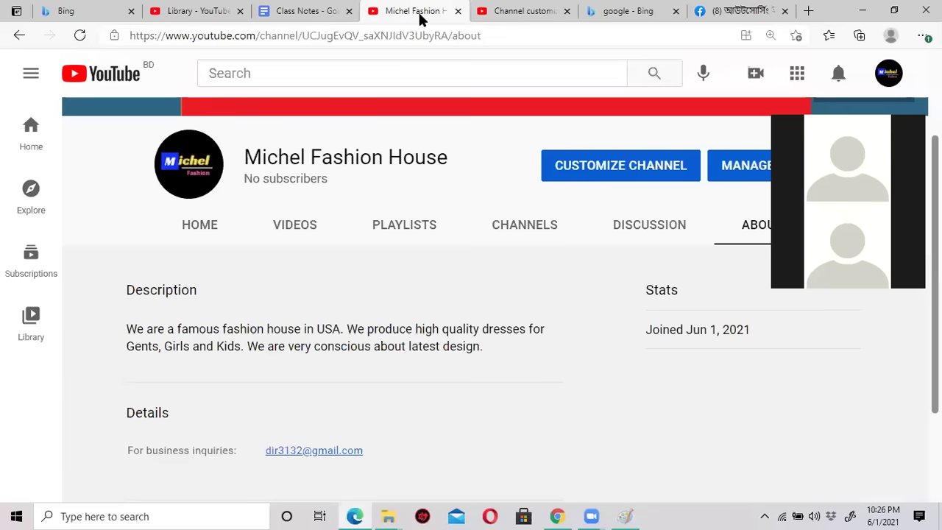
pyautogui.doubleClick(825, 13)
pyautogui.moveTo(773, 22); pyautogui.dragTo(670, 40)
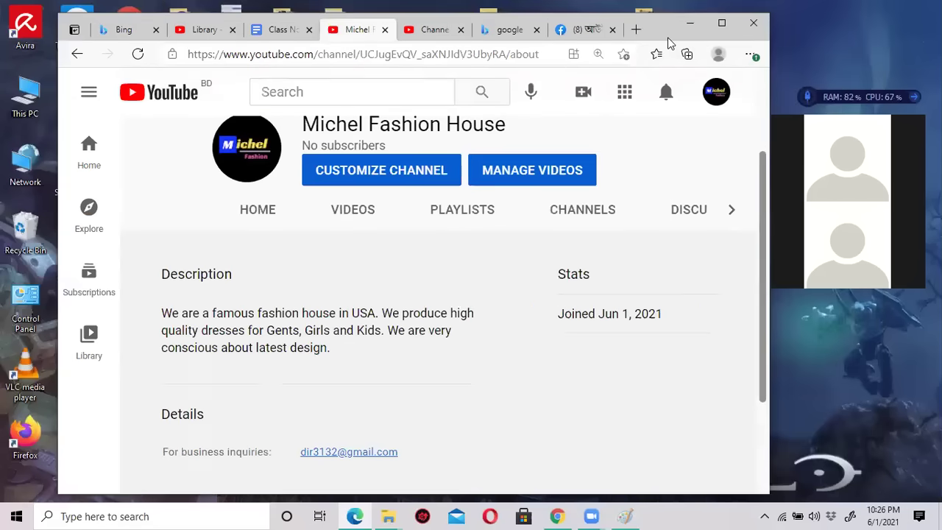
pyautogui.click(714, 29)
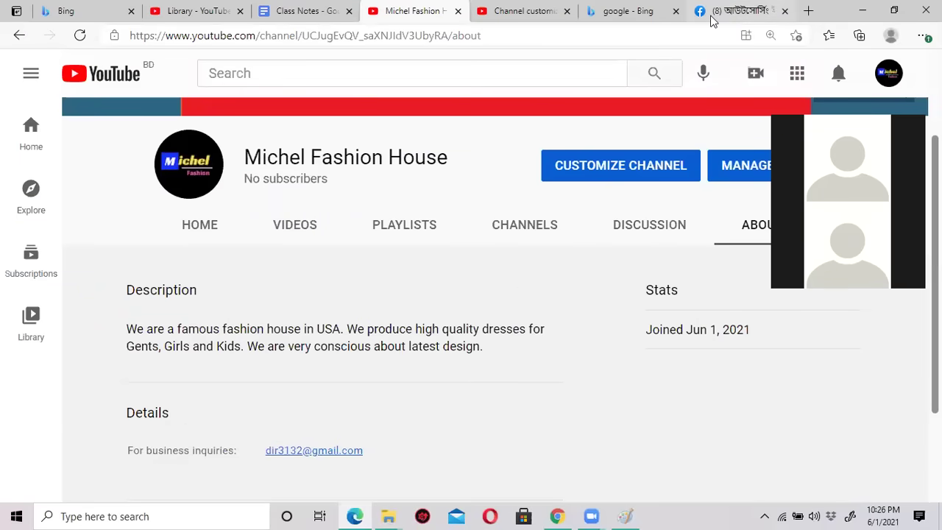
pyautogui.scroll(-2, 532, 333)
pyautogui.scroll(3, 532, 335)
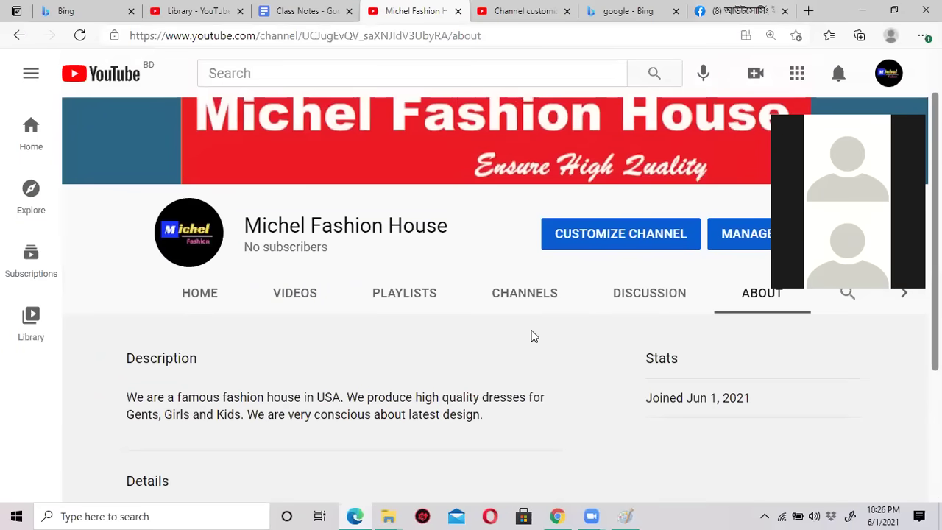
pyautogui.hotkey('ctrl', '-')
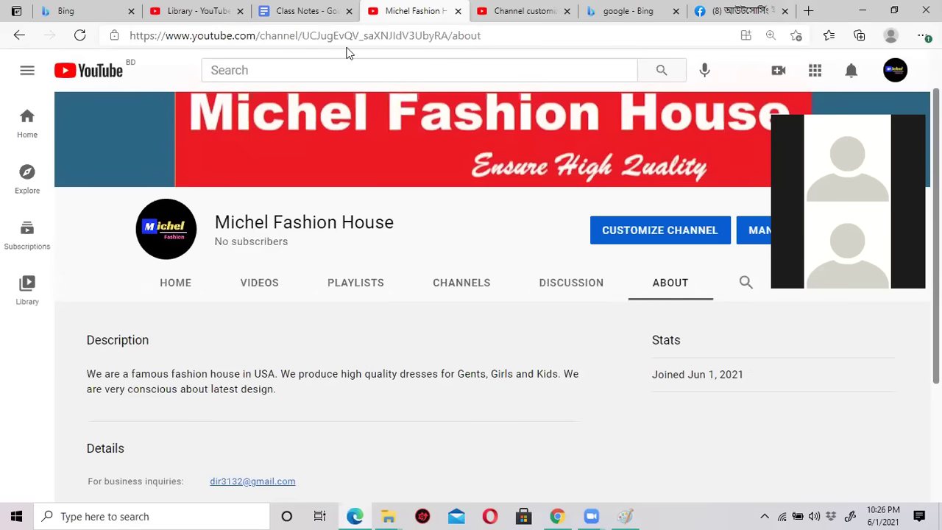
# Switch to the 'Class Notes - Google Docs' browser tab.
pyautogui.click(302, 9)
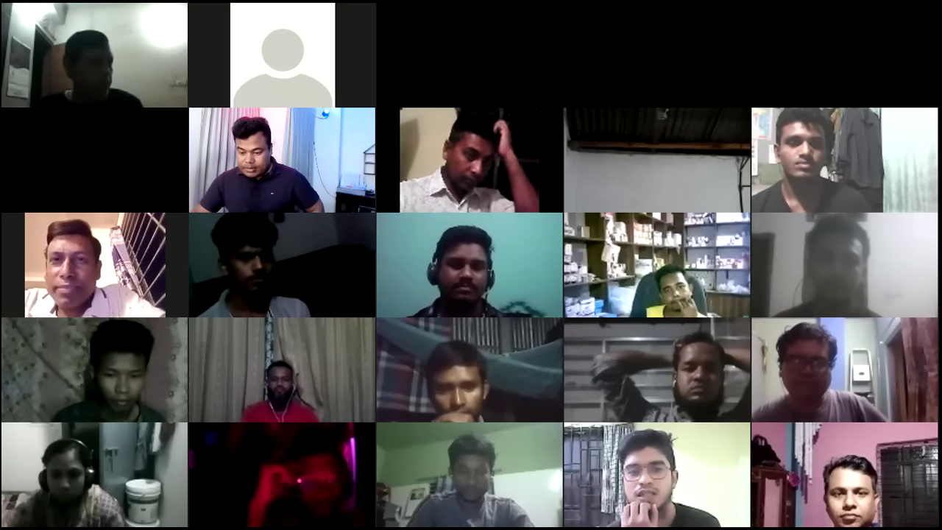
# Scroll the Class Notes checklist, highlight the word Verify, and return to the channel page.
pyautogui.scroll(3, 421, 293)
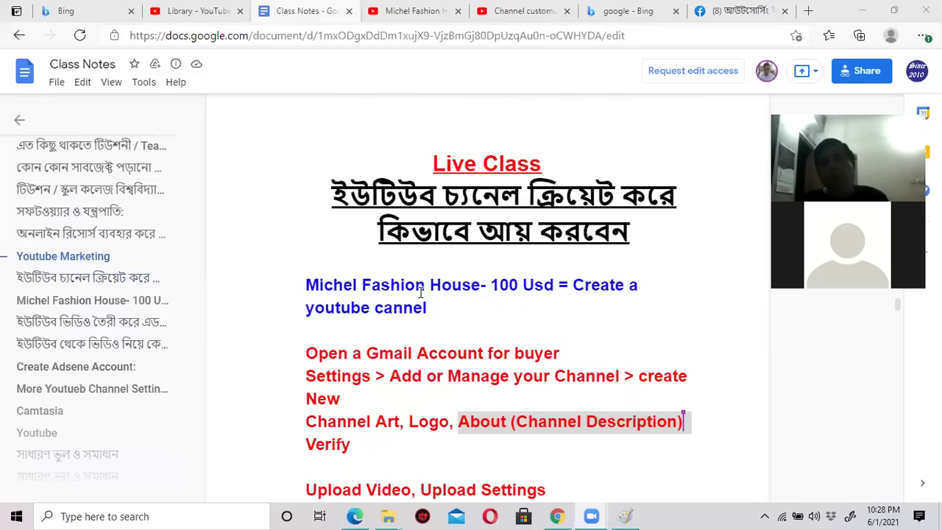
pyautogui.scroll(-2, 421, 293)
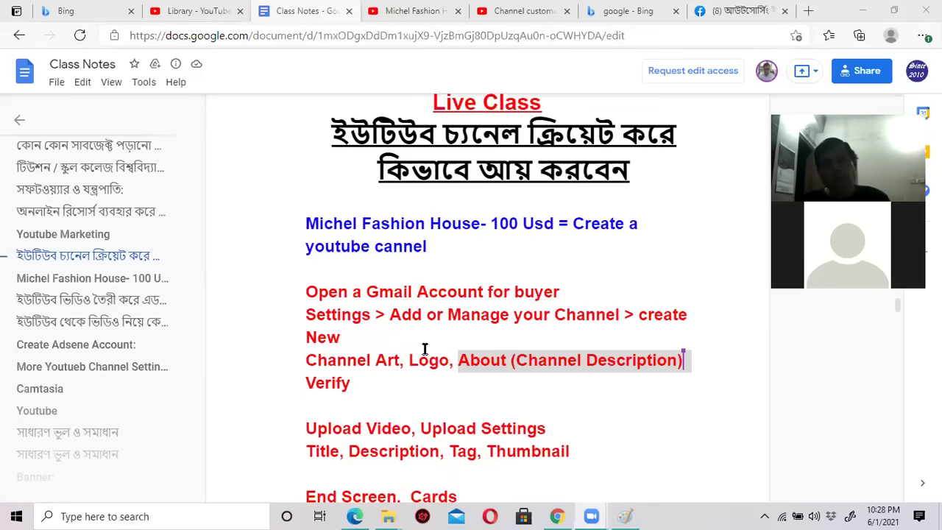
pyautogui.click(458, 361)
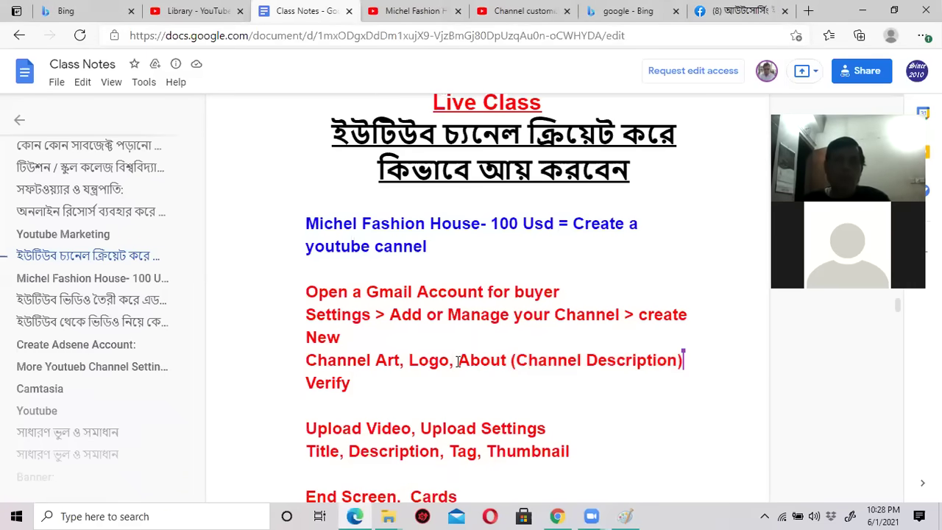
pyautogui.scroll(-1, 458, 362)
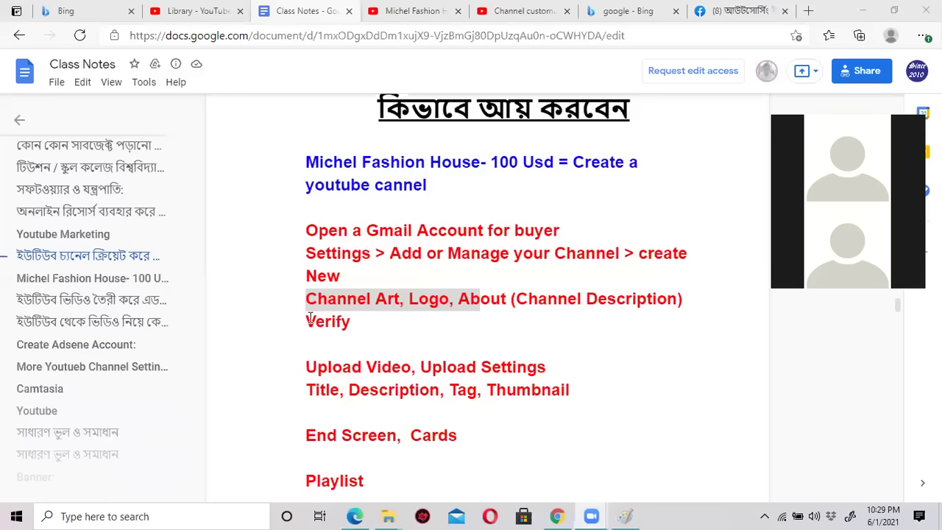
pyautogui.moveTo(307, 322); pyautogui.dragTo(358, 324)
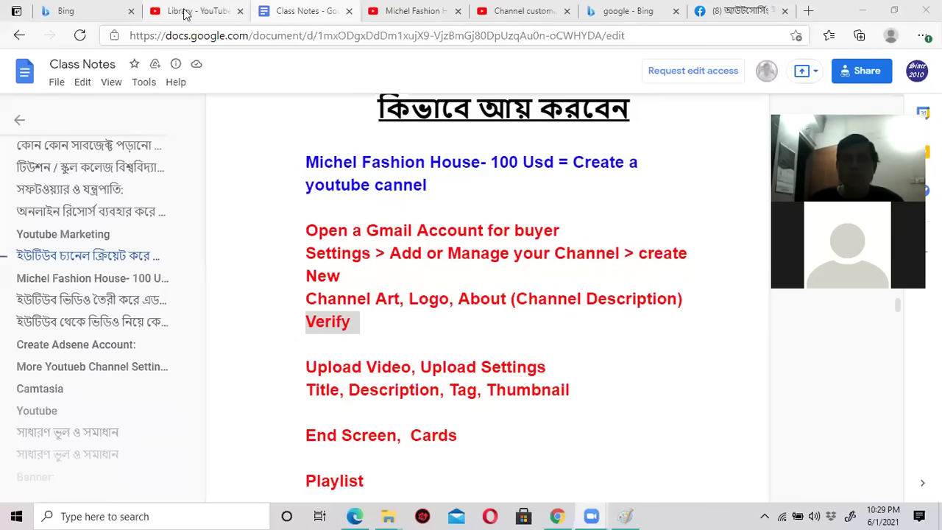
pyautogui.click(412, 12)
# Close the stray Channel customization tab and go to the channel's home page from the account menu.
pyautogui.click(504, 12)
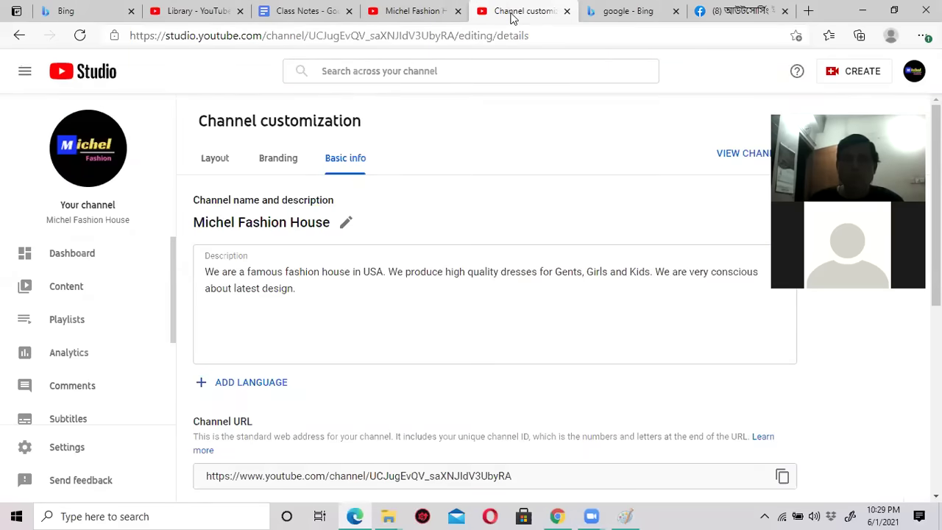
pyautogui.click(567, 11)
pyautogui.click(417, 11)
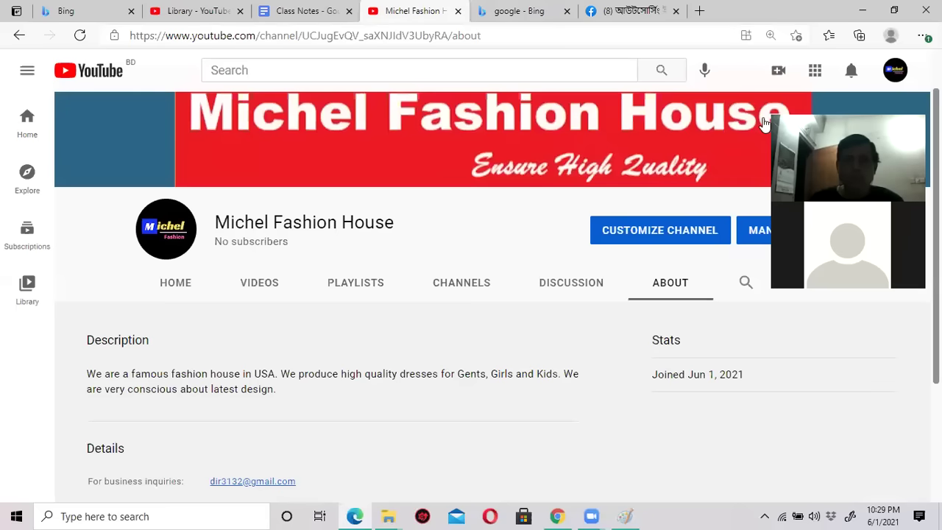
pyautogui.click(895, 70)
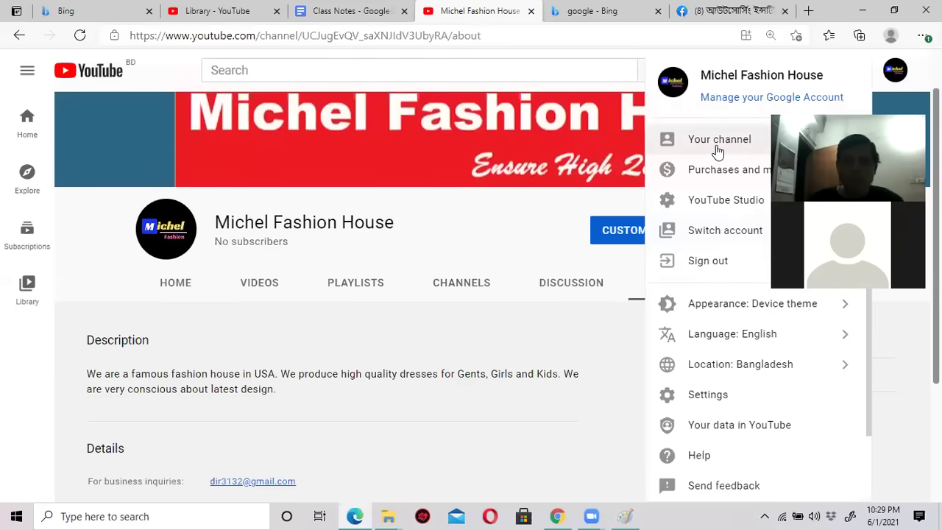
pyautogui.click(712, 145)
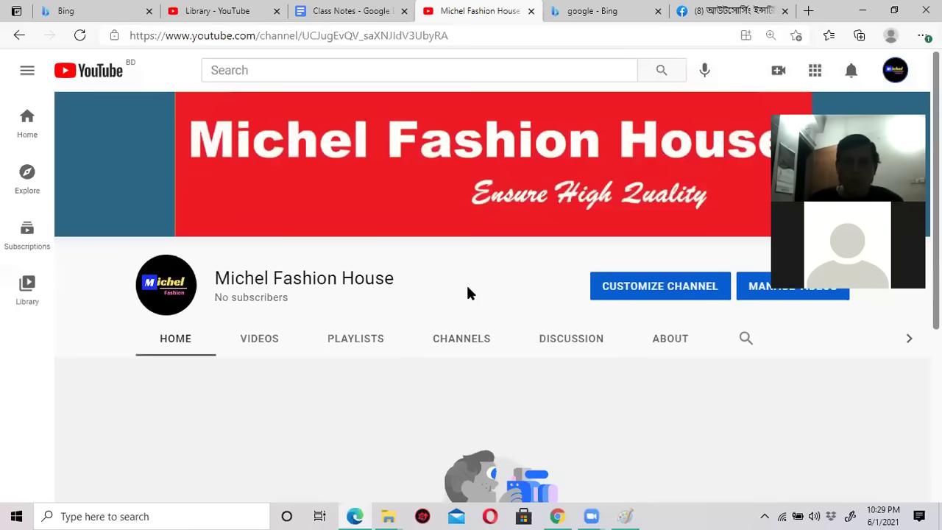
# Open Channel customization from the channel page and place the channel tab after the Studio tab.
pyautogui.scroll(-1, 464, 292)
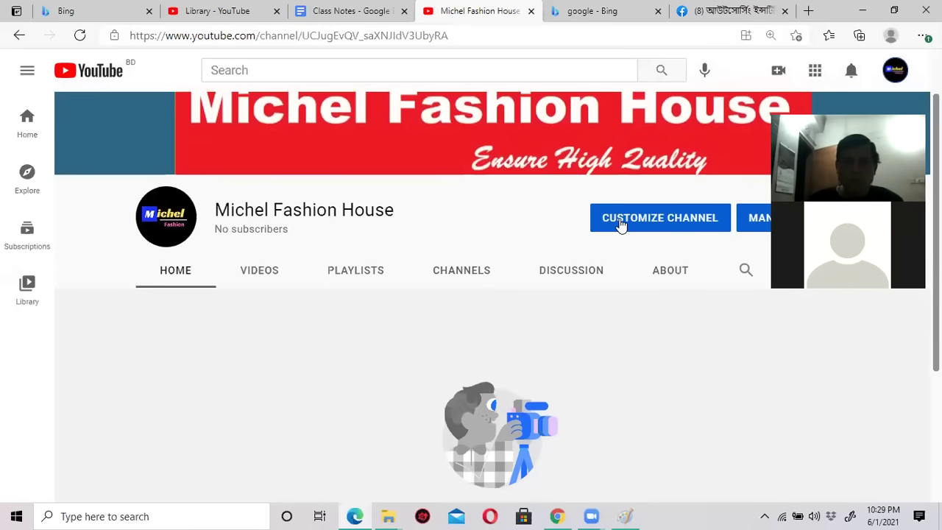
pyautogui.click(620, 221)
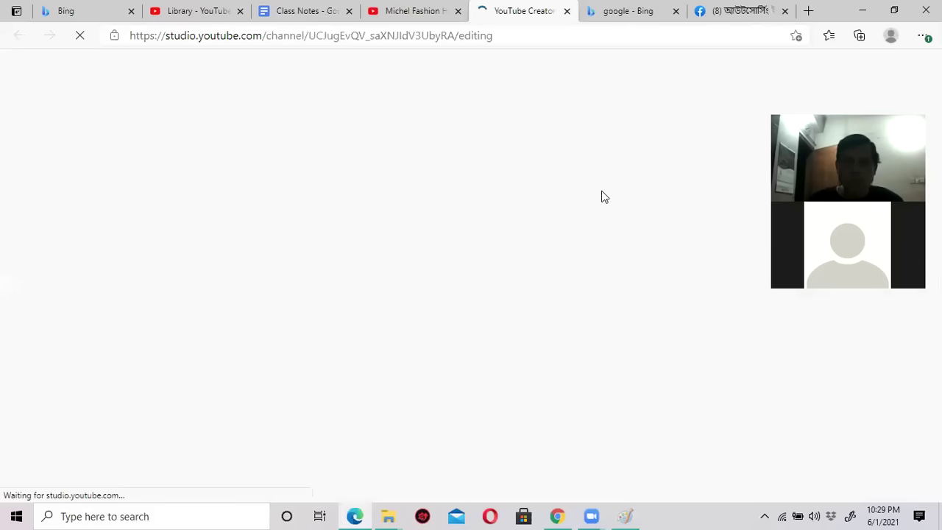
pyautogui.click(416, 13)
pyautogui.click(515, 11)
pyautogui.click(421, 16)
pyautogui.moveTo(424, 20); pyautogui.dragTo(526, 17)
pyautogui.click(427, 17)
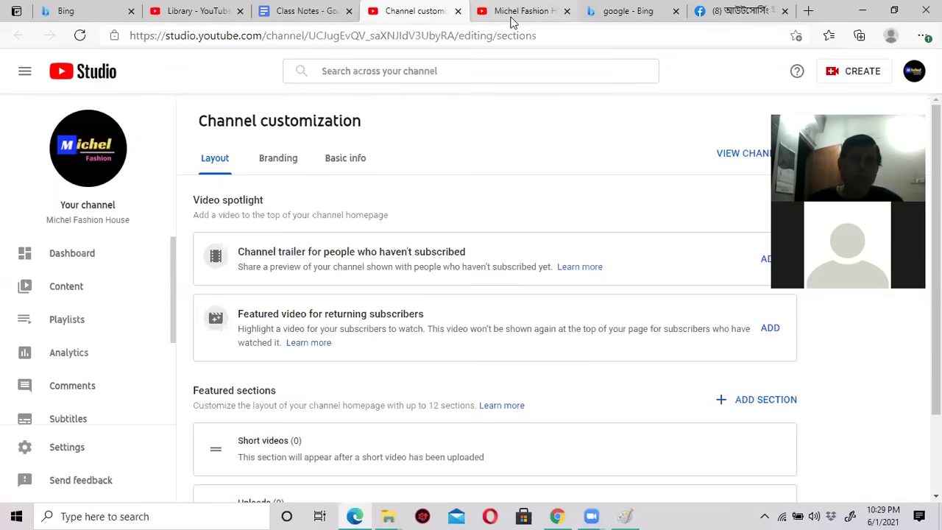
# Compare the Studio customization page with the public channel page and the Class Notes checklist.
pyautogui.click(511, 16)
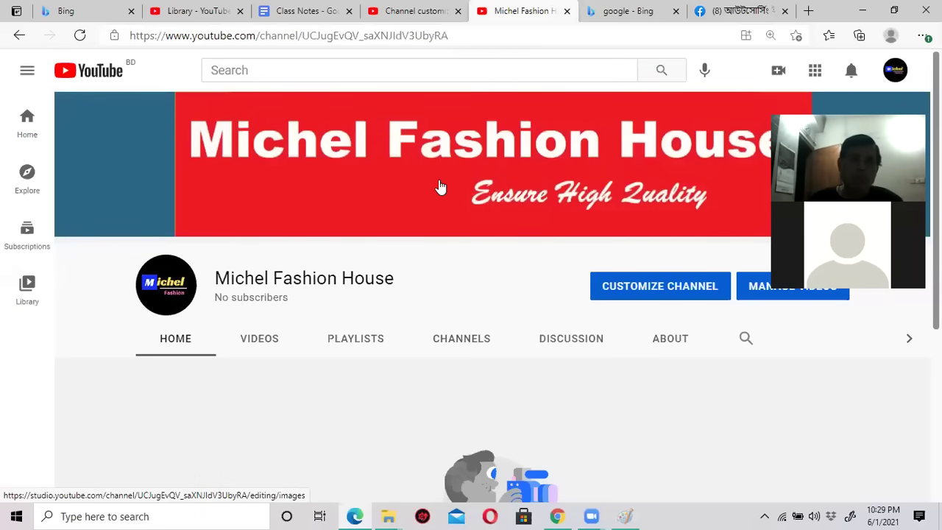
pyautogui.click(421, 15)
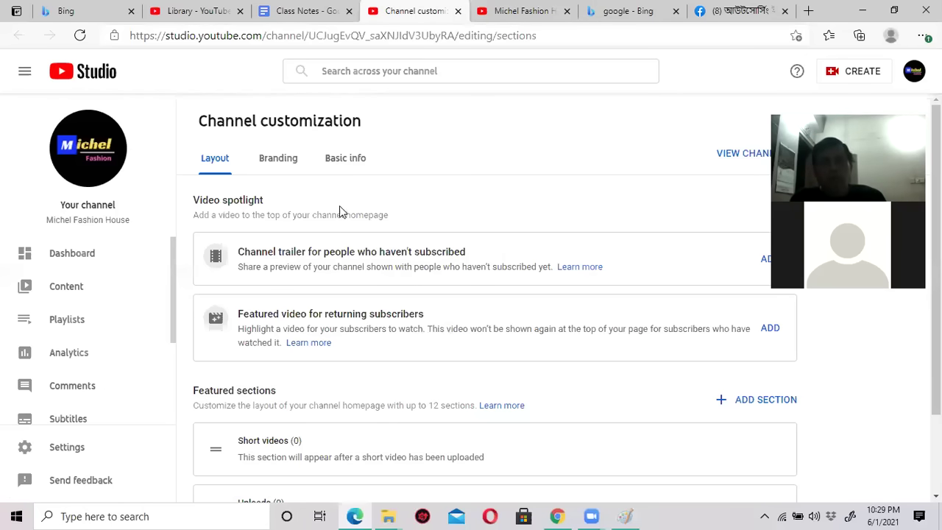
pyautogui.click(522, 13)
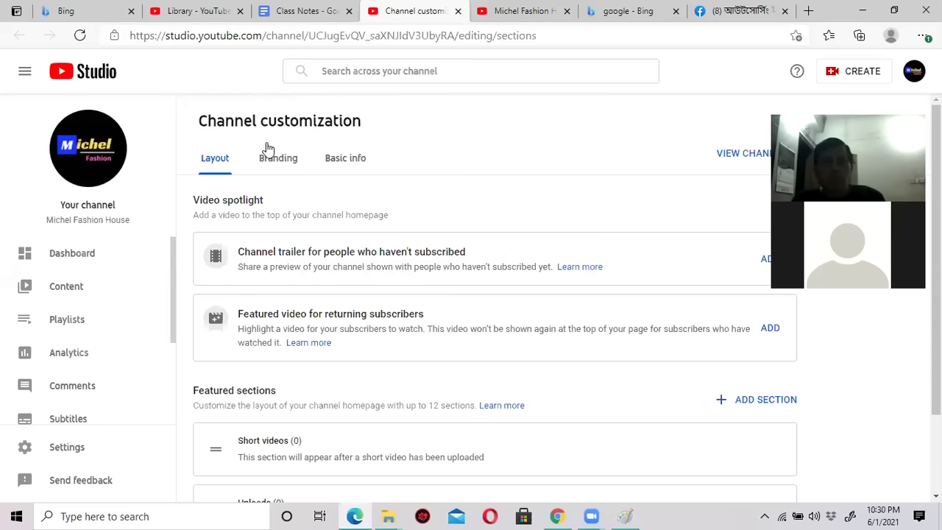
pyautogui.click(500, 17)
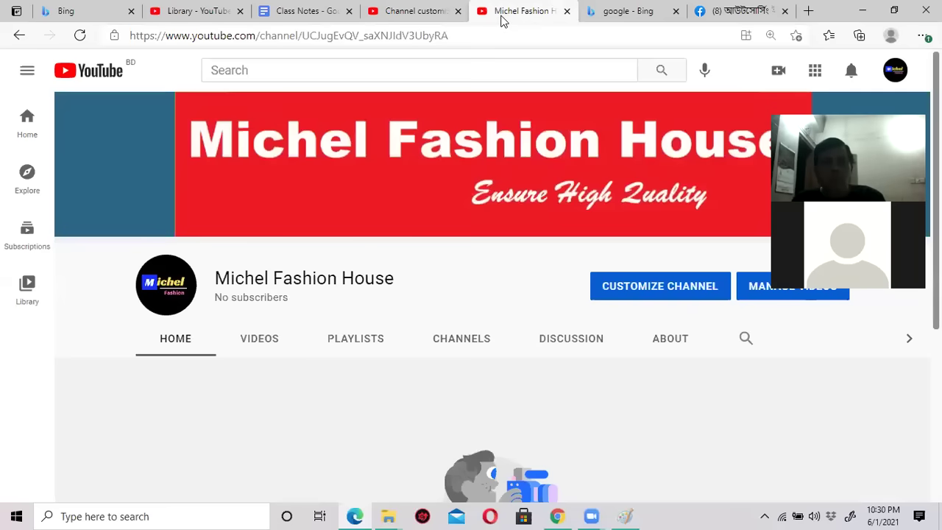
pyautogui.click(379, 16)
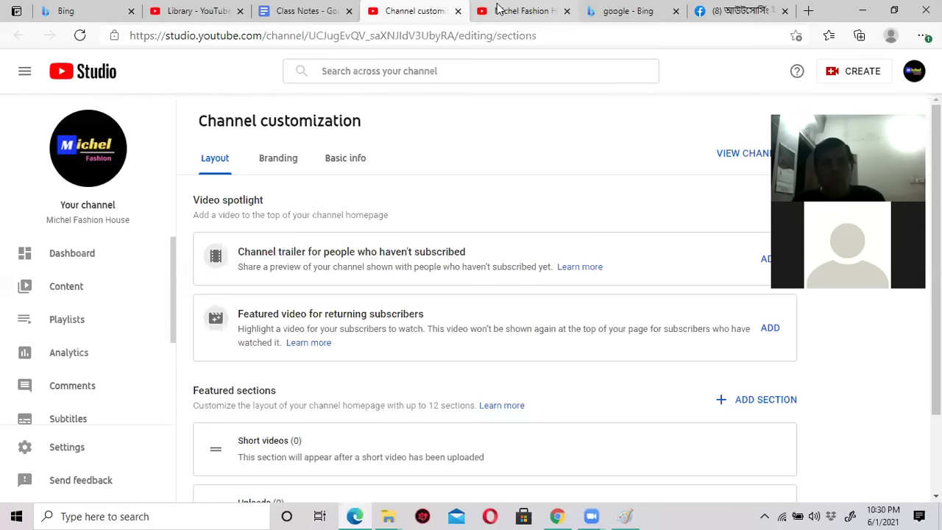
pyautogui.click(521, 12)
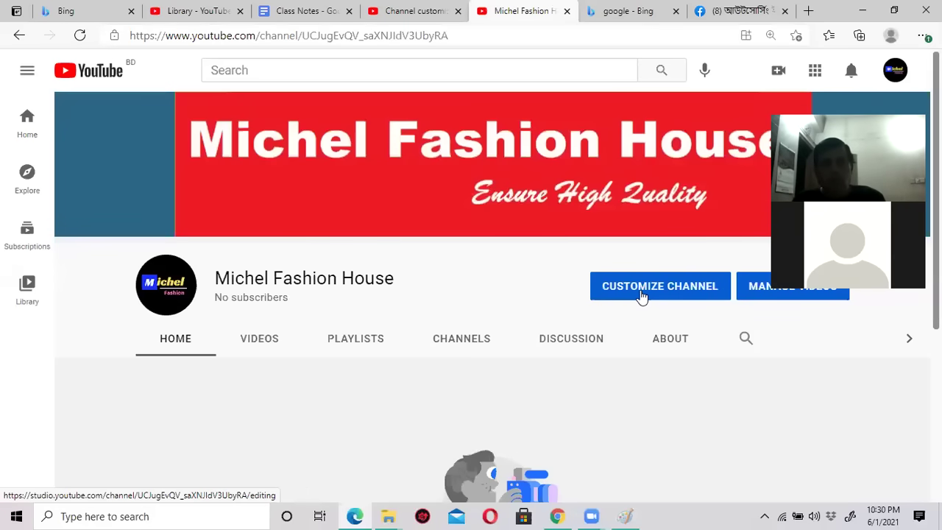
pyautogui.click(395, 11)
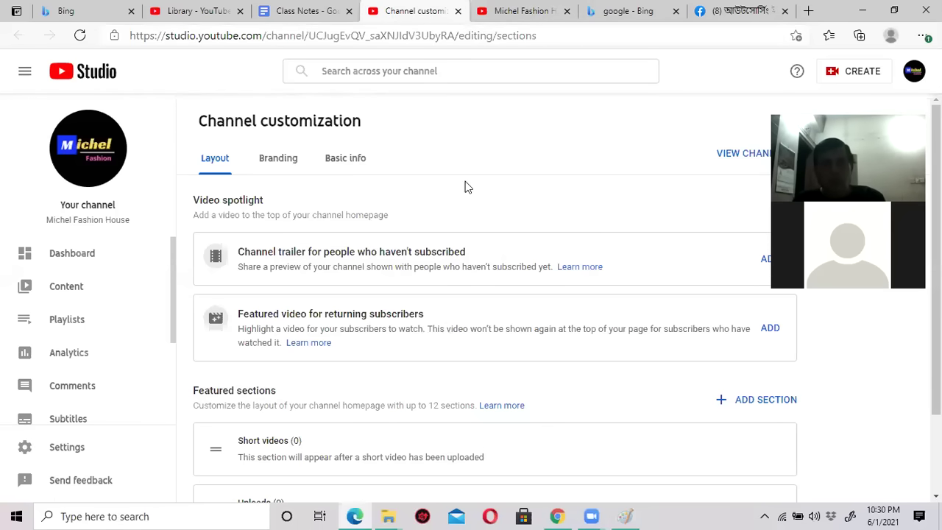
pyautogui.click(517, 13)
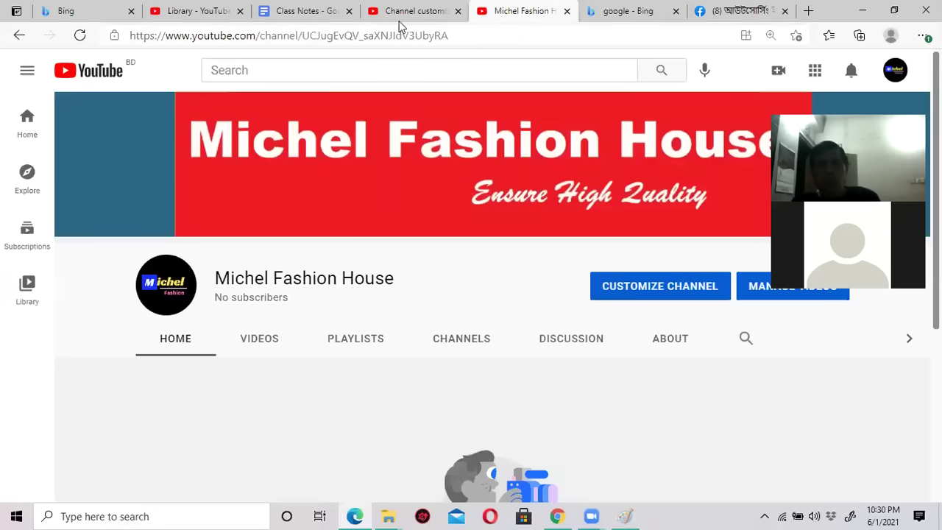
pyautogui.click(397, 14)
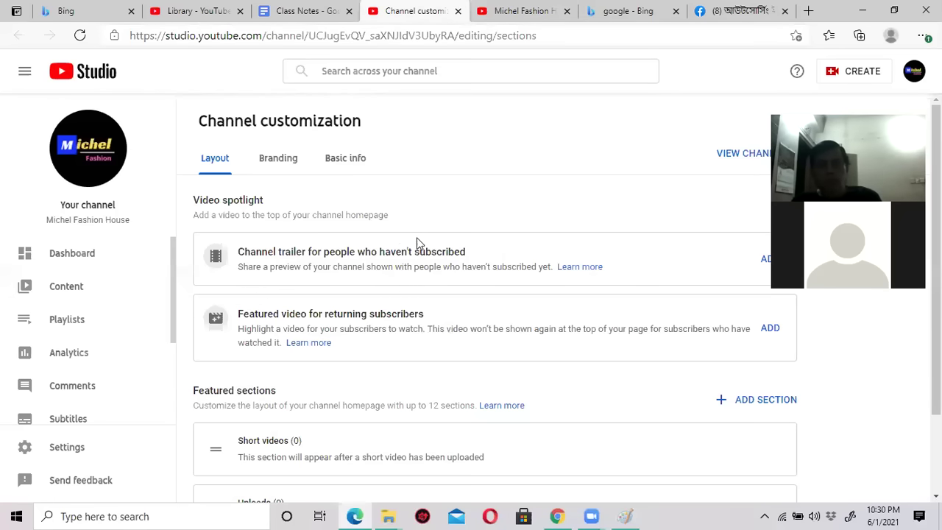
pyautogui.click(305, 11)
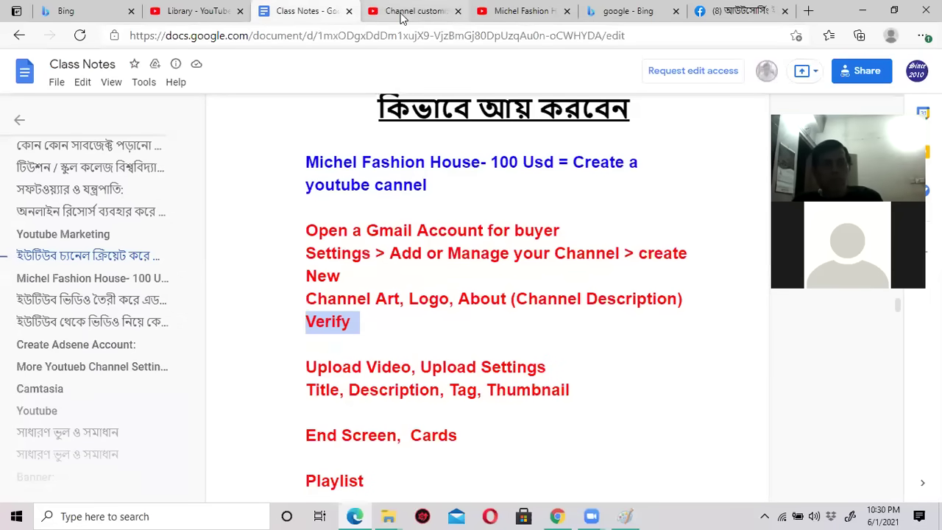
pyautogui.click(399, 14)
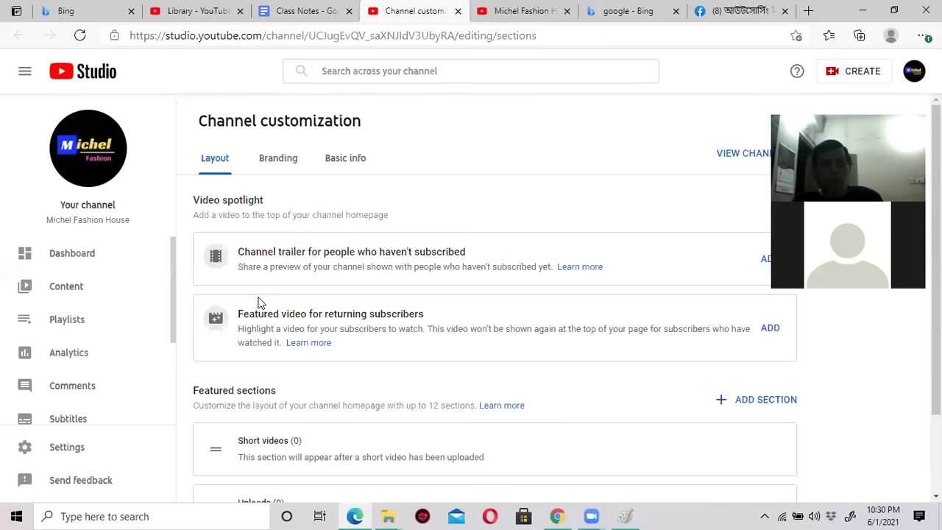
# Review the Basic info, Branding and Layout sections of Channel customization.
pyautogui.scroll(-1, 124, 285)
pyautogui.scroll(1, 122, 284)
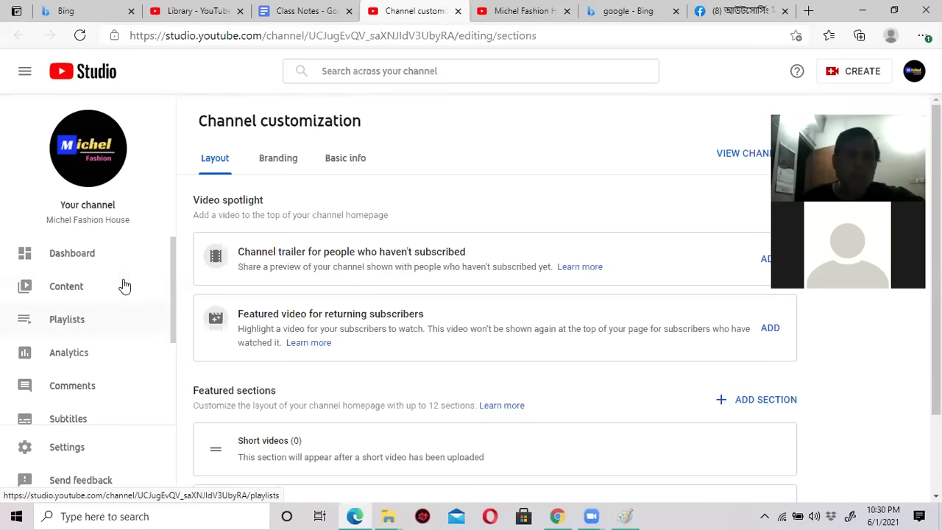
pyautogui.scroll(-1, 351, 283)
pyautogui.scroll(1, 349, 282)
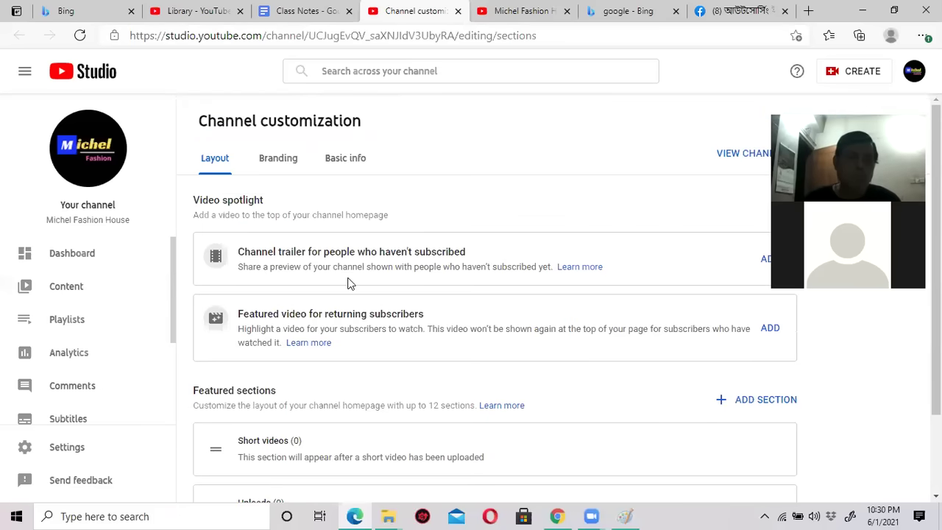
pyautogui.click(341, 163)
pyautogui.scroll(-2, 480, 361)
pyautogui.scroll(2, 475, 354)
pyautogui.click(286, 160)
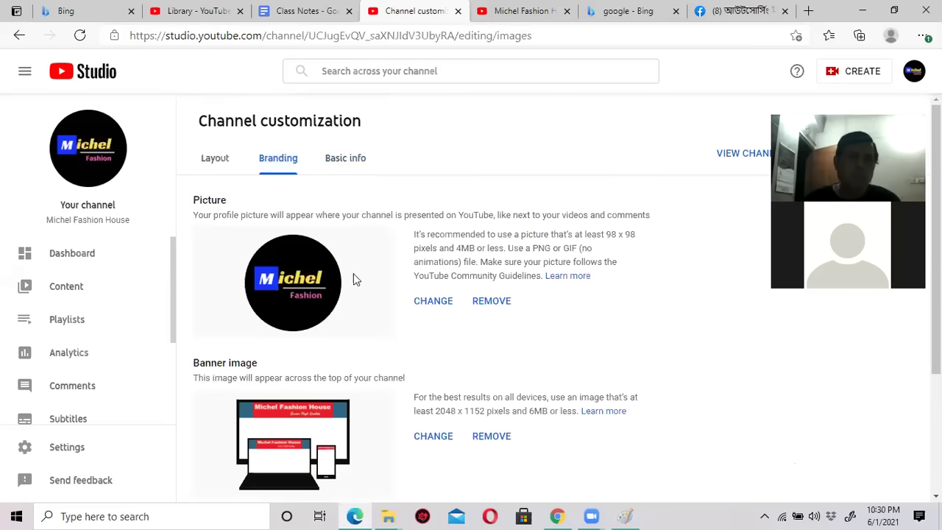
pyautogui.scroll(-2, 426, 402)
pyautogui.scroll(3, 422, 402)
pyautogui.click(214, 158)
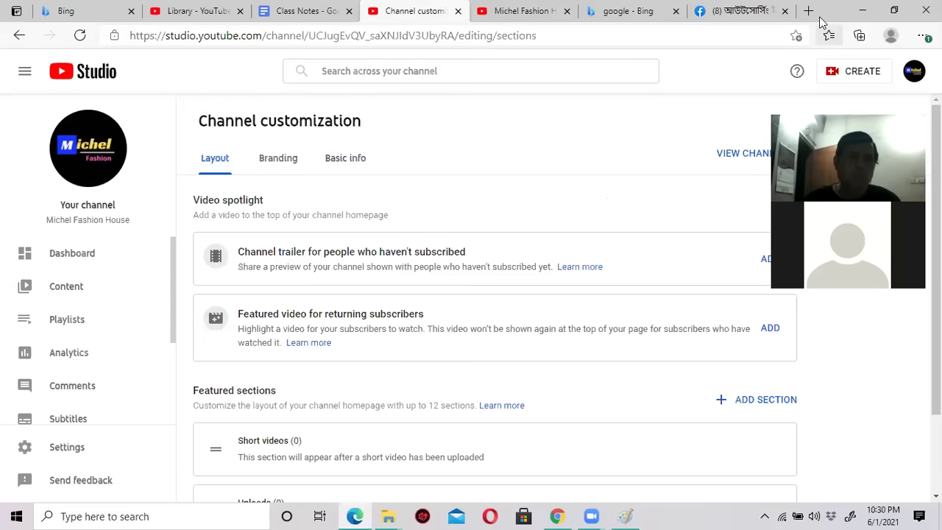
# Restore the browser window to a smaller size and open the channel's account options.
pyautogui.doubleClick(787, 21)
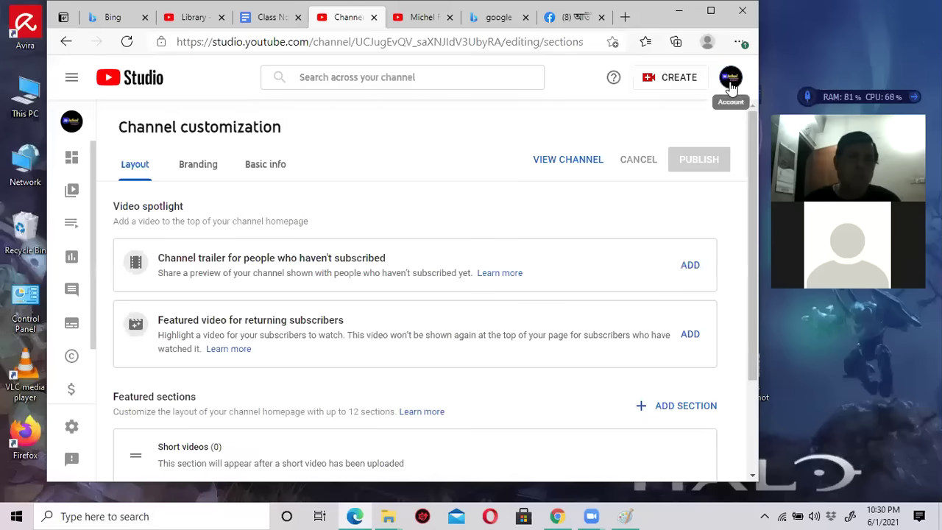
pyautogui.click(731, 77)
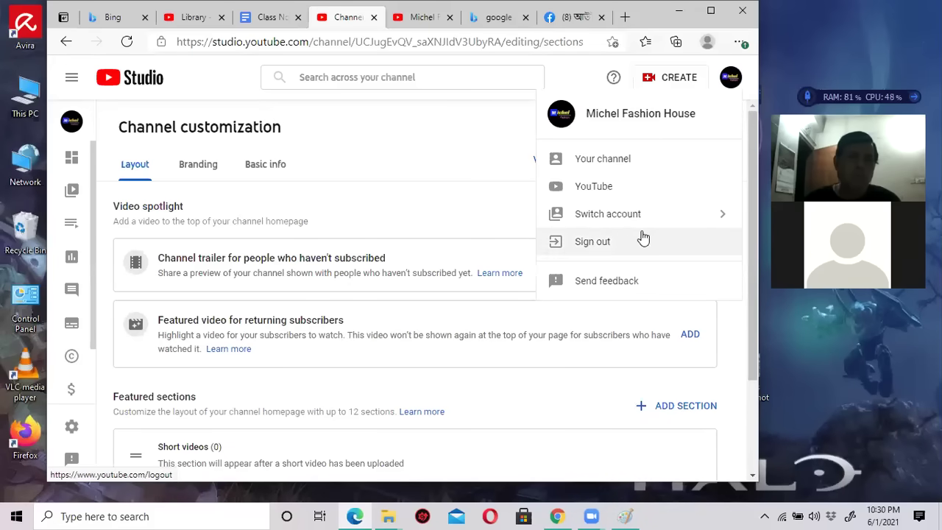
pyautogui.click(710, 11)
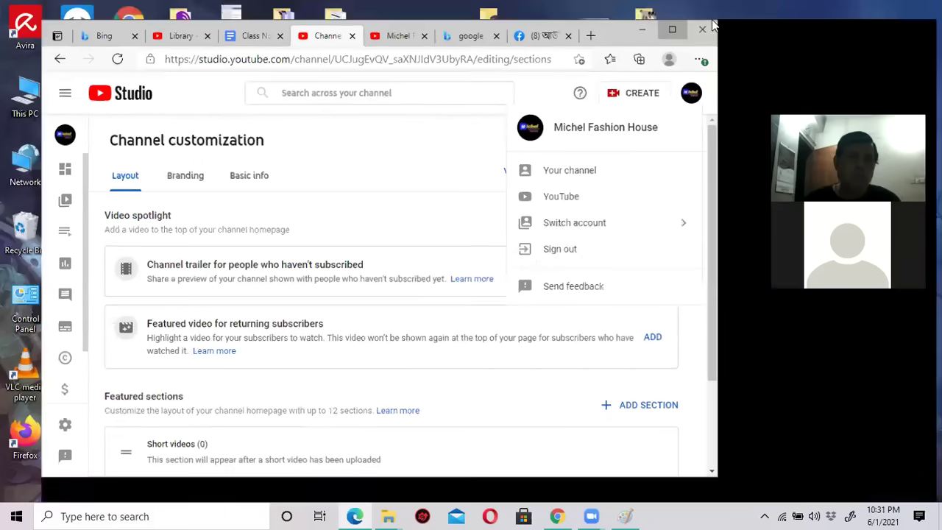
pyautogui.doubleClick(819, 17)
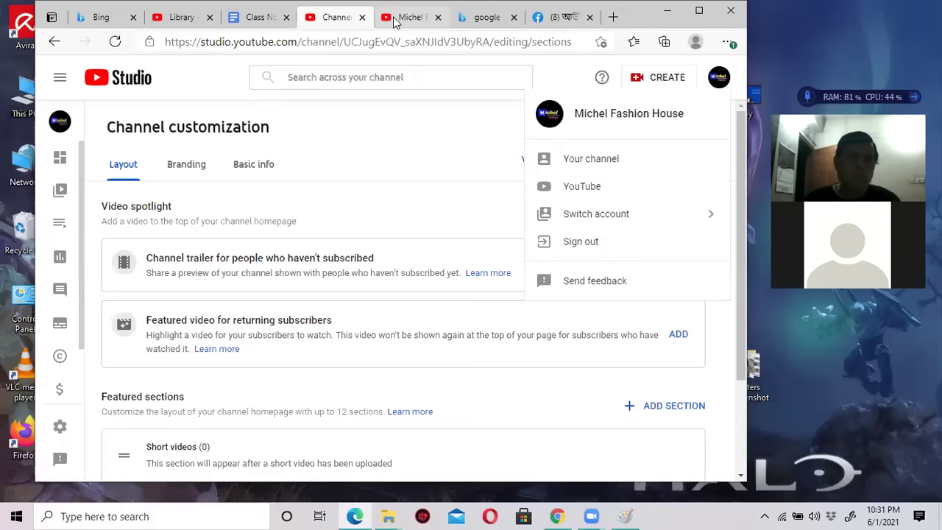
pyautogui.click(408, 17)
# Open YouTube Settings from the avatar menu and maximize the browser window.
pyautogui.click(701, 85)
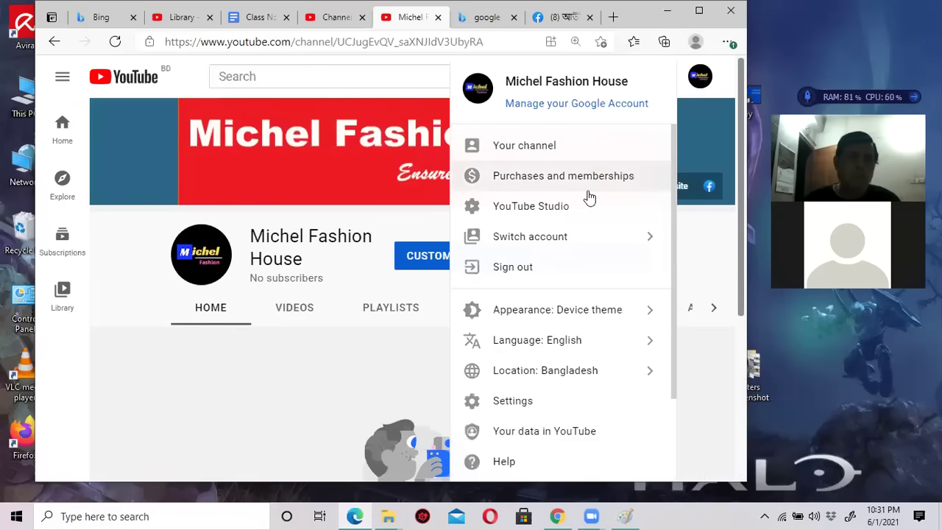
pyautogui.click(524, 408)
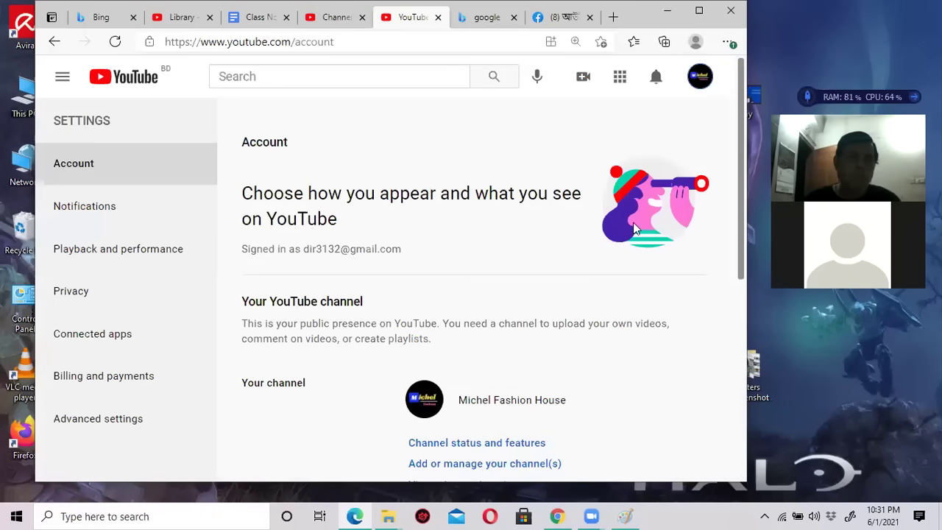
pyautogui.click(699, 10)
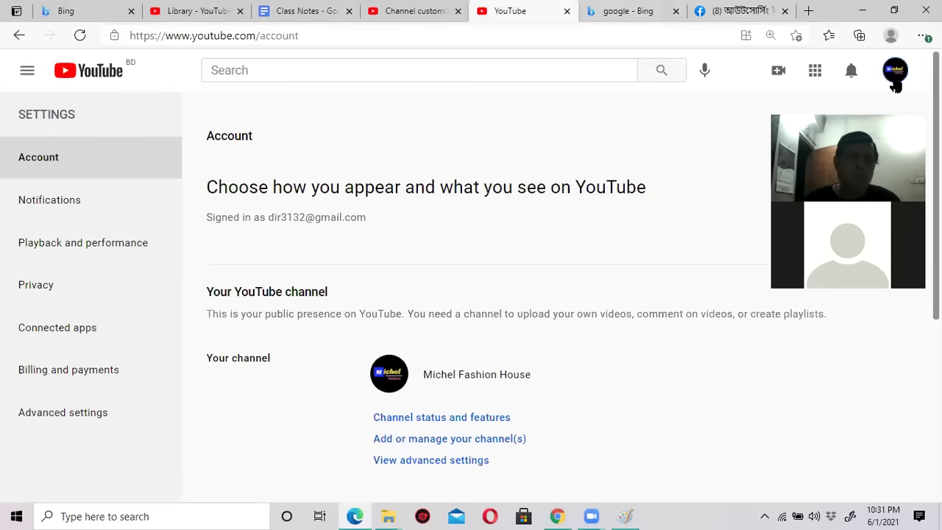
pyautogui.doubleClick(839, 12)
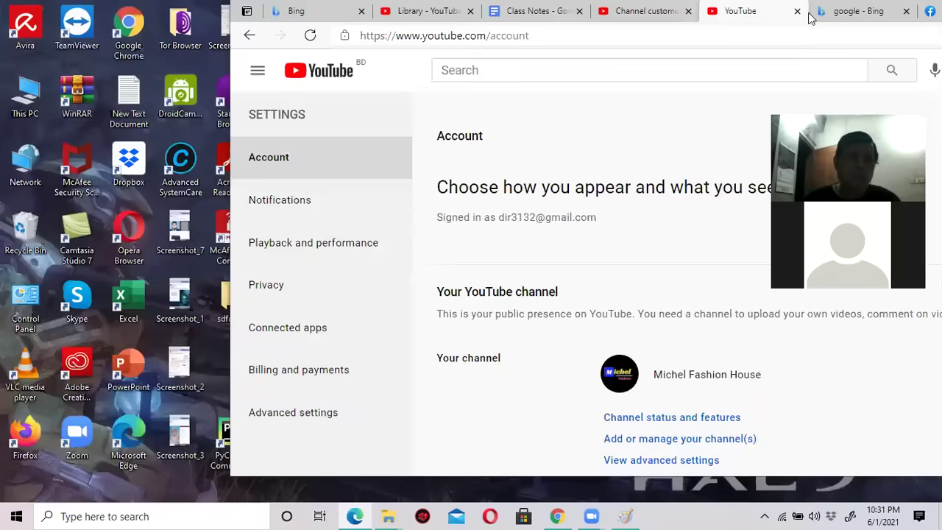
pyautogui.click(688, 84)
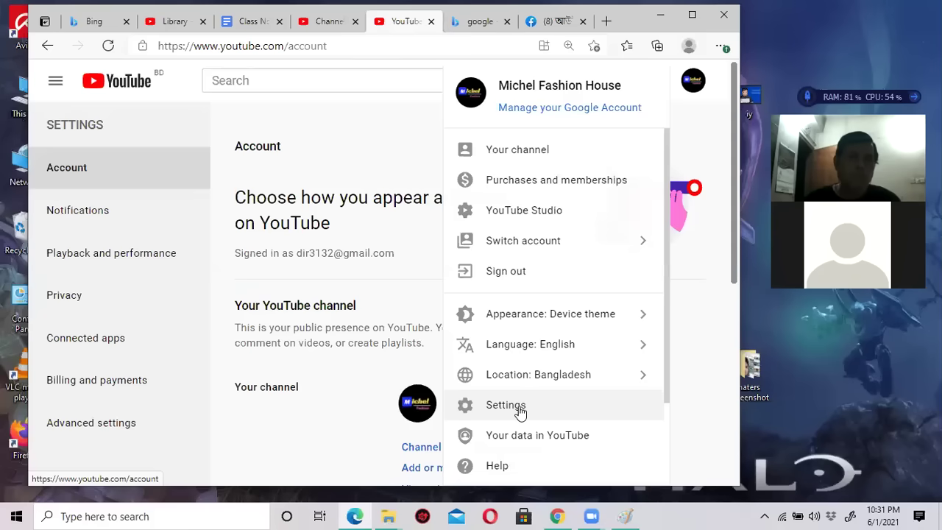
pyautogui.click(375, 142)
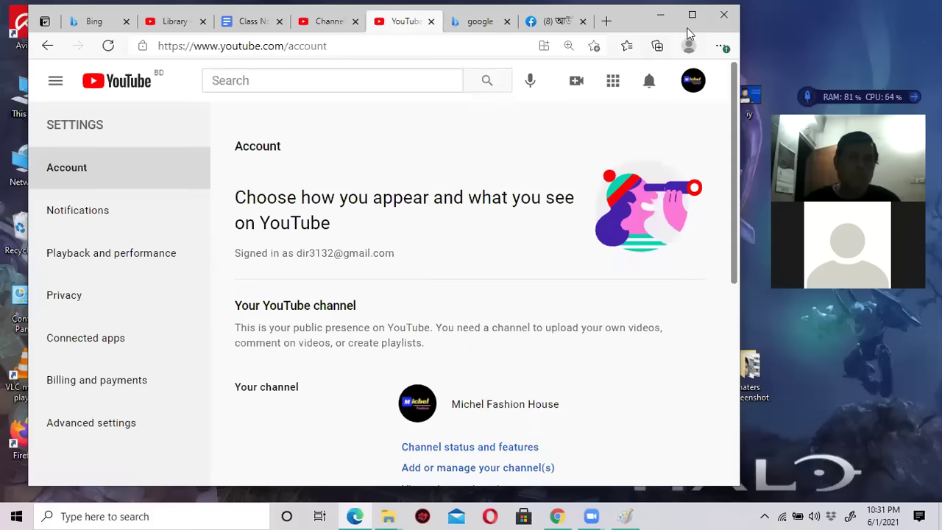
pyautogui.click(690, 14)
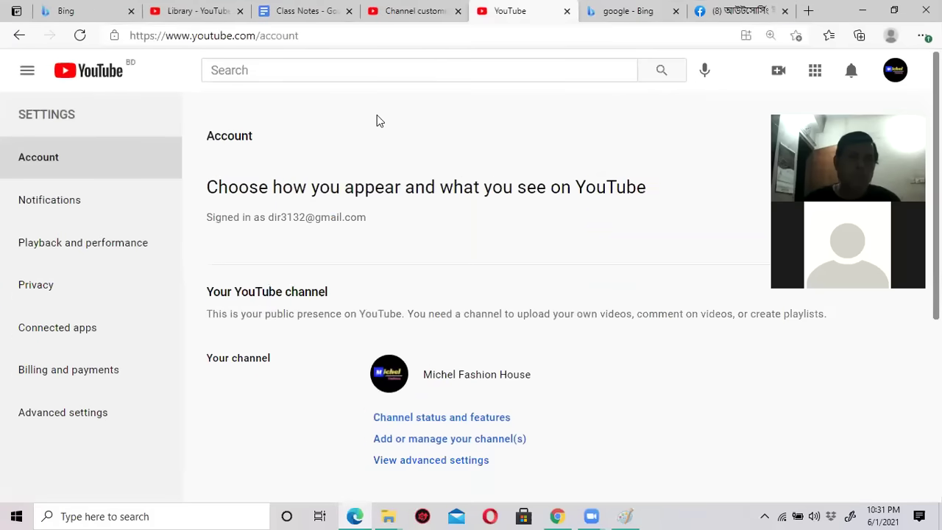
# Scroll through Account settings and compare it with the Studio customization tab.
pyautogui.scroll(-3, 492, 256)
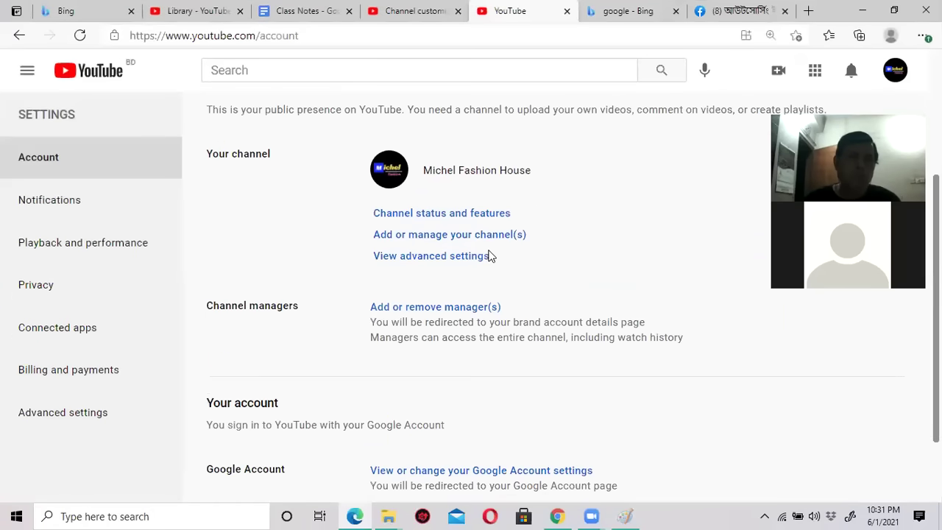
pyautogui.scroll(-1, 489, 255)
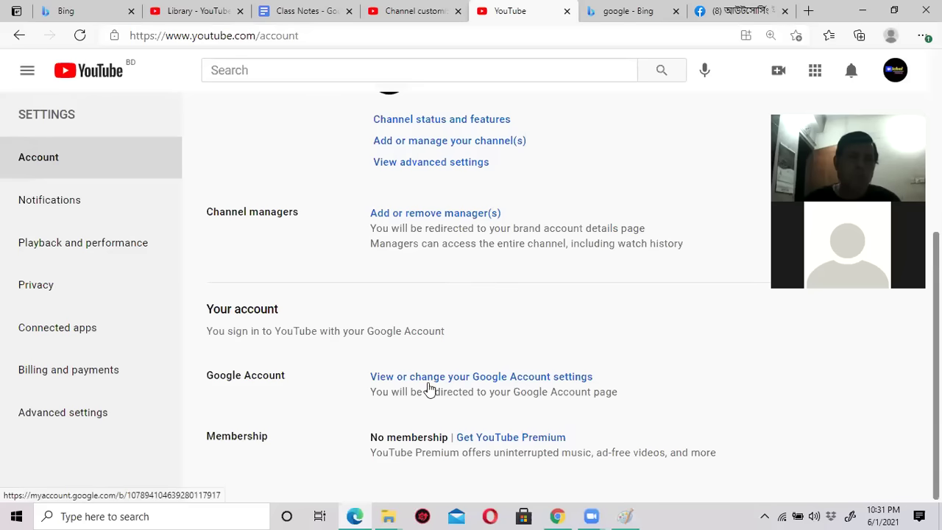
pyautogui.scroll(2, 291, 361)
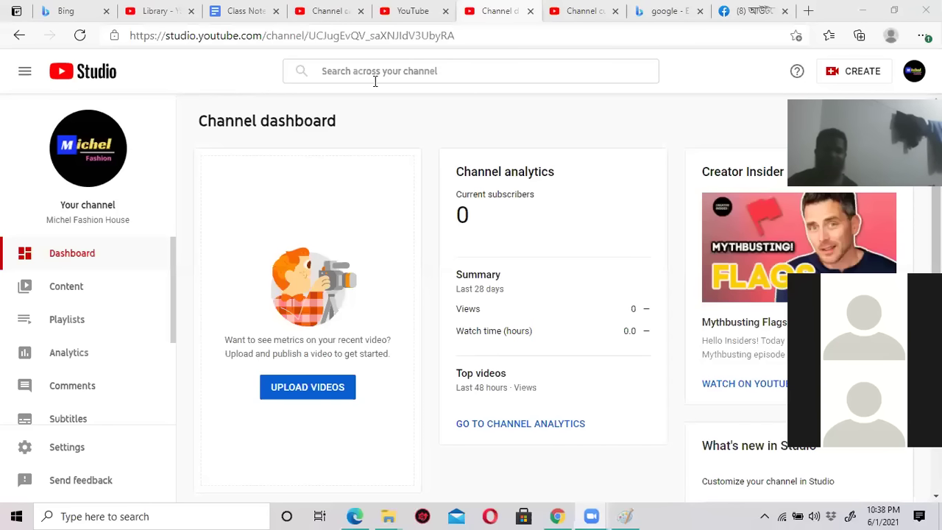
pyautogui.click(411, 12)
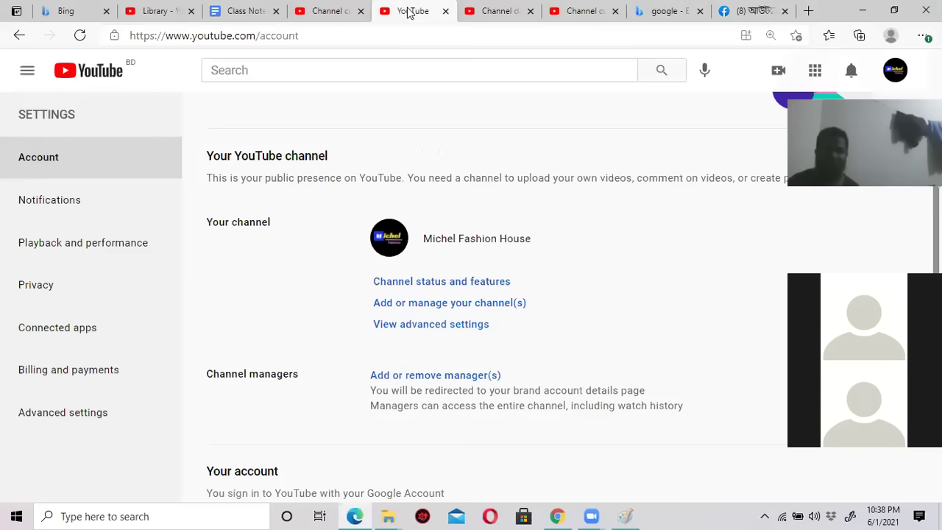
pyautogui.click(335, 12)
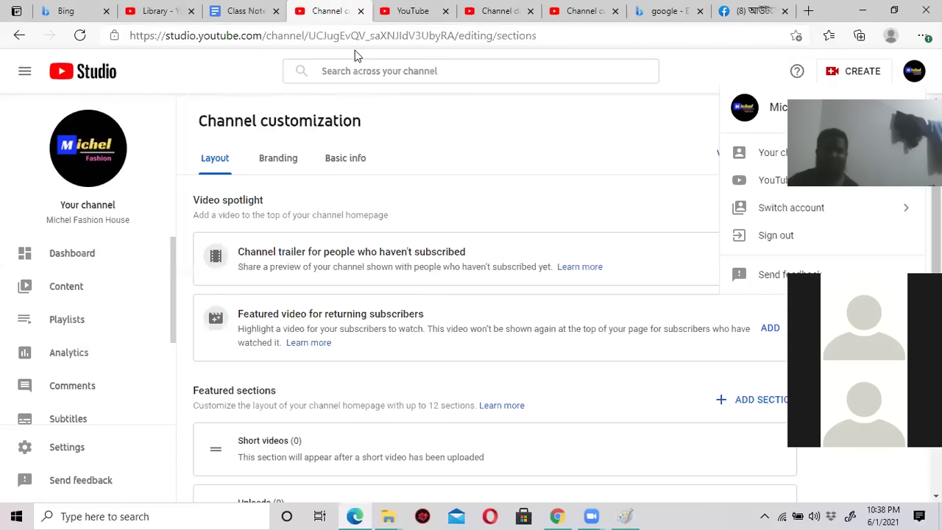
pyautogui.click(456, 36)
pyautogui.click(385, 11)
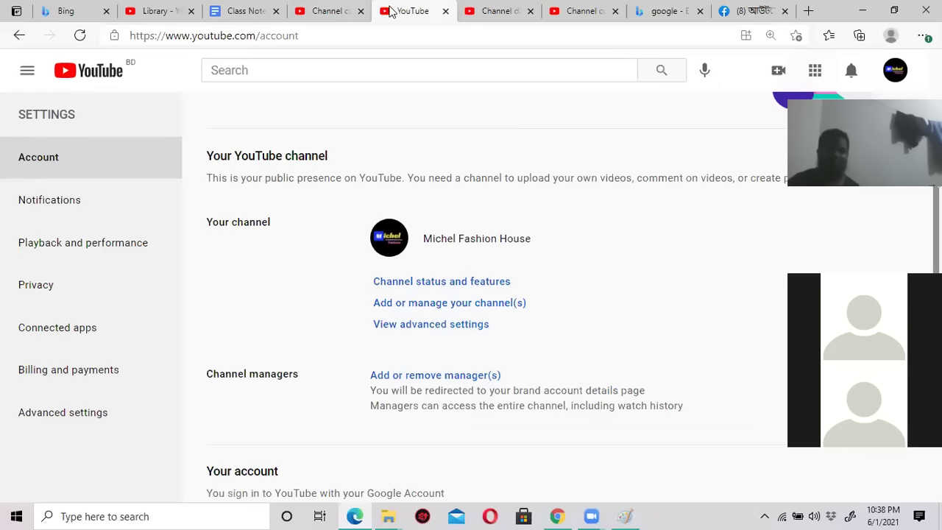
# Reopen Account settings full-screen to view the Michel Fashion House channel options.
pyautogui.click(896, 73)
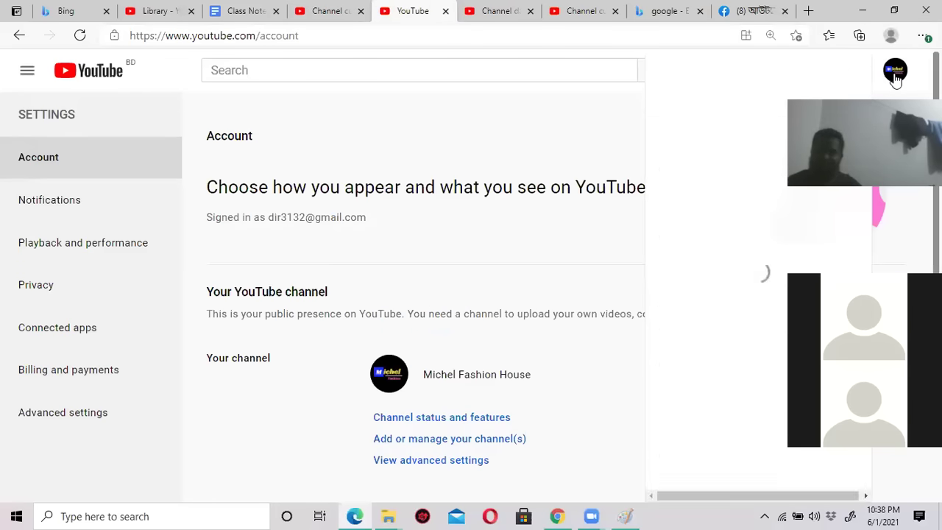
pyautogui.doubleClick(834, 16)
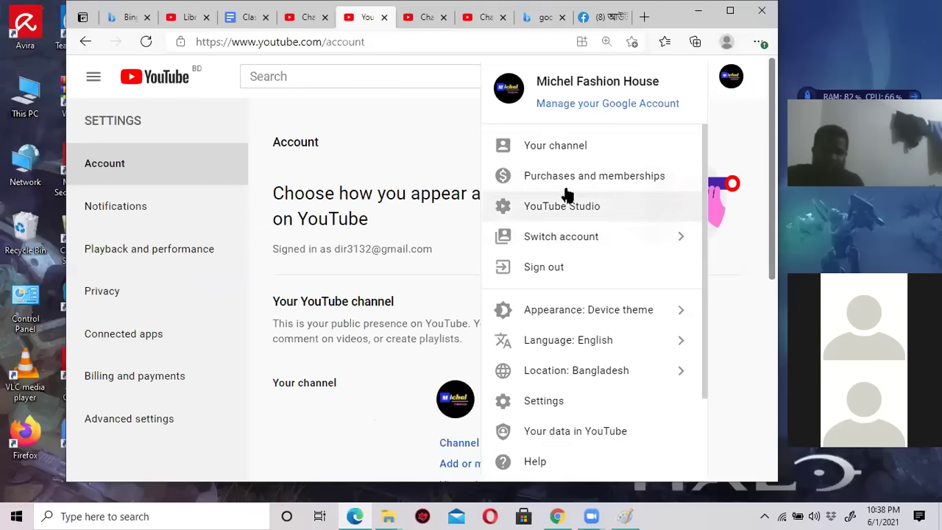
pyautogui.click(551, 400)
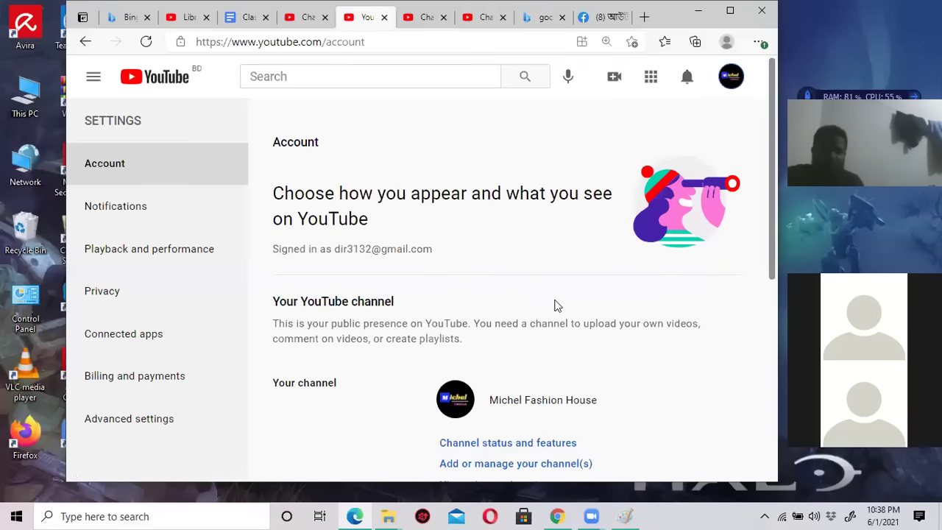
pyautogui.click(729, 11)
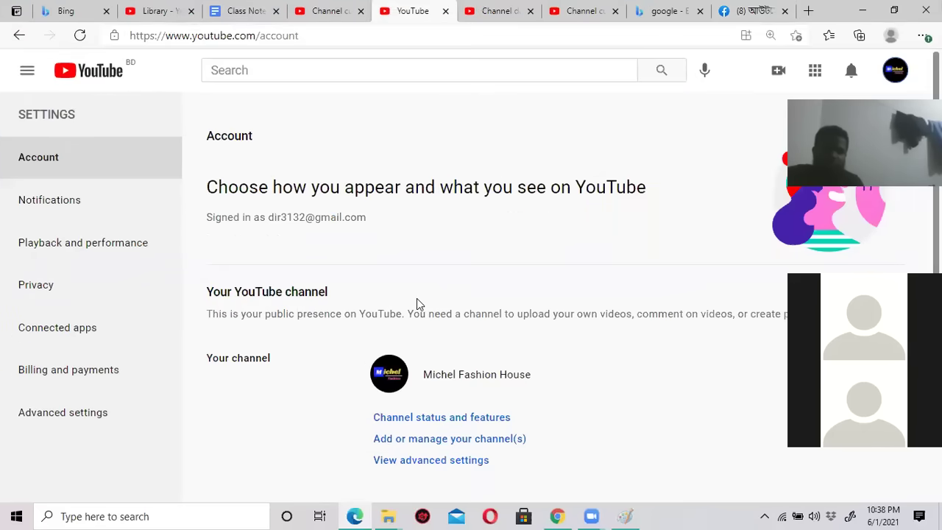
pyautogui.scroll(-2, 415, 298)
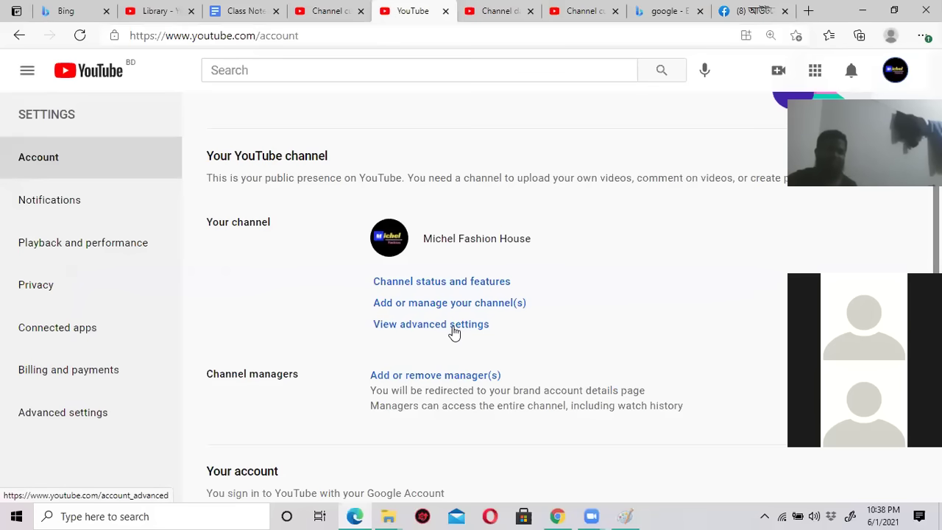
pyautogui.click(449, 331)
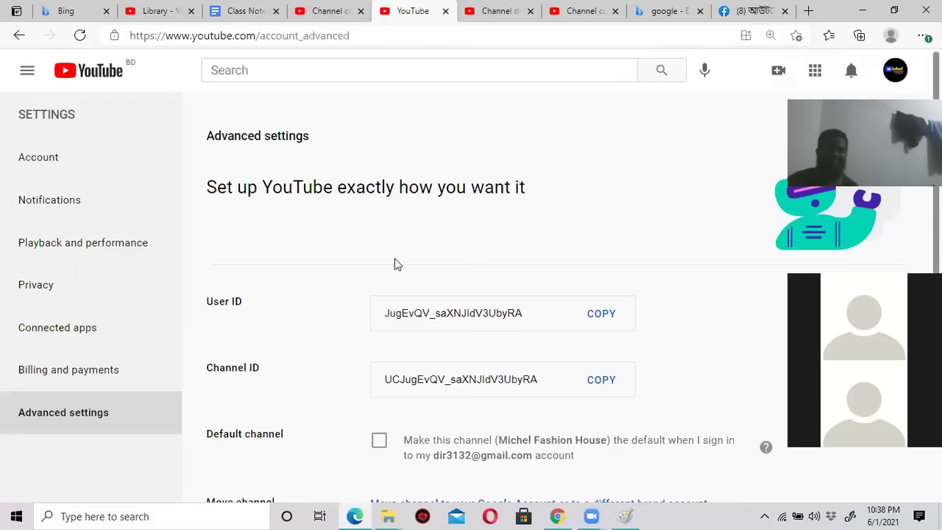
pyautogui.scroll(-2, 395, 265)
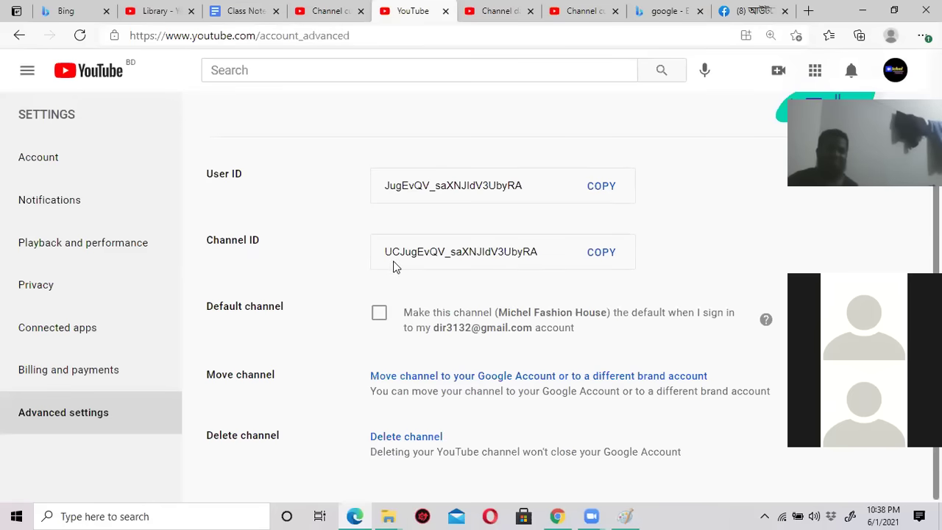
pyautogui.scroll(2, 251, 279)
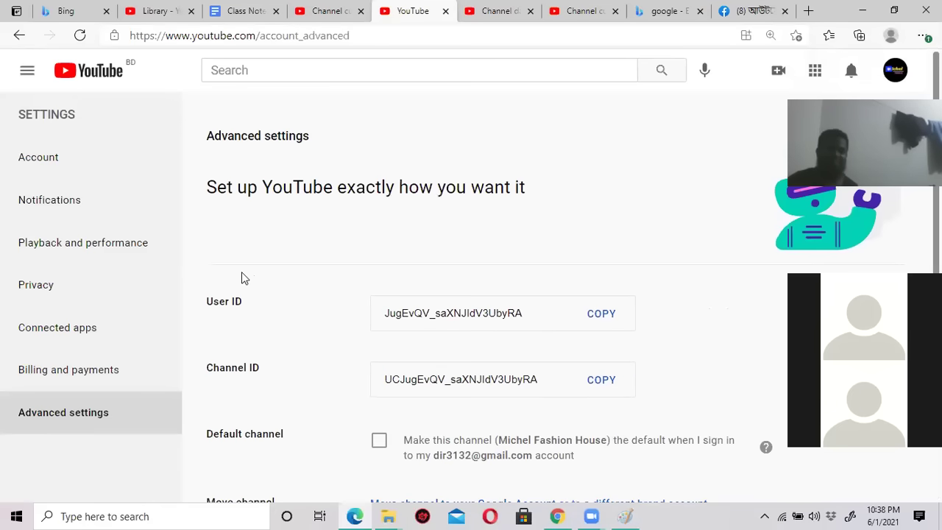
pyautogui.click(52, 158)
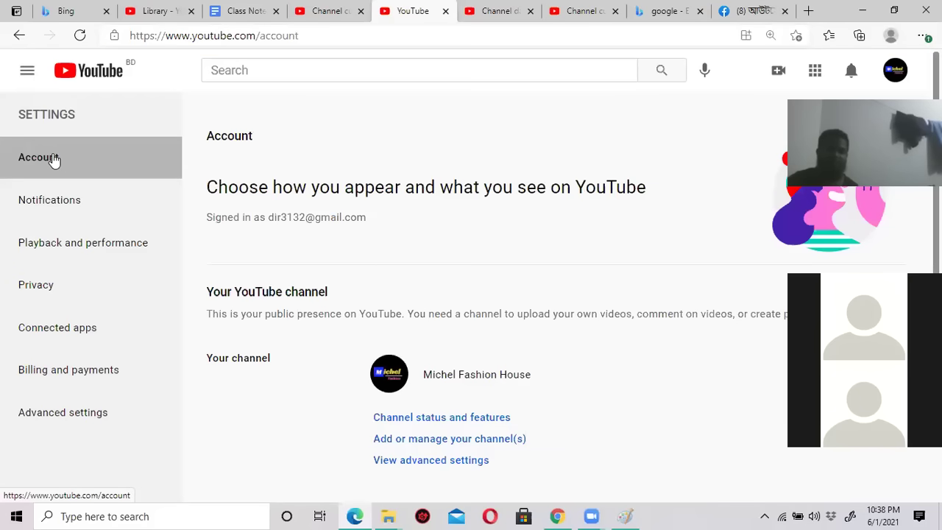
pyautogui.scroll(-2, 557, 232)
pyautogui.scroll(-2, 557, 233)
pyautogui.scroll(3, 557, 229)
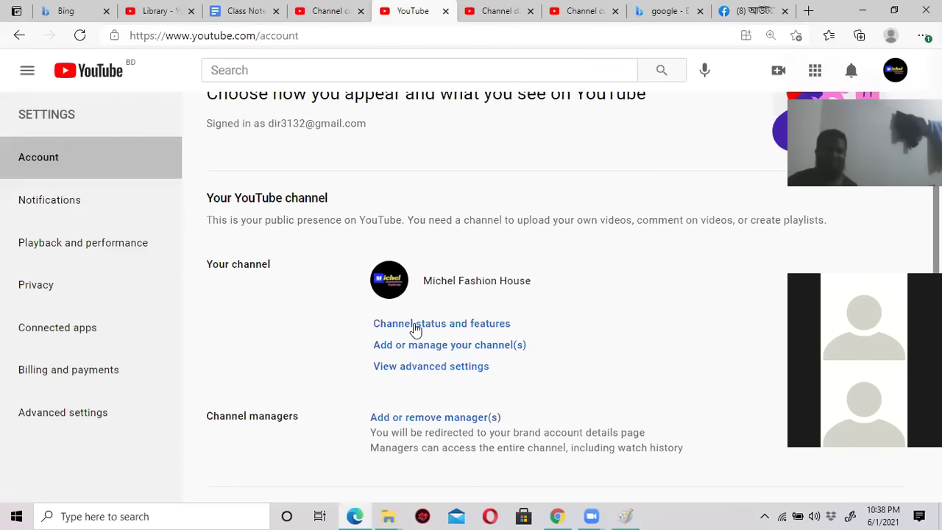
# Close the channel settings dialog and load the YouTube home page by typing 'y' in the address bar.
pyautogui.click(459, 325)
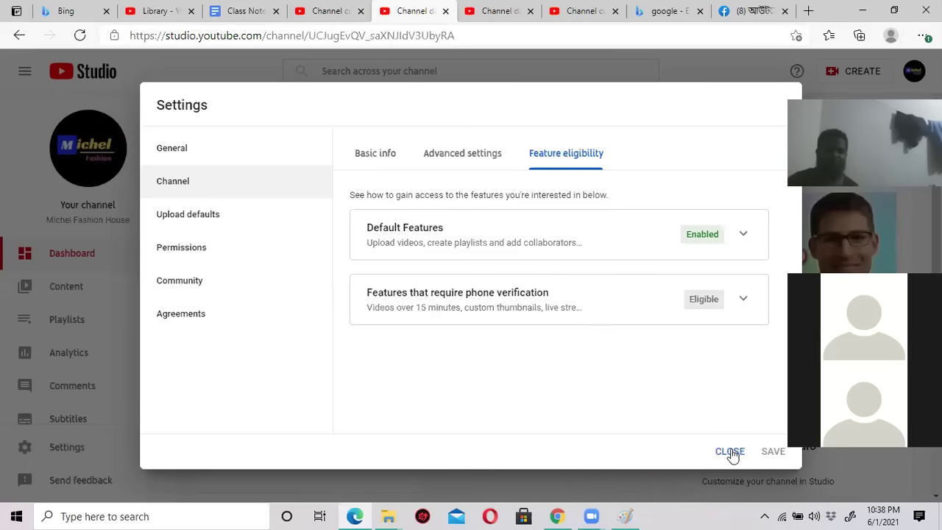
pyautogui.click(729, 453)
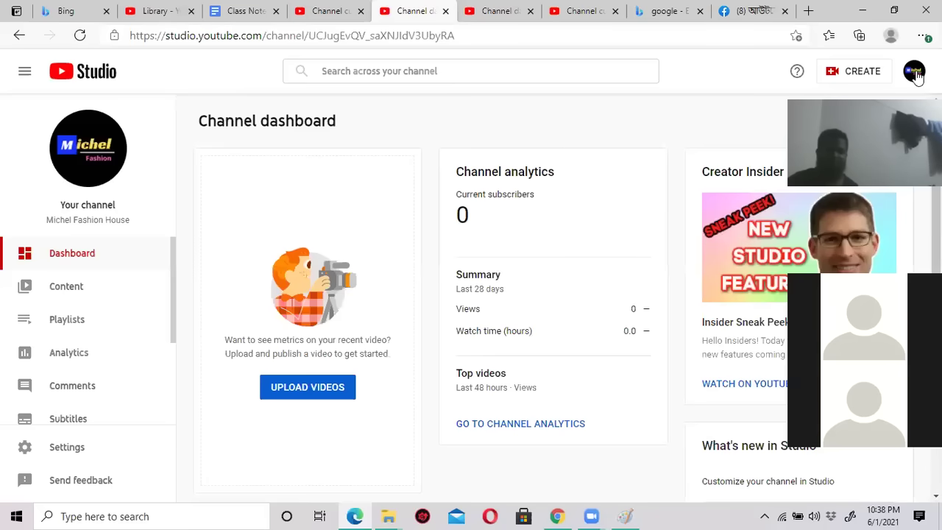
pyautogui.click(915, 71)
pyautogui.click(632, 35)
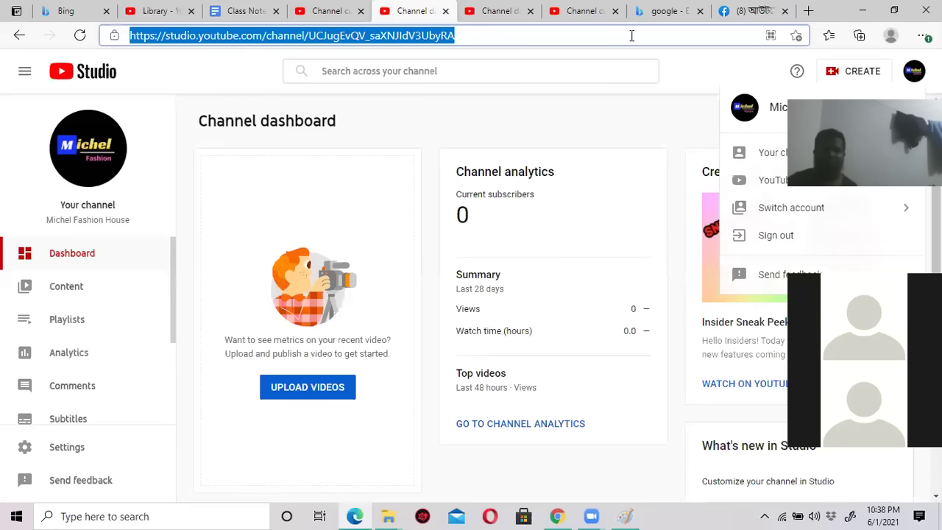
pyautogui.write('y')
pyautogui.press('Return')
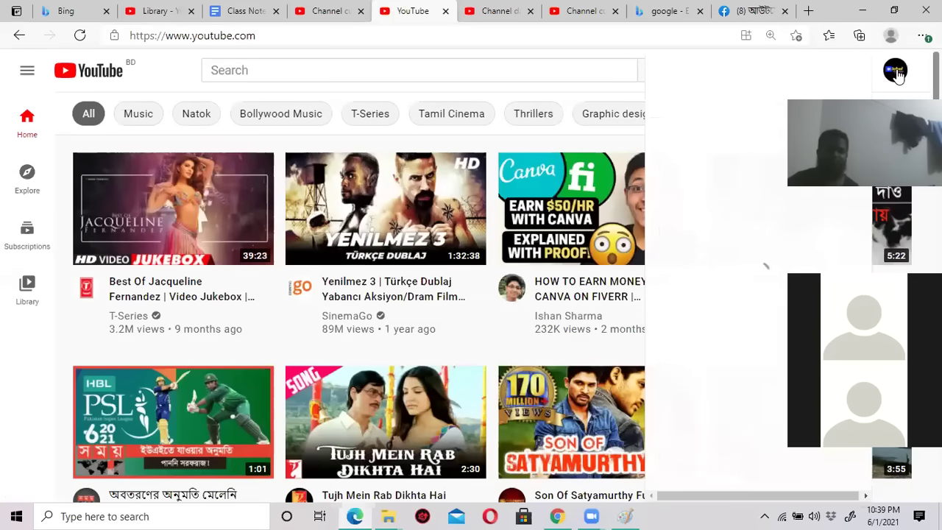
# Open Channel status and features from Account settings to show Feature eligibility.
pyautogui.click(895, 70)
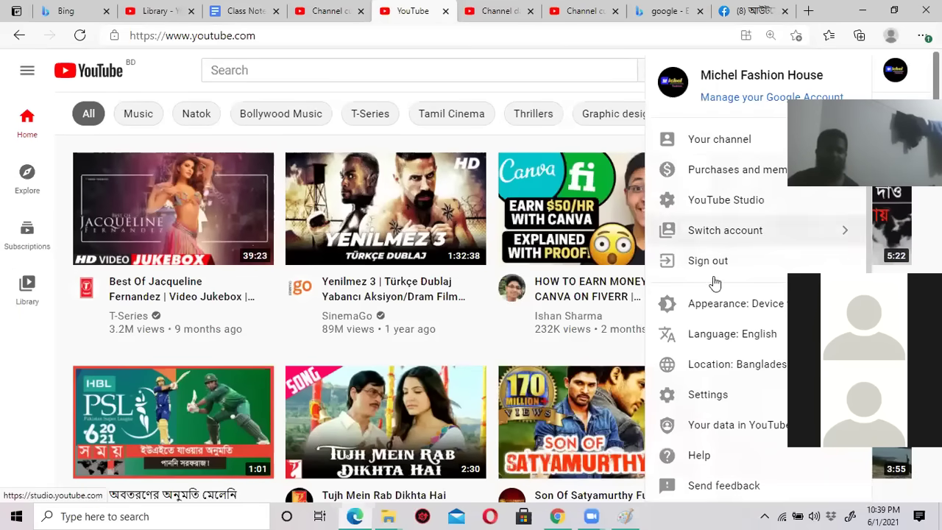
pyautogui.click(709, 395)
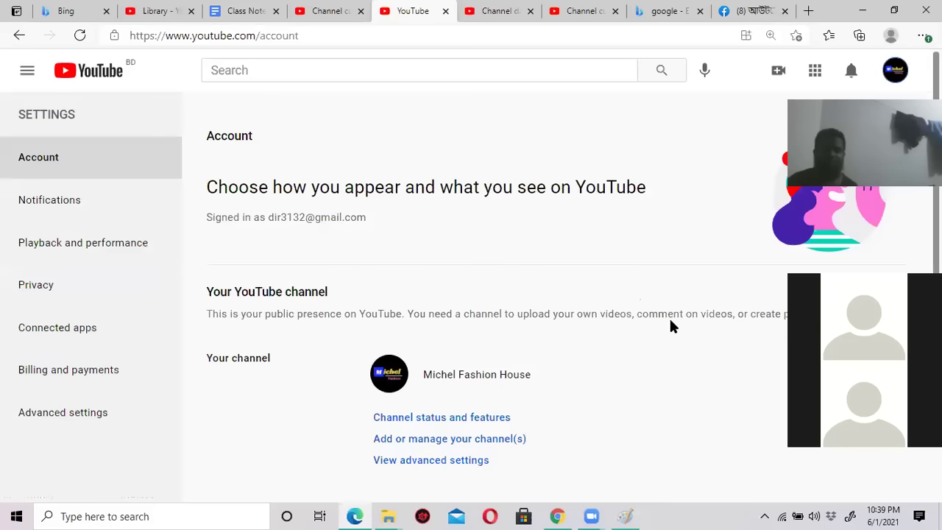
pyautogui.scroll(-1, 549, 343)
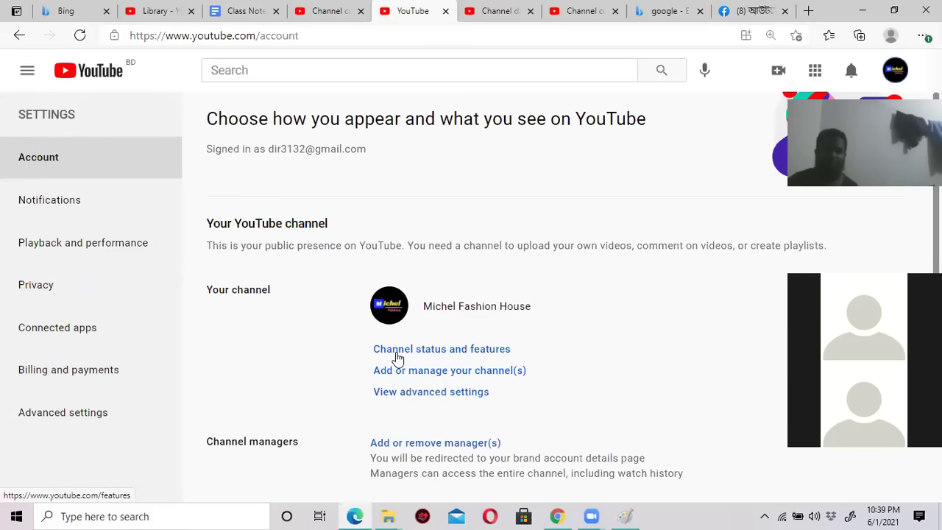
pyautogui.click(471, 352)
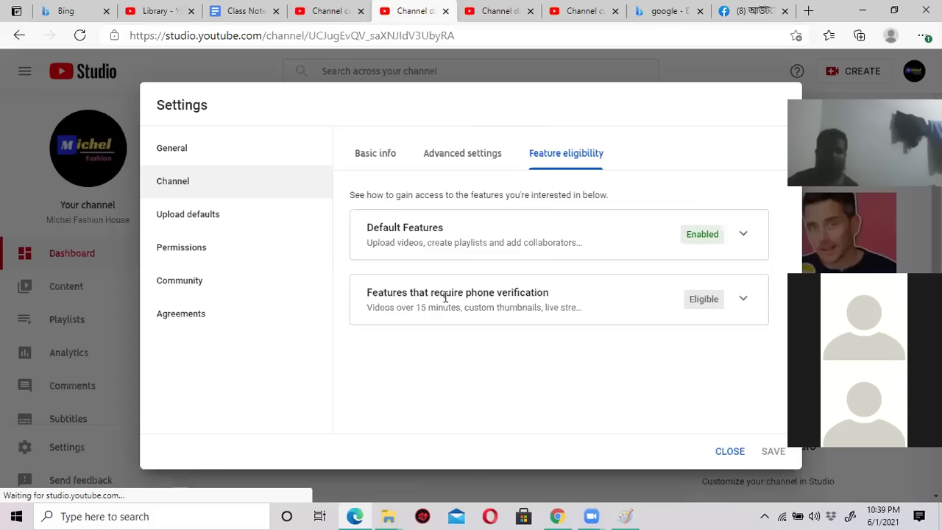
# Expand the phone-verification features and choose Verify Phone Number to begin step 1 of 2.
pyautogui.moveTo(431, 295); pyautogui.dragTo(502, 294)
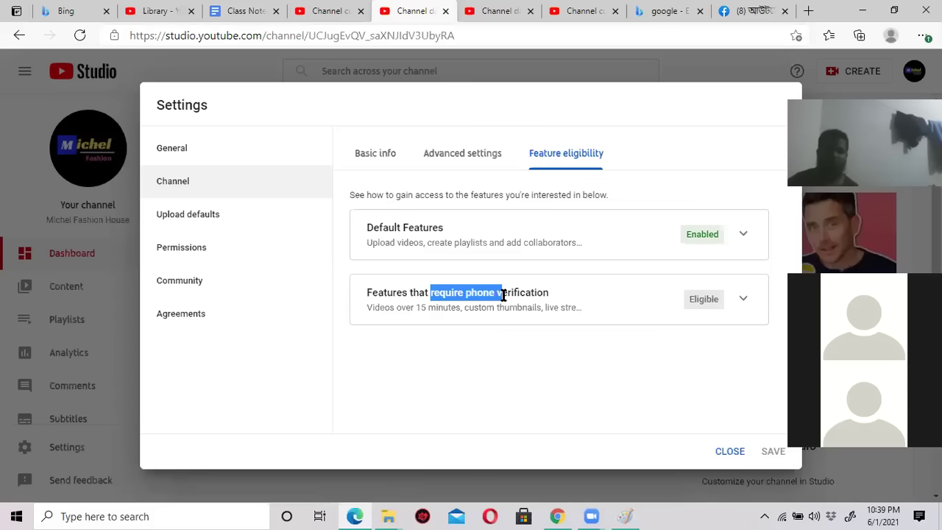
pyautogui.click(562, 298)
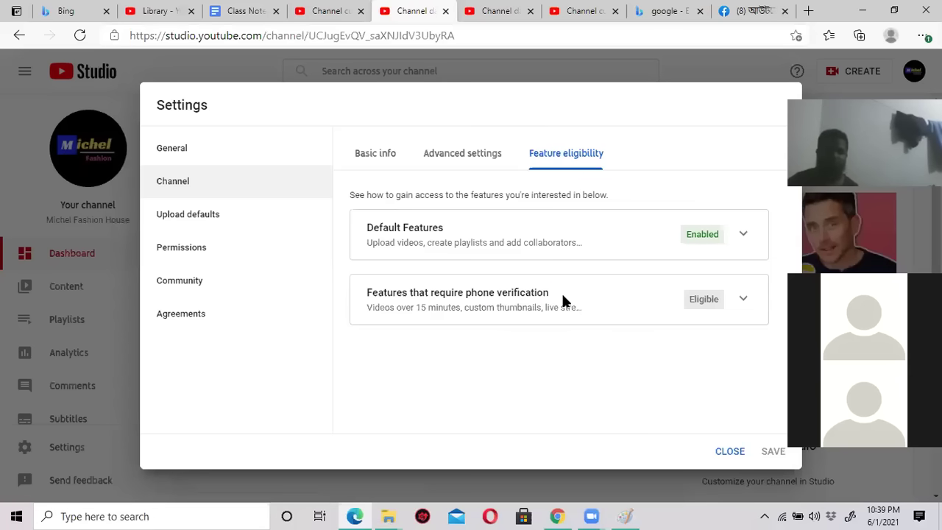
pyautogui.click(744, 301)
pyautogui.scroll(-1, 717, 352)
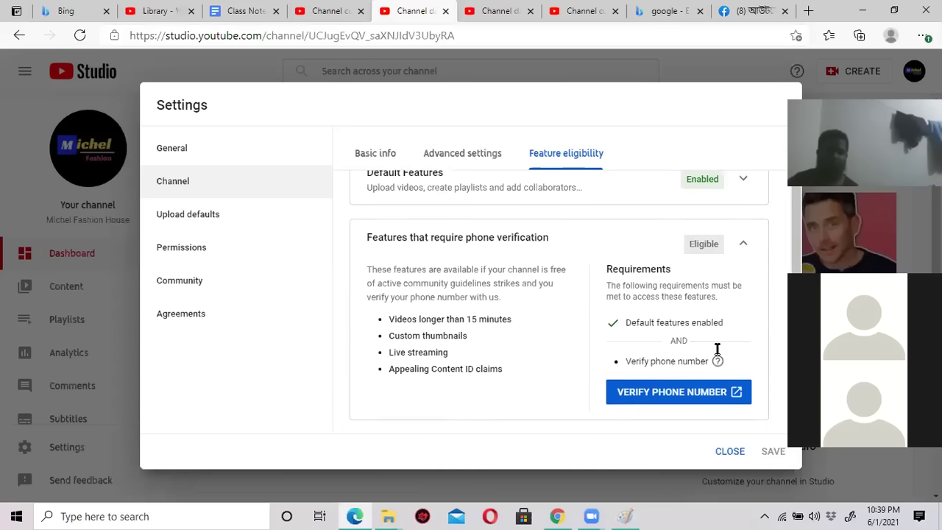
pyautogui.click(679, 390)
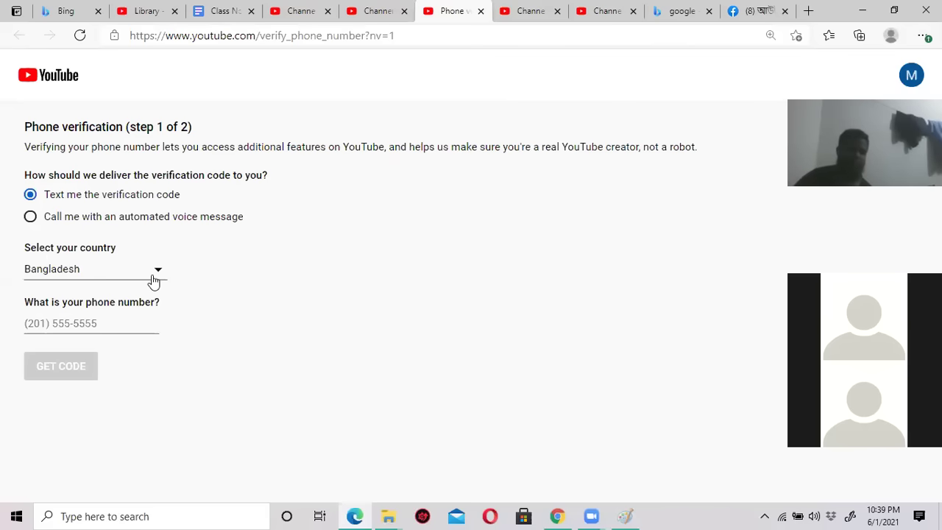
# Enter the channel owner's phone number, keeping text-message verification and Bangladesh as the country.
pyautogui.click(96, 324)
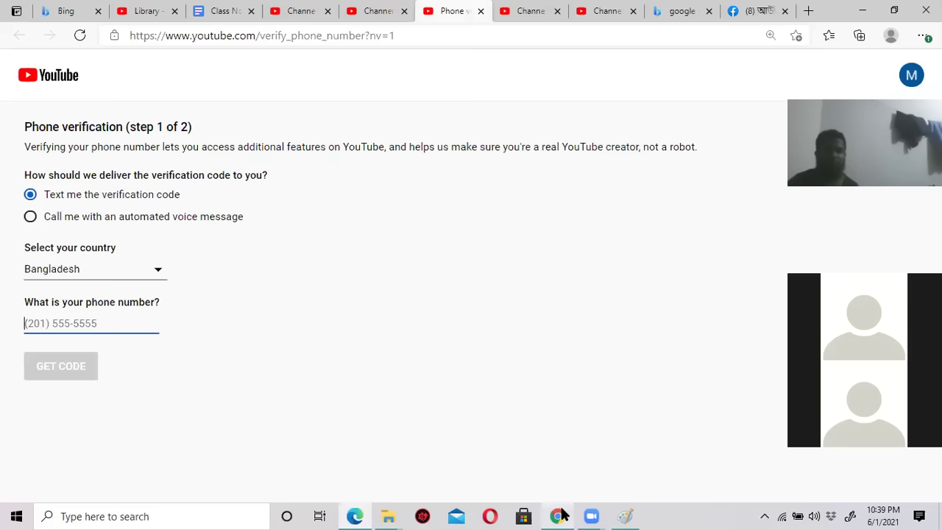
pyautogui.click(596, 368)
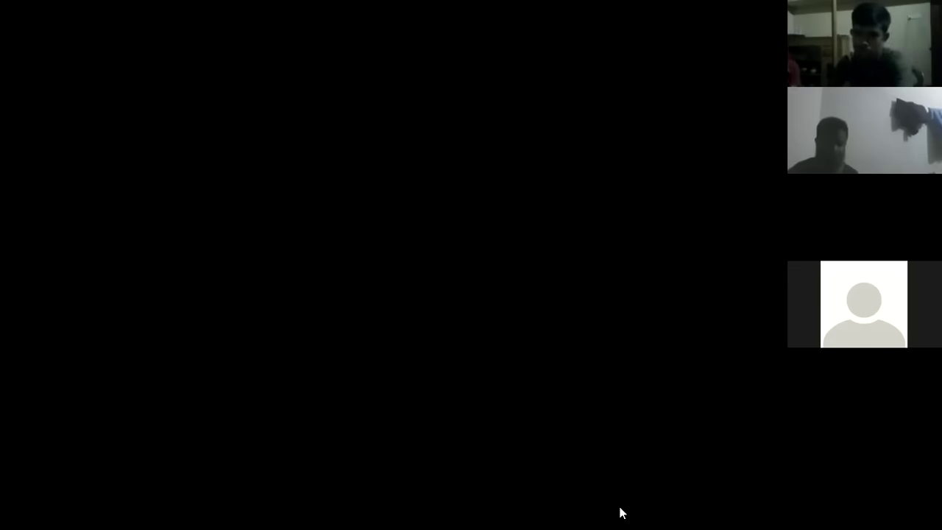
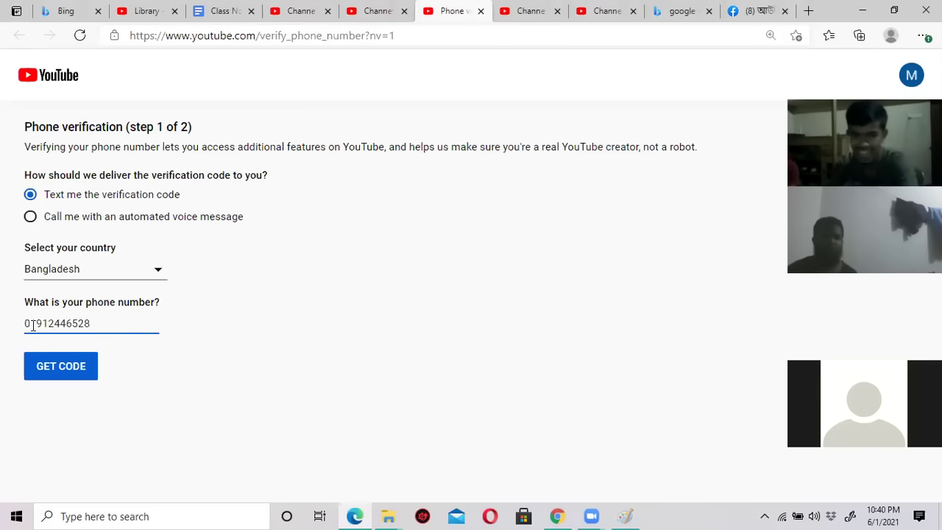
# Enter the six-digit code from the text message and submit it to verify the phone.
pyautogui.click(61, 368)
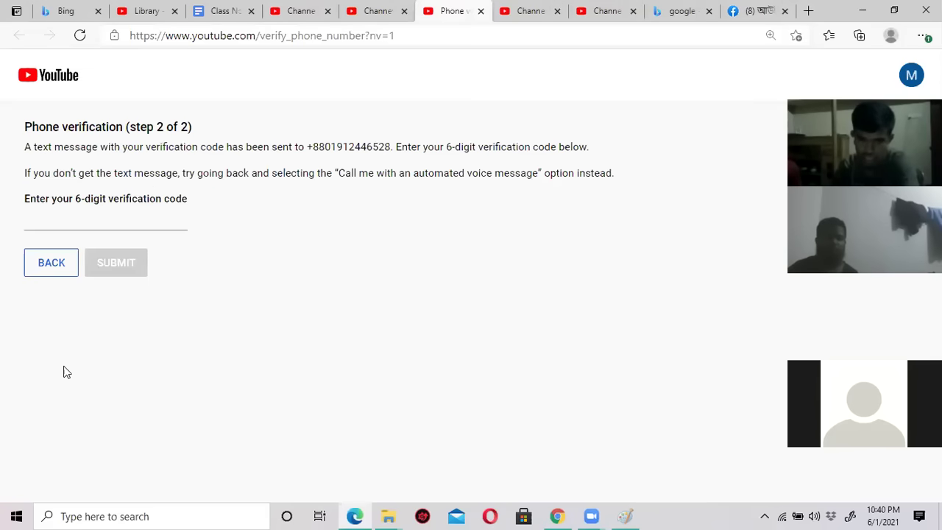
pyautogui.click(114, 221)
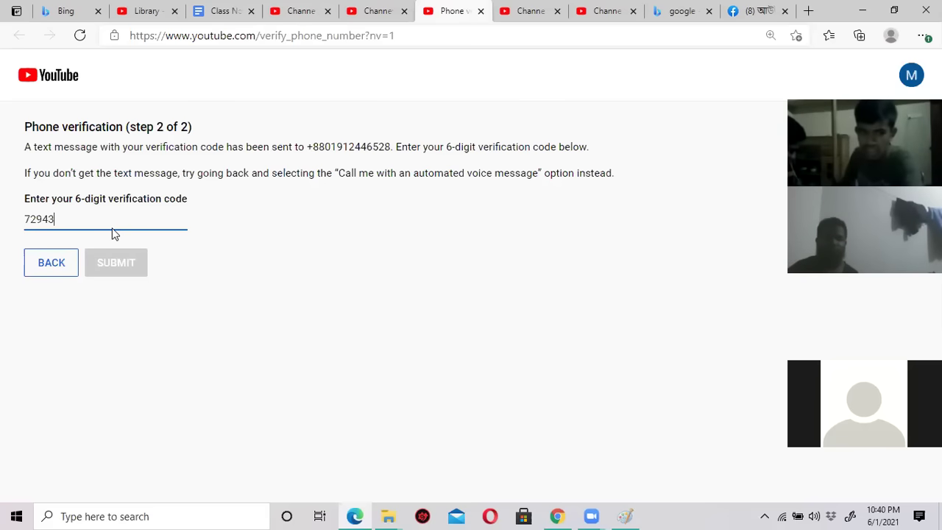
pyautogui.write('5')
pyautogui.click(112, 264)
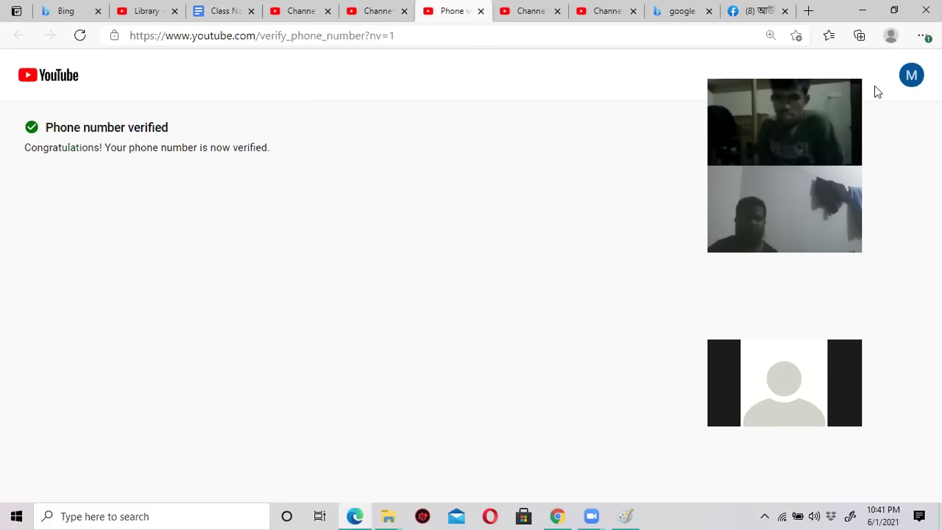
# Go to the YouTube home feed, then to the Michel Fashion House page via Your channel.
pyautogui.click(41, 78)
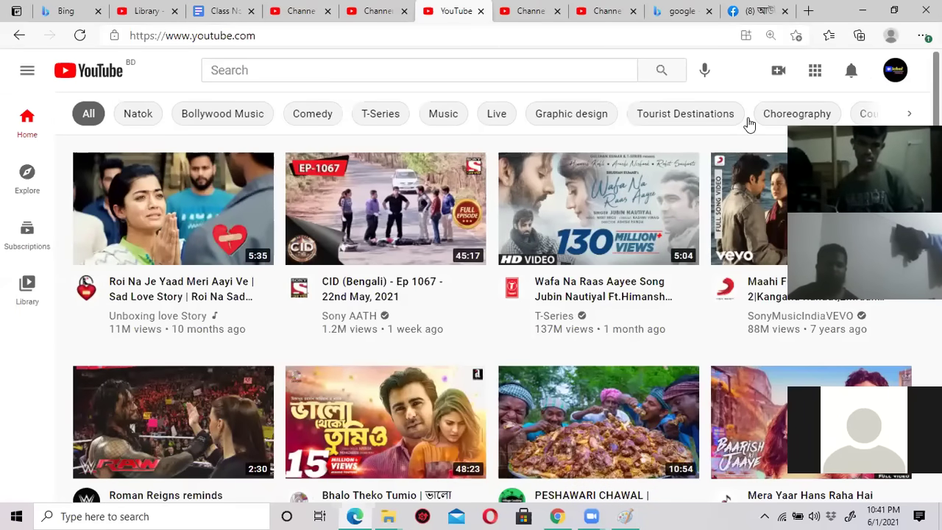
pyautogui.click(895, 70)
pyautogui.click(729, 140)
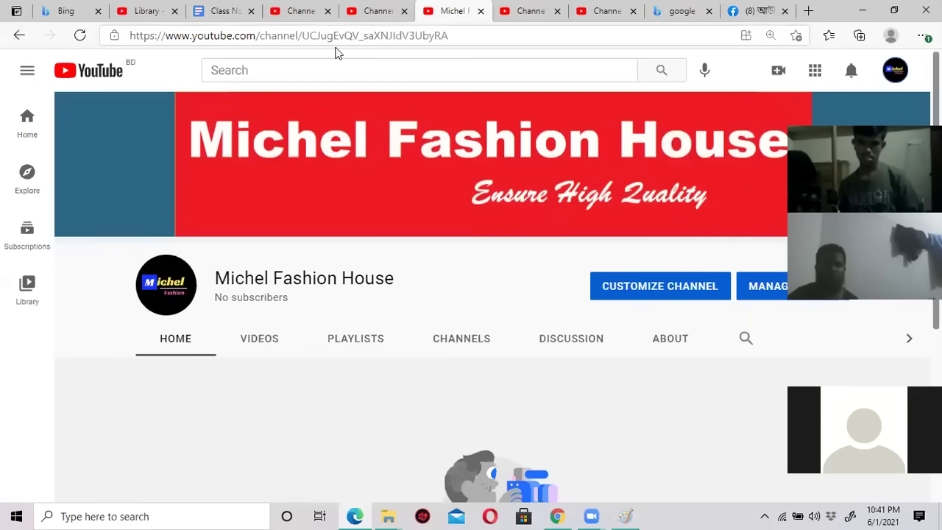
# In Class Notes, highlight Gmail account, Settings, Channel Art, About, Verify and Upload Video, then minimize the browser.
pyautogui.click(228, 13)
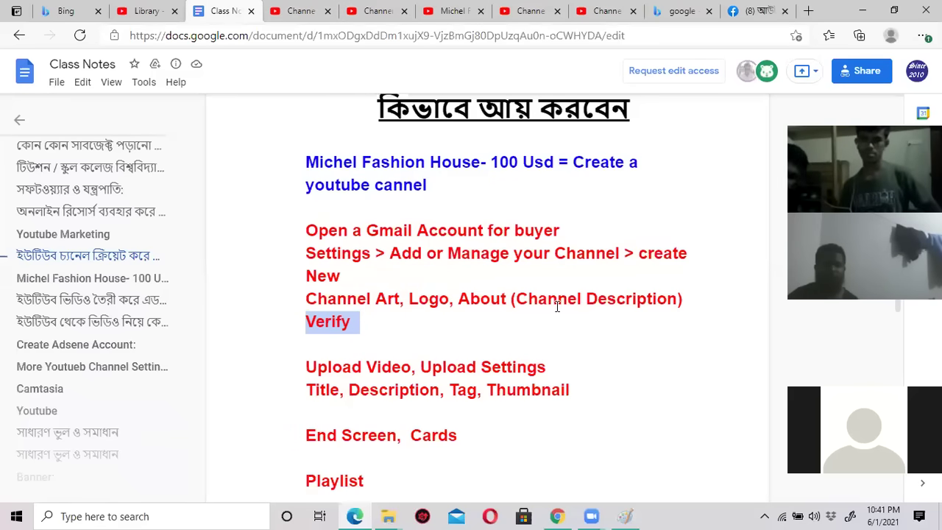
pyautogui.click(385, 324)
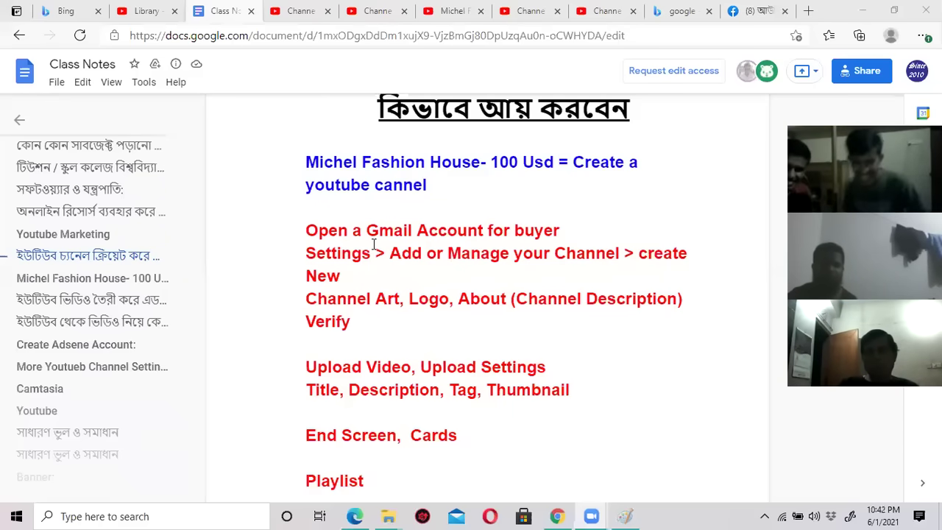
pyautogui.moveTo(379, 234); pyautogui.dragTo(414, 248)
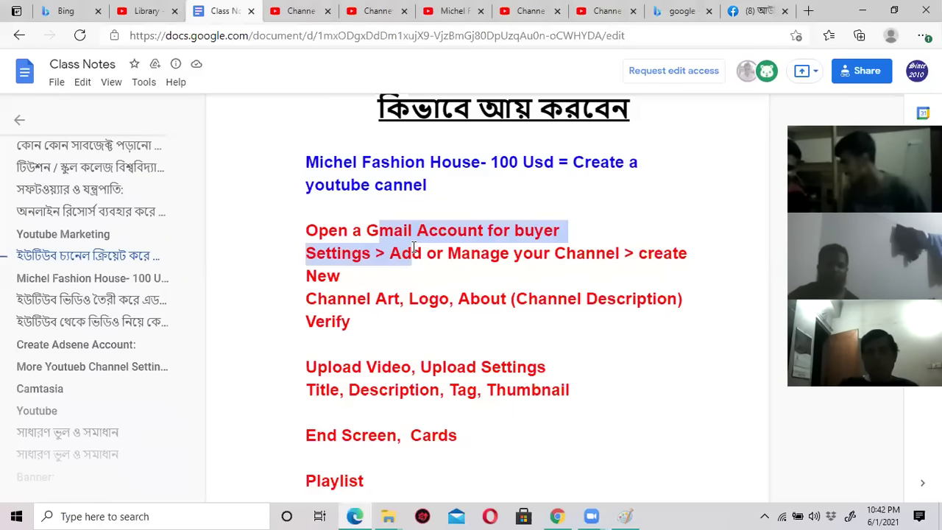
pyautogui.moveTo(327, 299); pyautogui.dragTo(508, 300)
pyautogui.moveTo(325, 321); pyautogui.dragTo(352, 321)
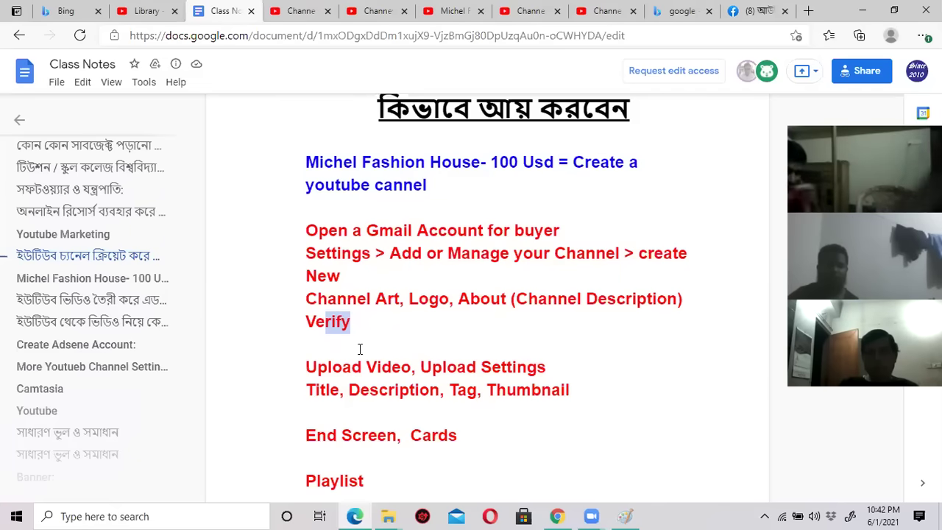
pyautogui.scroll(-2, 366, 332)
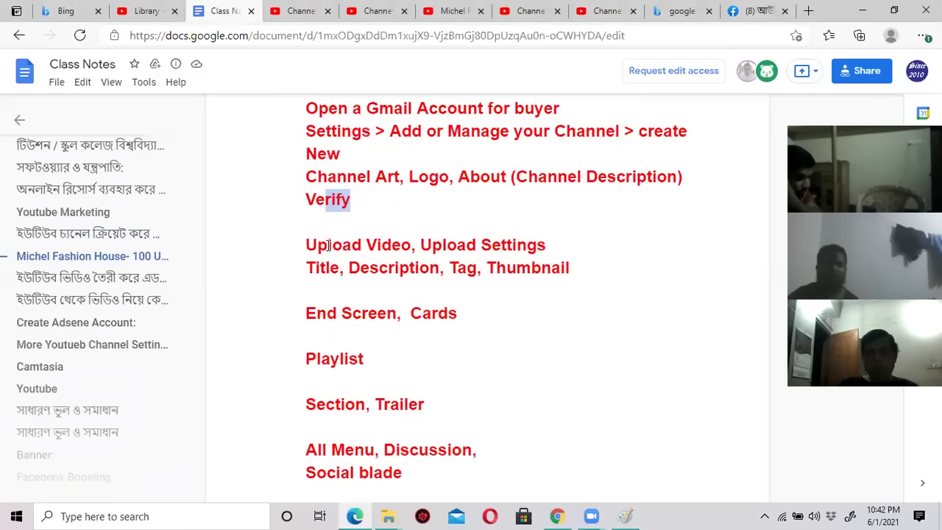
pyautogui.moveTo(316, 246); pyautogui.dragTo(405, 251)
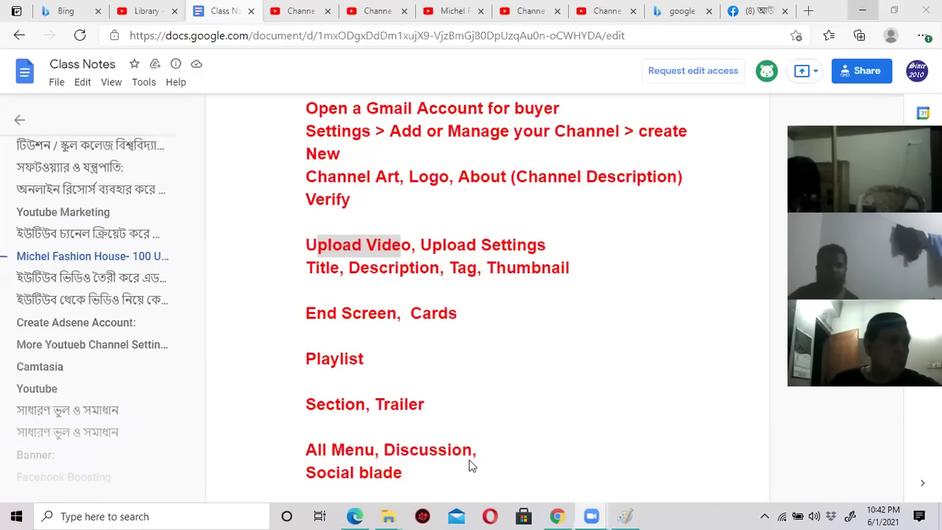
pyautogui.press('super+d')
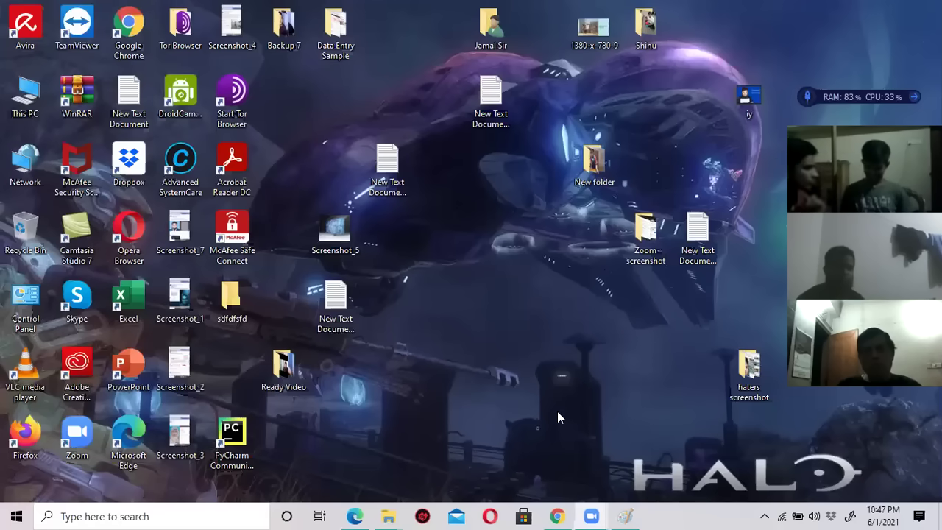
pyautogui.doubleClick(286, 366)
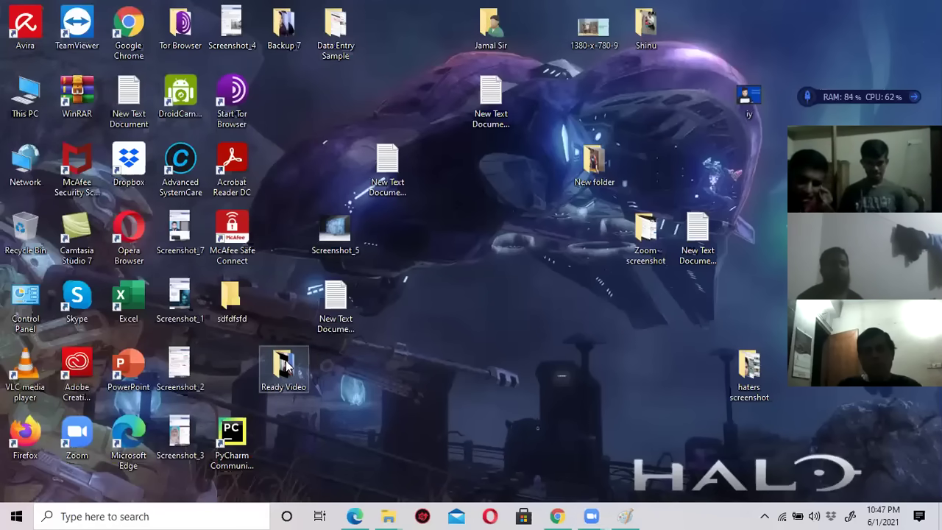
pyautogui.doubleClick(166, 101)
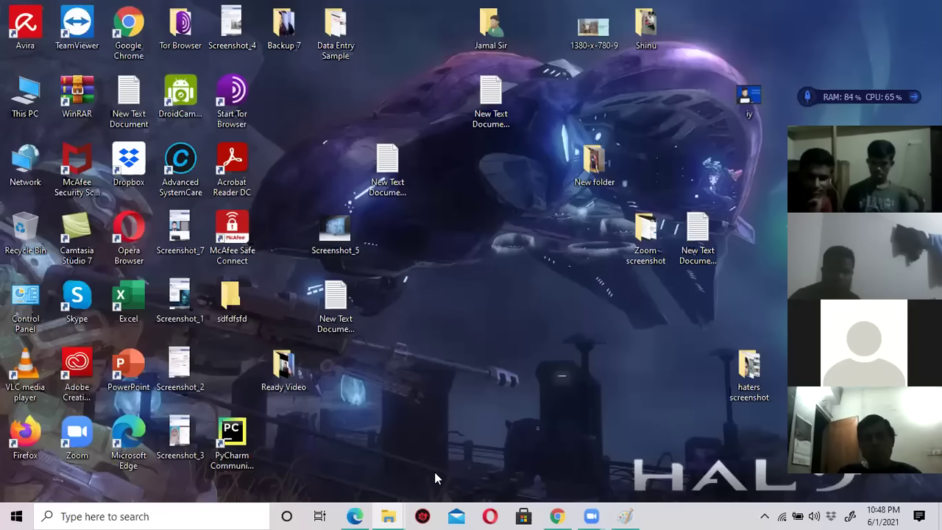
pyautogui.click(559, 516)
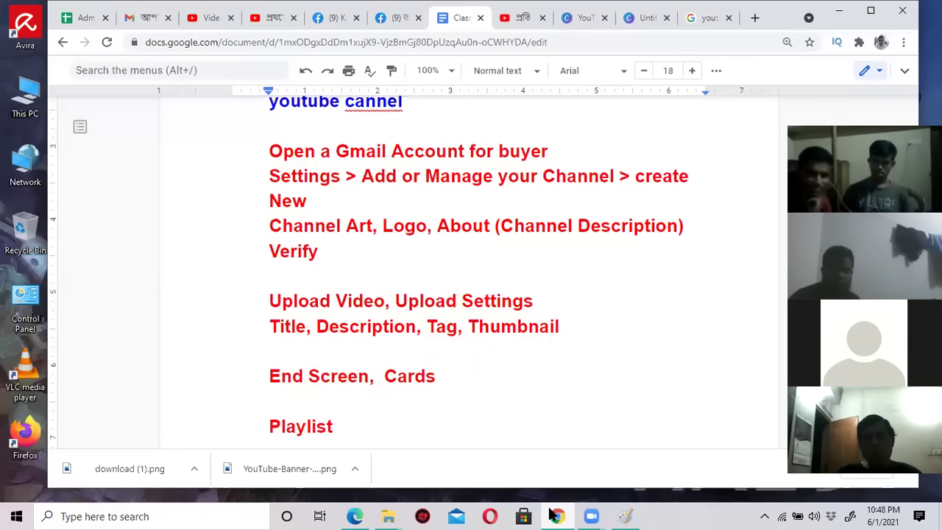
# Close the Channel dashboard and Channel customization tabs and restore the browser to a smaller window.
pyautogui.click(354, 516)
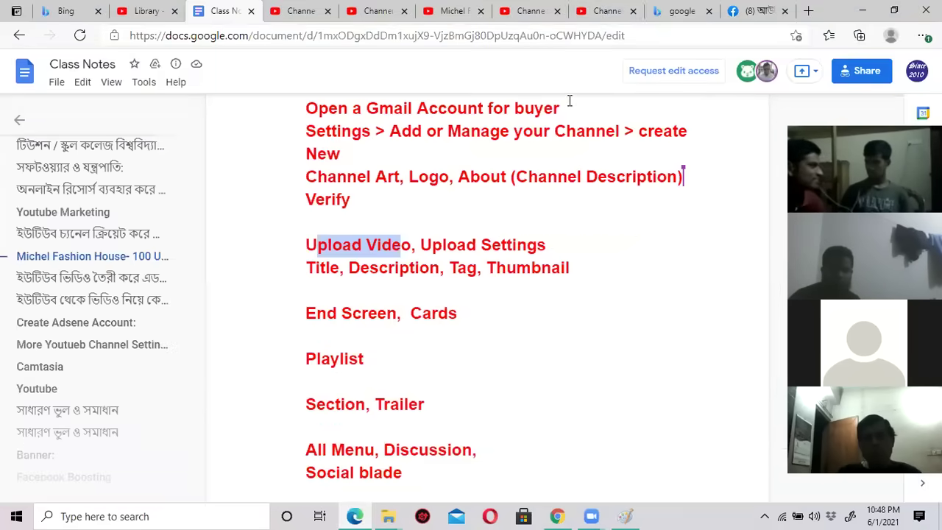
pyautogui.click(602, 11)
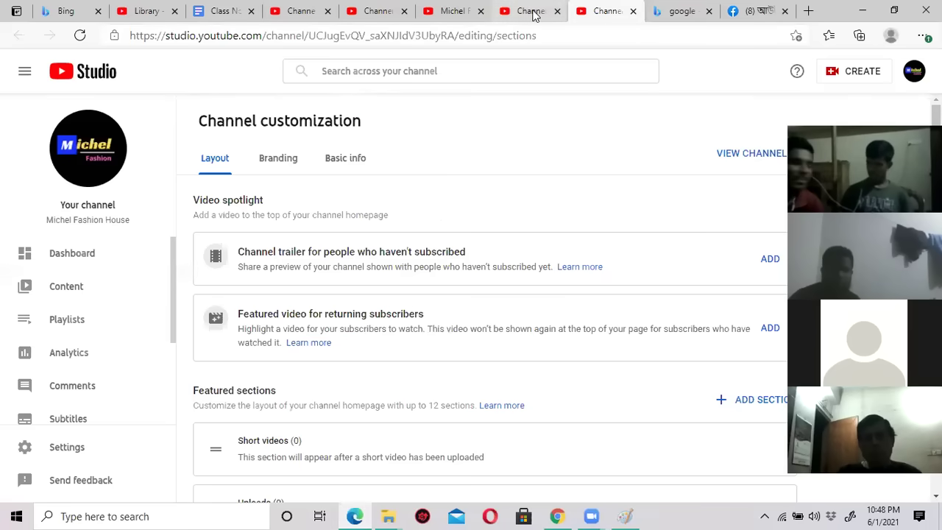
pyautogui.click(530, 11)
pyautogui.click(558, 11)
pyautogui.click(558, 11)
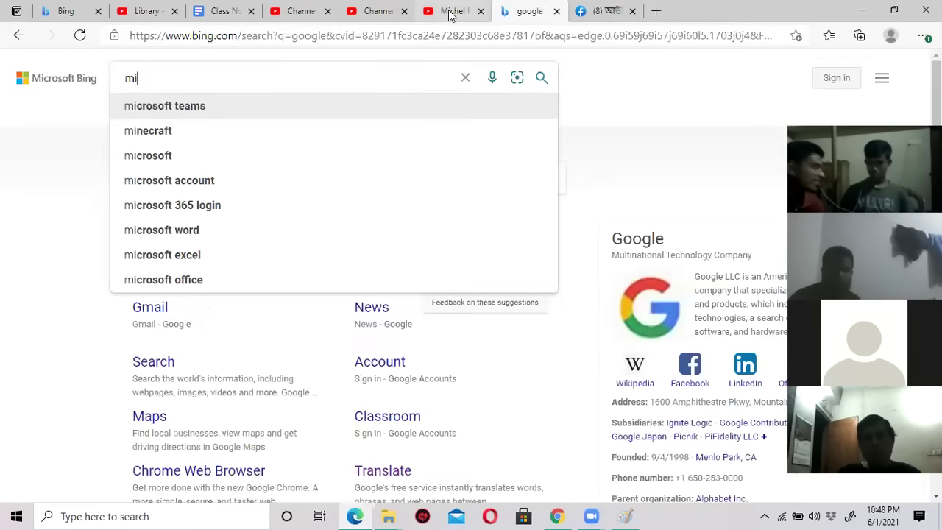
pyautogui.click(450, 11)
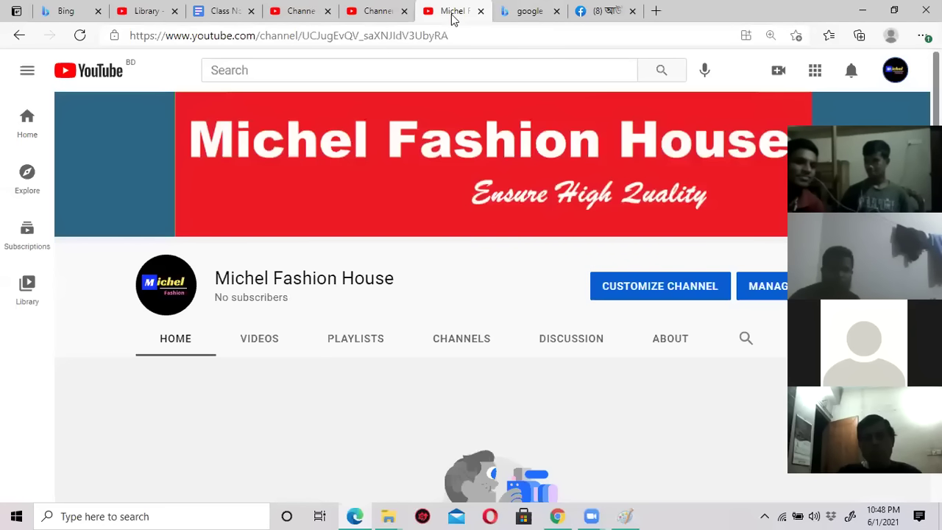
pyautogui.doubleClick(837, 15)
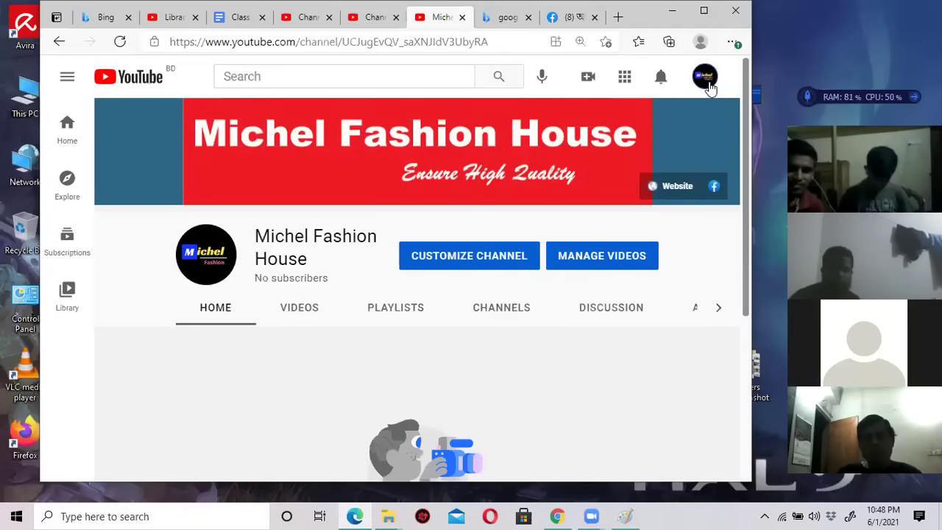
# Open and dismiss the Create and account menus on the Michel Fashion House channel page without choosing anything.
pyautogui.click(589, 81)
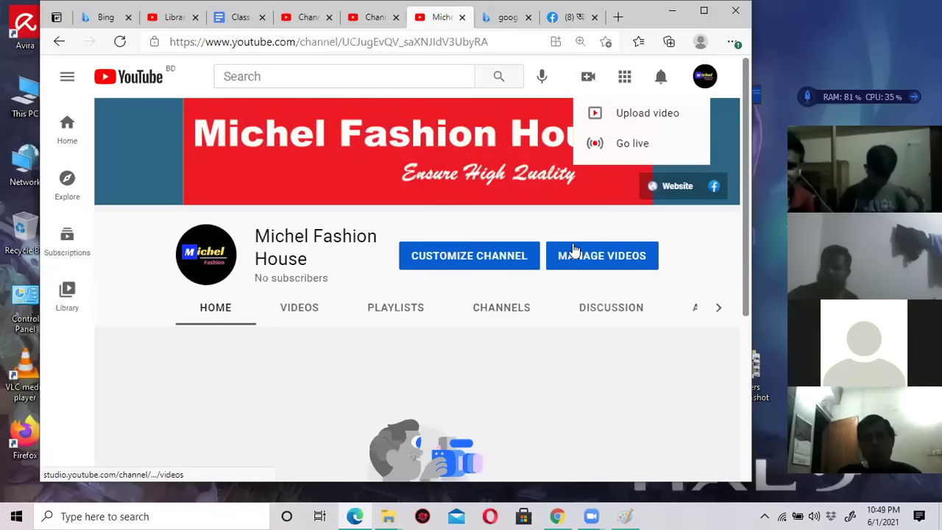
pyautogui.click(571, 221)
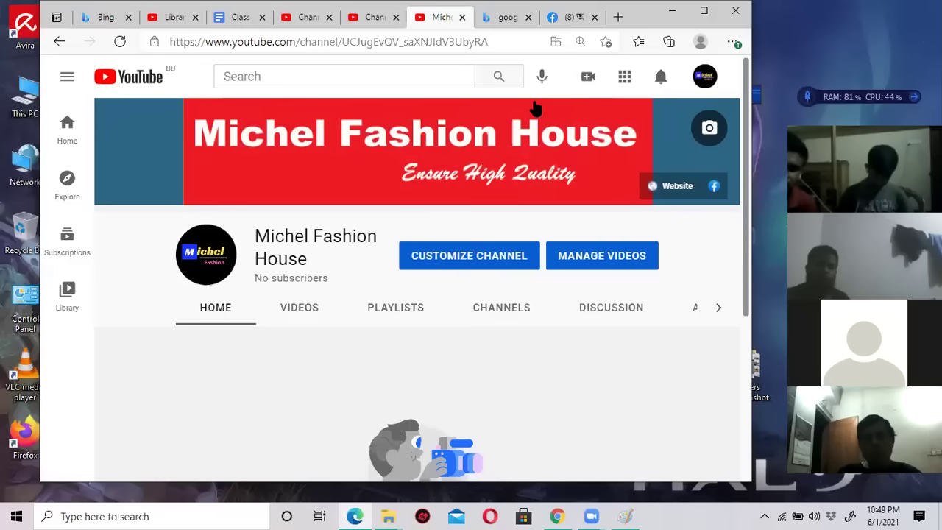
pyautogui.click(706, 80)
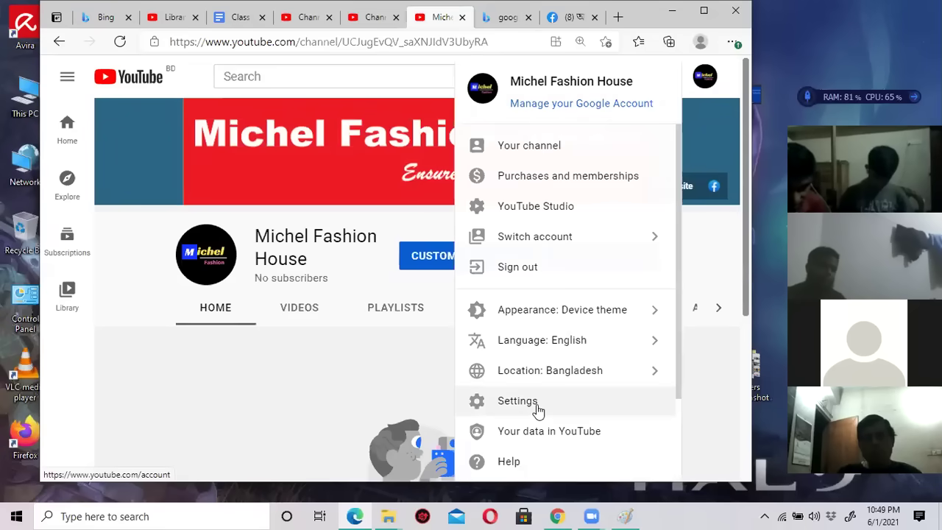
pyautogui.click(355, 346)
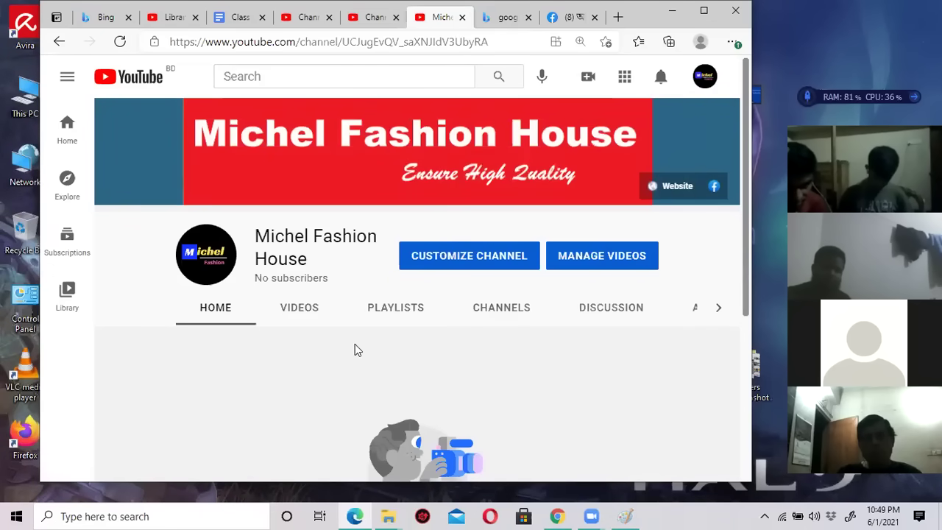
pyautogui.click(706, 77)
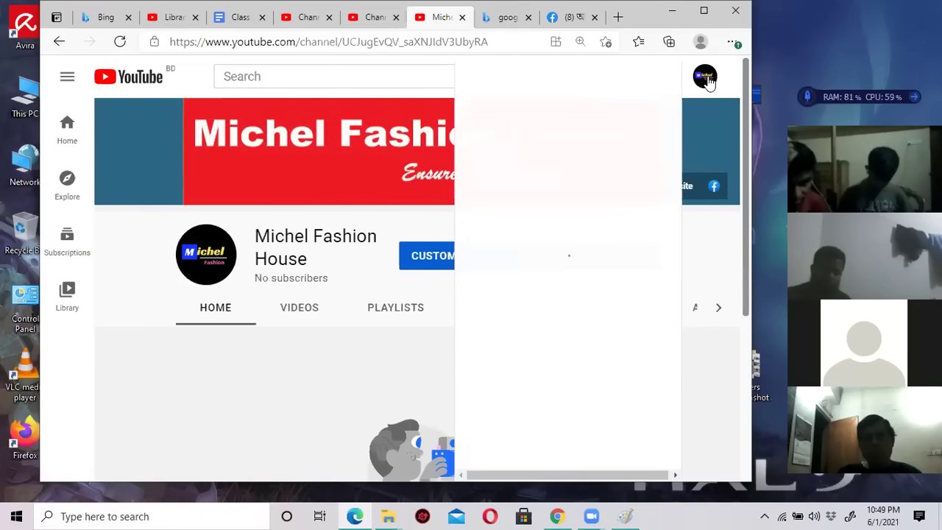
pyautogui.click(442, 351)
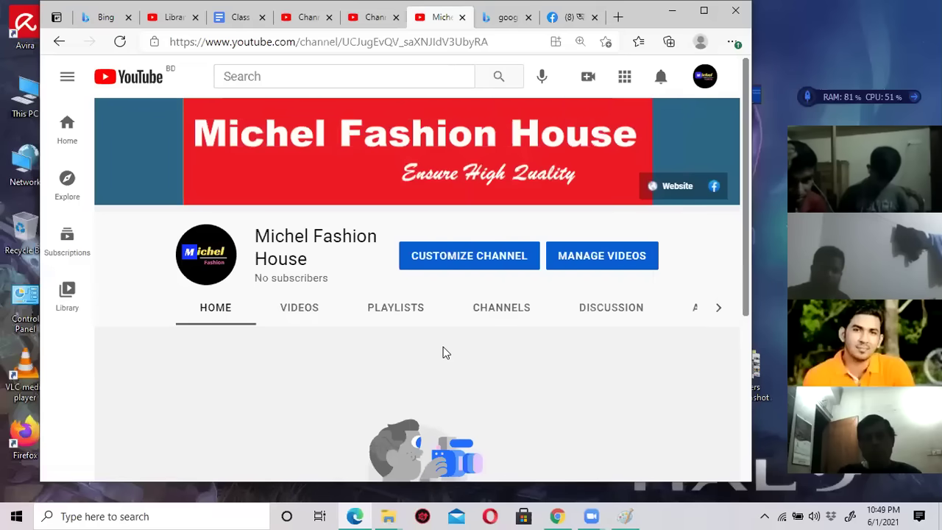
pyautogui.click(588, 78)
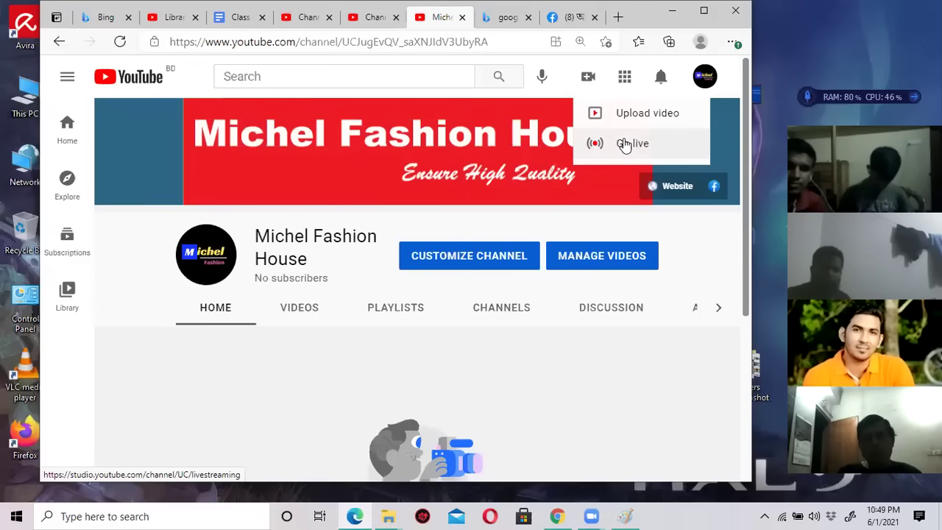
pyautogui.click(594, 221)
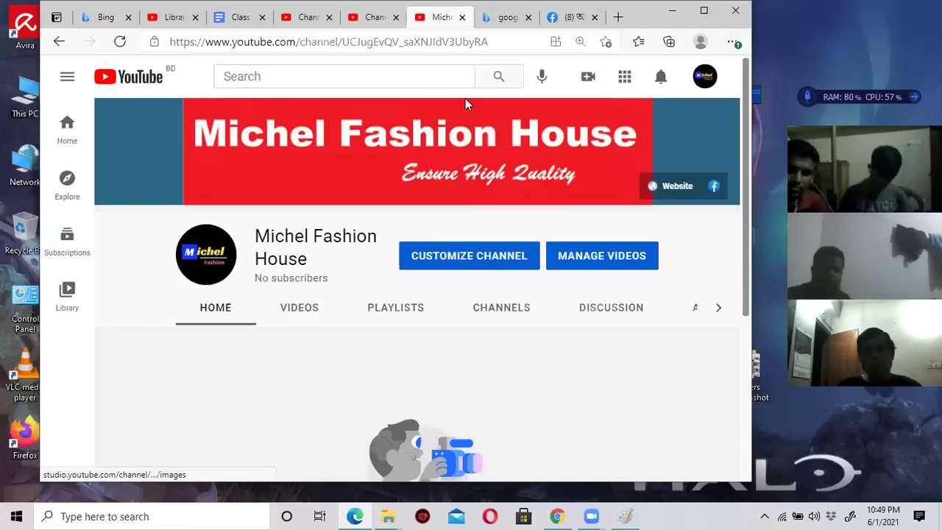
# Open channel customization in a new tab, compare it with the channel page, then close that tab.
pyautogui.rightClick(480, 261)
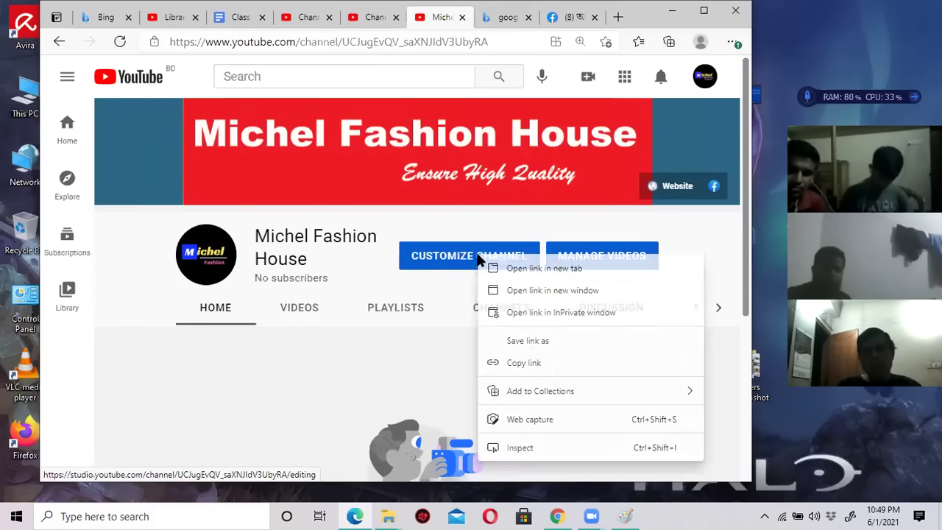
pyautogui.click(450, 259)
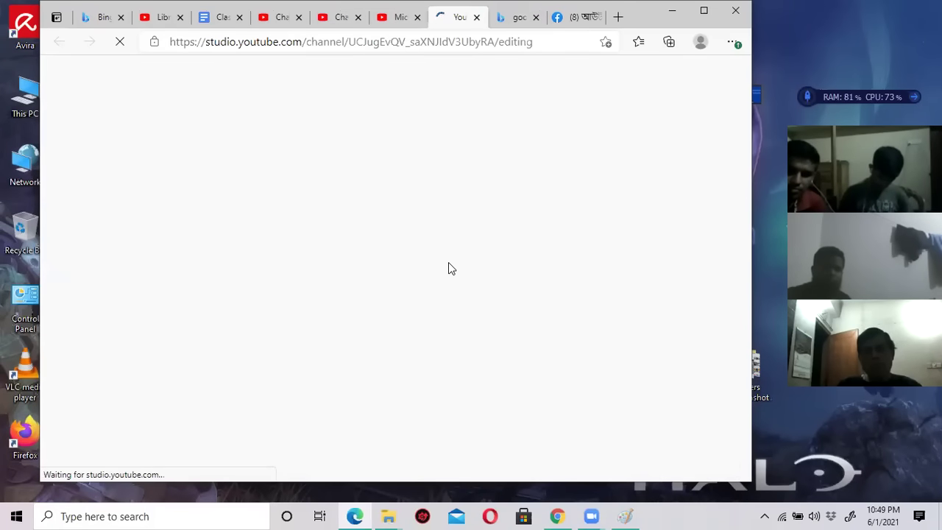
pyautogui.click(396, 18)
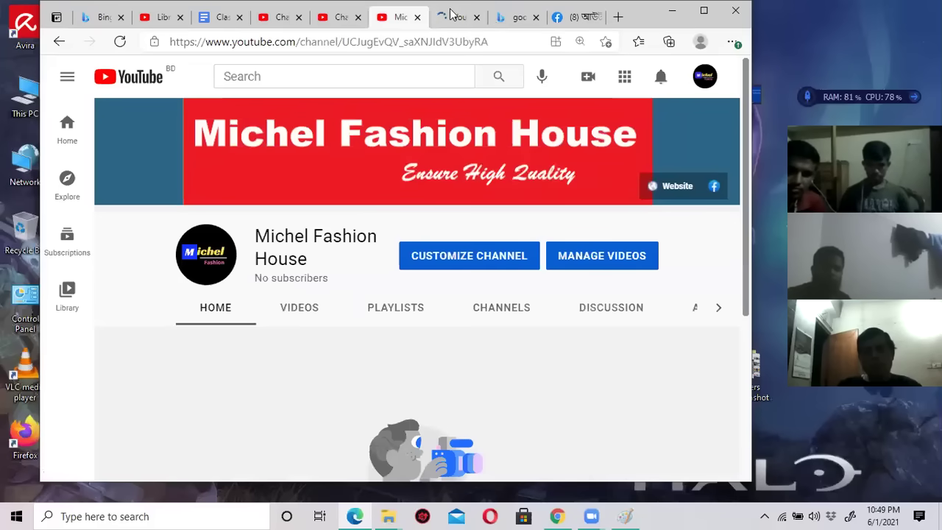
pyautogui.click(453, 16)
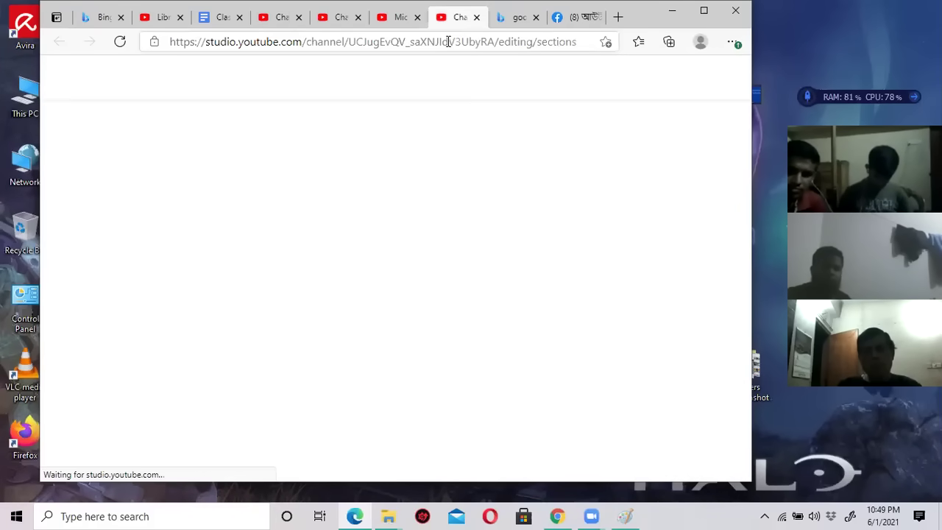
pyautogui.click(396, 17)
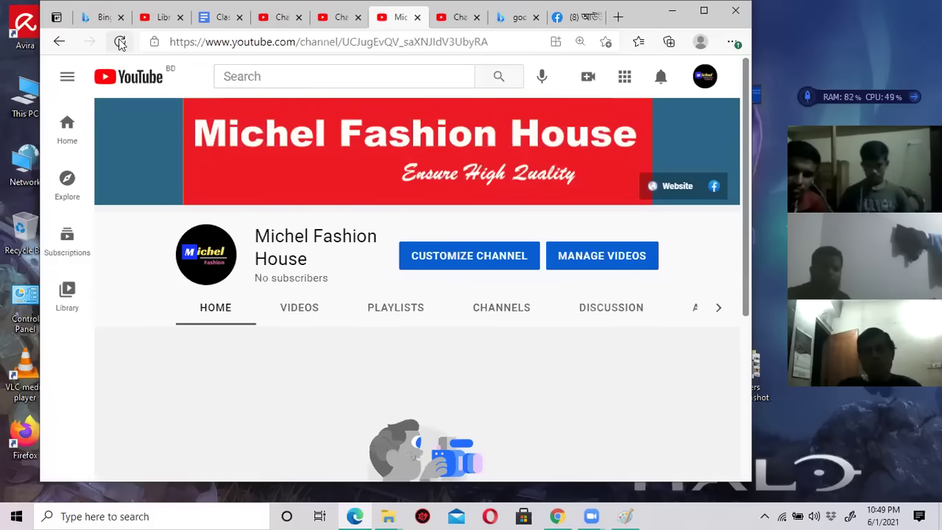
pyautogui.moveTo(248, 155)
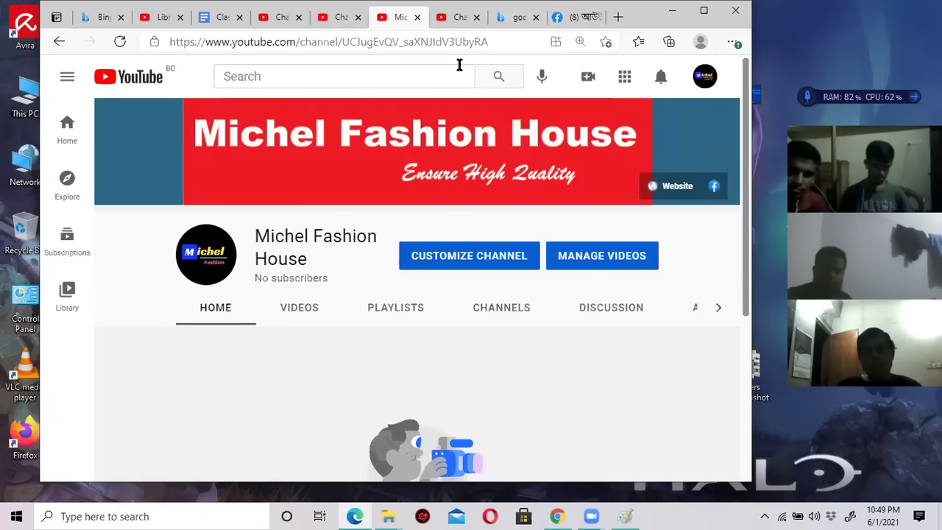
pyautogui.click(455, 18)
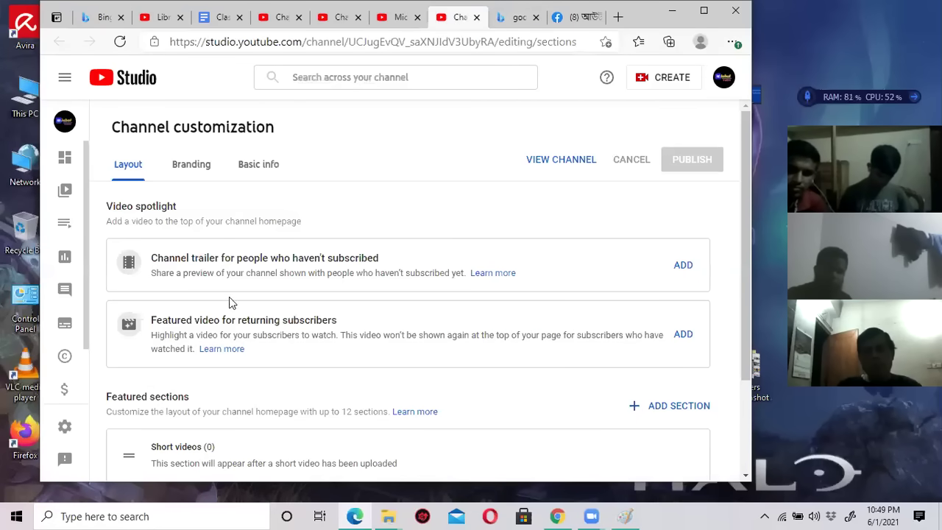
pyautogui.click(398, 18)
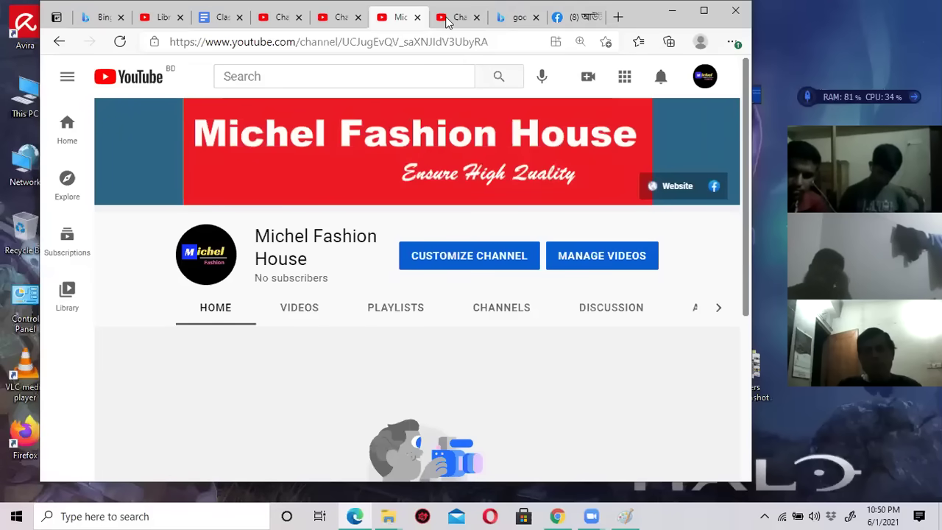
pyautogui.click(456, 18)
pyautogui.click(476, 18)
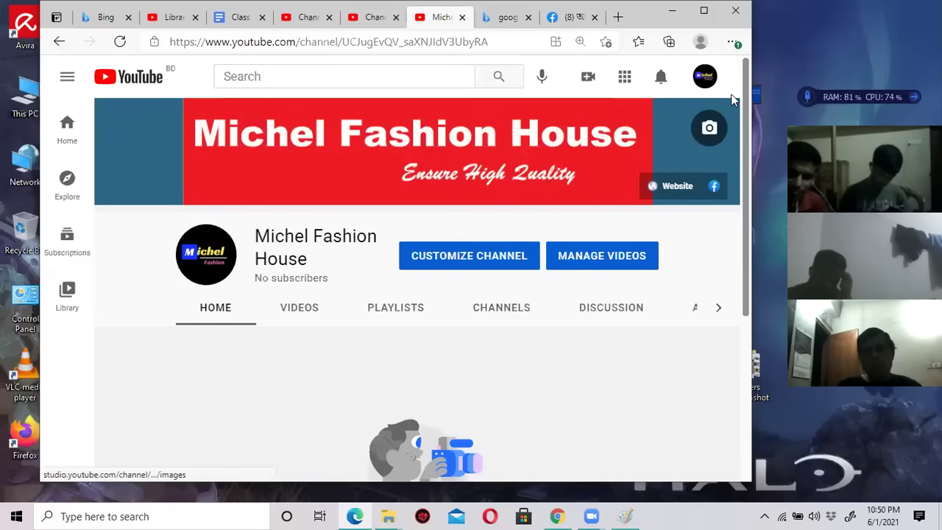
pyautogui.click(705, 82)
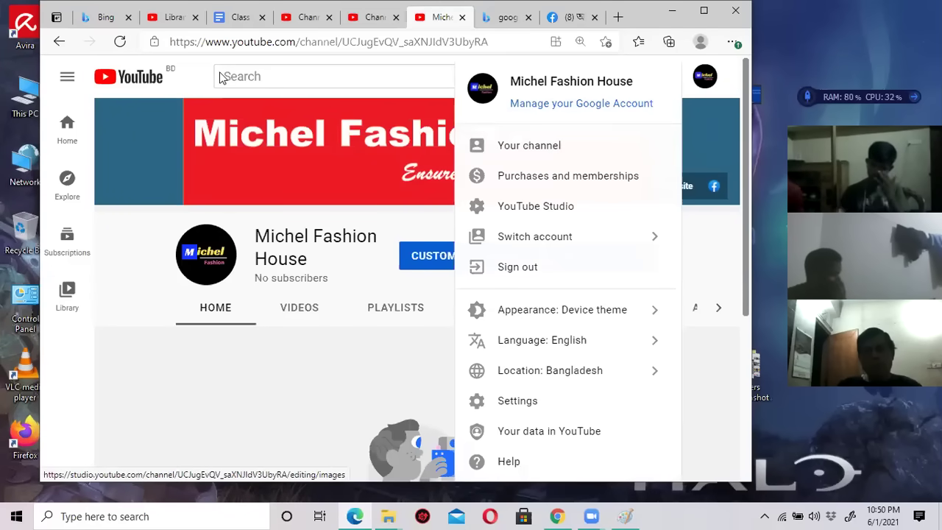
pyautogui.click(148, 84)
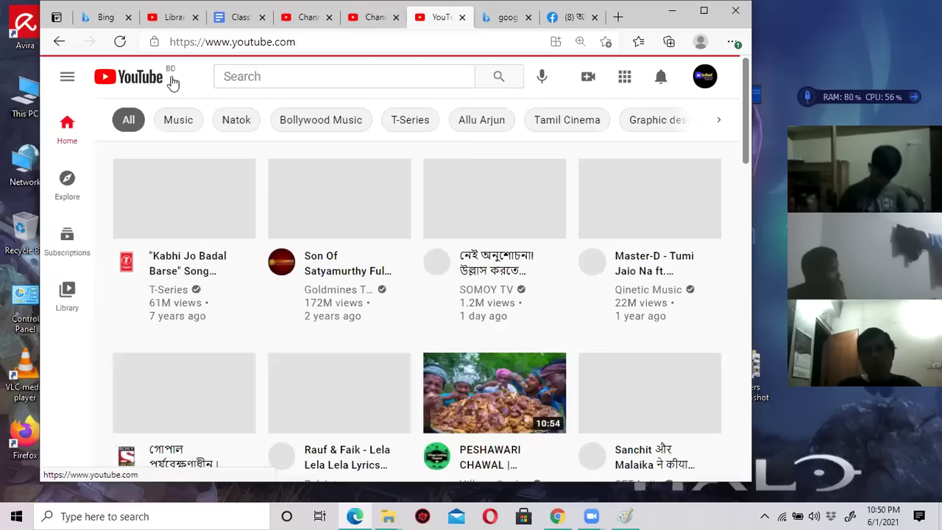
pyautogui.click(703, 77)
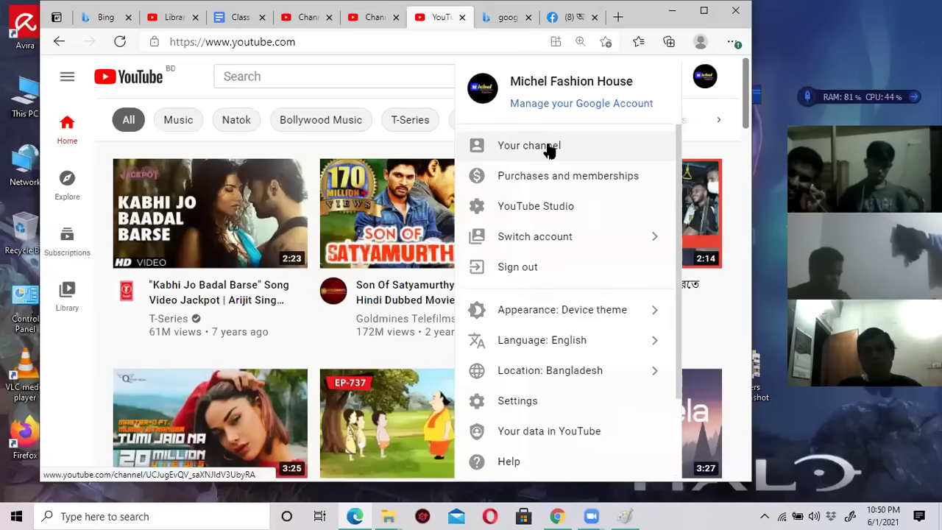
pyautogui.click(549, 146)
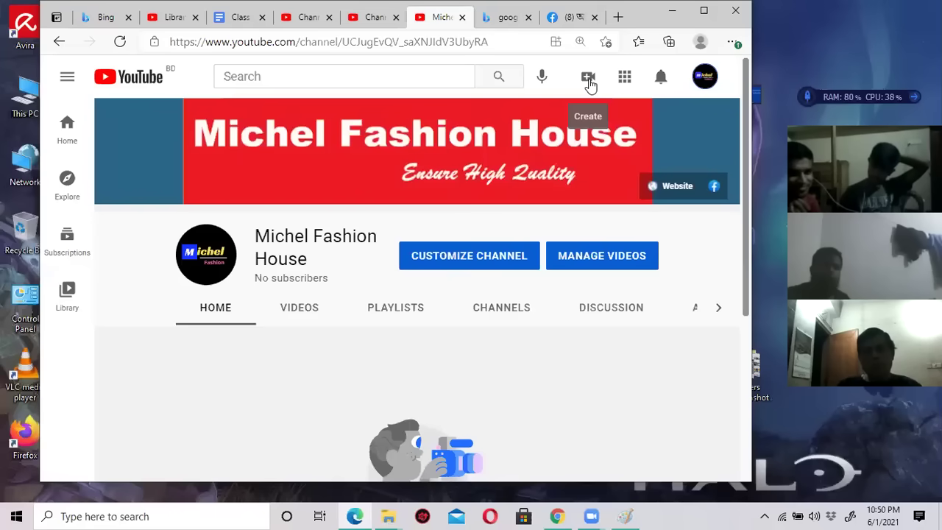
# Upload 56.mp4 from Desktop > Ready Video > New folder using Create > Upload video.
pyautogui.click(589, 80)
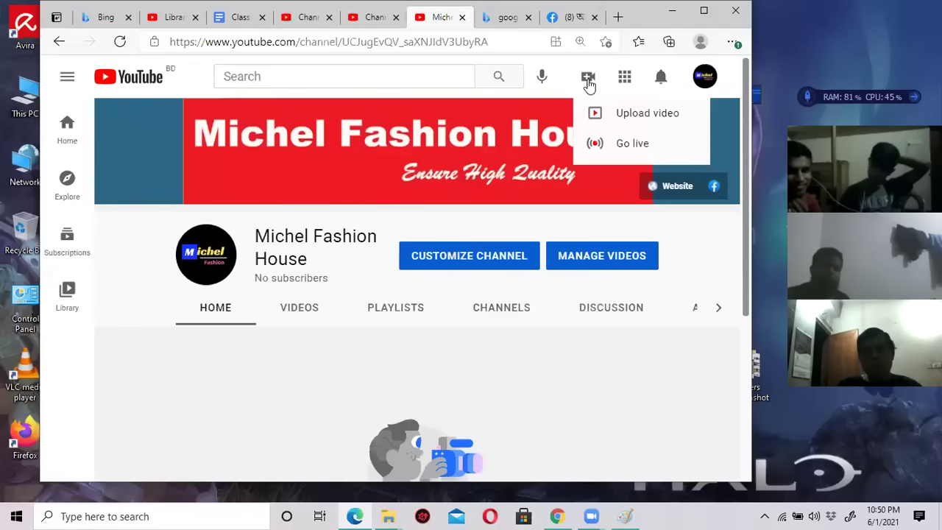
pyautogui.click(646, 119)
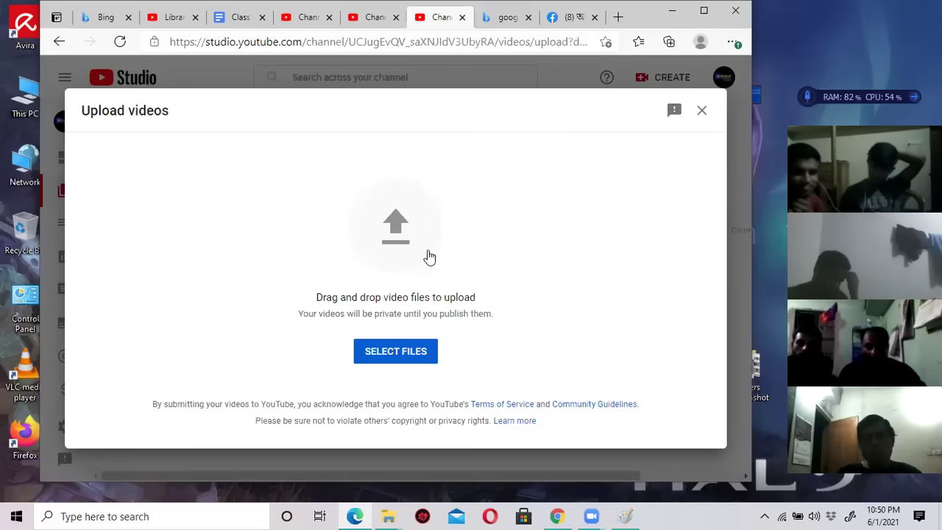
pyautogui.click(393, 220)
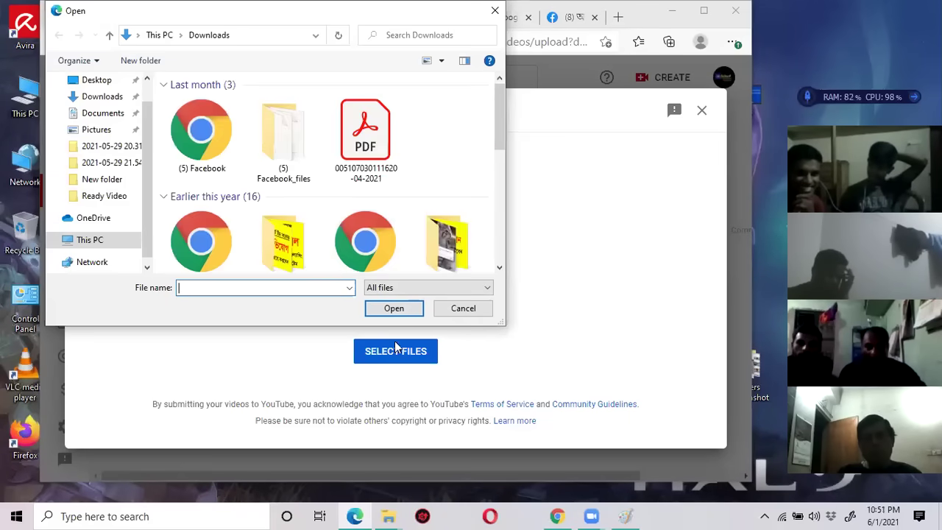
pyautogui.click(463, 309)
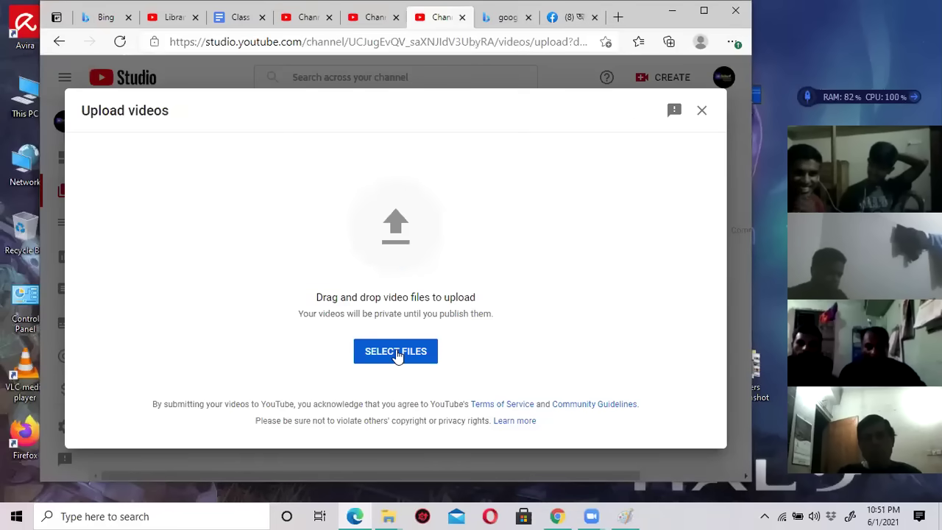
pyautogui.click(405, 356)
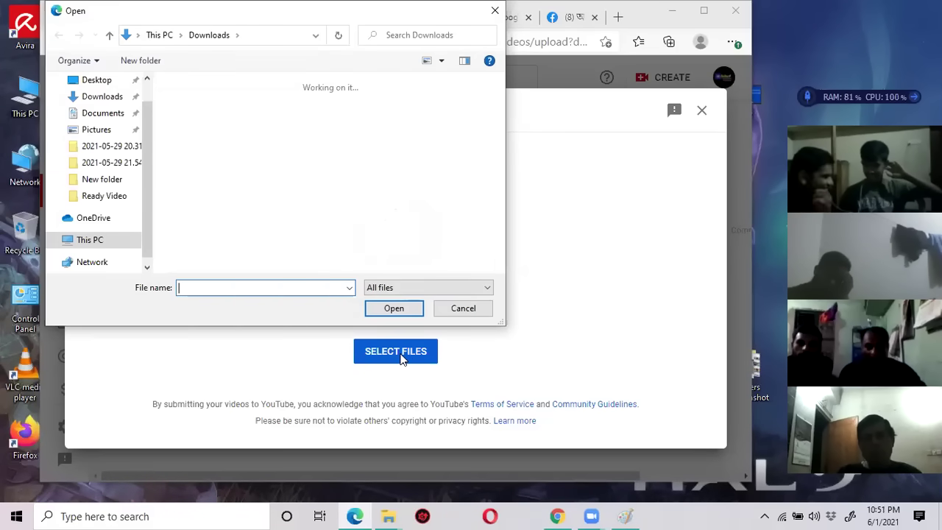
pyautogui.click(118, 200)
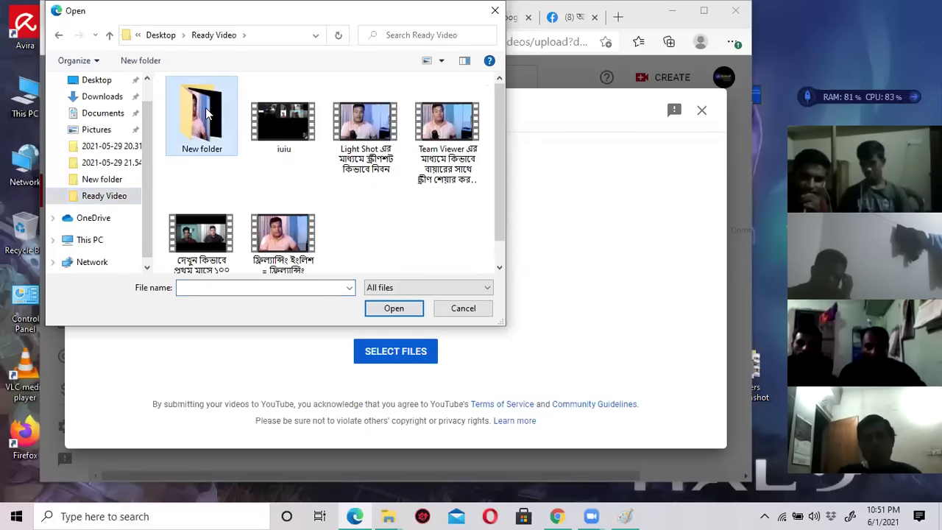
pyautogui.doubleClick(207, 112)
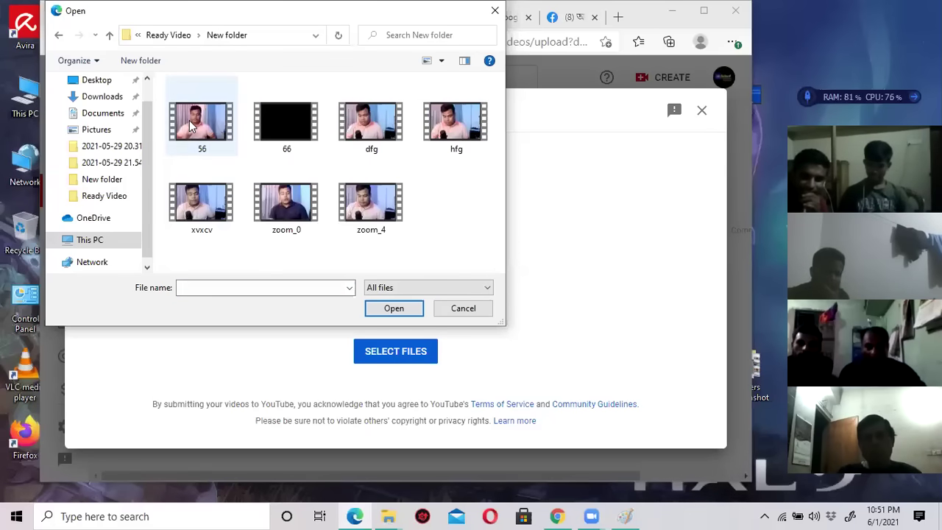
pyautogui.click(191, 127)
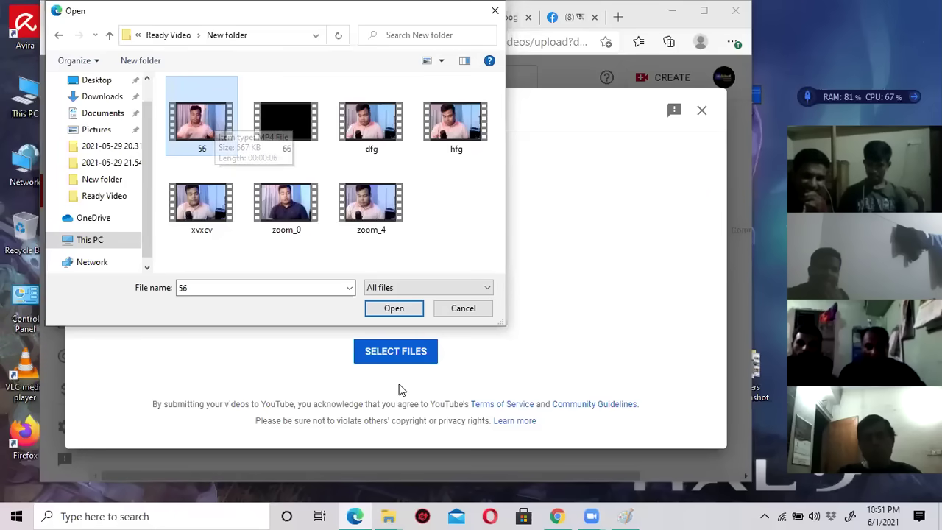
pyautogui.click(394, 309)
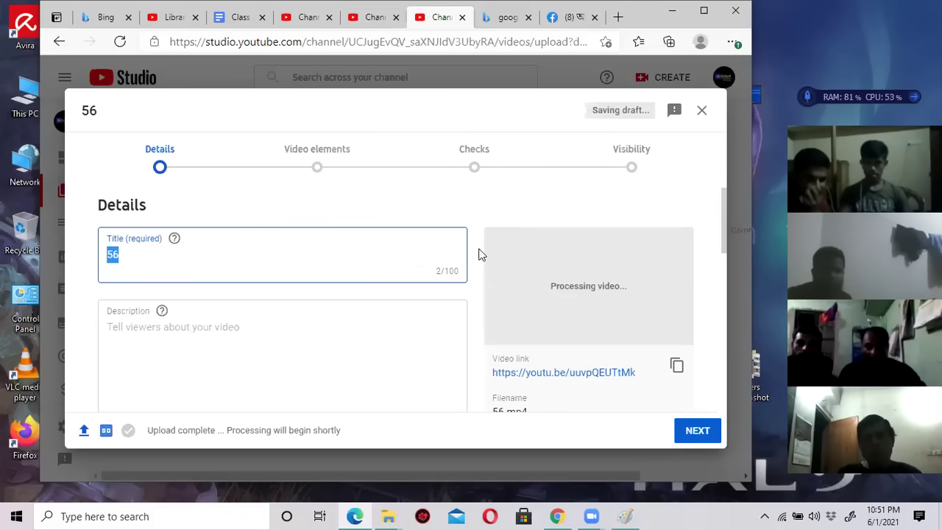
# Select the default title 56 in the Title field and delete it.
pyautogui.scroll(-1, 479, 255)
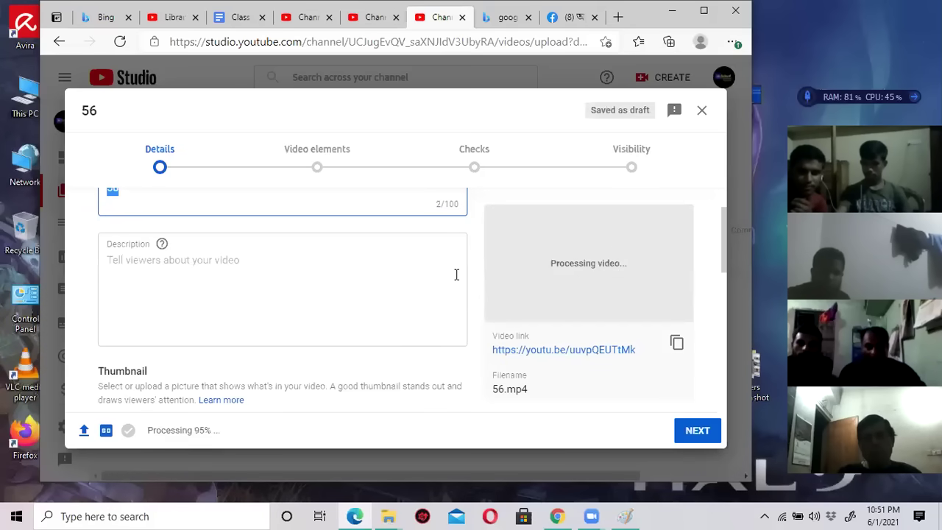
pyautogui.scroll(1, 457, 275)
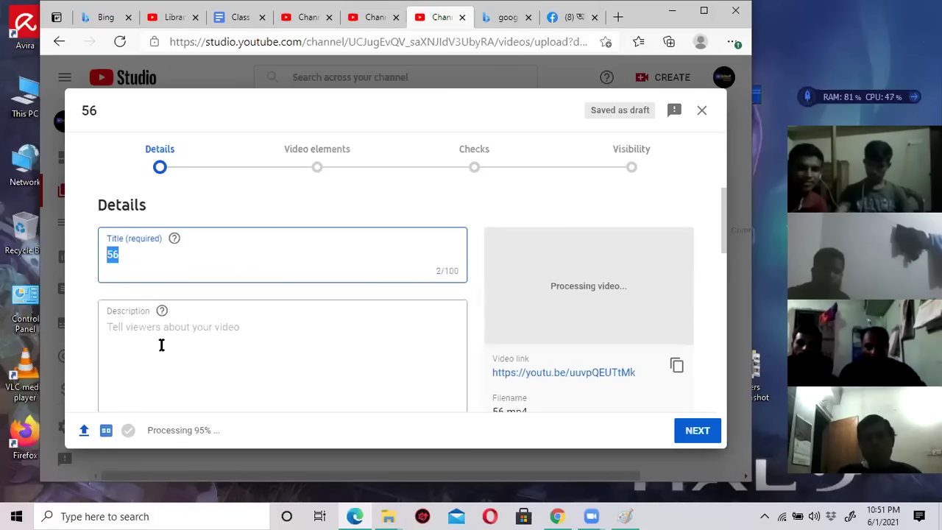
pyautogui.scroll(-1, 169, 353)
pyautogui.scroll(1, 162, 324)
pyautogui.click(152, 259)
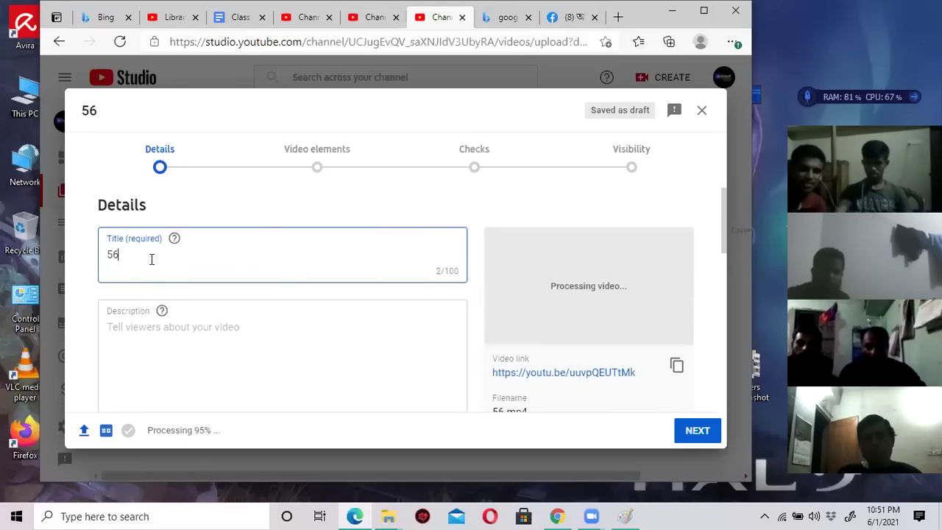
pyautogui.moveTo(142, 254); pyautogui.dragTo(84, 262)
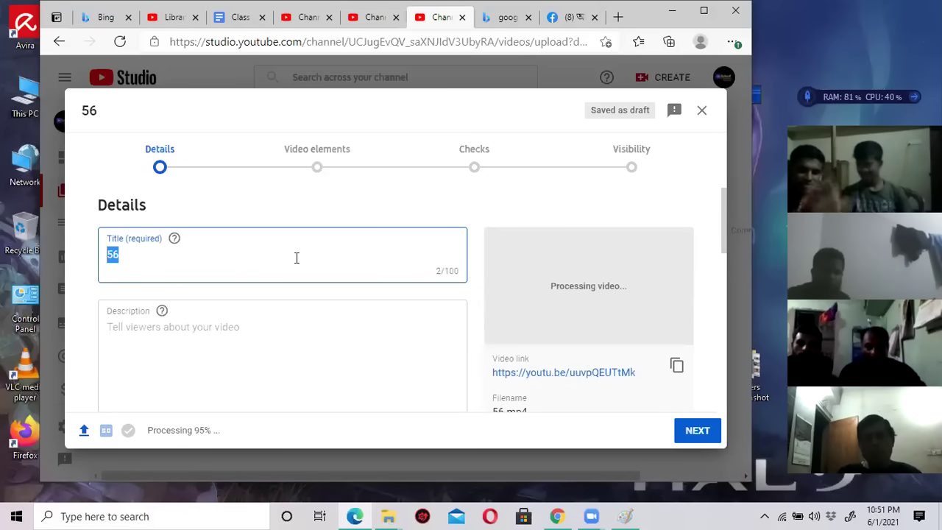
pyautogui.press('BackSpace')
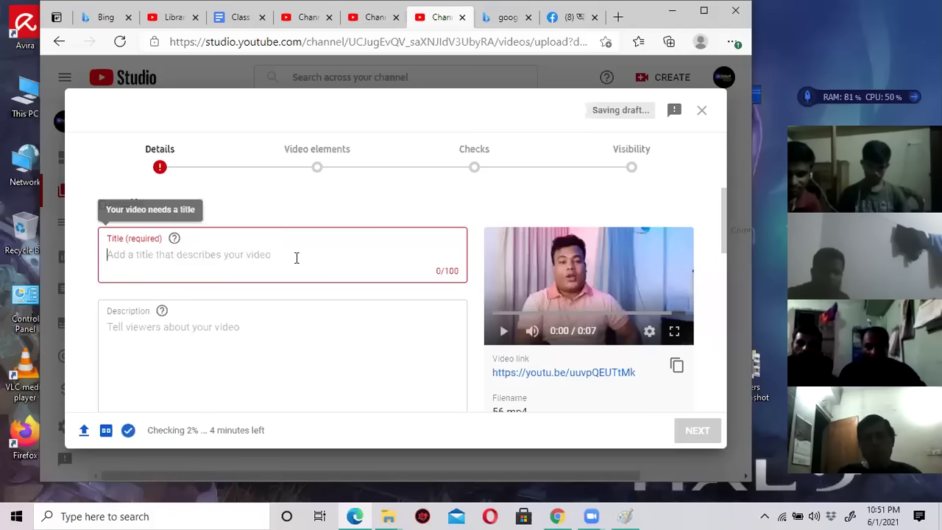
# Title the video 'Michel Fashion unsmart Tshirt' and move to the Description box.
pyautogui.write('Mich')
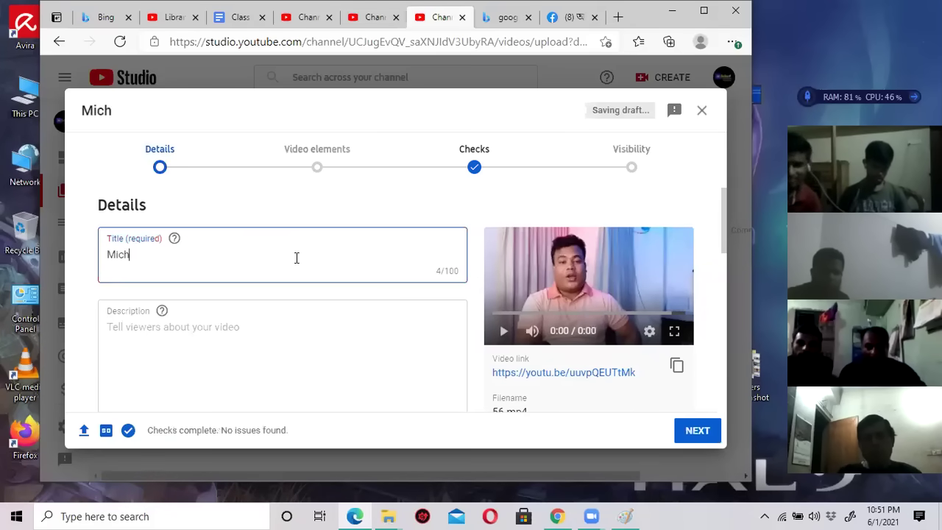
pyautogui.write('el Fashion uns')
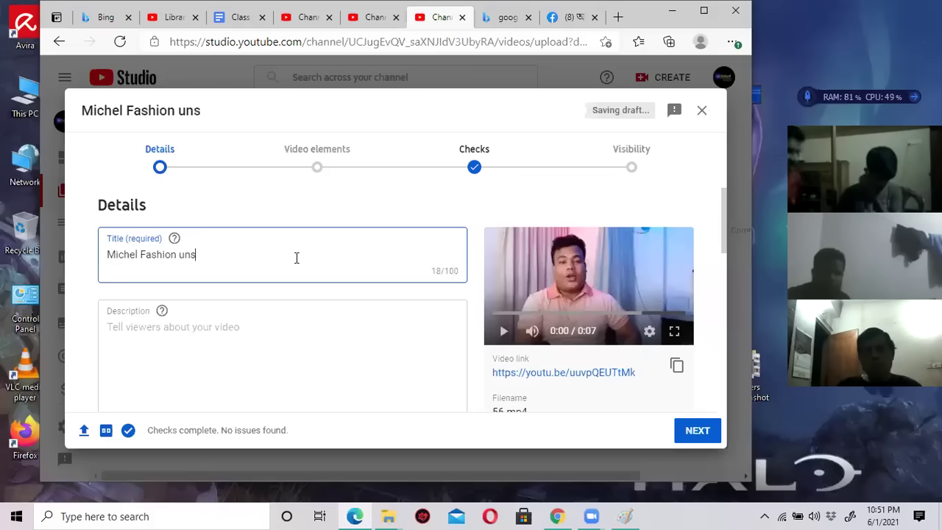
pyautogui.write('mart Tshirt')
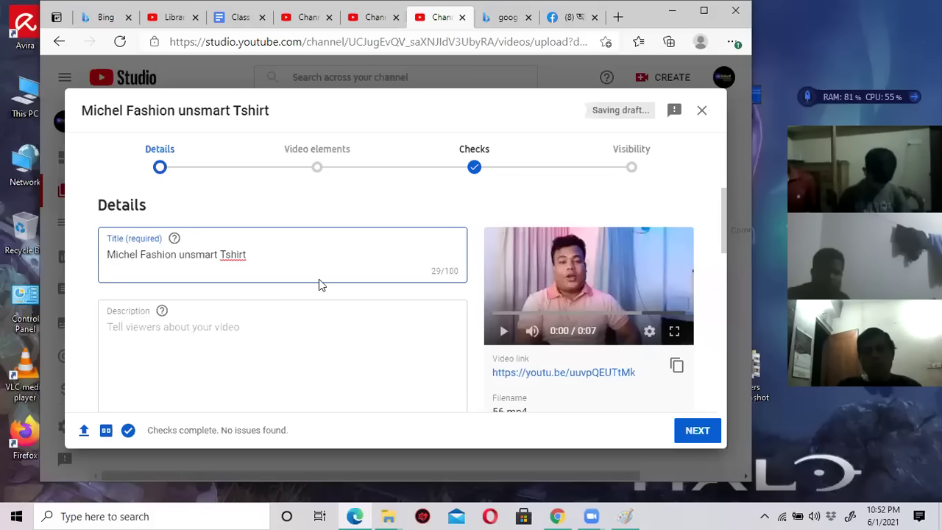
pyautogui.click(243, 329)
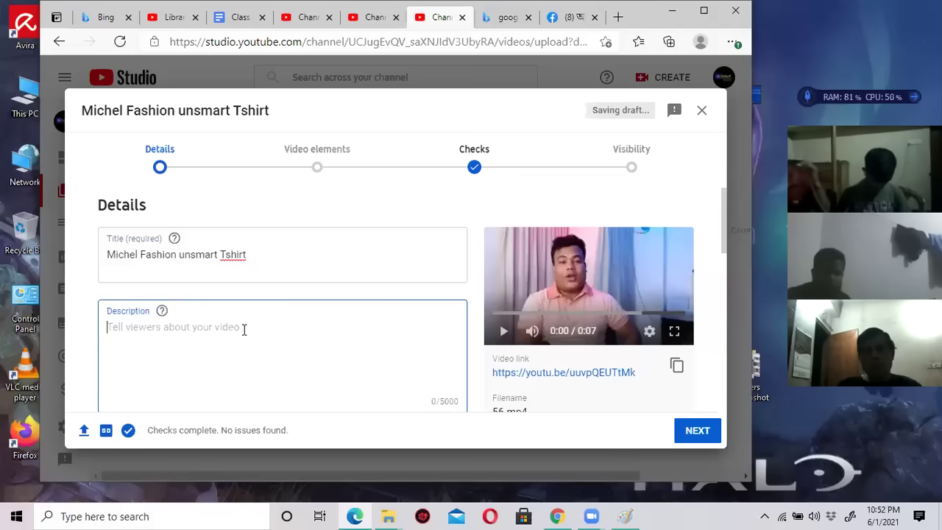
# Type placeholder text 'sfasdfsdfsdf assfgergdfg…' in the description and paste it repeatedly to fill many lines.
pyautogui.write('sfasdfsdfsdf  assfg')
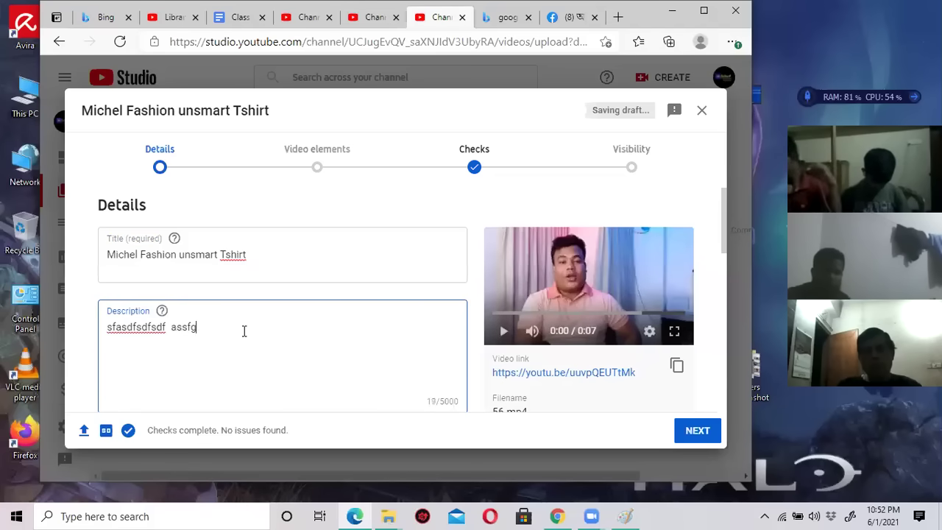
pyautogui.write('ergdfg gdfgsdfg')
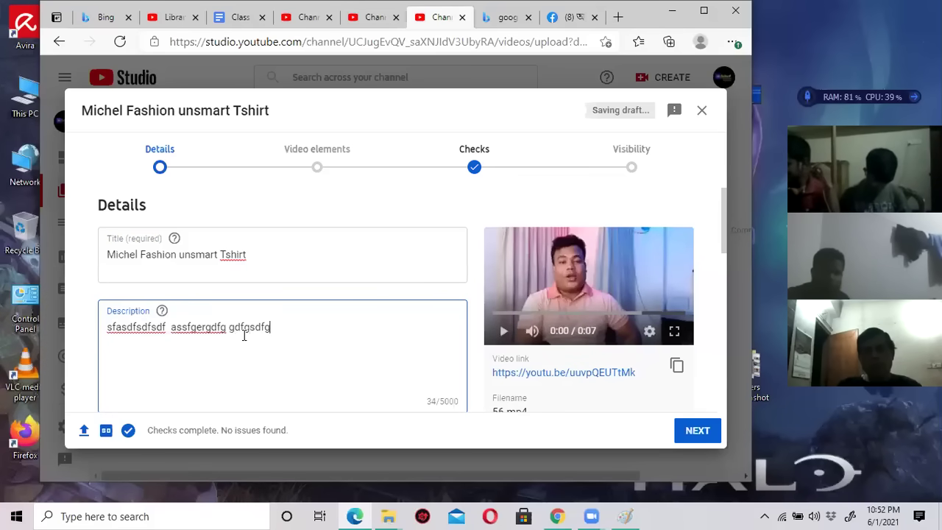
pyautogui.write('sdfg dfgsdfgdfgdg sdfggsdfgsdfgd')
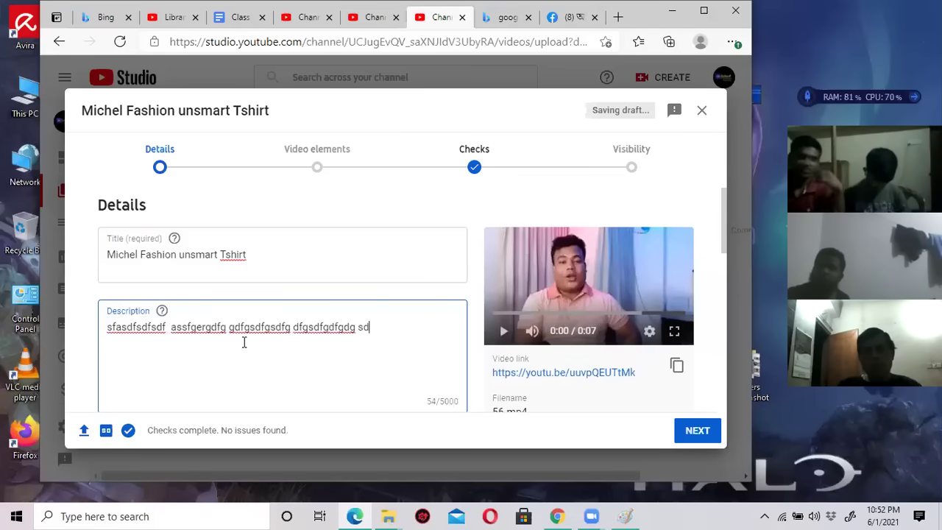
pyautogui.hotkey('ctrl', 'a')
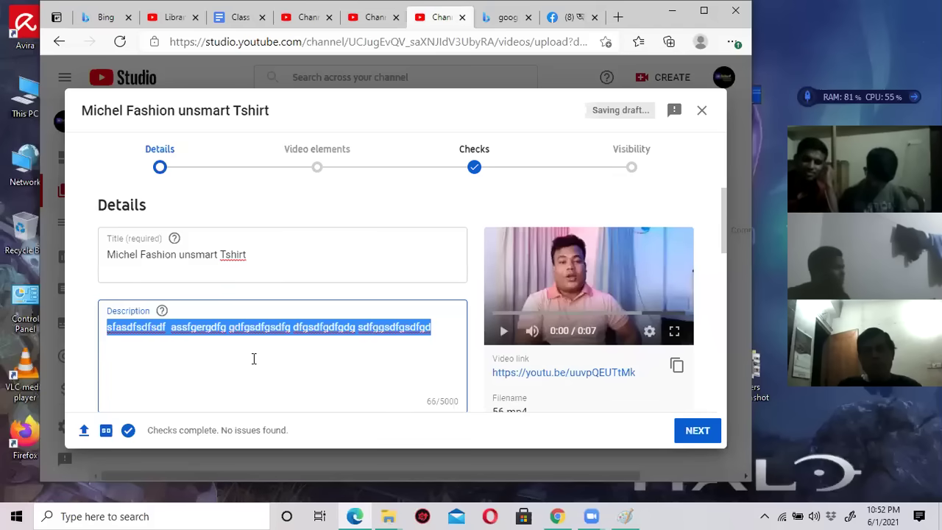
pyautogui.hotkey('ctrl', 'c')
pyautogui.hotkey('ctrl', 'v')
pyautogui.hotkey('ctrl', 'v')
pyautogui.hotkey('ctrl', 'v')
pyautogui.hotkey('ctrl', 'v')
pyautogui.hotkey('ctrl', 'v')
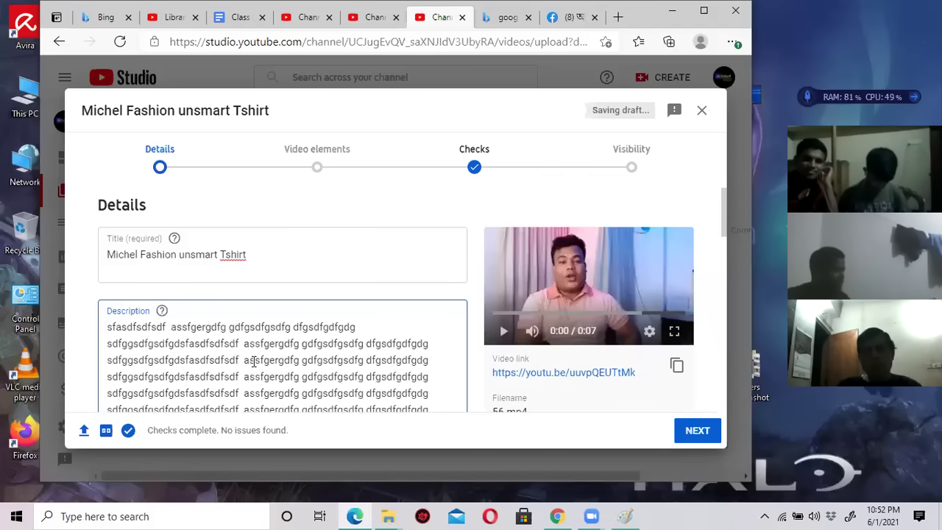
pyautogui.scroll(-1, 256, 358)
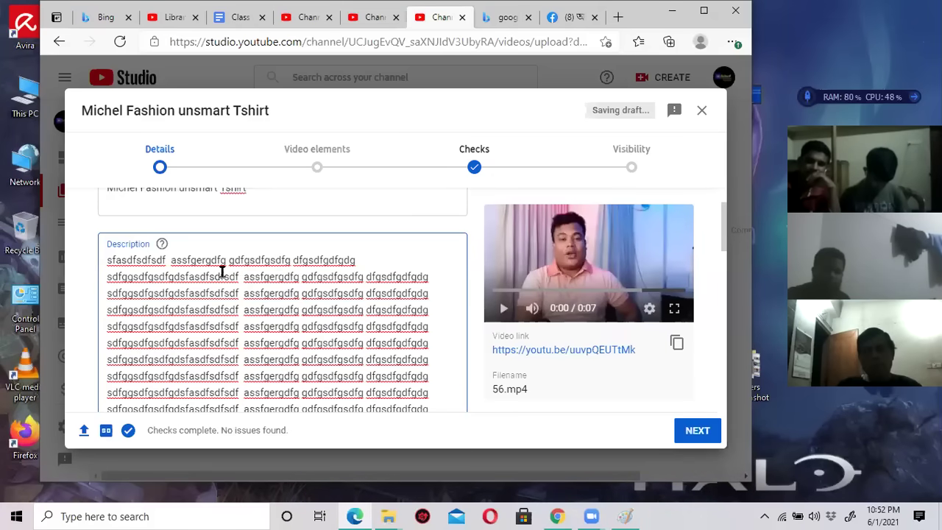
pyautogui.scroll(1, 228, 276)
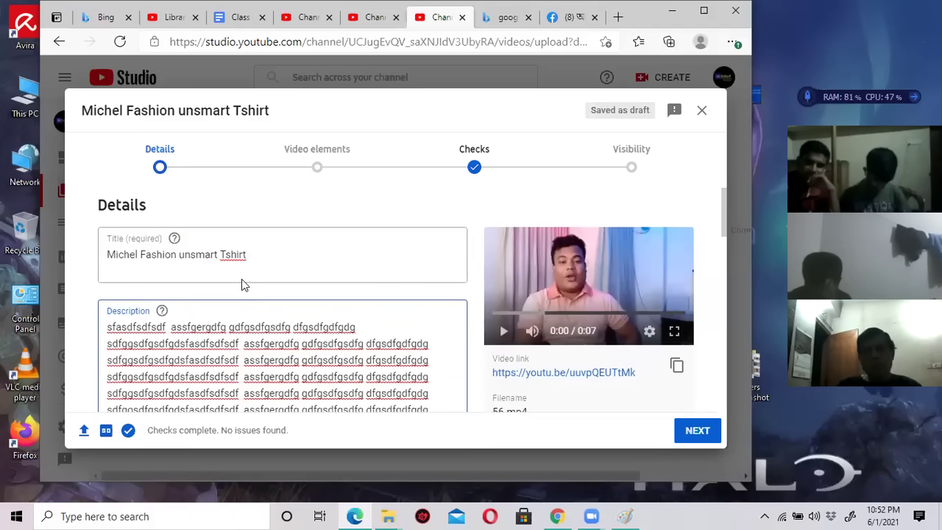
pyautogui.scroll(-1, 162, 310)
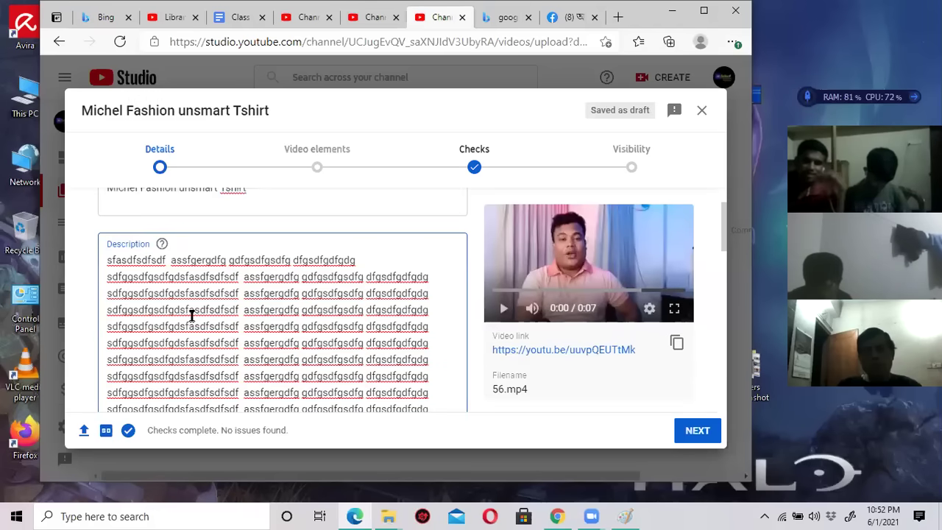
pyautogui.scroll(1, 199, 315)
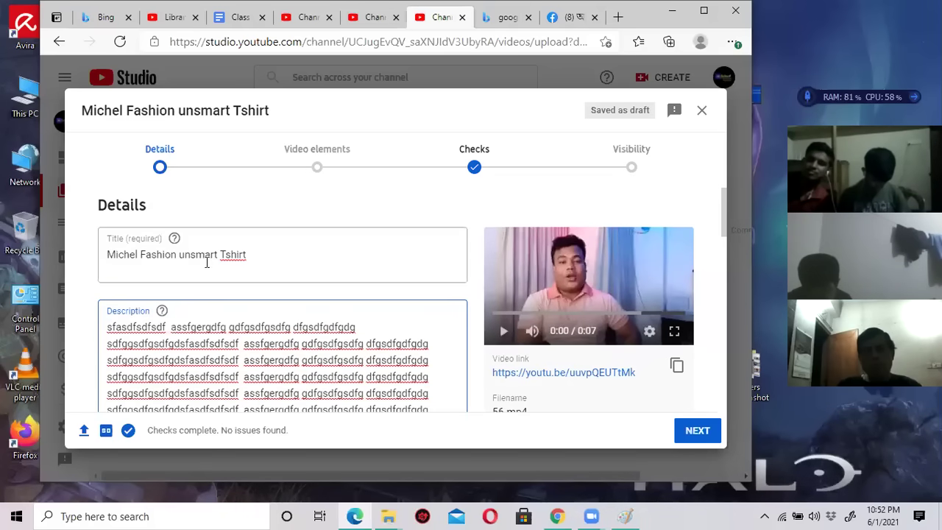
pyautogui.click(156, 257)
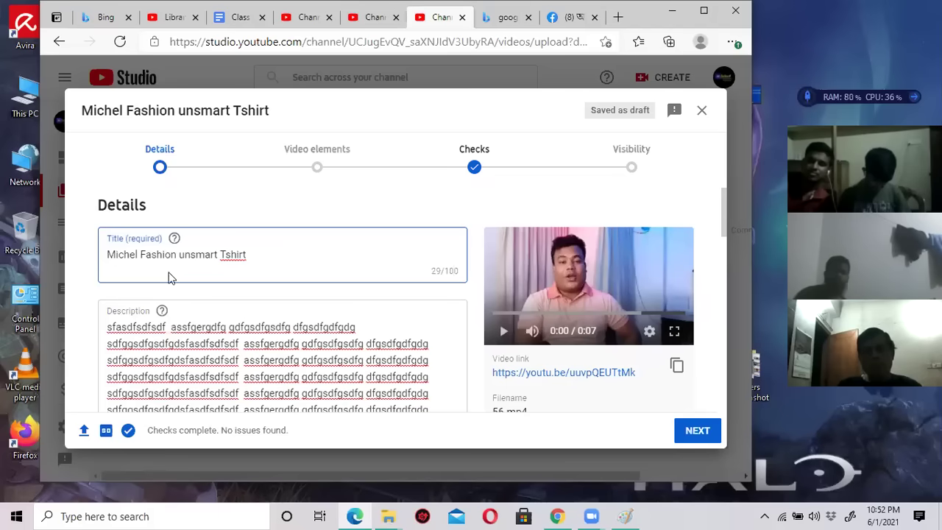
pyautogui.click(243, 344)
pyautogui.scroll(-1, 455, 366)
pyautogui.scroll(-10, 455, 366)
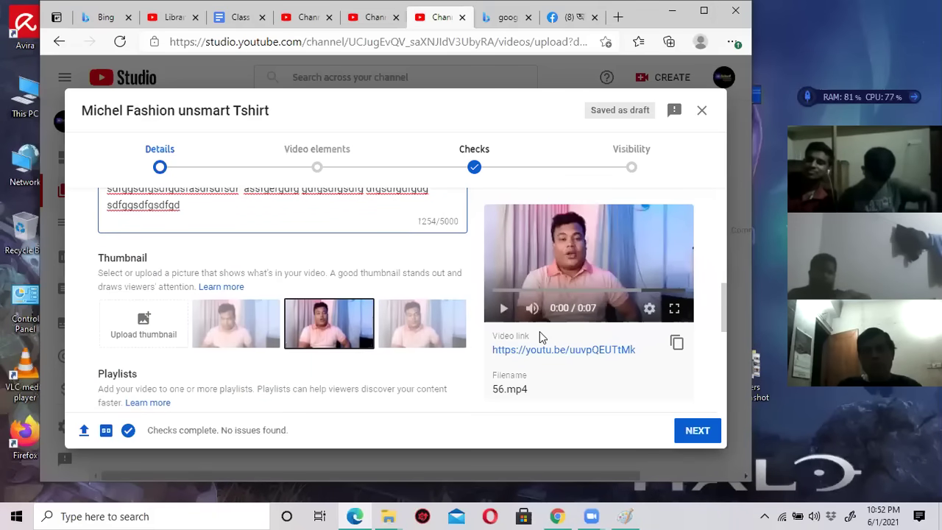
pyautogui.scroll(1, 390, 282)
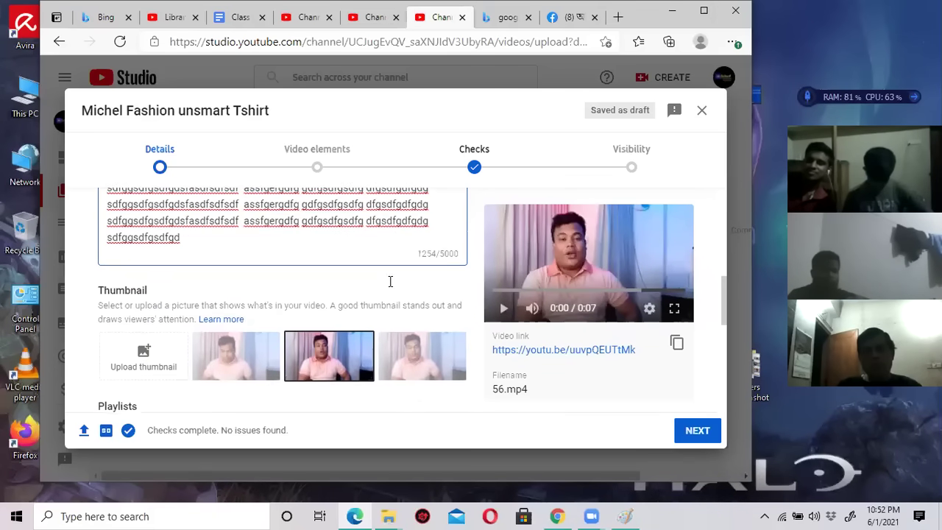
pyautogui.scroll(1, 390, 281)
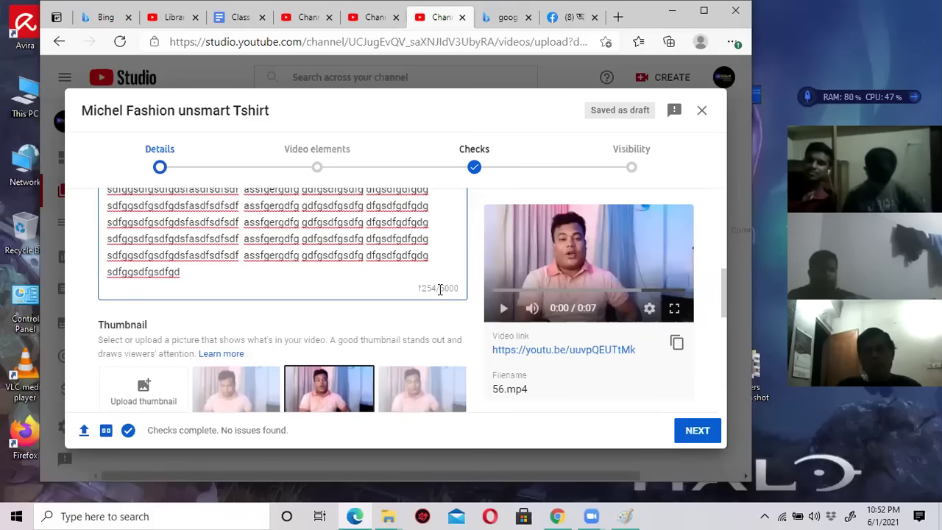
pyautogui.scroll(6, 440, 289)
pyautogui.click(324, 259)
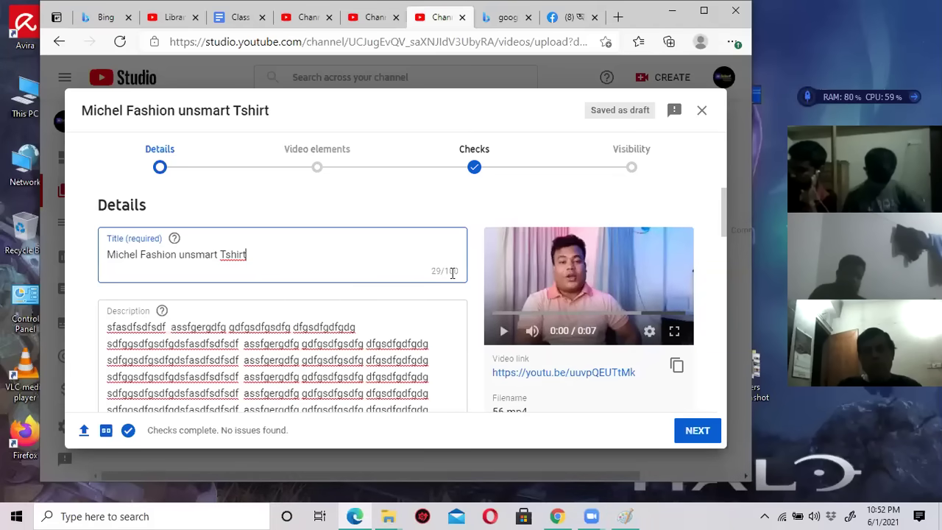
pyautogui.scroll(-3, 457, 322)
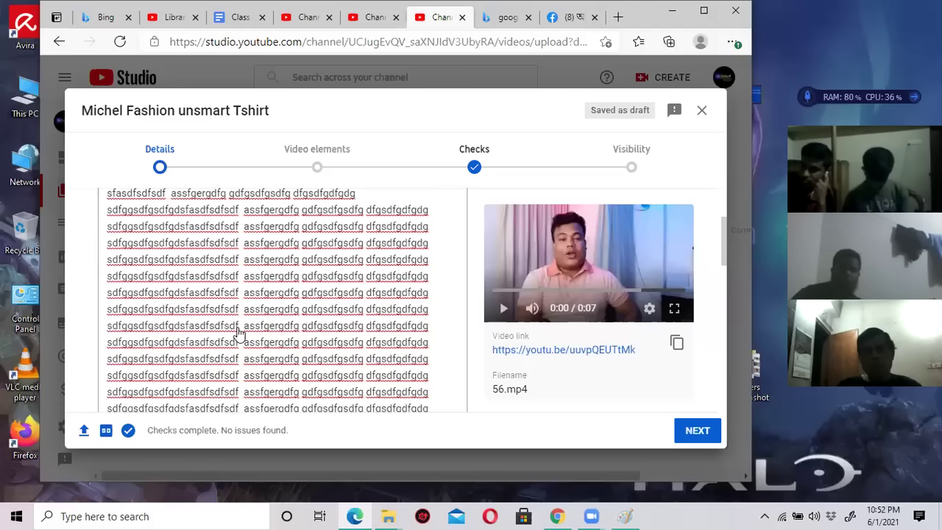
pyautogui.scroll(-5, 239, 334)
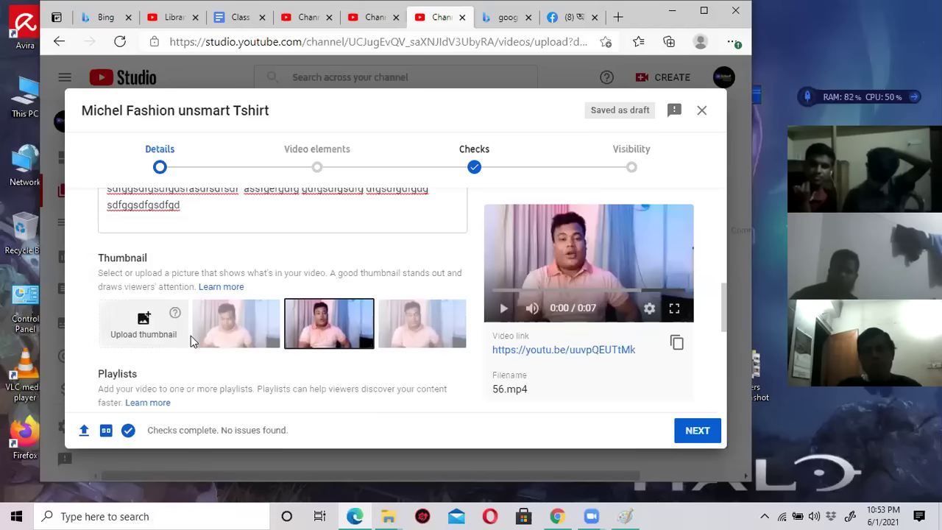
pyautogui.click(143, 324)
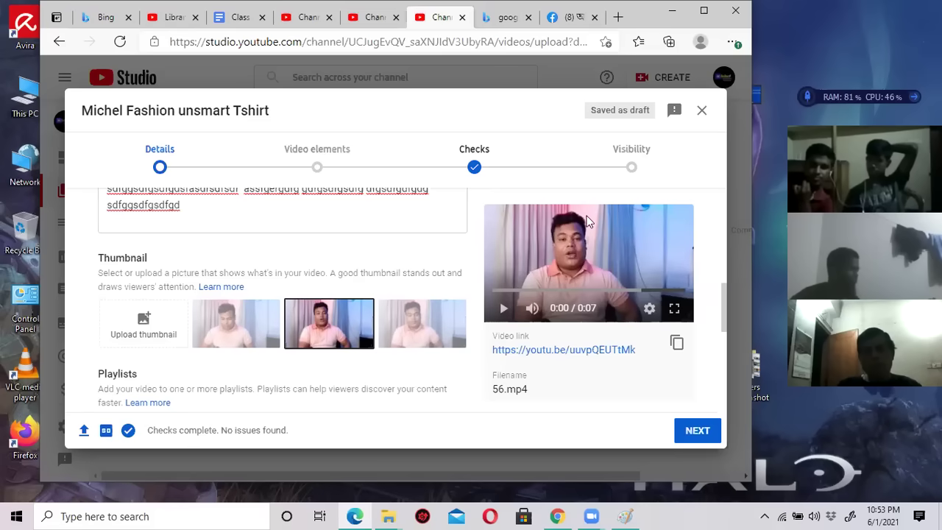
pyautogui.scroll(-1, 211, 302)
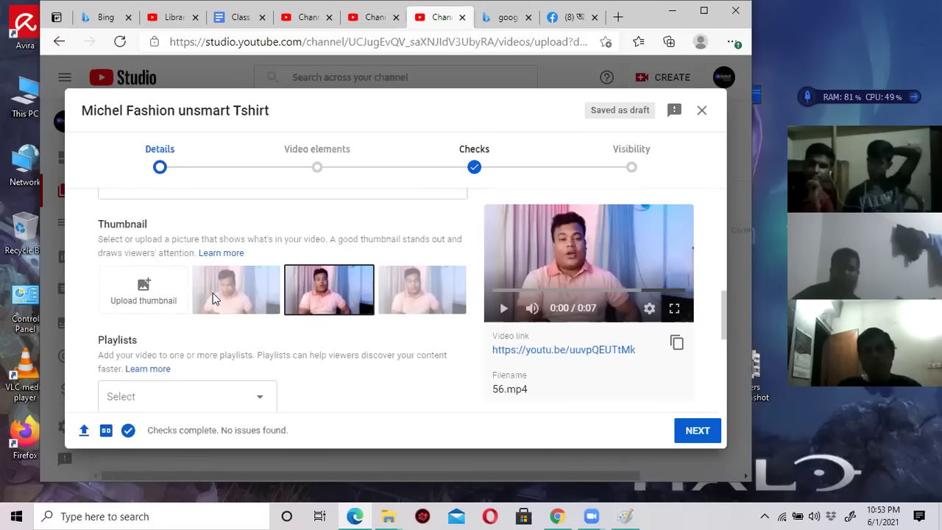
pyautogui.scroll(-3, 183, 277)
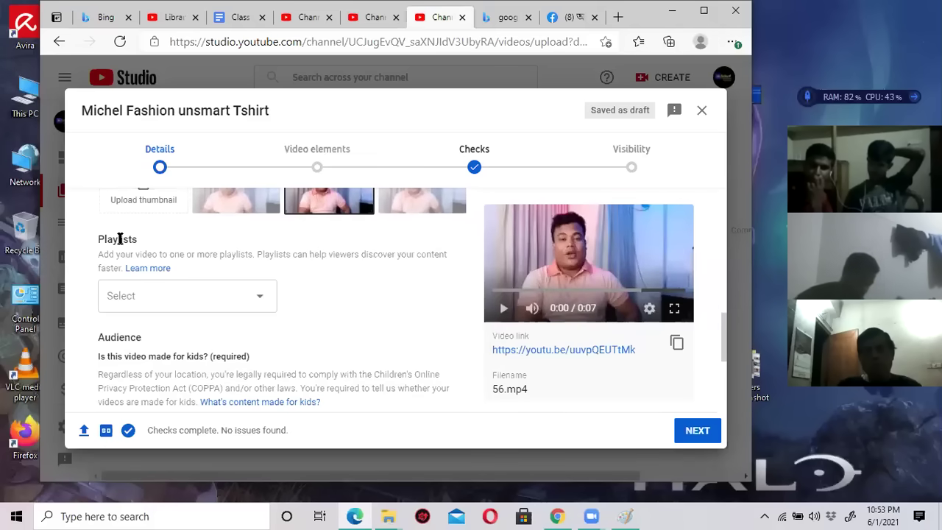
pyautogui.scroll(-1, 208, 258)
pyautogui.scroll(-3, 209, 258)
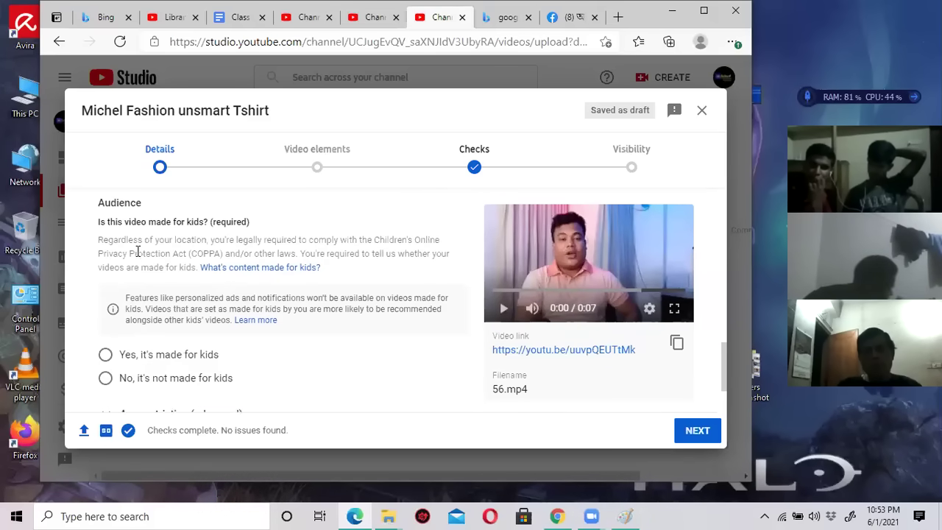
pyautogui.scroll(-1, 221, 289)
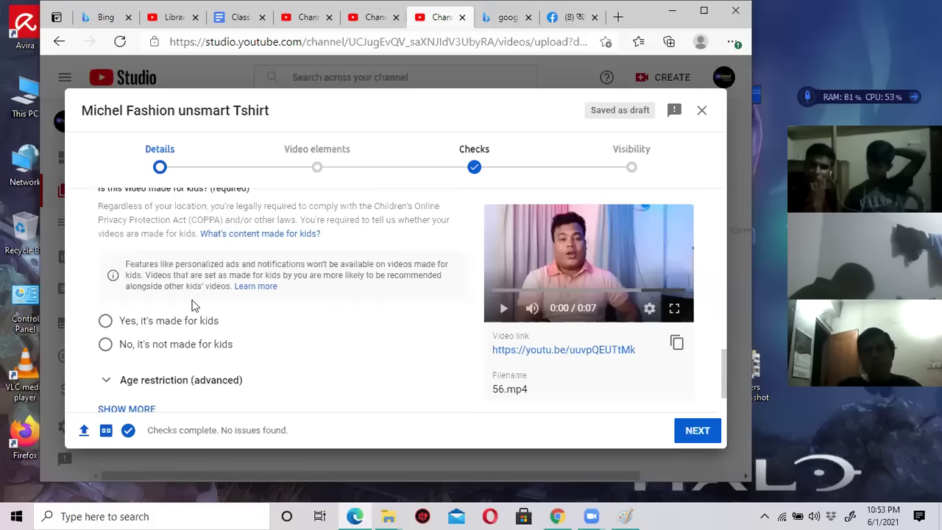
pyautogui.scroll(1, 144, 243)
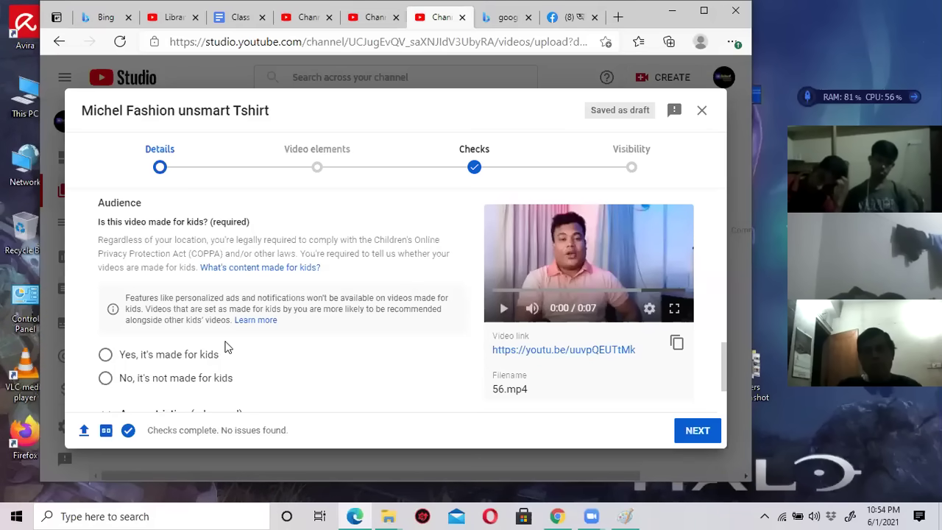
pyautogui.scroll(-1, 225, 344)
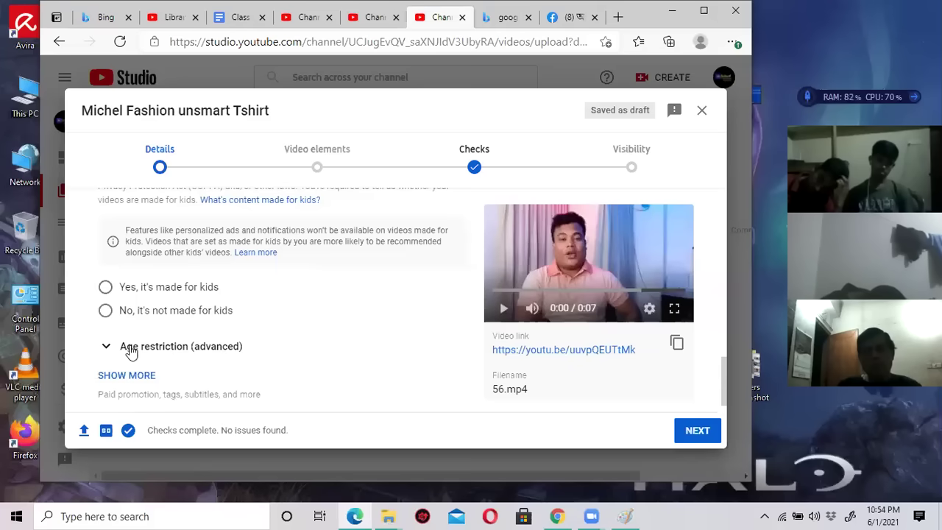
# Choose 'No, it's not made for kids' and leave Age restriction at 'No, don't restrict'.
pyautogui.click(106, 312)
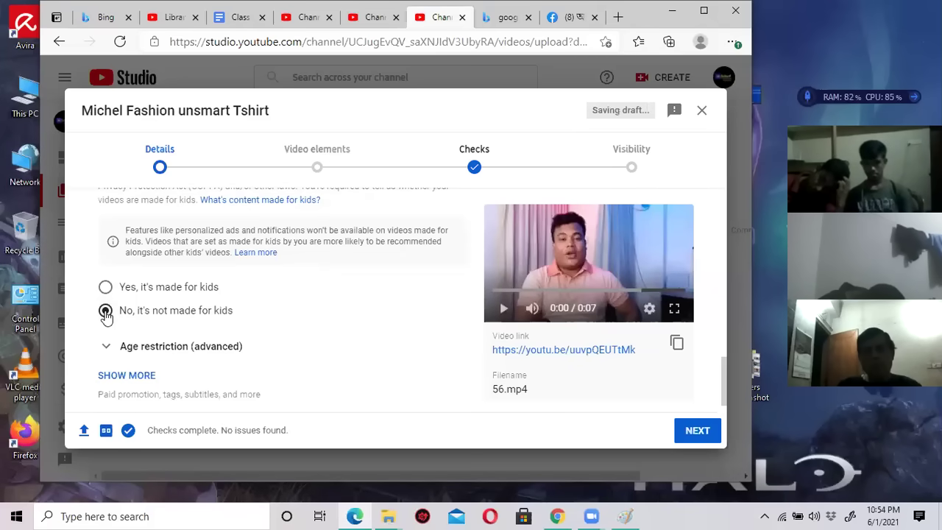
pyautogui.click(125, 347)
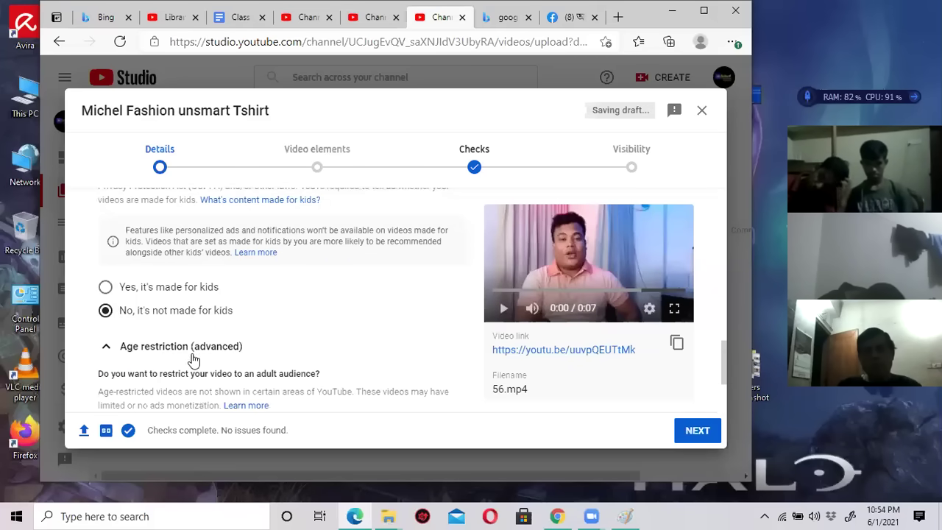
pyautogui.click(120, 349)
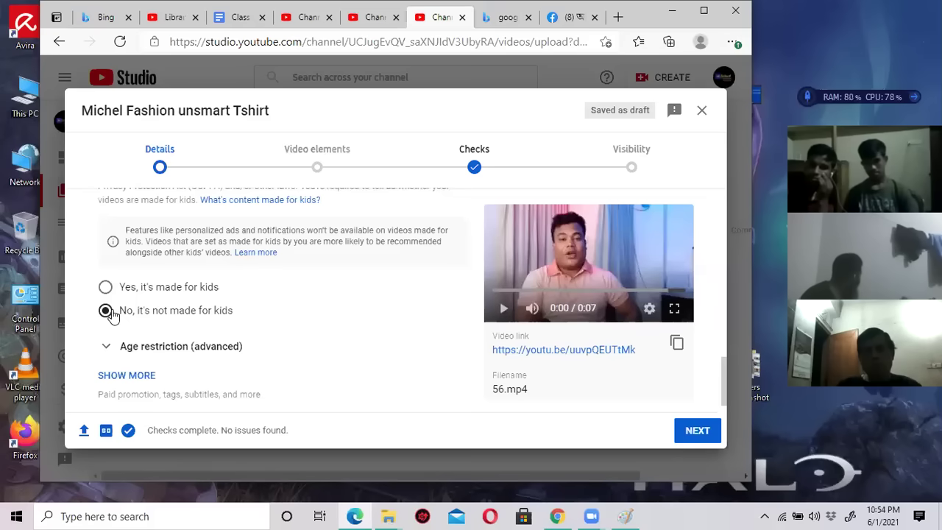
pyautogui.click(179, 347)
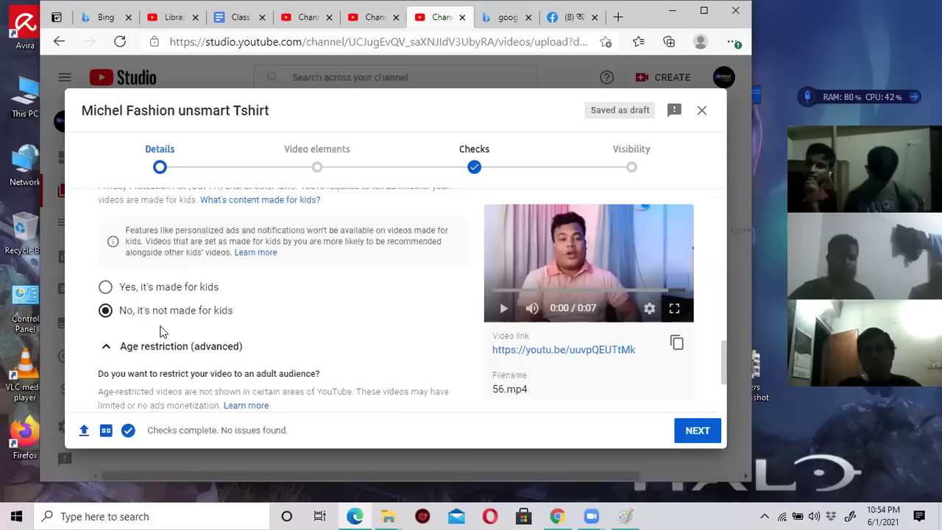
pyautogui.scroll(-1, 162, 332)
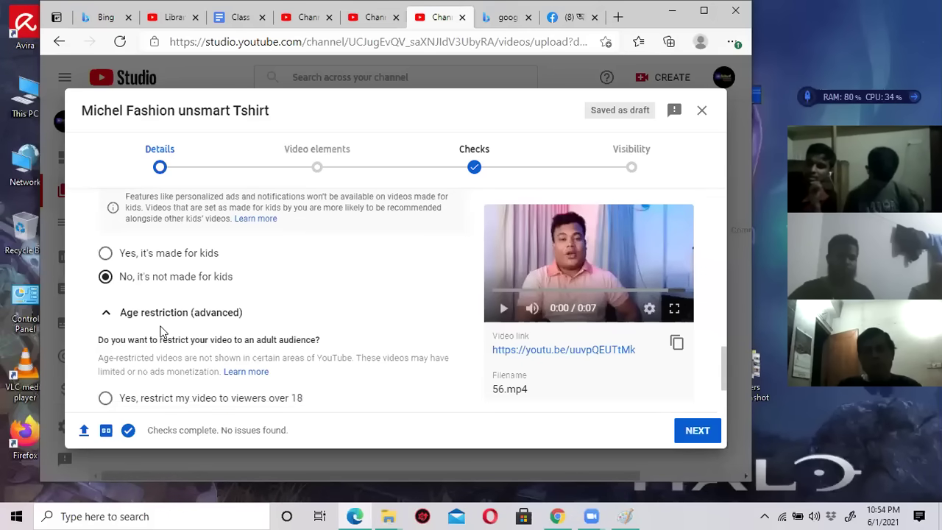
pyautogui.scroll(-3, 162, 332)
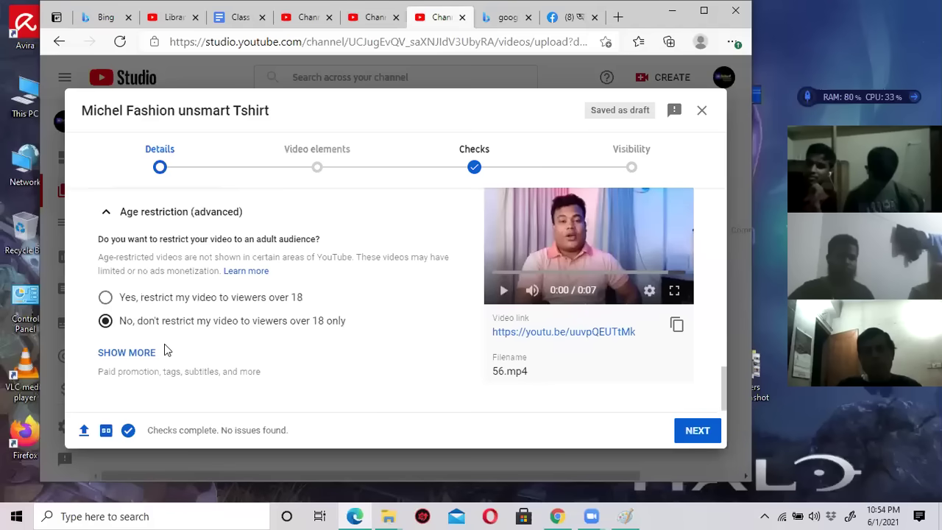
pyautogui.scroll(1, 242, 330)
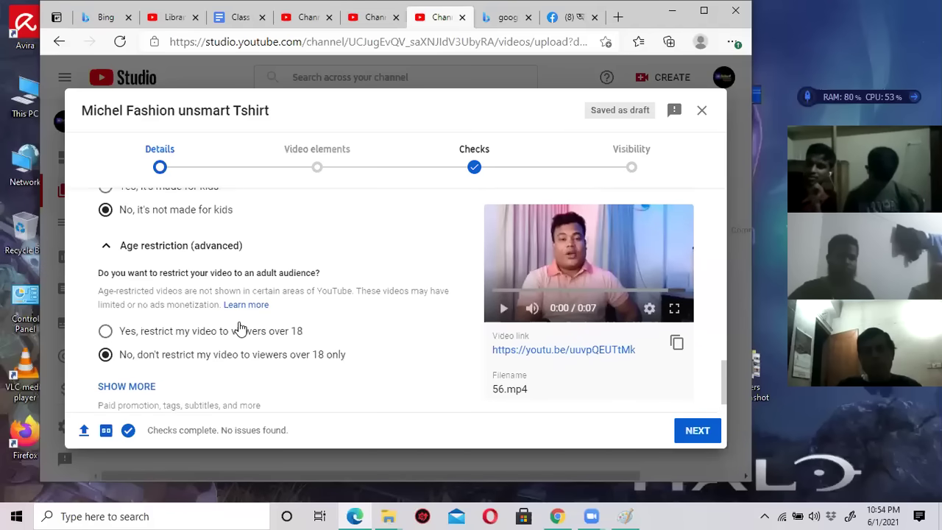
pyautogui.scroll(1, 154, 225)
pyautogui.scroll(1, 136, 294)
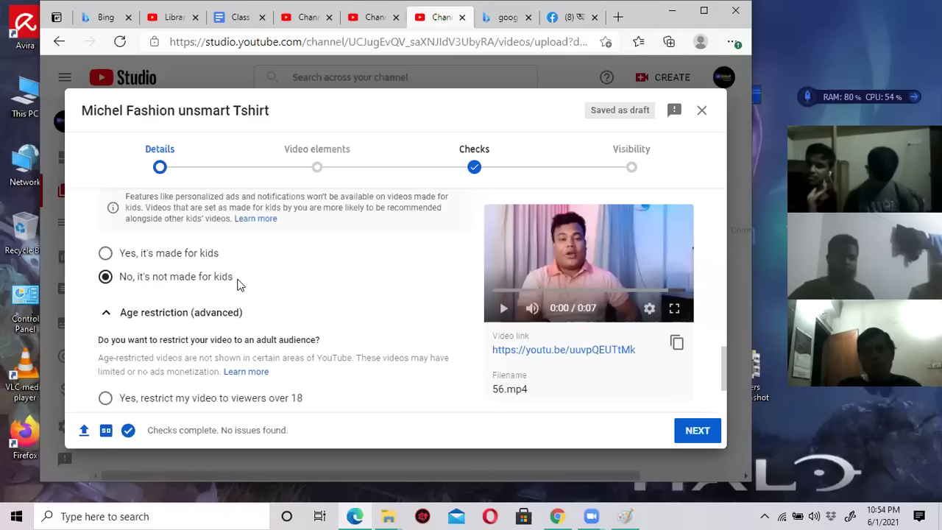
pyautogui.scroll(-1, 239, 286)
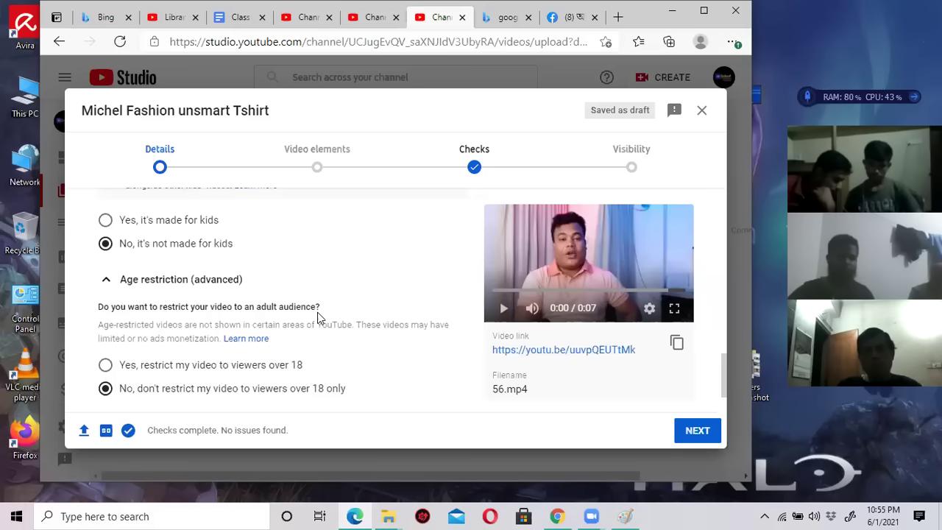
pyautogui.scroll(-1, 318, 317)
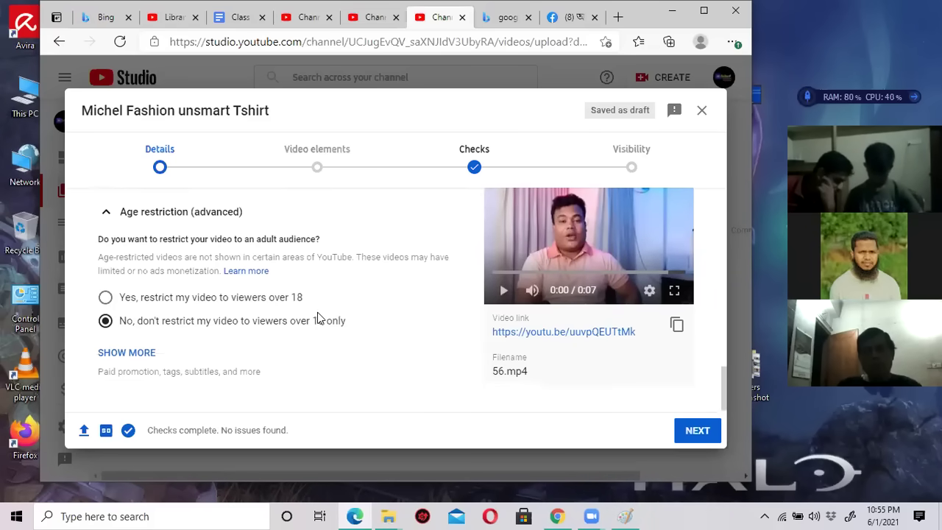
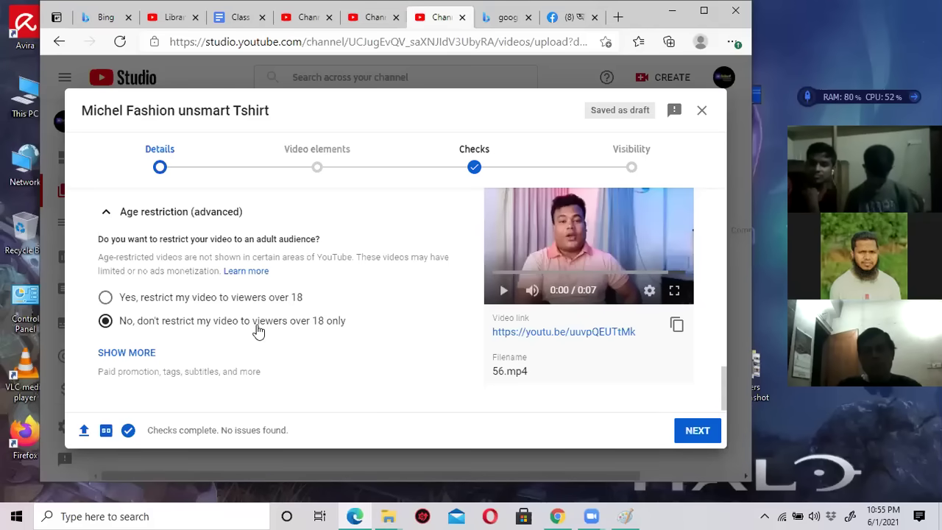
# Advance the upload from the details step to the video elements step.
pyautogui.scroll(2, 261, 332)
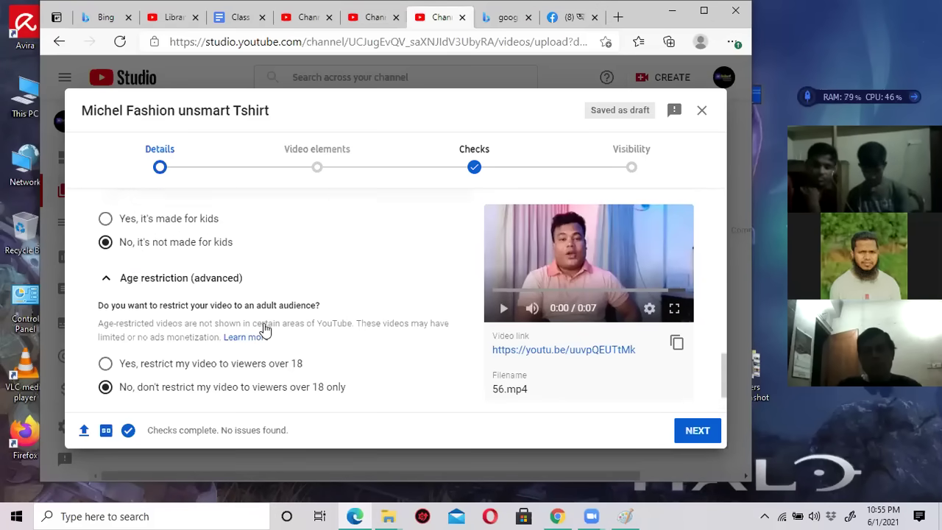
pyautogui.scroll(-2, 263, 331)
pyautogui.scroll(3, 264, 331)
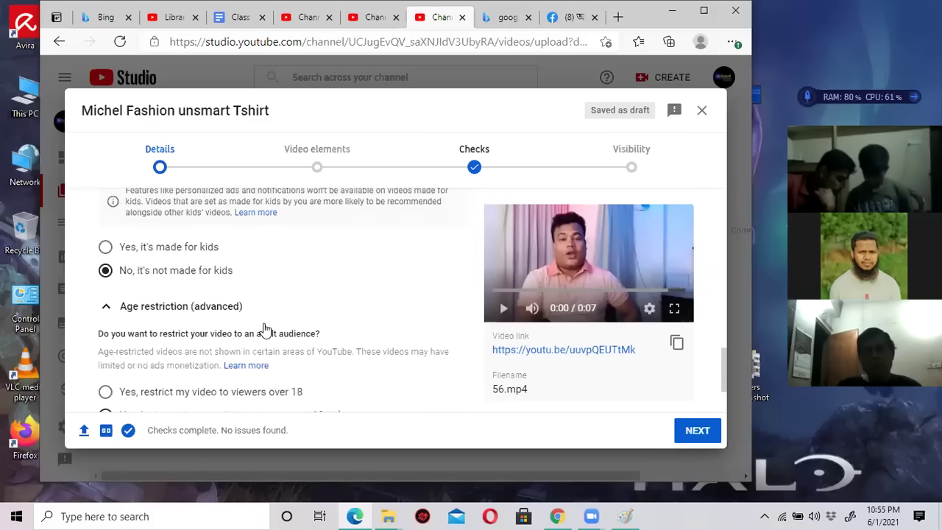
pyautogui.scroll(2, 264, 331)
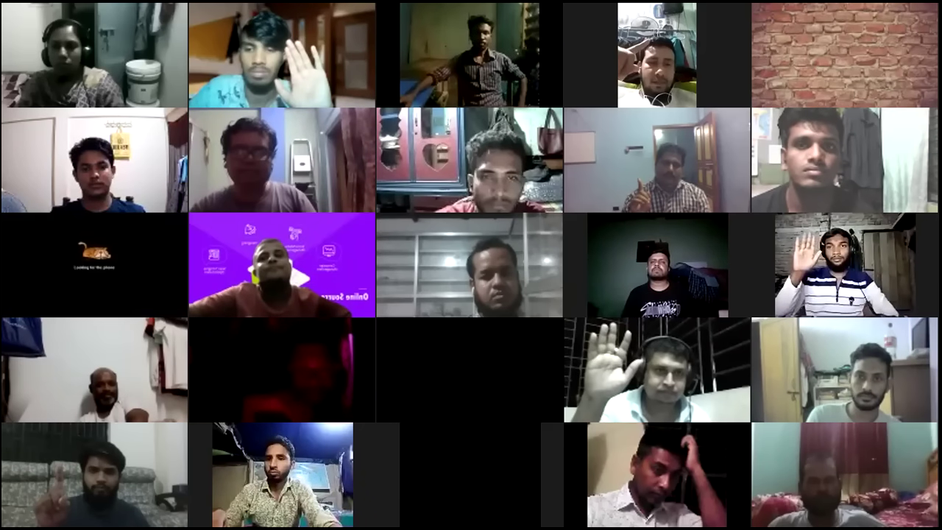
pyautogui.scroll(-5, 320, 330)
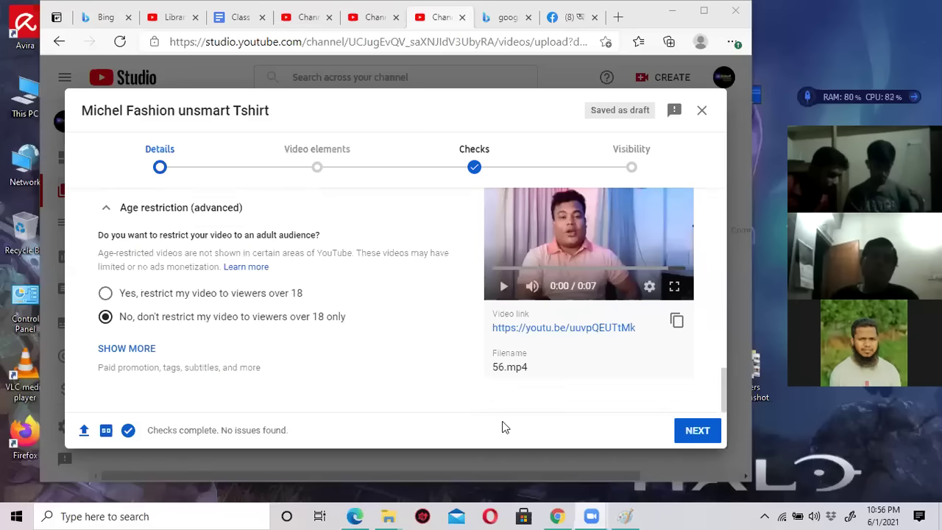
pyautogui.click(695, 432)
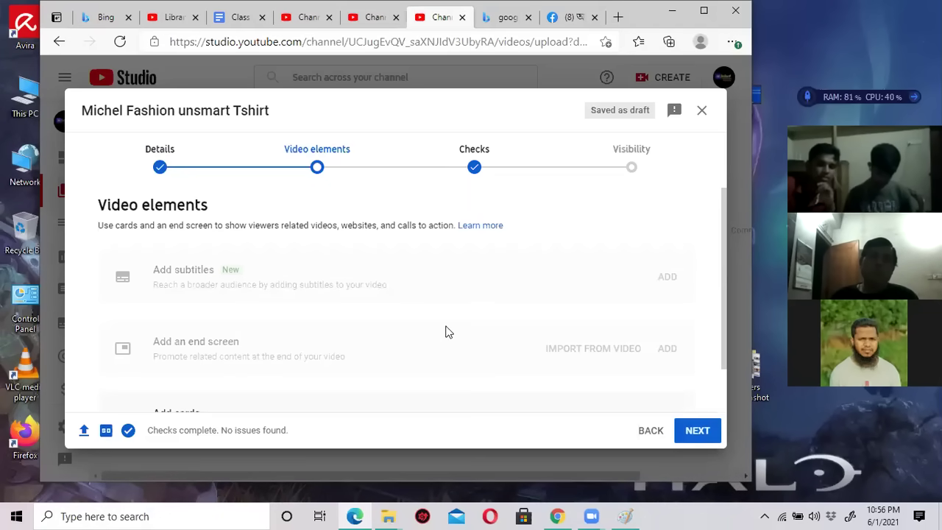
# Pass the copyright checks step, dismissing the checks introduction, to reach Visibility.
pyautogui.scroll(-2, 405, 329)
pyautogui.scroll(2, 406, 326)
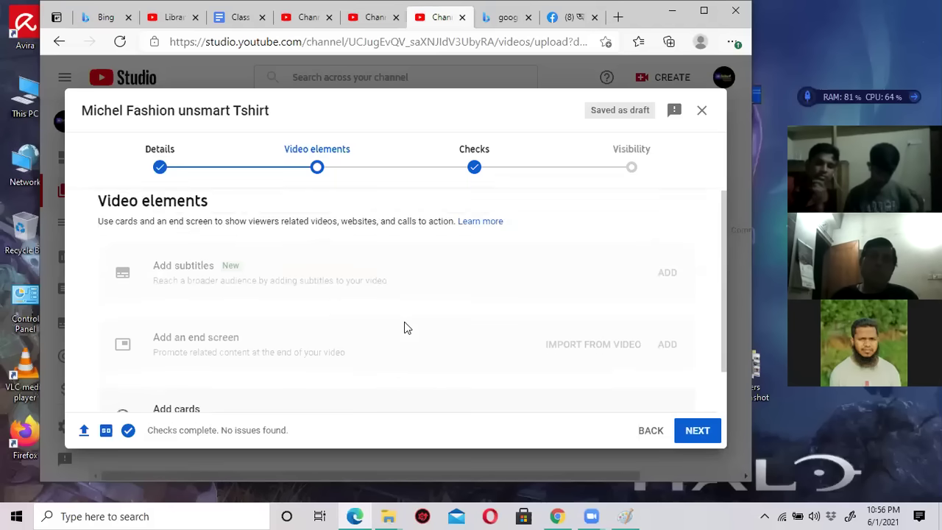
pyautogui.scroll(-2, 404, 328)
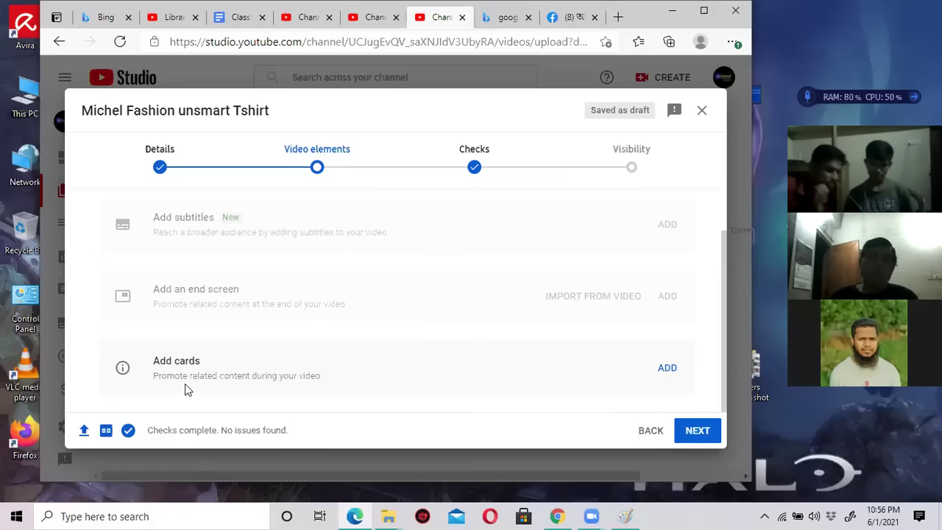
pyautogui.scroll(2, 243, 258)
pyautogui.scroll(-2, 236, 295)
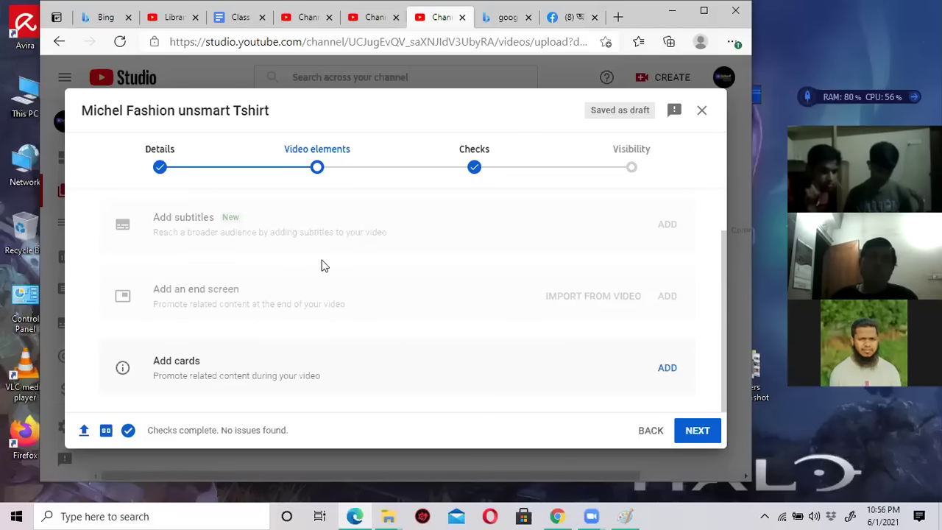
pyautogui.click(688, 437)
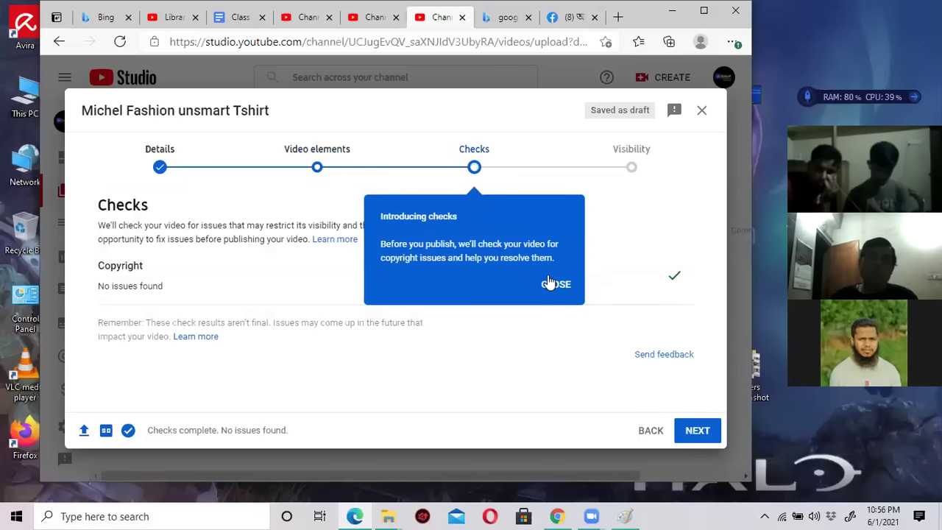
pyautogui.click(553, 287)
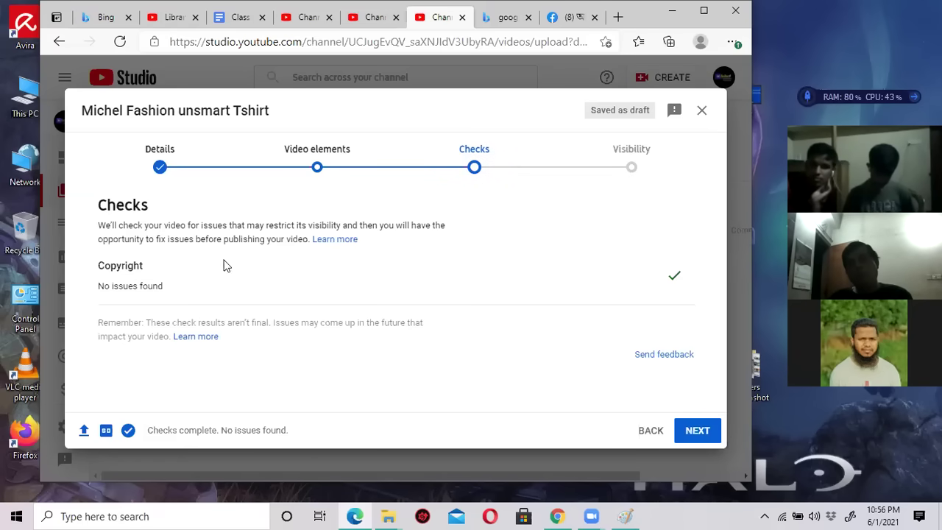
pyautogui.click(691, 435)
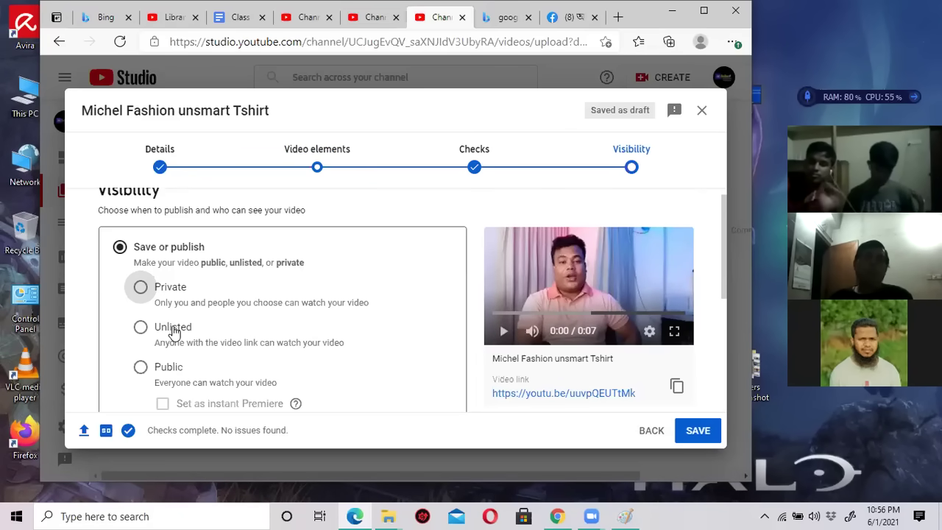
# Set 'Michel Fashion unsmart Tshirt' to Public visibility and publish it.
pyautogui.click(141, 367)
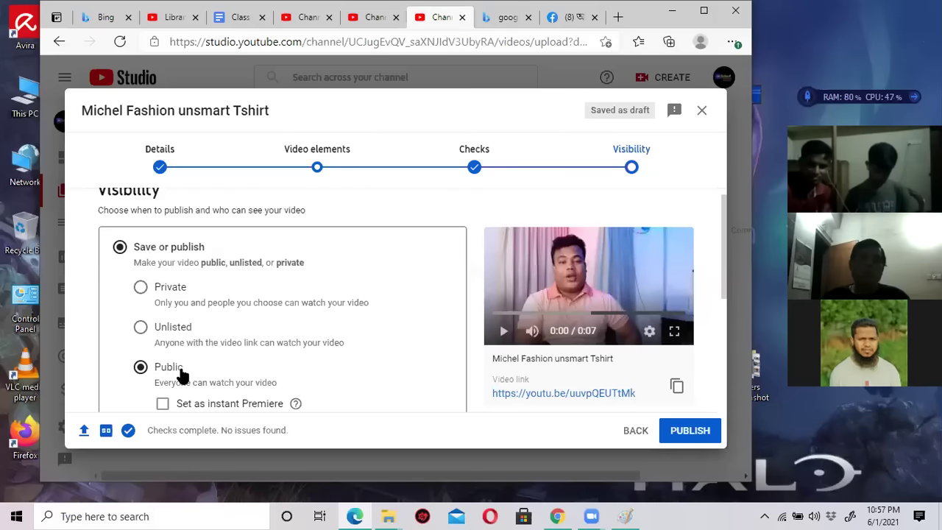
pyautogui.scroll(-2, 318, 344)
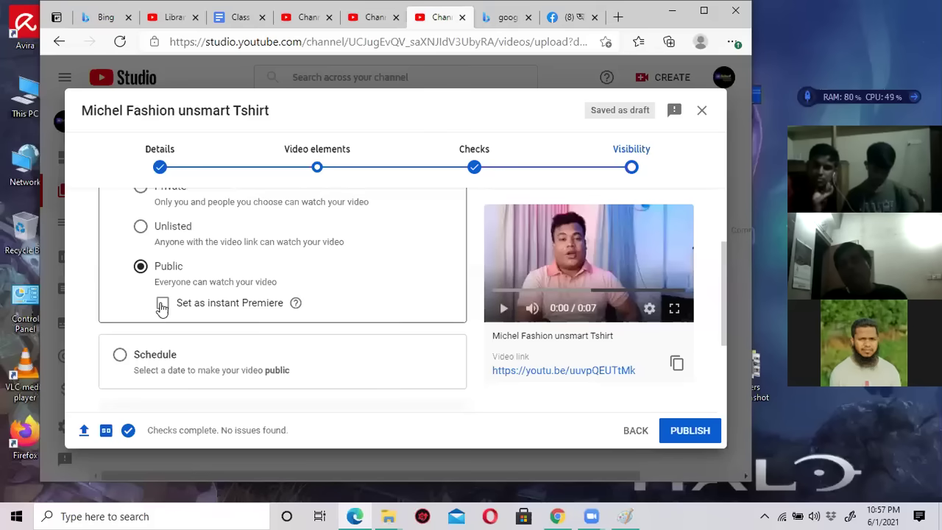
pyautogui.scroll(-1, 308, 328)
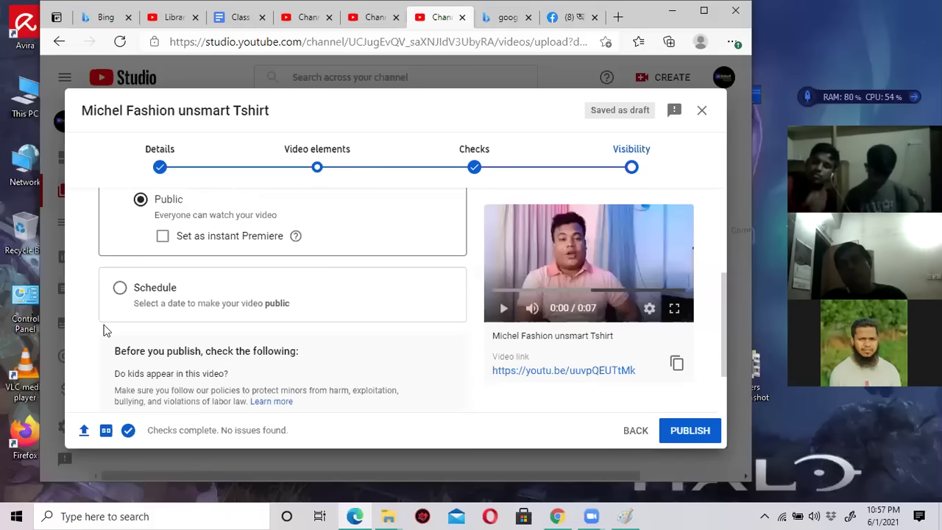
pyautogui.scroll(2, 393, 324)
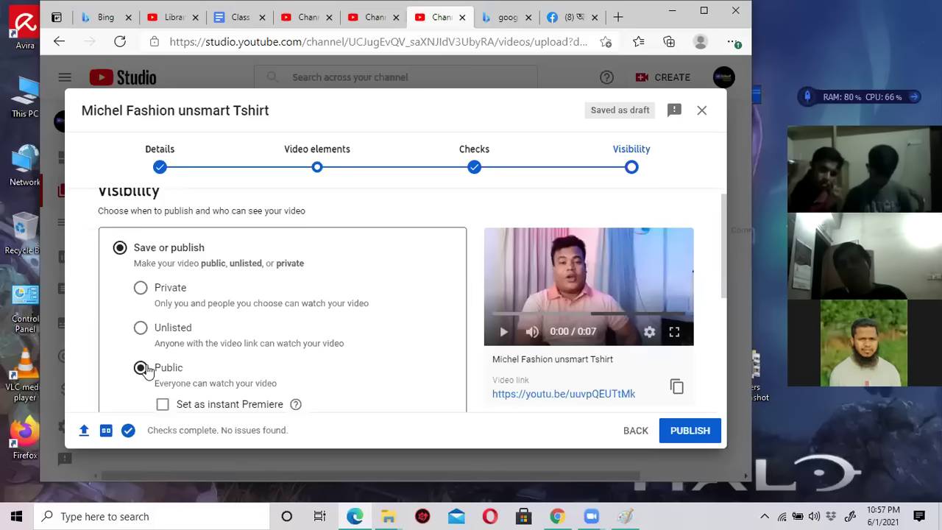
pyautogui.scroll(-2, 390, 351)
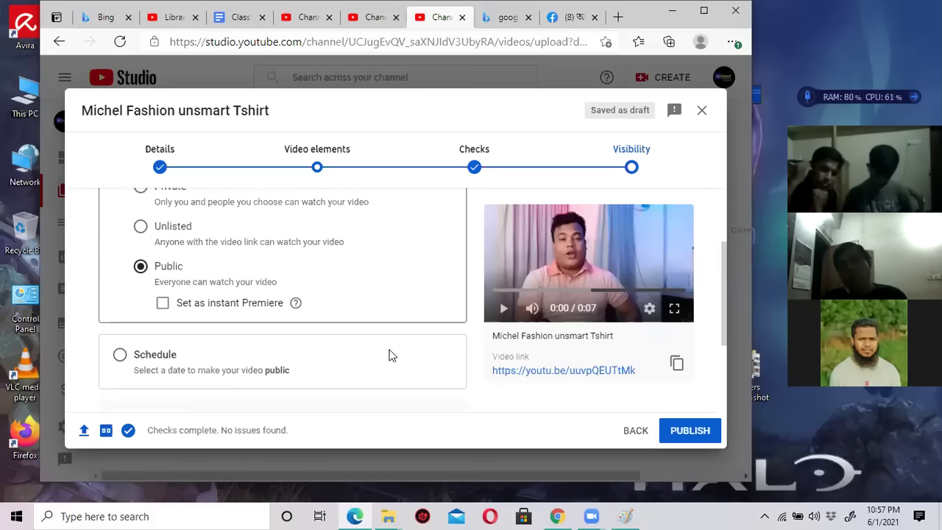
pyautogui.click(683, 431)
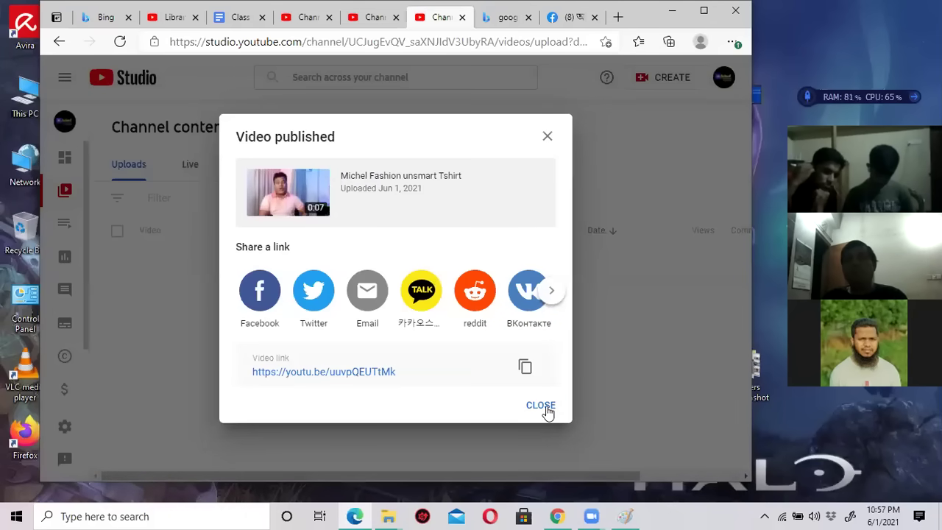
# Close the Video published dialog and the Studio Settings, then select the search tab's address bar.
pyautogui.click(546, 409)
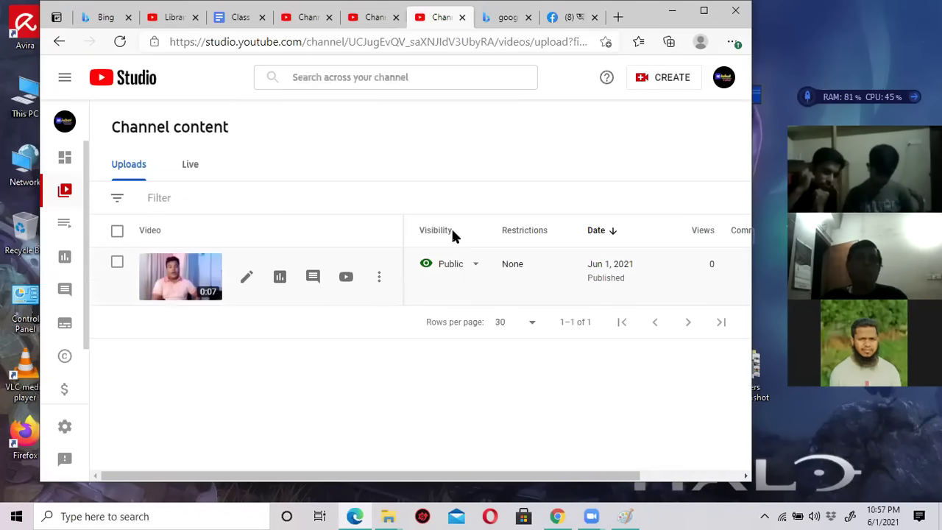
pyautogui.click(377, 19)
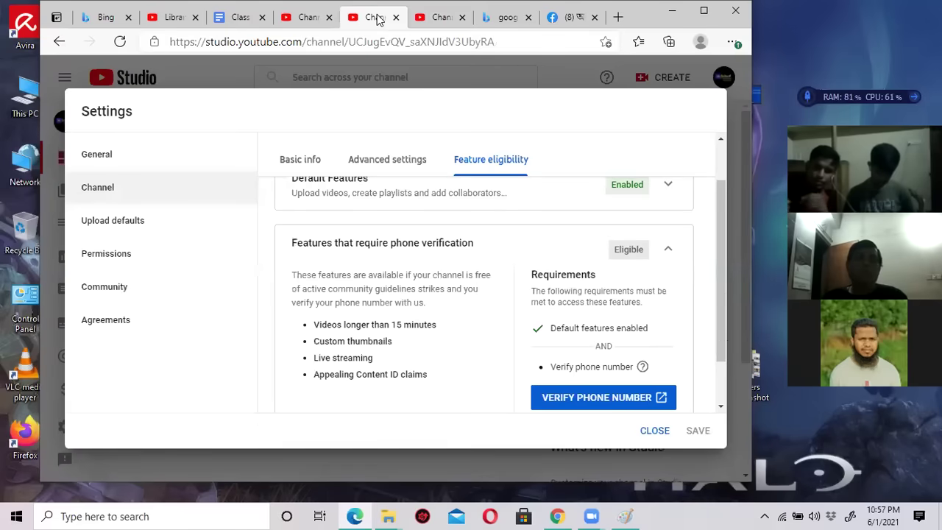
pyautogui.click(655, 431)
pyautogui.click(482, 41)
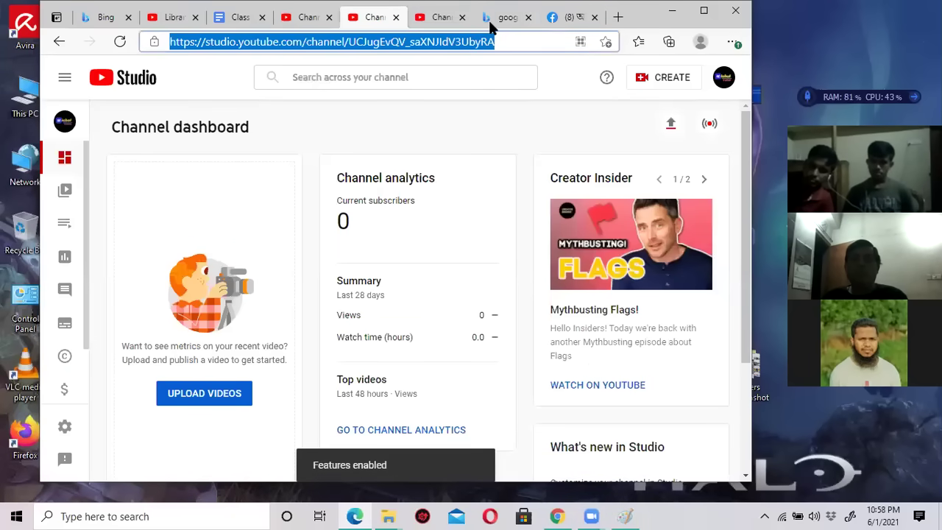
pyautogui.click(491, 24)
pyautogui.click(503, 42)
# Go to youtube.com and open the Michel Fashion House channel page.
pyautogui.write('youtube.com')
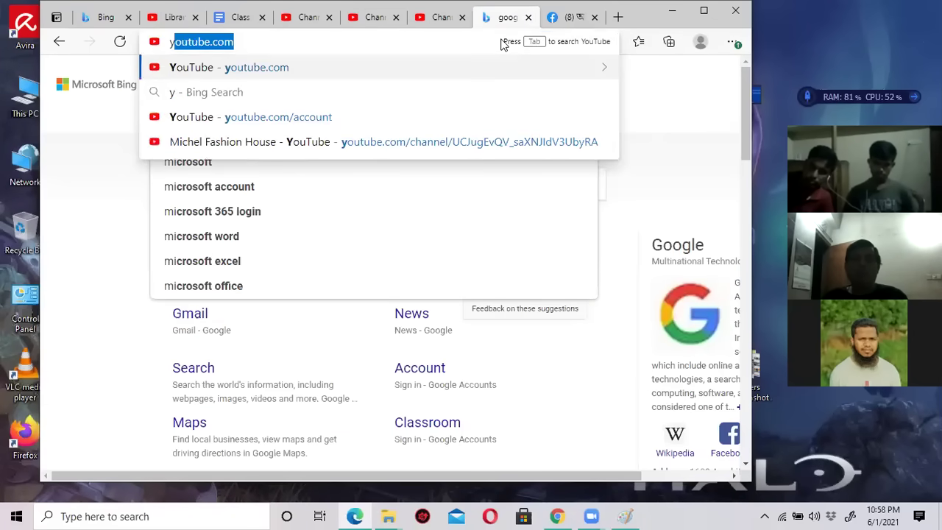
pyautogui.press('Return')
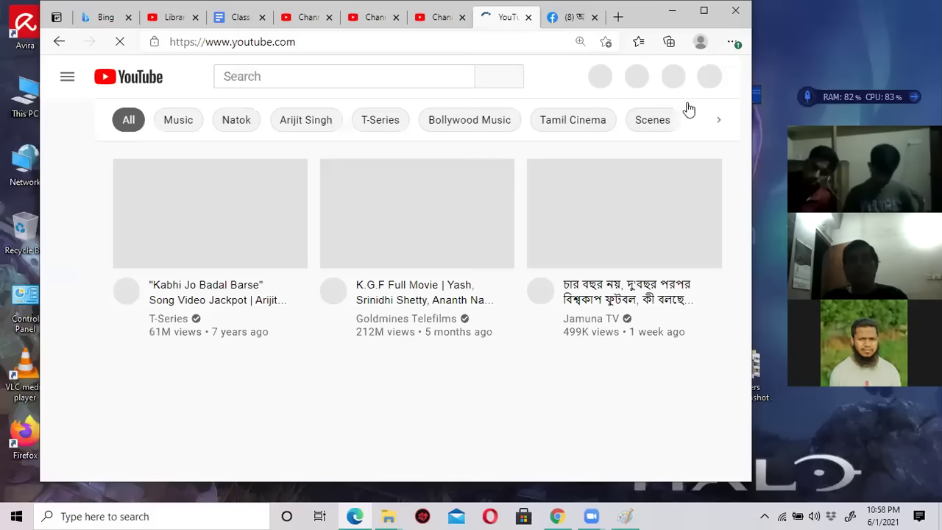
pyautogui.click(705, 78)
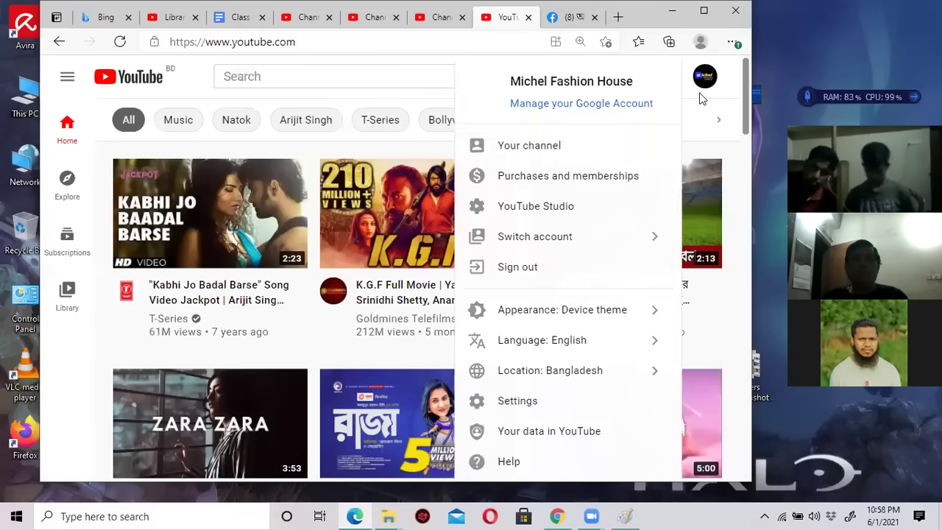
pyautogui.click(521, 146)
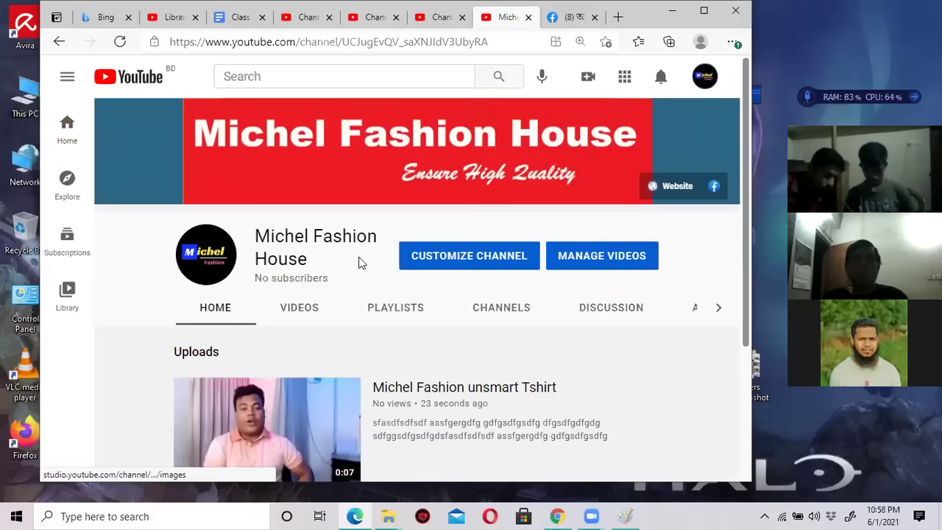
# Open the newly published 'Michel Fashion unsmart Tshirt' video and pause its playback.
pyautogui.scroll(-1, 362, 262)
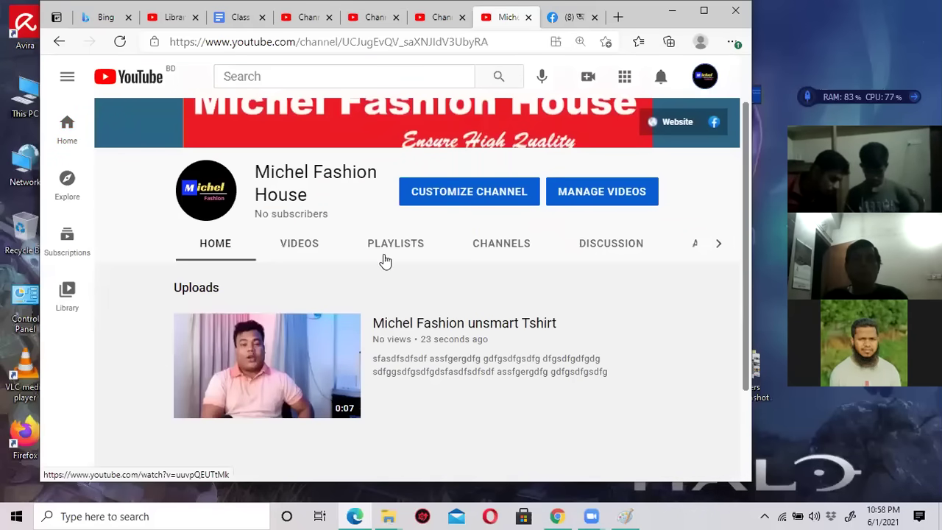
pyautogui.scroll(-1, 363, 288)
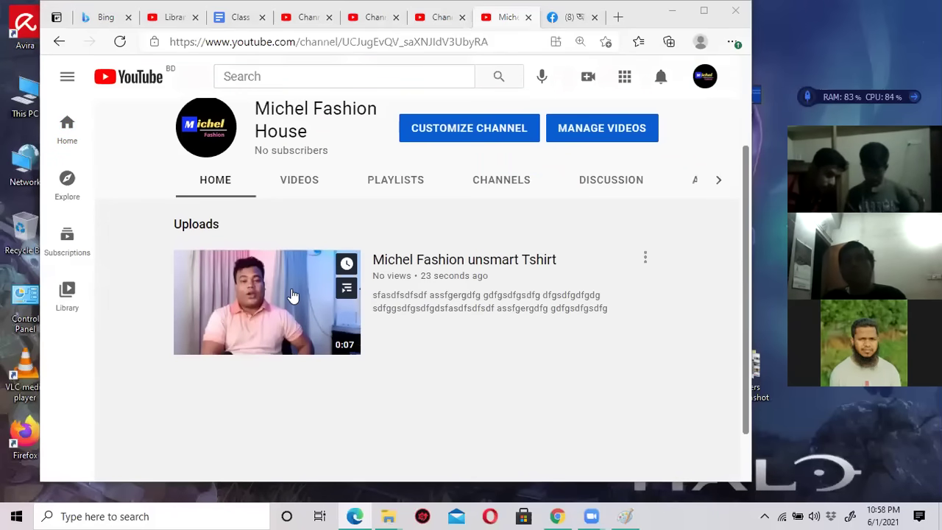
pyautogui.click(297, 294)
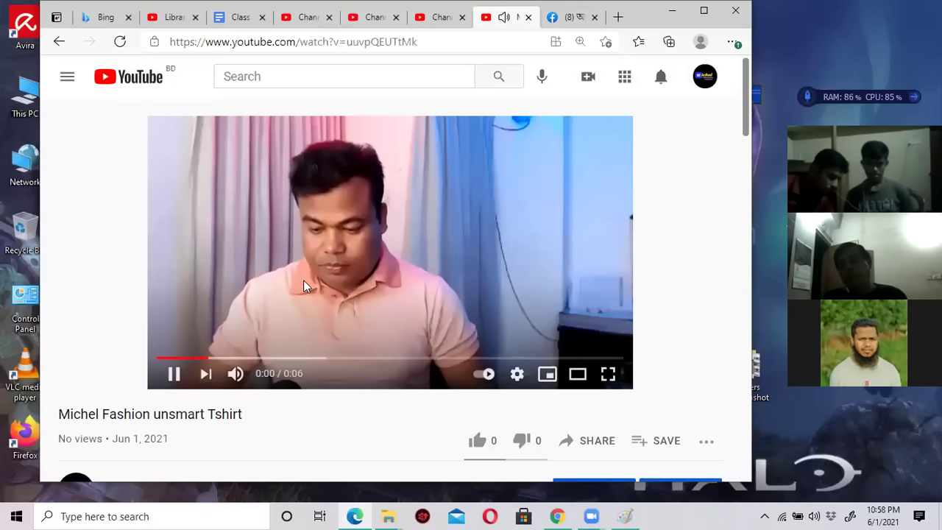
pyautogui.click(396, 235)
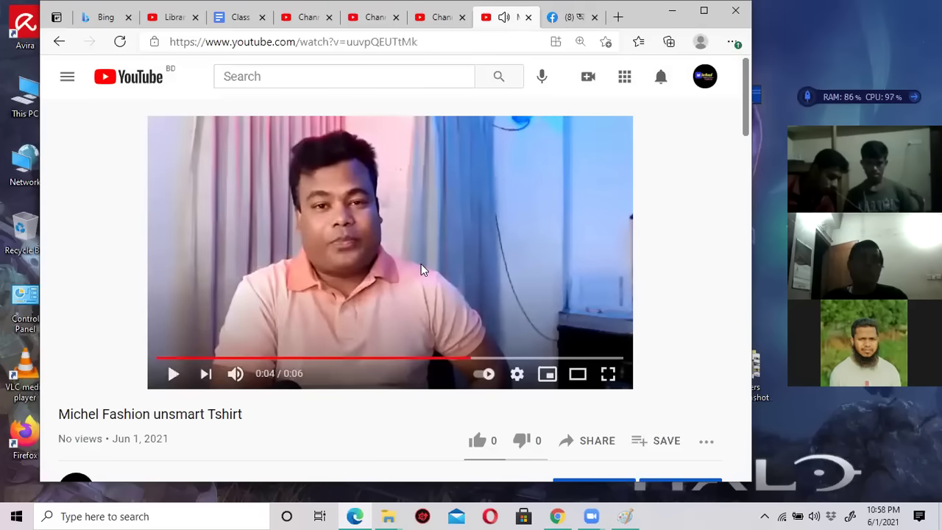
pyautogui.scroll(-3, 434, 287)
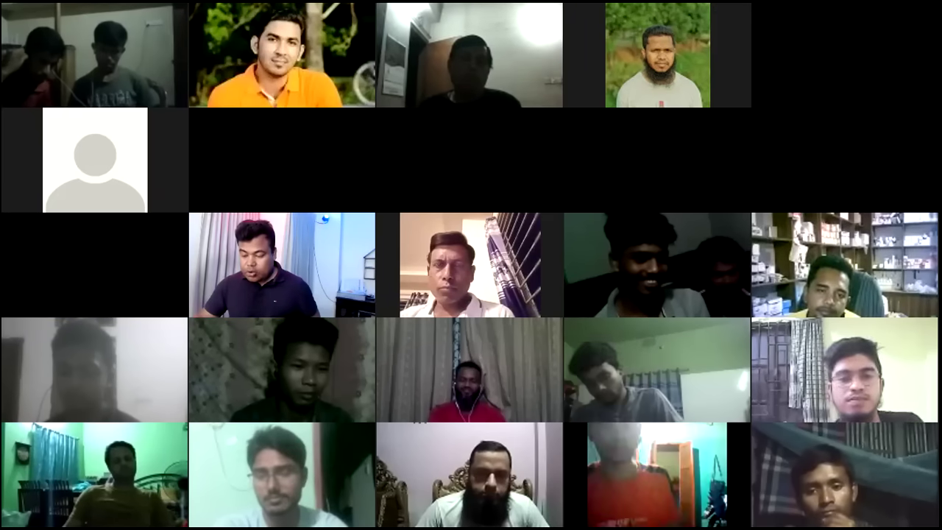
# Return to the Michel Fashion House channel page from the account menu.
pyautogui.hotkey('alt', 'Tab')
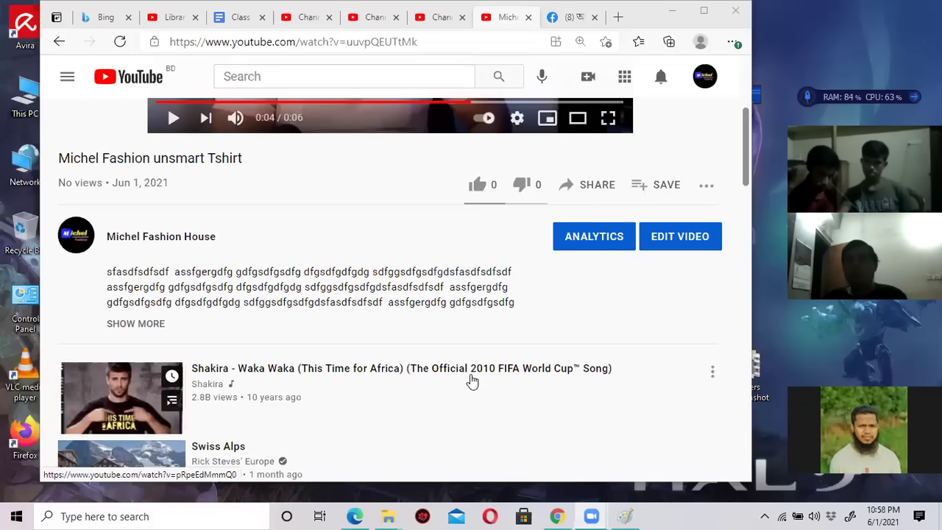
pyautogui.scroll(3, 425, 305)
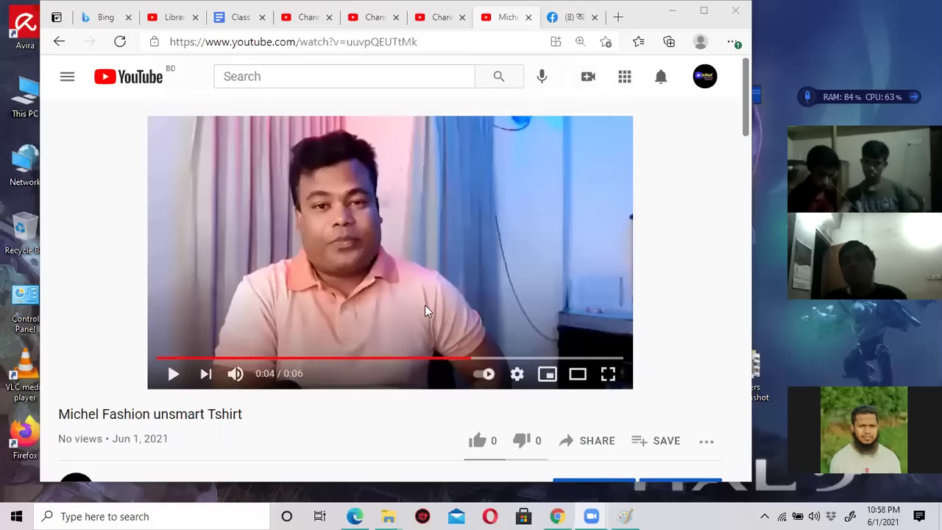
pyautogui.click(705, 75)
pyautogui.click(575, 142)
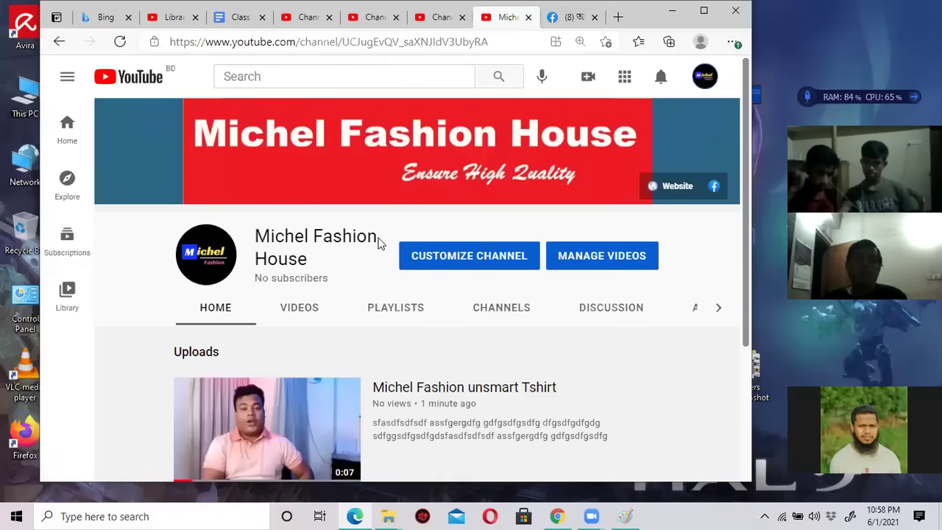
# Upload 66, dfg, hfg, xvxcv, zoom_0 and zoom_4 from New folder together.
pyautogui.click(589, 81)
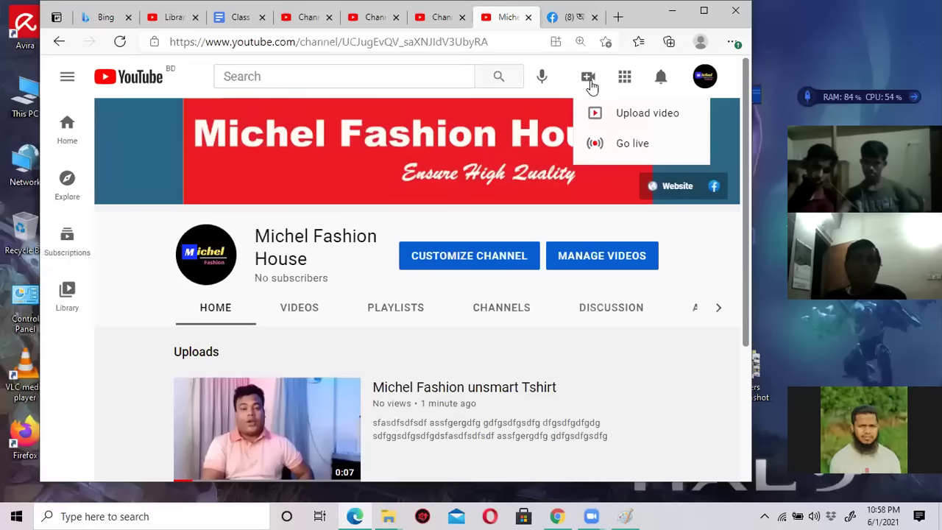
pyautogui.click(639, 120)
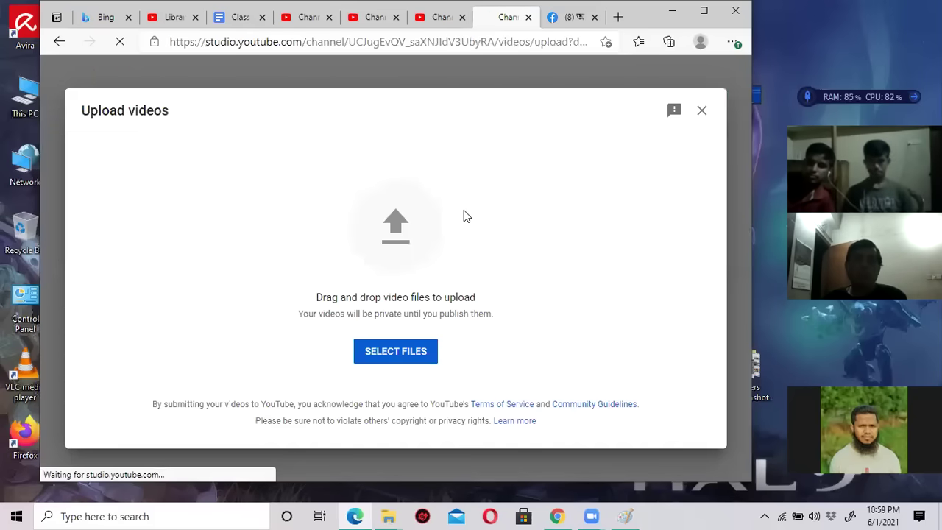
pyautogui.click(409, 353)
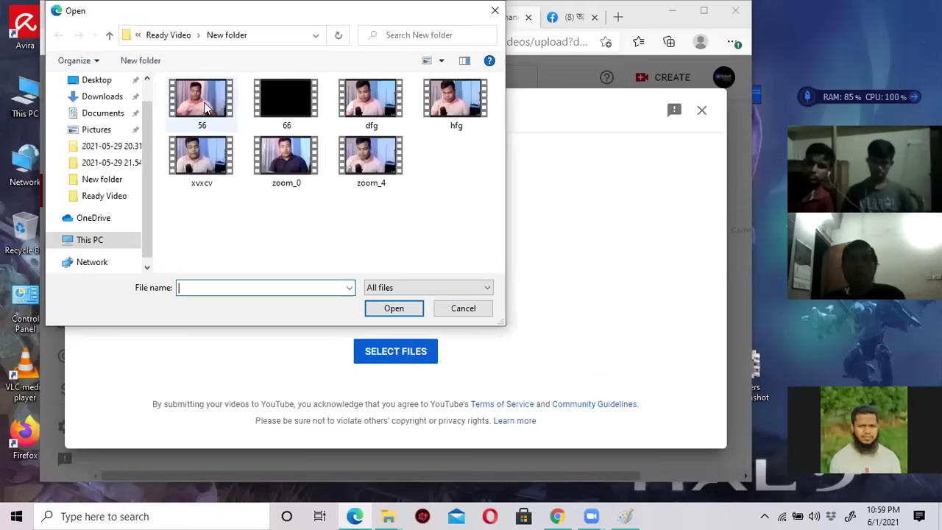
pyautogui.click(286, 99)
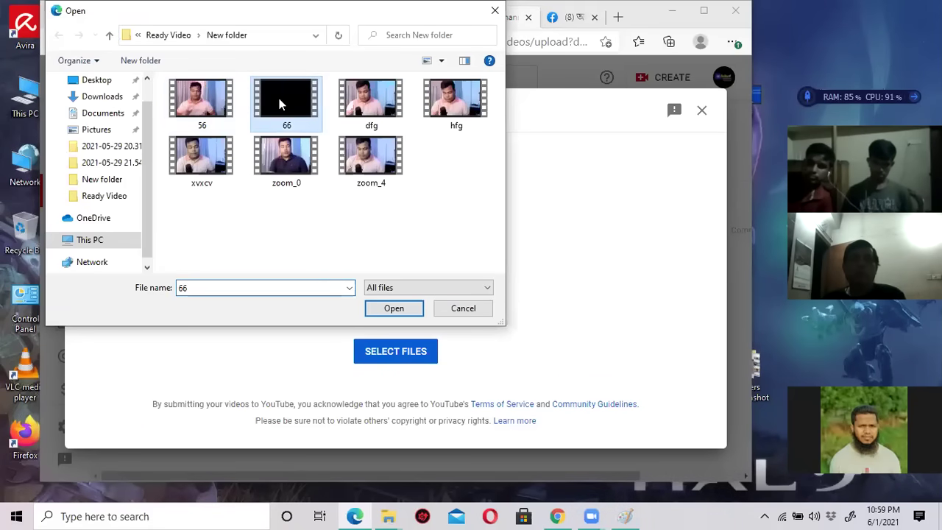
pyautogui.keyDown('ctrl'); pyautogui.click(370, 100); pyautogui.keyUp('ctrl')
pyautogui.keyDown('ctrl'); pyautogui.click(457, 99); pyautogui.keyUp('ctrl')
pyautogui.keyDown('ctrl'); pyautogui.keyDown('shift'); pyautogui.click(286, 159); pyautogui.keyUp('shift'); pyautogui.keyUp('ctrl')
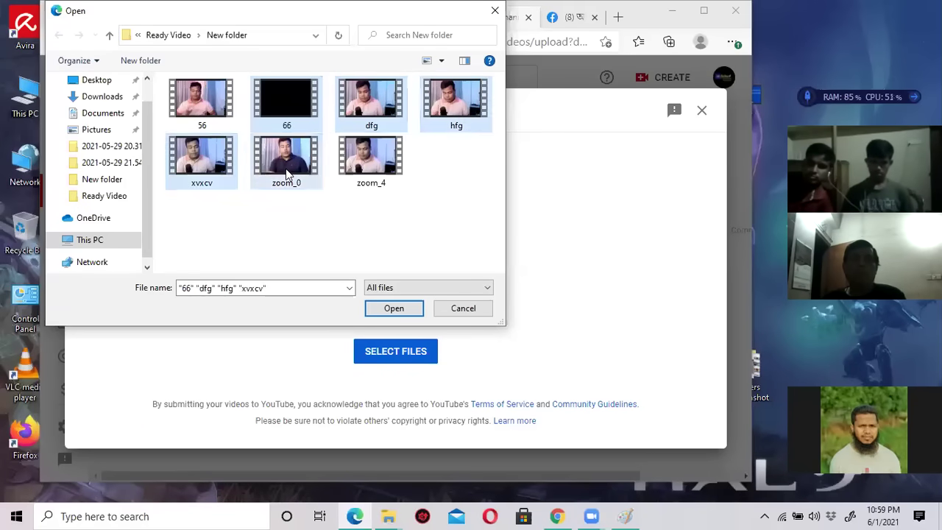
pyautogui.keyDown('ctrl'); pyautogui.click(350, 176); pyautogui.keyUp('ctrl')
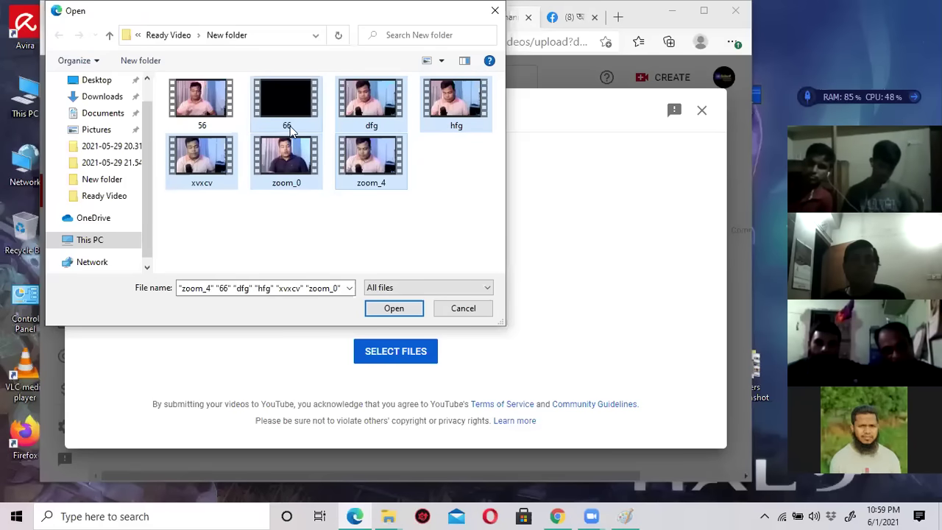
pyautogui.click(393, 308)
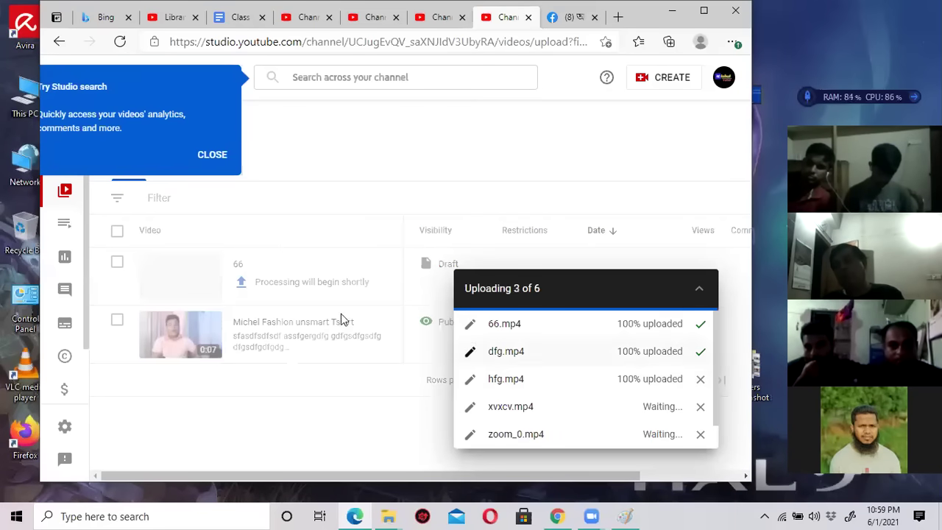
# Dismiss the Studio search tip and wait until all six uploads complete.
pyautogui.click(213, 157)
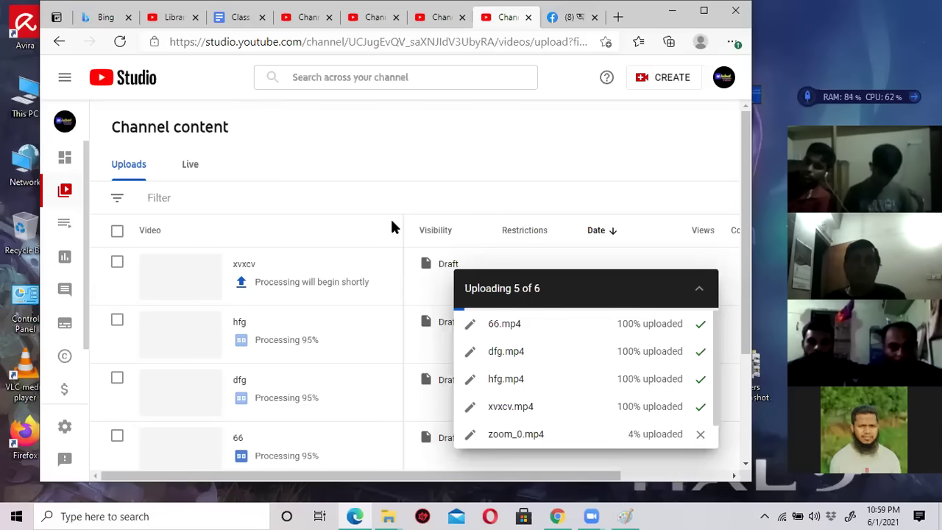
pyautogui.scroll(-1, 389, 257)
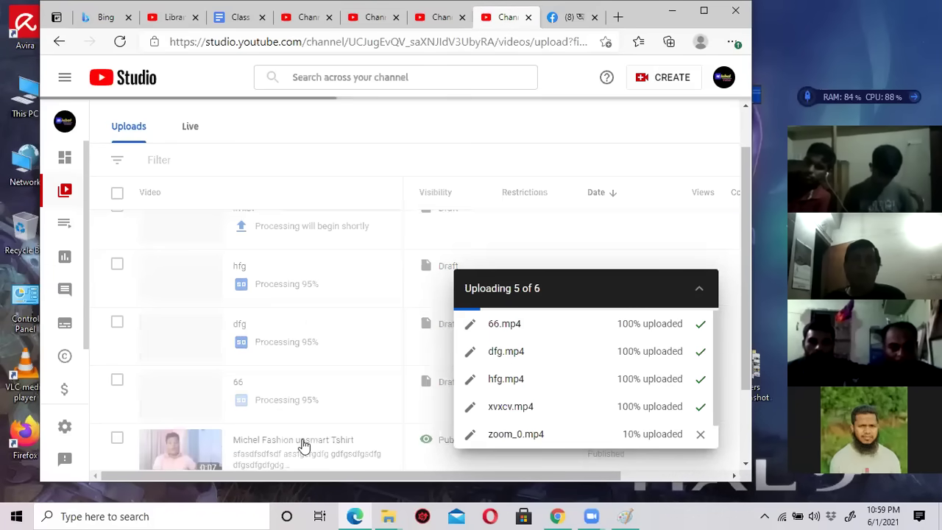
pyautogui.scroll(1, 301, 441)
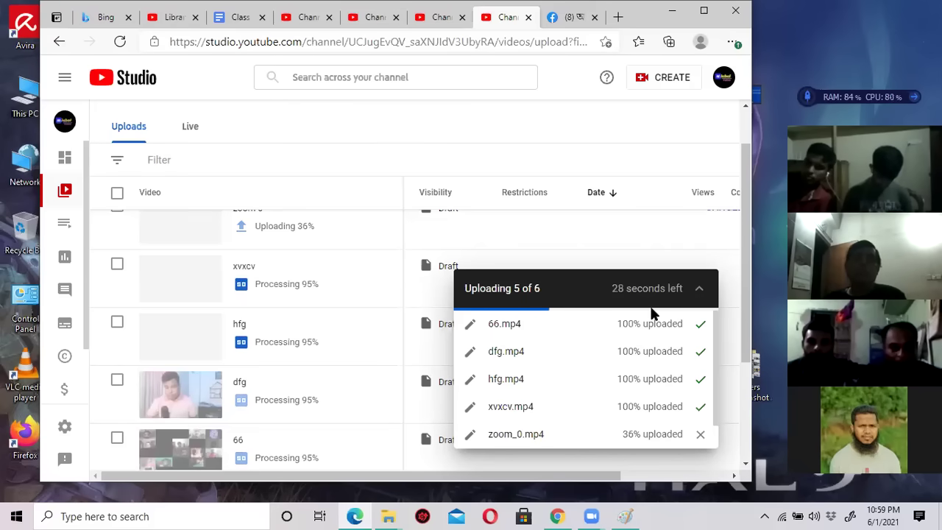
pyautogui.scroll(-3, 382, 351)
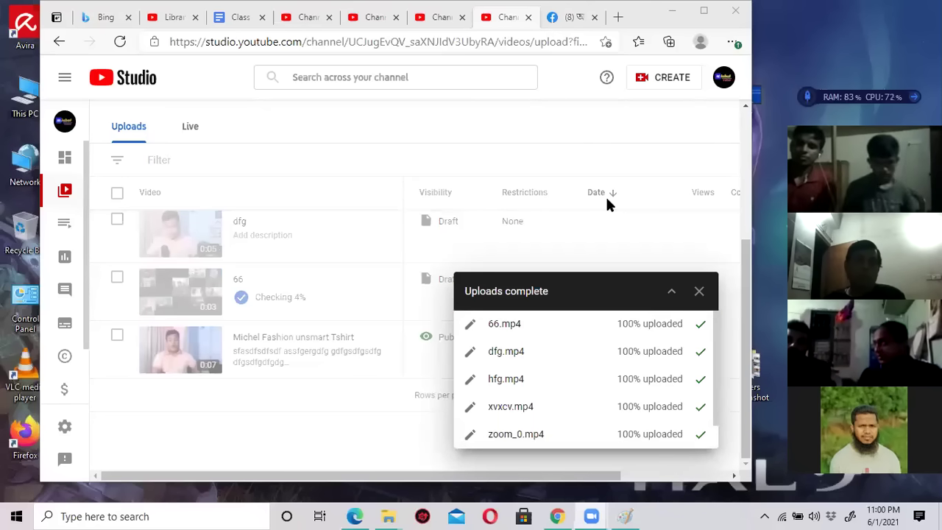
# Close the Uploads complete panel and review the zoom 4, zoom 0, xvxcv and hfg drafts.
pyautogui.click(700, 293)
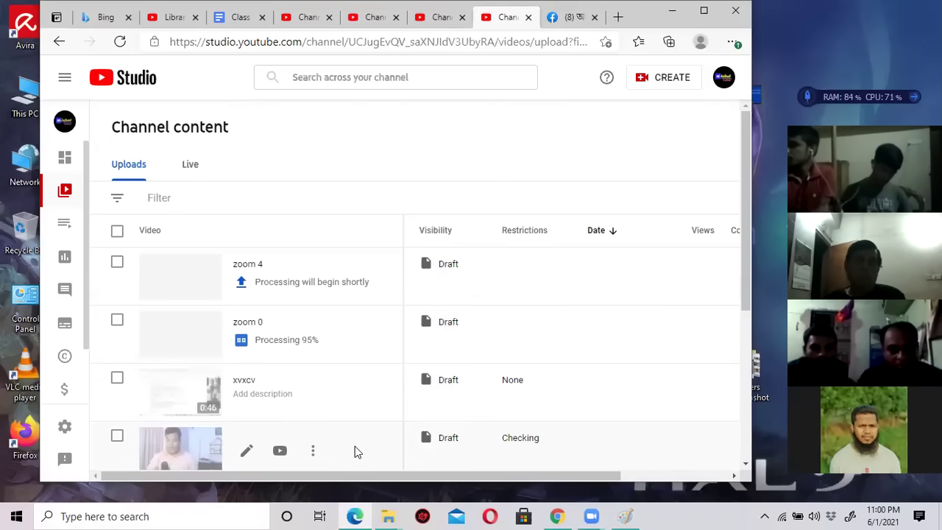
pyautogui.scroll(-1, 358, 352)
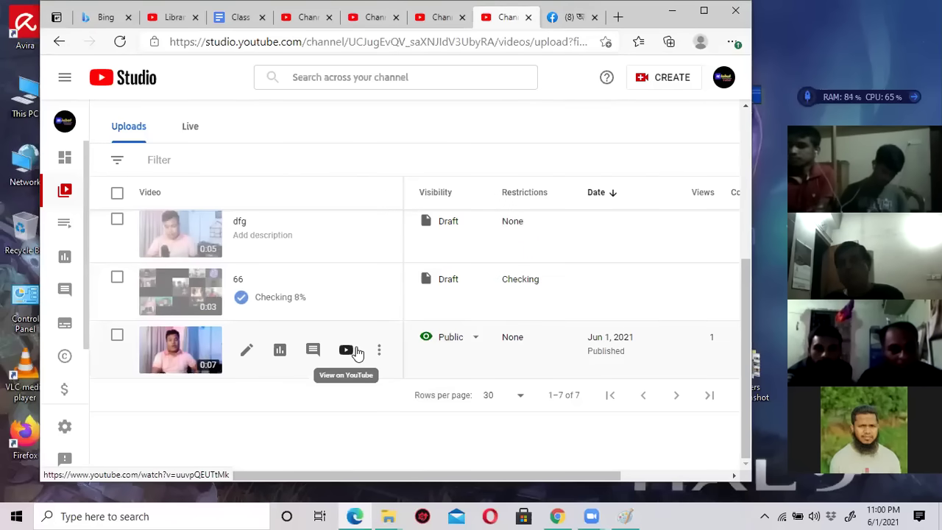
pyautogui.scroll(2, 595, 346)
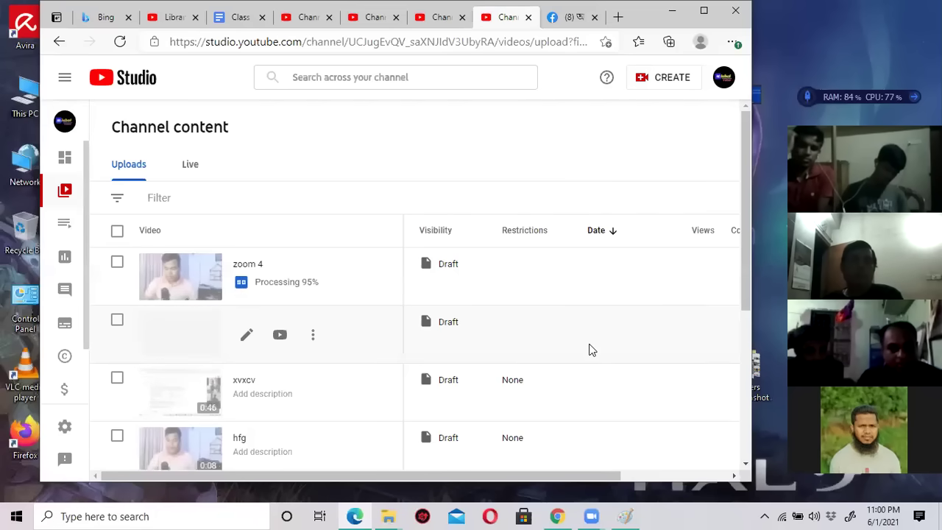
pyautogui.scroll(-5, 589, 350)
pyautogui.scroll(5, 589, 350)
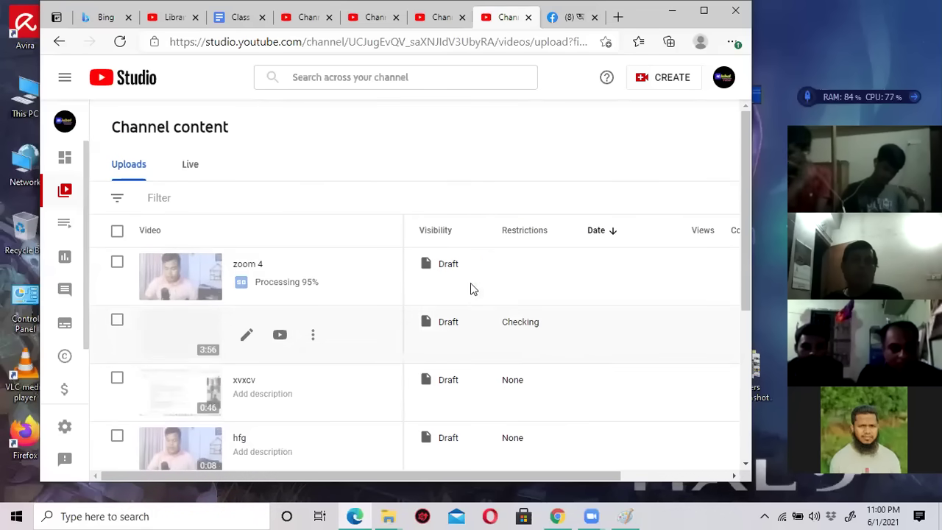
pyautogui.moveTo(247, 289)
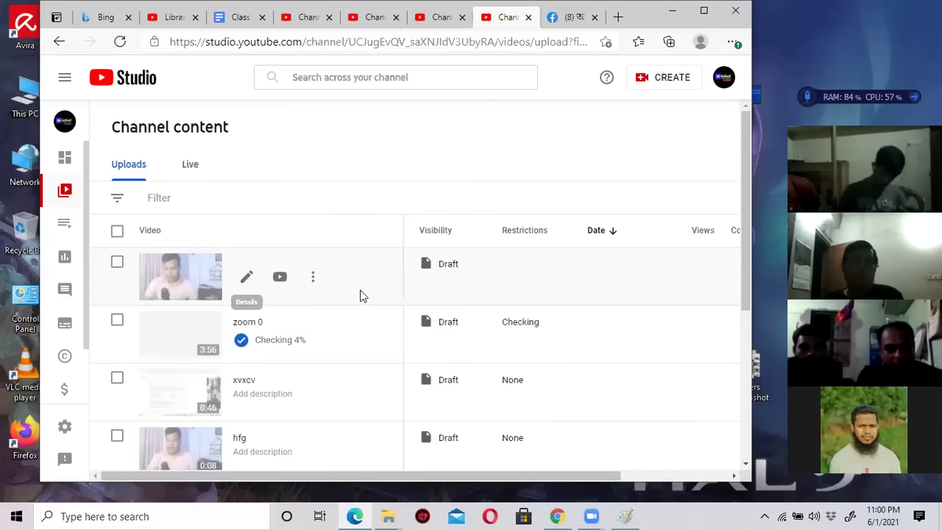
pyautogui.click(442, 17)
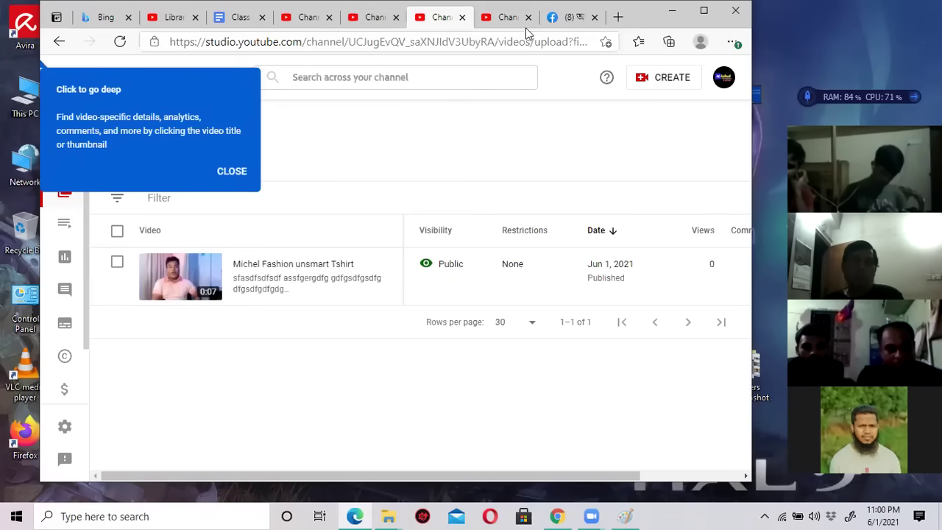
pyautogui.click(500, 22)
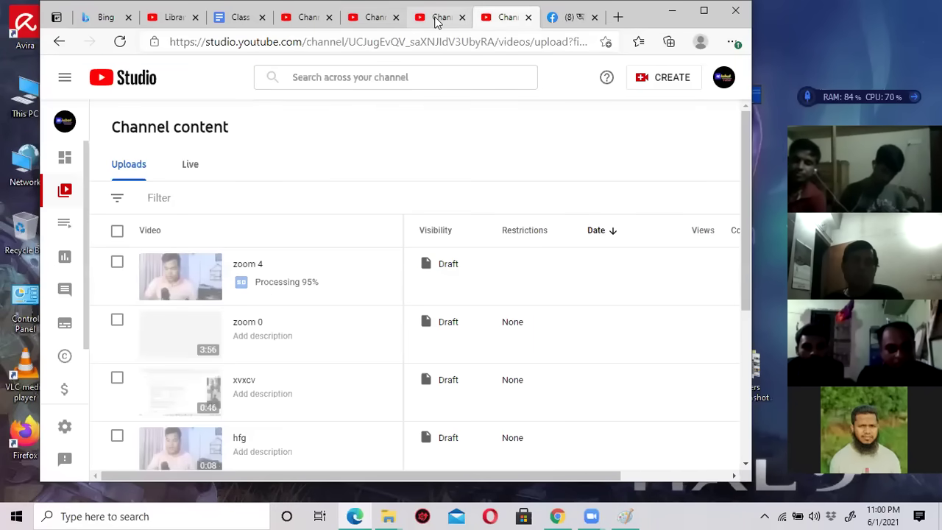
# Load the Michel Fashion House YouTube channel in the Facebook tab, then return to Studio.
pyautogui.click(568, 17)
pyautogui.tripleClick(546, 40)
pyautogui.write('youtube.com')
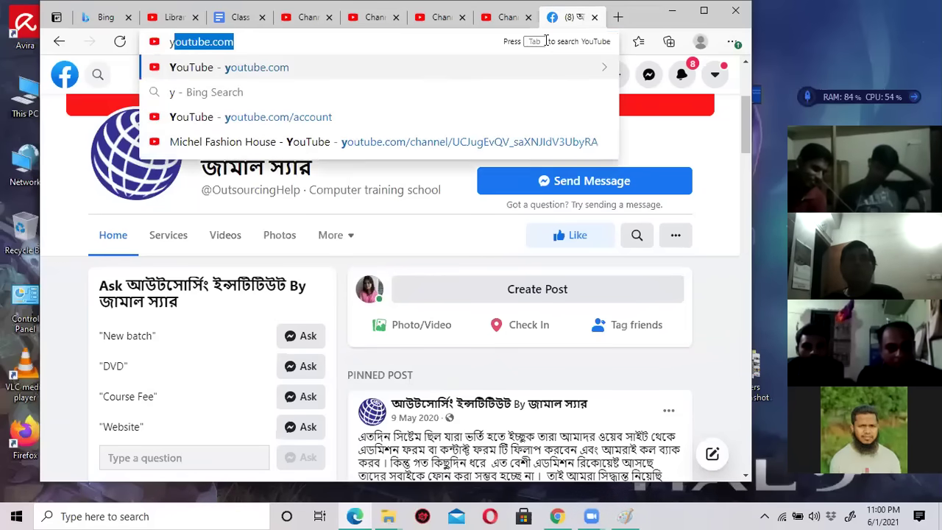
pyautogui.press('Return')
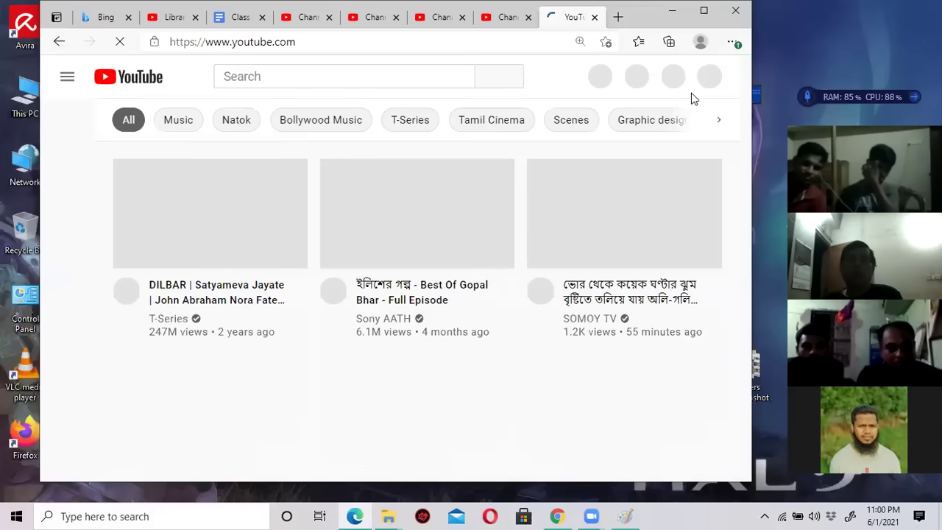
pyautogui.click(705, 79)
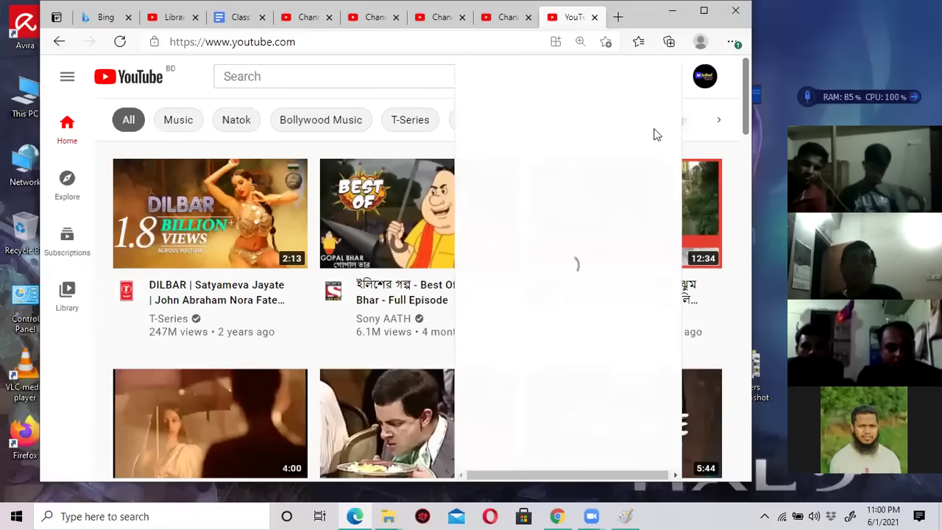
pyautogui.click(638, 140)
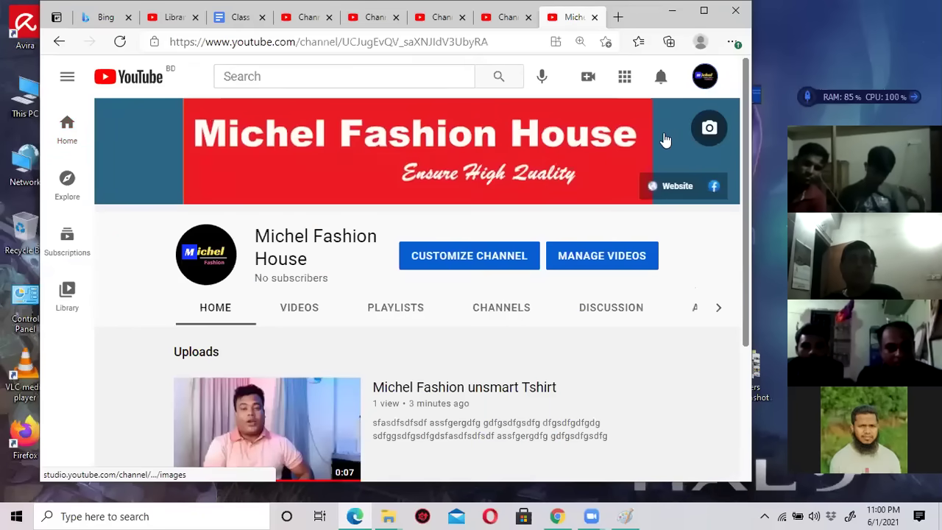
pyautogui.scroll(-2, 322, 214)
pyautogui.scroll(3, 341, 229)
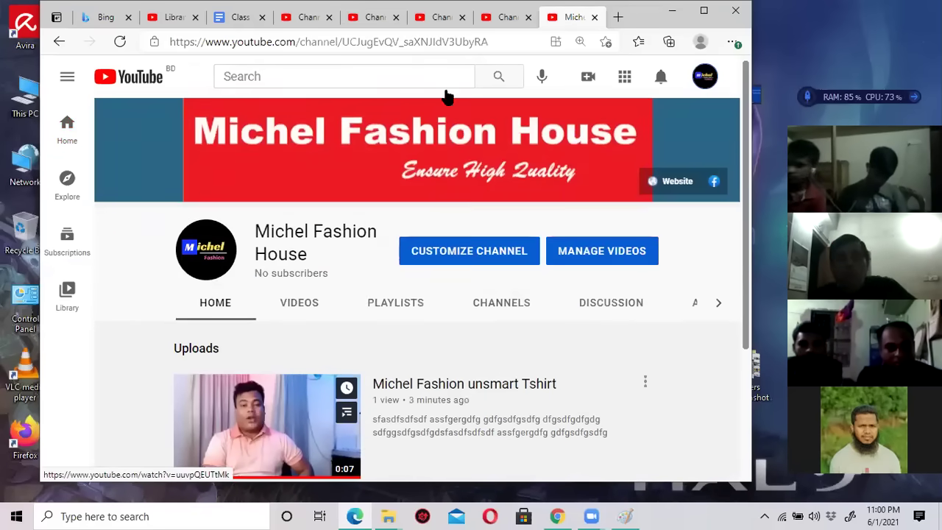
pyautogui.click(507, 17)
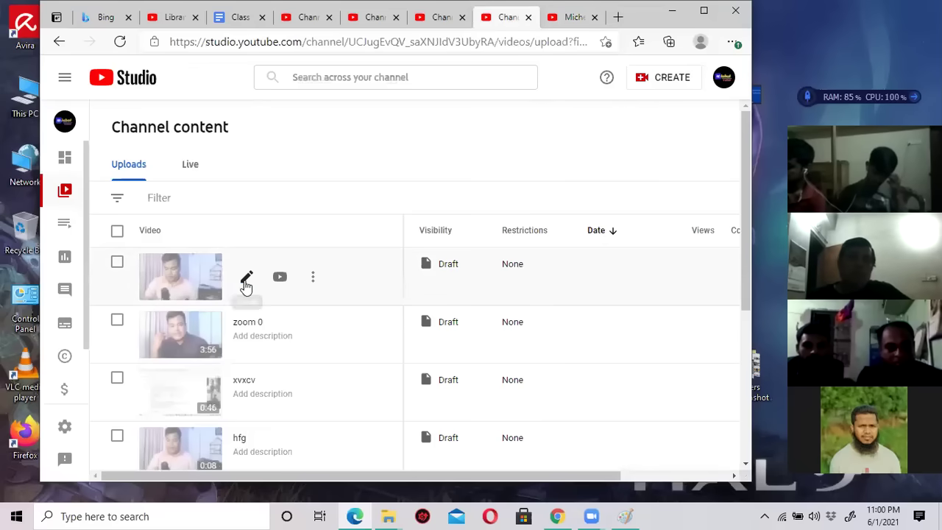
# Open the zoom 4 draft's details and give it the description 'dfgdf'.
pyautogui.click(247, 281)
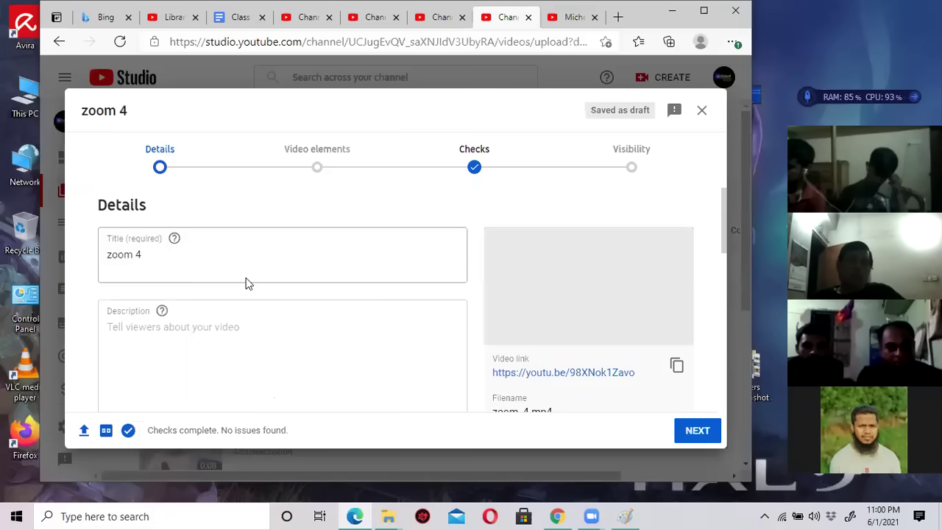
pyautogui.click(135, 258)
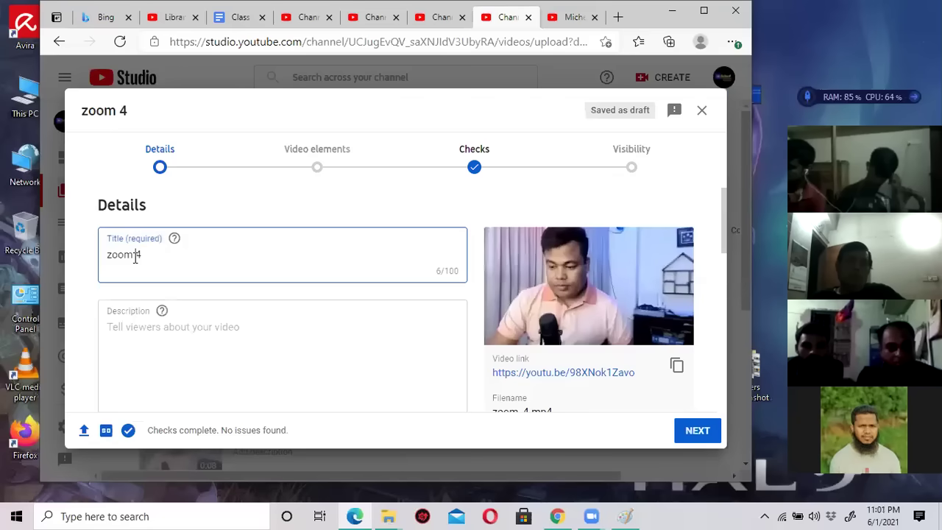
pyautogui.click(187, 332)
pyautogui.write('dfgdf')
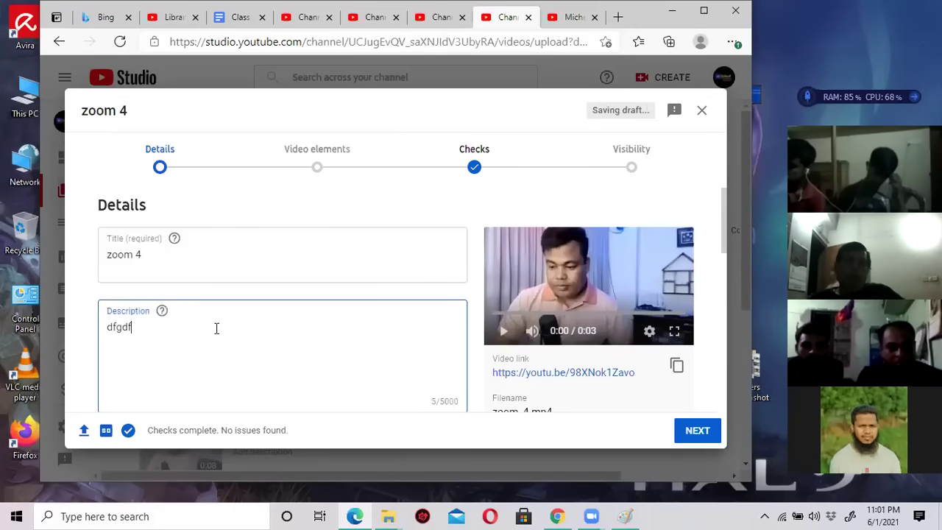
pyautogui.scroll(-2, 278, 332)
pyautogui.scroll(-2, 276, 364)
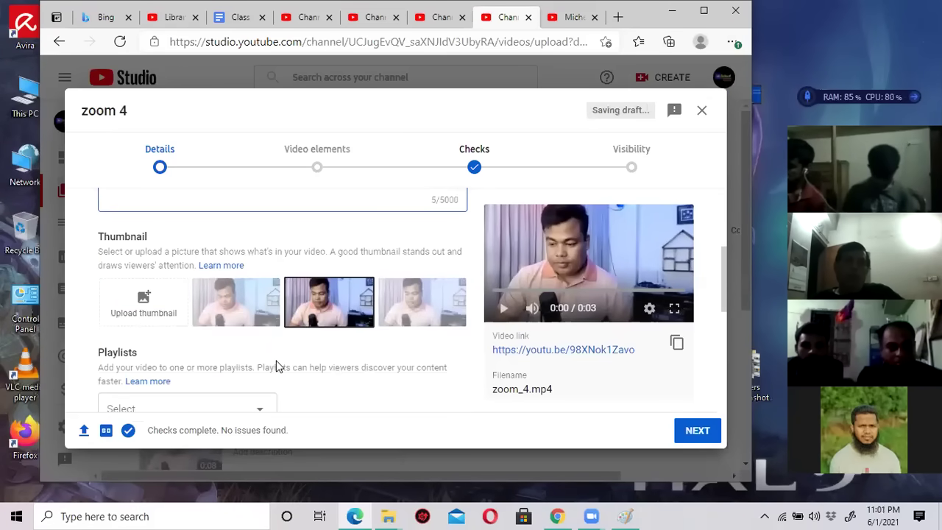
pyautogui.scroll(-2, 275, 364)
pyautogui.click(697, 431)
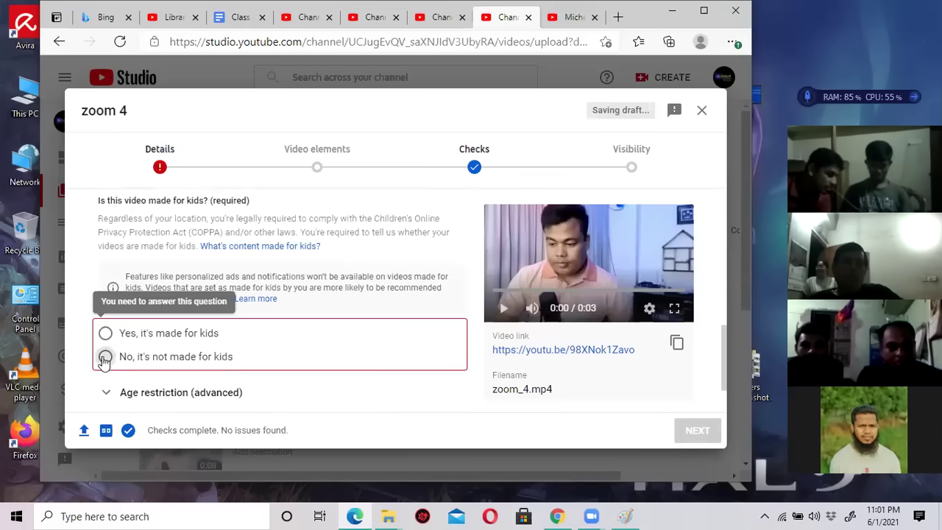
# Mark zoom 4 not made for kids, set it Public, and publish it.
pyautogui.click(104, 358)
pyautogui.click(701, 431)
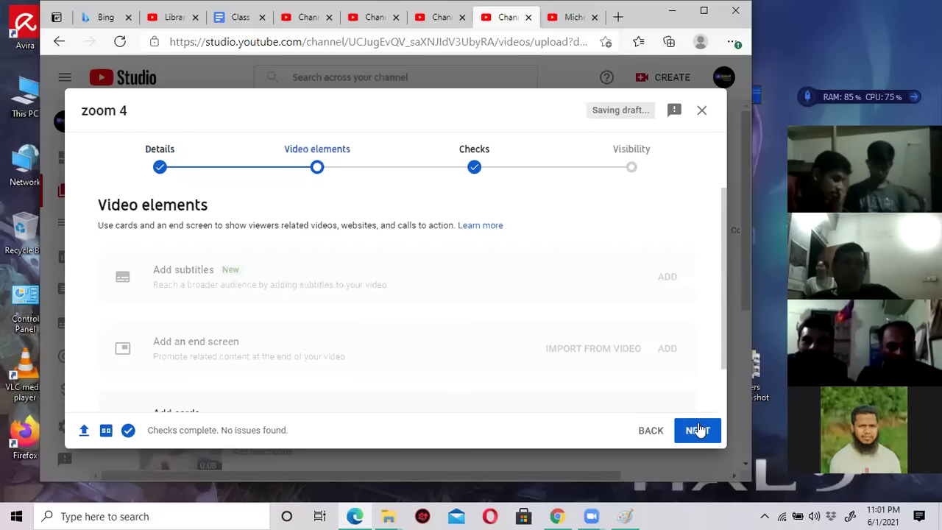
pyautogui.click(697, 432)
pyautogui.click(697, 431)
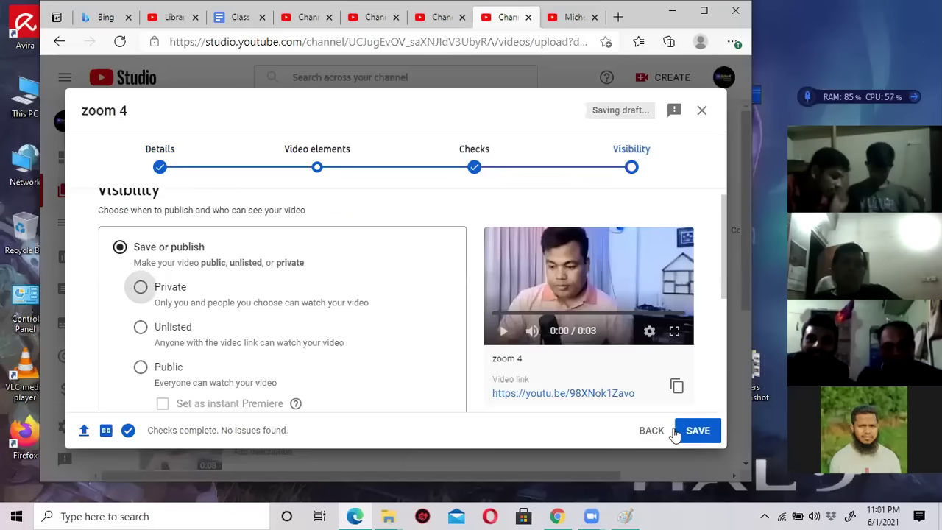
pyautogui.click(157, 371)
pyautogui.click(690, 430)
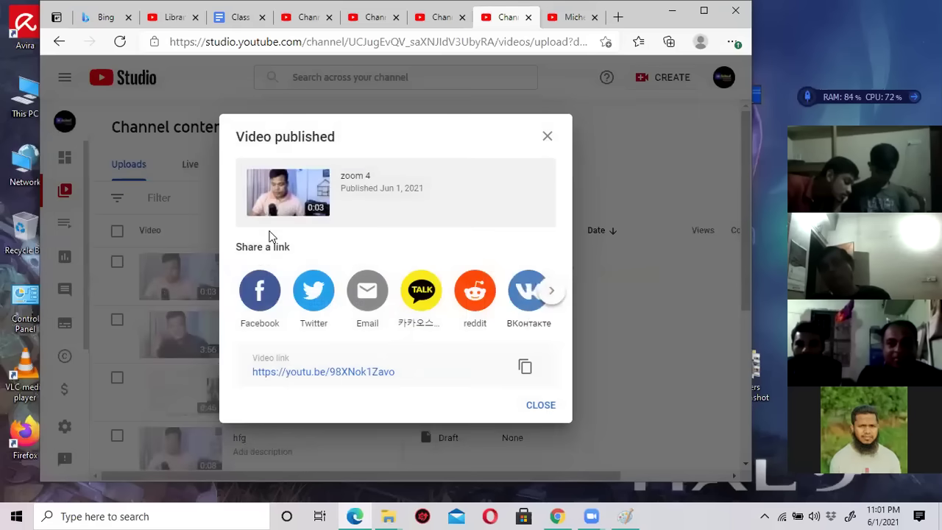
pyautogui.click(540, 409)
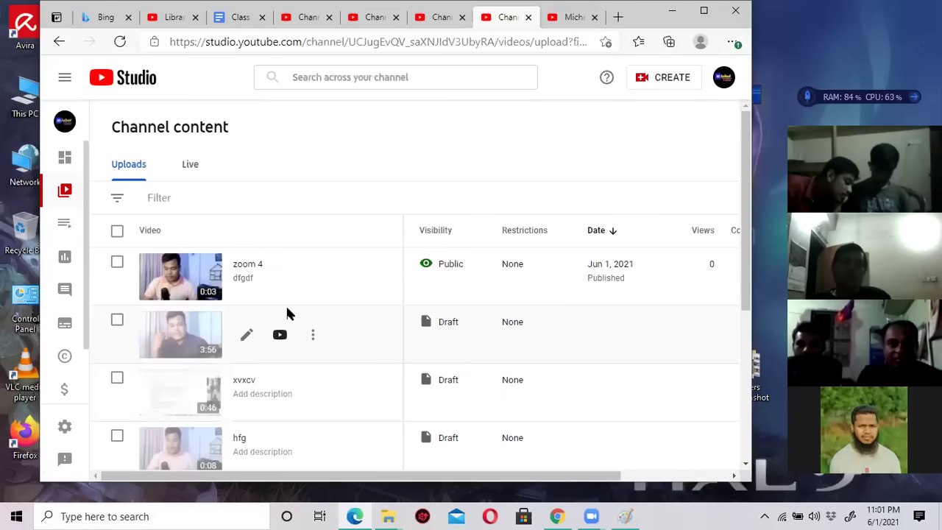
# Open the zoom 0 draft's details and give it the description 'sdf'.
pyautogui.click(247, 335)
pyautogui.click(215, 258)
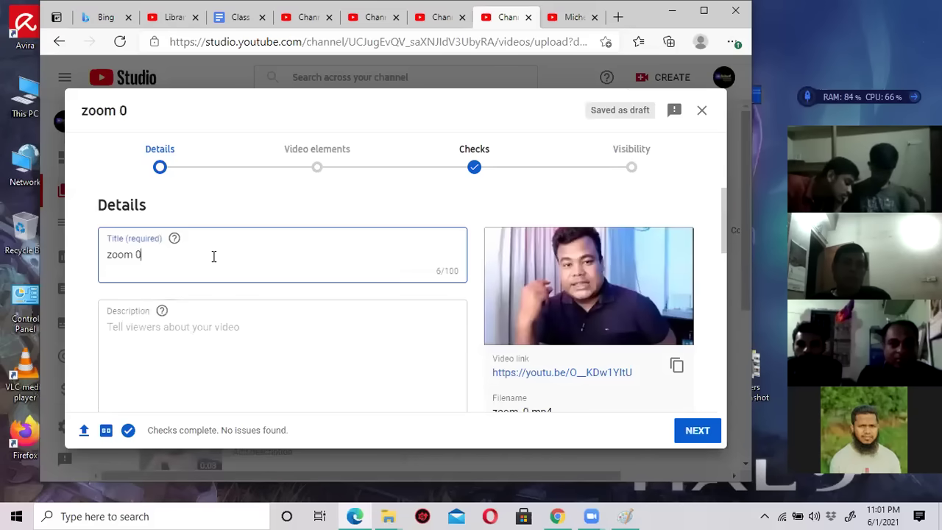
pyautogui.click(211, 333)
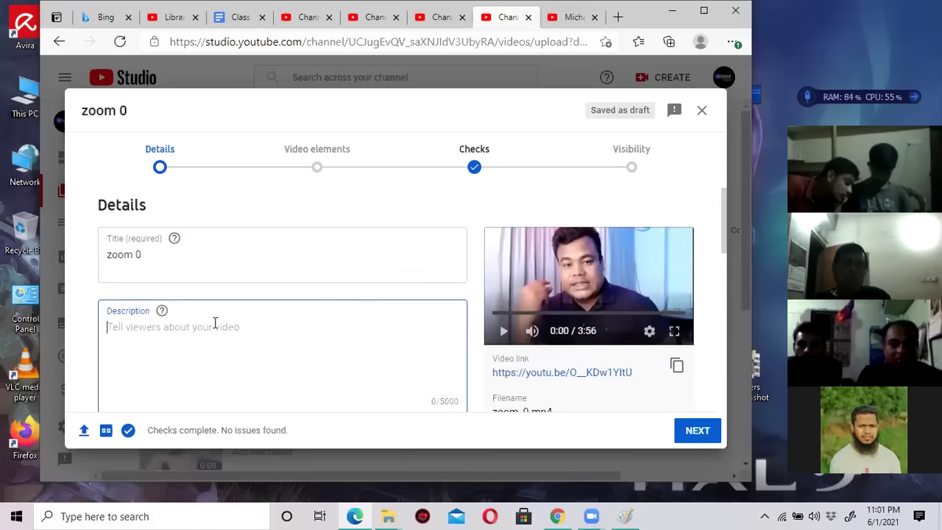
pyautogui.write('sdf')
pyautogui.scroll(-3, 215, 322)
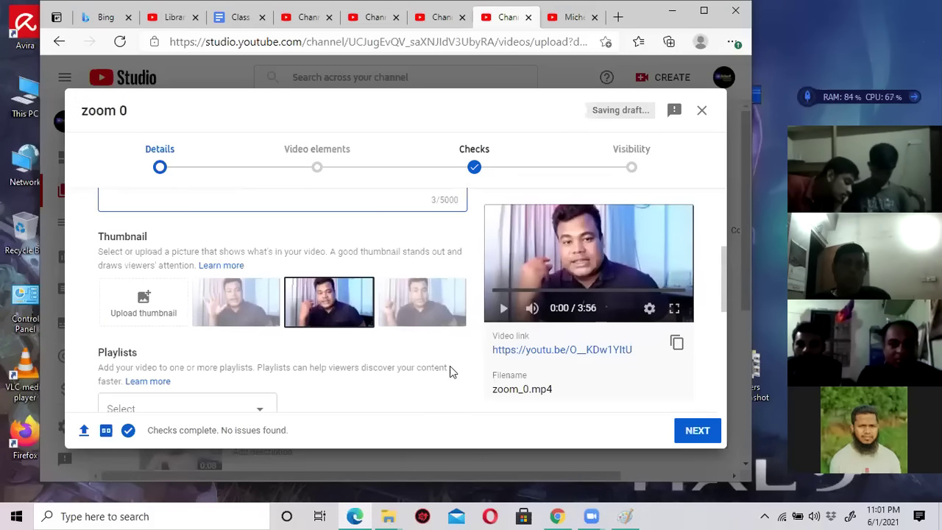
pyautogui.scroll(-1, 459, 371)
pyautogui.scroll(-3, 456, 365)
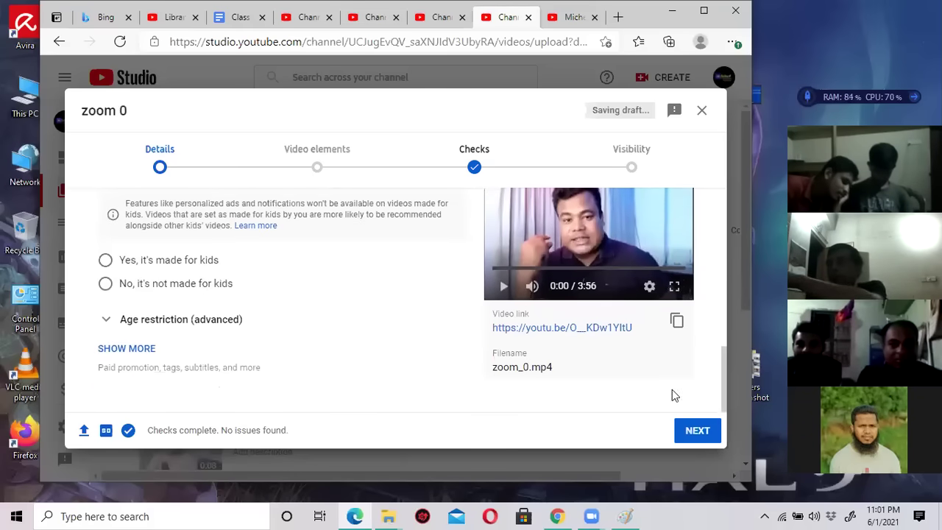
pyautogui.click(696, 430)
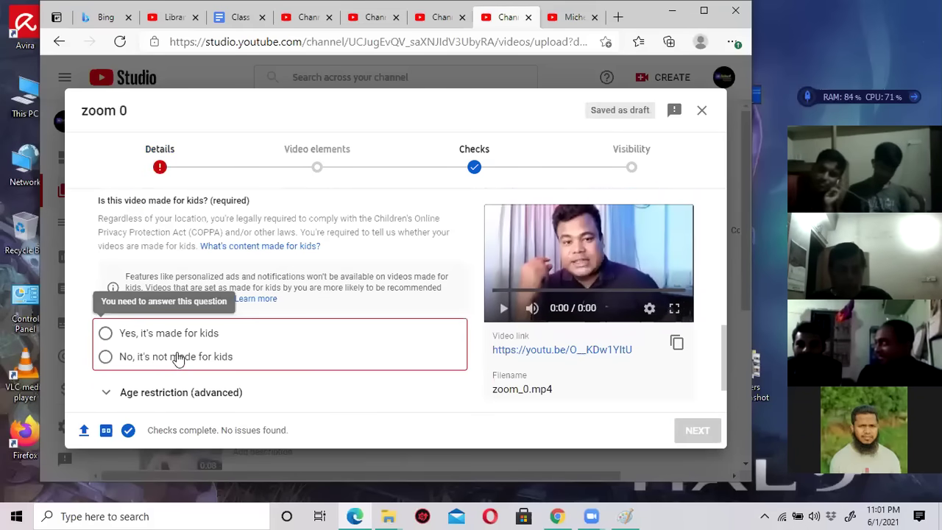
# Mark zoom 0 not made for kids, set it Public, and publish it.
pyautogui.click(184, 359)
pyautogui.click(698, 429)
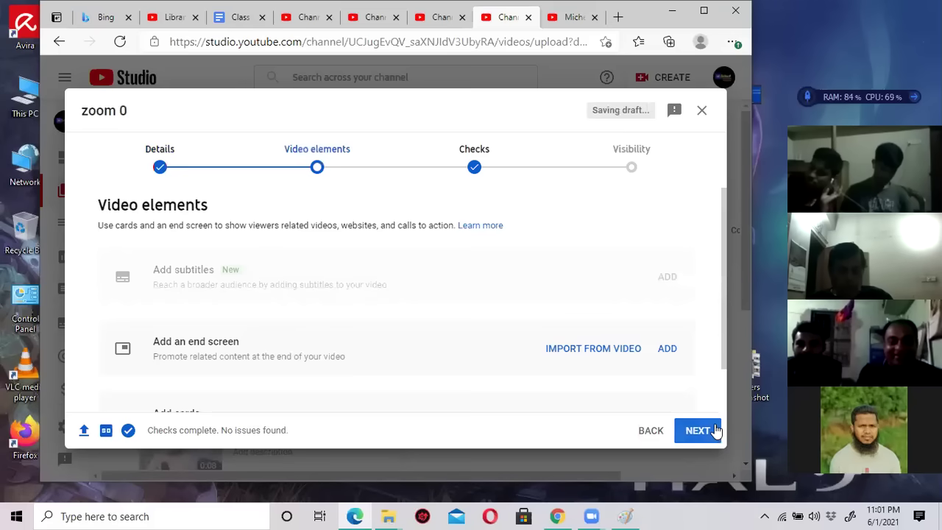
pyautogui.scroll(-1, 385, 341)
pyautogui.click(698, 431)
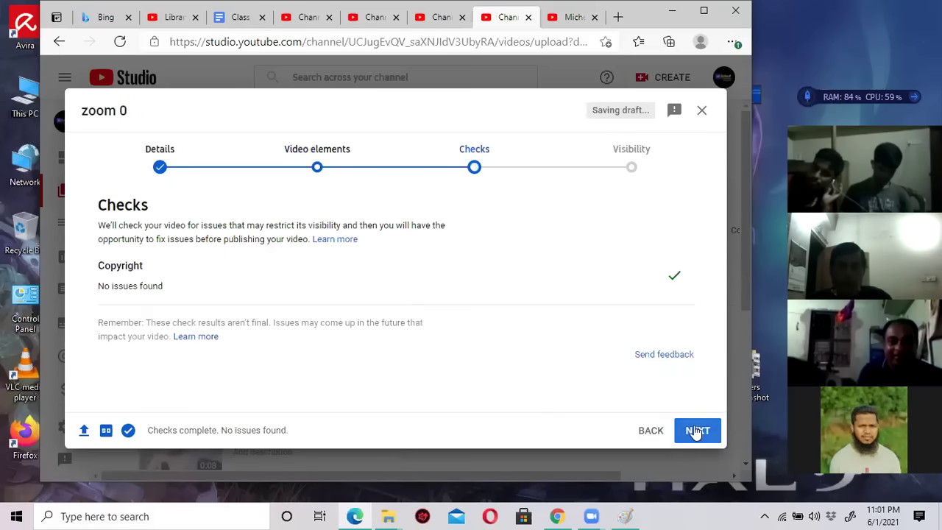
pyautogui.click(706, 430)
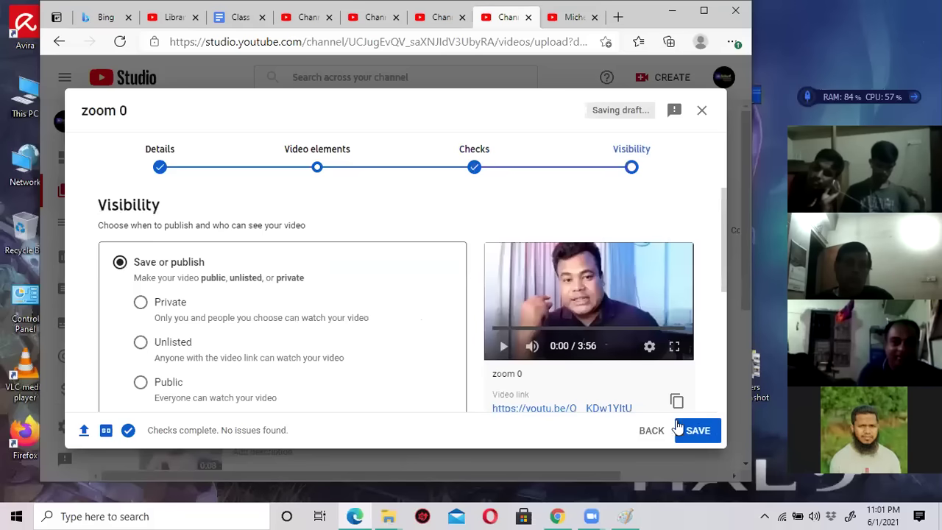
pyautogui.click(141, 382)
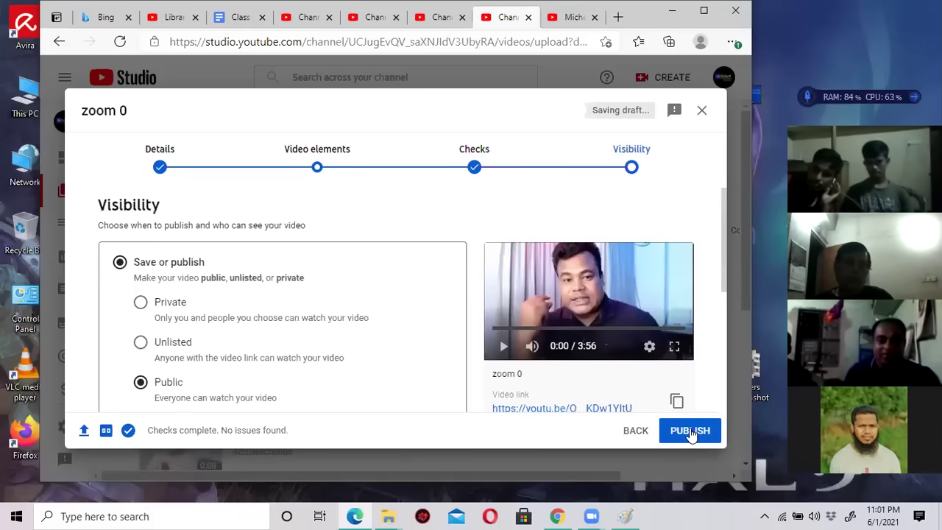
pyautogui.click(690, 431)
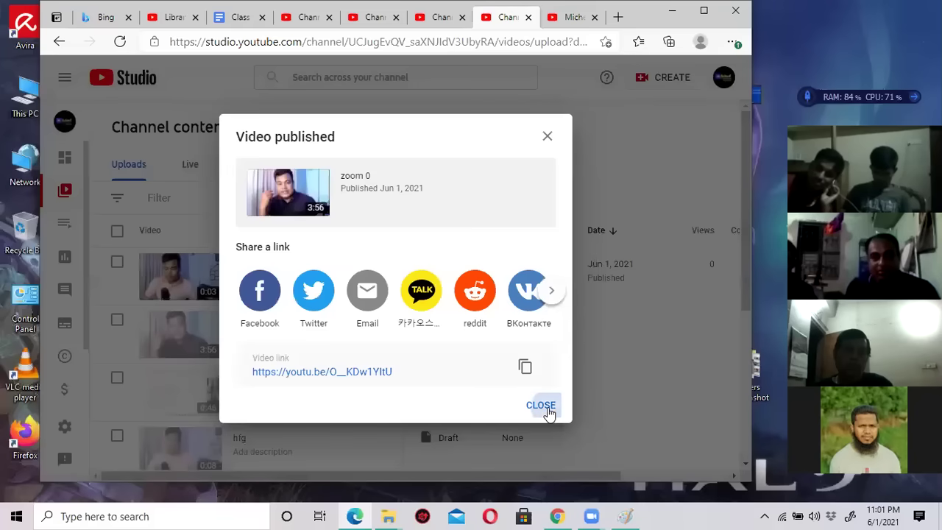
pyautogui.click(544, 408)
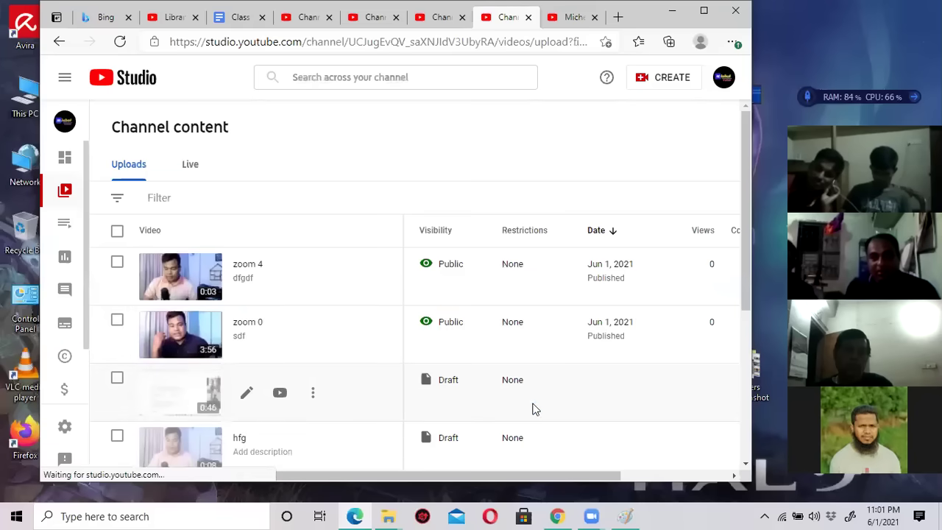
pyautogui.scroll(-2, 331, 354)
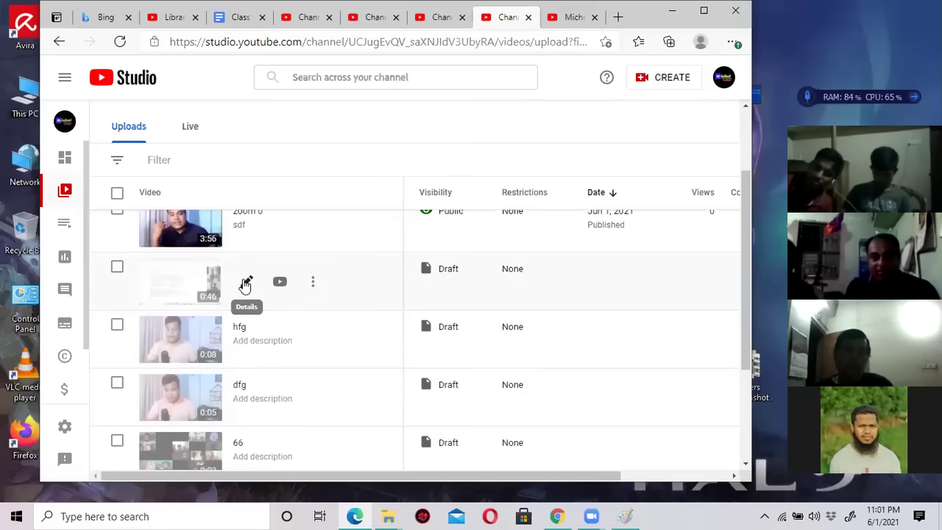
# Open the xvxcv draft's details and enter the description 'sd'.
pyautogui.click(245, 283)
pyautogui.click(344, 326)
pyautogui.write('sd')
pyautogui.scroll(-2, 343, 326)
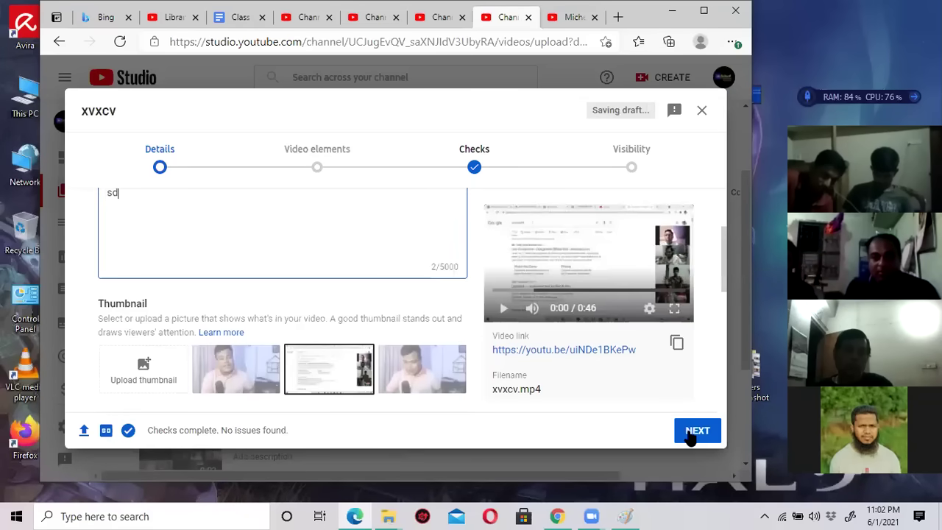
# Mark xvxcv as not made for kids and advance through video elements and checks to visibility.
pyautogui.click(696, 430)
pyautogui.click(180, 357)
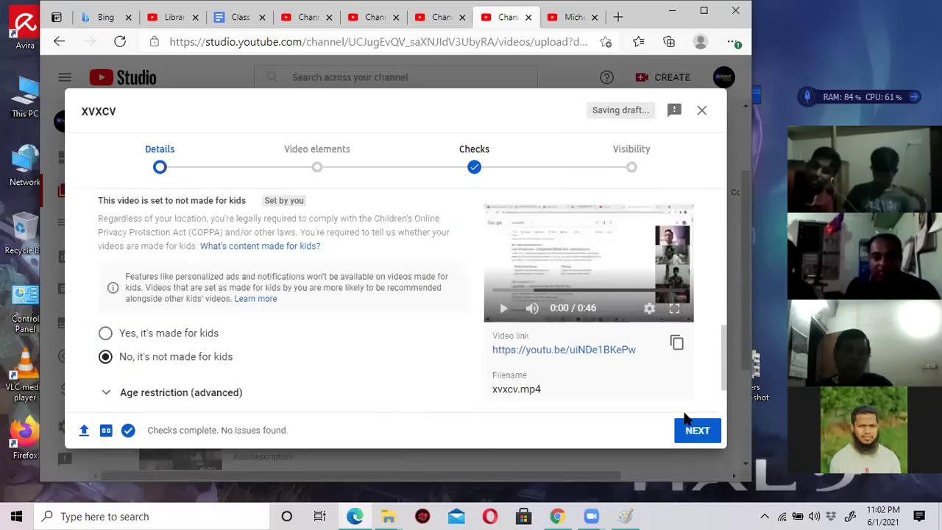
pyautogui.click(705, 431)
pyautogui.scroll(-1, 370, 348)
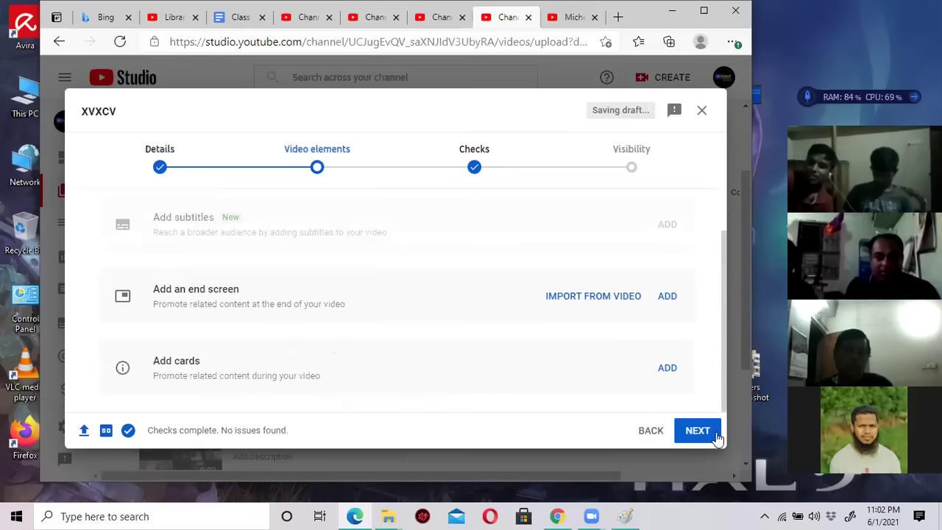
pyautogui.click(707, 433)
pyautogui.click(698, 433)
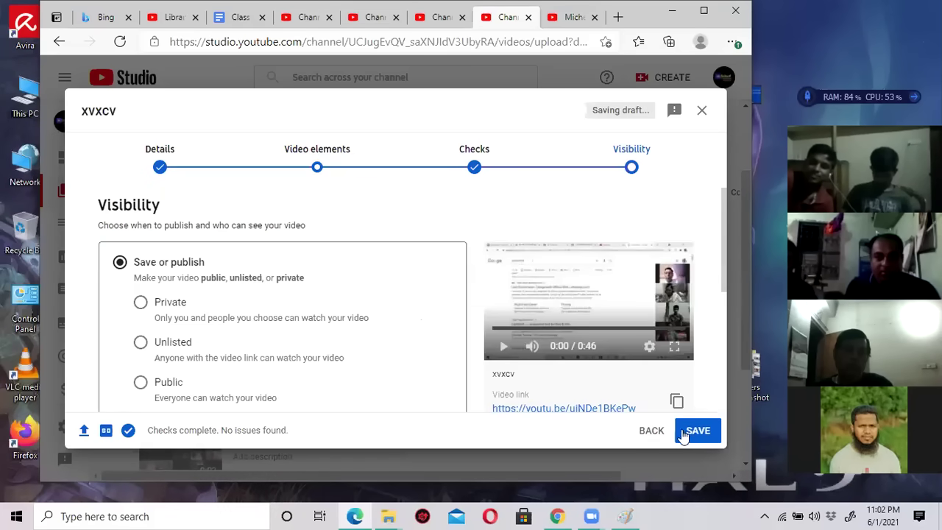
# Set xvxcv to Public, publish it, and close the published confirmation.
pyautogui.click(141, 383)
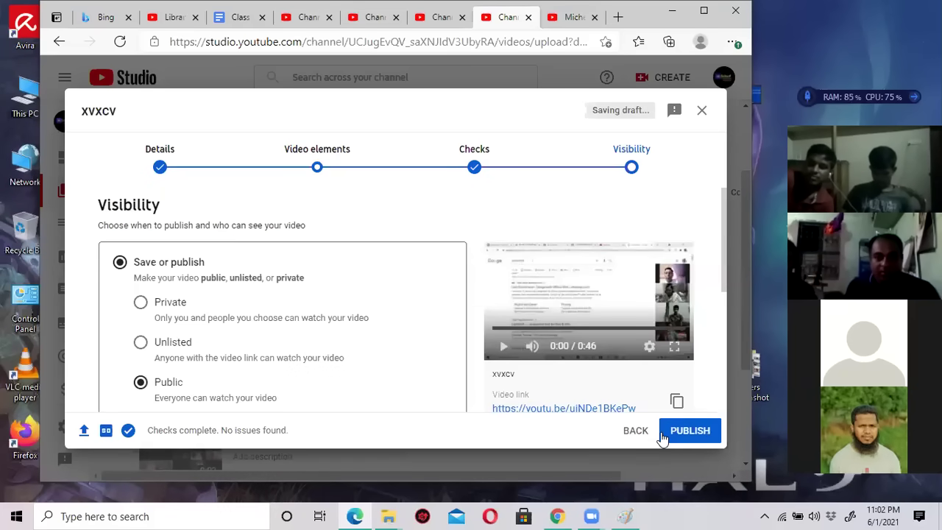
pyautogui.click(662, 435)
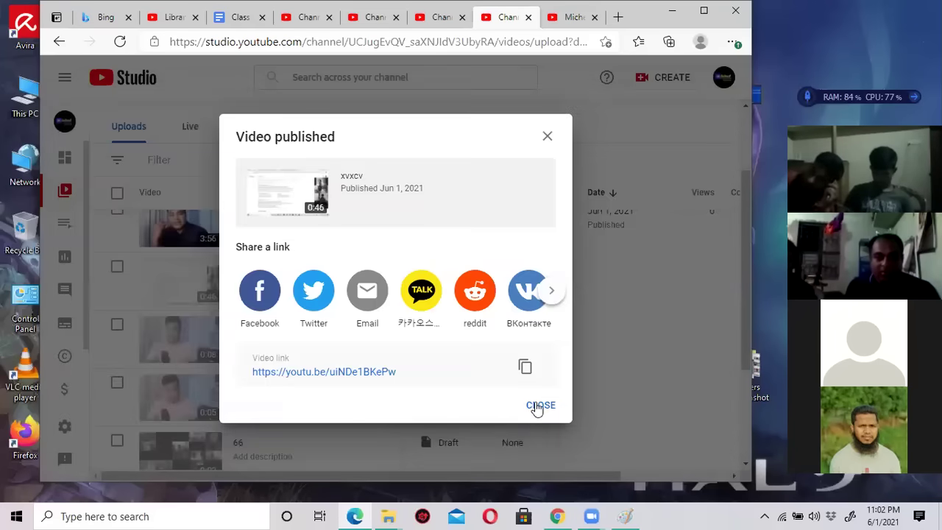
pyautogui.click(540, 406)
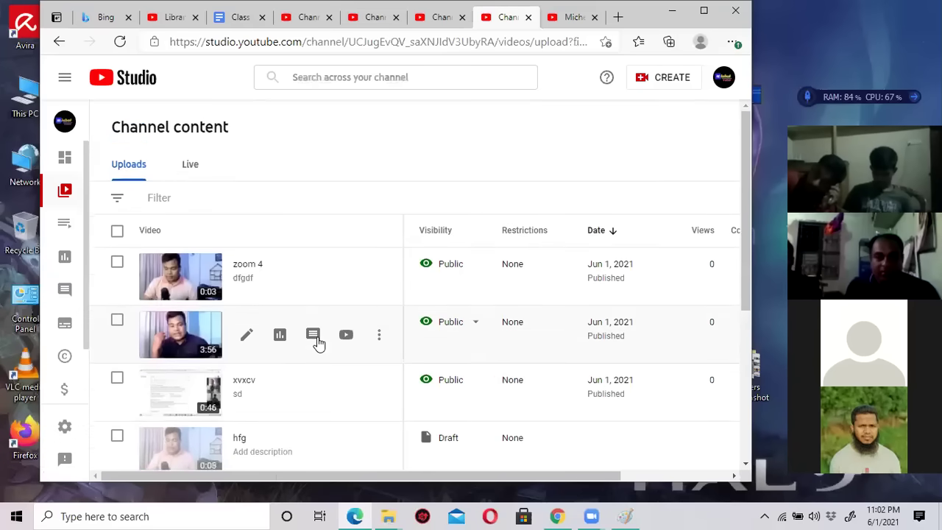
pyautogui.scroll(-2, 318, 342)
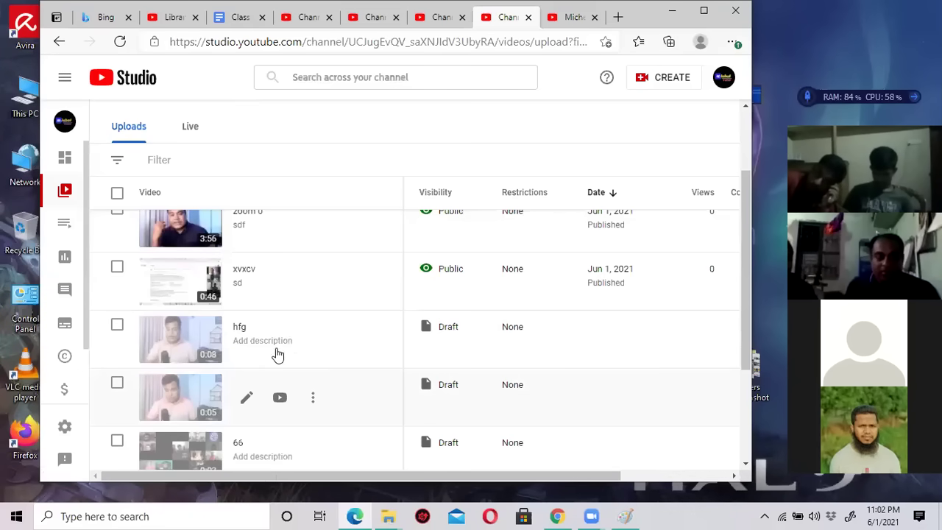
pyautogui.scroll(1, 278, 355)
# Extend the published xvxcv video's description to 'sdsdf', clearing the covering announcement.
pyautogui.click(247, 338)
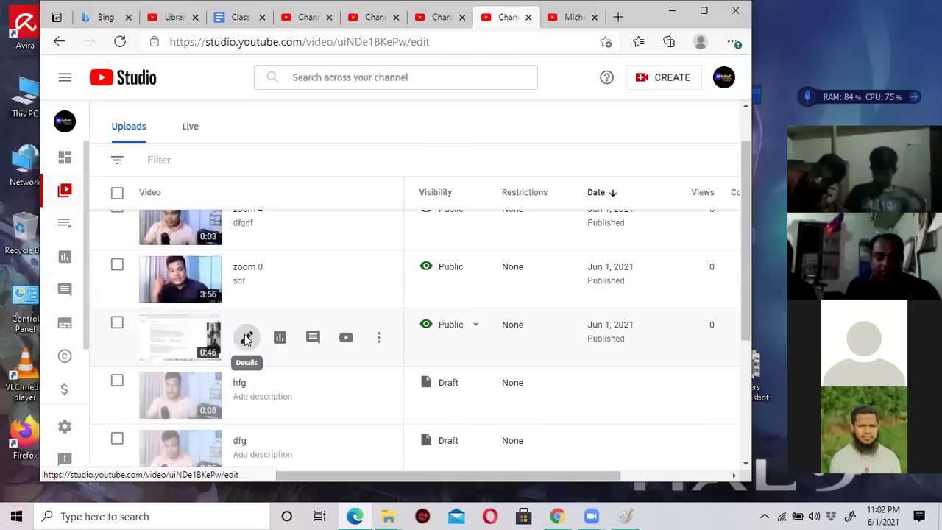
pyautogui.click(222, 283)
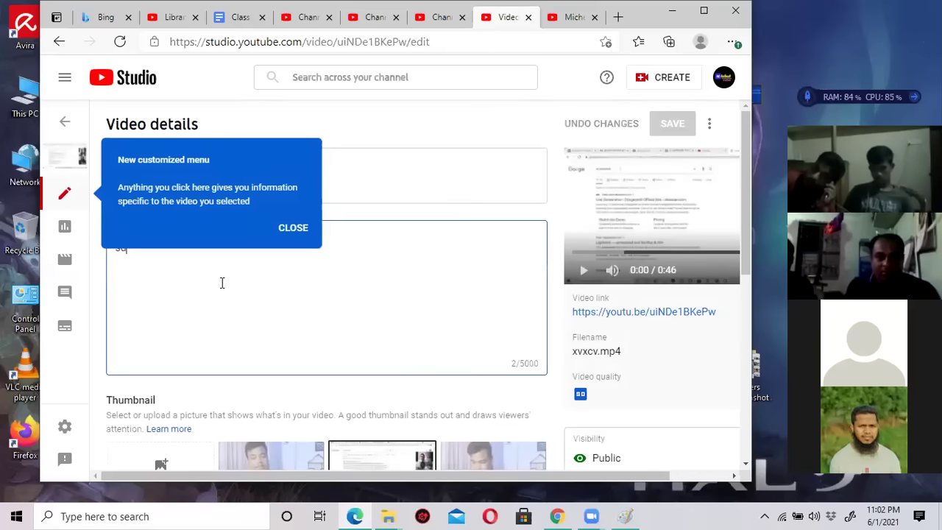
pyautogui.scroll(-10, 545, 378)
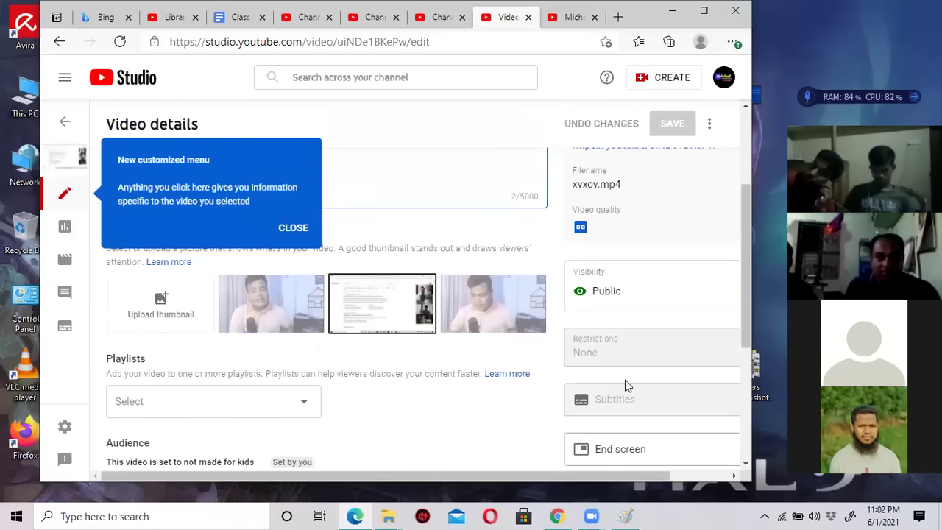
pyautogui.scroll(10, 589, 353)
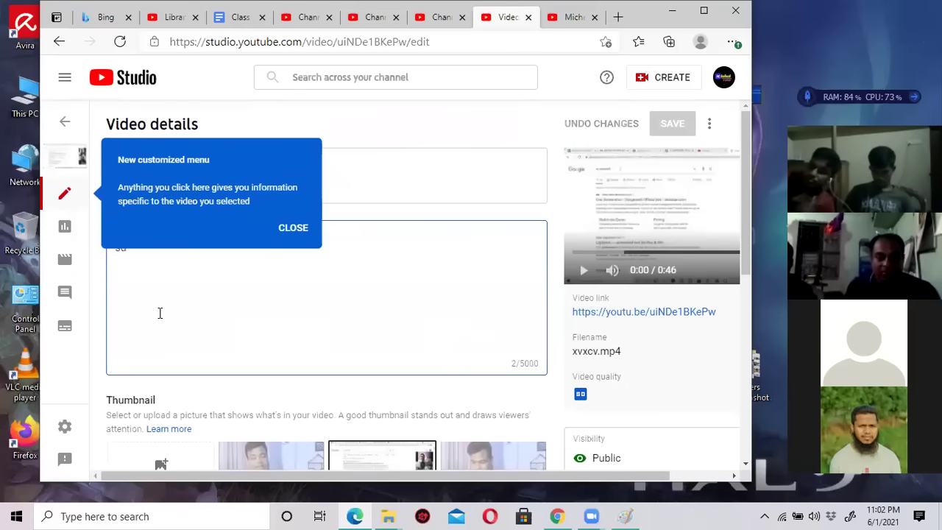
pyautogui.write('sdf')
pyautogui.click(293, 228)
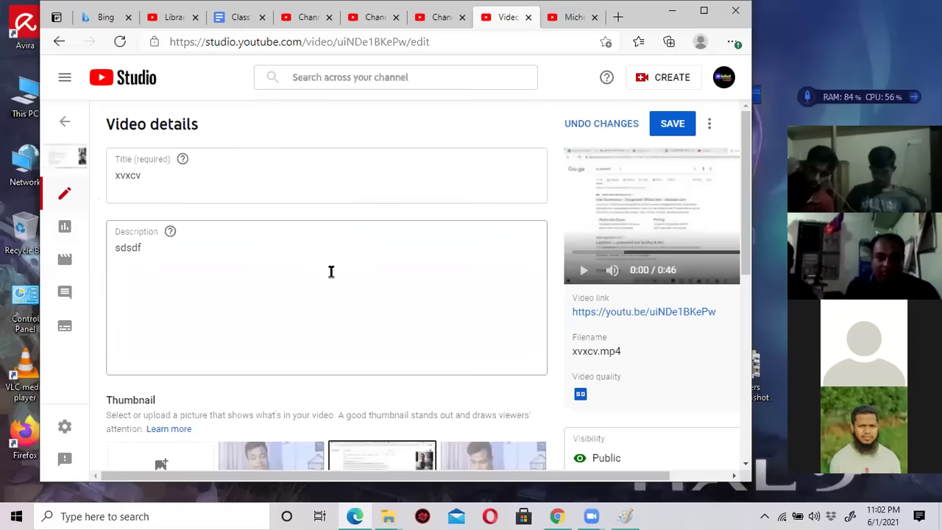
pyautogui.scroll(-5, 499, 370)
pyautogui.scroll(2, 499, 370)
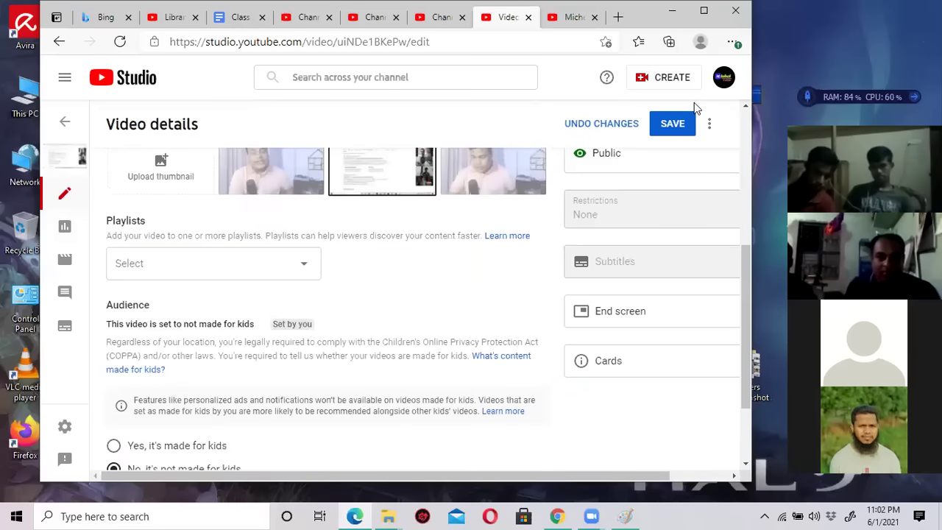
# Save the updated video details and return to the Channel content list.
pyautogui.click(670, 123)
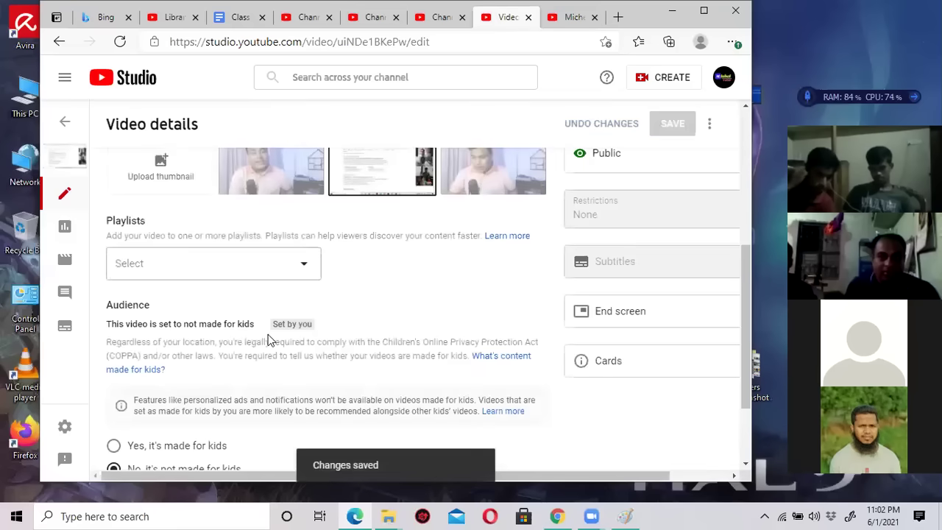
pyautogui.click(431, 18)
pyautogui.click(501, 18)
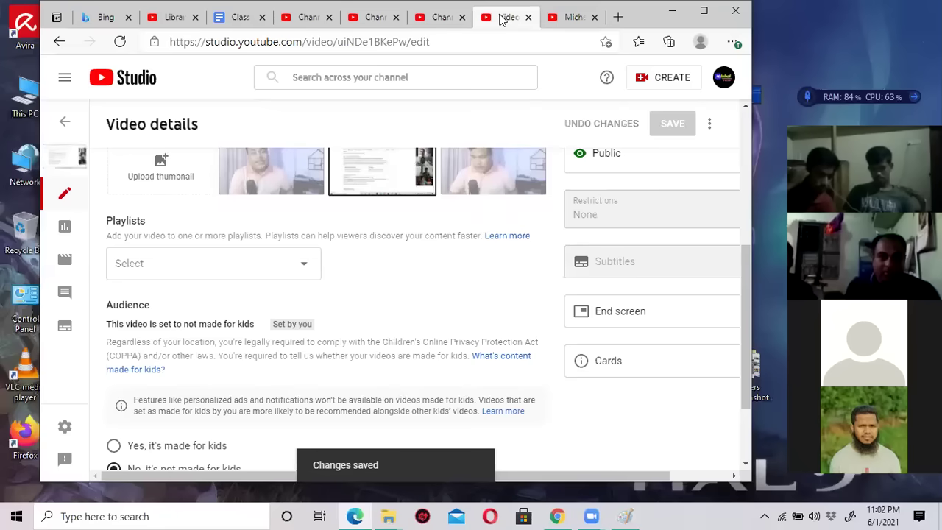
pyautogui.click(59, 43)
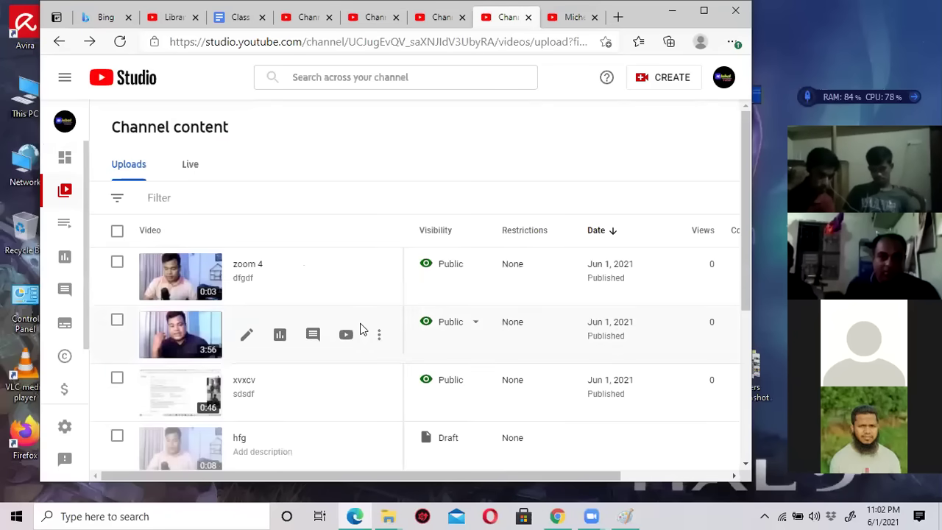
# Open the 0:05 dfg draft, mark it not made for kids, and advance to video elements.
pyautogui.scroll(-2, 361, 329)
pyautogui.click(245, 400)
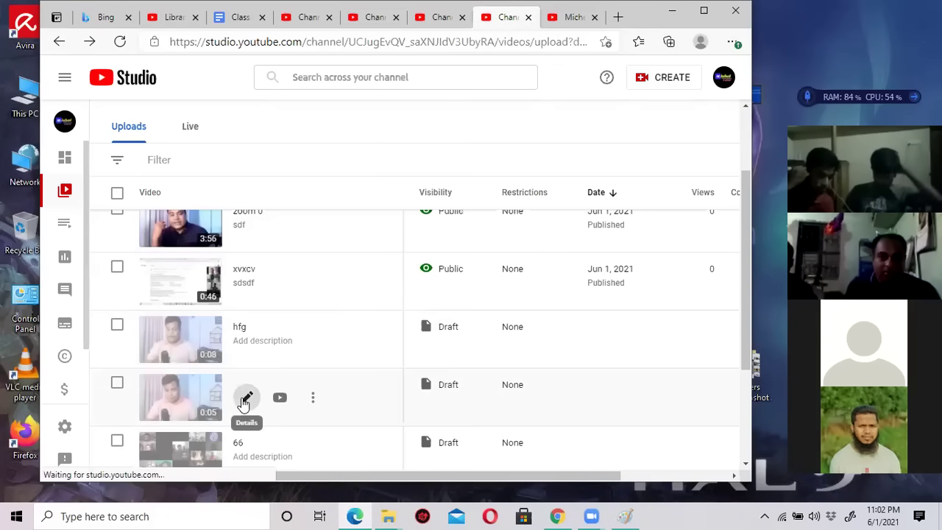
pyautogui.scroll(-2, 252, 361)
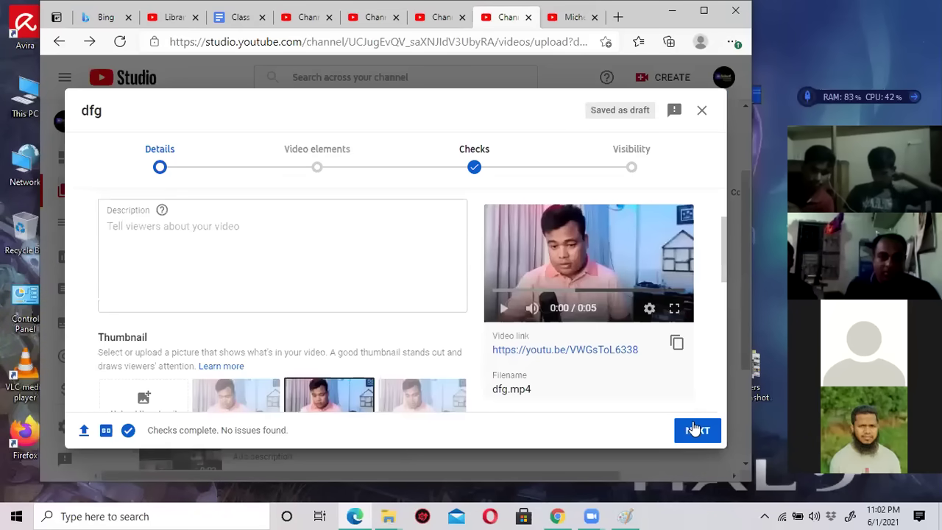
pyautogui.click(693, 430)
pyautogui.click(153, 358)
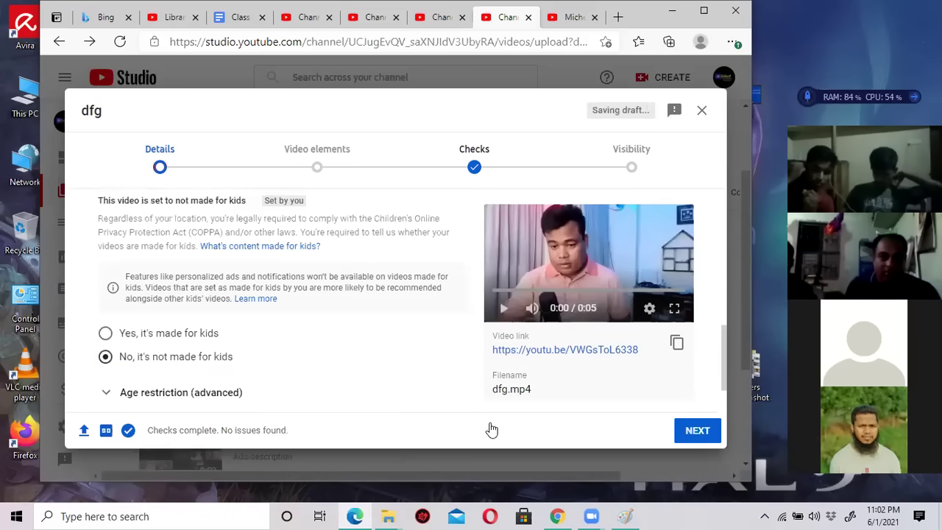
pyautogui.click(696, 431)
pyautogui.scroll(-1, 389, 371)
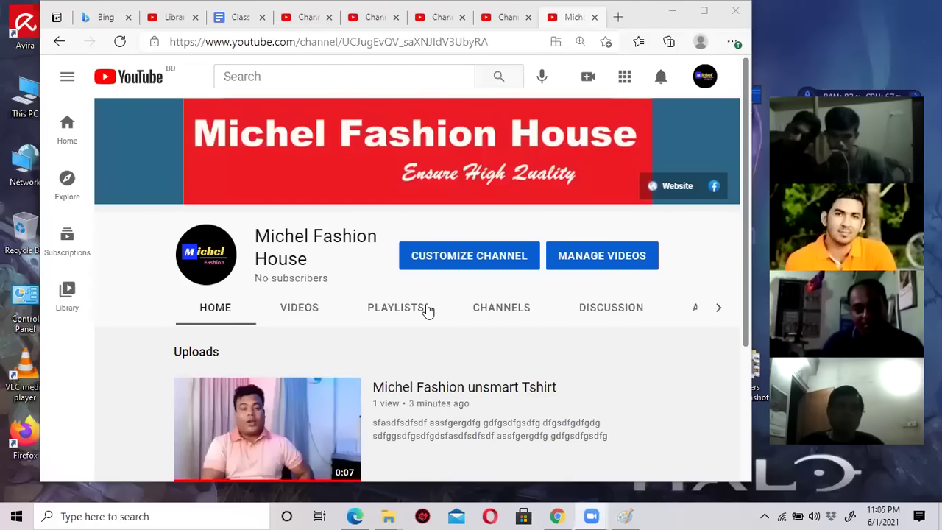
# Switch to the public channel page tab and refresh it to load new uploads.
pyautogui.click(502, 20)
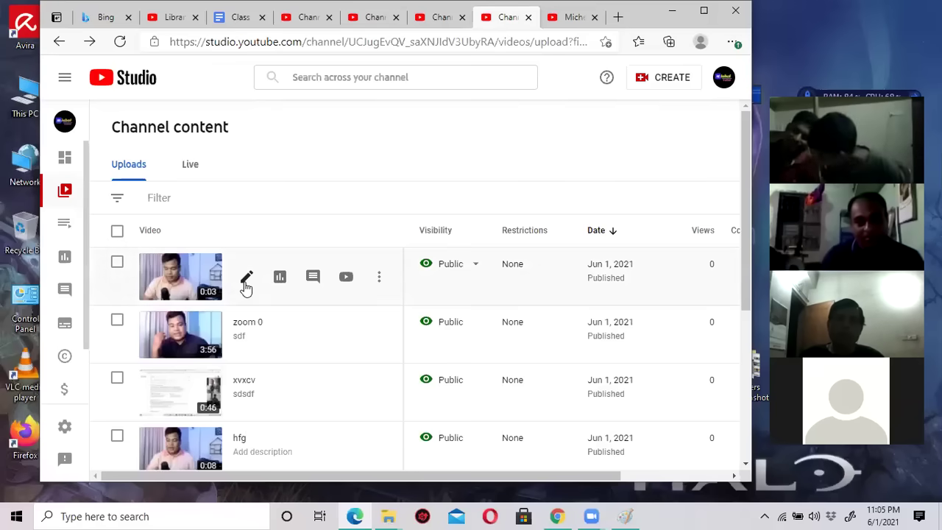
pyautogui.scroll(-4, 259, 375)
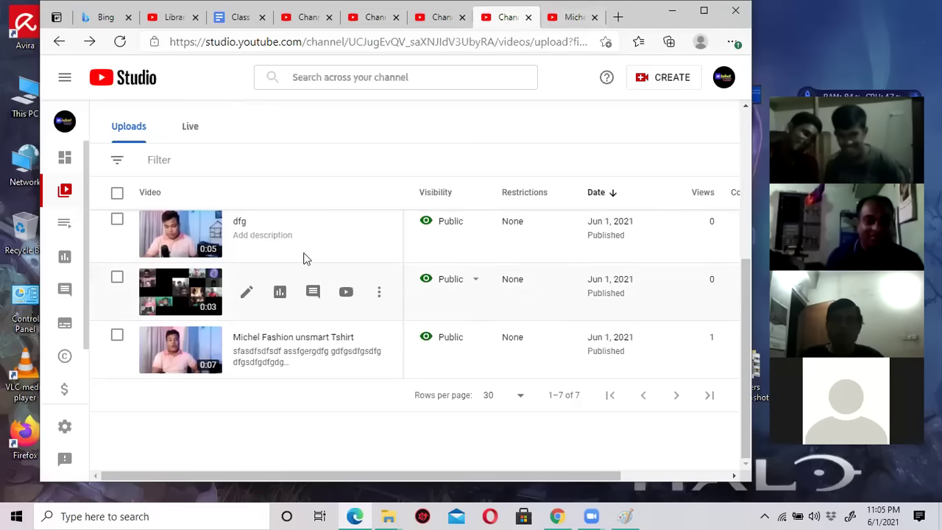
pyautogui.click(561, 17)
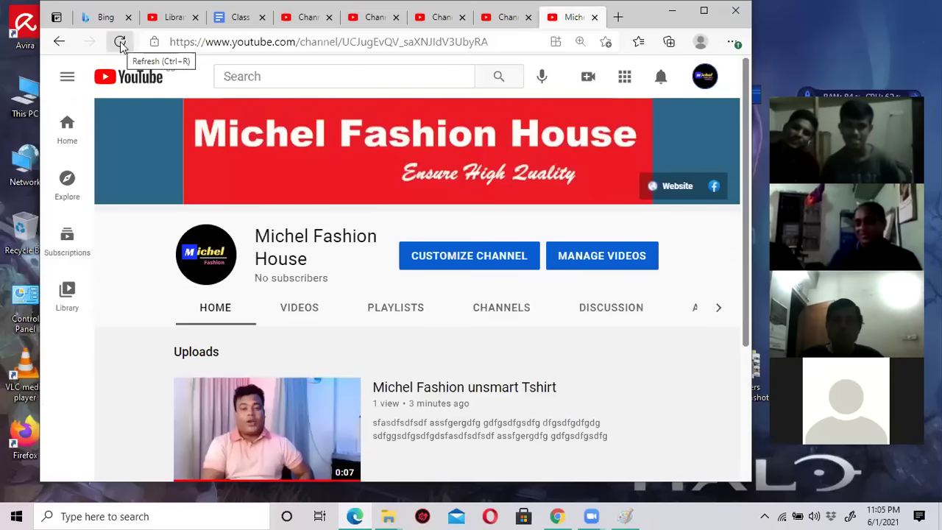
pyautogui.click(120, 41)
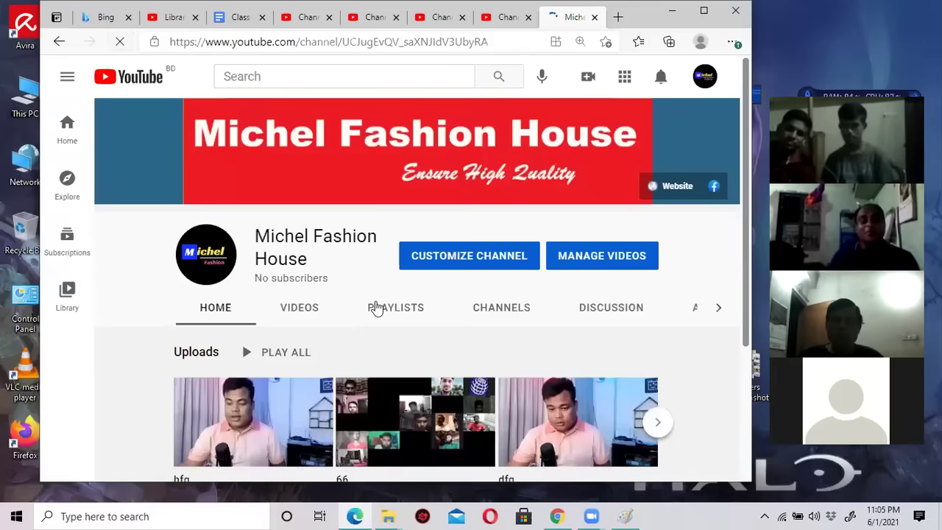
pyautogui.scroll(-3, 331, 346)
pyautogui.scroll(2, 332, 341)
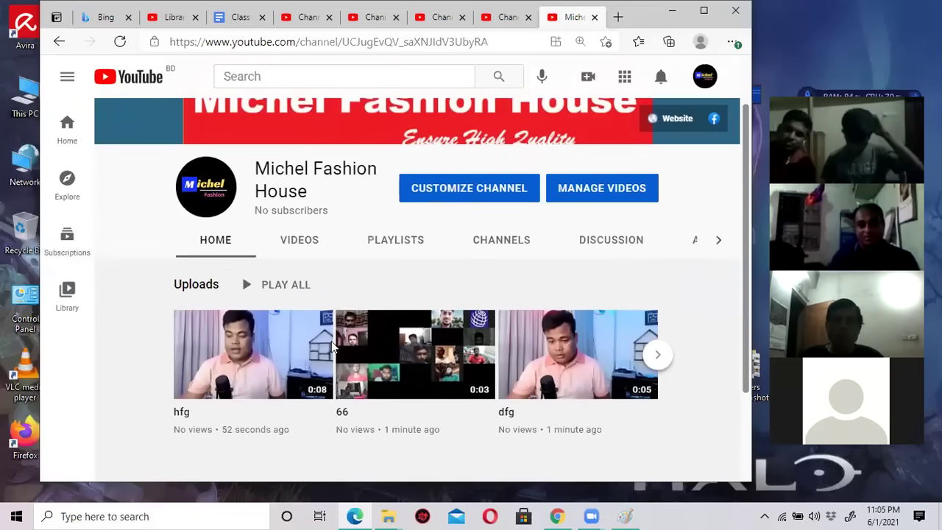
# Open the channel's Videos tab listing all uploads and maximize the browser window.
pyautogui.click(298, 245)
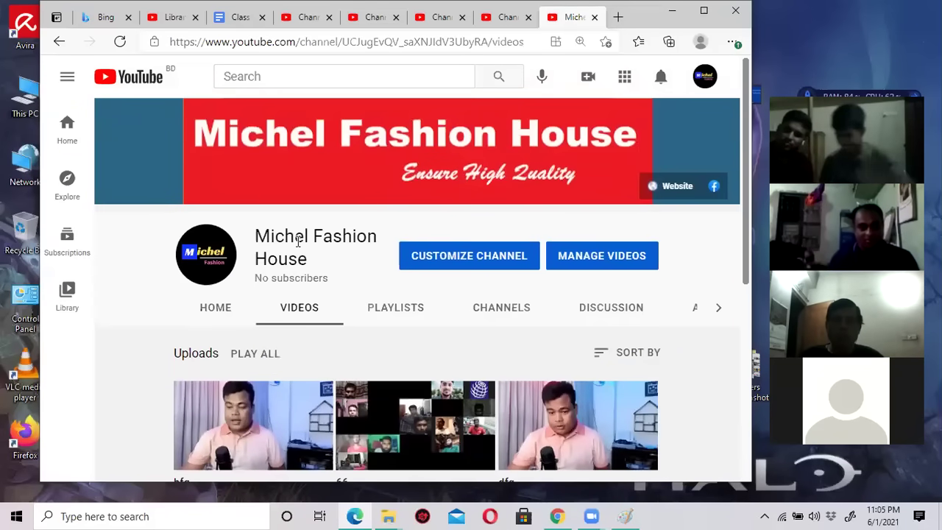
pyautogui.scroll(-3, 423, 295)
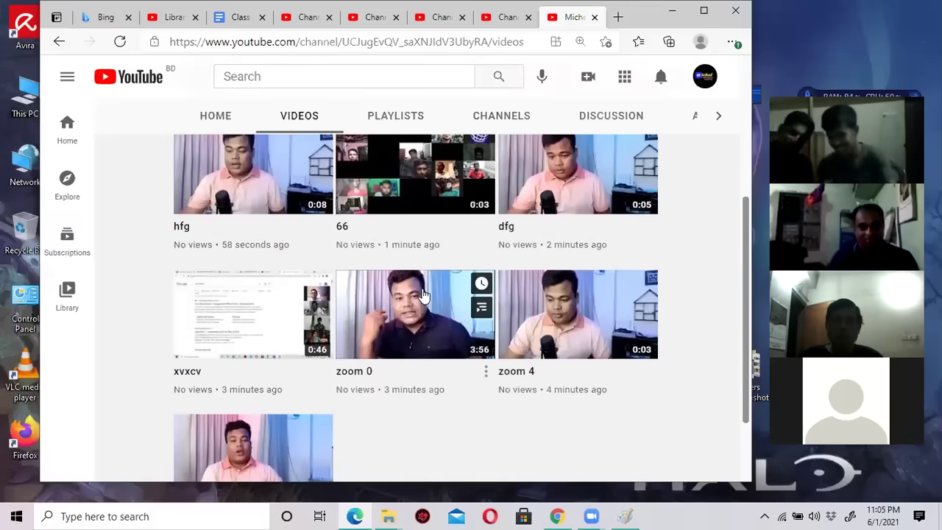
pyautogui.scroll(-1, 423, 295)
pyautogui.scroll(3, 423, 294)
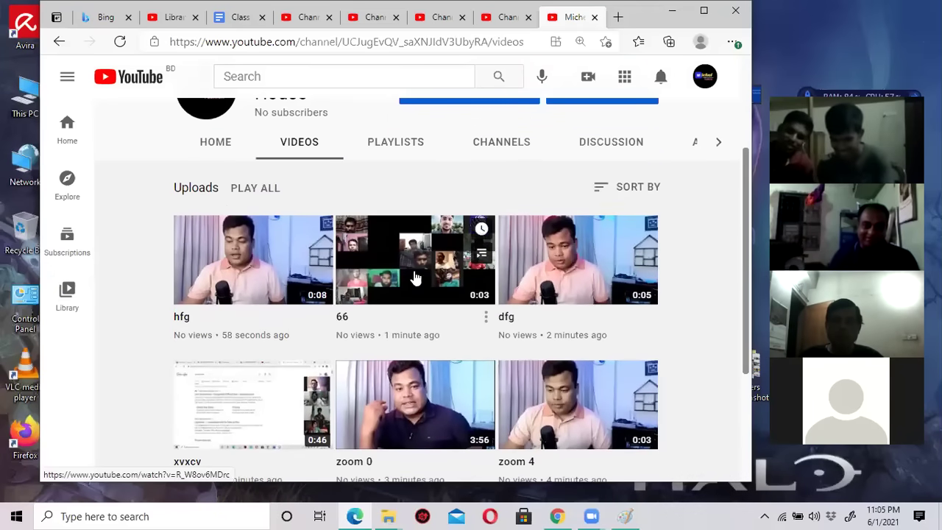
pyautogui.scroll(-2, 542, 405)
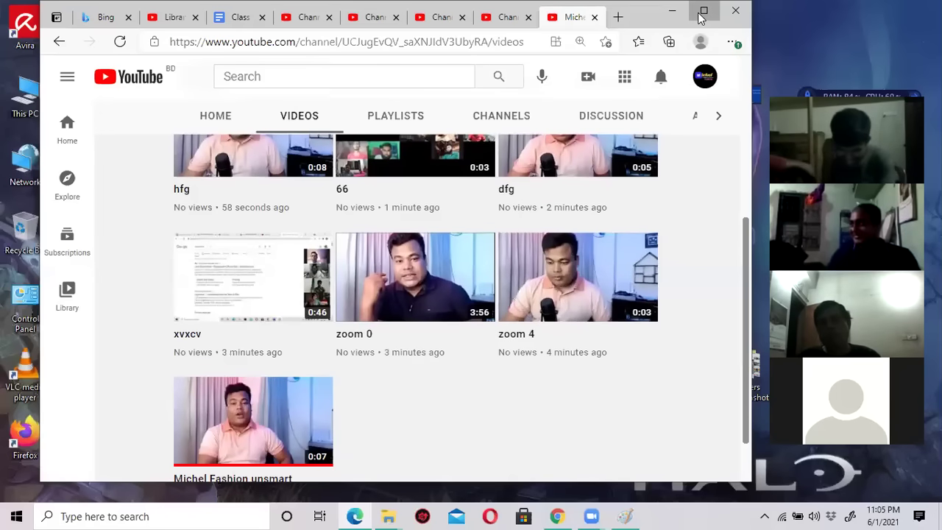
pyautogui.press('super+Up')
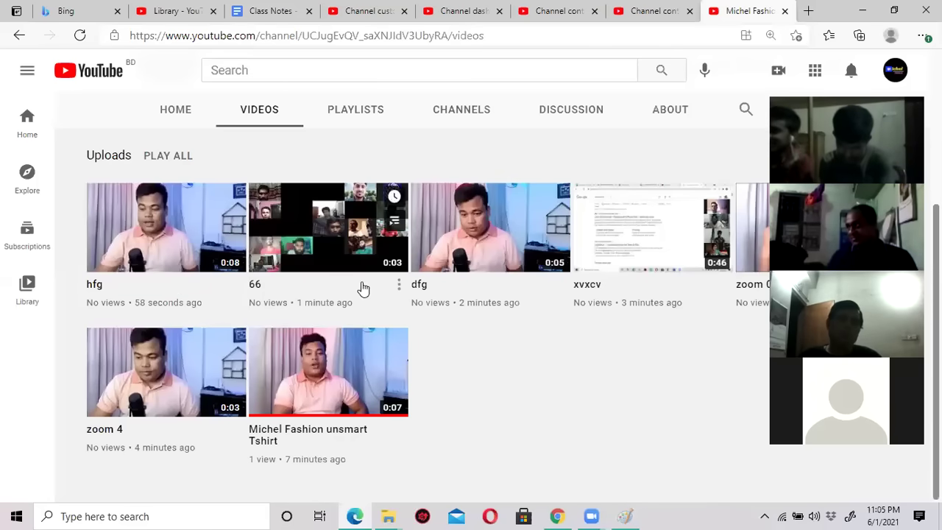
pyautogui.click(585, 516)
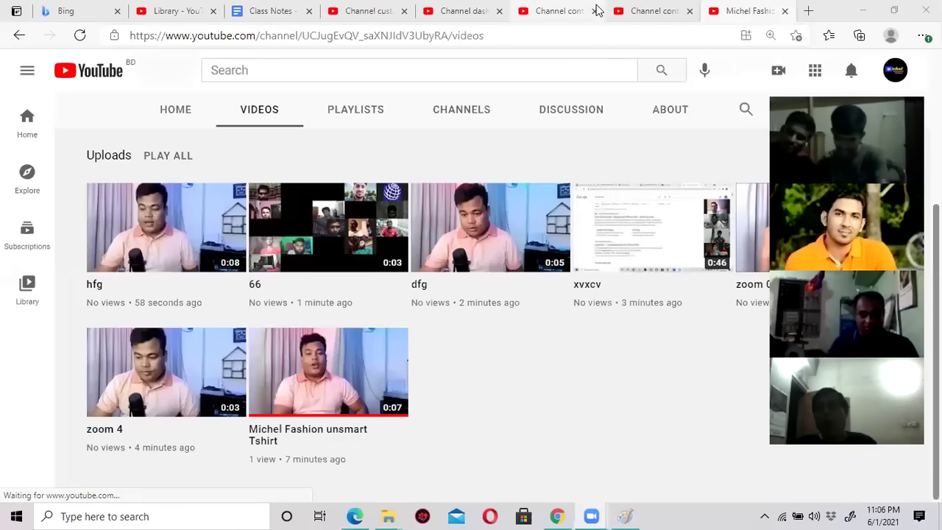
pyautogui.click(275, 11)
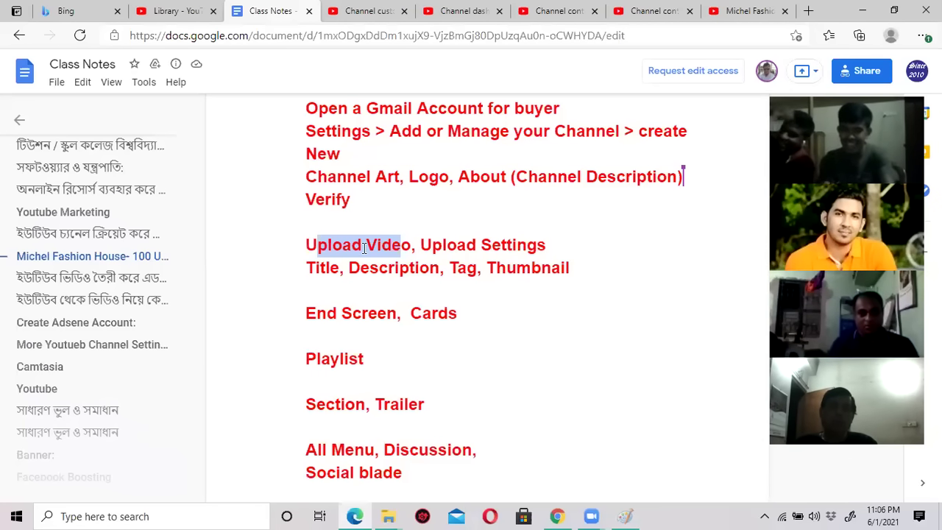
pyautogui.moveTo(422, 245); pyautogui.dragTo(560, 246)
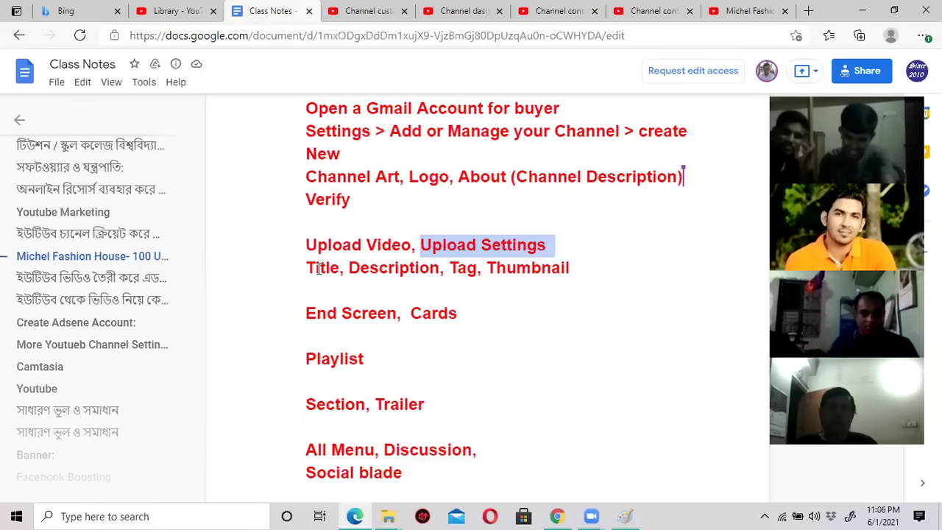
pyautogui.moveTo(308, 267); pyautogui.dragTo(576, 270)
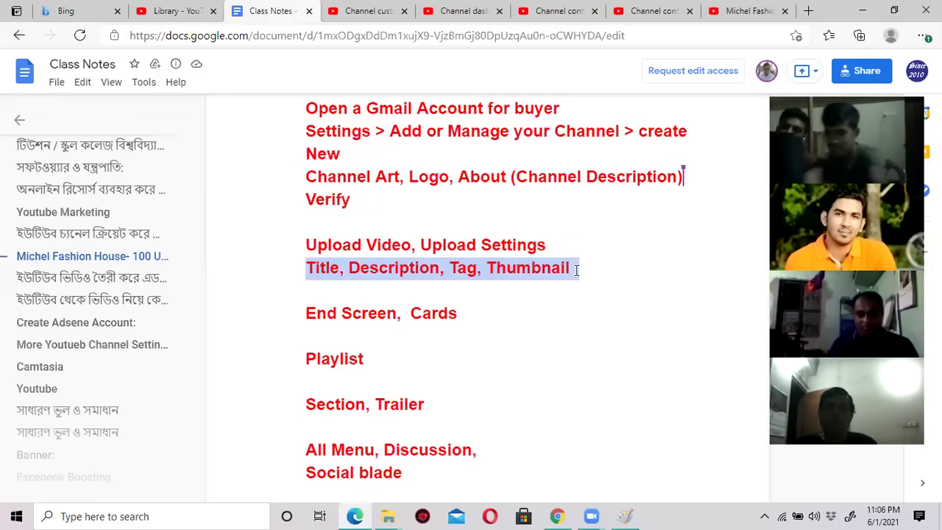
pyautogui.click(711, 14)
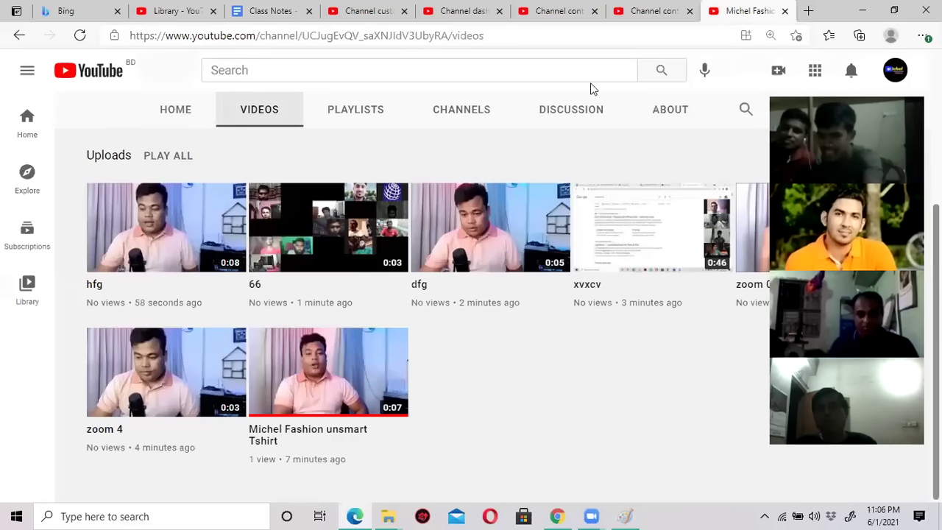
# Open the hfg video, play and pause it briefly, then choose EDIT VIDEO.
pyautogui.scroll(3, 395, 238)
pyautogui.scroll(-3, 220, 265)
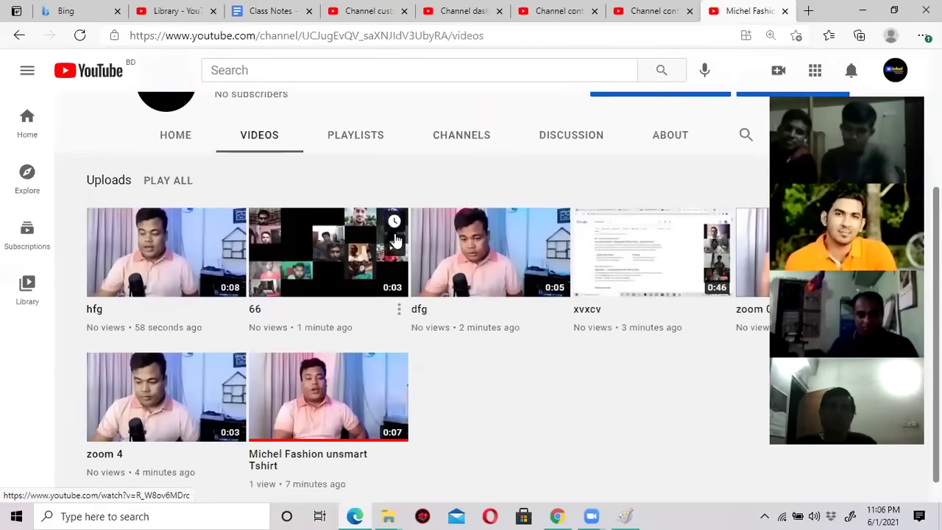
pyautogui.scroll(1, 155, 282)
pyautogui.scroll(1, 156, 295)
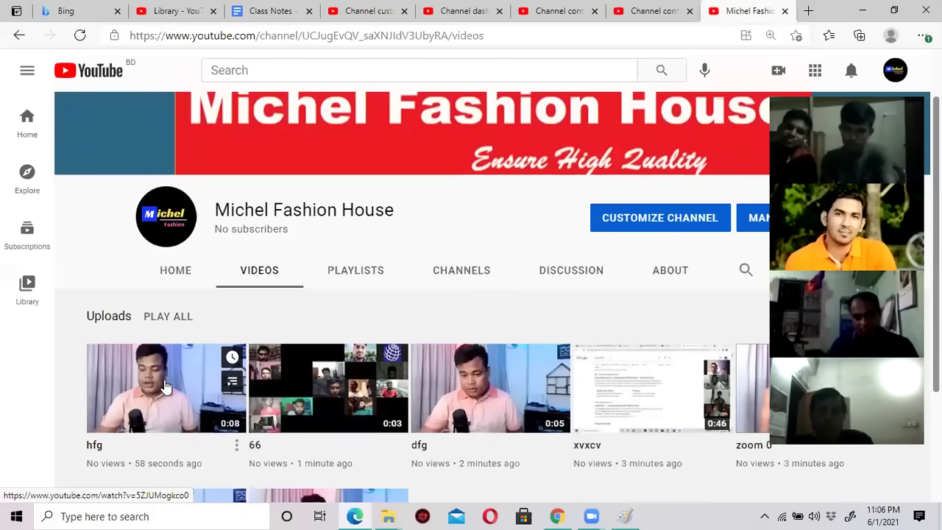
pyautogui.scroll(-1, 165, 387)
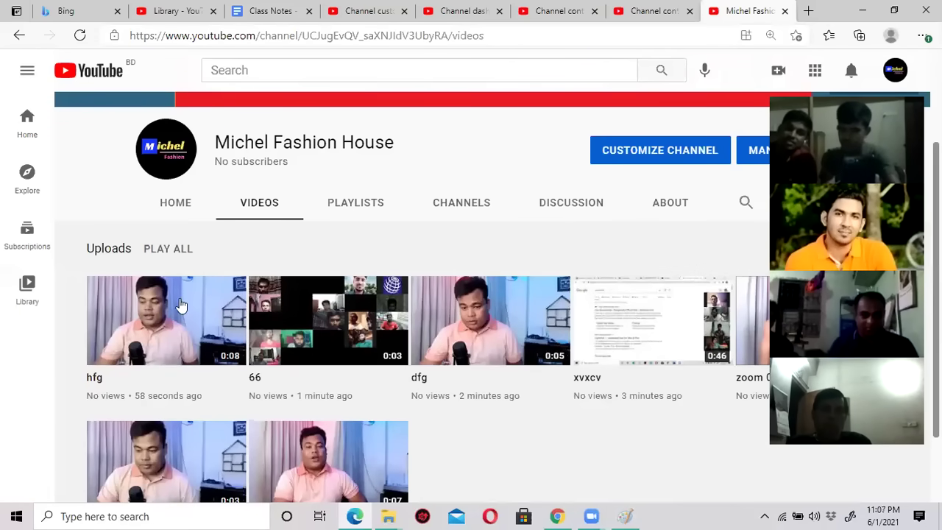
pyautogui.click(156, 317)
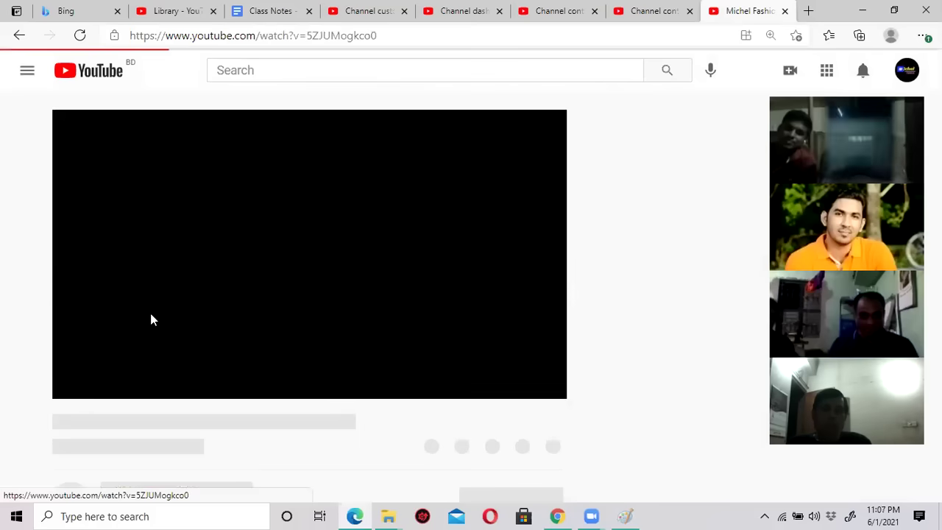
pyautogui.click(71, 383)
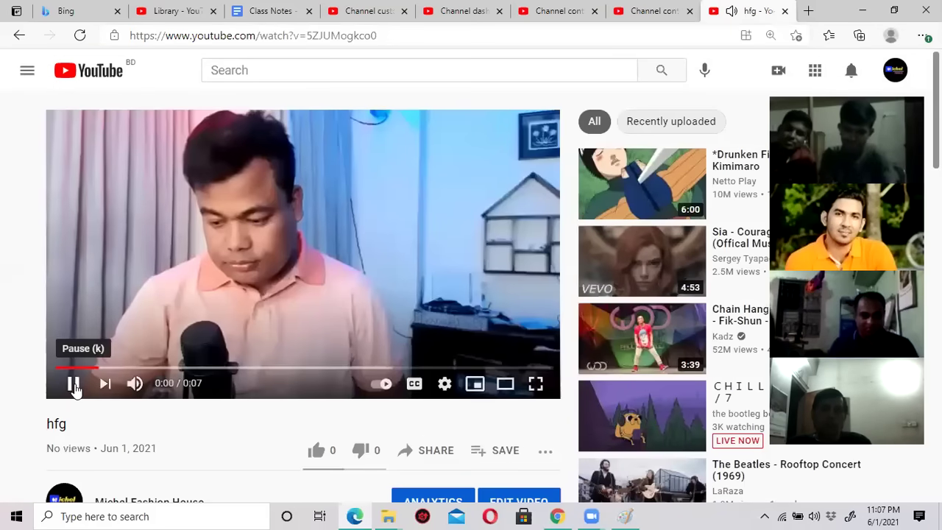
pyautogui.click(73, 384)
pyautogui.scroll(-2, 410, 349)
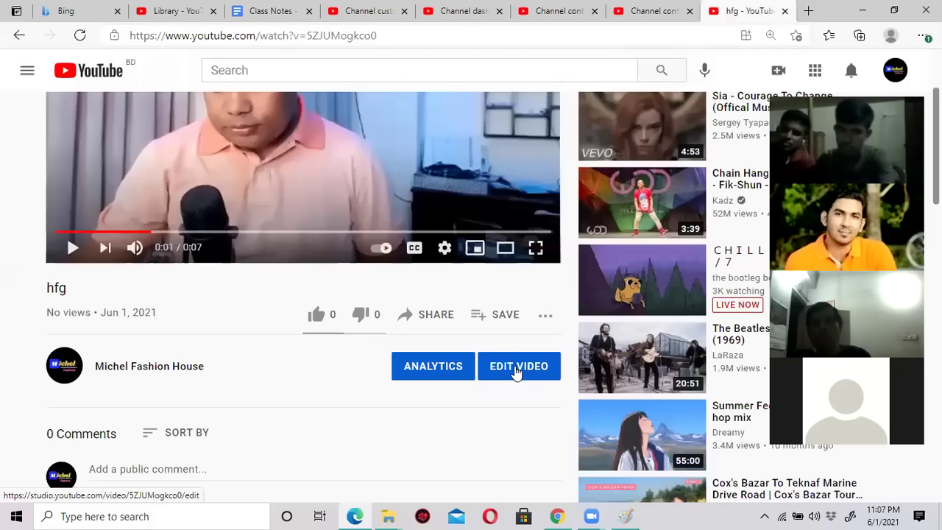
pyautogui.click(510, 371)
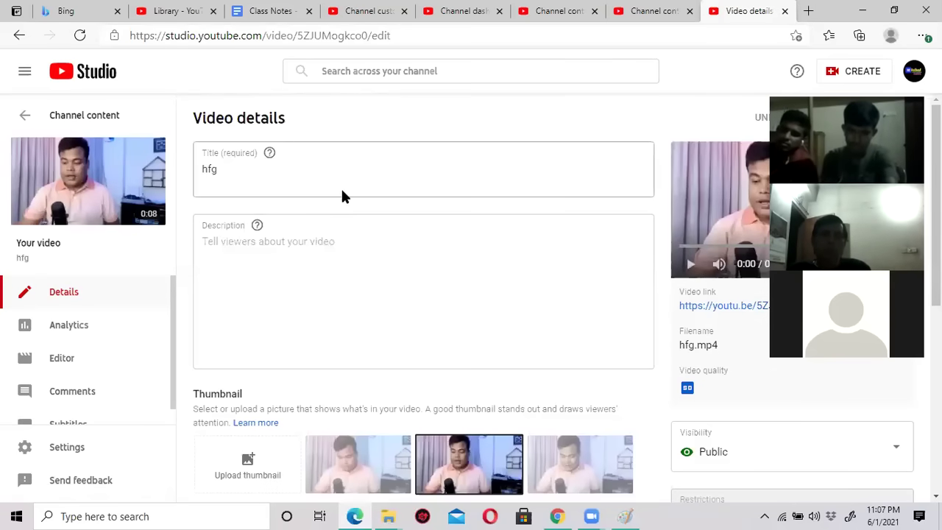
# Revisit the video's public watch page to play it, then return to Video details.
pyautogui.scroll(-2, 341, 188)
pyautogui.scroll(2, 343, 210)
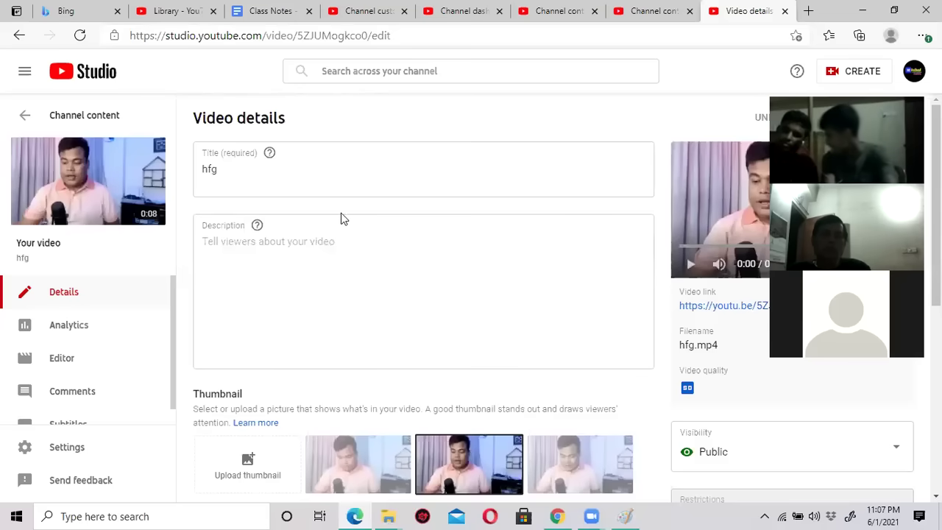
pyautogui.scroll(-1, 341, 213)
pyautogui.scroll(-4, 312, 341)
pyautogui.scroll(2, 313, 341)
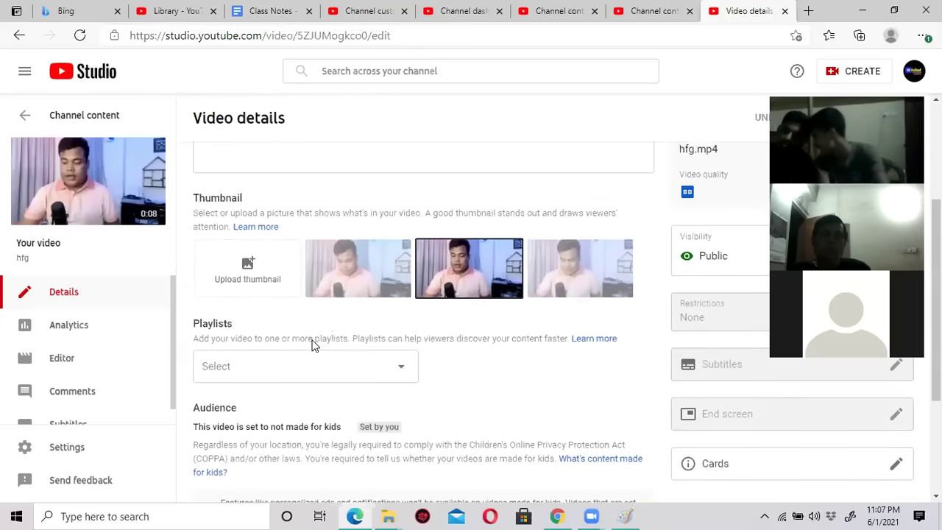
pyautogui.scroll(2, 313, 341)
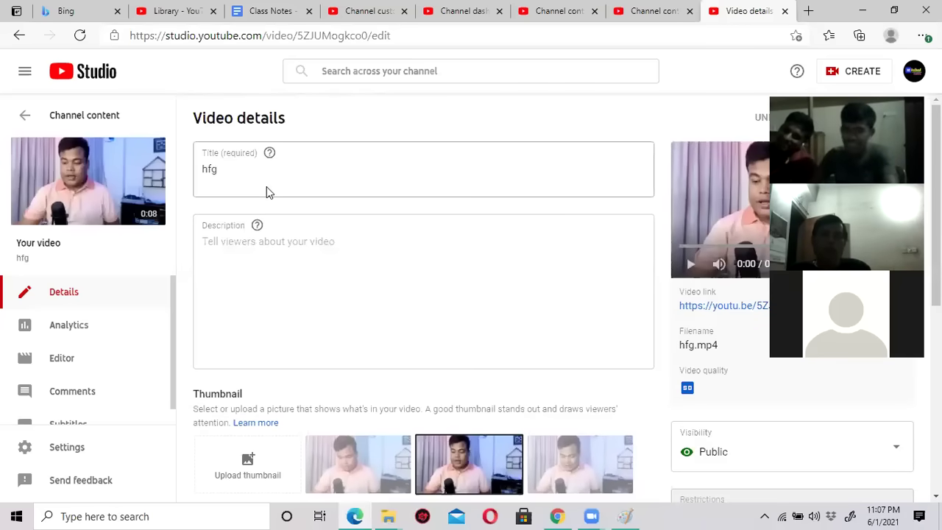
pyautogui.click(20, 36)
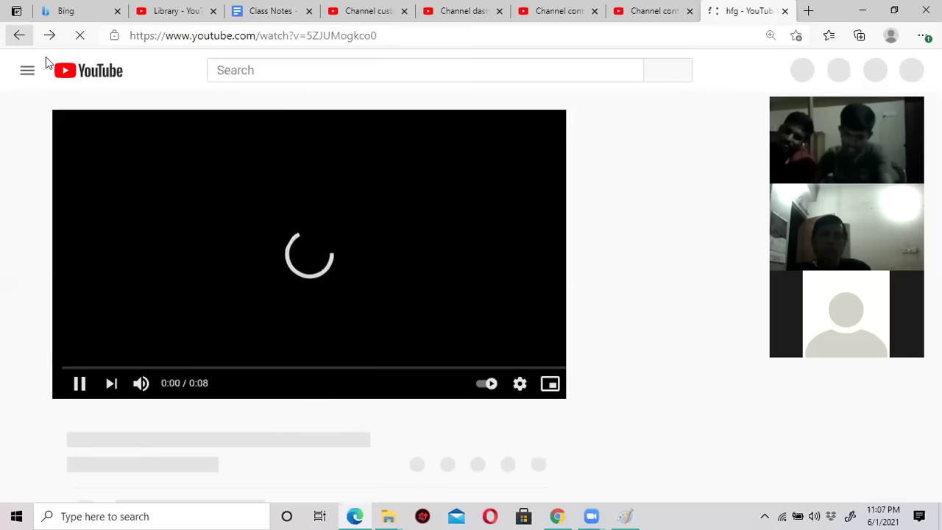
pyautogui.click(246, 328)
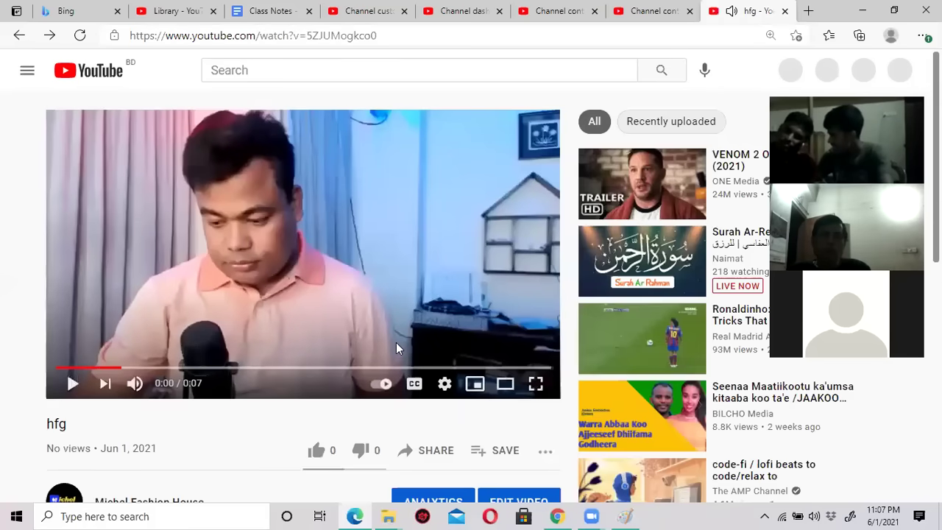
pyautogui.scroll(-3, 395, 346)
pyautogui.click(507, 305)
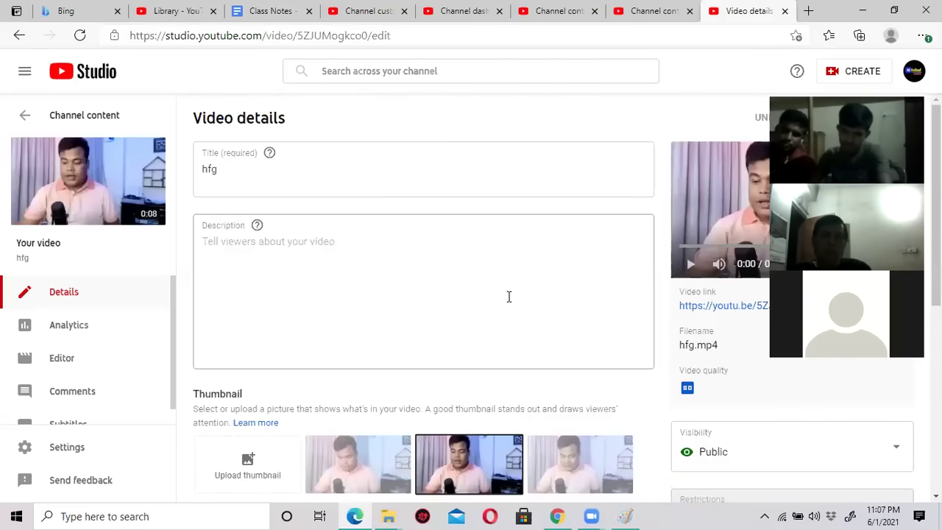
# Replace the title hfg with the shop name followed by 'Smart', fixing stray typed characters.
pyautogui.click(345, 179)
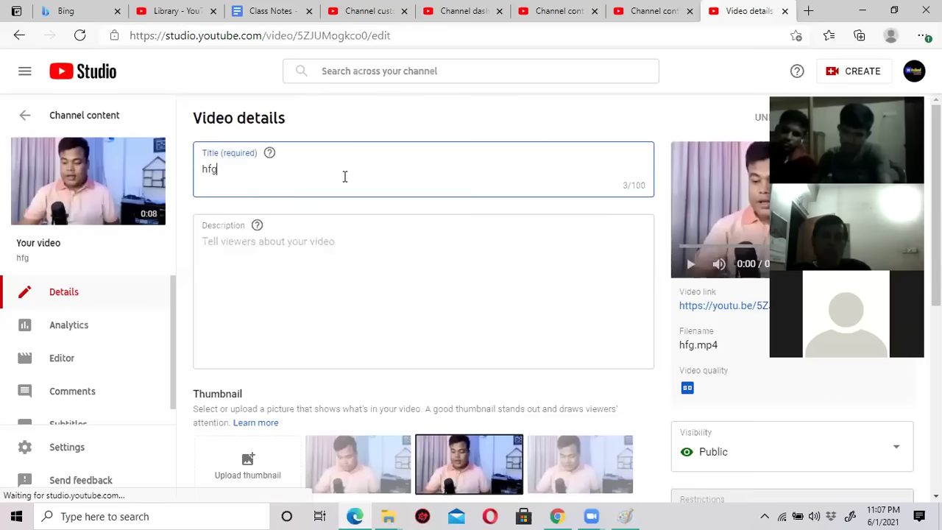
pyautogui.click(307, 342)
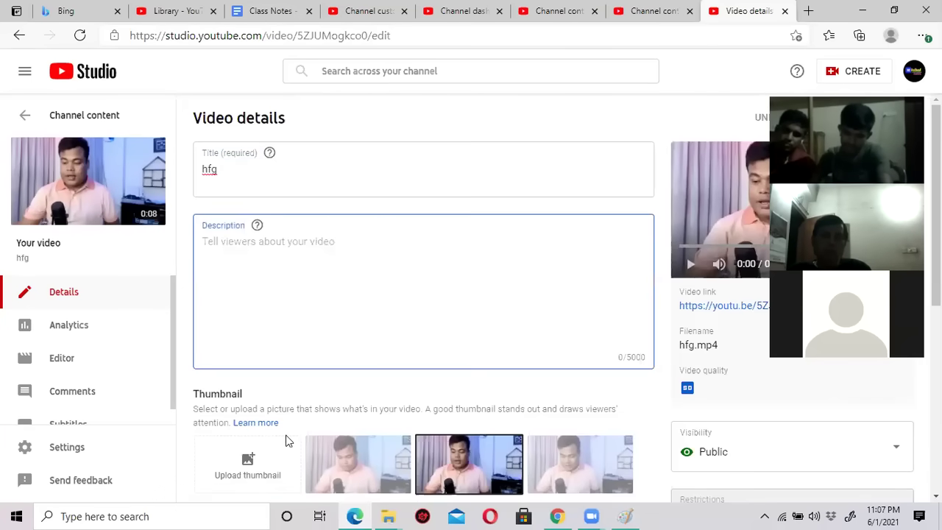
pyautogui.scroll(-4, 287, 442)
pyautogui.scroll(4, 284, 444)
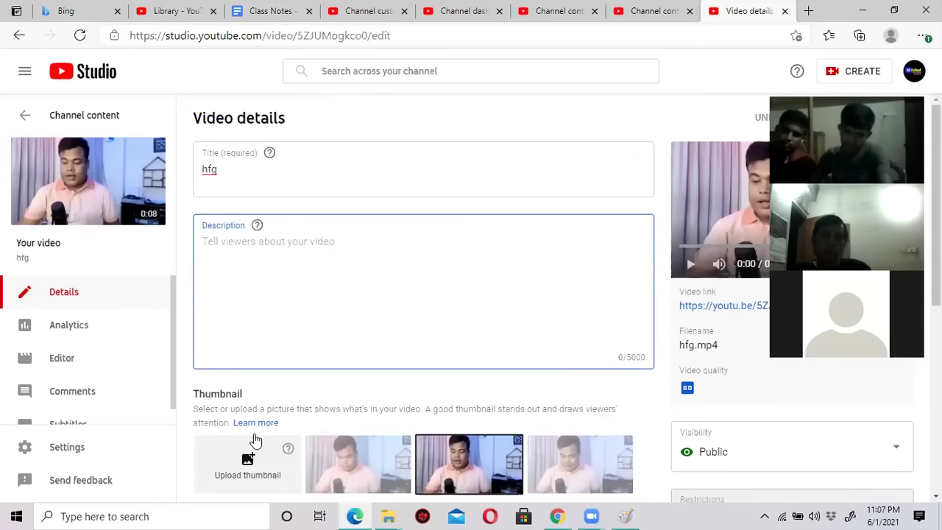
pyautogui.click(246, 174)
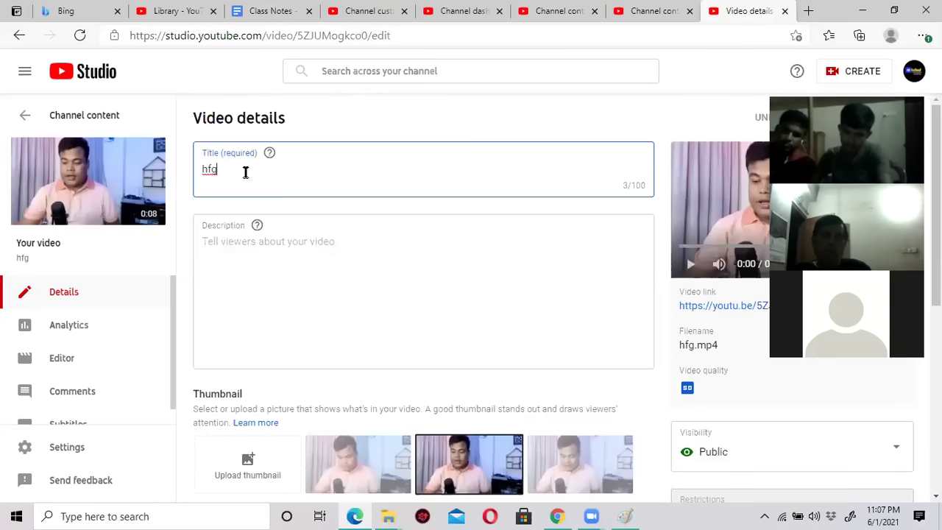
pyautogui.hotkey('ctrl', 'a')
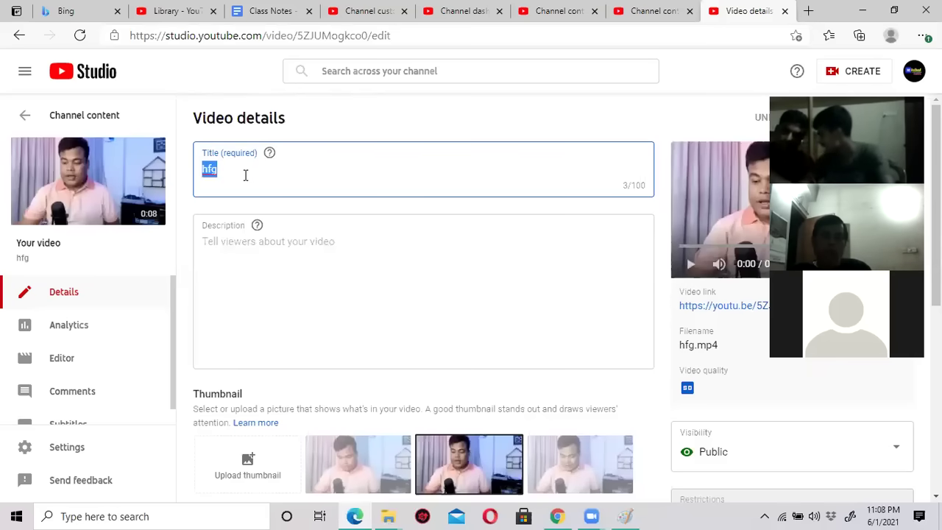
pyautogui.write('Mi')
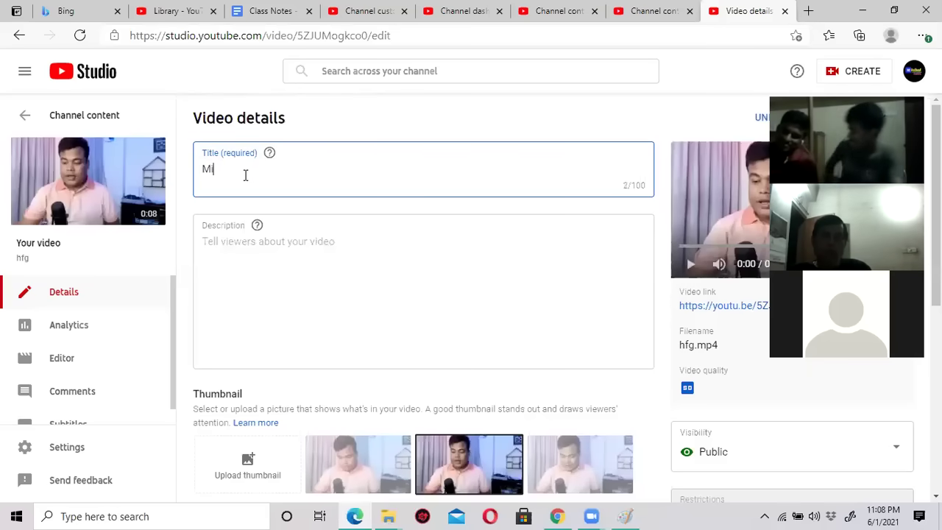
pyautogui.write('chel Shirt')
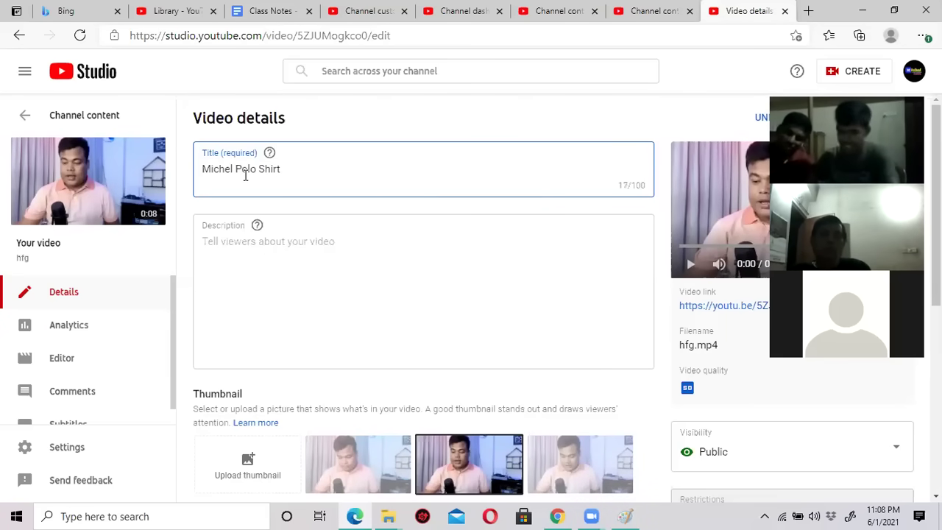
pyautogui.click(233, 168)
pyautogui.write('l')
pyautogui.press('BackSpace')
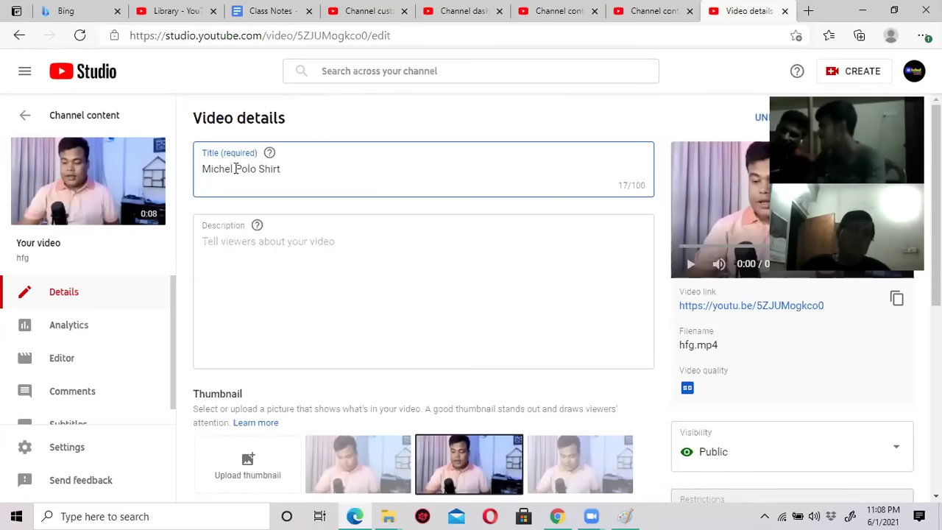
pyautogui.write('Jomar')
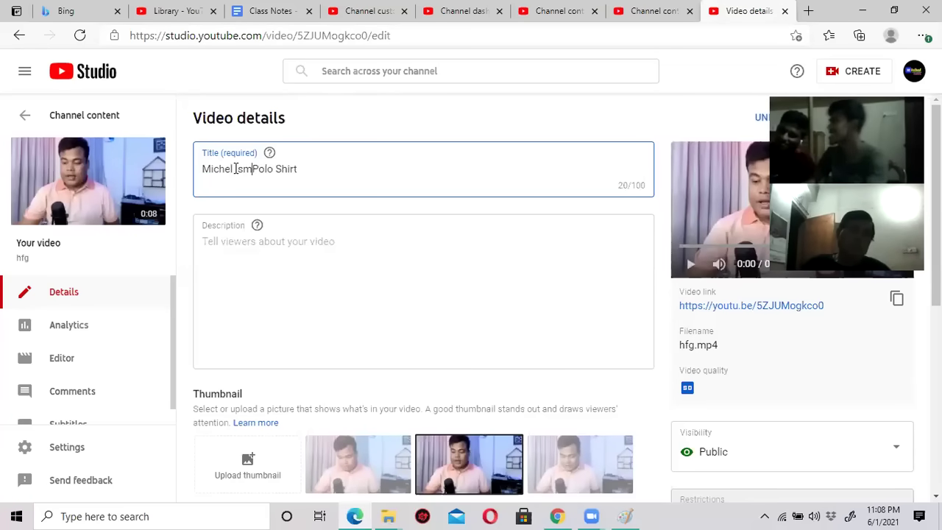
pyautogui.press('BackSpace')
pyautogui.press('BackSpace')
pyautogui.press('BackSpace')
pyautogui.press('BackSpace')
pyautogui.press('BackSpace')
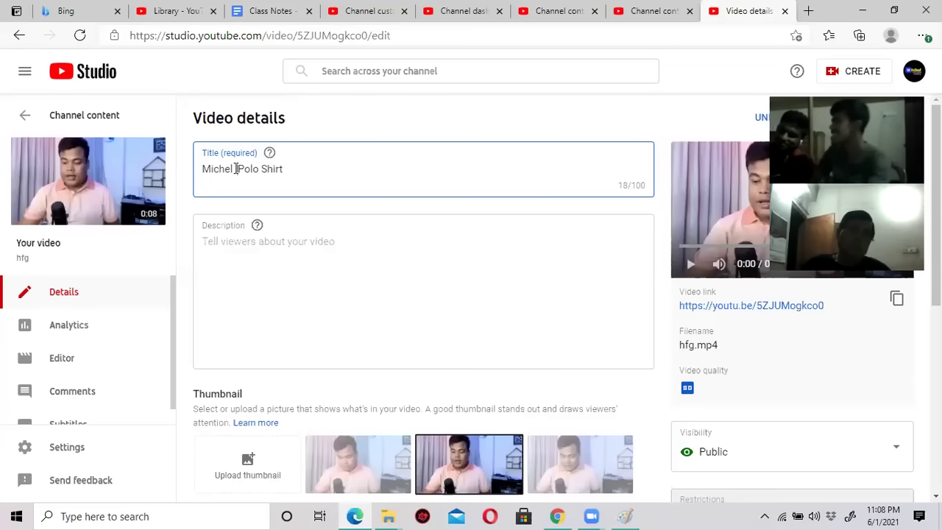
pyautogui.write('Smart')
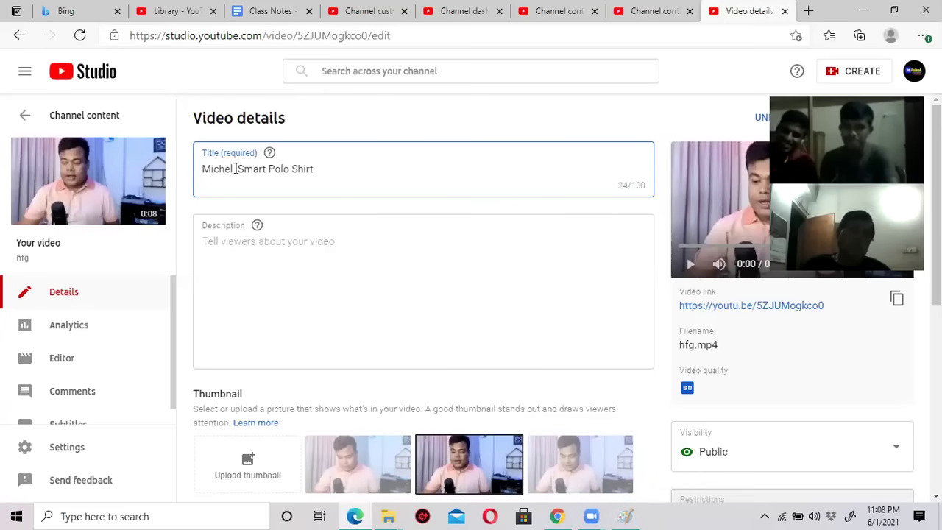
# Type placeholder filler into the description and duplicate it by copying and pasting.
pyautogui.click(282, 246)
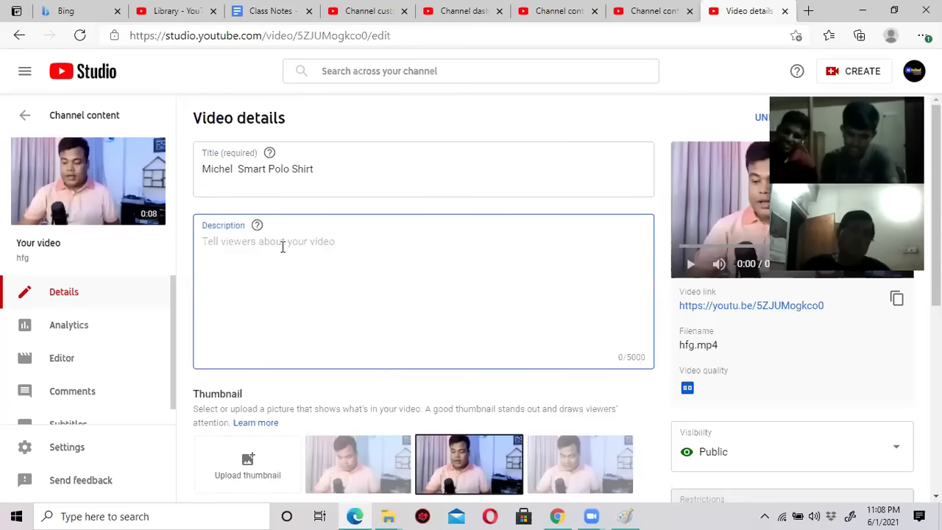
pyautogui.write('f')
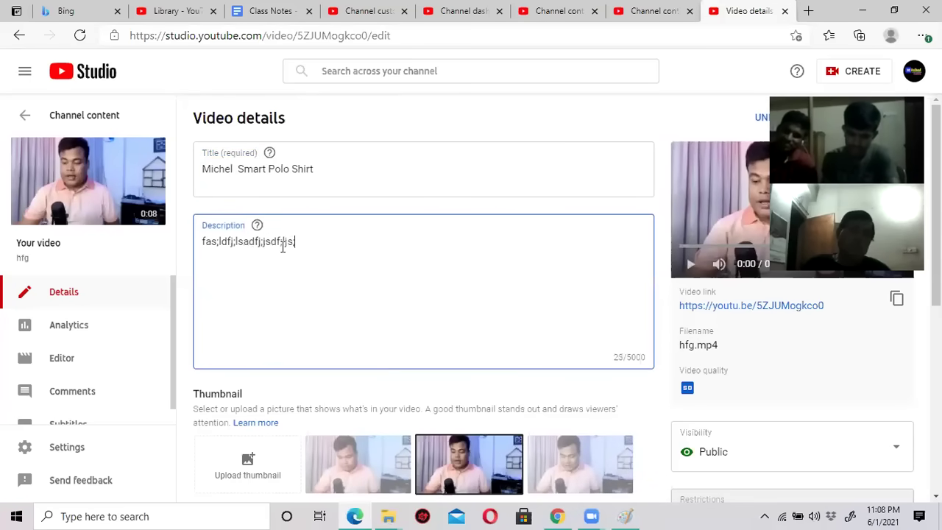
pyautogui.write('as;ldfj;lsadfj;jsdf;lis;ldfkj;asldfj;slkdfj;ljas;dfjkl  as;ldfj;slkdf;asklfjd ;asldkfj;askldfj')
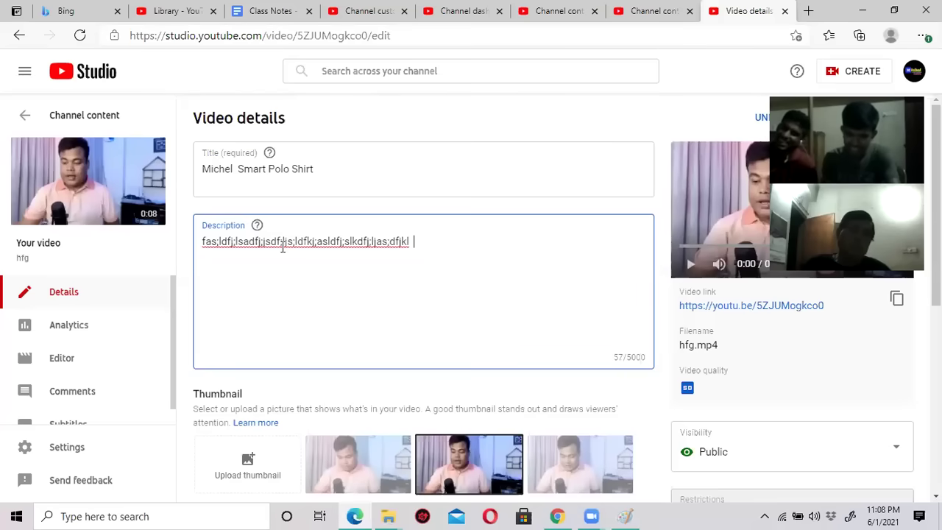
pyautogui.hotkey('ctrl', 'a')
pyautogui.hotkey('ctrl', 'c')
pyautogui.press('End')
pyautogui.hotkey('ctrl', 'v')
pyautogui.hotkey('ctrl', 'v')
pyautogui.hotkey('ctrl', 'v')
pyautogui.hotkey('ctrl', 'v')
pyautogui.hotkey('ctrl', 'v')
pyautogui.hotkey('ctrl', 'v')
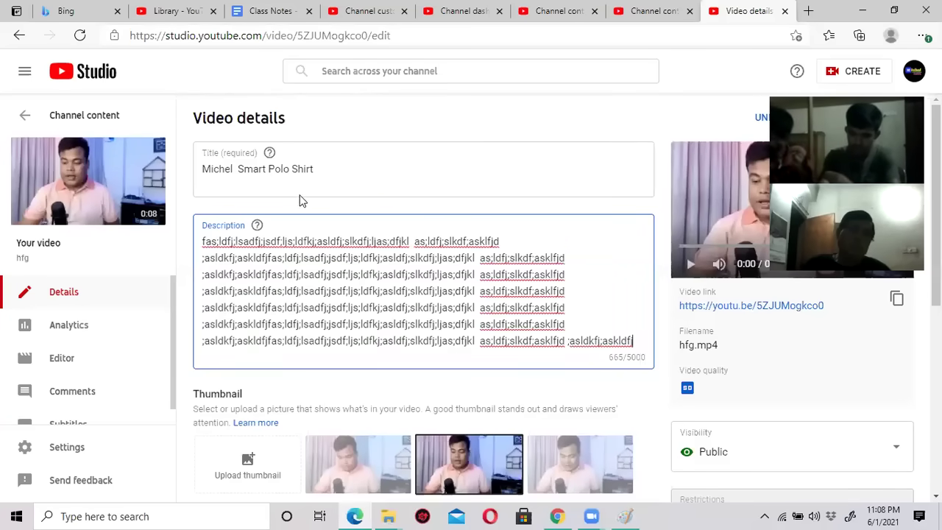
pyautogui.click(336, 168)
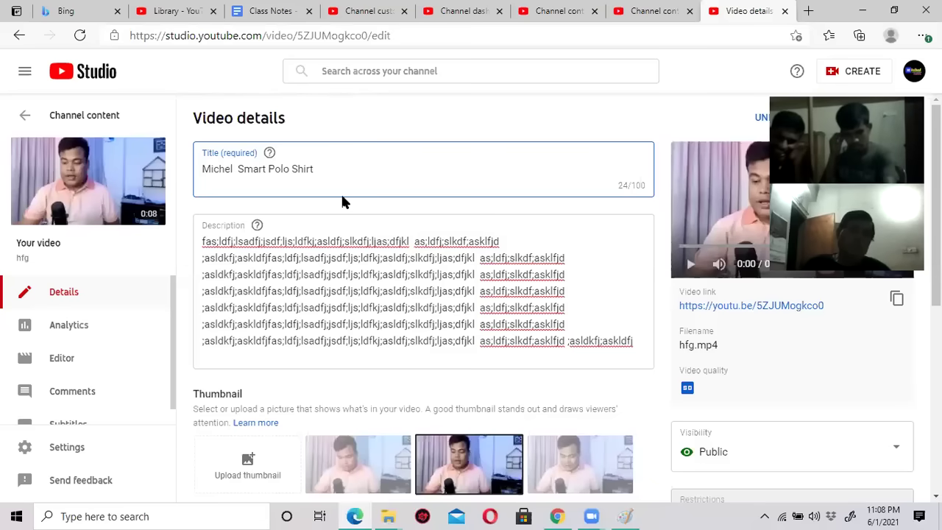
# Expand the SHOW MORE options on Video details and click into the Tags field.
pyautogui.scroll(-2, 401, 248)
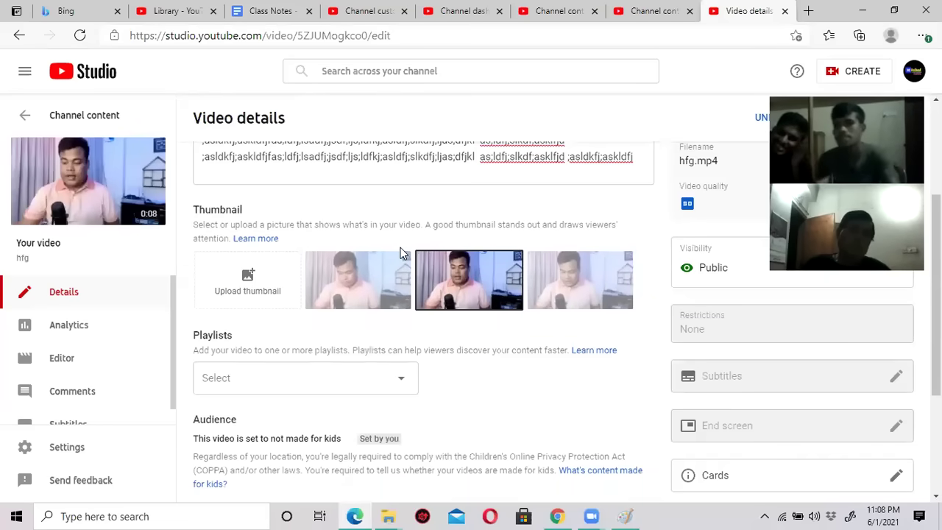
pyautogui.scroll(2, 401, 247)
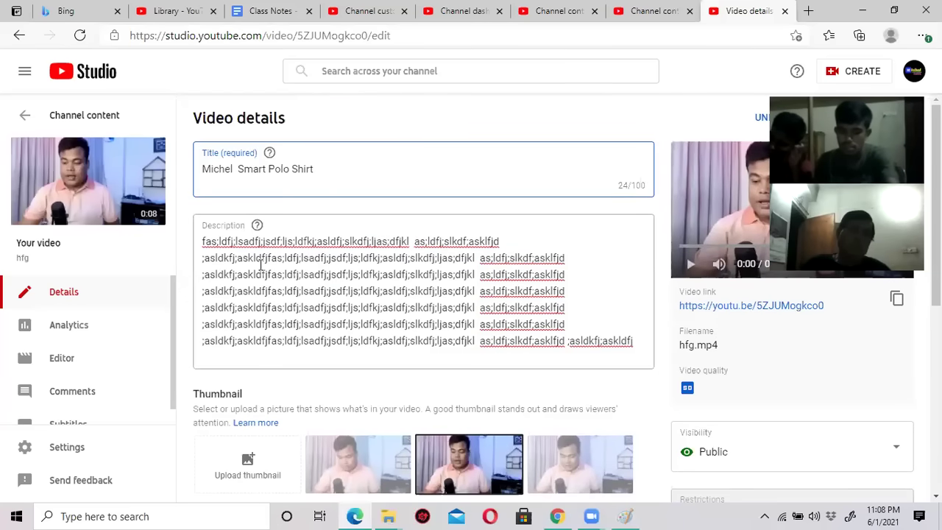
pyautogui.scroll(-2, 417, 275)
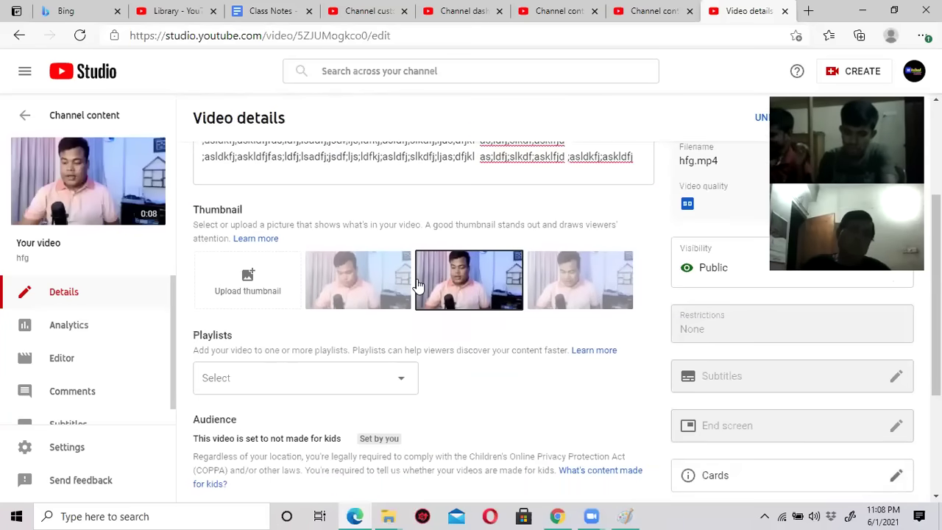
pyautogui.scroll(-2, 416, 284)
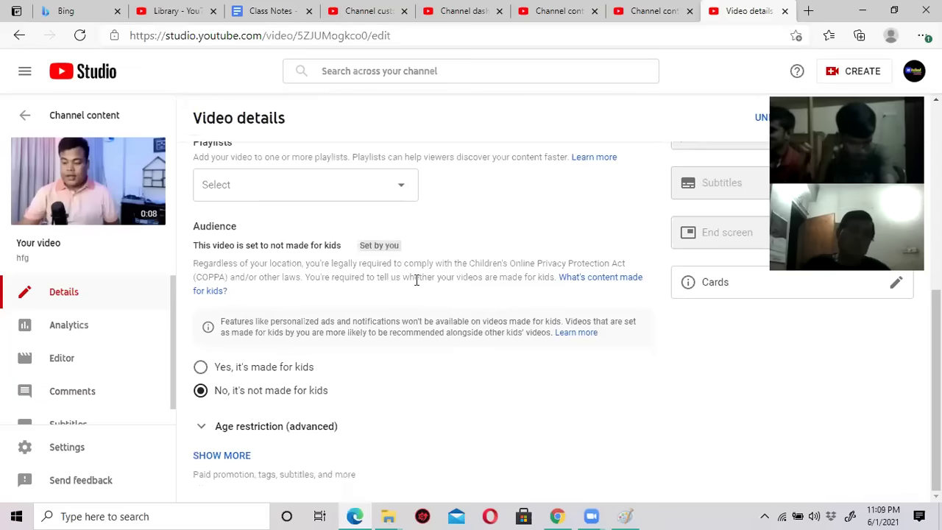
pyautogui.click(223, 456)
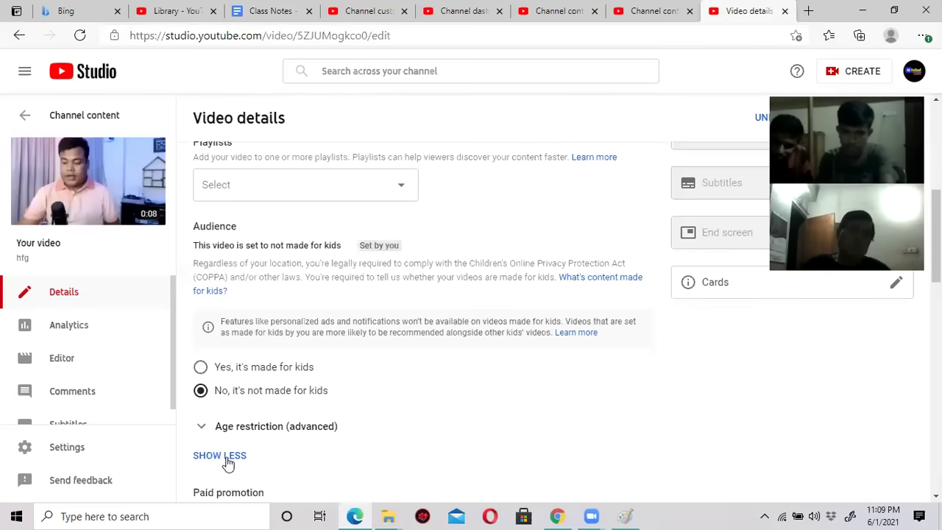
pyautogui.scroll(-5, 332, 406)
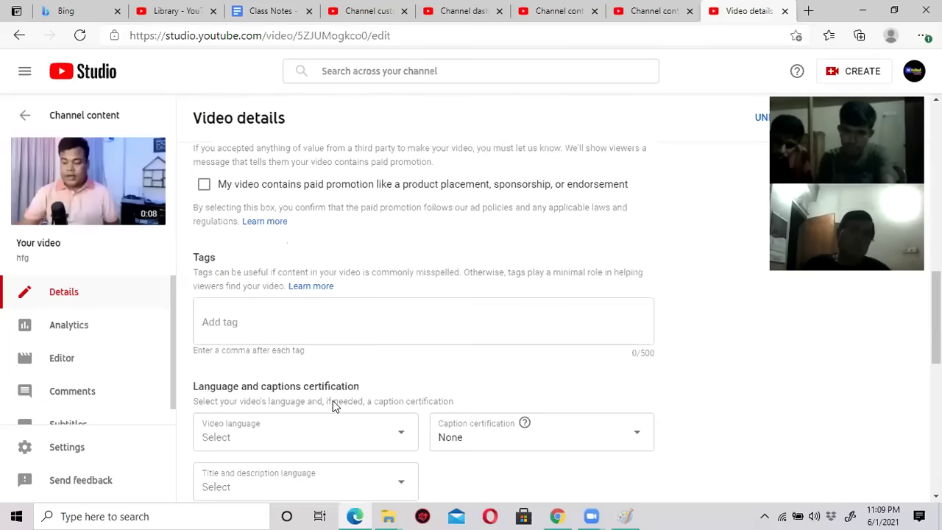
pyautogui.click(251, 305)
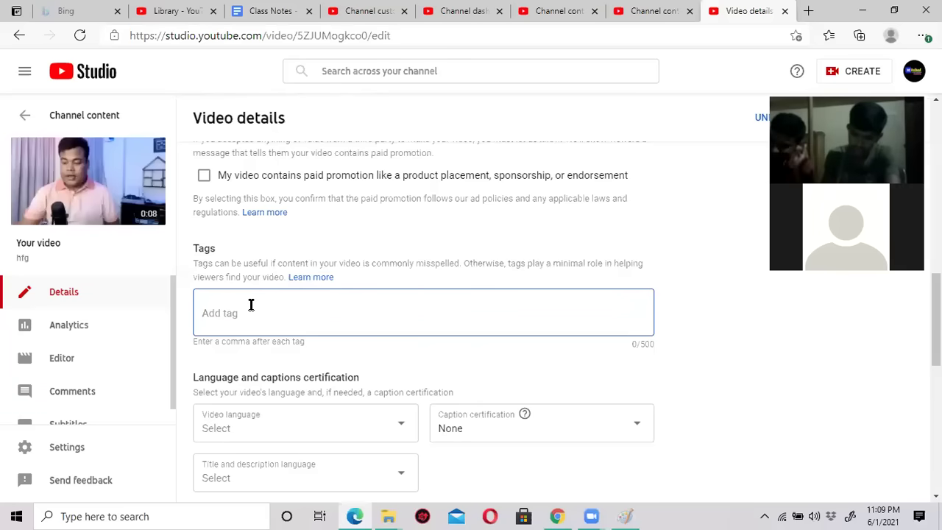
# Add a shop-name polo shirt tag and an 'orange polo shirt' tag.
pyautogui.write('mi')
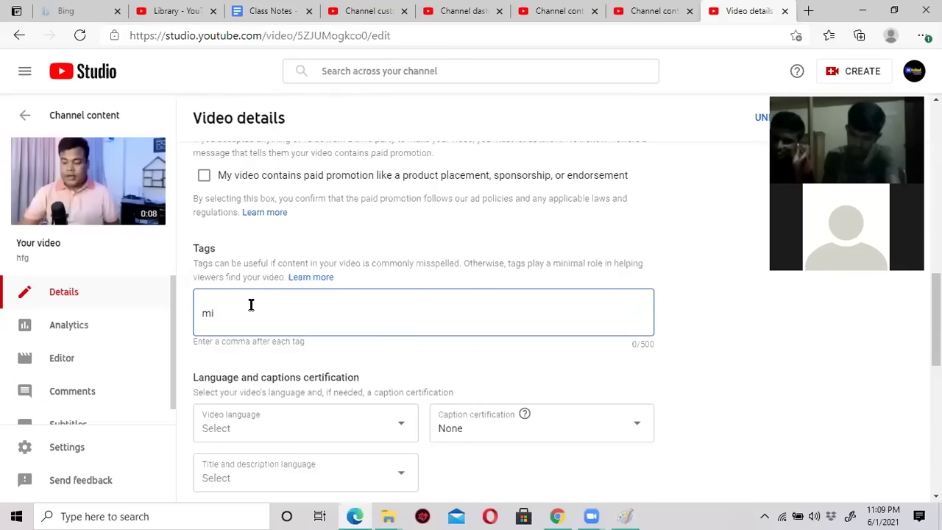
pyautogui.write('chel polo shirt')
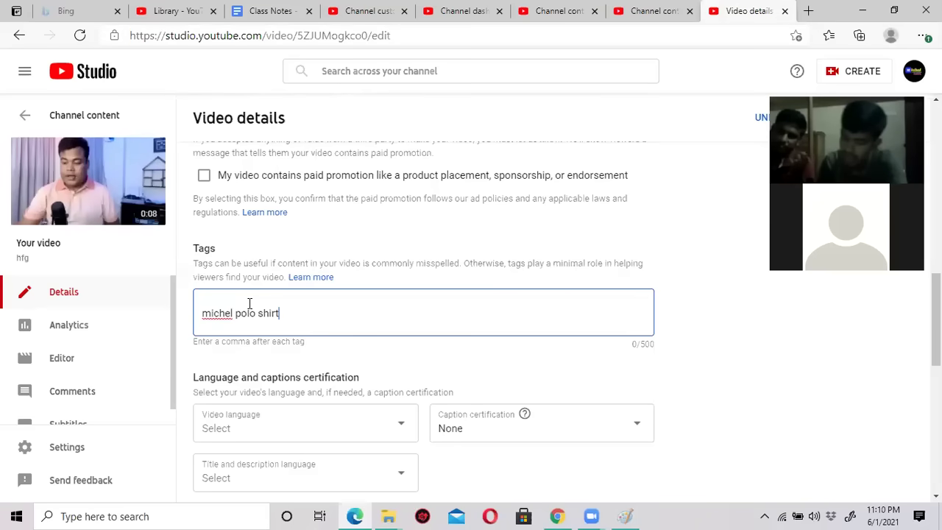
pyautogui.press('Return')
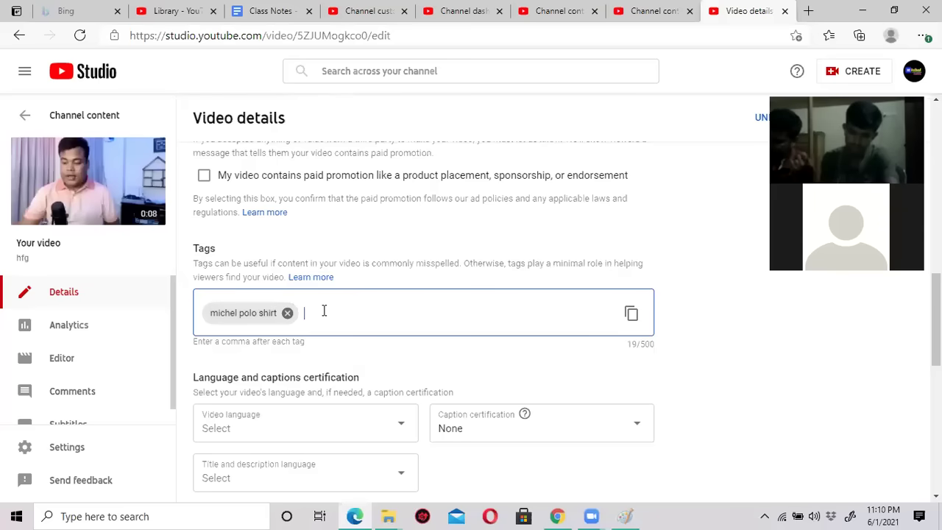
pyautogui.write('mic')
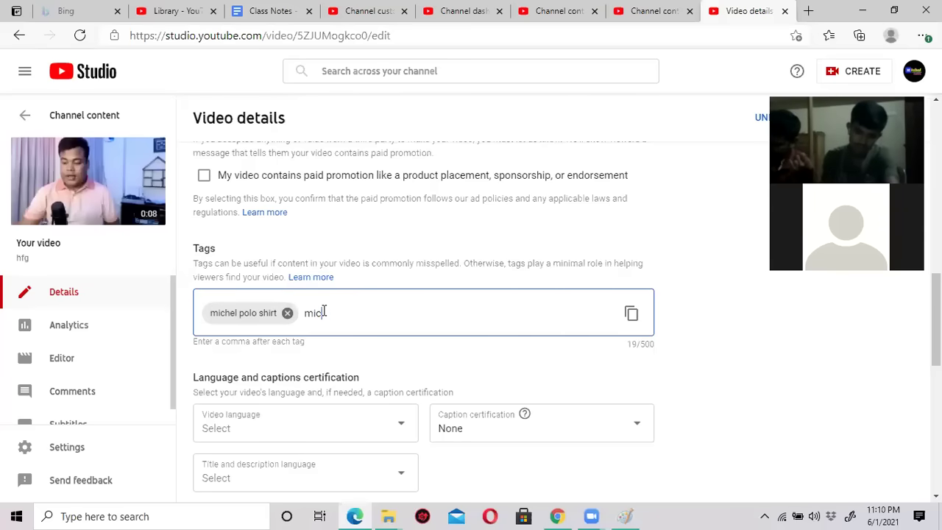
pyautogui.write('hel polo shirt')
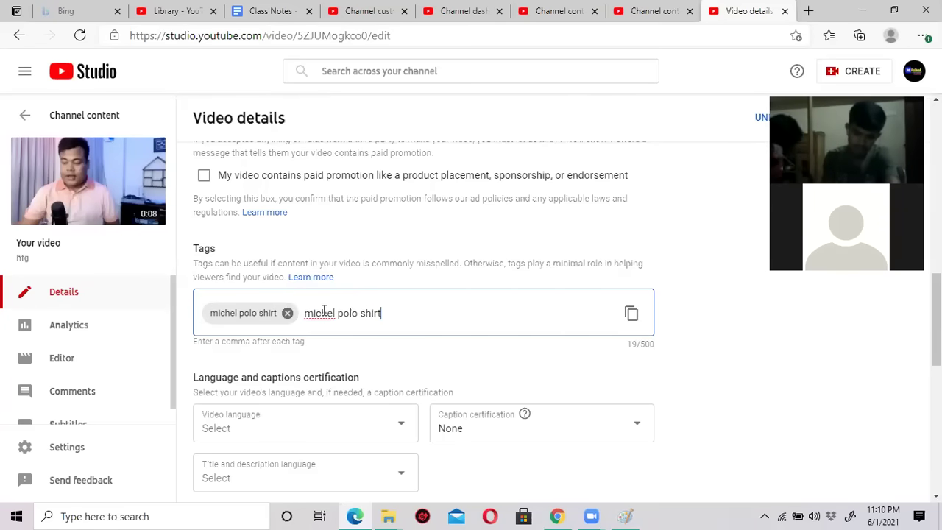
pyautogui.press('BackSpace')
pyautogui.press('BackSpace')
pyautogui.press('BackSpace')
pyautogui.press('BackSpace')
pyautogui.press('BackSpace')
pyautogui.press('BackSpace')
pyautogui.press('BackSpace')
pyautogui.press('BackSpace')
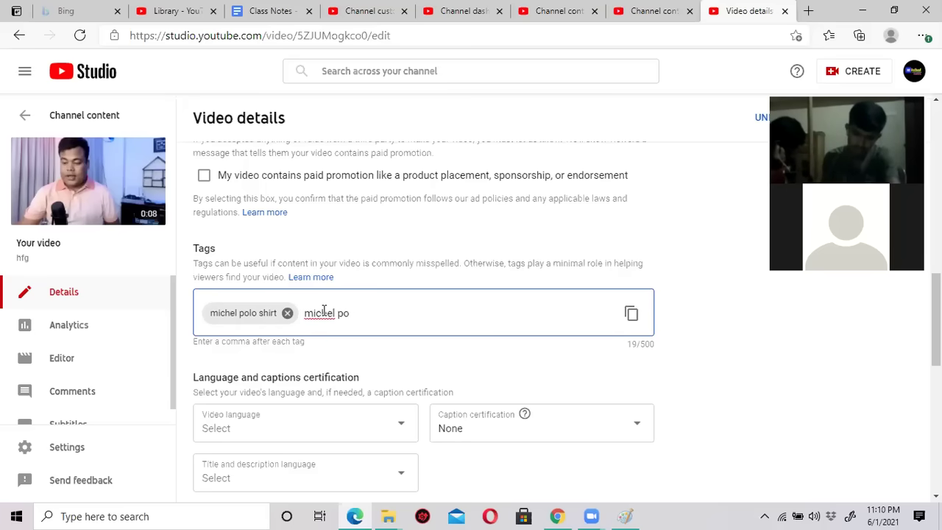
pyautogui.write('polo shirt')
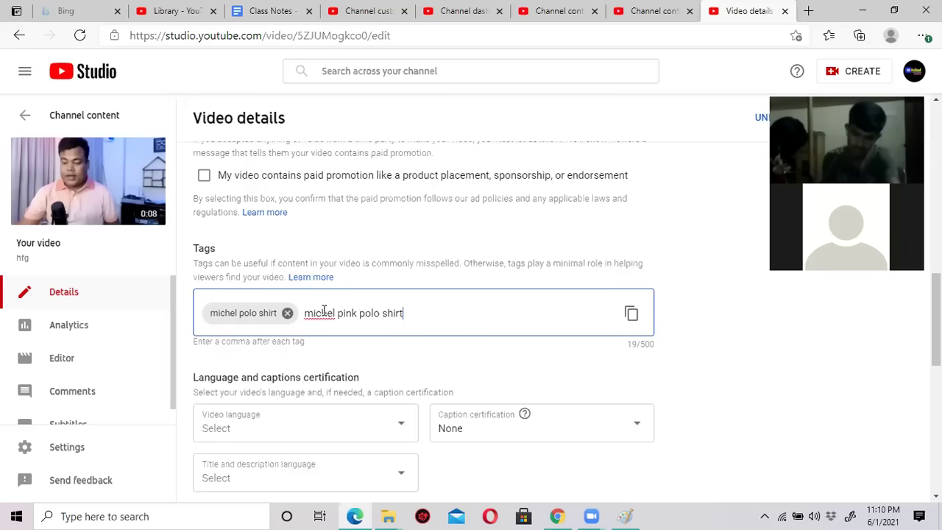
pyautogui.press('BackSpace')
pyautogui.press('BackSpace')
pyautogui.press('BackSpace')
pyautogui.press('BackSpace')
pyautogui.press('BackSpace')
pyautogui.press('BackSpace')
pyautogui.press('BackSpace')
pyautogui.press('BackSpace')
pyautogui.press('BackSpace')
pyautogui.press('BackSpace')
pyautogui.press('BackSpace')
pyautogui.press('BackSpace')
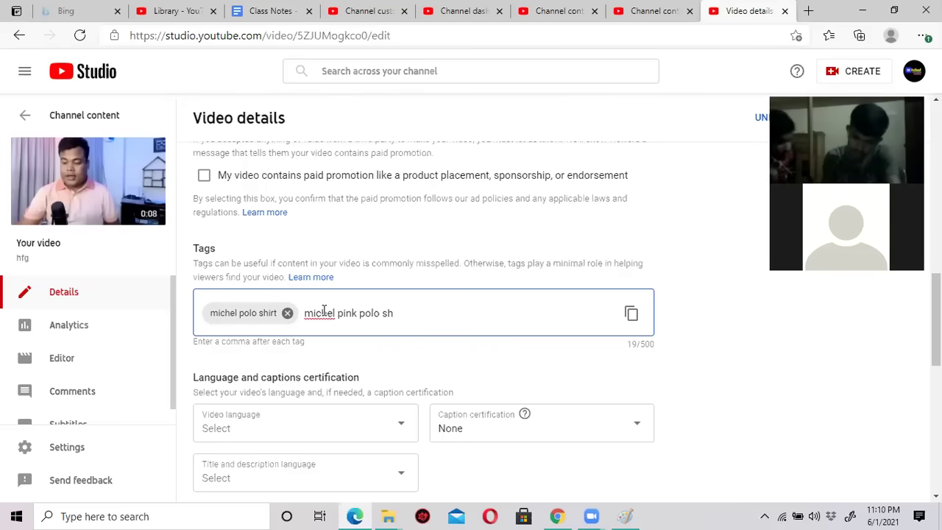
pyautogui.press('BackSpace')
pyautogui.press('BackSpace')
pyautogui.press('BackSpace')
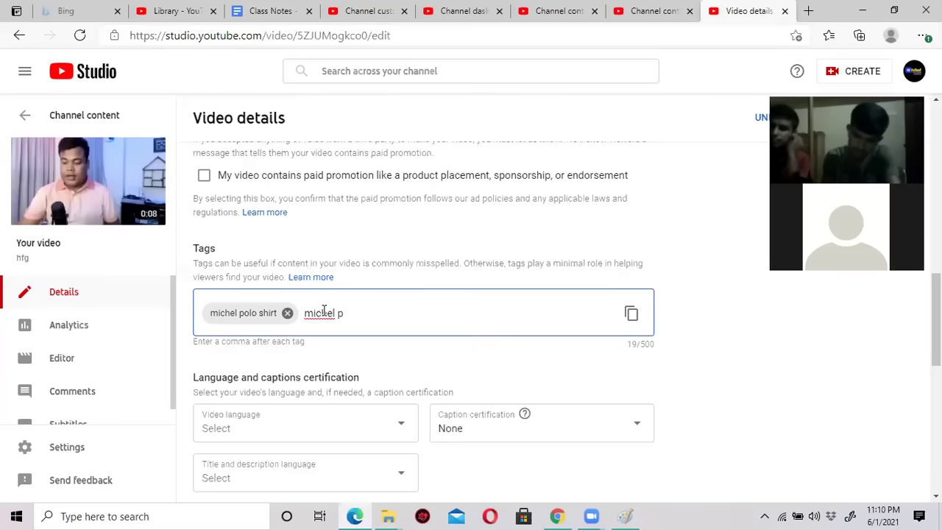
pyautogui.write('orange polo ')
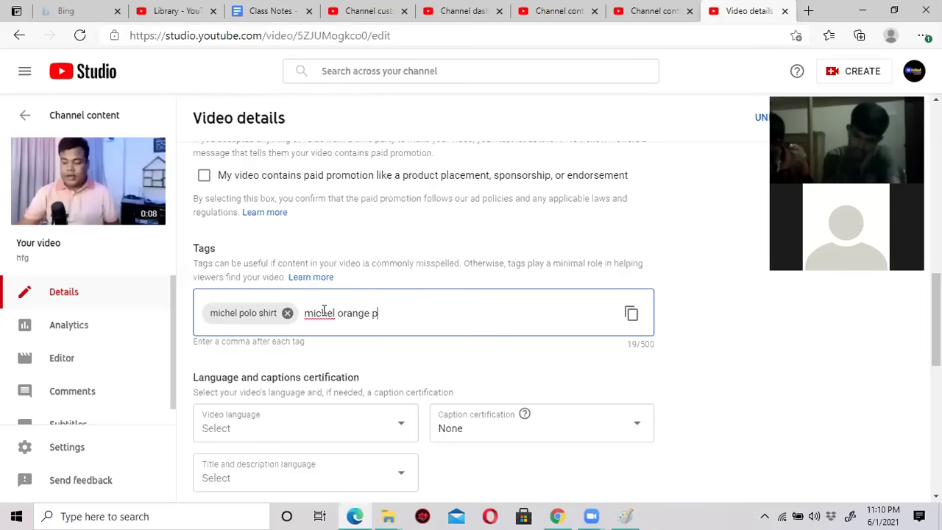
pyautogui.write('shirt')
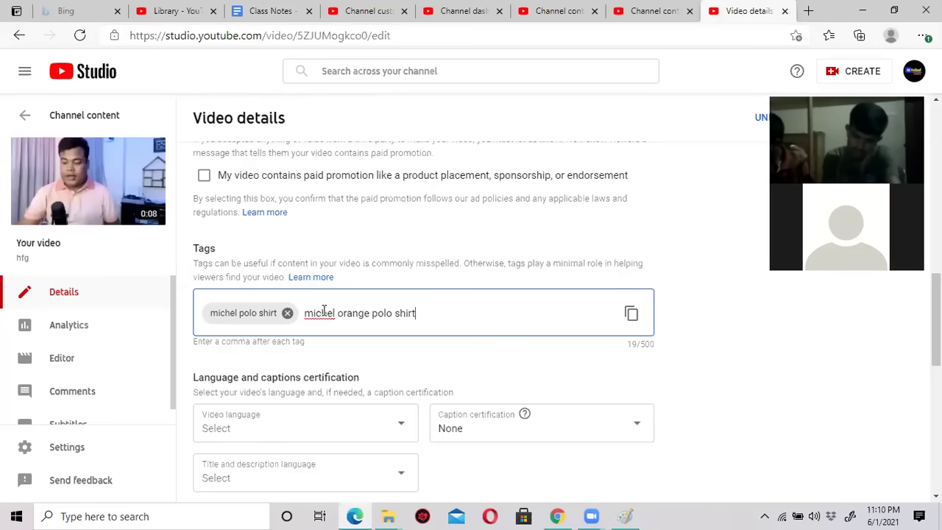
pyautogui.press('Return')
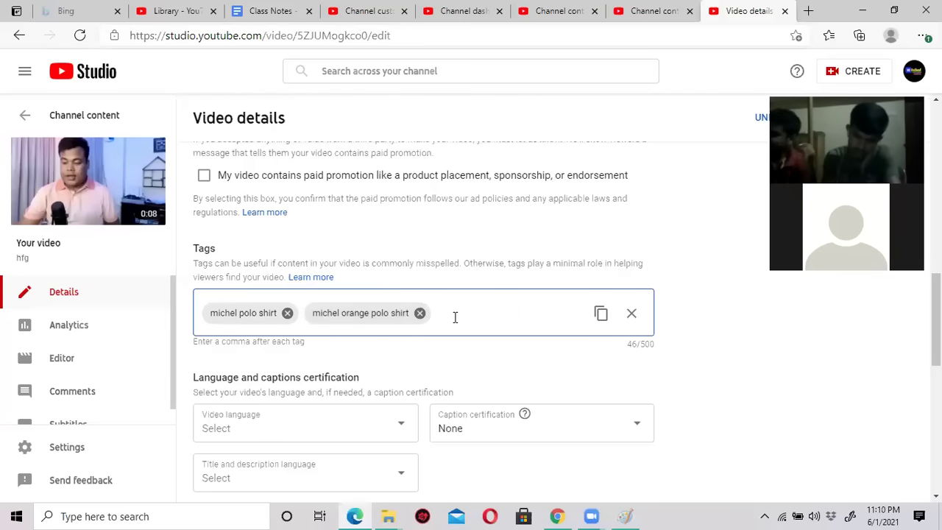
# Add the tags 'smart polo shirt' and 'smart polo shirt in usa'.
pyautogui.write('smar')
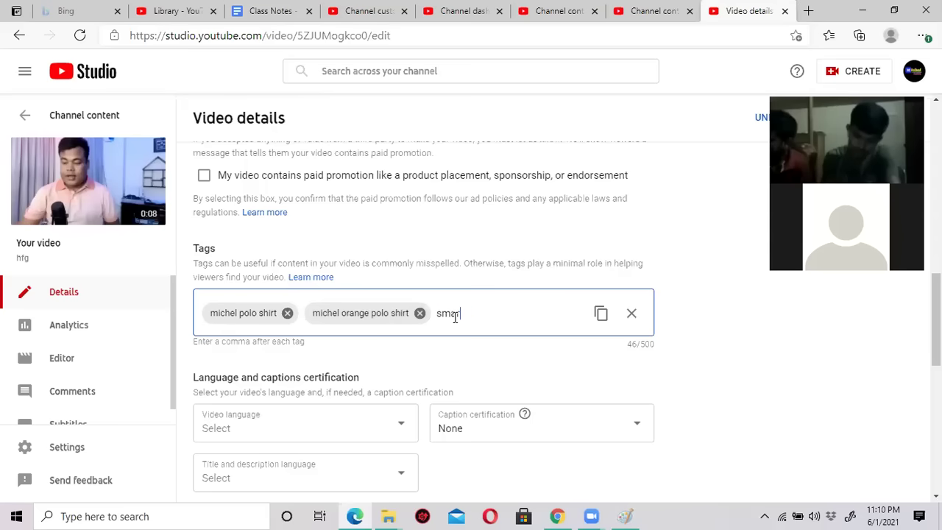
pyautogui.write('t polo shirt')
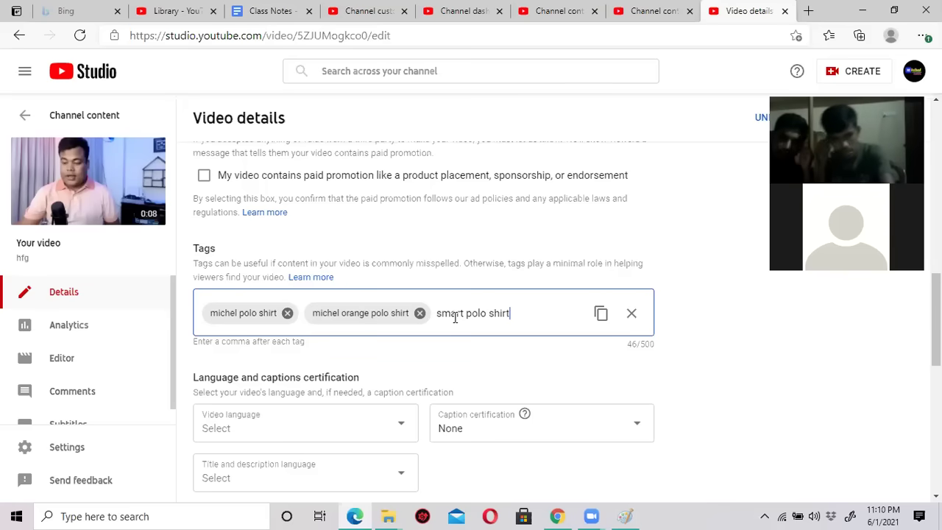
pyautogui.press(',')
pyautogui.write('sma')
pyautogui.write('rt polo shirt ')
pyautogui.write('in')
pyautogui.write(' usa')
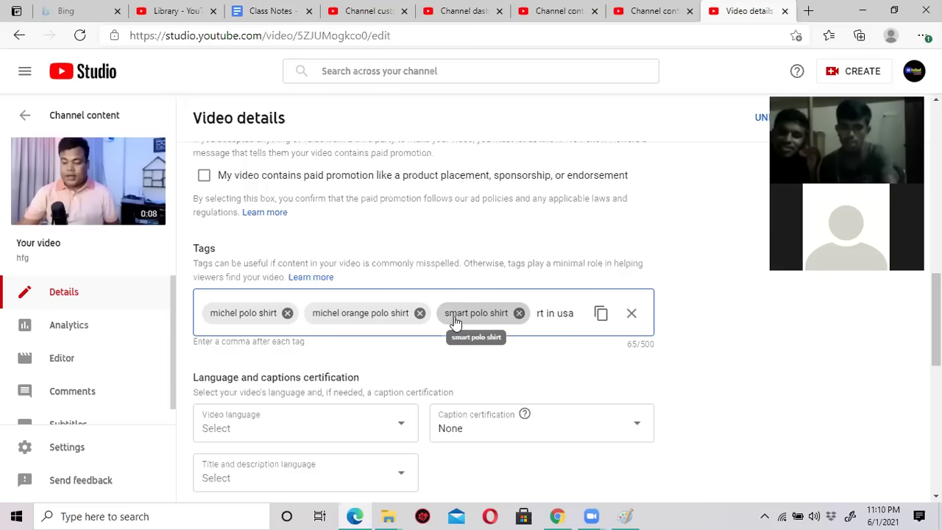
pyautogui.press('Return')
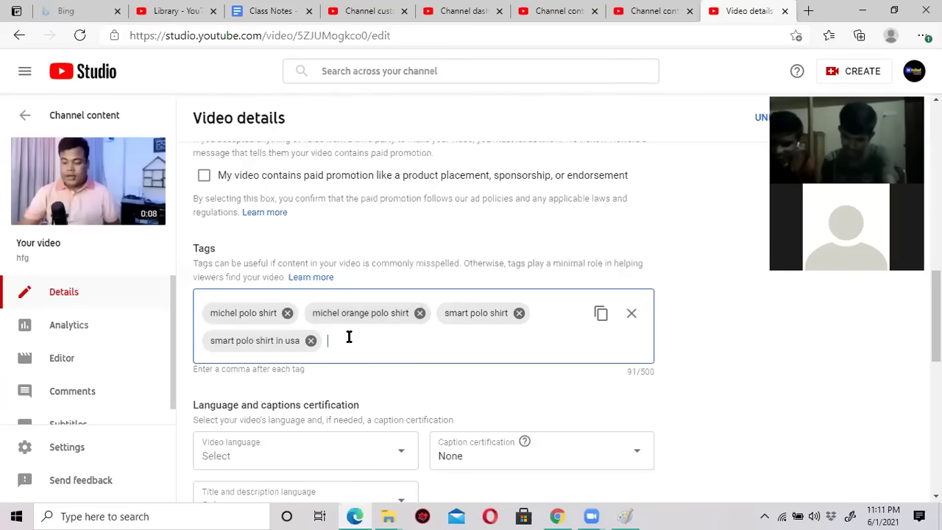
pyautogui.moveTo(158, 227)
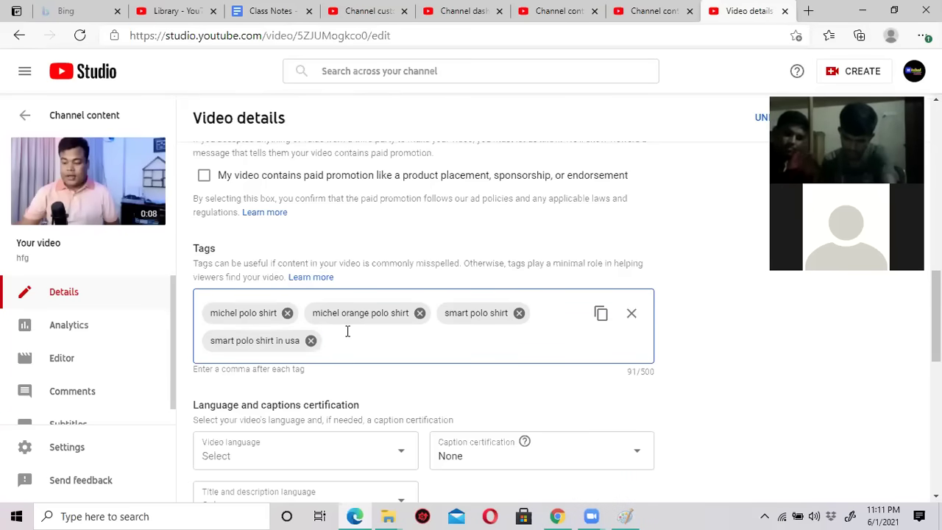
# Finish the tags and scroll back up to the title and description fields.
pyautogui.click(711, 343)
pyautogui.scroll(-2, 702, 307)
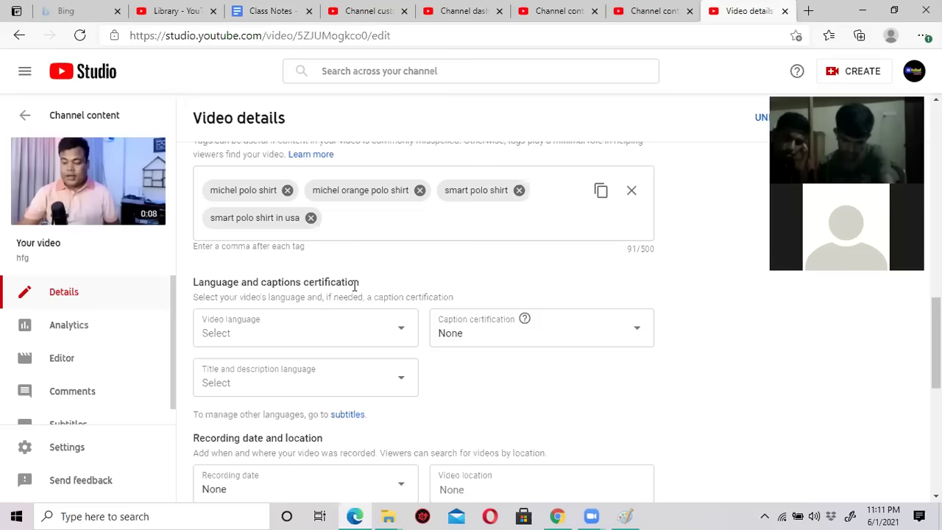
pyautogui.scroll(4, 651, 298)
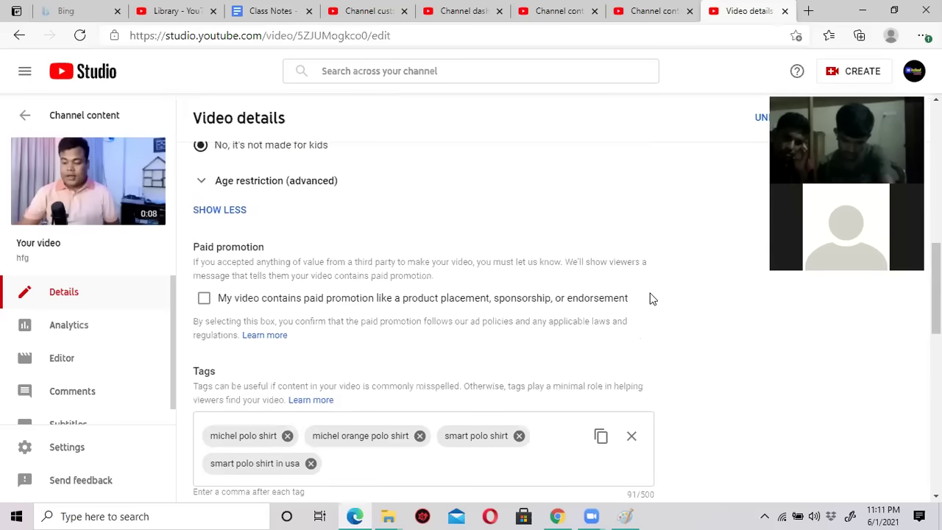
pyautogui.scroll(10, 650, 297)
pyautogui.click(353, 163)
pyautogui.click(343, 274)
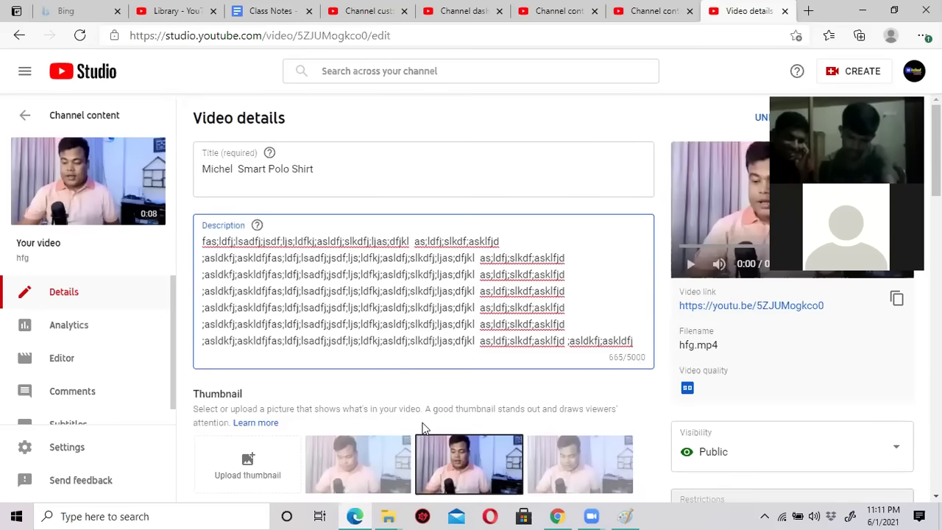
pyautogui.scroll(-4, 425, 427)
pyautogui.scroll(4, 425, 427)
# Insert 'orange' after 'Smart' so the title ends 'Smart orange Polo Shirt'.
pyautogui.click(347, 167)
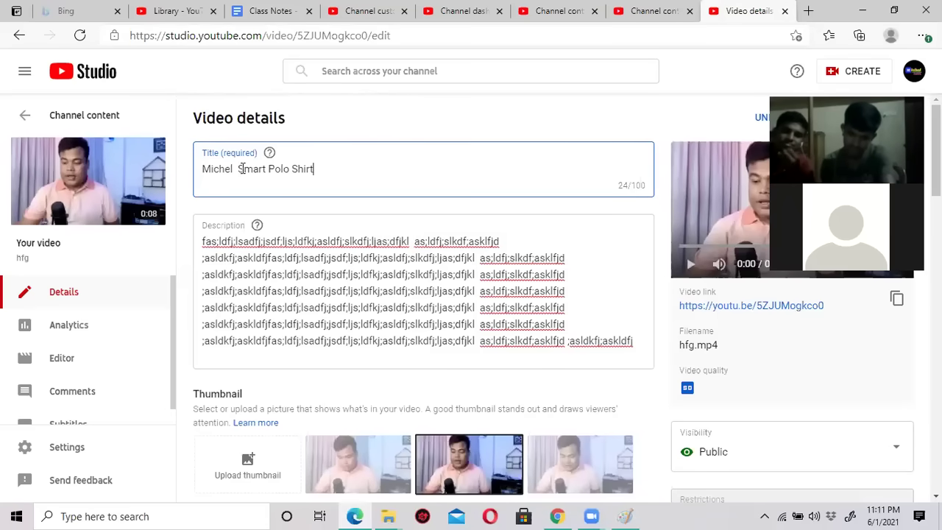
pyautogui.click(233, 168)
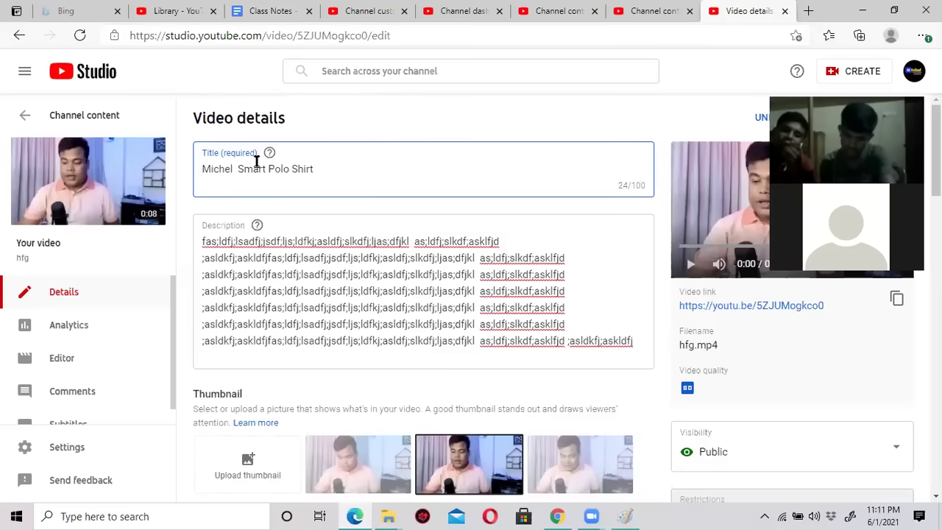
pyautogui.write('or')
pyautogui.press('BackSpace')
pyautogui.press('BackSpace')
pyautogui.press('BackSpace')
pyautogui.write('orange')
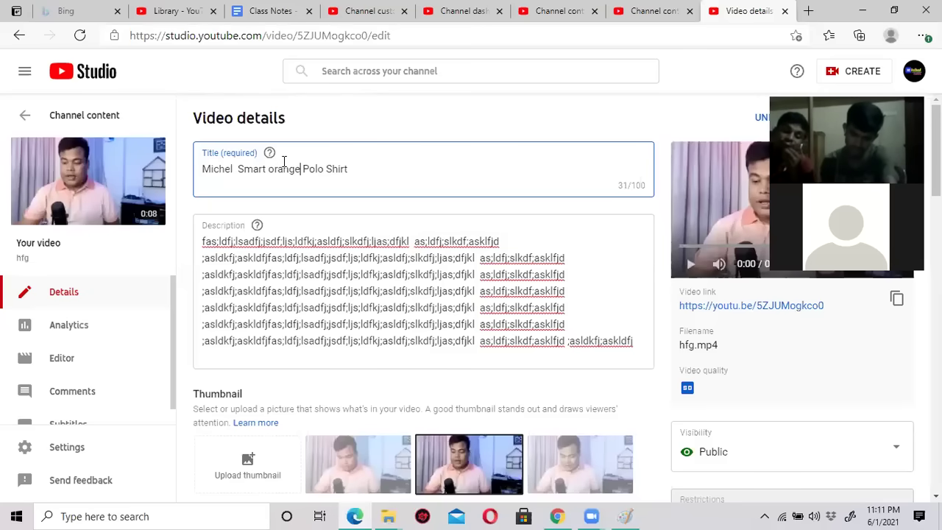
pyautogui.click(364, 170)
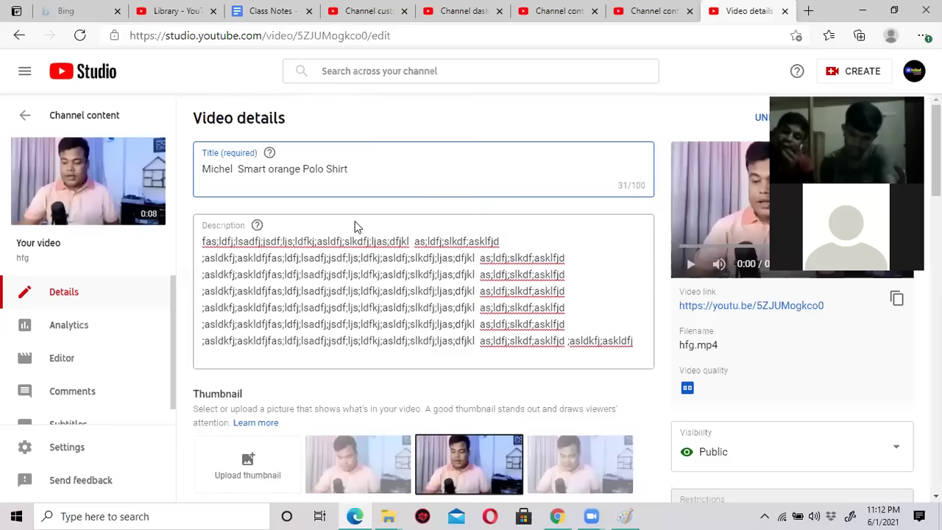
pyautogui.click(334, 274)
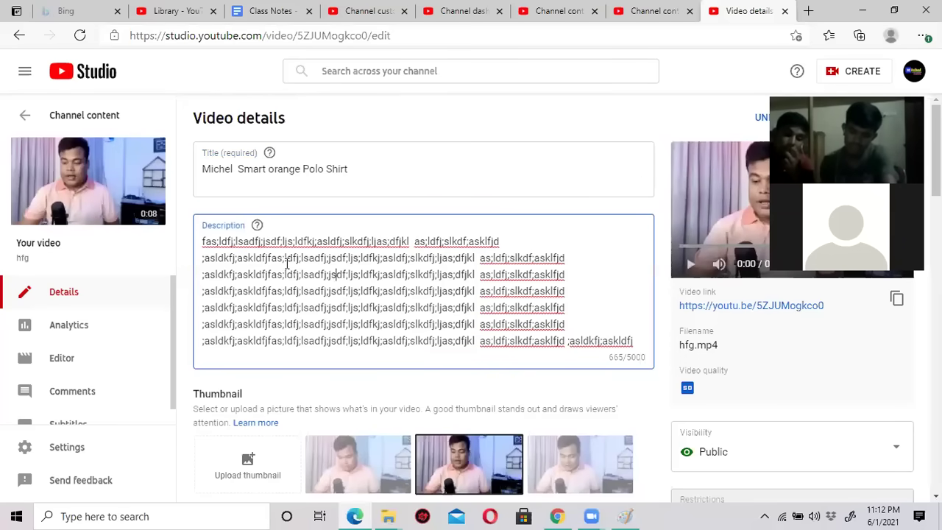
pyautogui.scroll(-4, 404, 307)
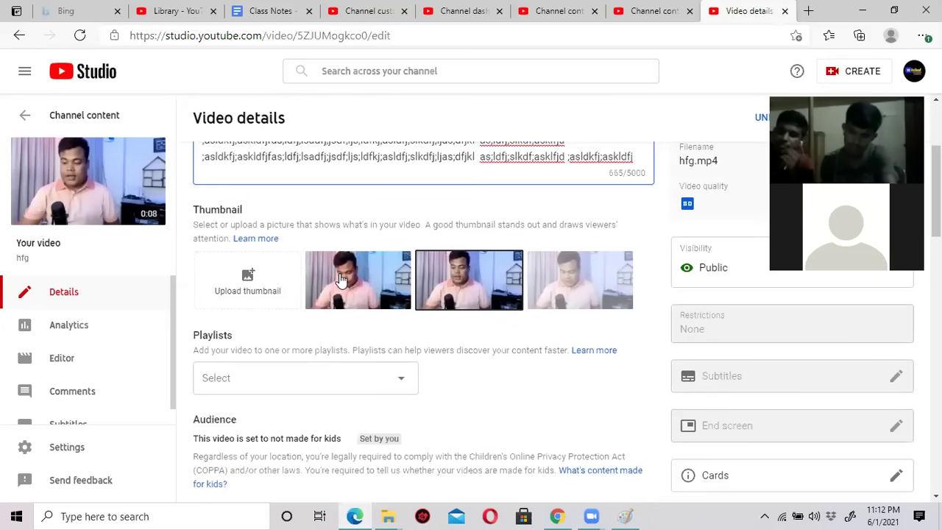
# Scroll through the four polo-shirt tags (91/500), then back up to the Title and Description fields.
pyautogui.scroll(-5, 341, 275)
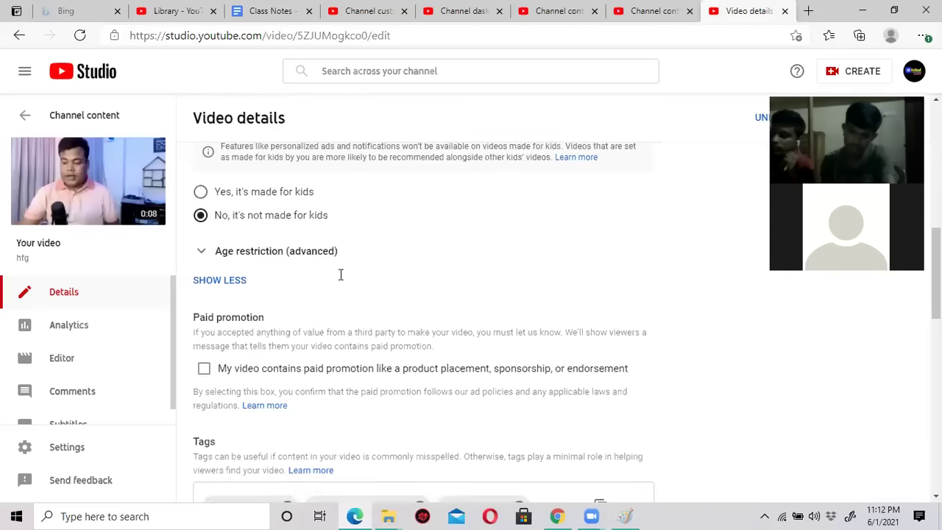
pyautogui.scroll(-3, 341, 276)
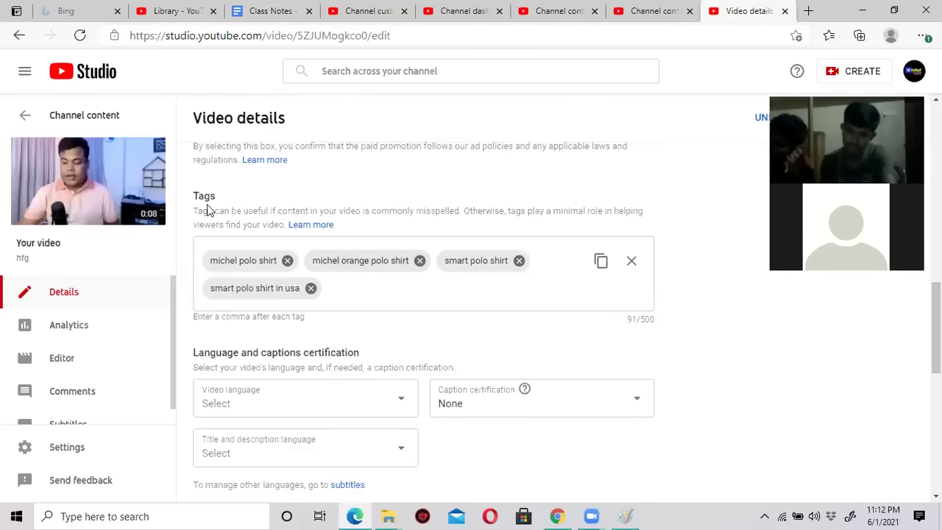
pyautogui.scroll(9, 359, 272)
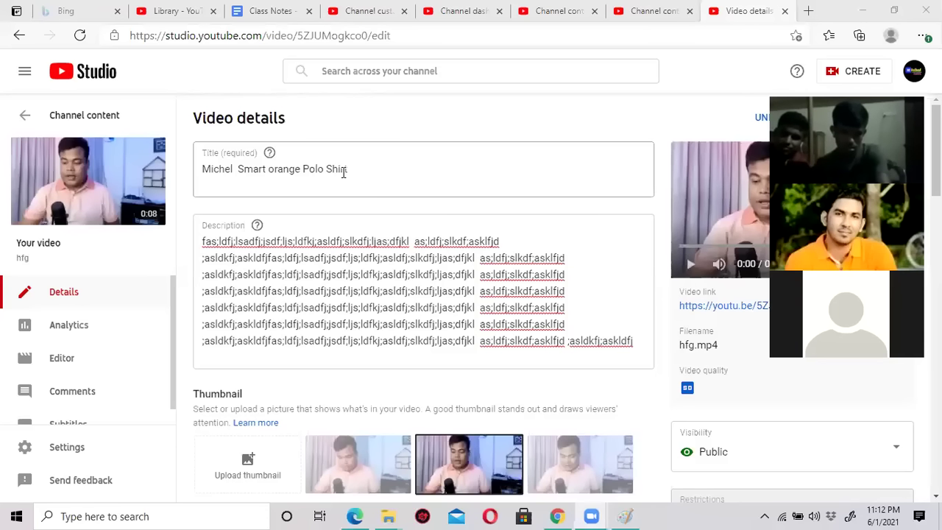
pyautogui.scroll(-7, 437, 337)
pyautogui.scroll(-4, 438, 337)
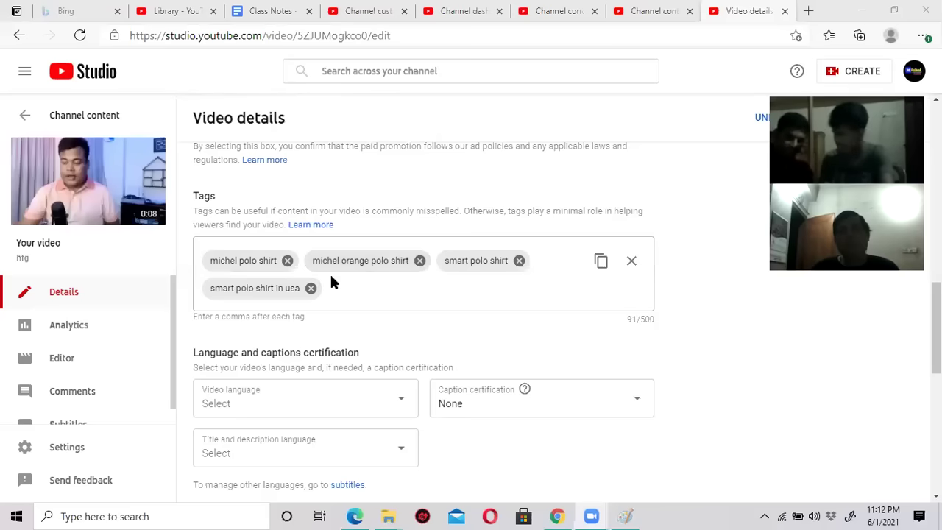
pyautogui.scroll(1, 331, 283)
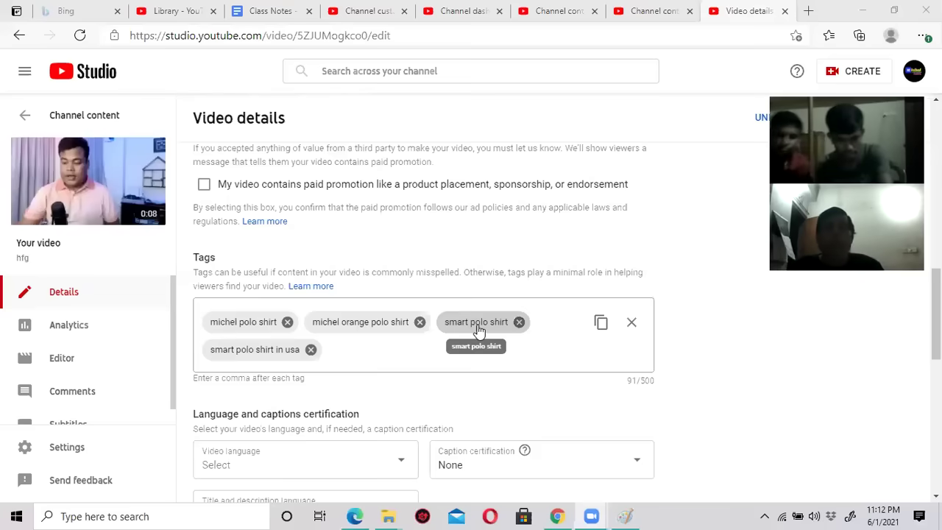
pyautogui.scroll(10, 479, 331)
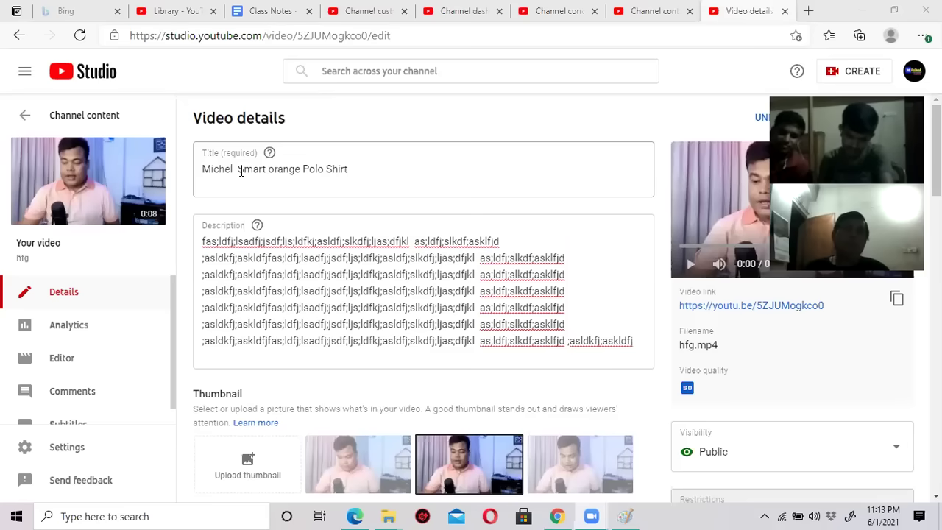
pyautogui.moveTo(239, 170); pyautogui.dragTo(269, 172)
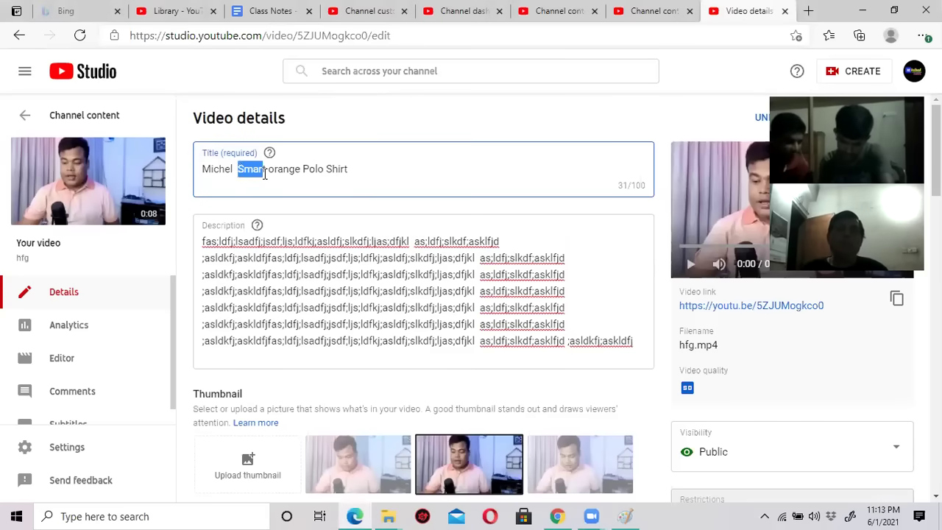
pyautogui.moveTo(302, 170); pyautogui.dragTo(349, 169)
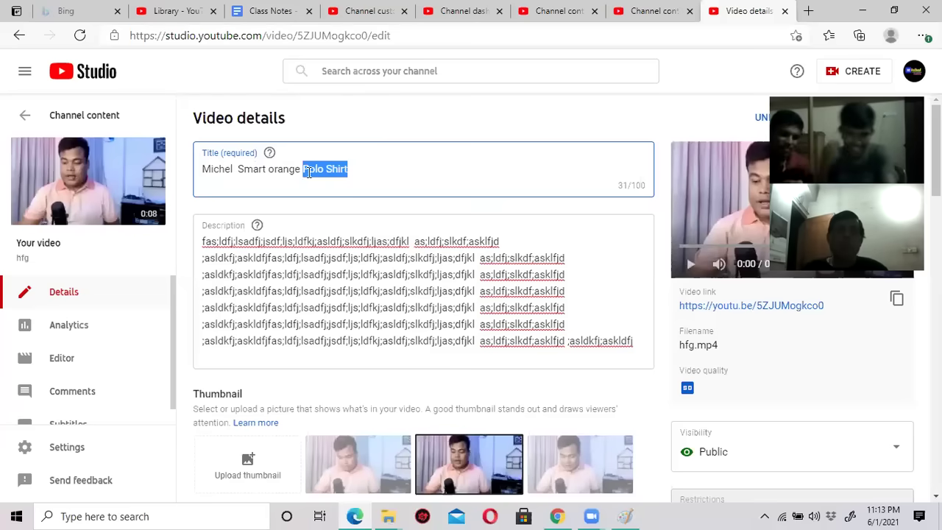
pyautogui.click(380, 185)
pyautogui.scroll(-3, 349, 270)
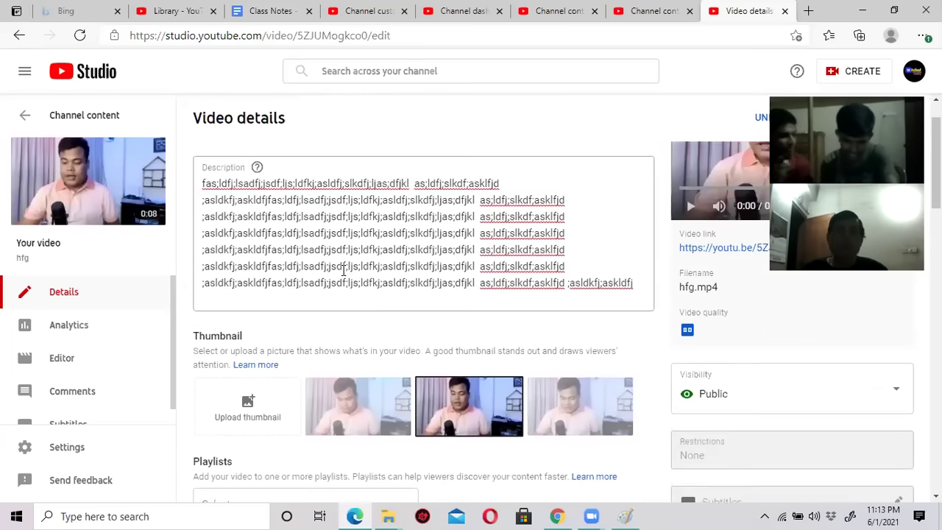
pyautogui.scroll(3, 343, 274)
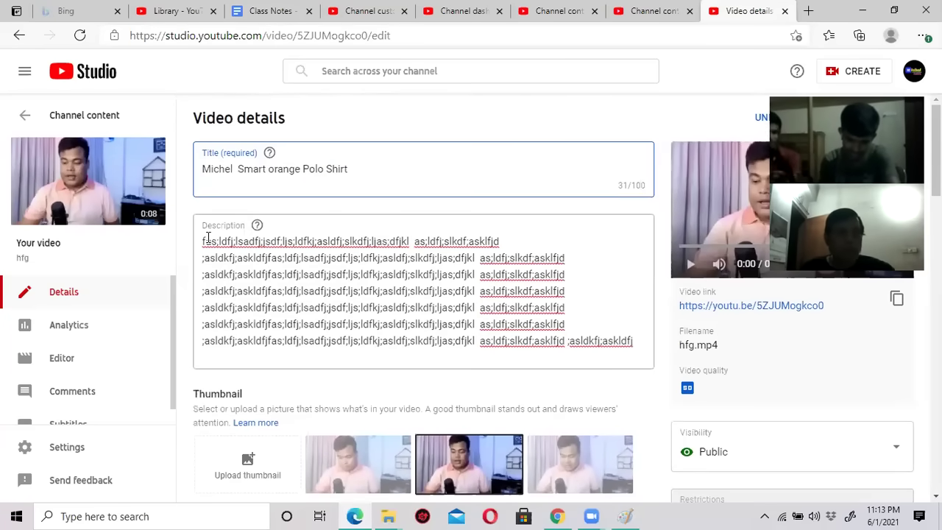
pyautogui.moveTo(204, 241); pyautogui.dragTo(455, 340)
pyautogui.click(286, 254)
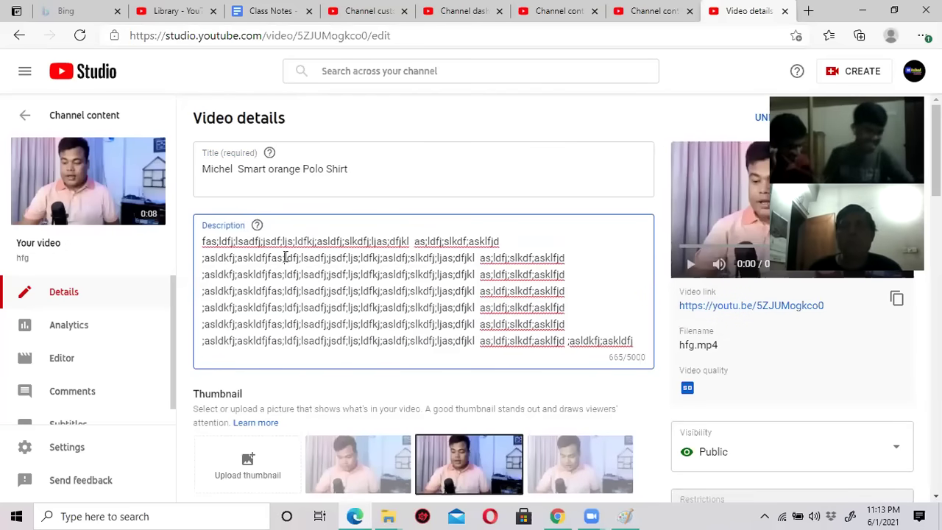
pyautogui.click(314, 242)
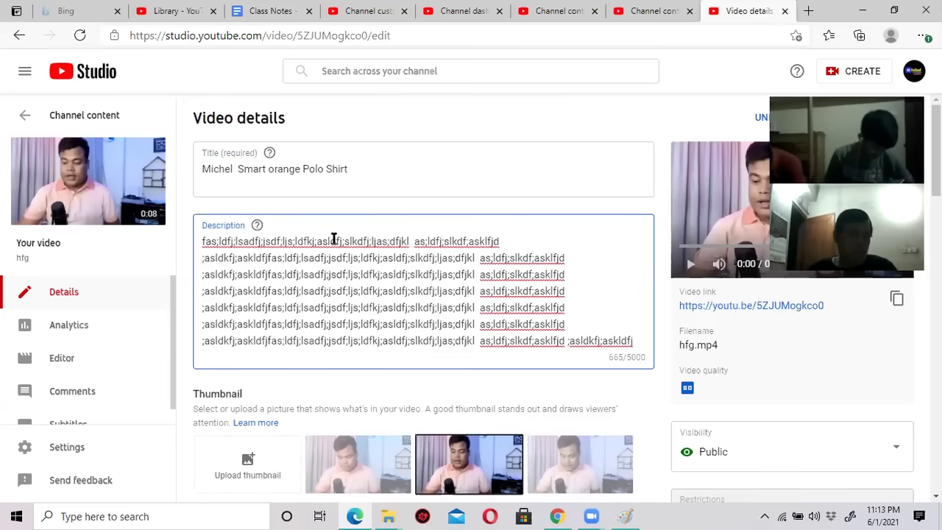
pyautogui.click(207, 242)
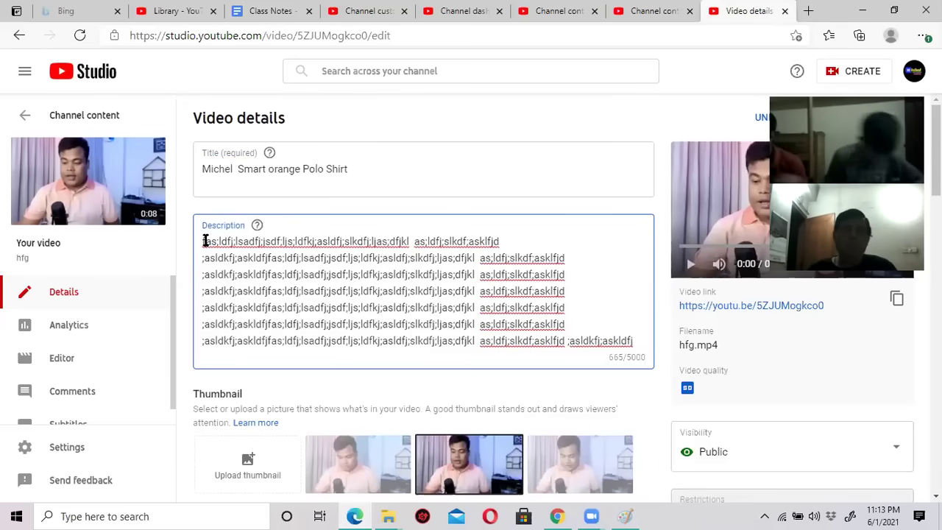
# Insert a new first description line reading 'We are famous company. we produce smart polo sh'.
pyautogui.press('Return')
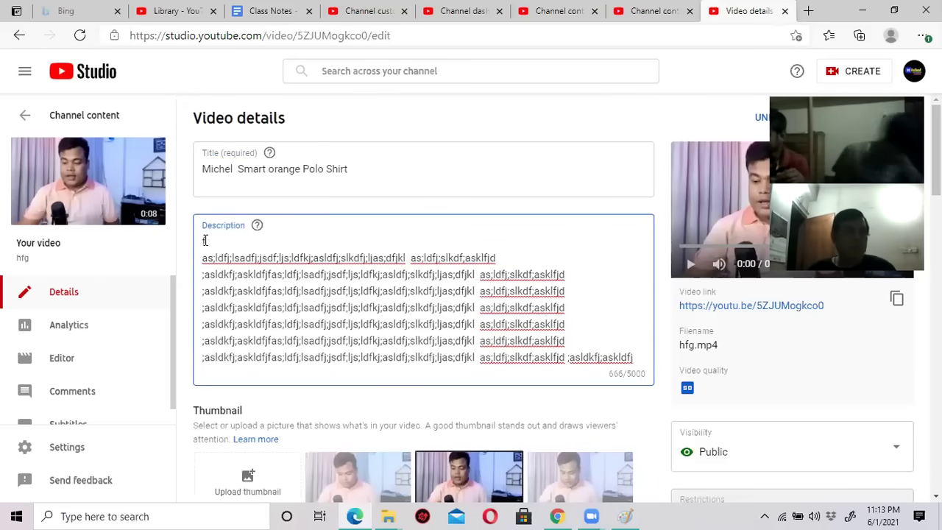
pyautogui.write('We are famous company. we p')
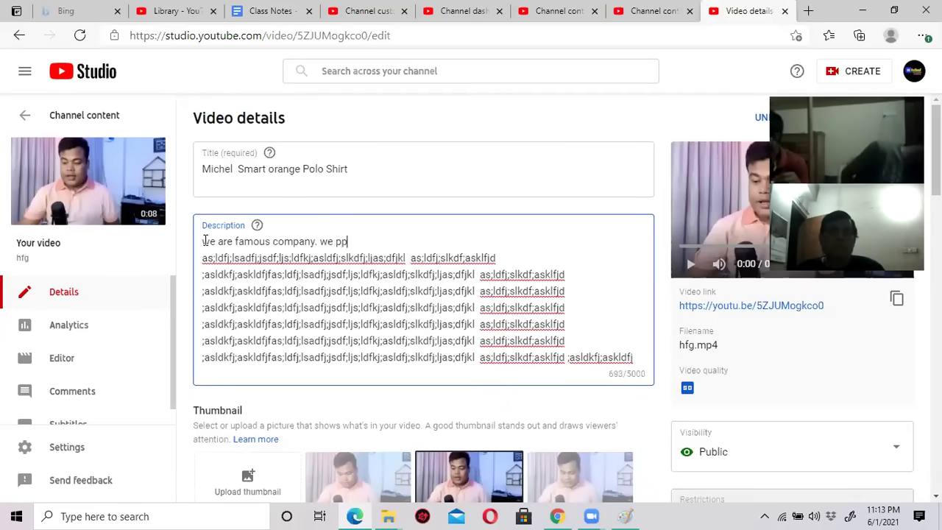
pyautogui.write('roduce ')
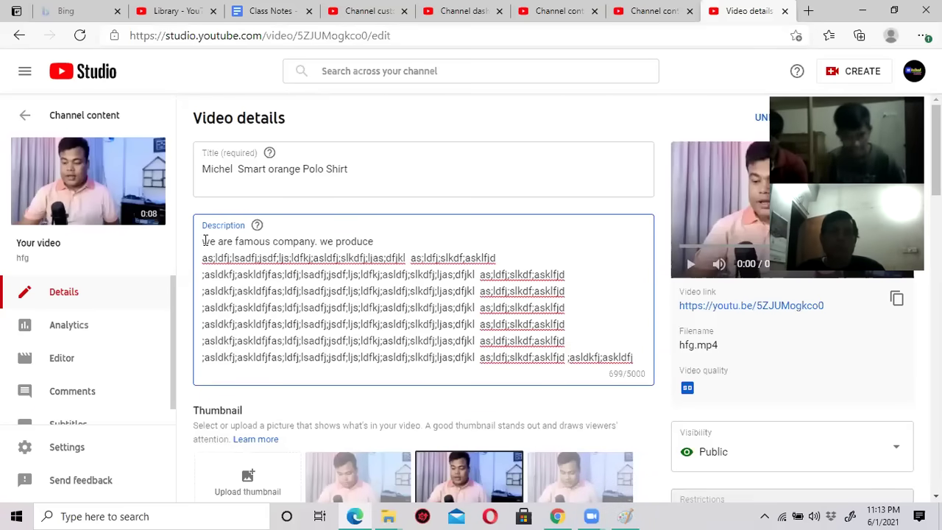
pyautogui.write('smart p')
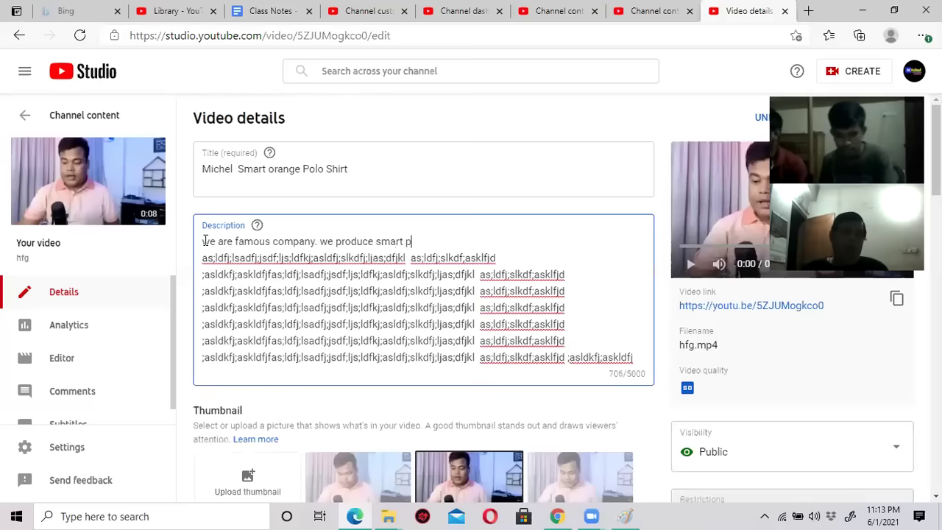
pyautogui.write('olo shirt.')
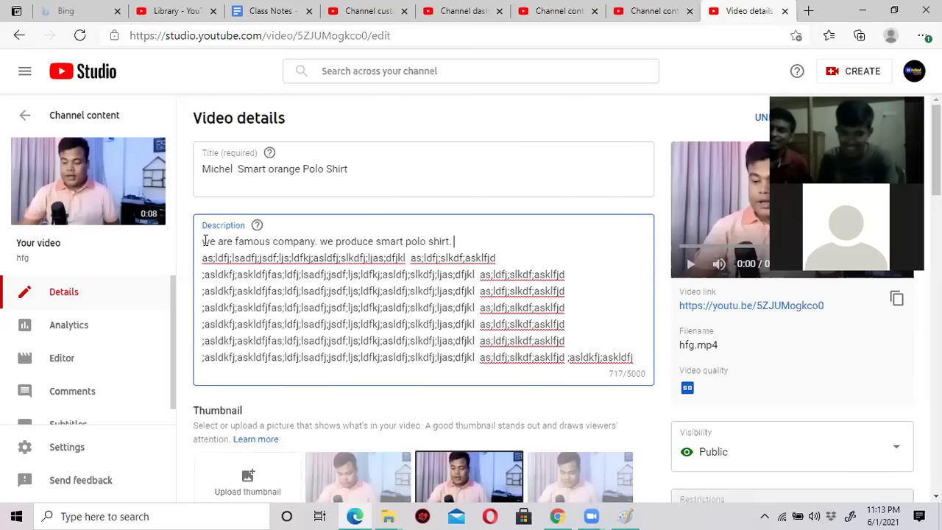
pyautogui.moveTo(208, 170); pyautogui.dragTo(333, 170)
pyautogui.click(303, 171)
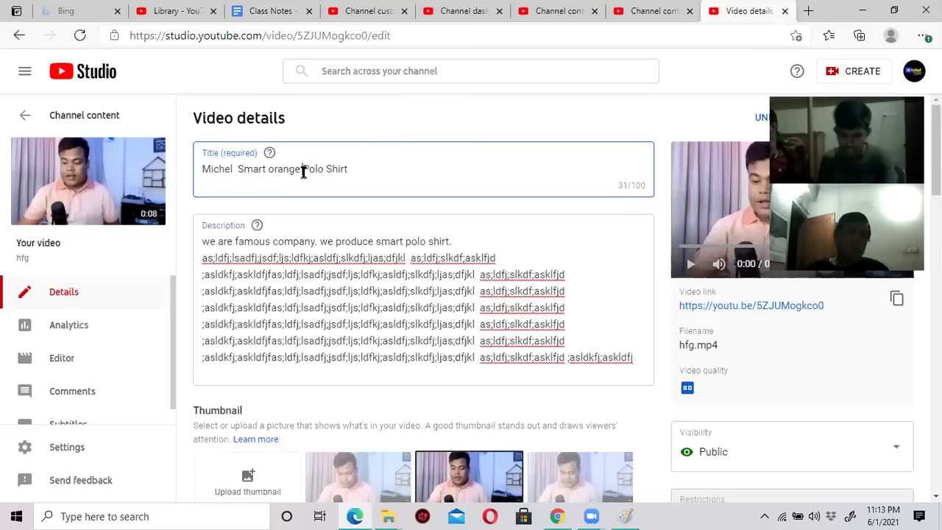
pyautogui.moveTo(238, 170); pyautogui.dragTo(341, 170)
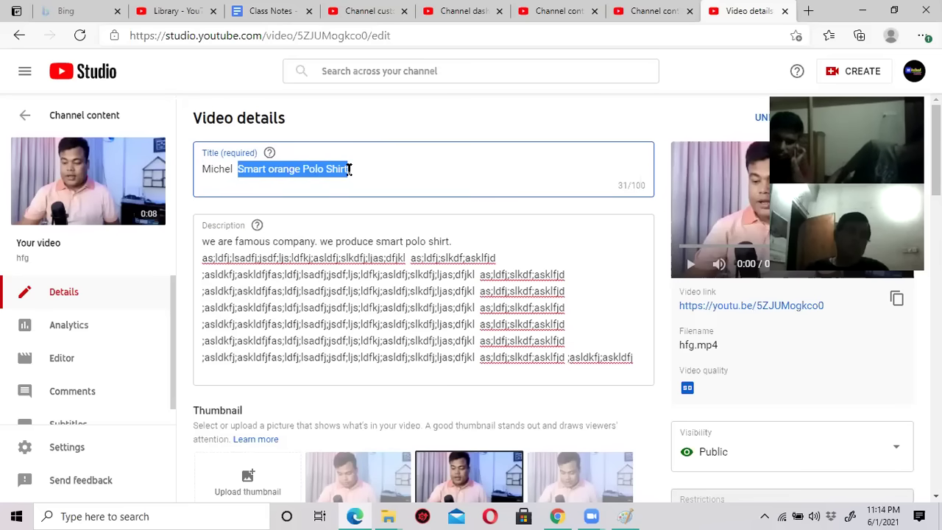
pyautogui.click(346, 276)
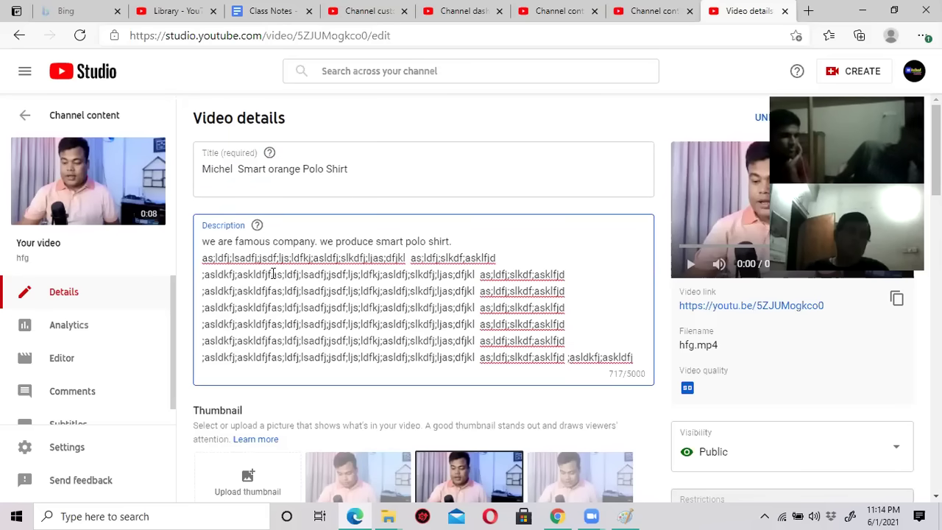
pyautogui.moveTo(224, 240); pyautogui.dragTo(315, 241)
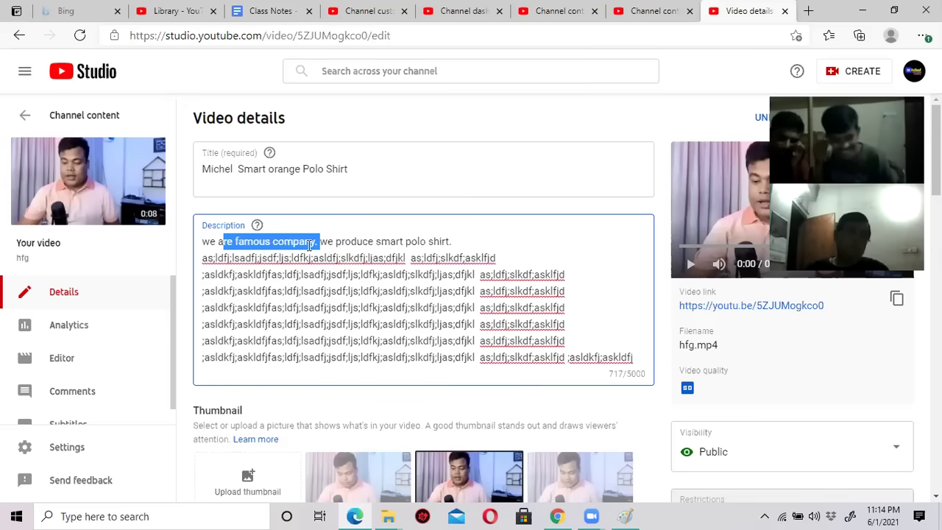
pyautogui.click(325, 307)
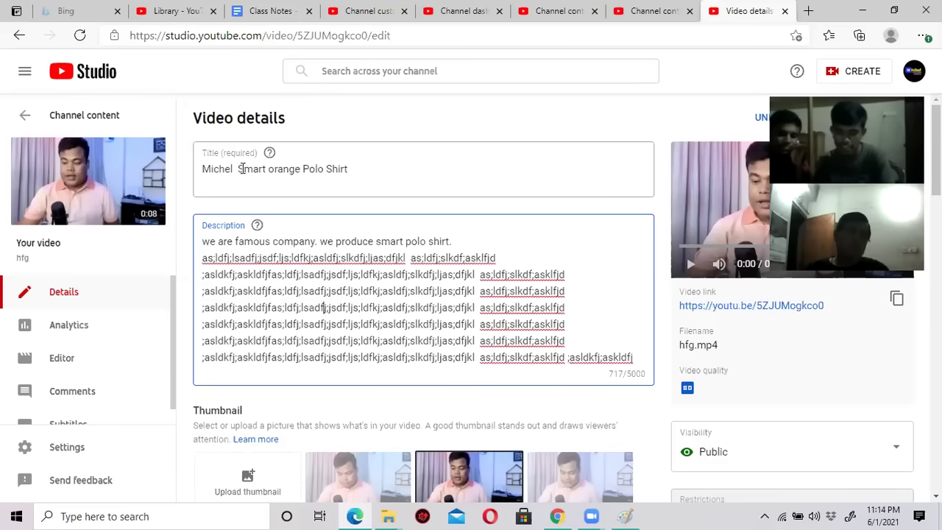
pyautogui.moveTo(240, 169); pyautogui.dragTo(346, 171)
pyautogui.moveTo(273, 243); pyautogui.dragTo(373, 245)
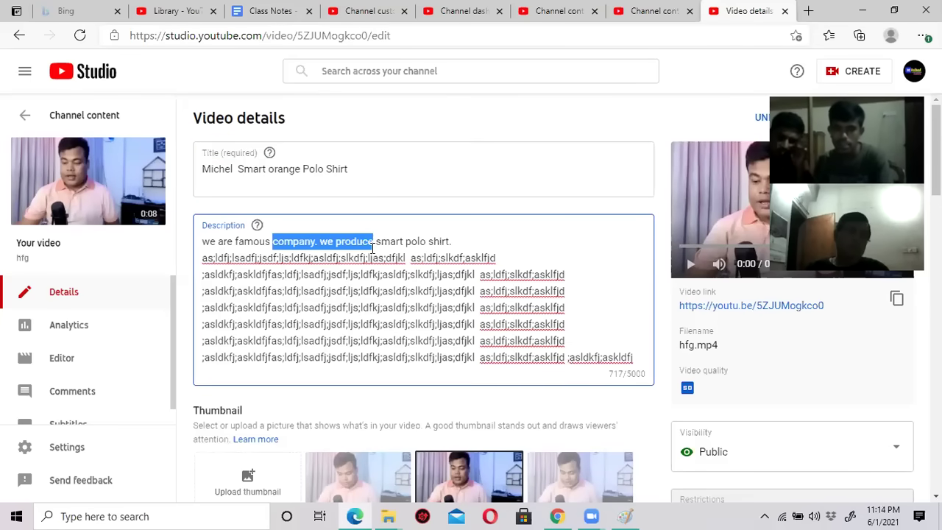
pyautogui.scroll(-9, 360, 310)
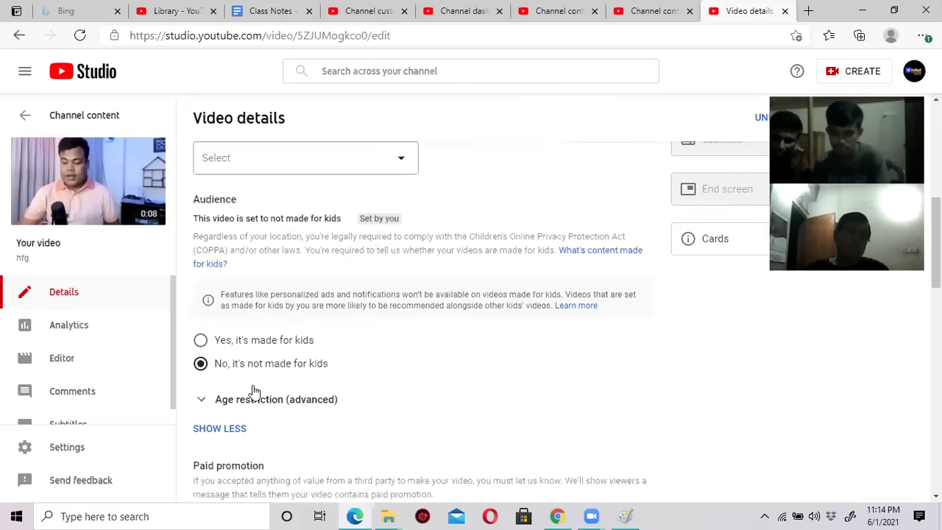
pyautogui.scroll(-2, 252, 384)
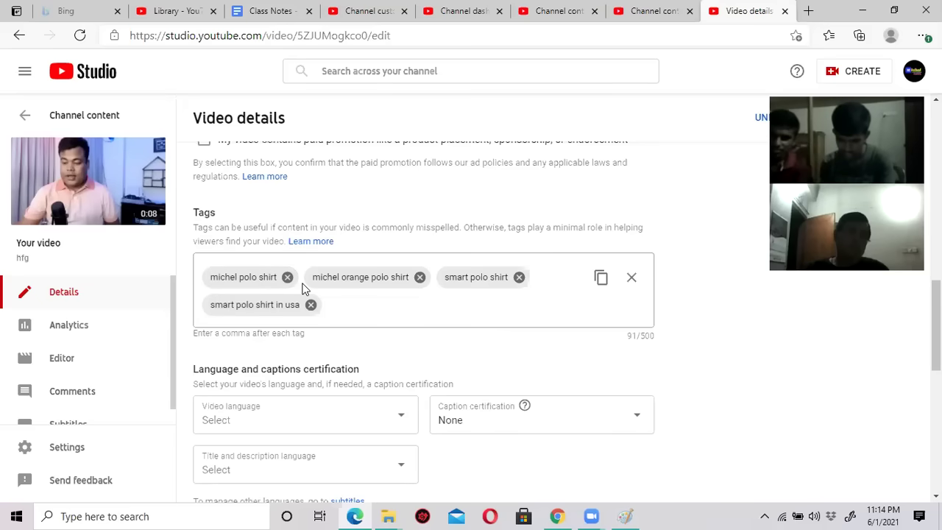
pyautogui.scroll(3, 302, 287)
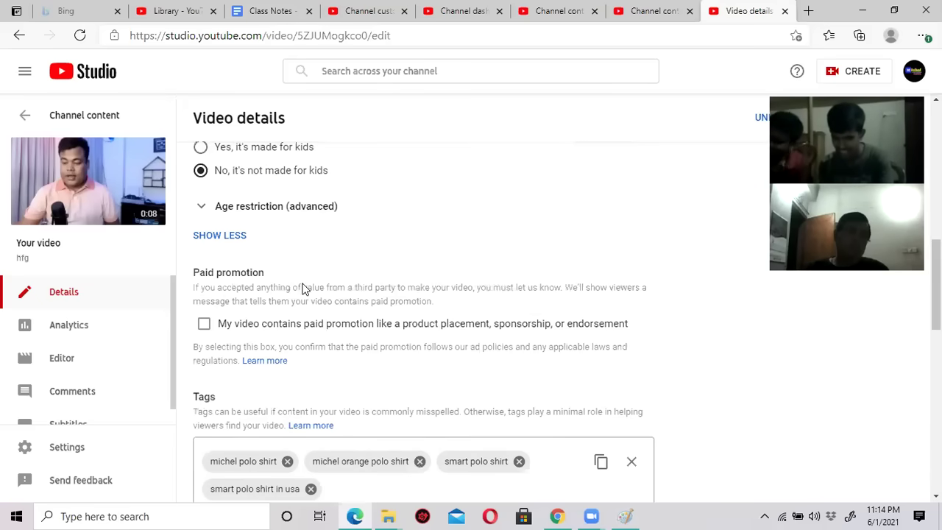
pyautogui.scroll(10, 407, 233)
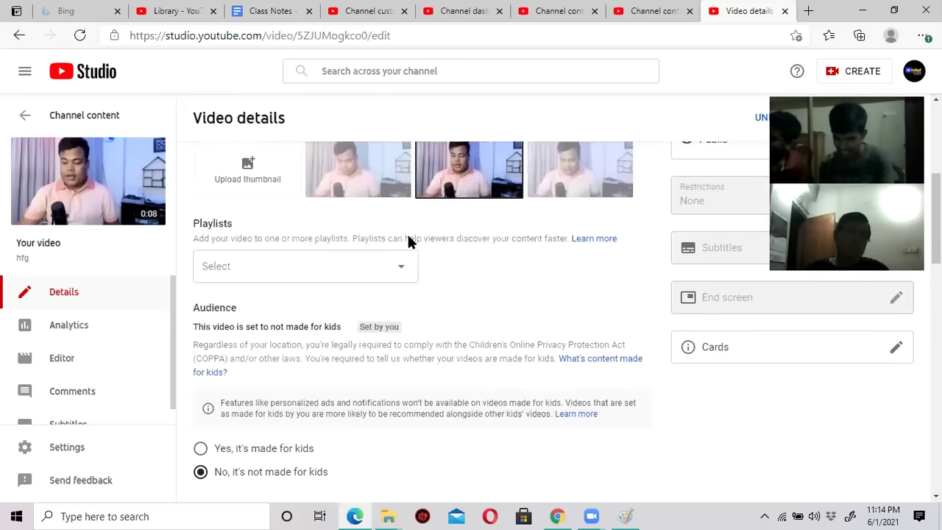
pyautogui.scroll(-6, 445, 383)
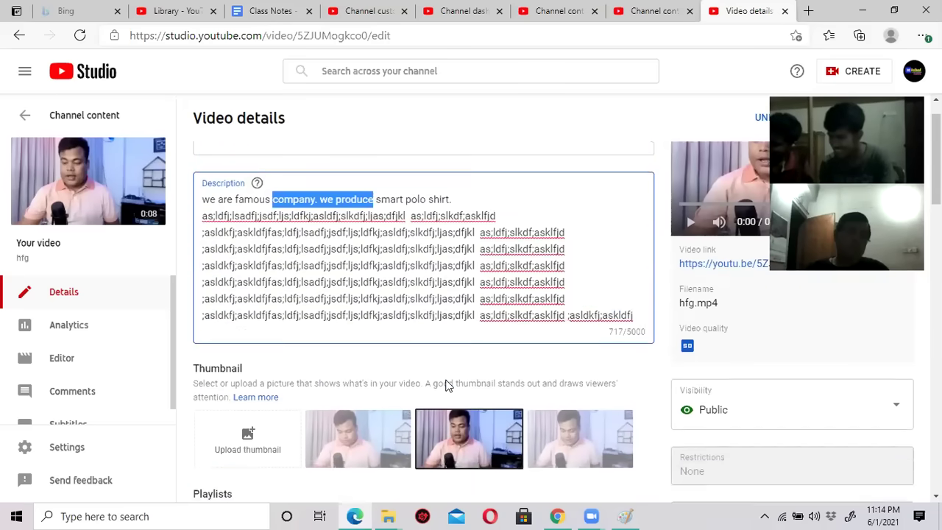
pyautogui.scroll(2, 220, 250)
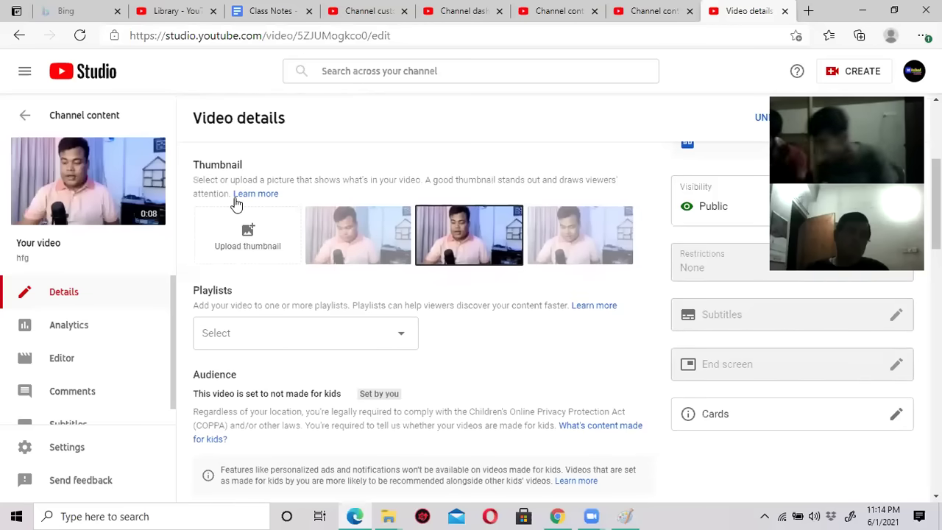
pyautogui.scroll(-6, 492, 357)
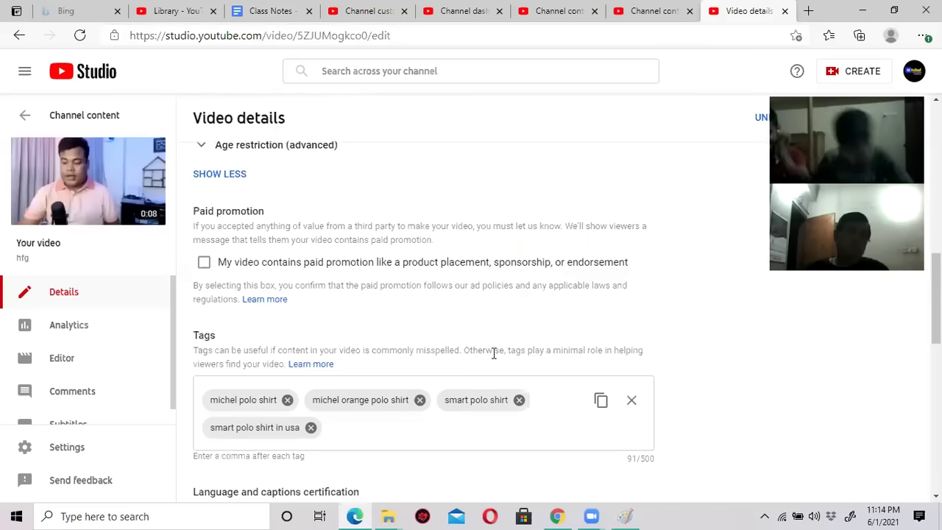
# Cycle through the browser tabs to reach the hfg video's Video details page.
pyautogui.click(274, 13)
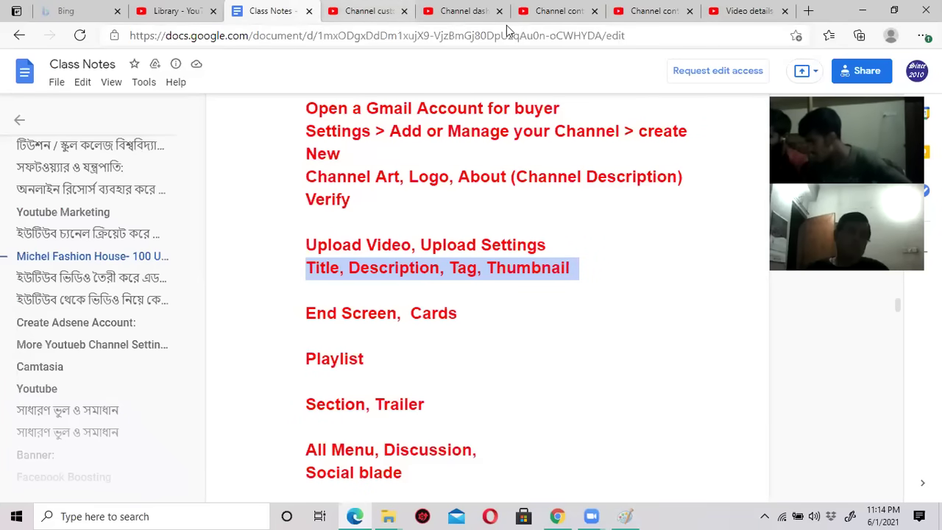
pyautogui.click(672, 12)
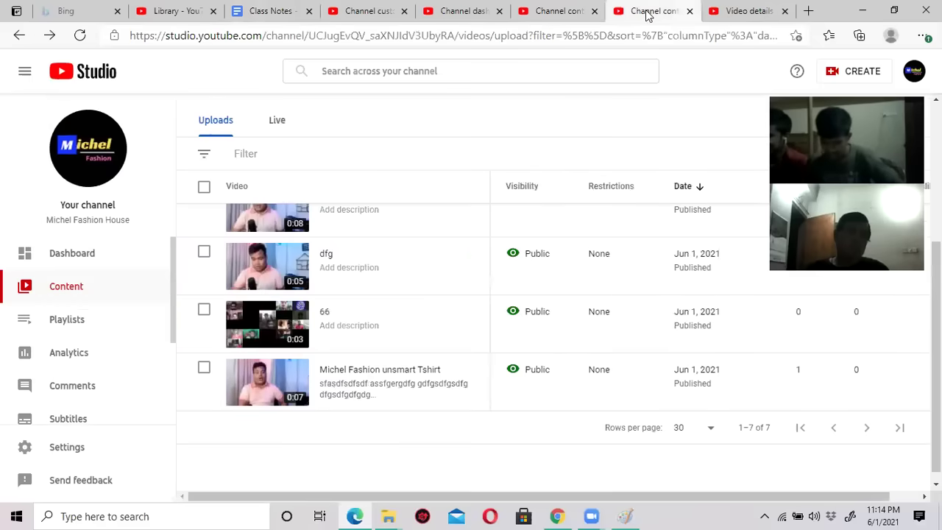
pyautogui.click(582, 14)
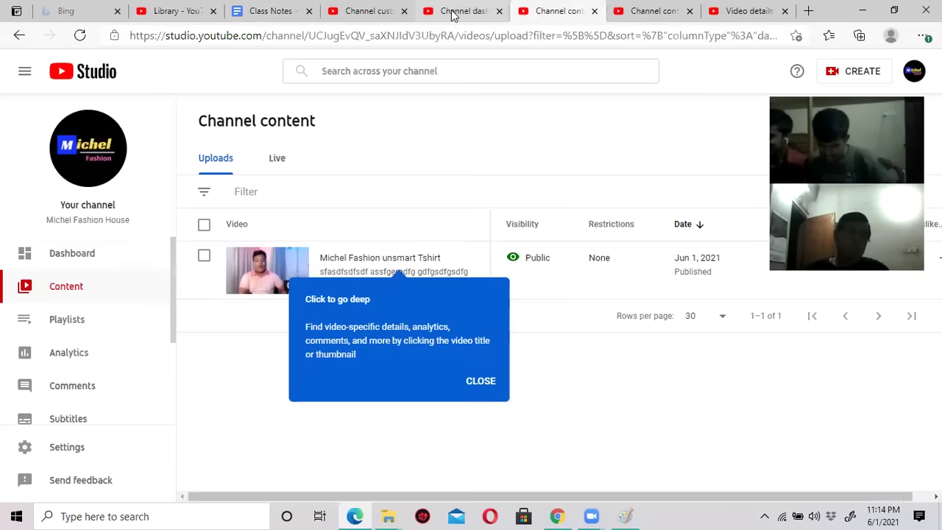
pyautogui.click(452, 13)
pyautogui.click(346, 12)
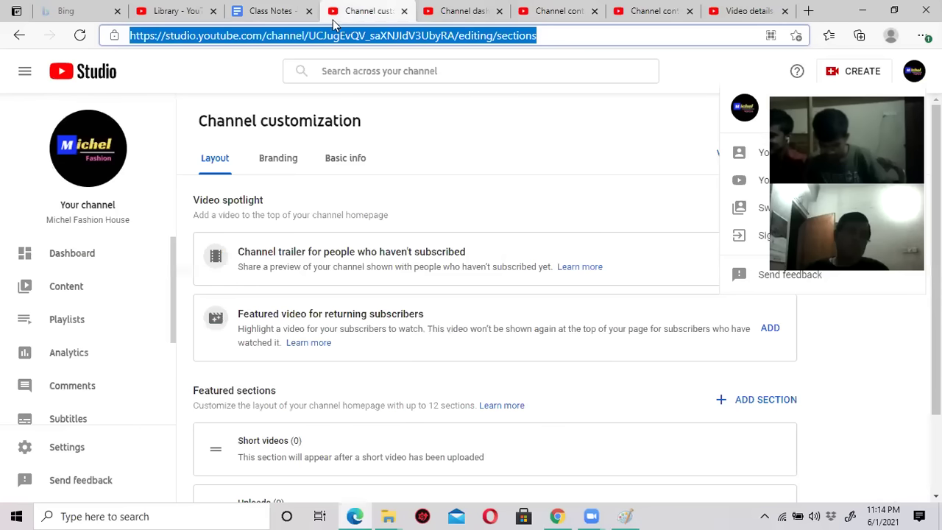
pyautogui.click(457, 11)
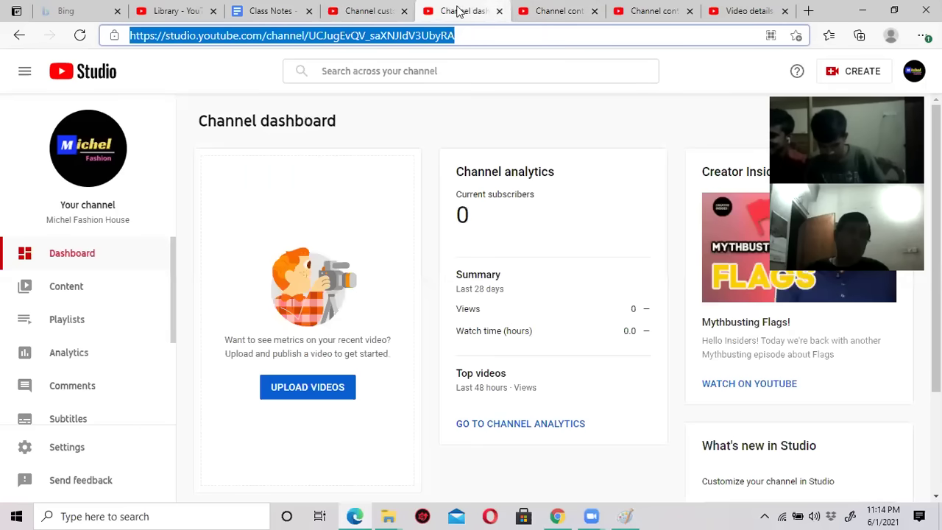
pyautogui.click(546, 13)
pyautogui.click(635, 14)
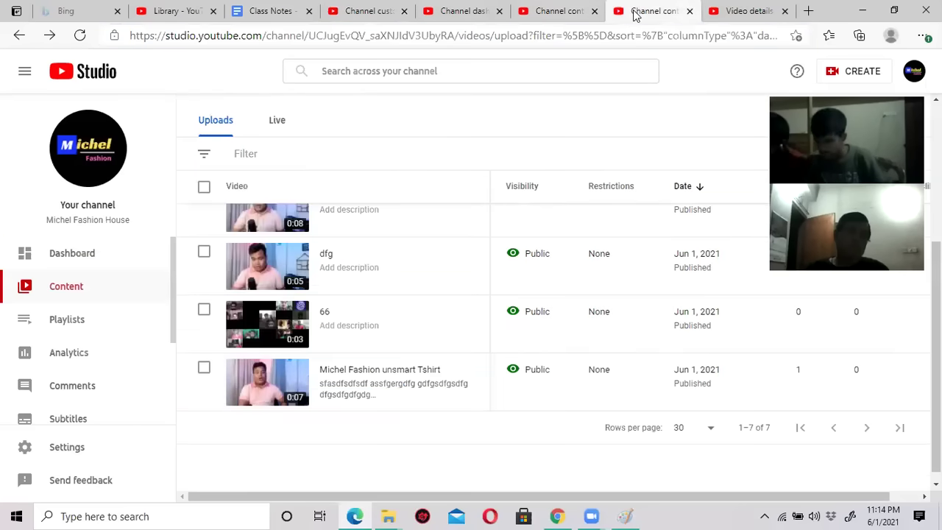
pyautogui.click(737, 13)
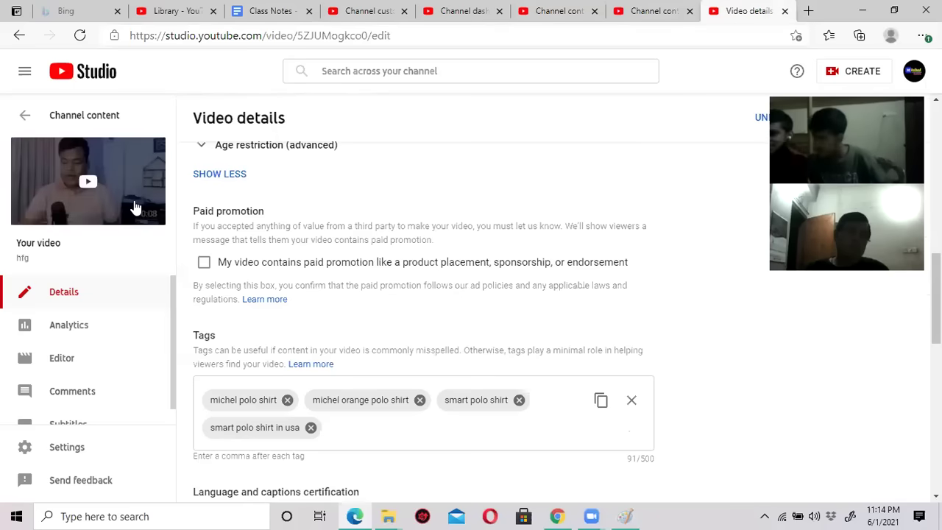
# Look over the Thumbnail section, then start a new blank browser tab.
pyautogui.moveTo(78, 206)
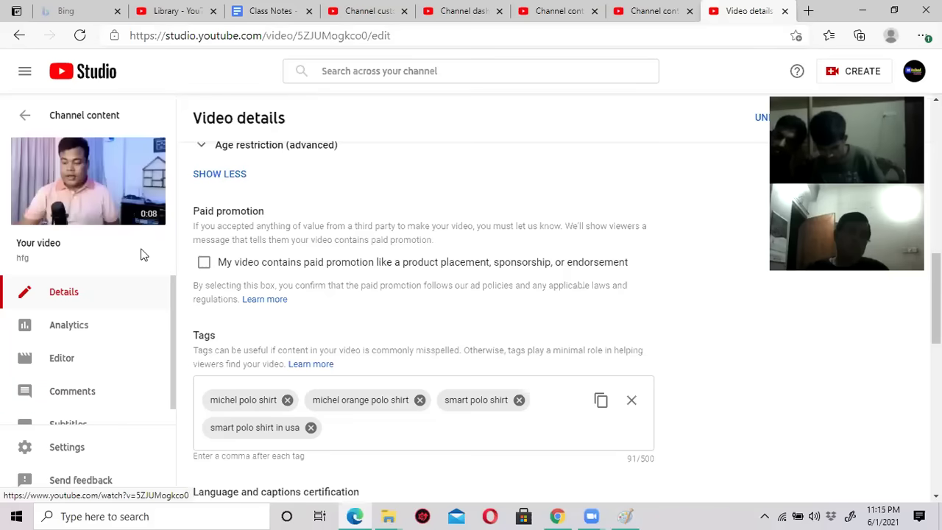
pyautogui.moveTo(117, 193)
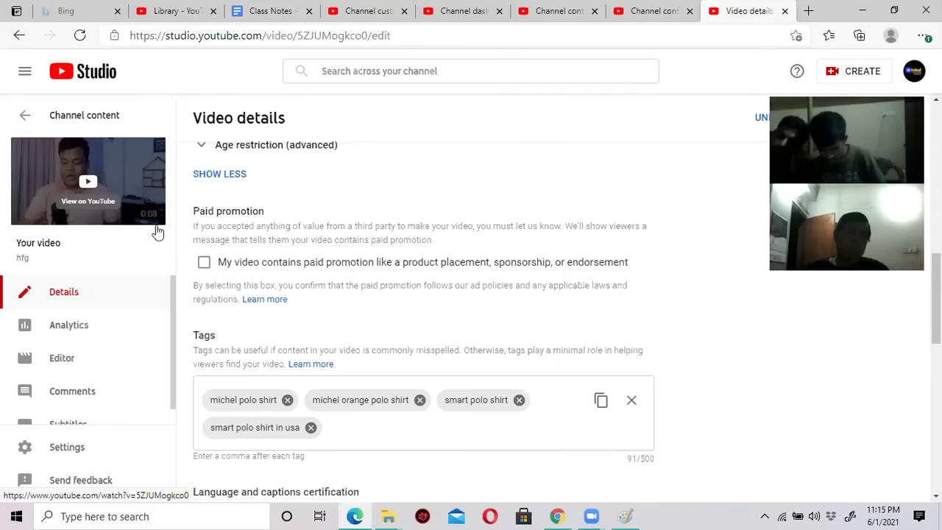
pyautogui.scroll(9, 262, 271)
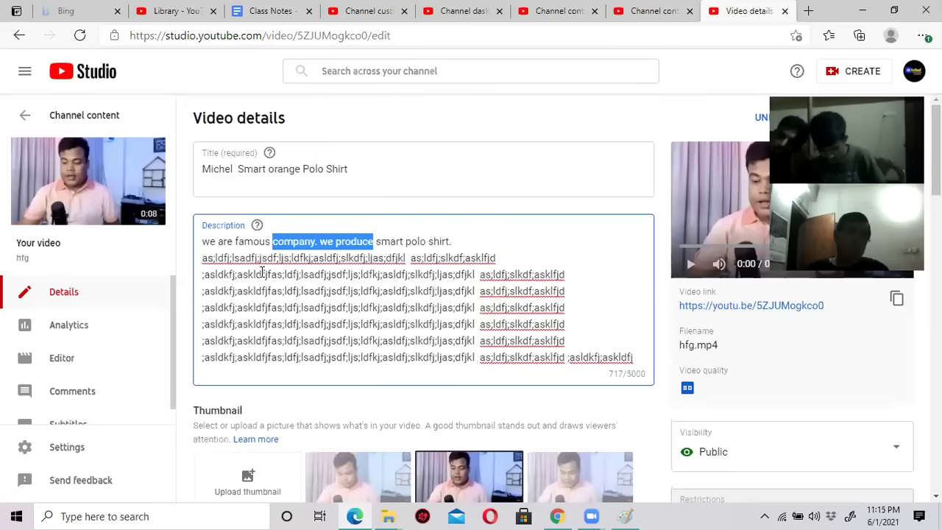
pyautogui.scroll(-2, 261, 272)
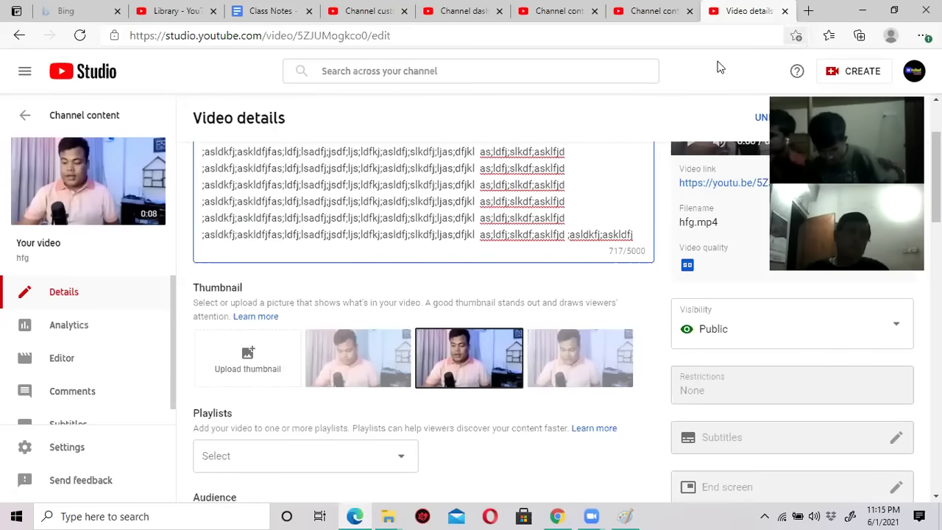
pyautogui.click(808, 10)
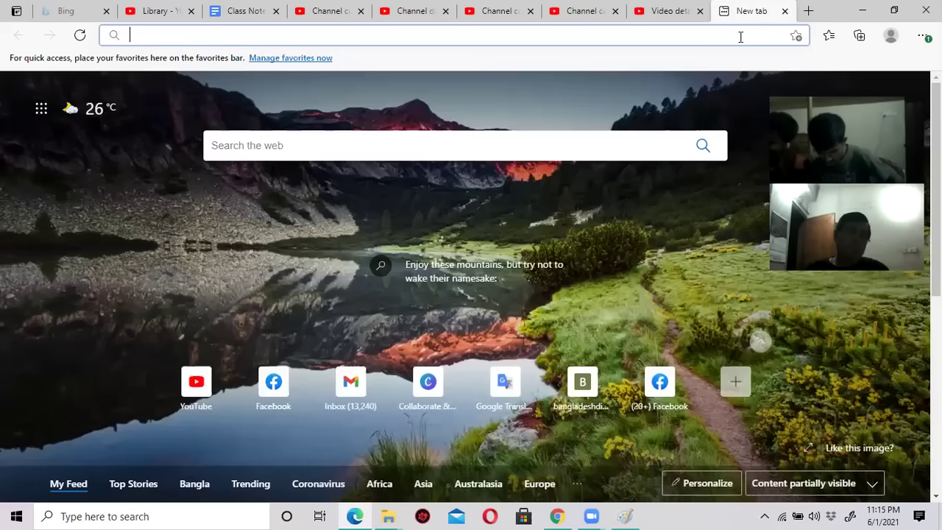
# Load youtube.com in the new tab.
pyautogui.click(740, 36)
pyautogui.write('you')
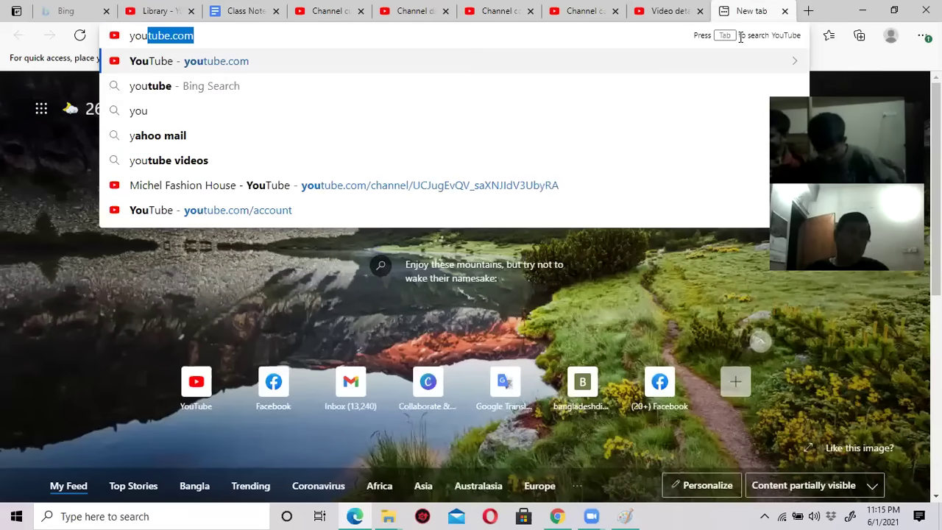
pyautogui.press('Return')
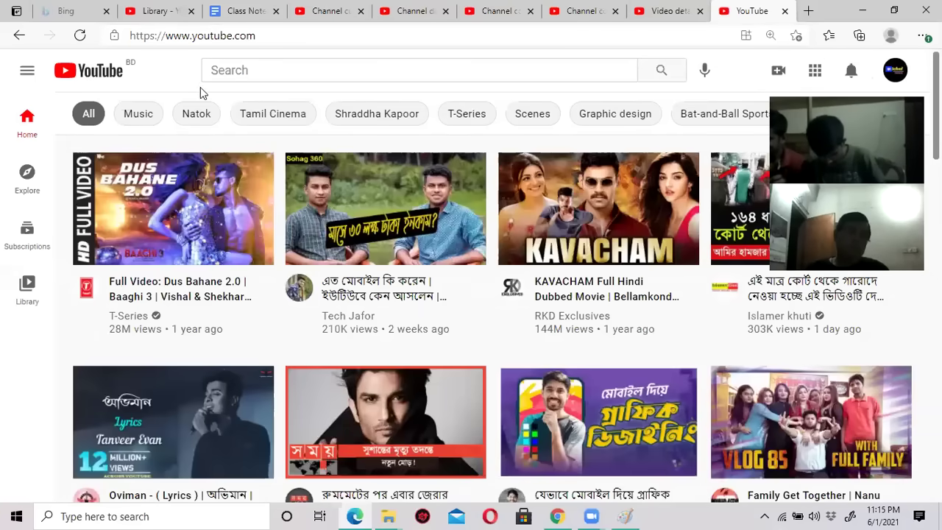
# Play the hfg video from Your channel, pause it at 0:03 and show it full screen.
pyautogui.click(894, 71)
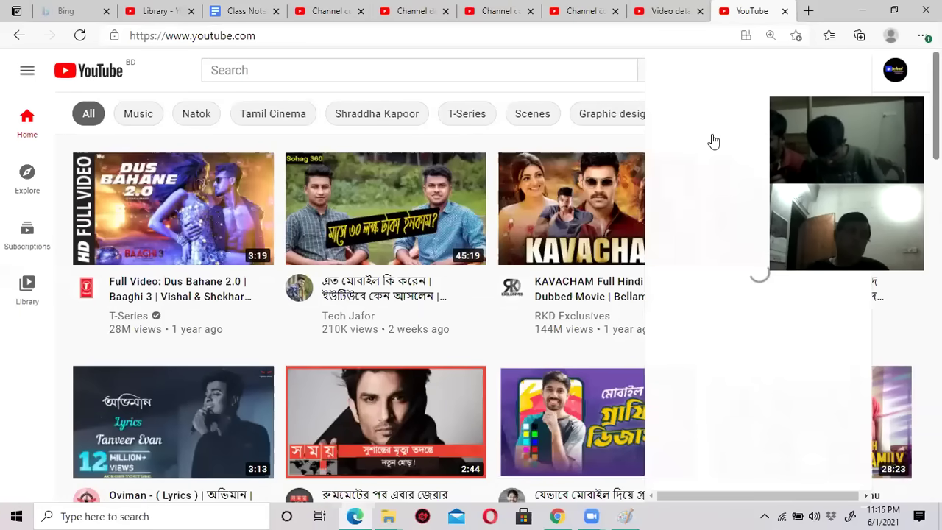
pyautogui.click(713, 141)
pyautogui.scroll(-2, 184, 335)
pyautogui.click(181, 324)
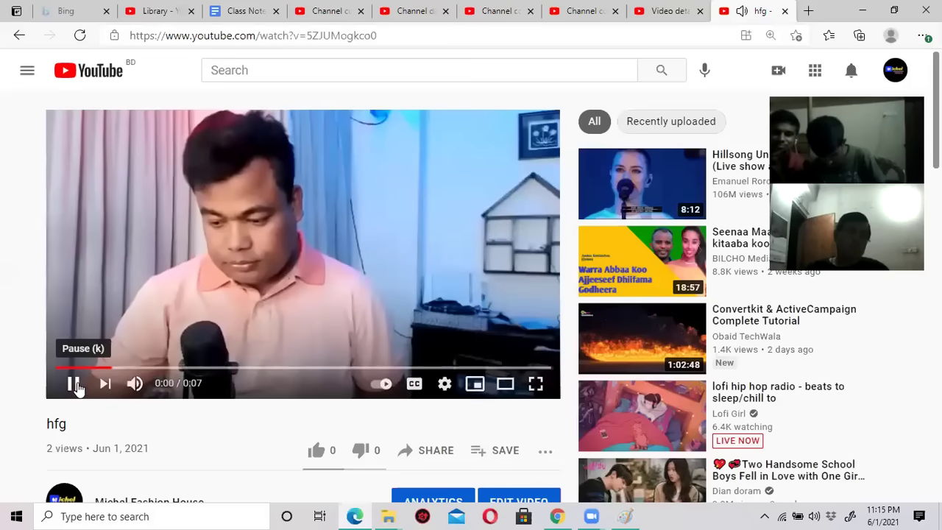
pyautogui.click(346, 274)
pyautogui.click(536, 384)
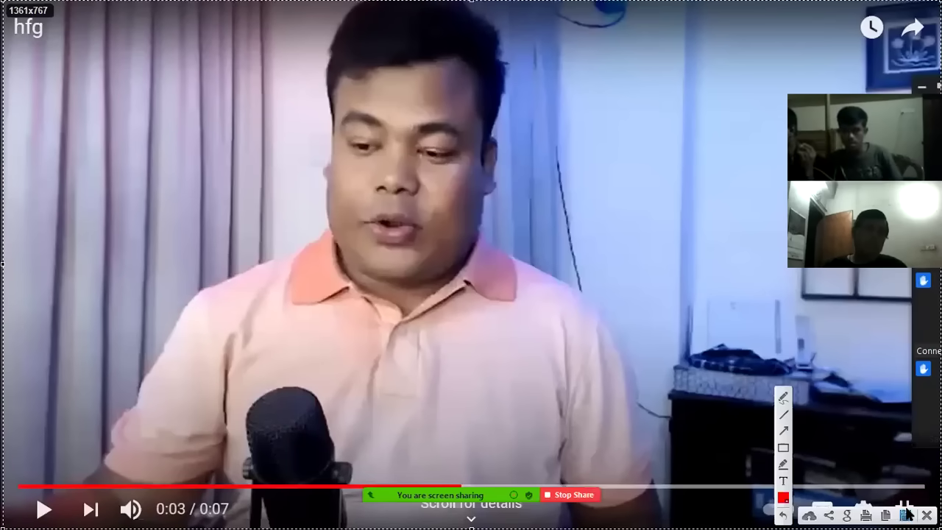
# Save the captured frame as Screenshot_1093 in Downloads and leave full screen.
pyautogui.click(905, 514)
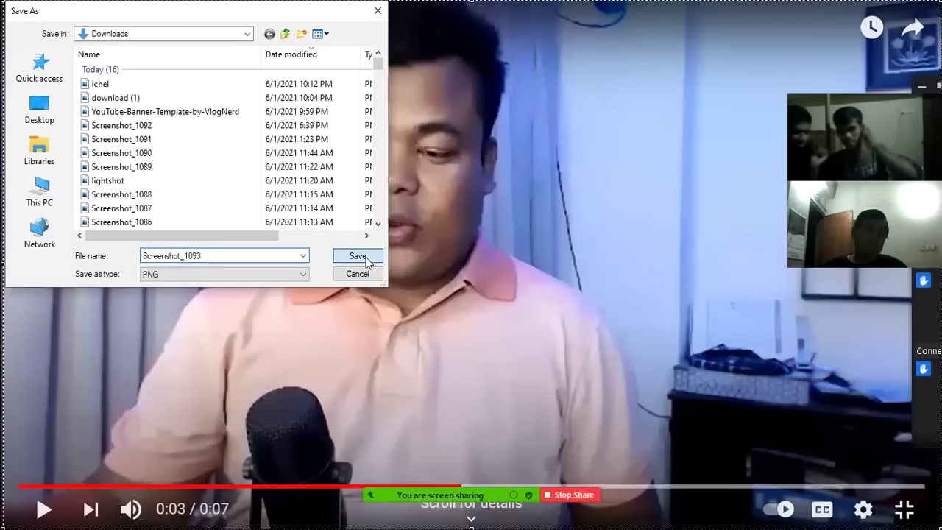
pyautogui.click(358, 256)
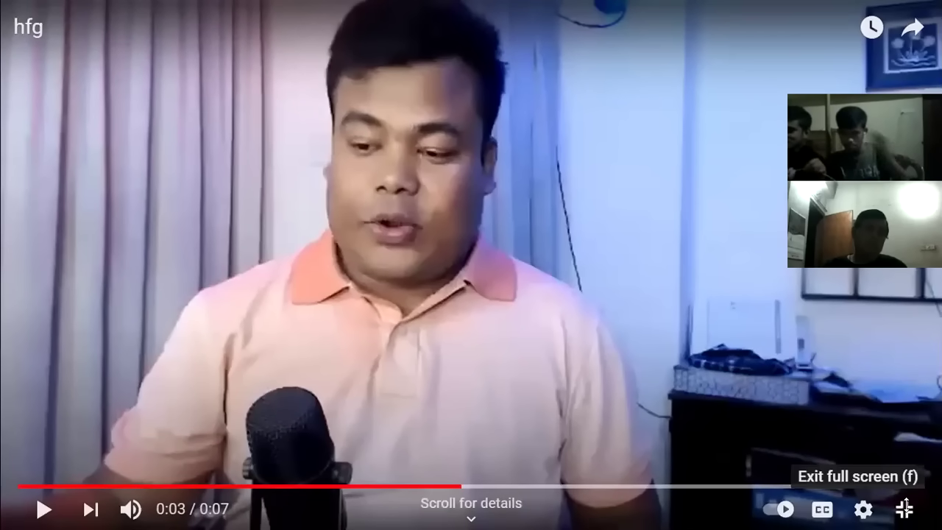
pyautogui.click(905, 508)
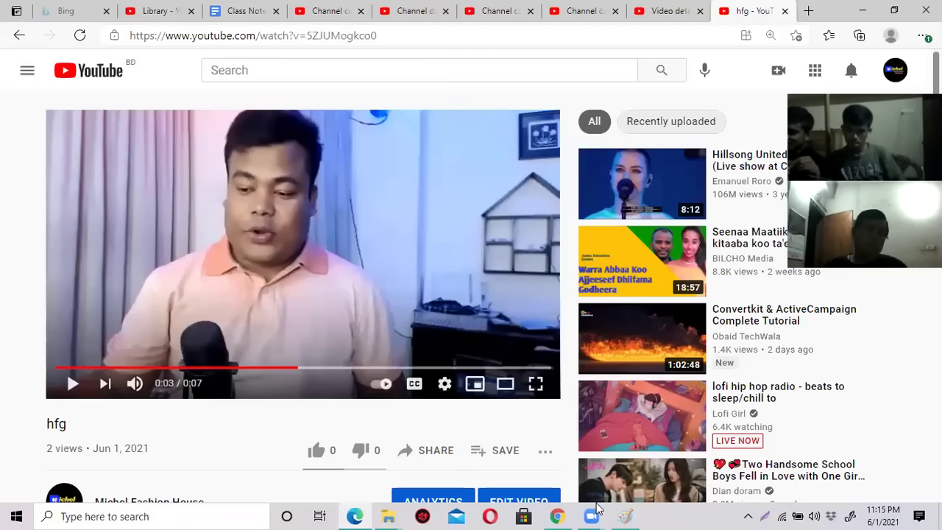
# Open Screenshot_1093 from the Downloads folder in Paint via Edit.
pyautogui.click(862, 12)
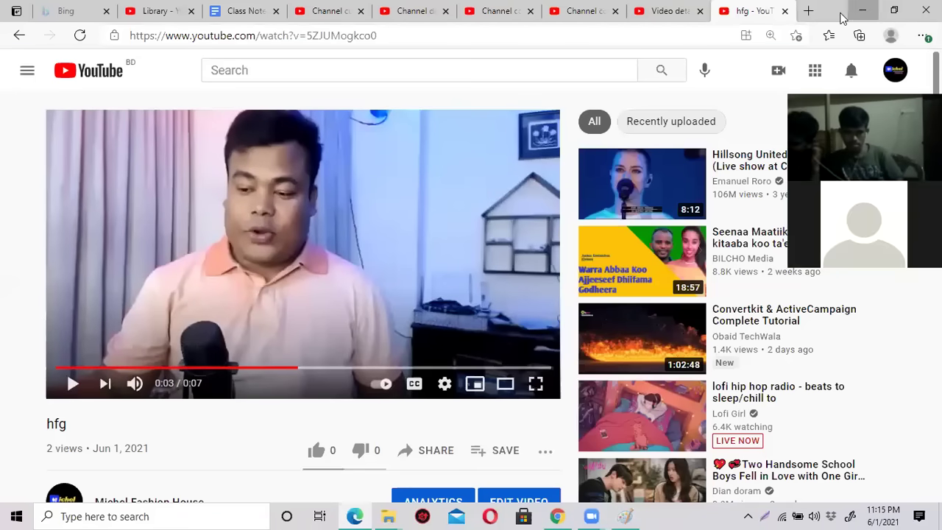
pyautogui.doubleClick(39, 97)
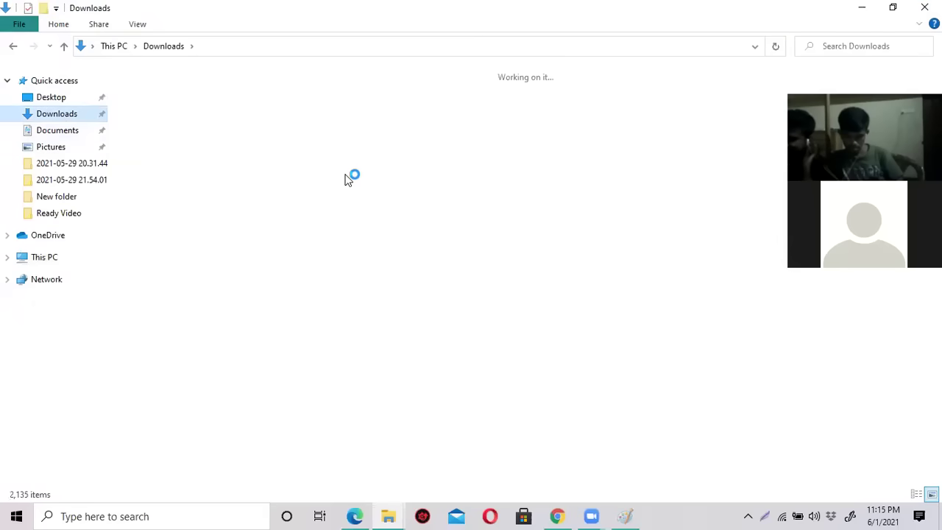
pyautogui.click(167, 143)
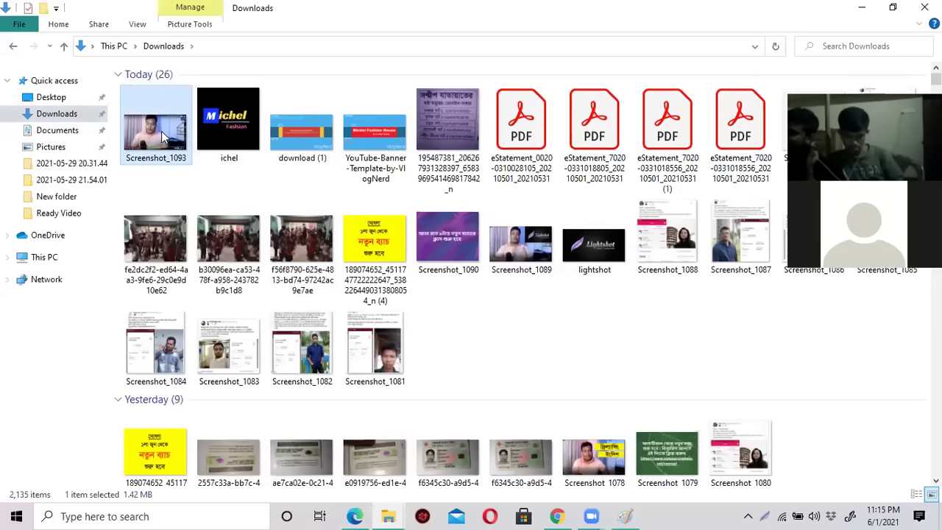
pyautogui.rightClick(160, 132)
pyautogui.click(190, 103)
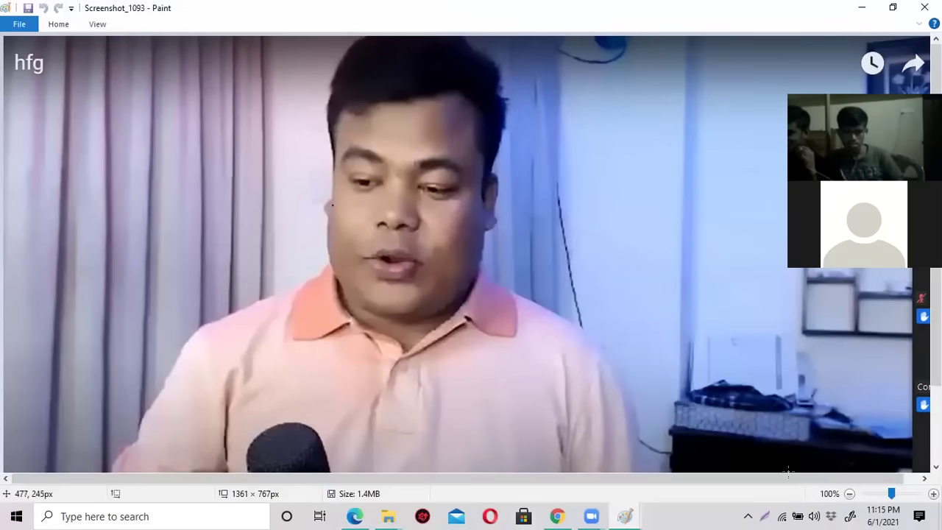
# Zoom out and blank an upper-right rectangle of the image to white.
pyautogui.click(847, 494)
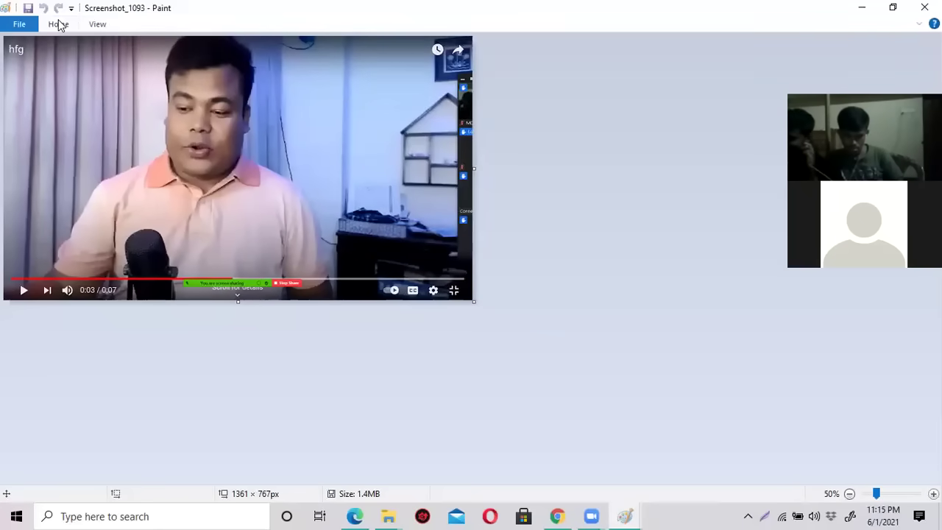
pyautogui.click(59, 24)
pyautogui.click(288, 122)
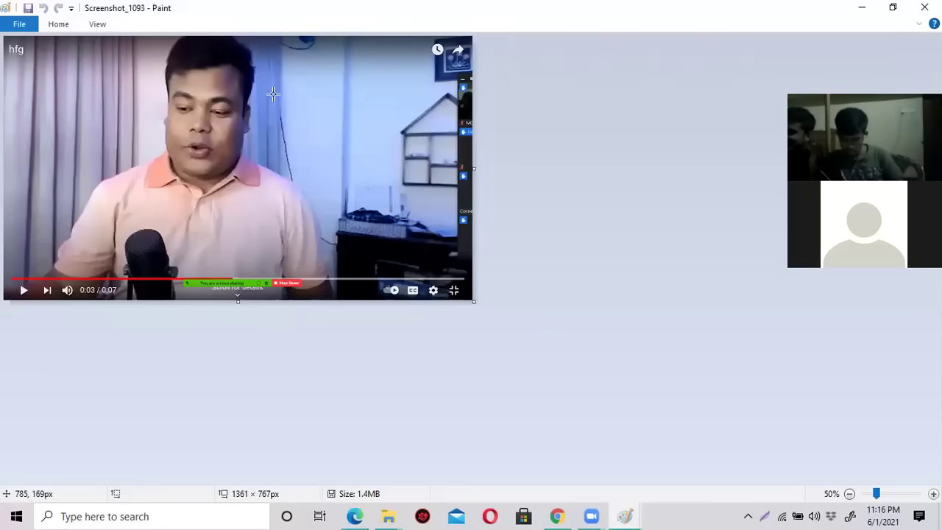
pyautogui.moveTo(289, 80)
pyautogui.mouseDown()
pyautogui.moveTo(306, 123)
pyautogui.moveTo(441, 111)
pyautogui.moveTo(451, 119)
pyautogui.mouseUp()
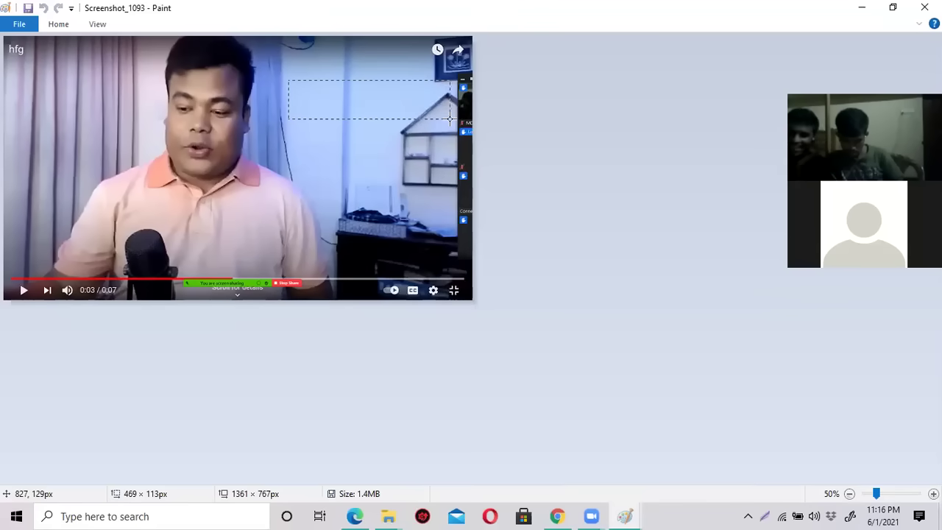
pyautogui.press('Delete')
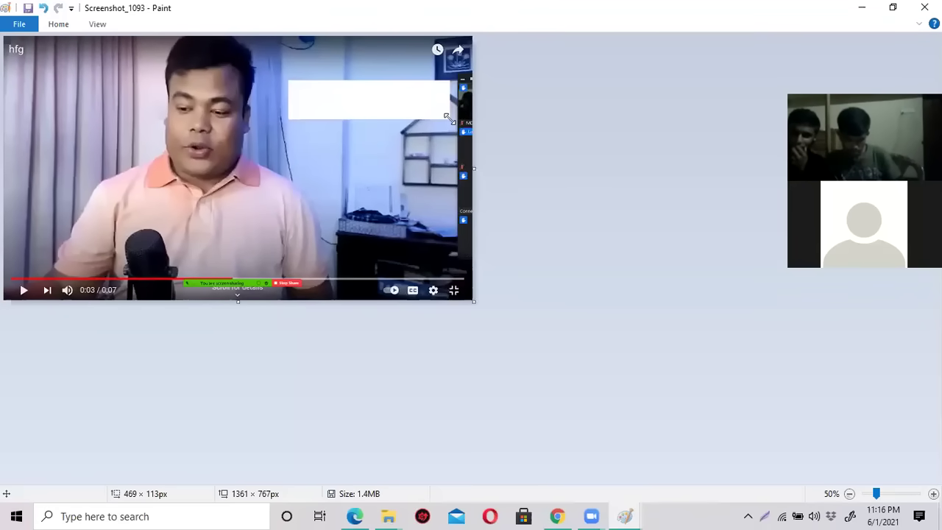
# Blank two more rectangles below the first white box.
pyautogui.moveTo(270, 131); pyautogui.dragTo(421, 186)
pyautogui.moveTo(319, 129); pyautogui.dragTo(401, 210)
pyautogui.click(402, 210)
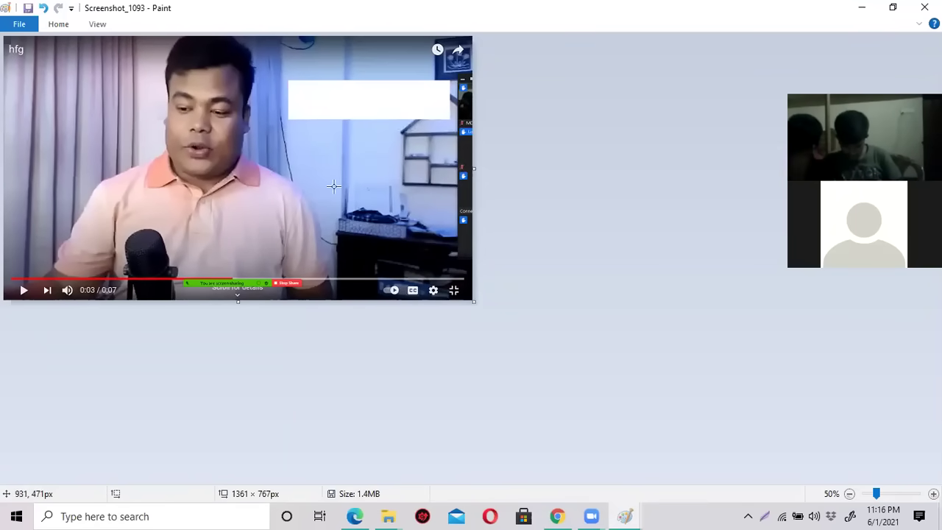
pyautogui.moveTo(324, 133); pyautogui.dragTo(452, 177)
pyautogui.press('Delete')
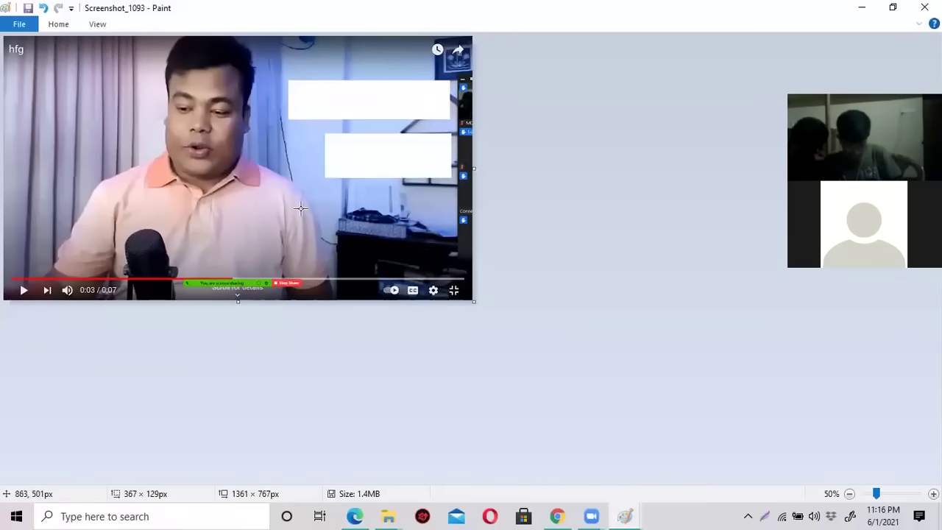
pyautogui.moveTo(304, 193); pyautogui.dragTo(447, 234)
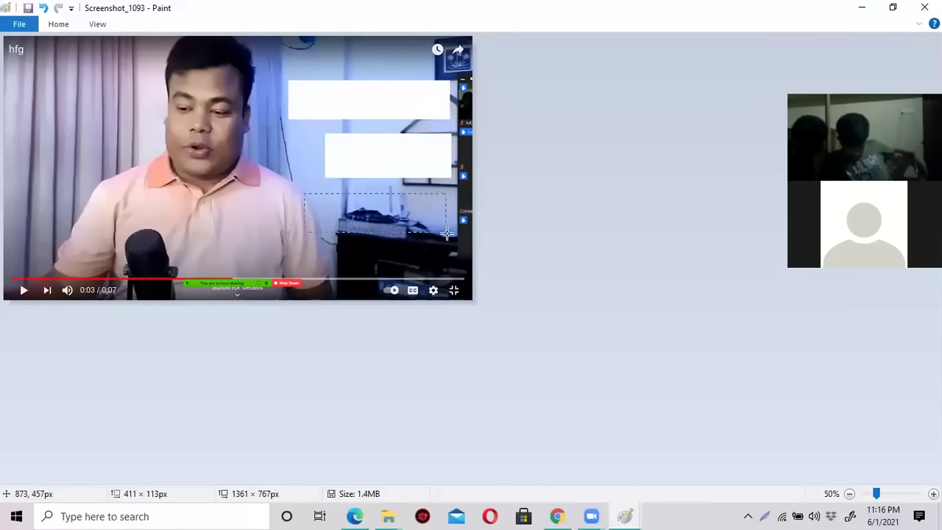
pyautogui.press('Delete')
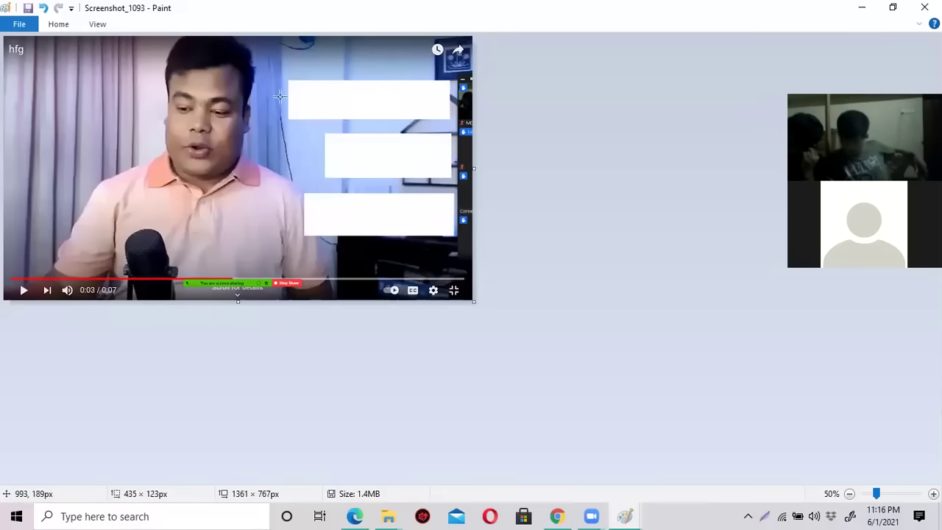
pyautogui.click(59, 28)
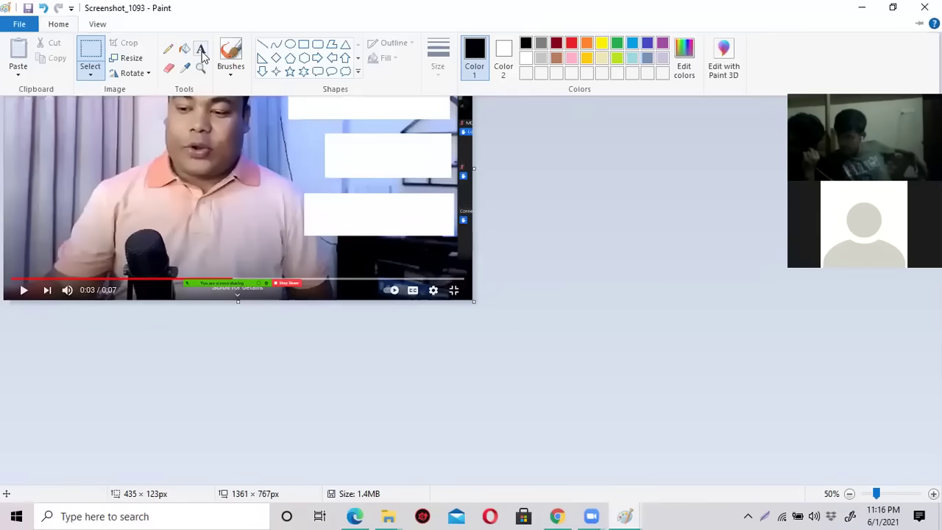
# Fill the top, middle and bottom white boxes with yellow.
pyautogui.click(64, 28)
pyautogui.click(64, 28)
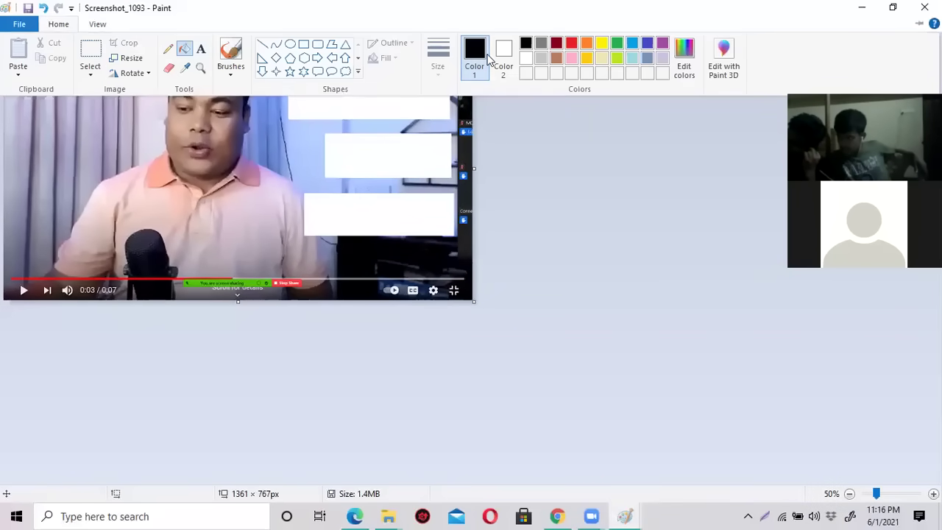
pyautogui.click(602, 43)
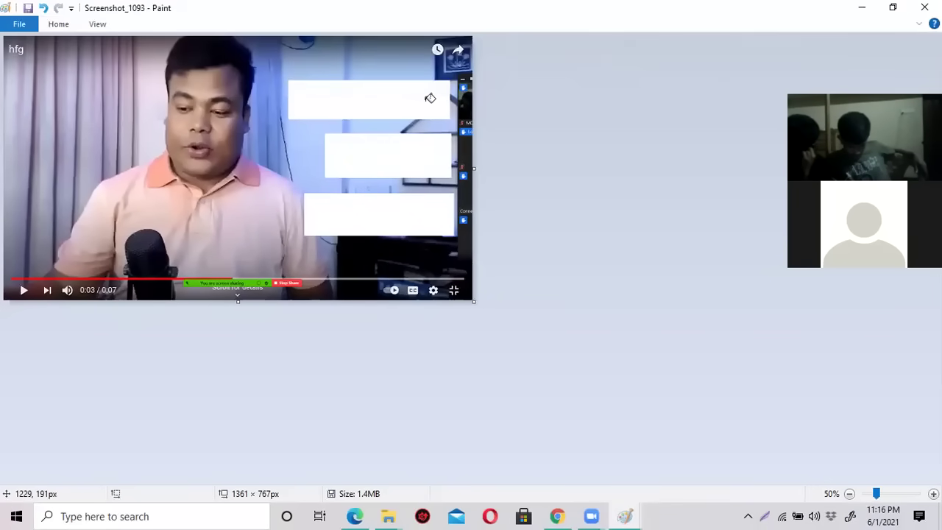
pyautogui.click(427, 98)
pyautogui.click(417, 152)
pyautogui.click(417, 225)
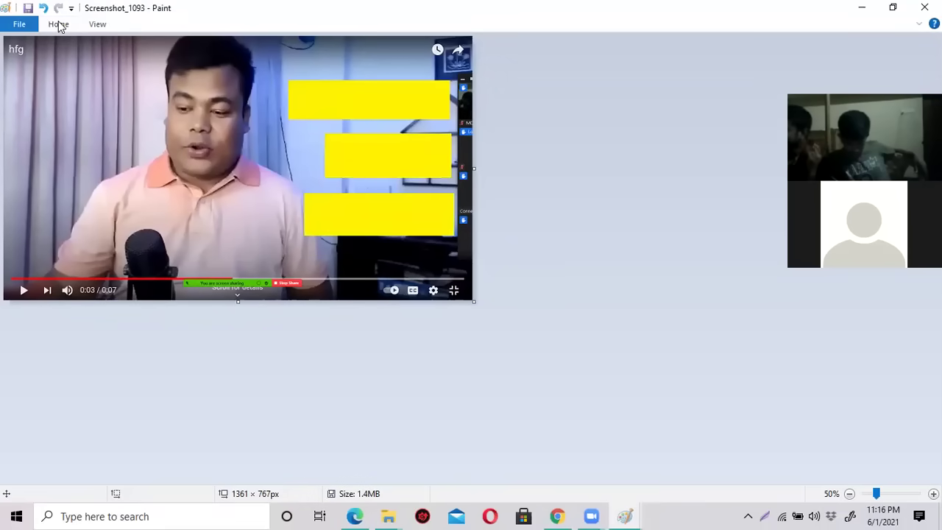
# Start a text box over the top yellow box with the Text tool.
pyautogui.click(59, 25)
pyautogui.click(202, 50)
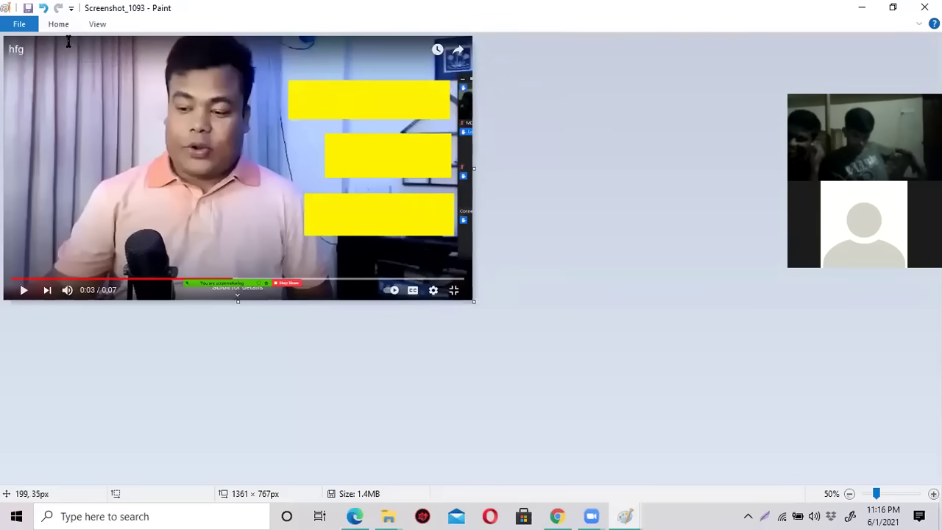
pyautogui.click(59, 25)
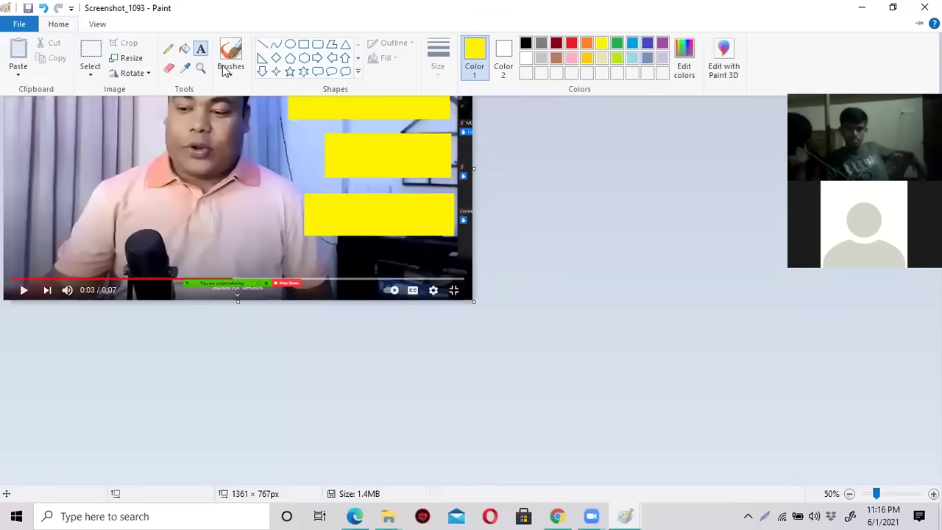
pyautogui.click(309, 105)
pyautogui.click(300, 101)
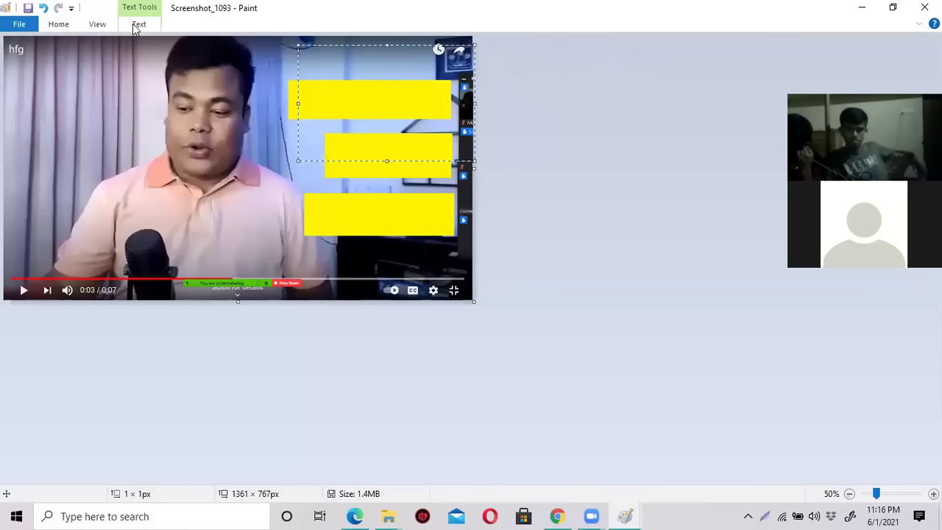
# Move the text box onto the top yellow box and erase the stray characters typed in it.
pyautogui.click(138, 25)
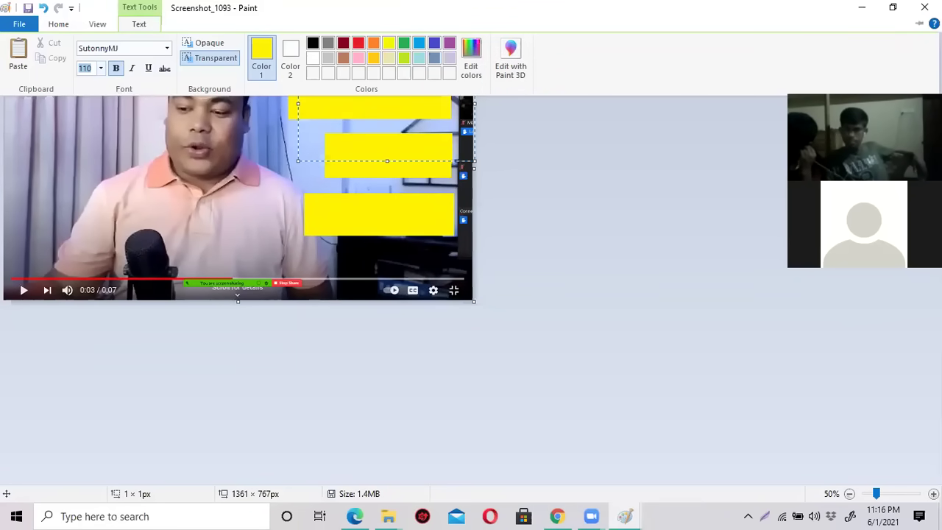
pyautogui.click(329, 107)
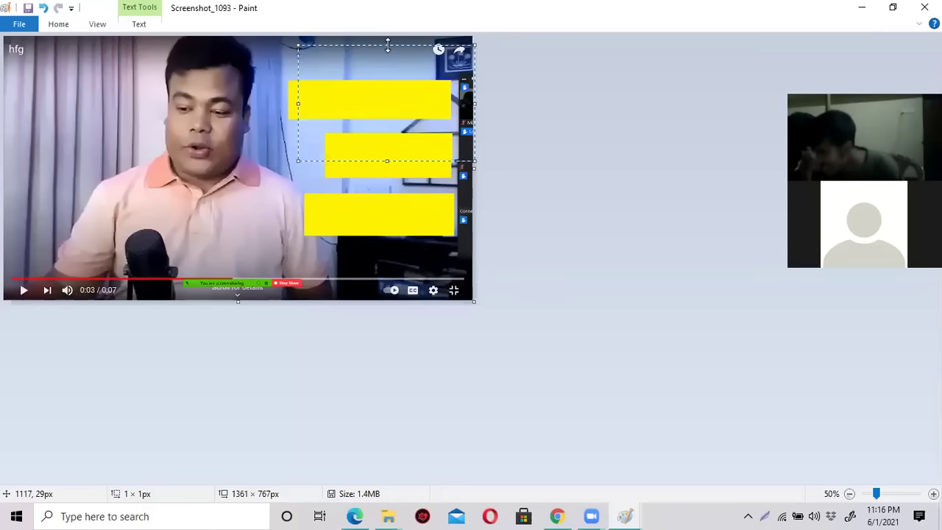
pyautogui.moveTo(388, 46); pyautogui.dragTo(388, 79)
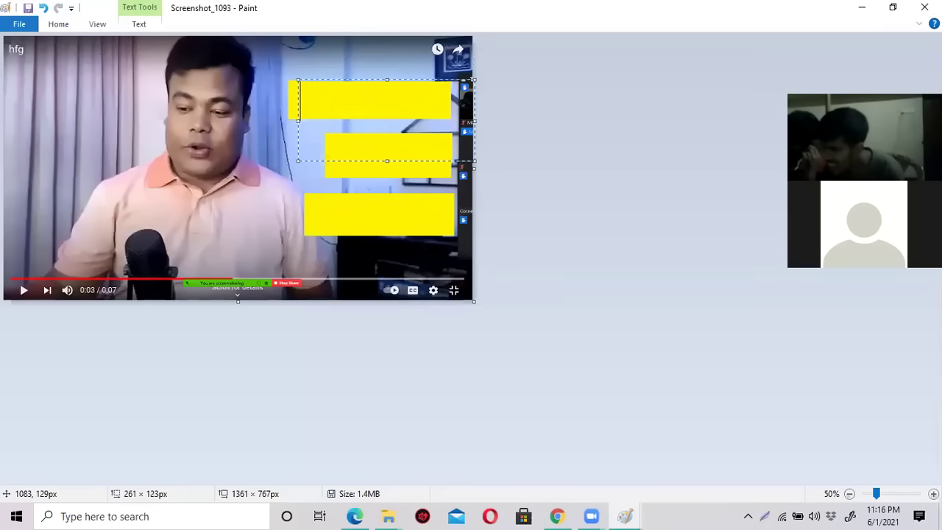
pyautogui.click(138, 24)
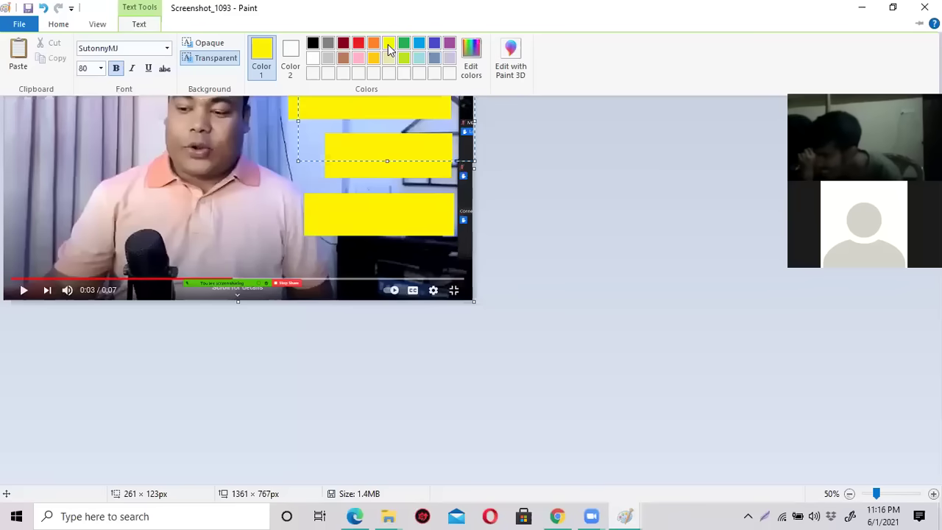
pyautogui.click(341, 98)
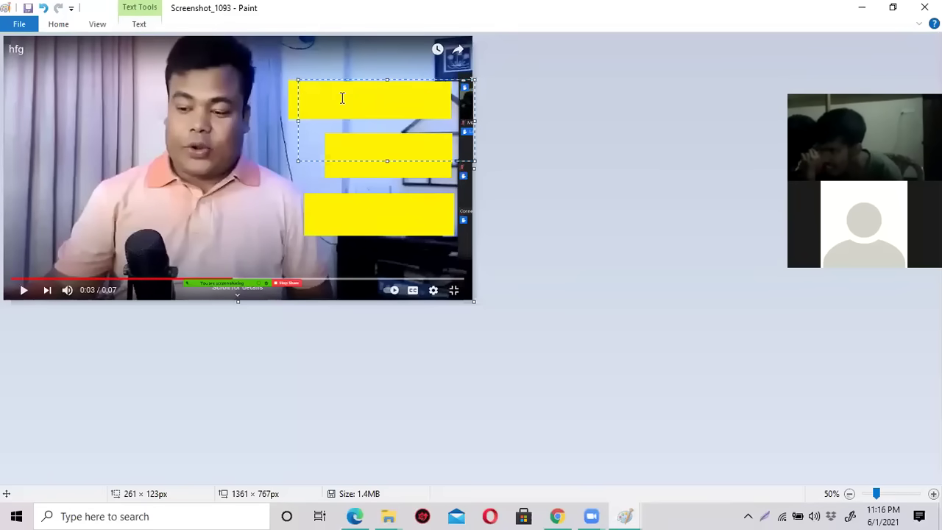
pyautogui.write('হধ')
pyautogui.press('BackSpace')
pyautogui.press('BackSpace')
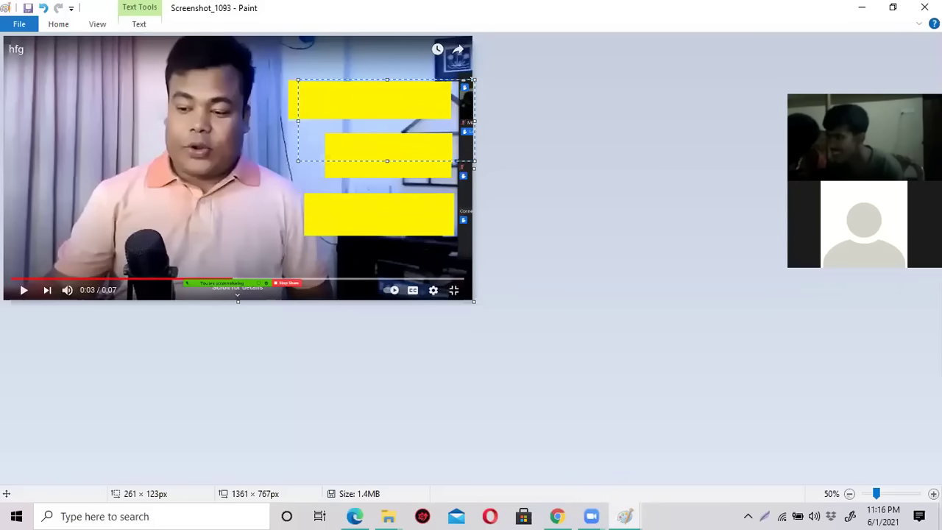
pyautogui.write('ম')
pyautogui.press('BackSpace')
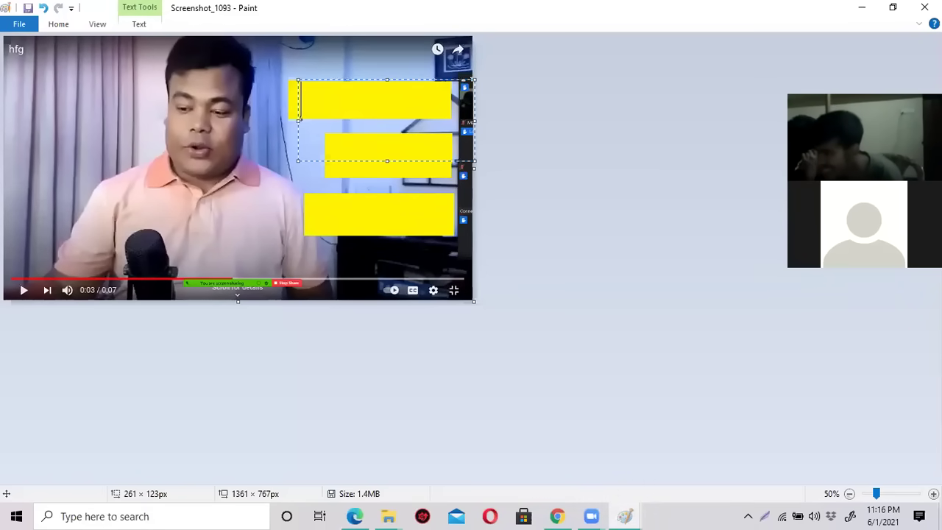
pyautogui.press('BackSpace')
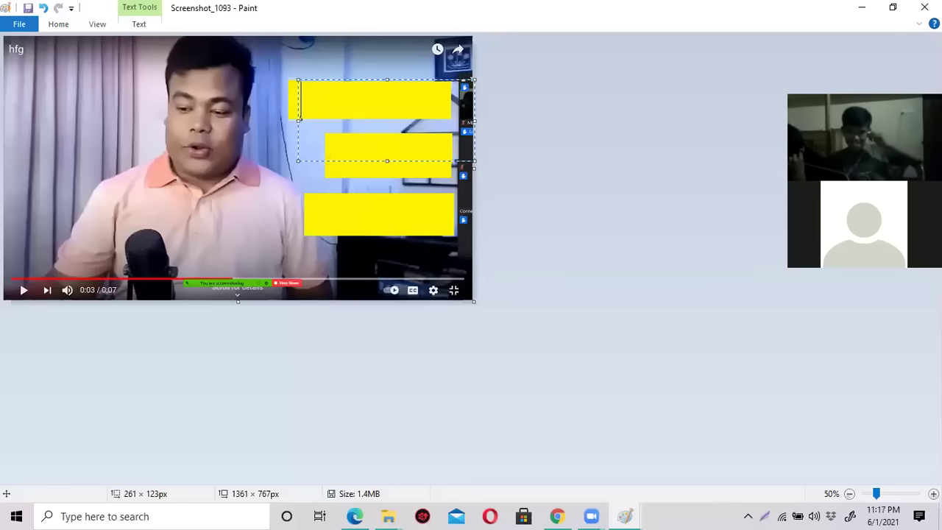
# Set the font to Times New Roman and write 'Smart' centred on the top yellow box.
pyautogui.click(139, 24)
pyautogui.click(133, 46)
pyautogui.write('ব')
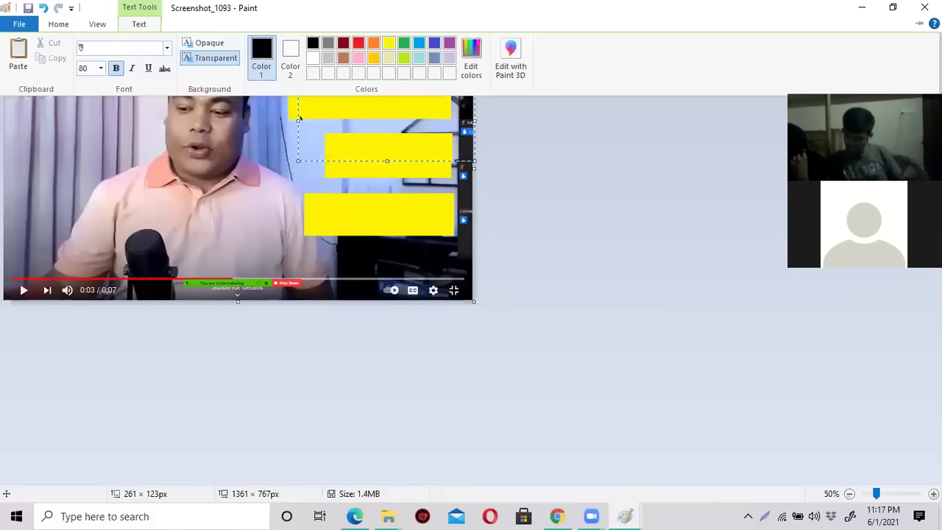
pyautogui.write('Times New Roman')
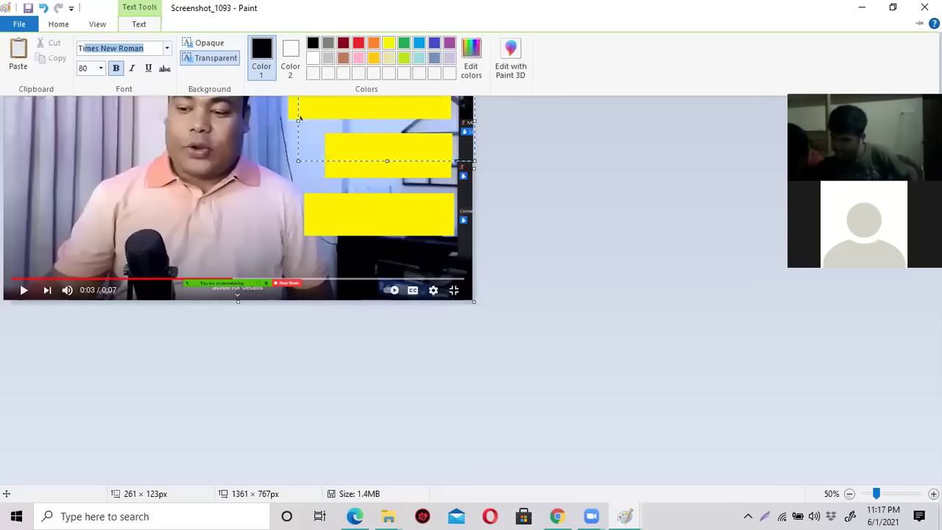
pyautogui.click(299, 118)
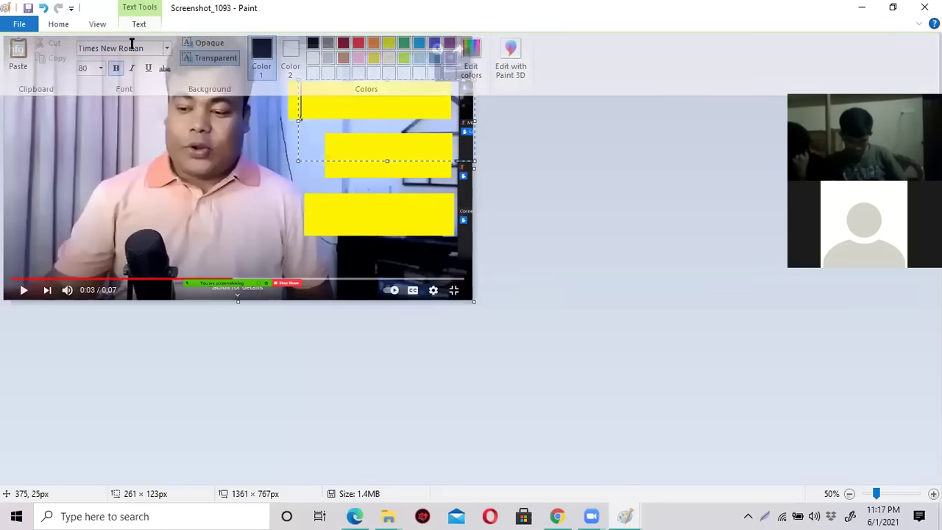
pyautogui.write('S')
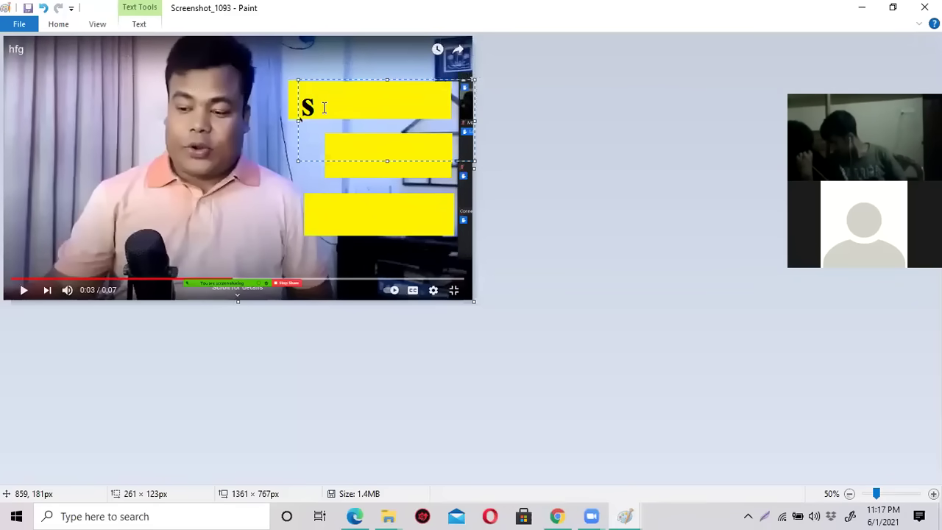
pyautogui.write('Smart')
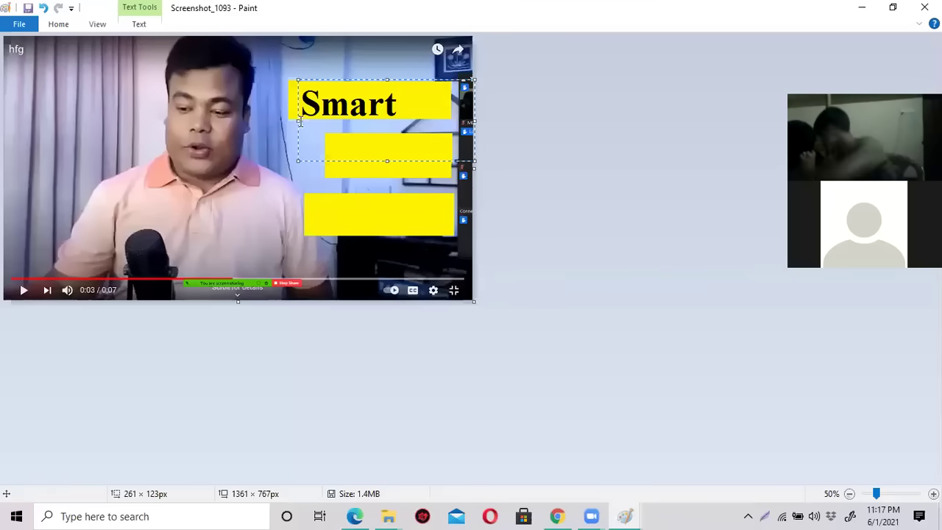
pyautogui.moveTo(299, 120); pyautogui.dragTo(316, 120)
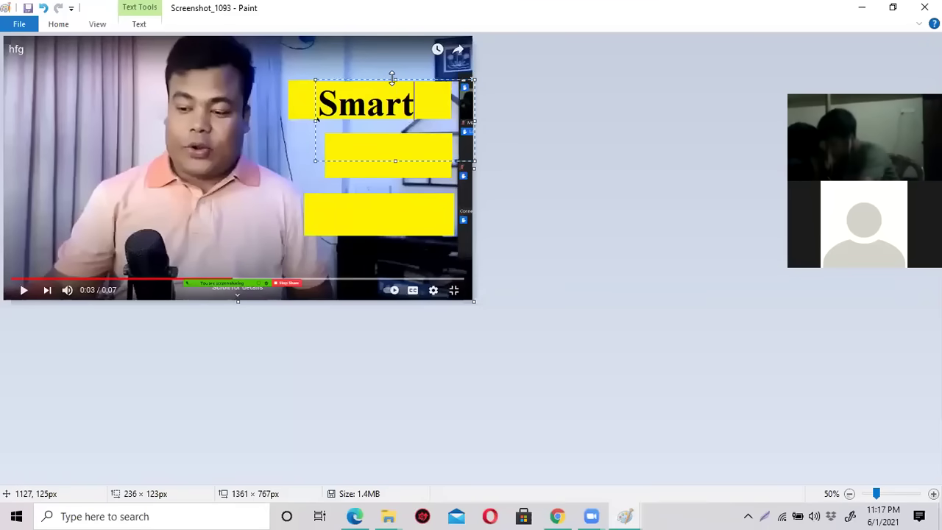
pyautogui.click(346, 171)
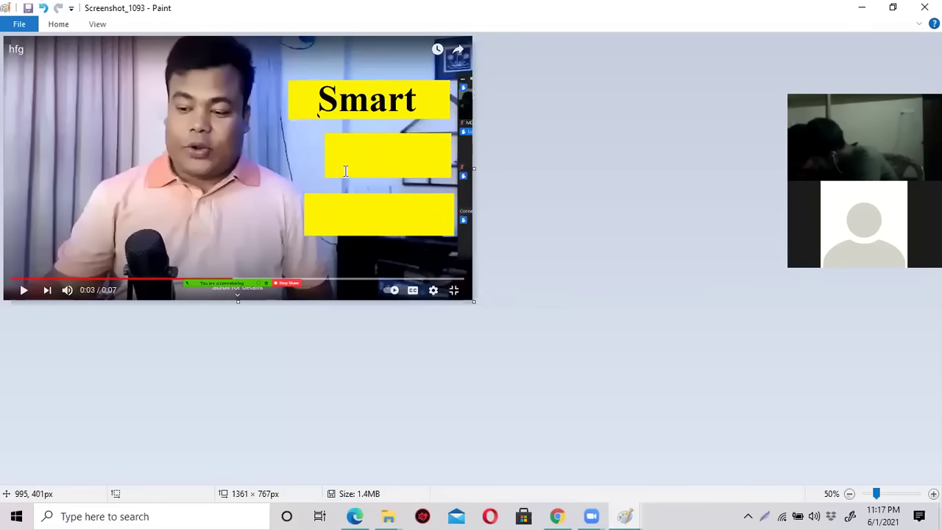
# Write 'Polo' on the middle yellow box and enlarge its font size.
pyautogui.click(337, 161)
pyautogui.moveTo(407, 160); pyautogui.dragTo(402, 138)
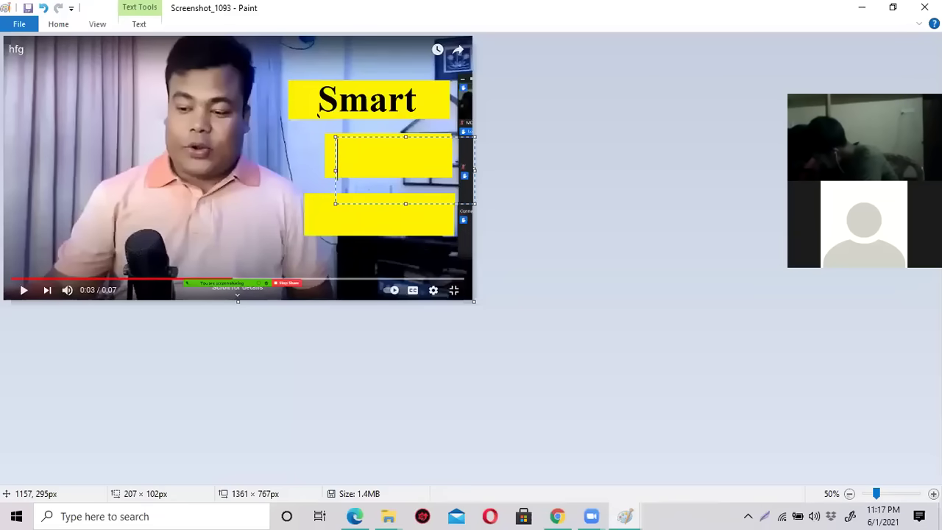
pyautogui.write('Polo')
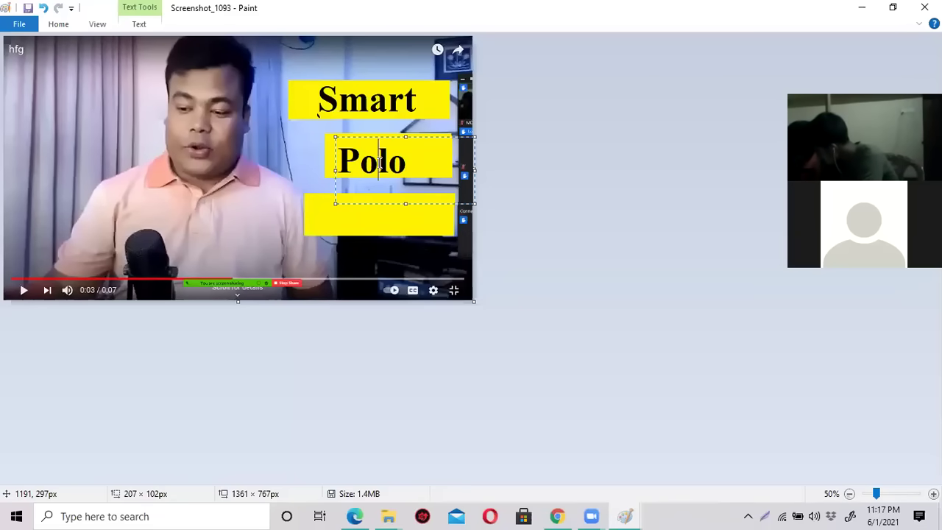
pyautogui.doubleClick(379, 163)
pyautogui.click(140, 24)
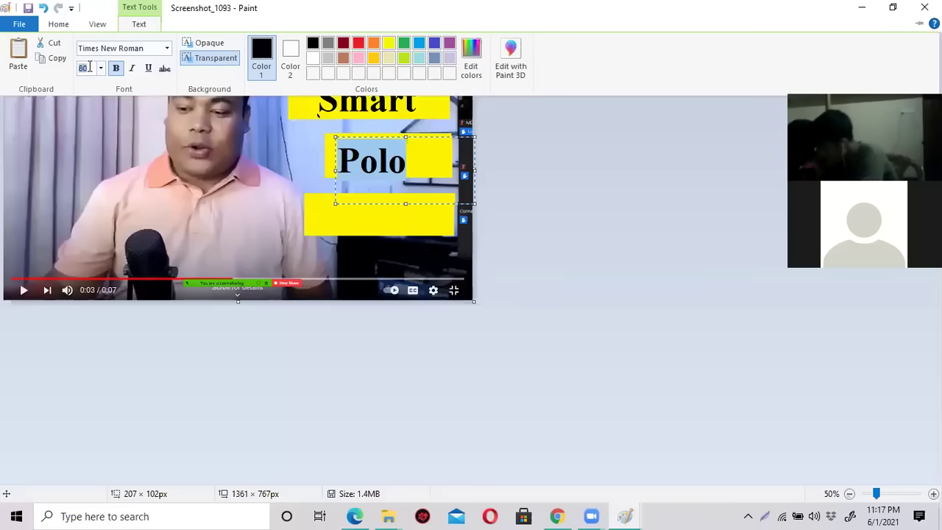
pyautogui.click(88, 69)
pyautogui.press('Up')
pyautogui.press('Up')
pyautogui.press('Up')
pyautogui.press('Up')
pyautogui.press('Up')
pyautogui.press('Up')
pyautogui.press('Up')
pyautogui.press('Up')
pyautogui.press('Up')
pyautogui.press('Up')
pyautogui.press('Up')
pyautogui.press('Up')
pyautogui.press('Up')
pyautogui.press('Up')
pyautogui.press('Up')
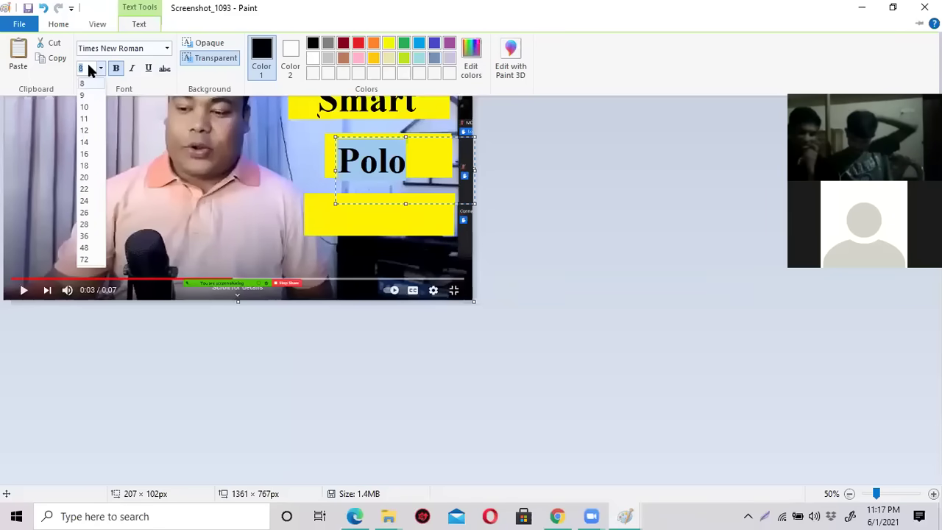
pyautogui.write('100')
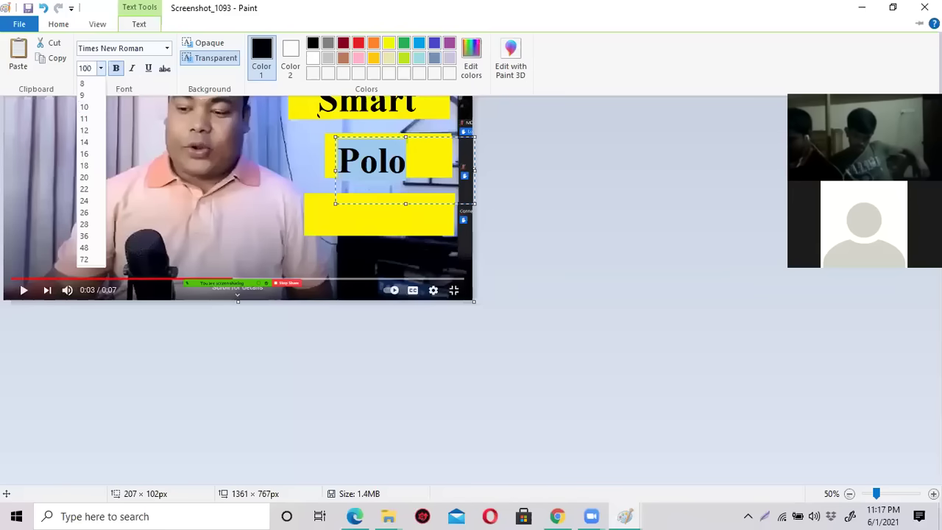
pyautogui.press('Return')
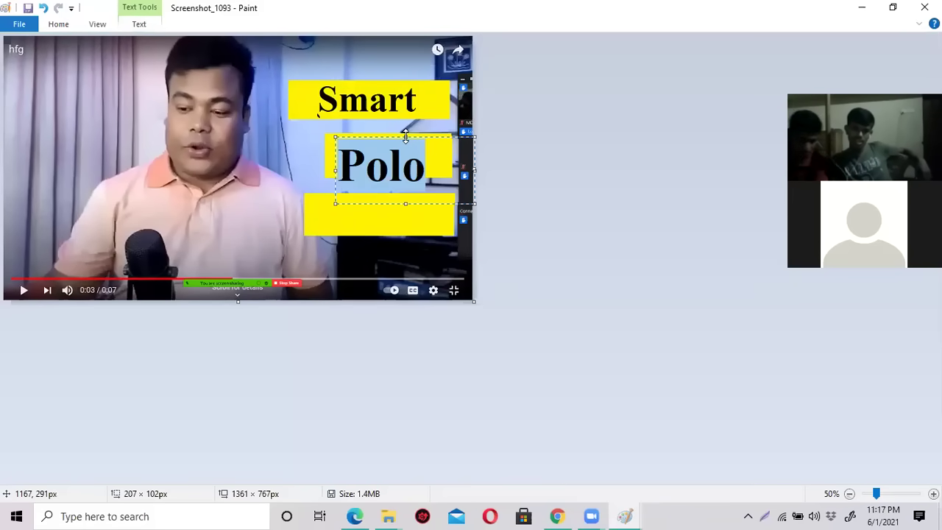
pyautogui.click(330, 162)
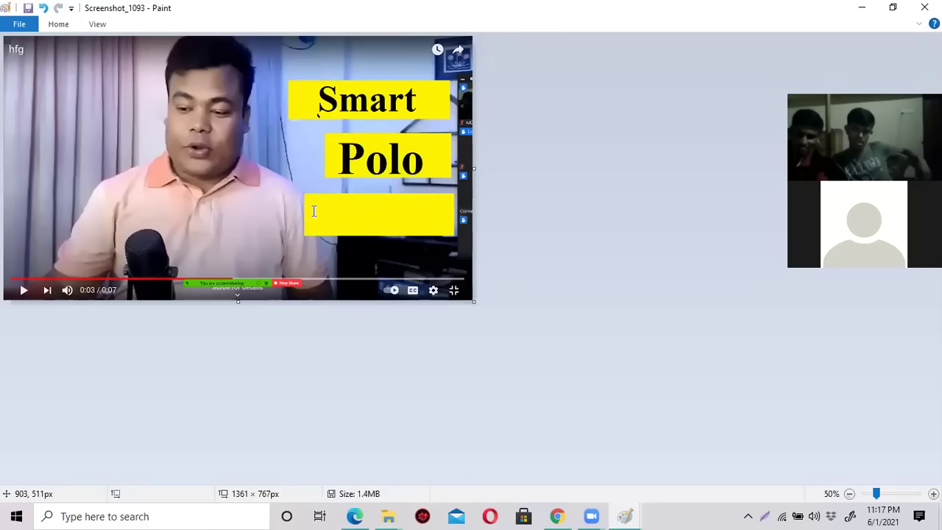
# Write 'Shirt' in a text box placed on the bottom yellow box.
pyautogui.click(314, 211)
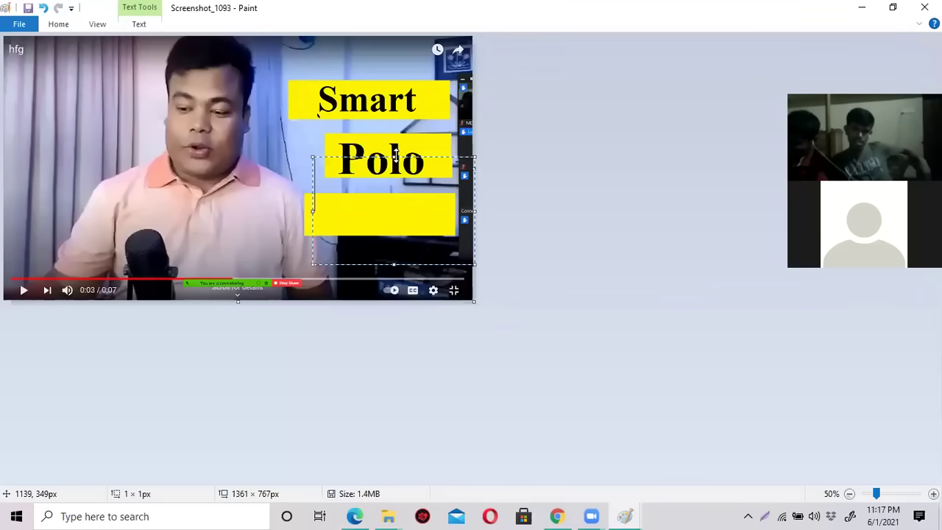
pyautogui.moveTo(395, 157); pyautogui.dragTo(395, 189)
pyautogui.click(139, 24)
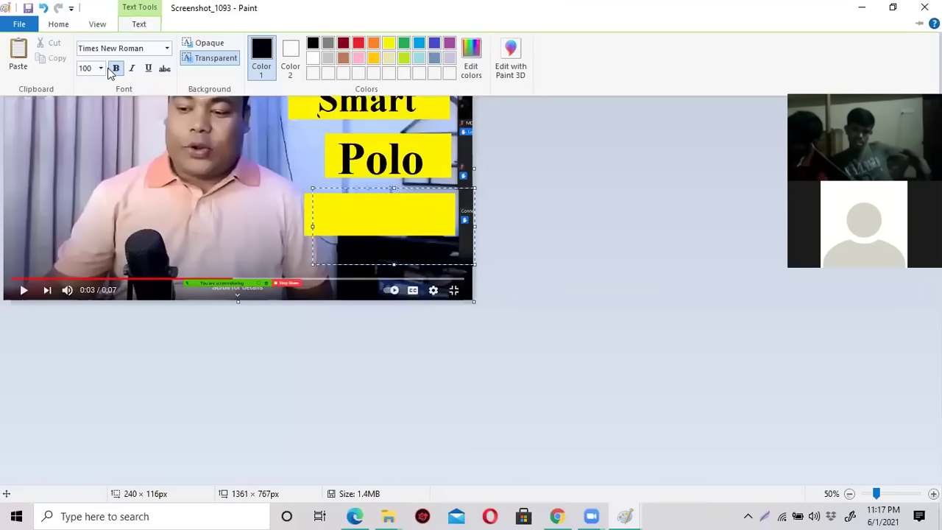
pyautogui.click(101, 69)
pyautogui.click(403, 205)
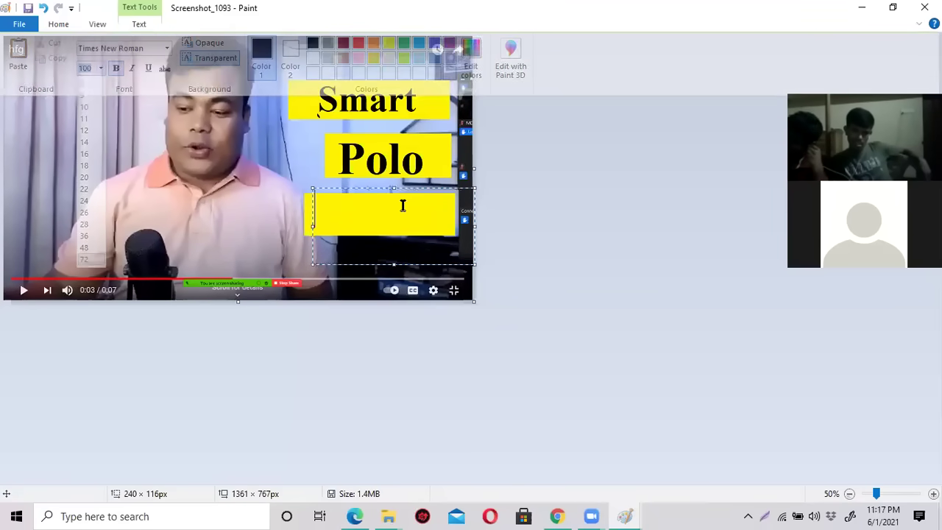
pyautogui.write('Shirt')
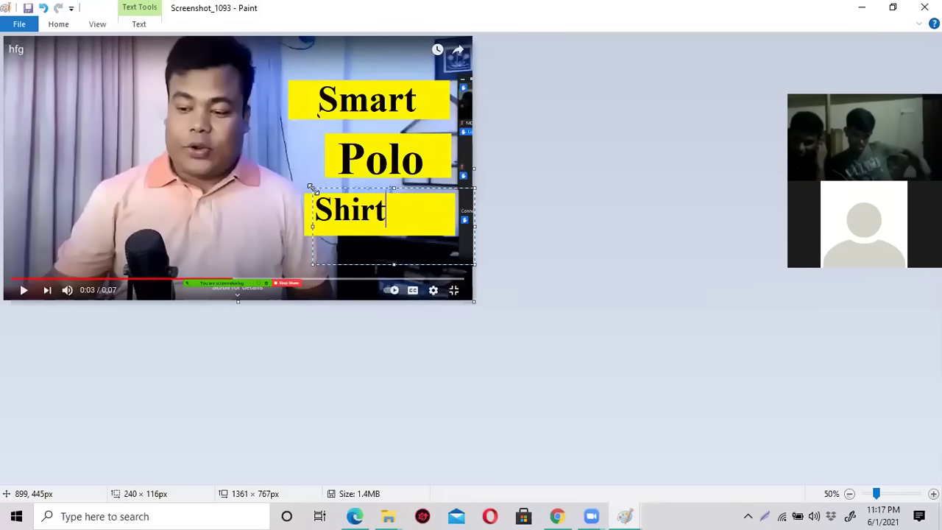
pyautogui.moveTo(310, 186); pyautogui.dragTo(333, 191)
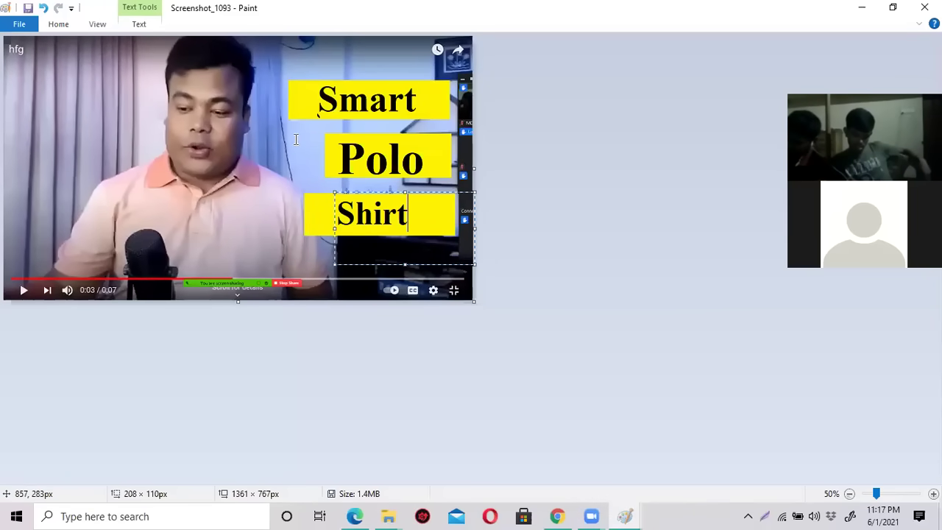
pyautogui.click(281, 165)
# Save the finished thumbnail image.
pyautogui.click(28, 9)
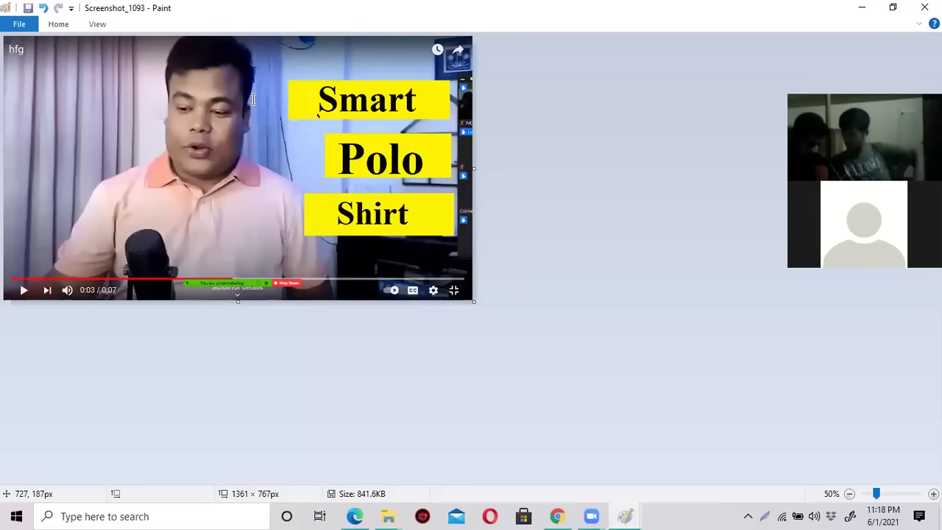
pyautogui.click(28, 9)
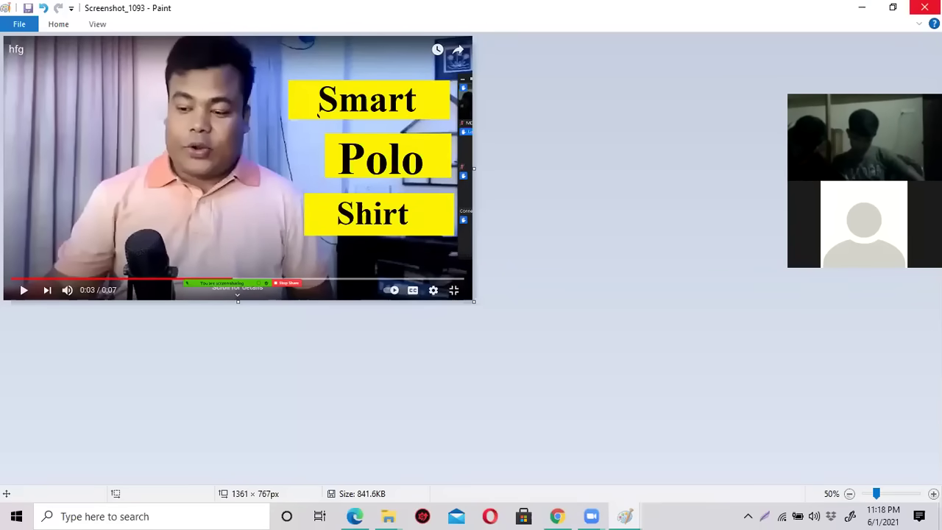
pyautogui.click(861, 8)
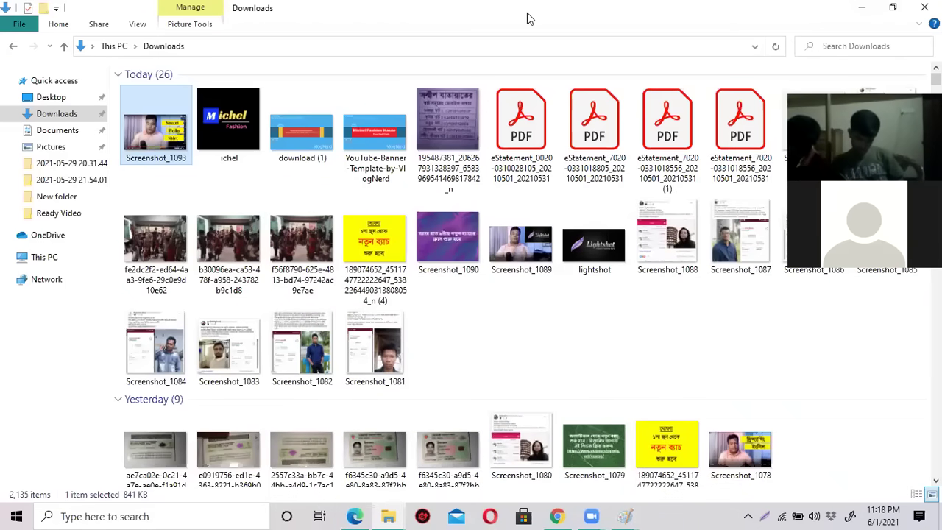
# Return to the browser window with the hfg video's Video details tab.
pyautogui.press('super+Down')
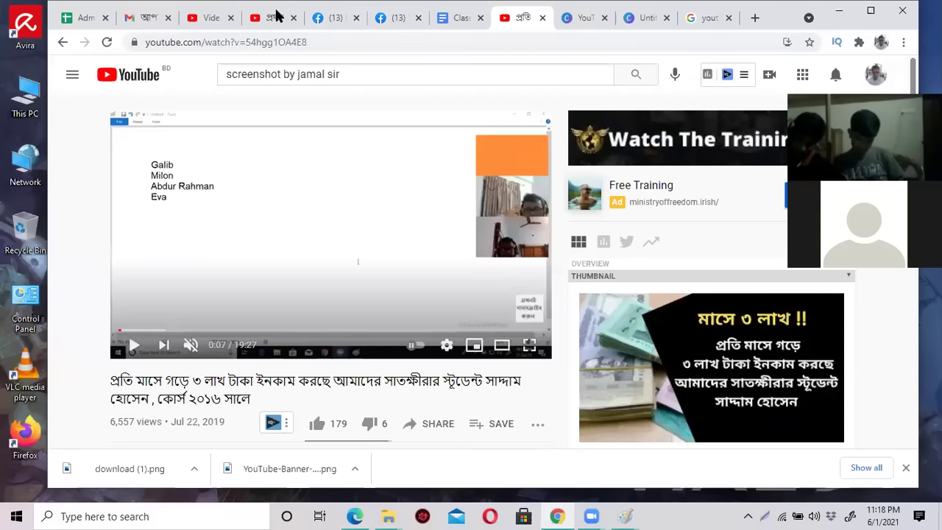
pyautogui.click(273, 20)
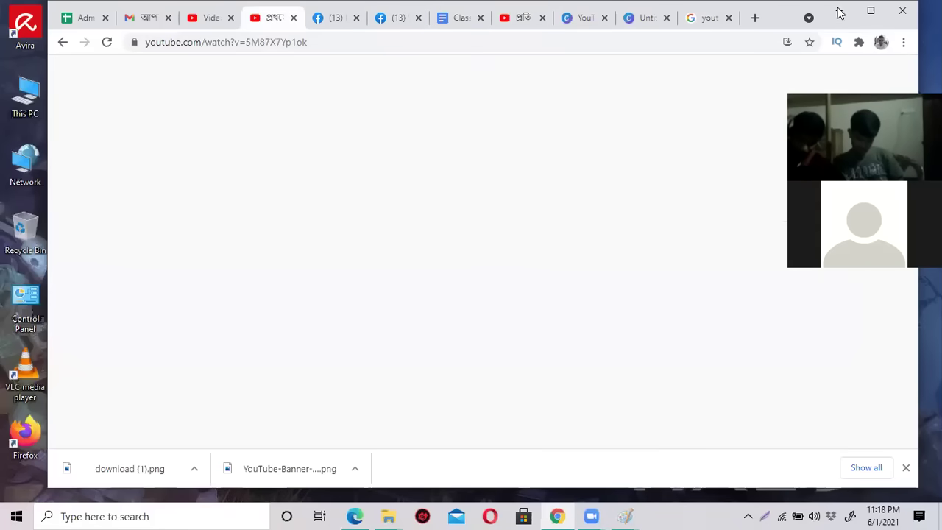
pyautogui.click(839, 11)
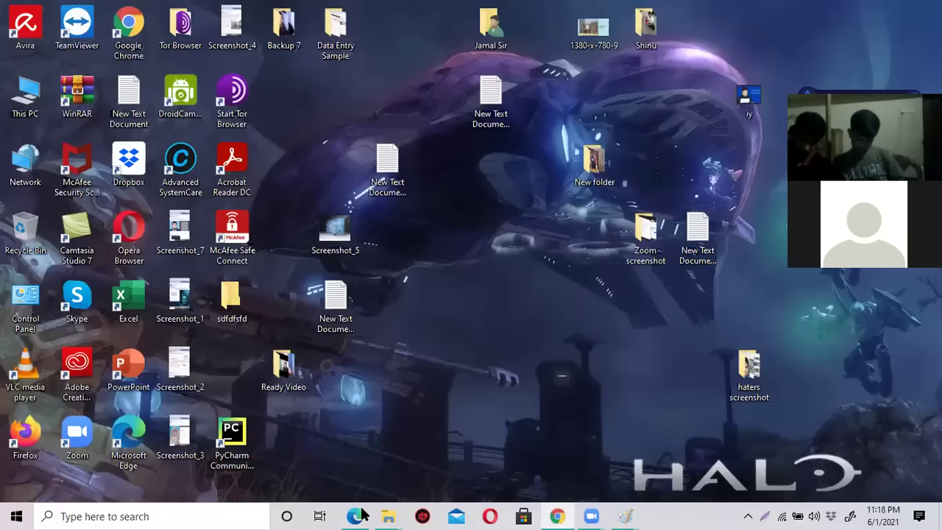
pyautogui.hotkey('alt', 'Tab')
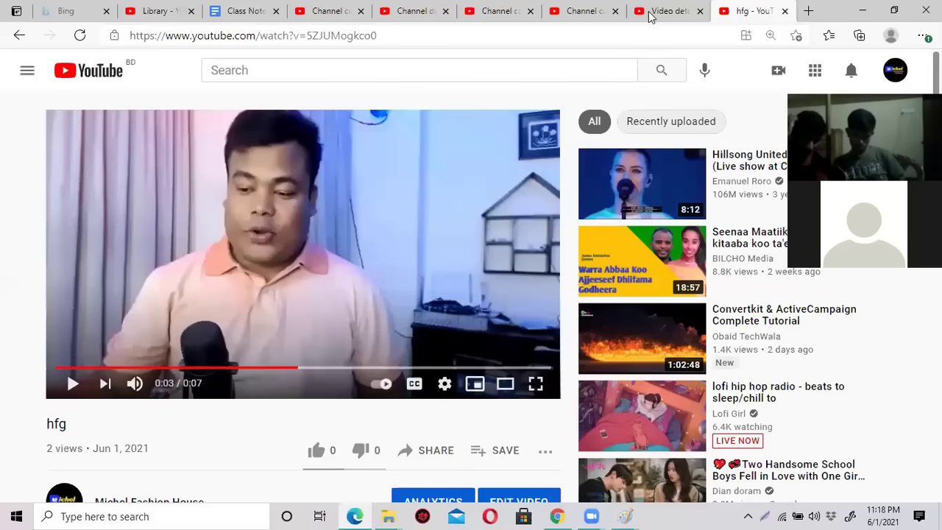
pyautogui.click(649, 16)
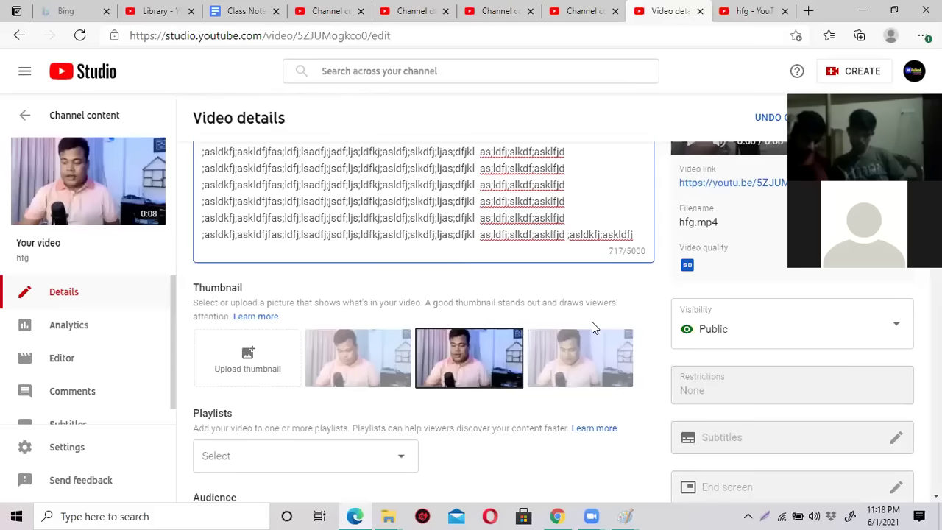
# Upload the edited Screenshot_1093 from Downloads as the custom thumbnail.
pyautogui.click(250, 357)
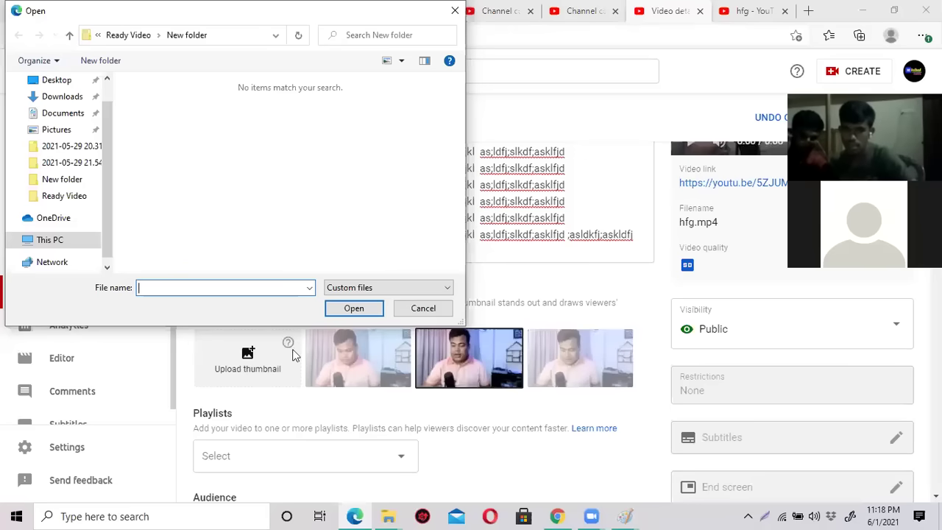
pyautogui.click(60, 98)
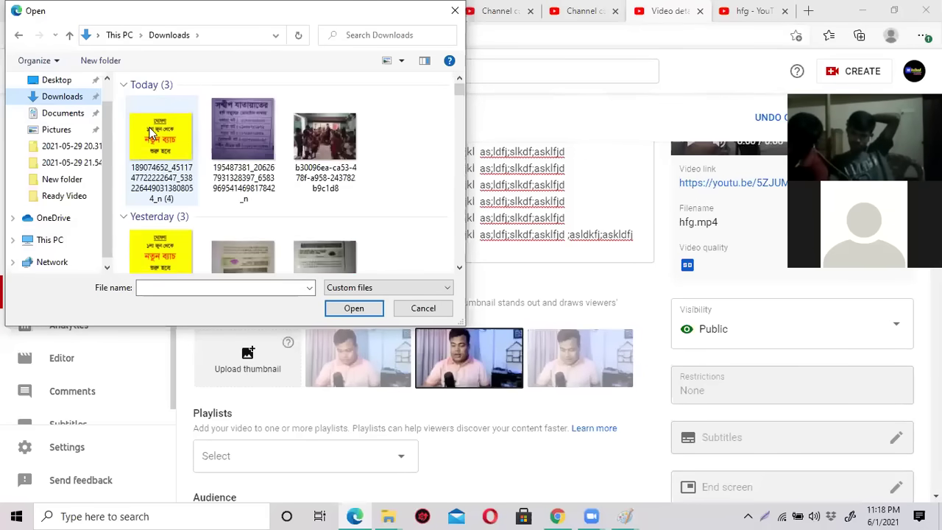
pyautogui.click(156, 139)
pyautogui.click(351, 312)
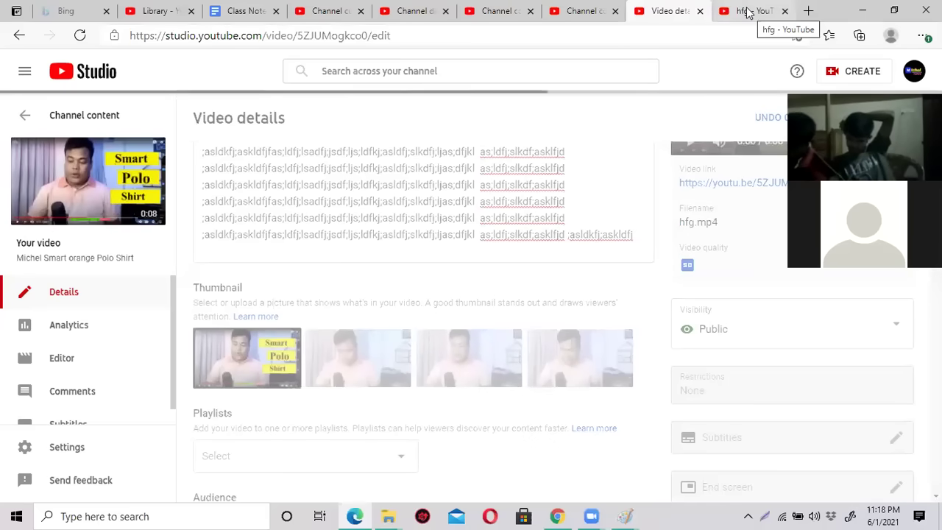
pyautogui.click(747, 13)
# Go to the YouTube home page and dismiss the voice search prompt.
pyautogui.click(399, 35)
pyautogui.write('yo')
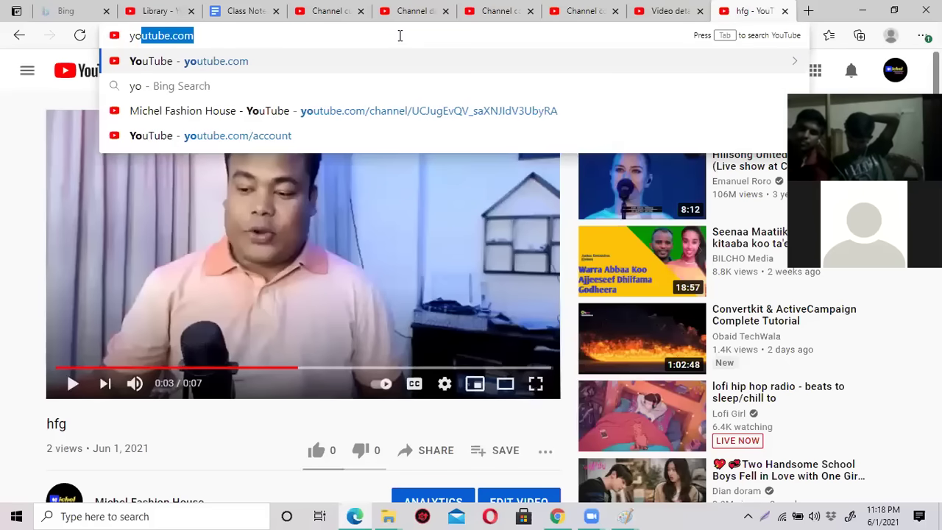
pyautogui.press('Return')
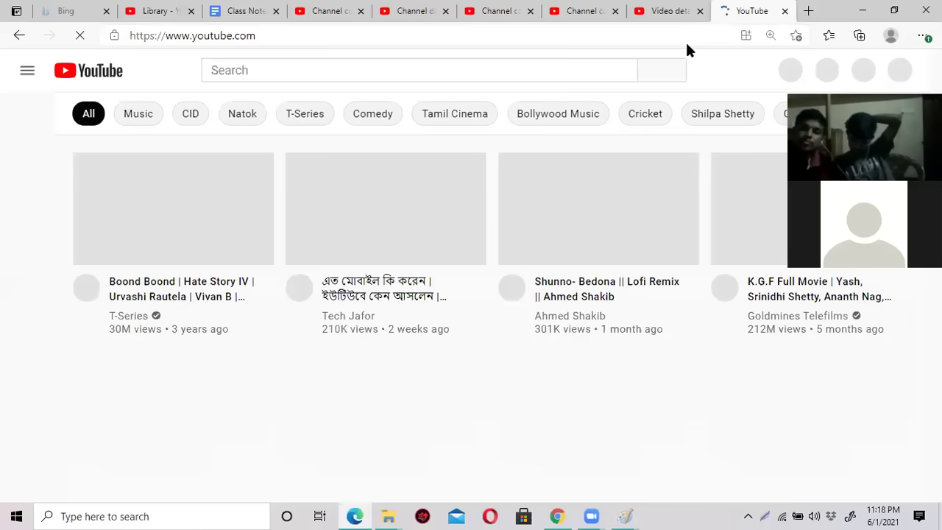
pyautogui.click(724, 74)
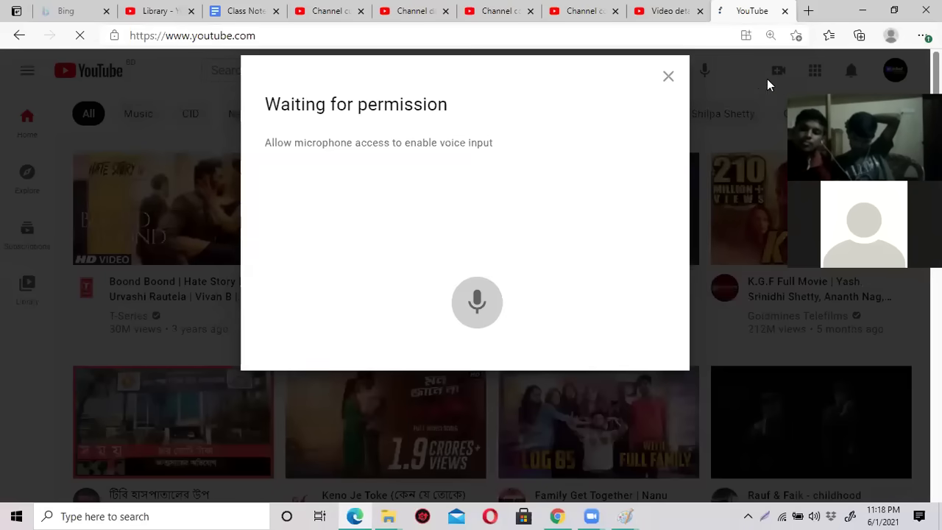
pyautogui.click(668, 77)
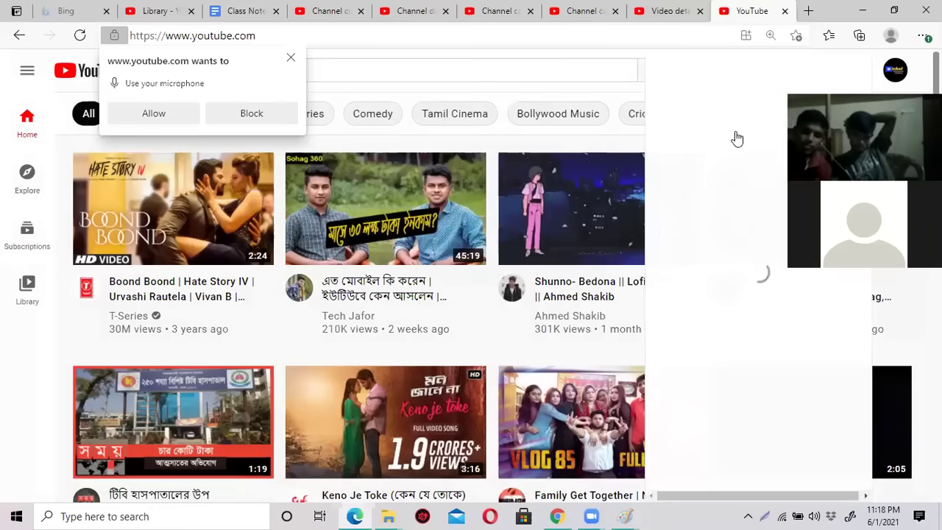
# Open the channel page, dismiss the microphone request, reload, and show the VIDEOS tab.
pyautogui.click(734, 131)
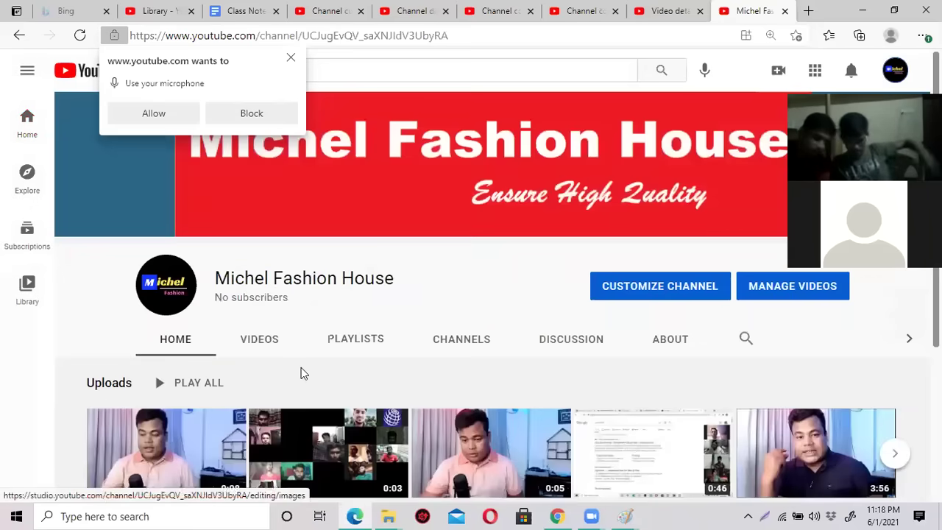
pyautogui.scroll(-3, 294, 329)
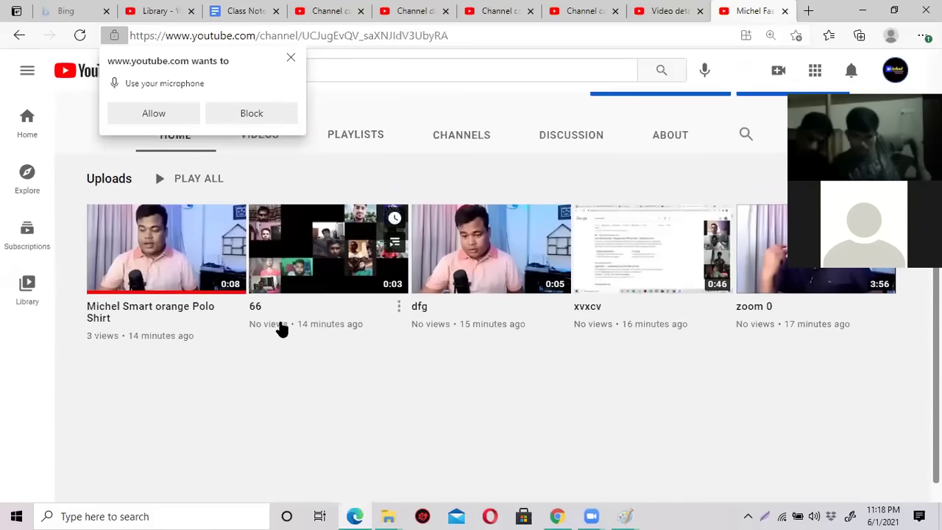
pyautogui.click(291, 59)
pyautogui.click(80, 36)
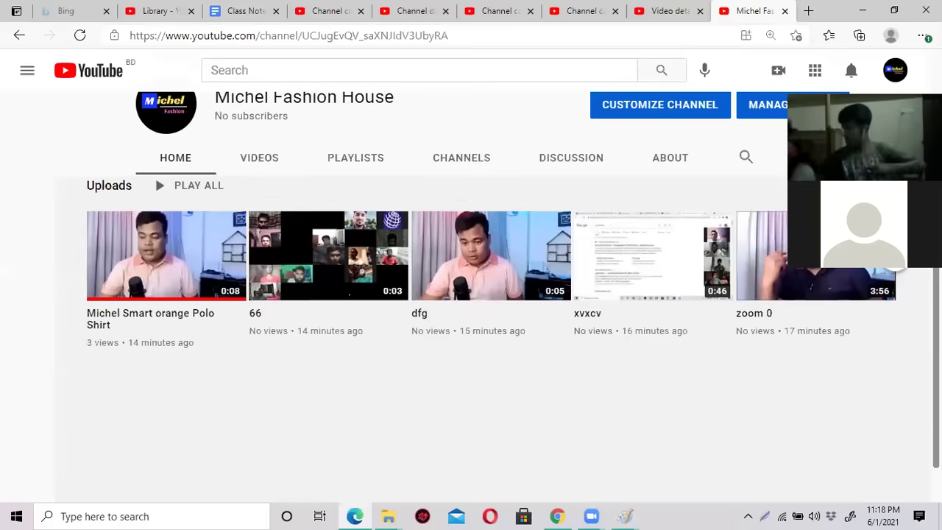
pyautogui.click(261, 146)
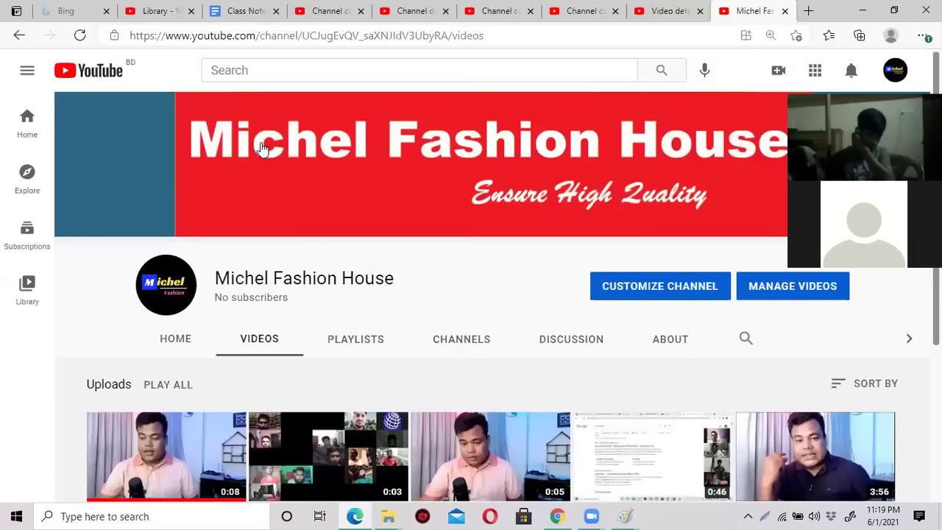
# Open the dfg video, then return to the channel's Videos list and reload it.
pyautogui.scroll(-3, 417, 336)
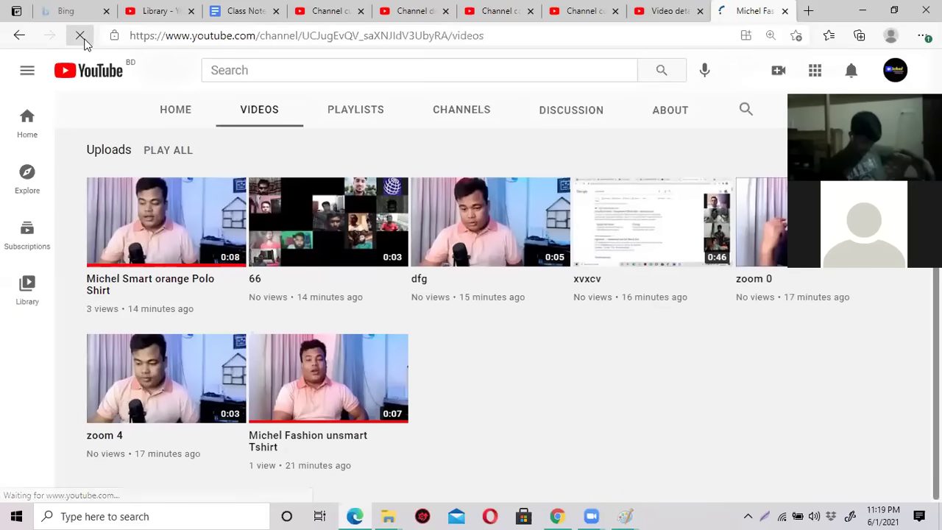
pyautogui.scroll(-3, 513, 326)
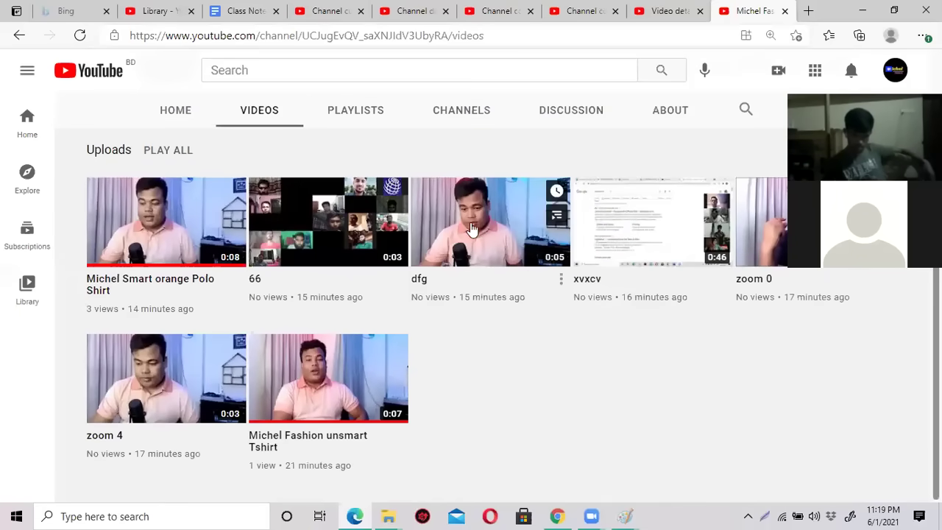
pyautogui.click(487, 218)
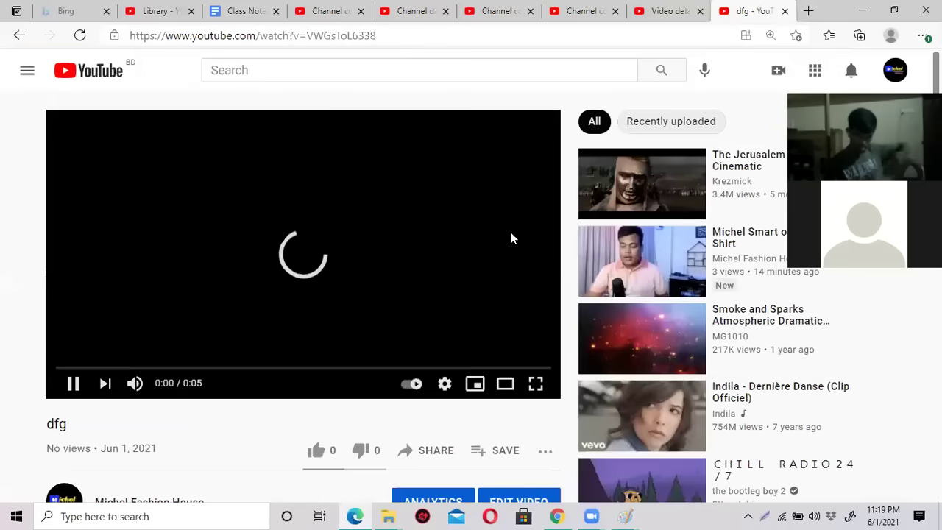
pyautogui.click(20, 36)
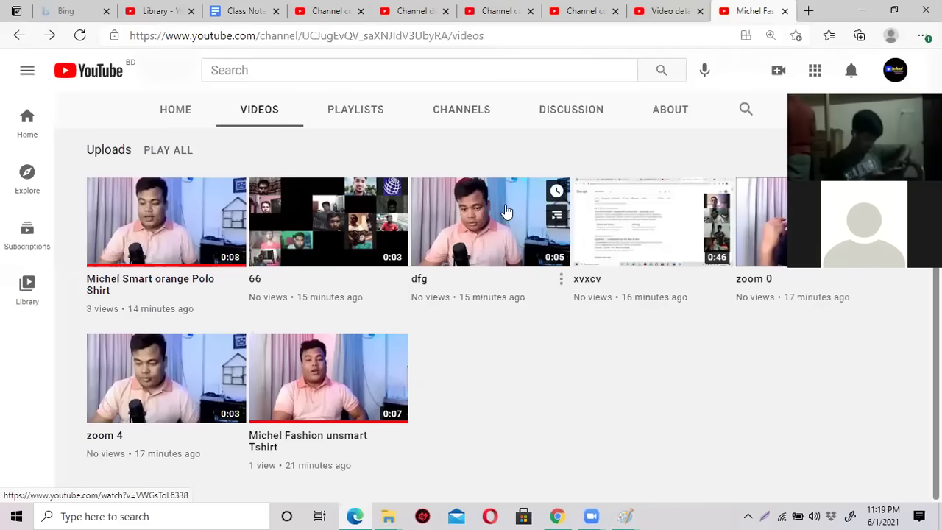
pyautogui.click(81, 35)
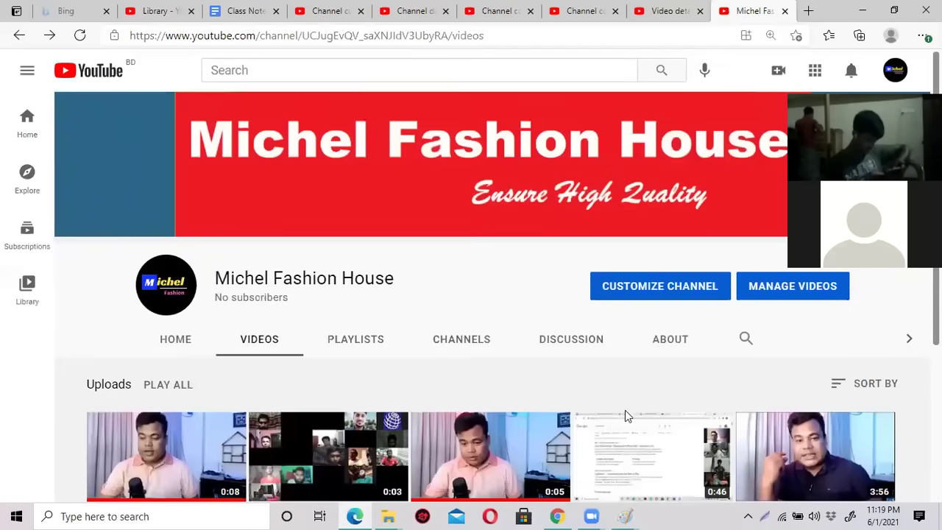
pyautogui.scroll(-3, 628, 416)
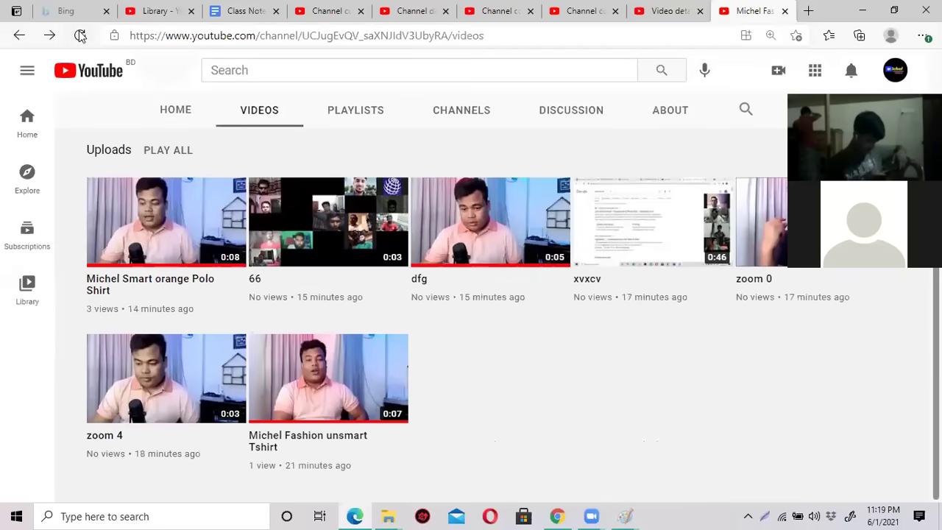
pyautogui.click(79, 34)
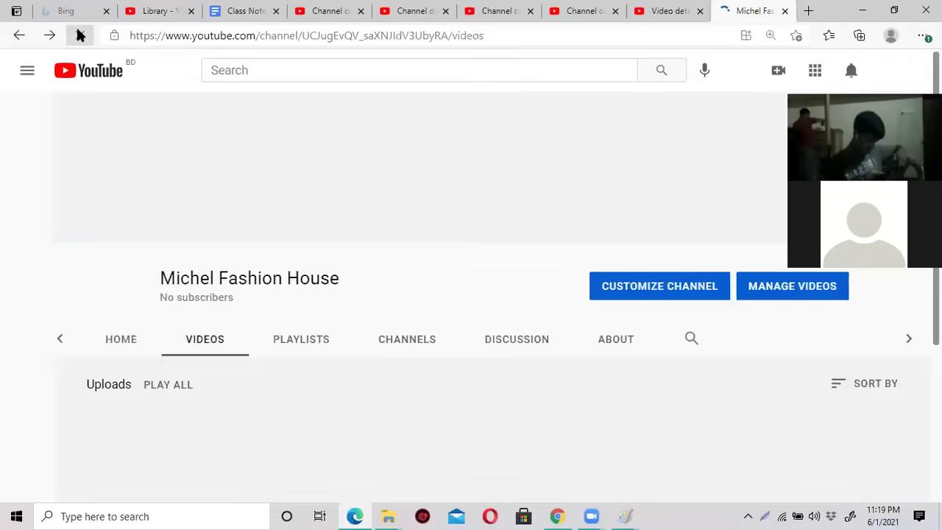
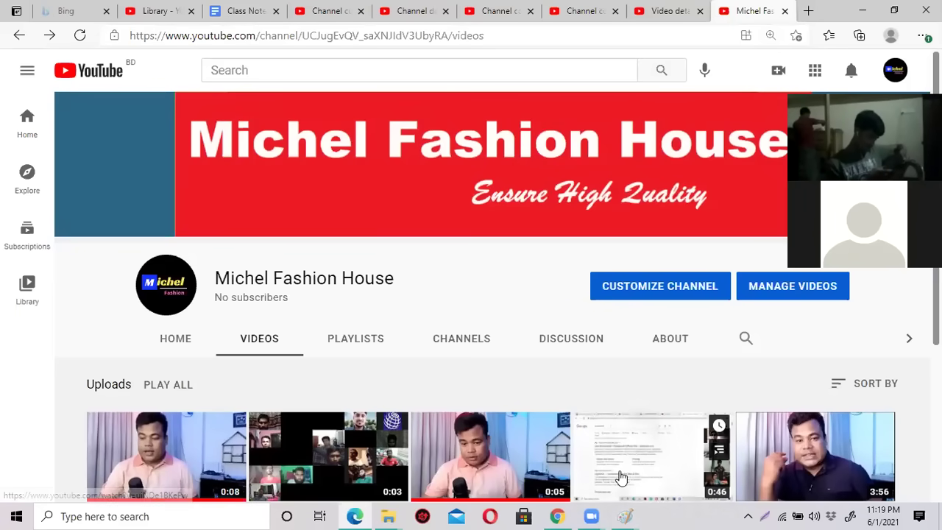
# Replace the Channel Art template search with 'youtube th' and create a blank YouTube Thumbnail design.
pyautogui.click(561, 515)
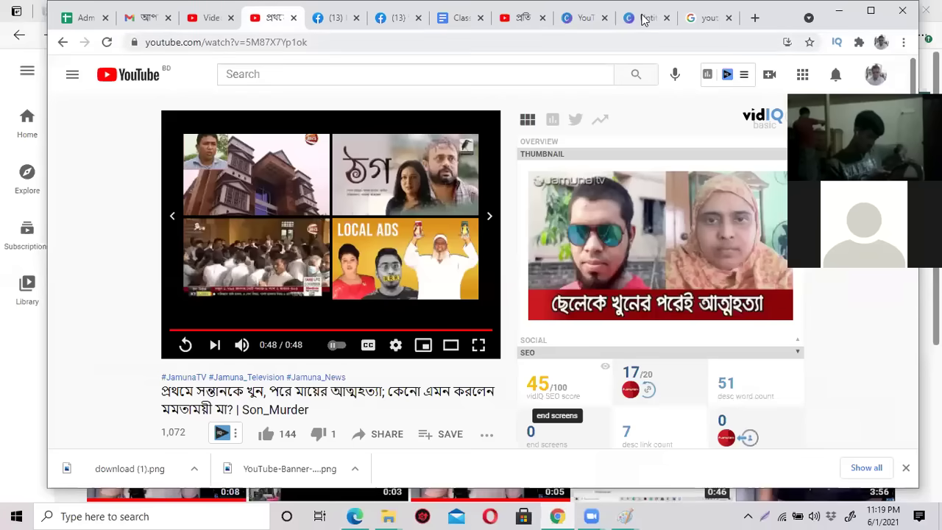
pyautogui.click(642, 19)
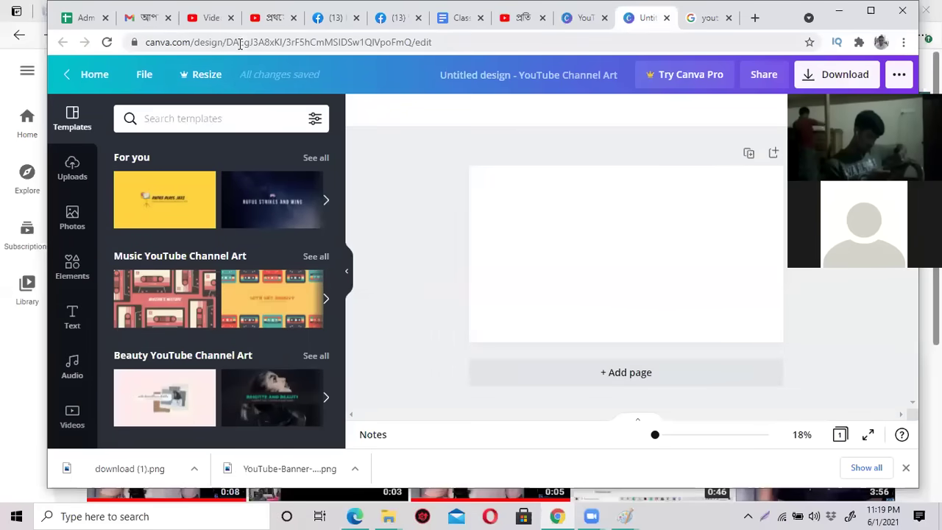
pyautogui.click(564, 17)
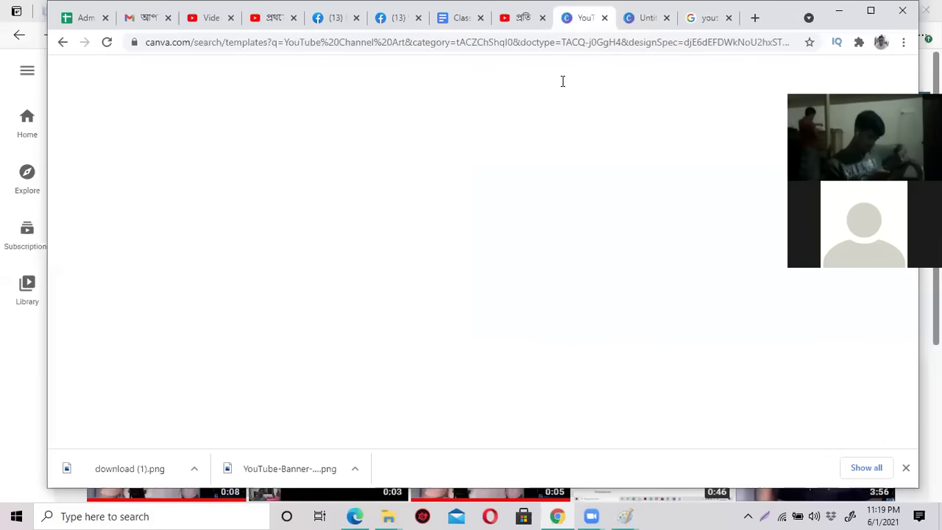
pyautogui.doubleClick(591, 78)
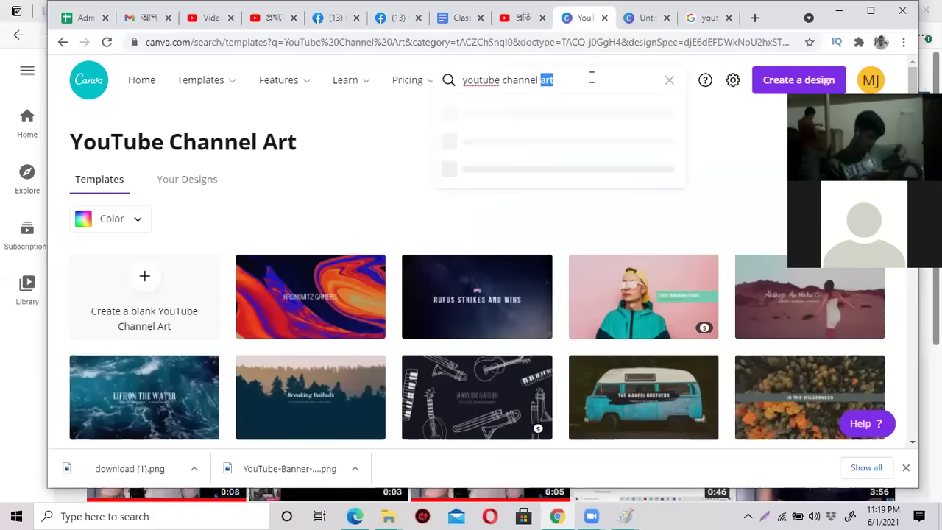
pyautogui.tripleClick(535, 80)
pyautogui.write('yo')
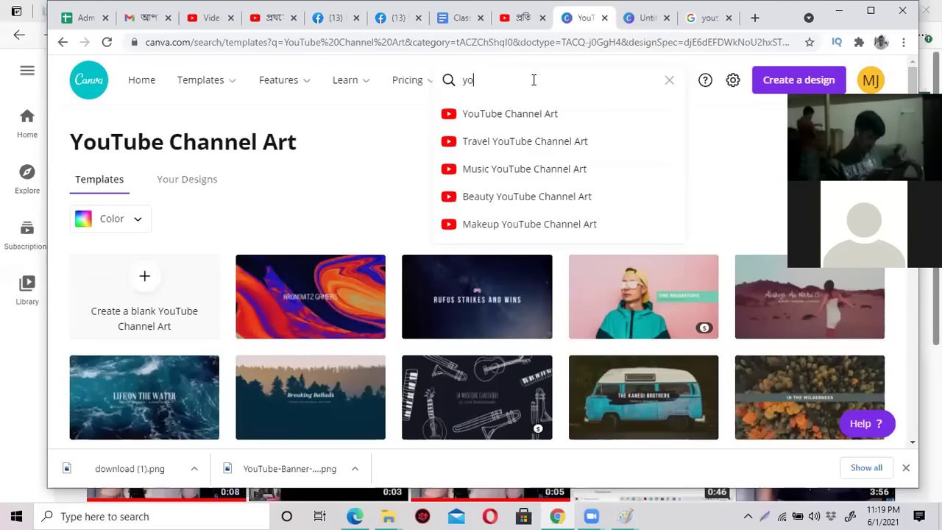
pyautogui.write('utube th')
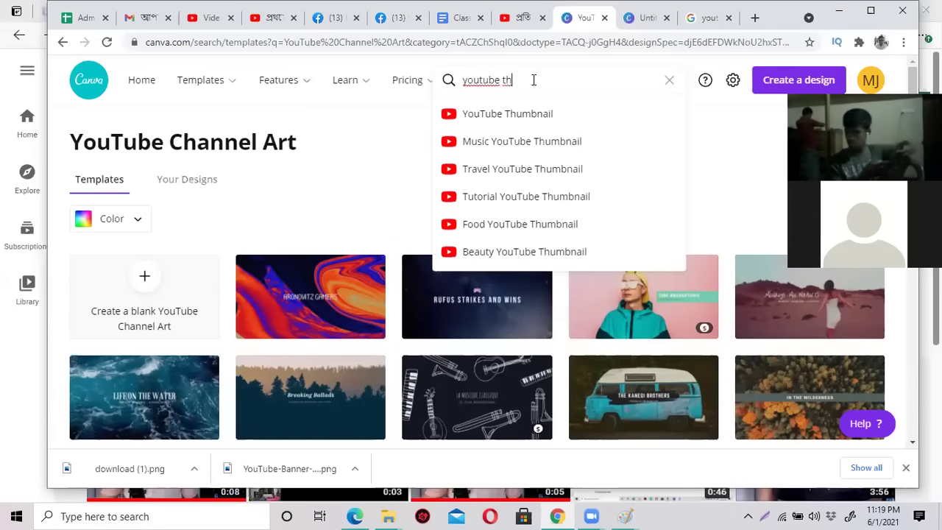
pyautogui.click(536, 117)
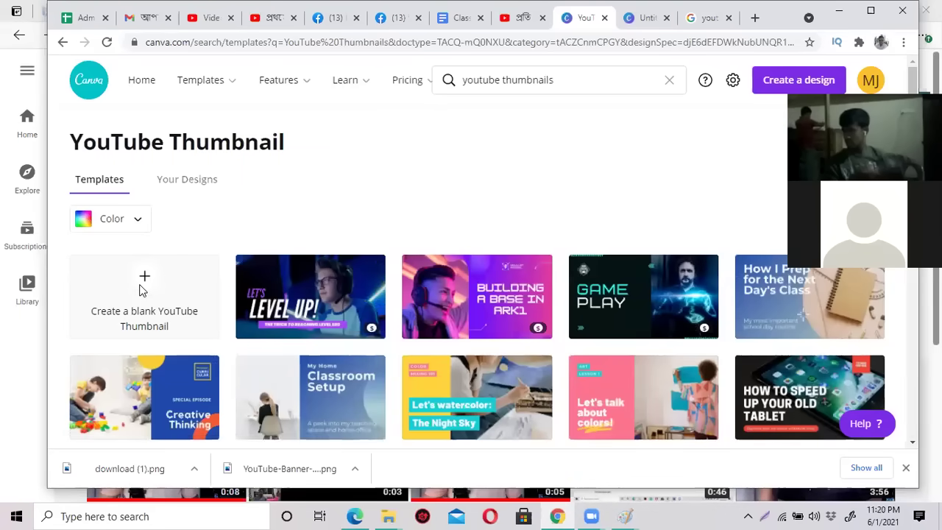
pyautogui.click(145, 289)
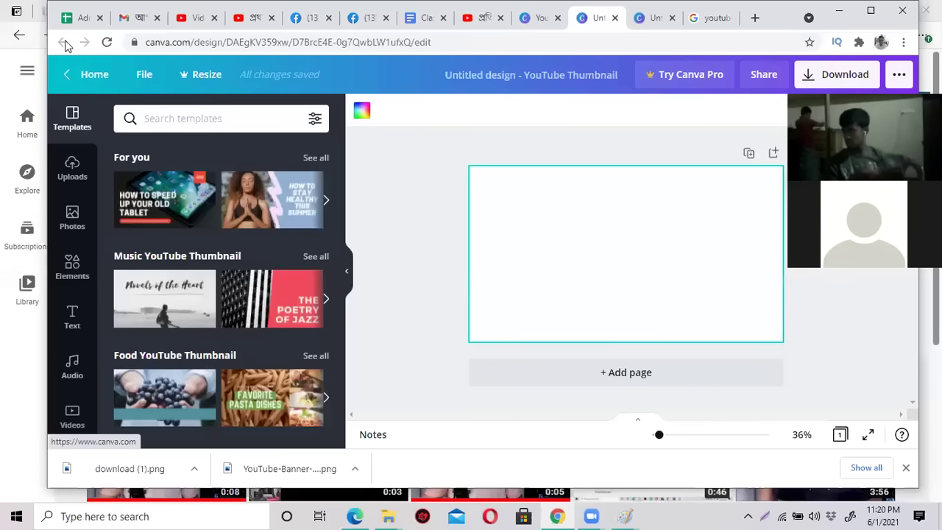
# From the Canva home page, search 'youtube' and browse the YouTube Thumbnail templates.
pyautogui.click(68, 80)
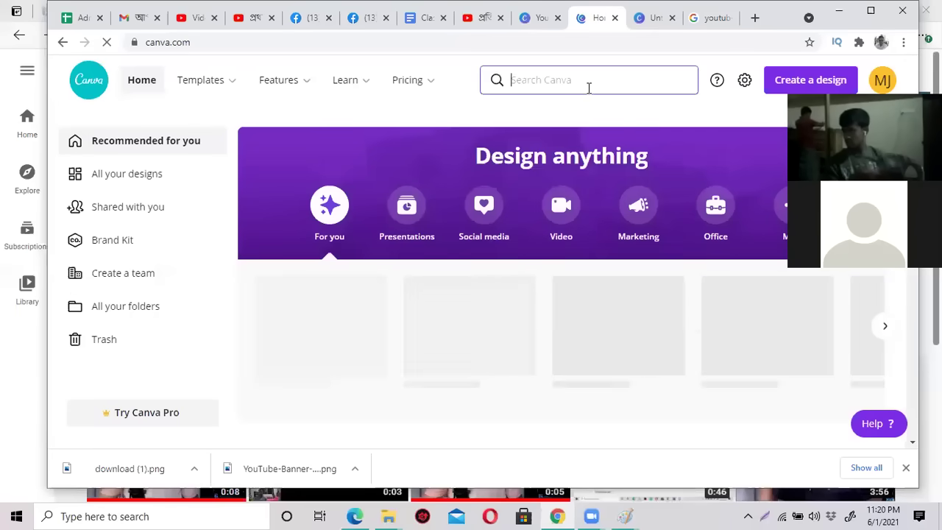
pyautogui.click(589, 88)
pyautogui.write('youtu')
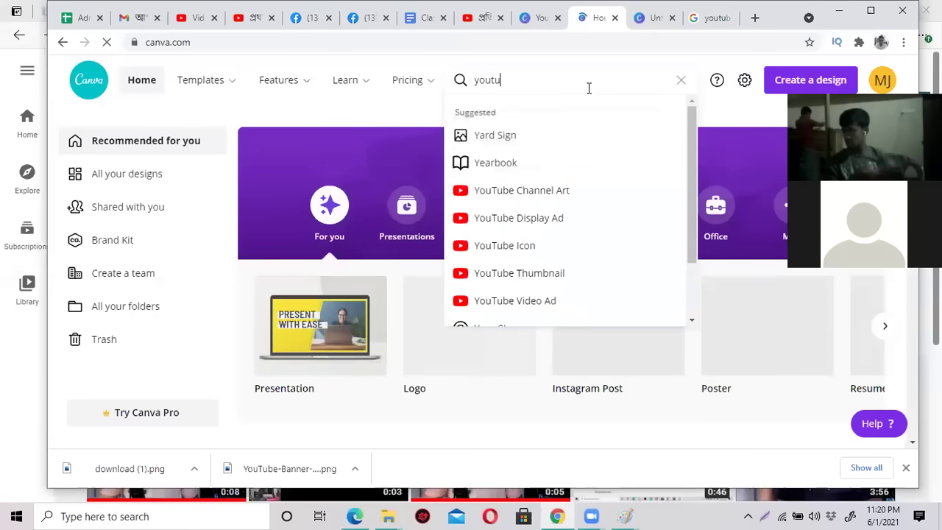
pyautogui.write('be')
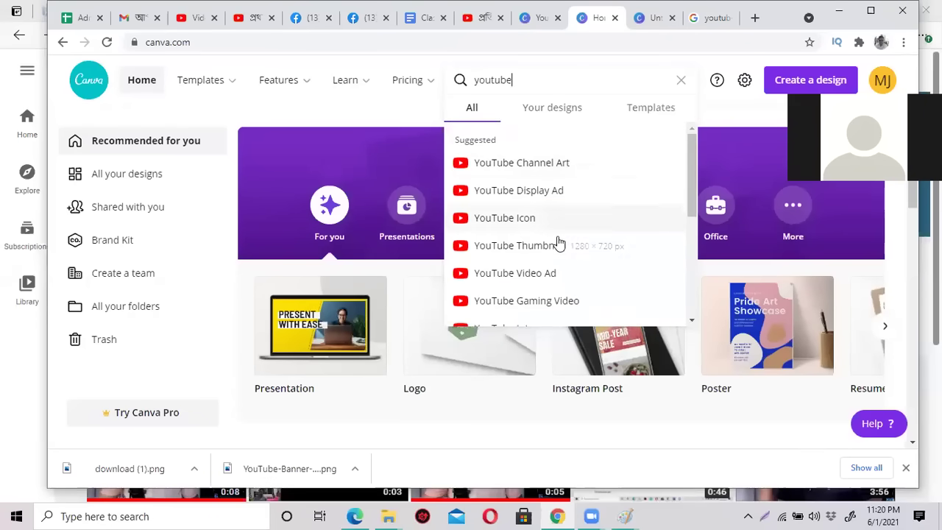
pyautogui.click(557, 245)
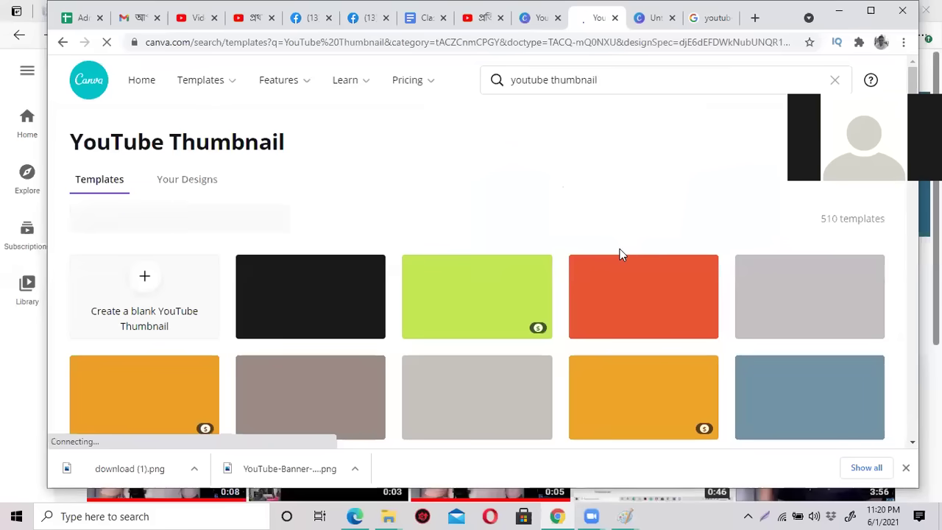
pyautogui.scroll(-3, 488, 274)
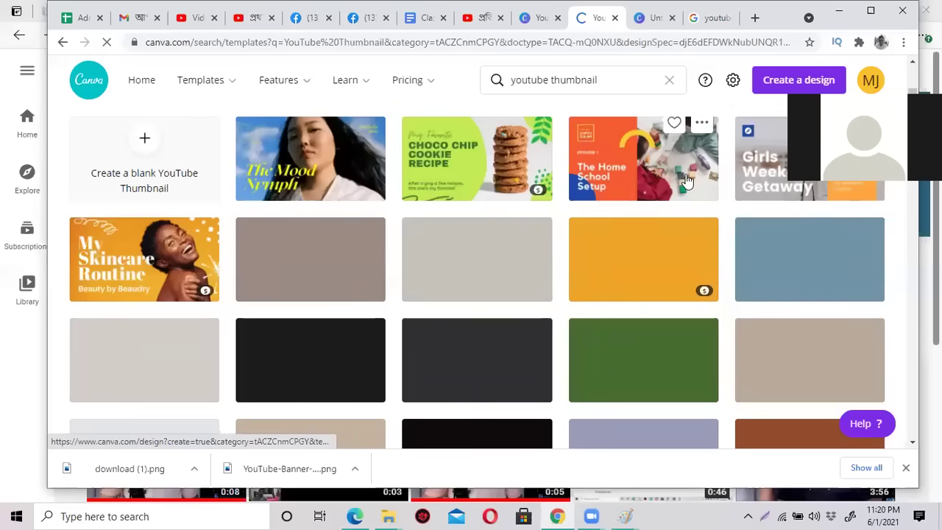
pyautogui.scroll(-3, 452, 249)
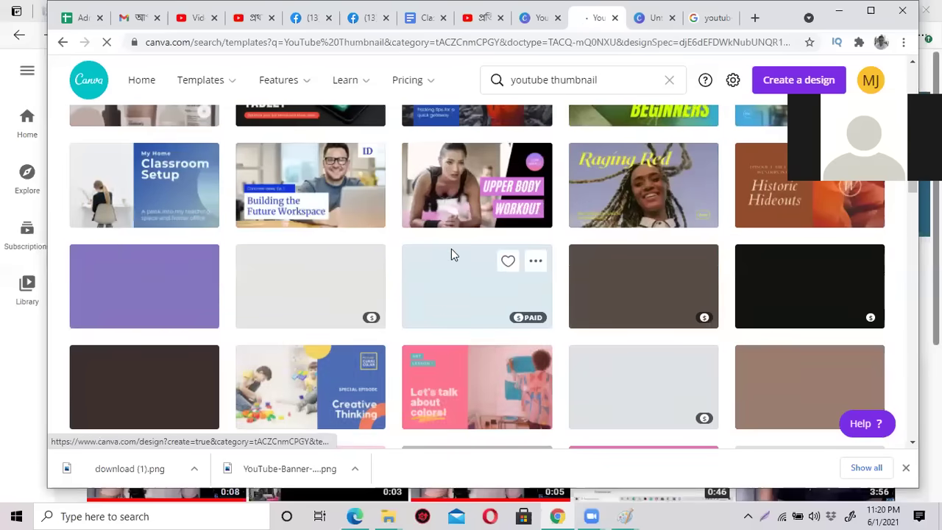
pyautogui.scroll(-3, 360, 273)
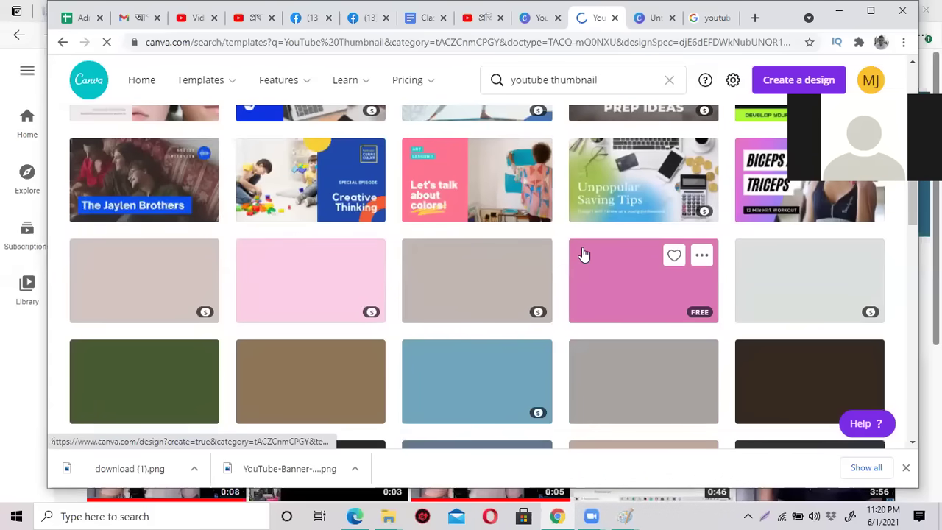
pyautogui.scroll(3, 580, 254)
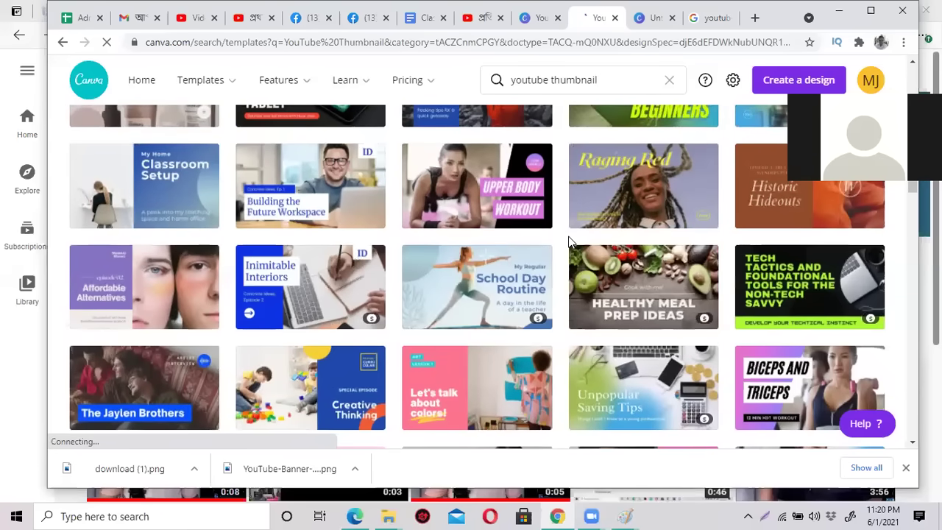
pyautogui.scroll(6, 582, 248)
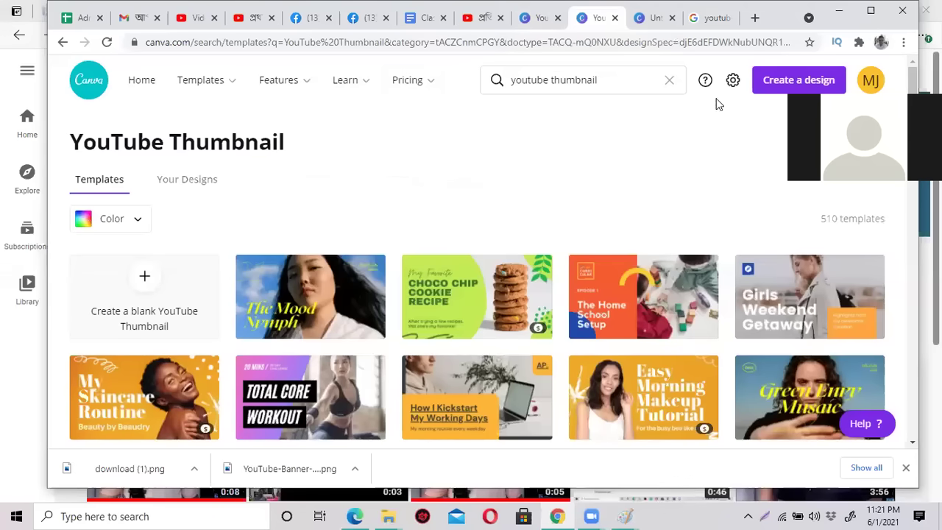
# Check Google image results for channel art size, then return to the YouTube channel's Videos page.
pyautogui.click(707, 18)
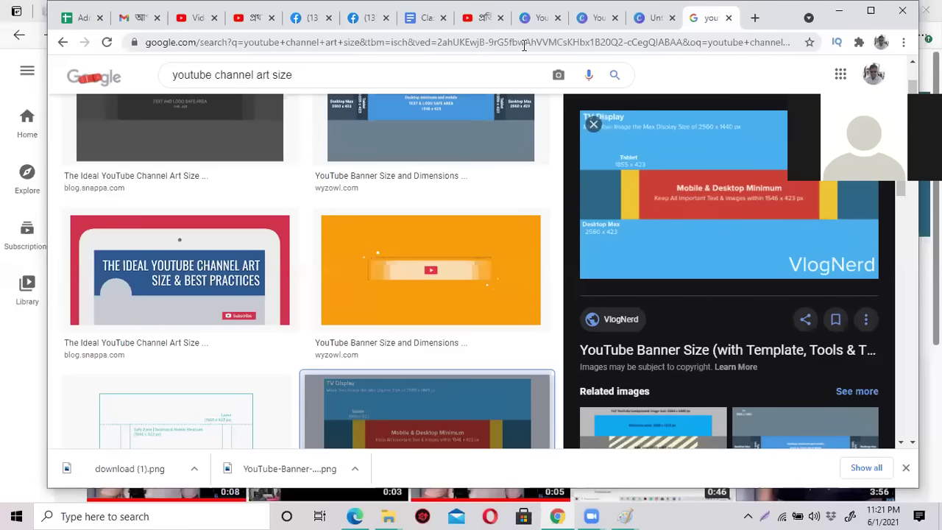
pyautogui.click(531, 20)
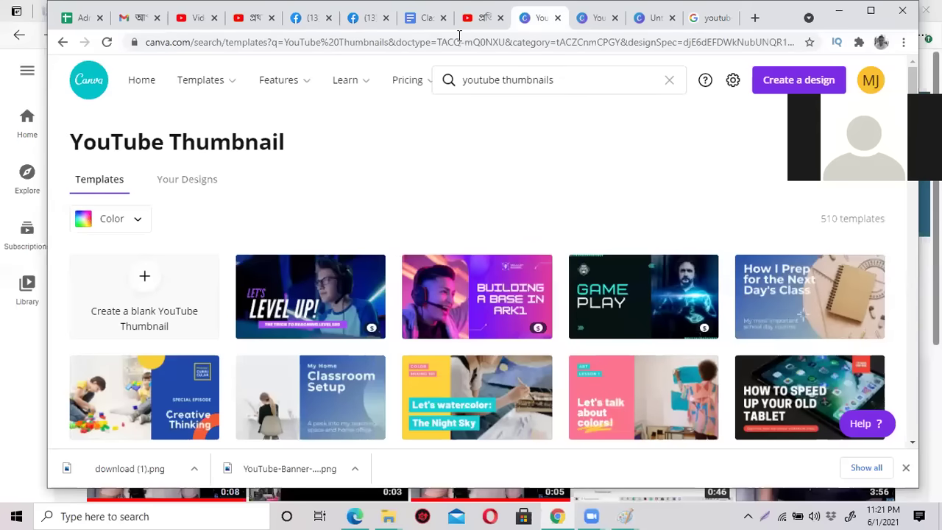
pyautogui.moveTo(204, 84)
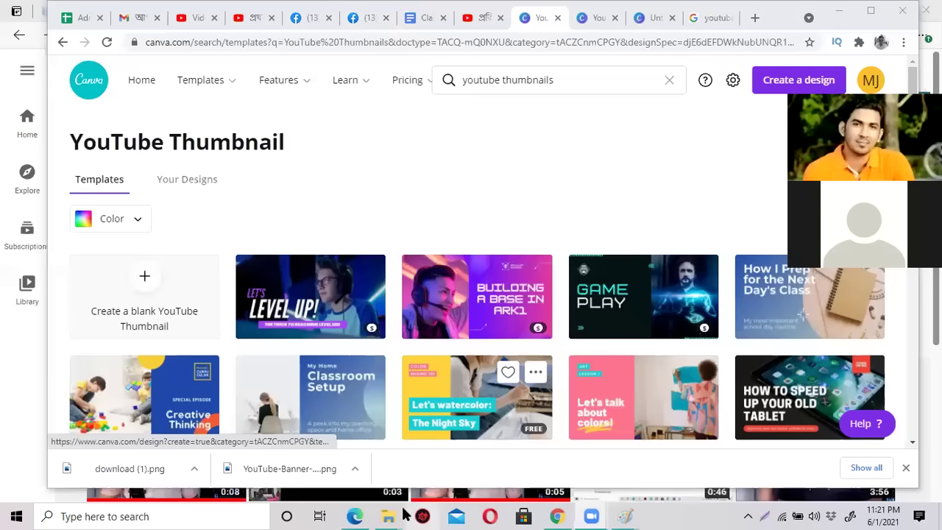
pyautogui.click(356, 516)
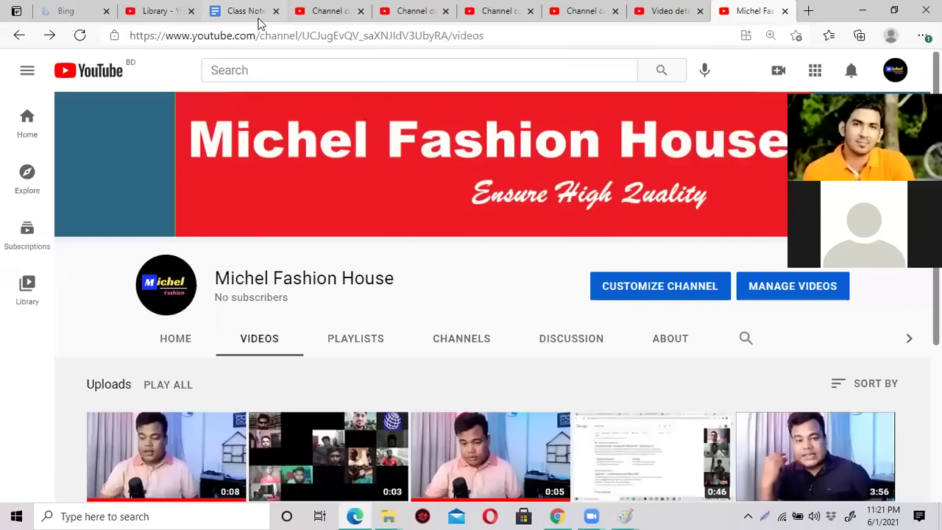
pyautogui.click(250, 12)
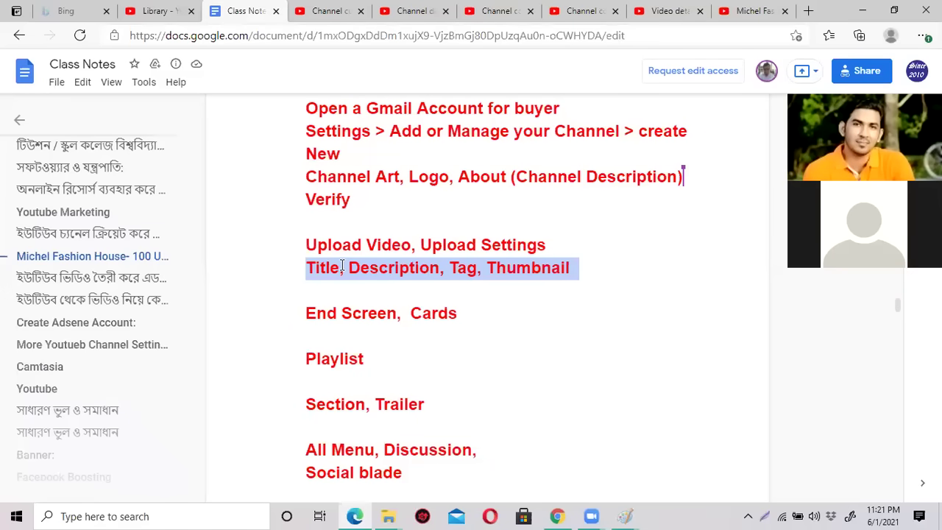
pyautogui.click(739, 12)
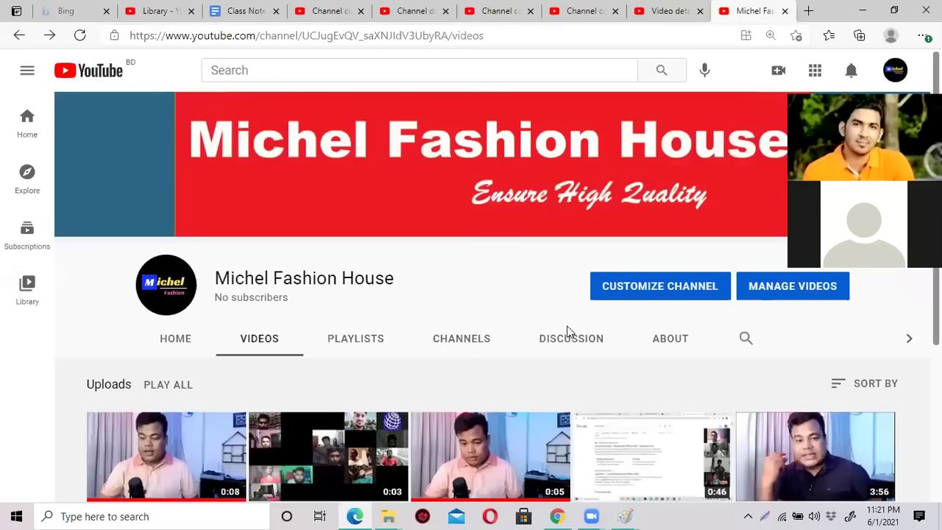
pyautogui.scroll(-3, 517, 373)
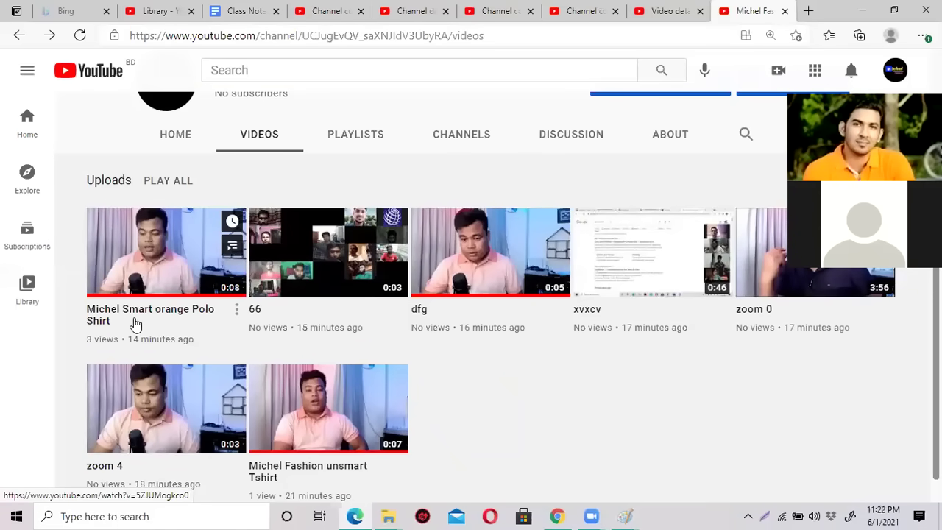
pyautogui.click(176, 253)
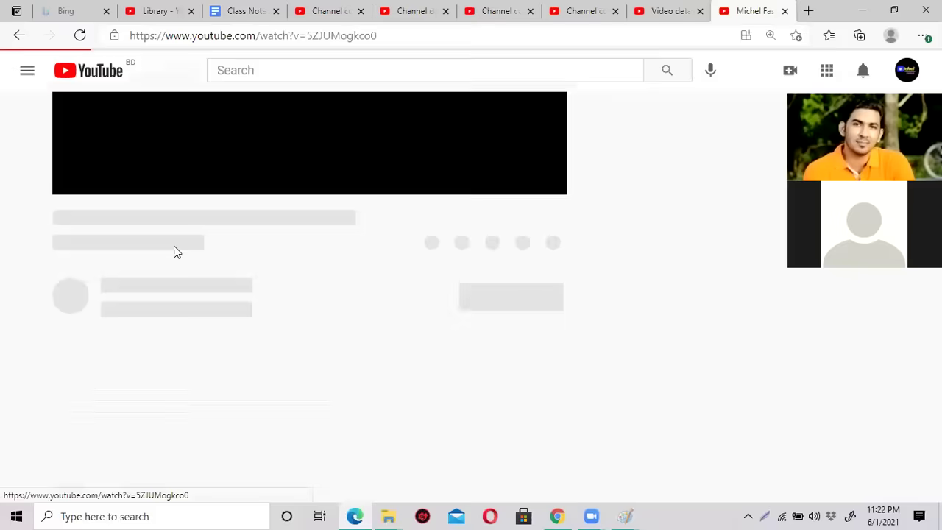
pyautogui.click(193, 290)
pyautogui.scroll(-2, 201, 291)
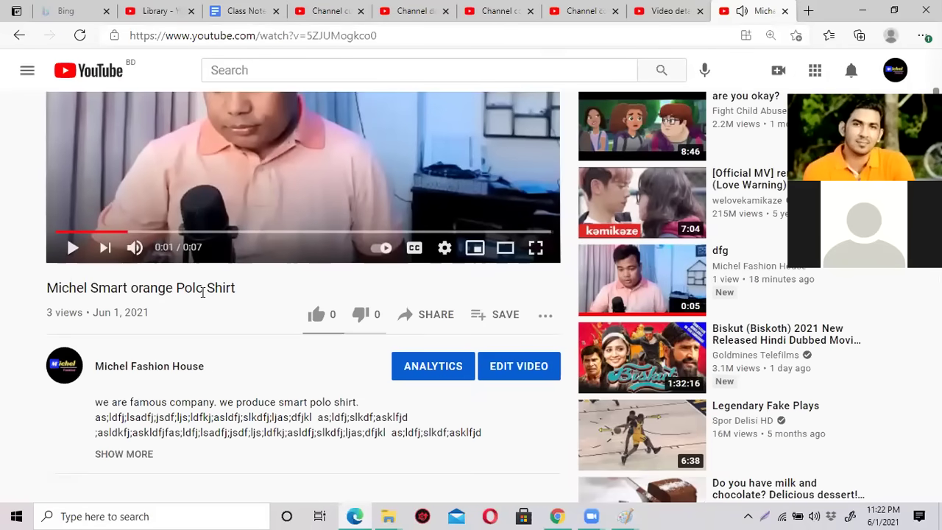
pyautogui.scroll(1, 199, 282)
pyautogui.scroll(-3, 184, 361)
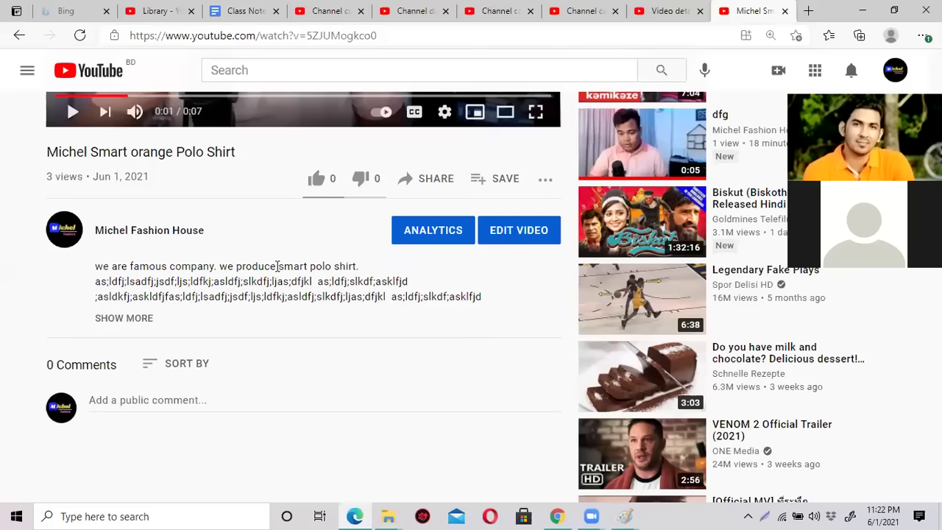
pyautogui.moveTo(278, 266); pyautogui.dragTo(356, 267)
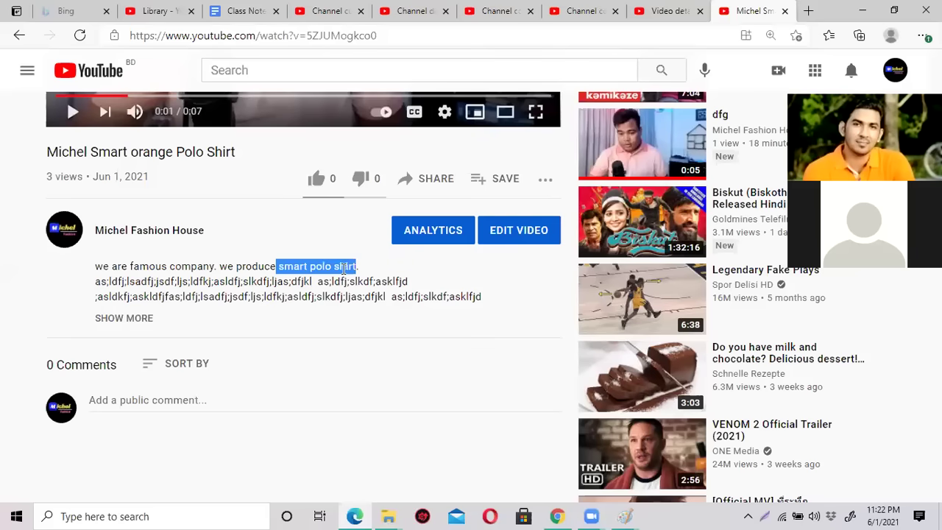
pyautogui.scroll(2, 344, 268)
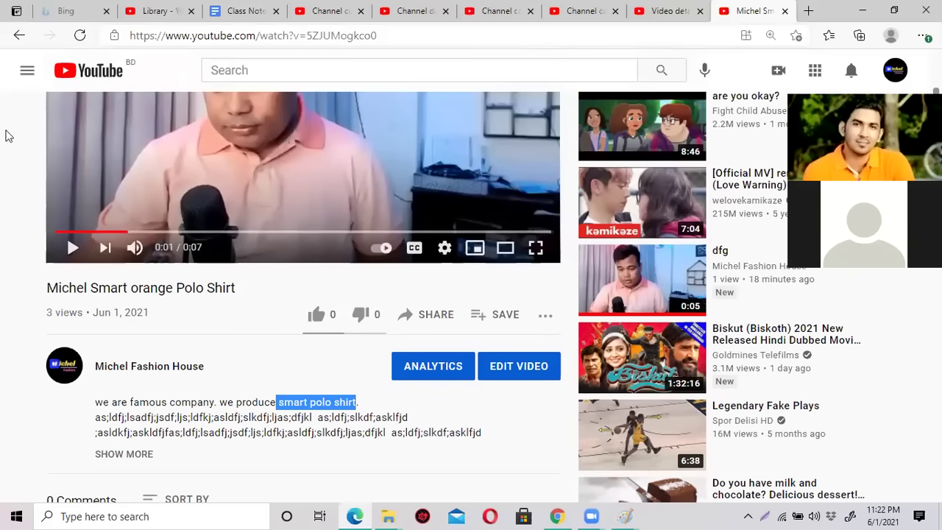
pyautogui.click(19, 36)
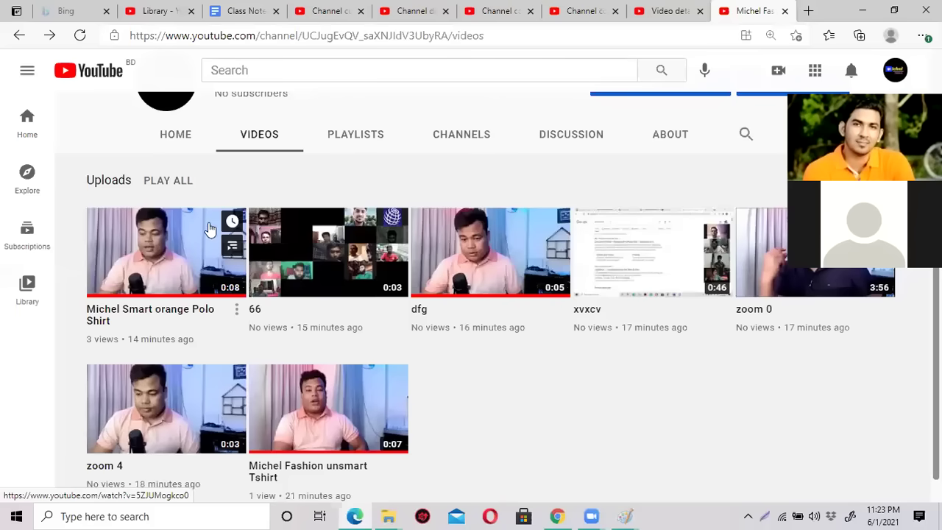
# Highlight the End Screen topic in the Class Notes outline, then go back to the Studio content list.
pyautogui.click(225, 11)
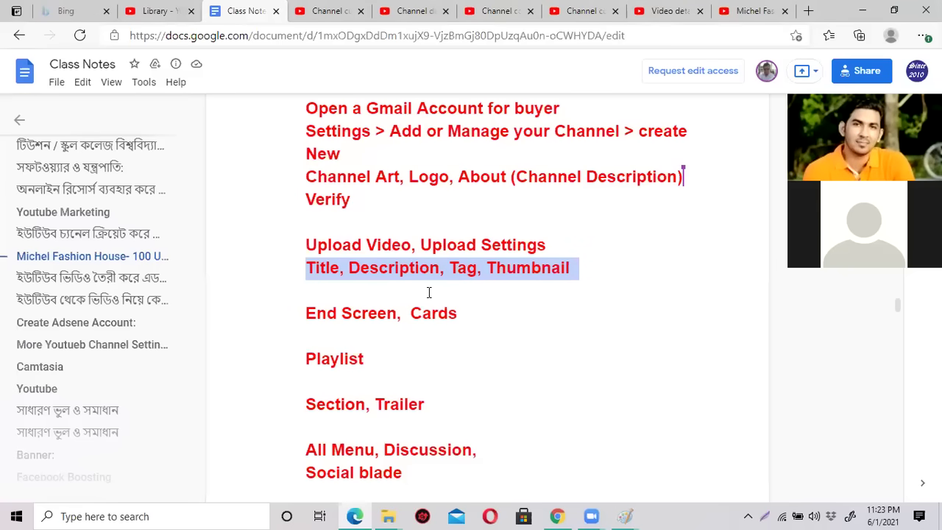
pyautogui.click(430, 287)
pyautogui.scroll(-1, 429, 284)
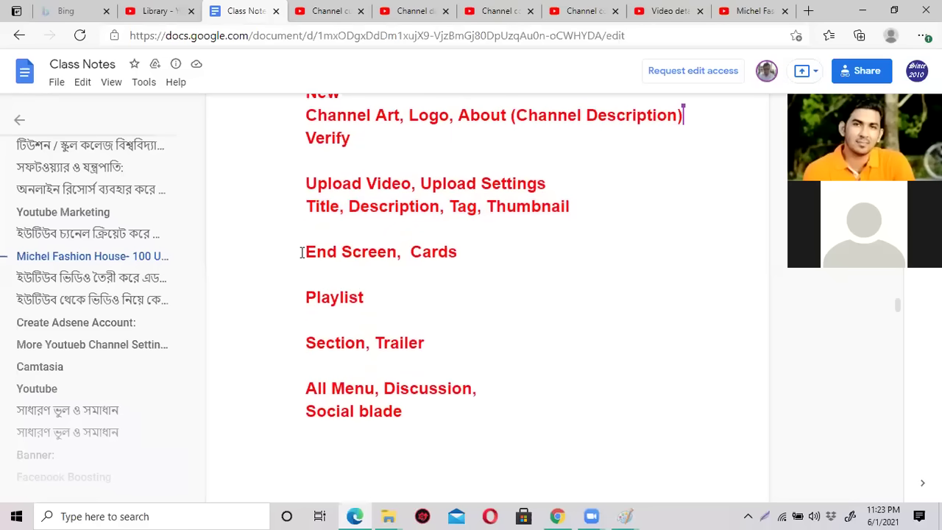
pyautogui.moveTo(303, 252); pyautogui.dragTo(394, 251)
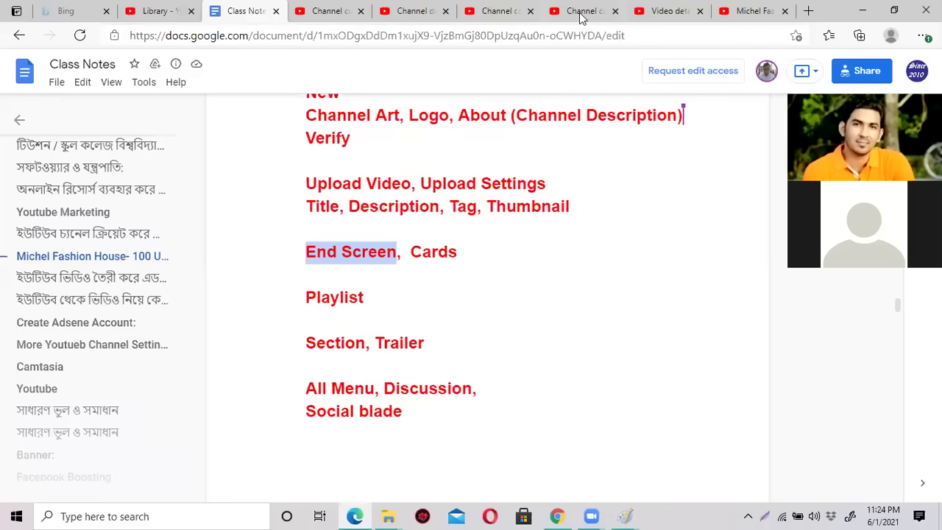
pyautogui.click(581, 13)
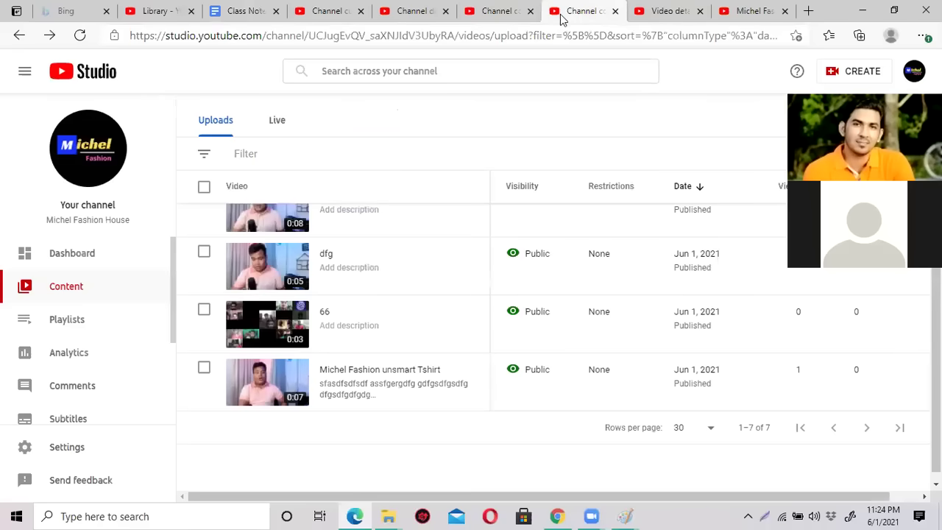
# Close the six leftover Studio and channel tabs.
pyautogui.scroll(4, 321, 213)
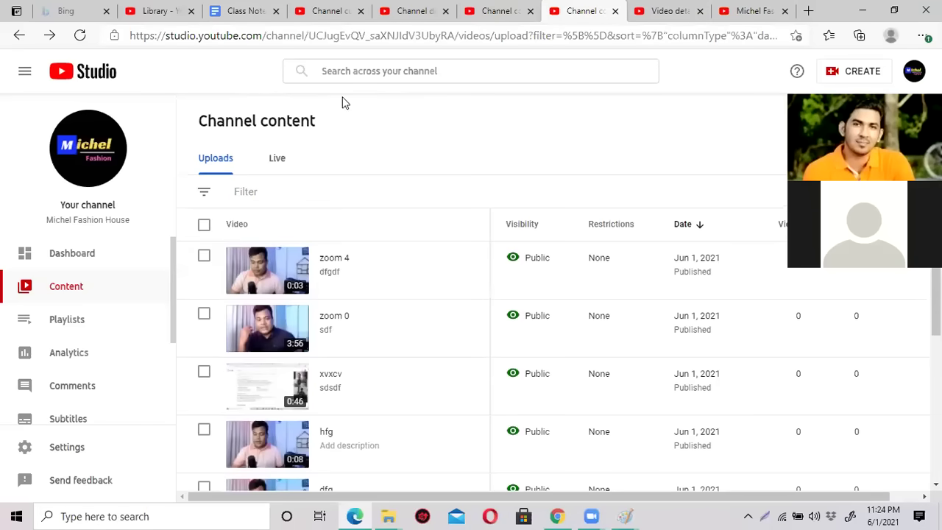
pyautogui.click(413, 11)
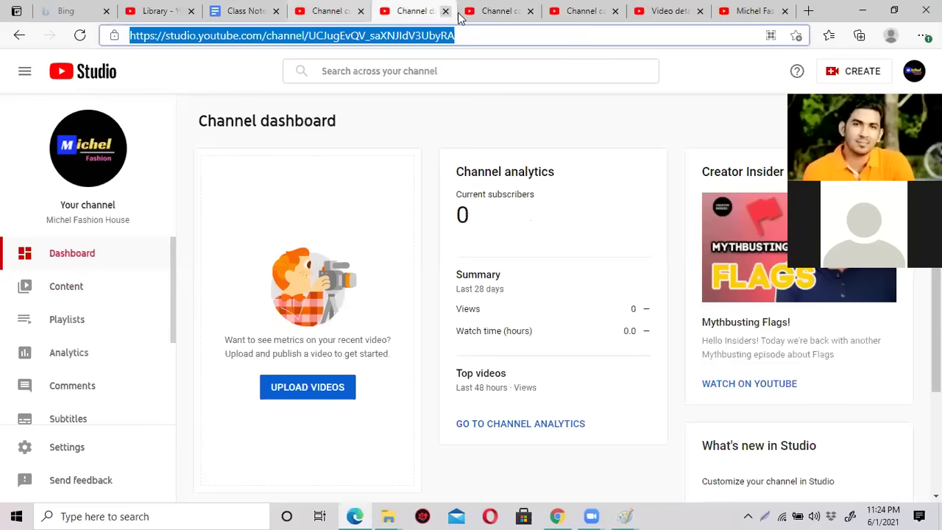
pyautogui.click(445, 11)
pyautogui.click(446, 11)
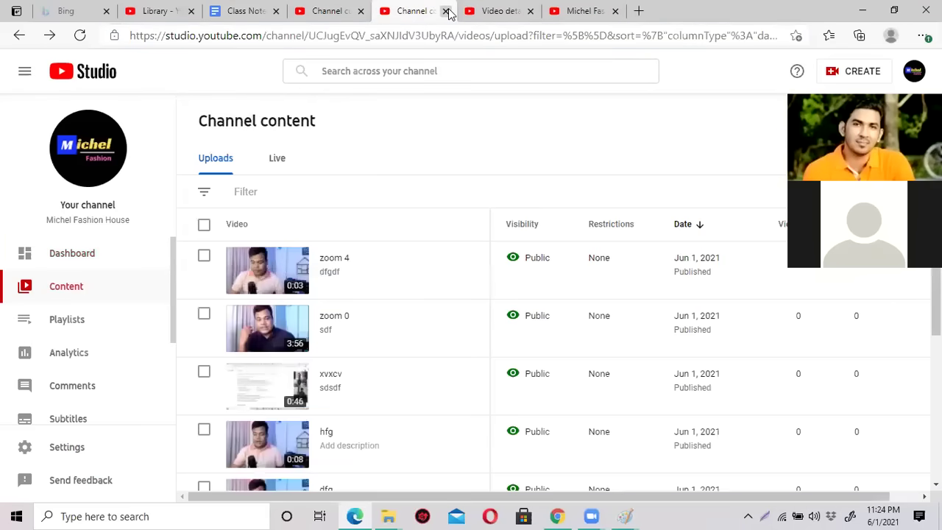
pyautogui.click(446, 11)
pyautogui.click(446, 11)
pyautogui.click(446, 11)
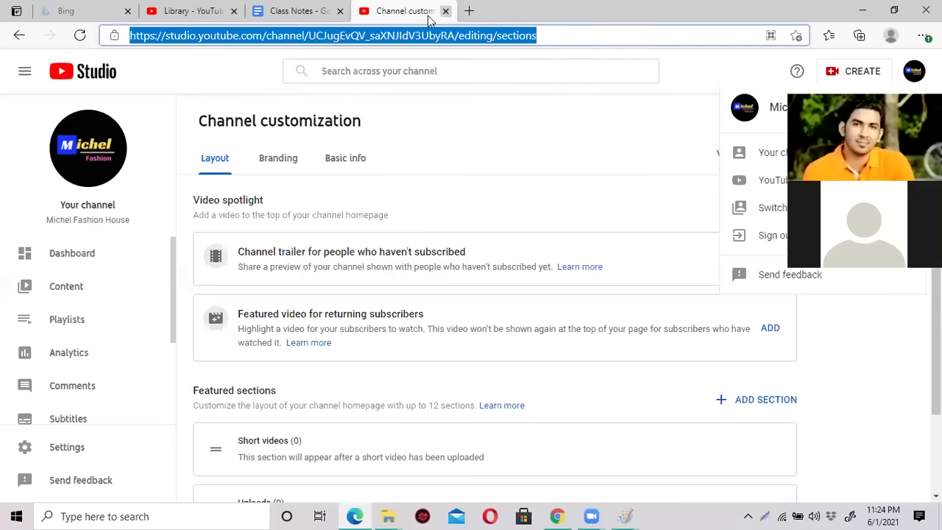
pyautogui.click(445, 11)
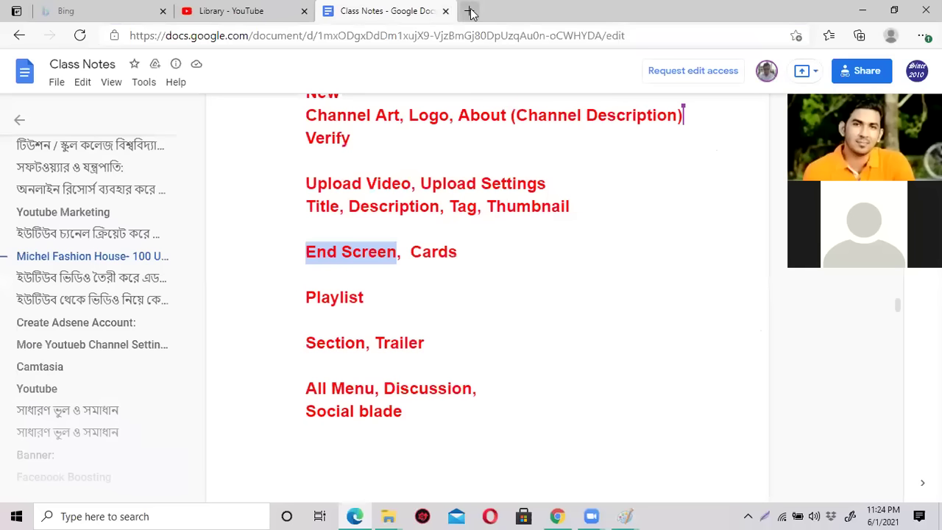
# Load YouTube in a new tab, switch to the Michel Fashion House account, and open its channel.
pyautogui.click(471, 11)
pyautogui.write('you')
pyautogui.press('Return')
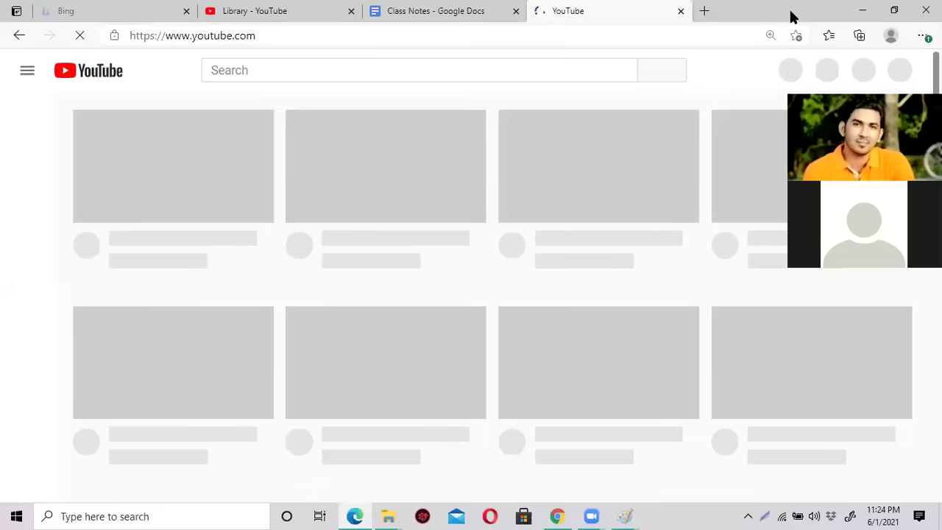
pyautogui.doubleClick(791, 17)
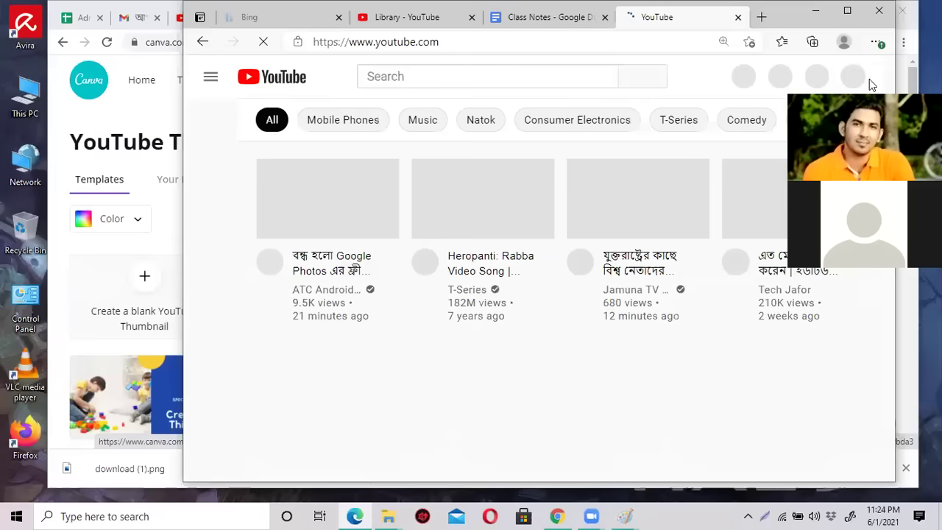
pyautogui.moveTo(787, 9); pyautogui.dragTo(742, 13)
pyautogui.click(812, 84)
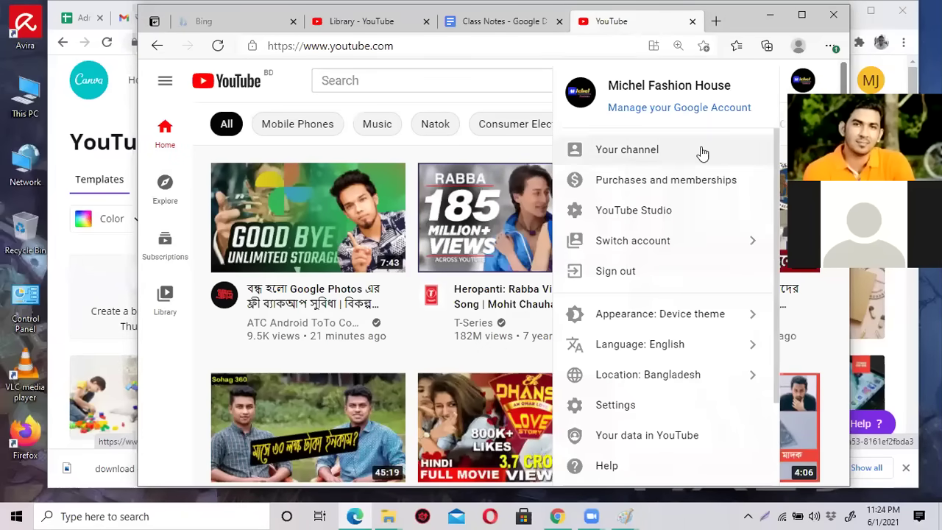
pyautogui.click(697, 247)
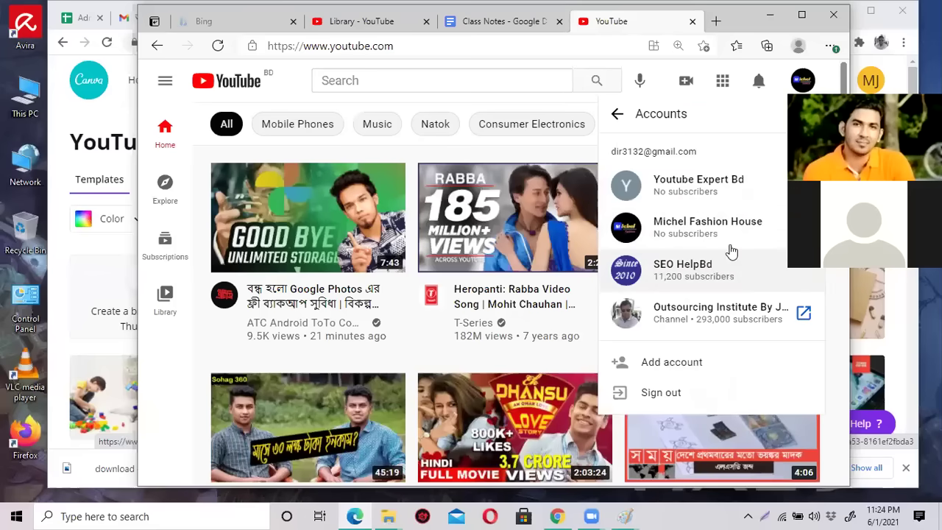
pyautogui.click(730, 232)
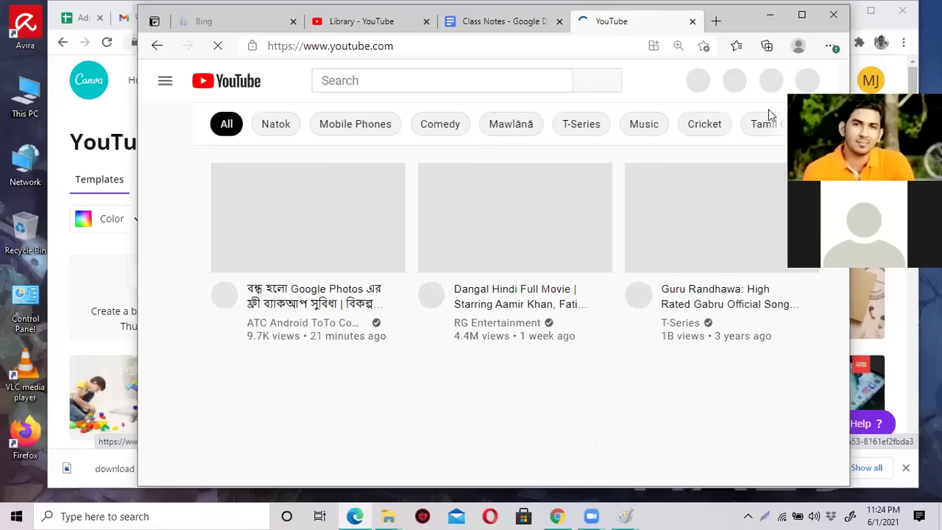
pyautogui.click(806, 86)
pyautogui.click(689, 151)
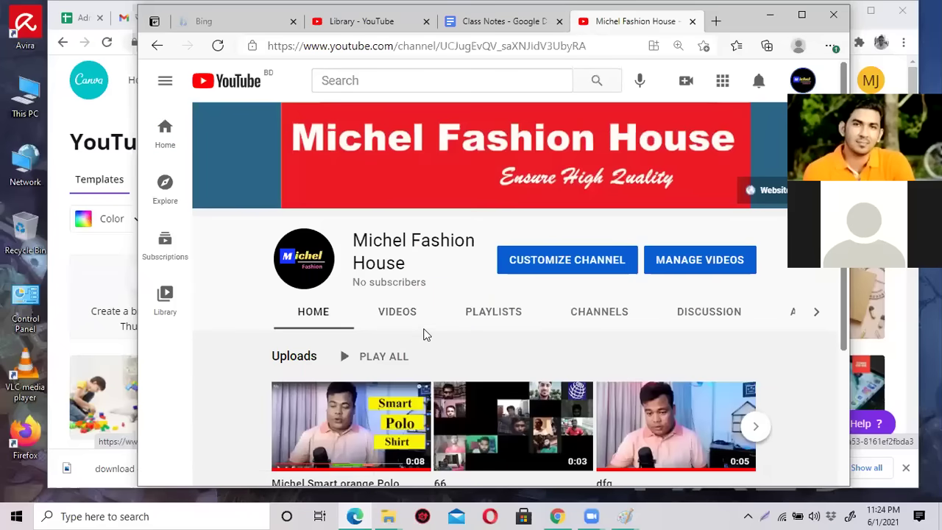
# Review the Michel Fashion House channel page and reopen the account menu with the window shifted left.
pyautogui.scroll(-2, 442, 328)
pyautogui.scroll(2, 448, 324)
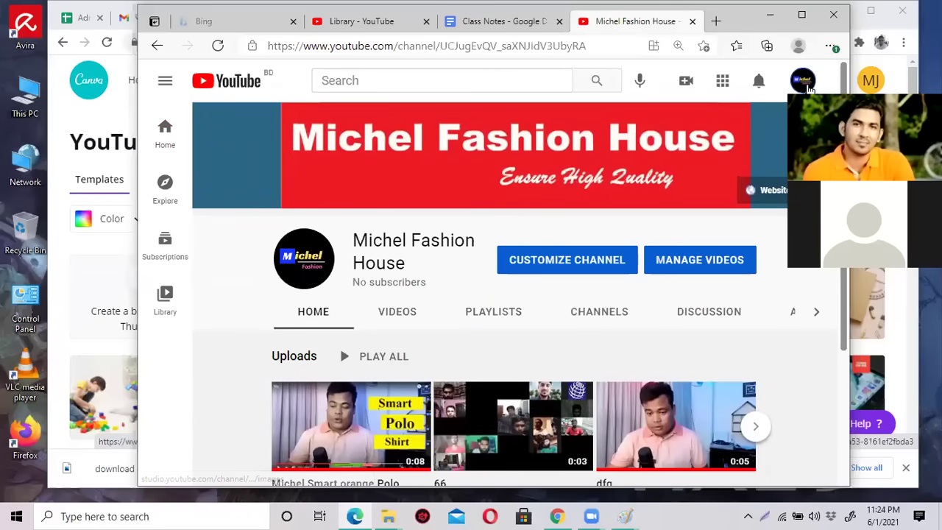
pyautogui.click(803, 80)
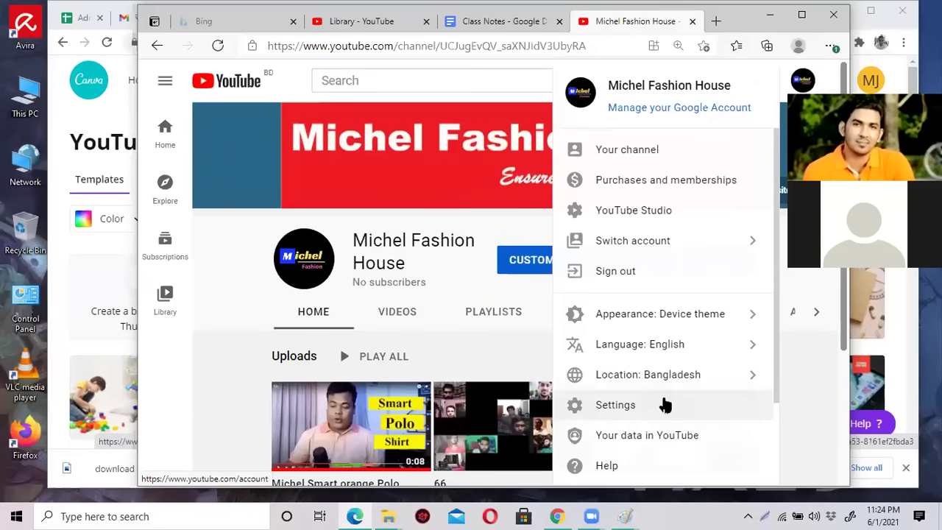
pyautogui.click(467, 276)
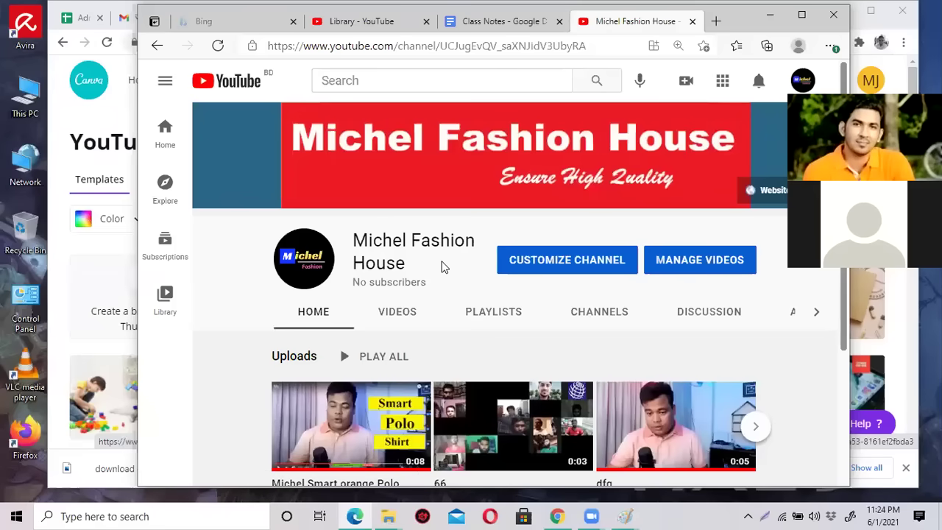
pyautogui.click(803, 83)
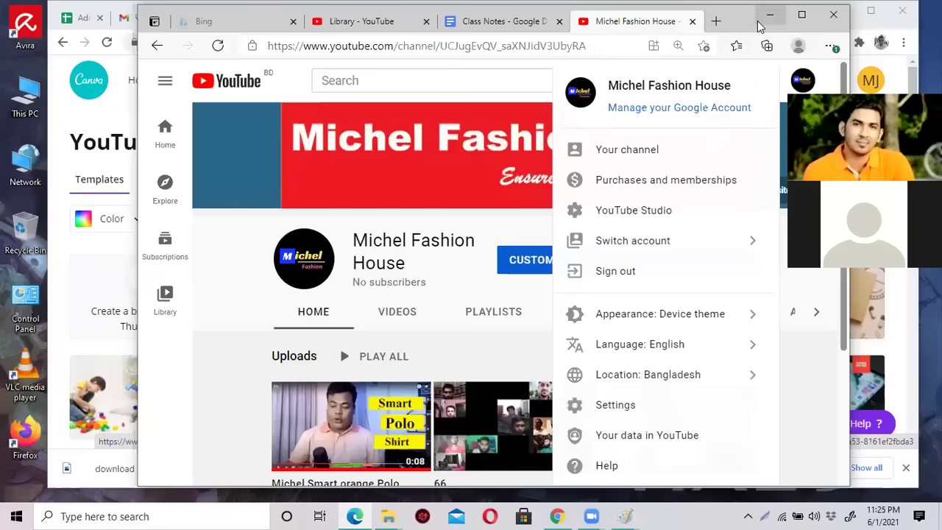
pyautogui.moveTo(739, 27); pyautogui.dragTo(639, 34)
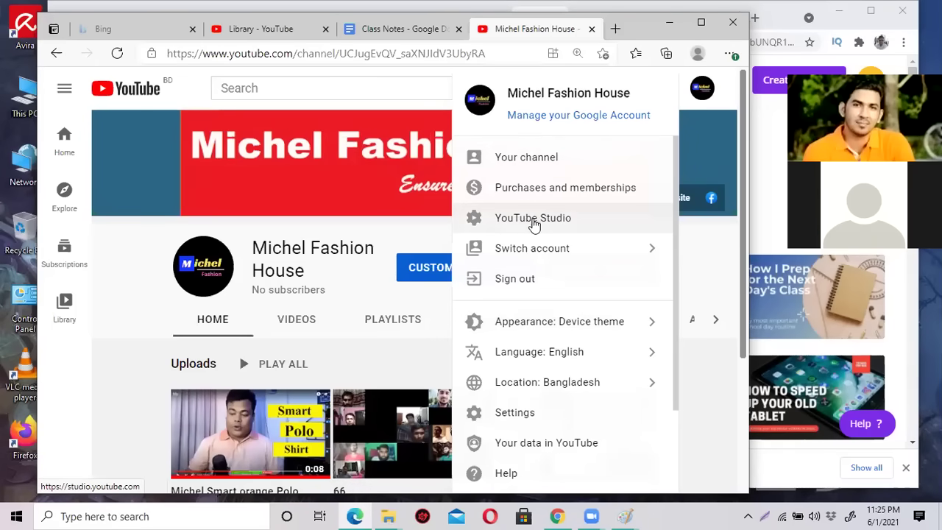
# Open Michel Fashion House in YouTube Studio and review its dashboard: 0 subscribers, polo Short at 3 views.
pyautogui.click(573, 221)
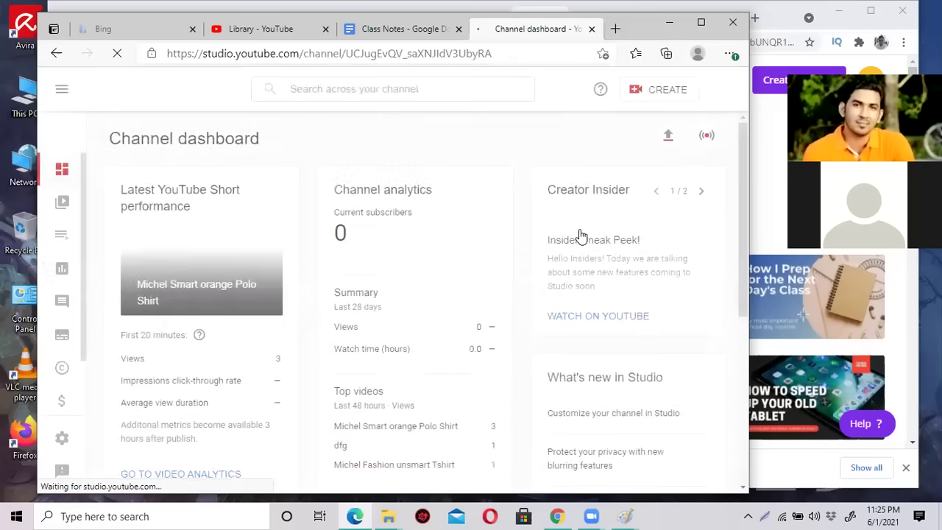
pyautogui.click(701, 25)
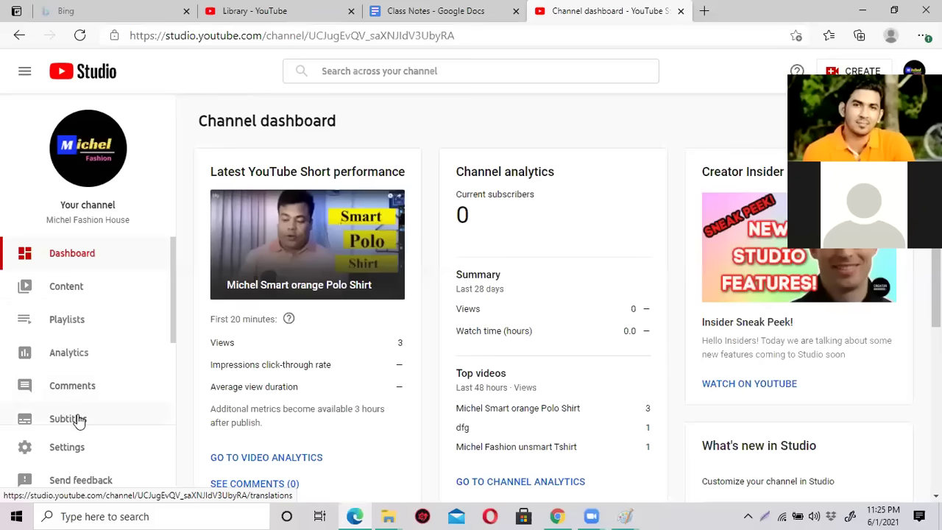
pyautogui.scroll(-1, 79, 429)
pyautogui.scroll(-2, 81, 442)
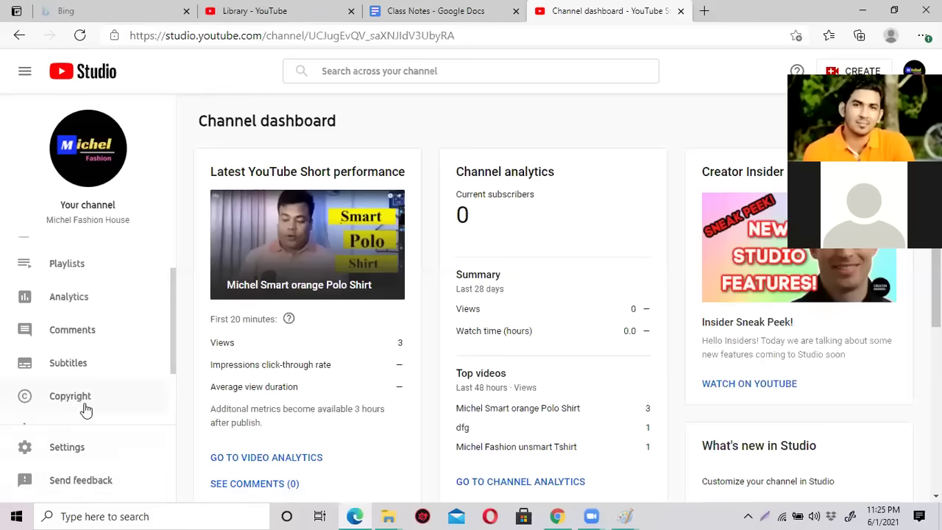
pyautogui.scroll(3, 56, 433)
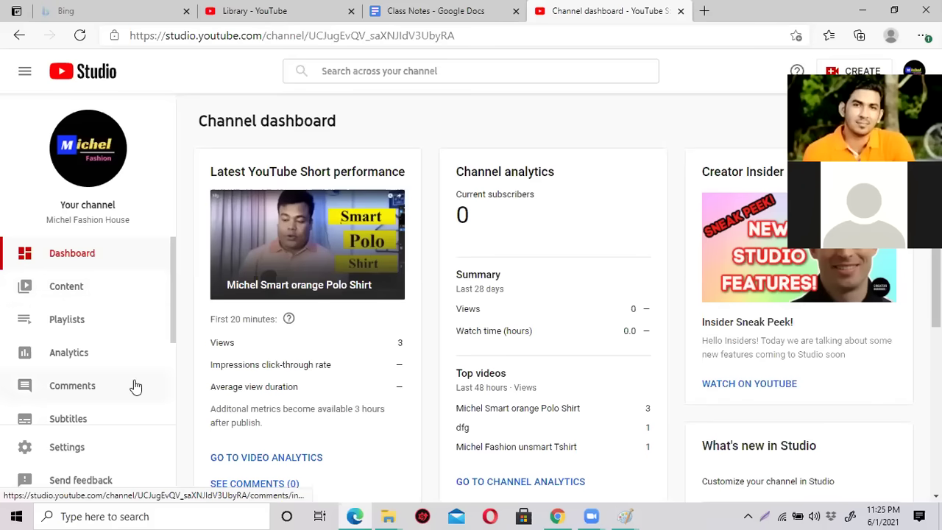
pyautogui.scroll(-2, 147, 323)
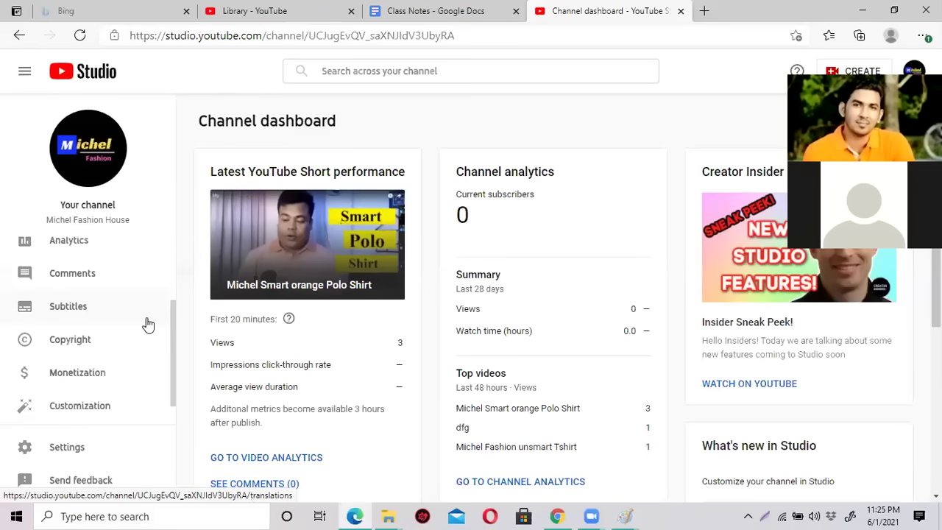
pyautogui.scroll(-1, 147, 324)
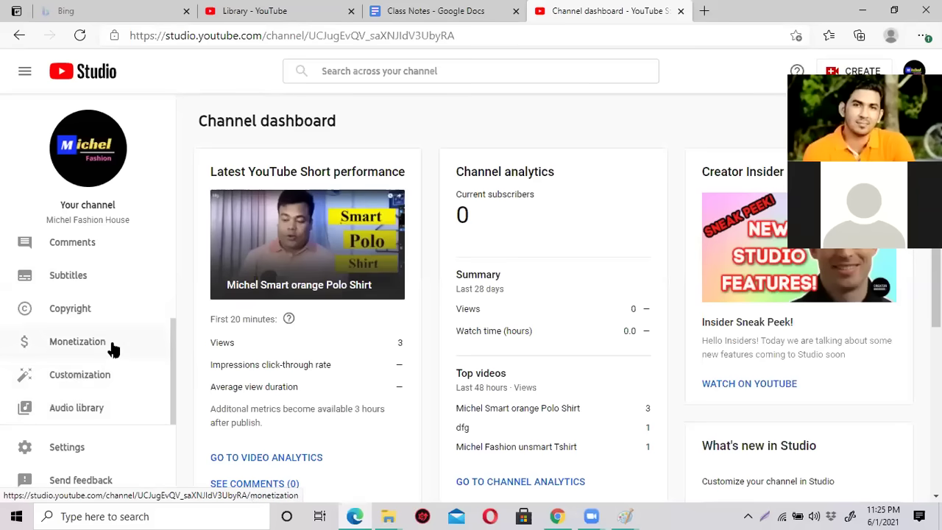
pyautogui.scroll(1, 111, 346)
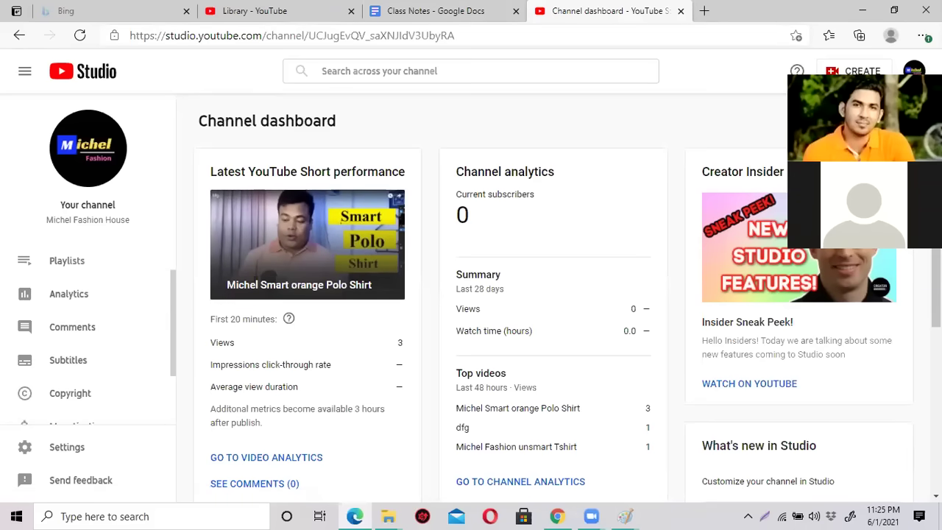
pyautogui.doubleClick(769, 21)
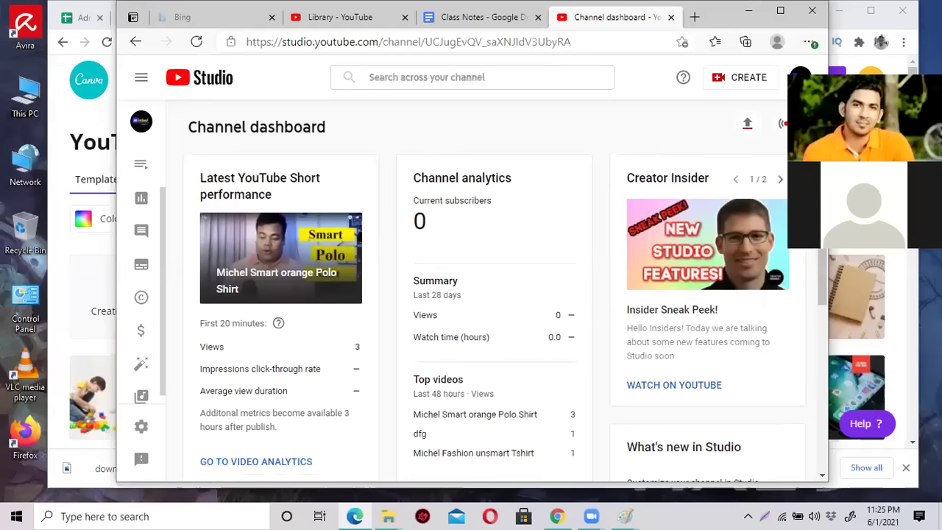
# Compare the public channel page with the Class Notes outline, then bring up the Library page.
pyautogui.click(800, 77)
pyautogui.click(726, 158)
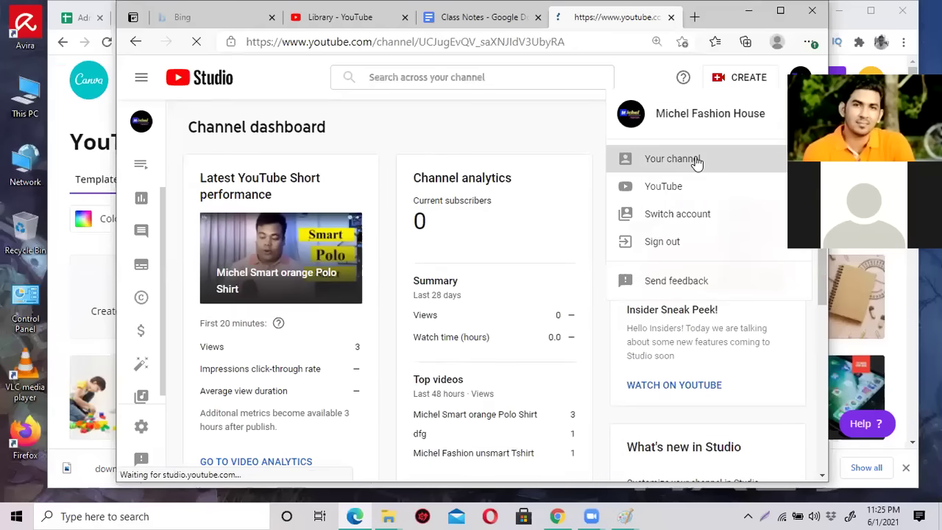
pyautogui.click(782, 11)
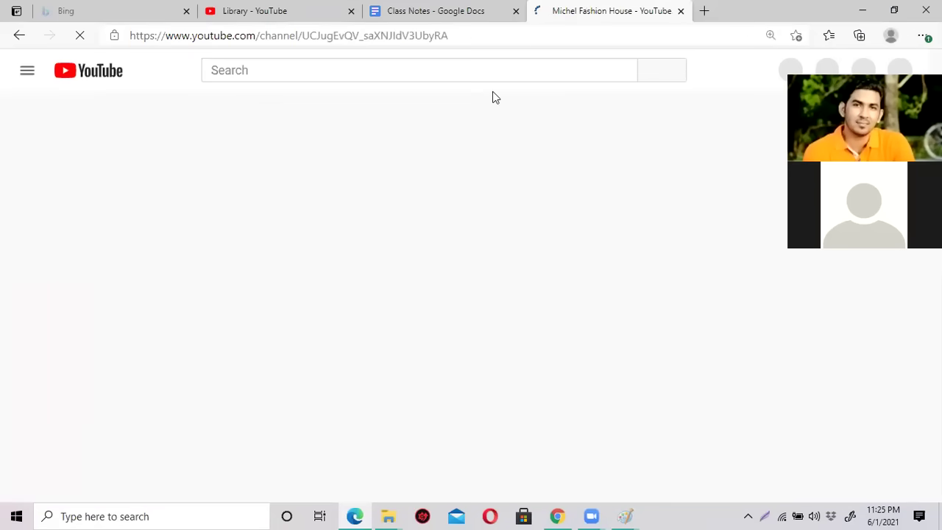
pyautogui.click(440, 14)
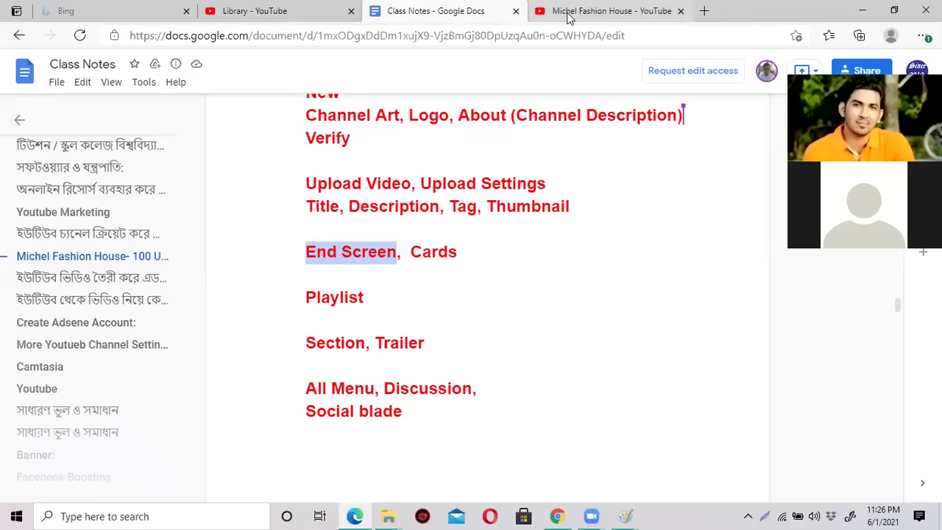
pyautogui.click(568, 16)
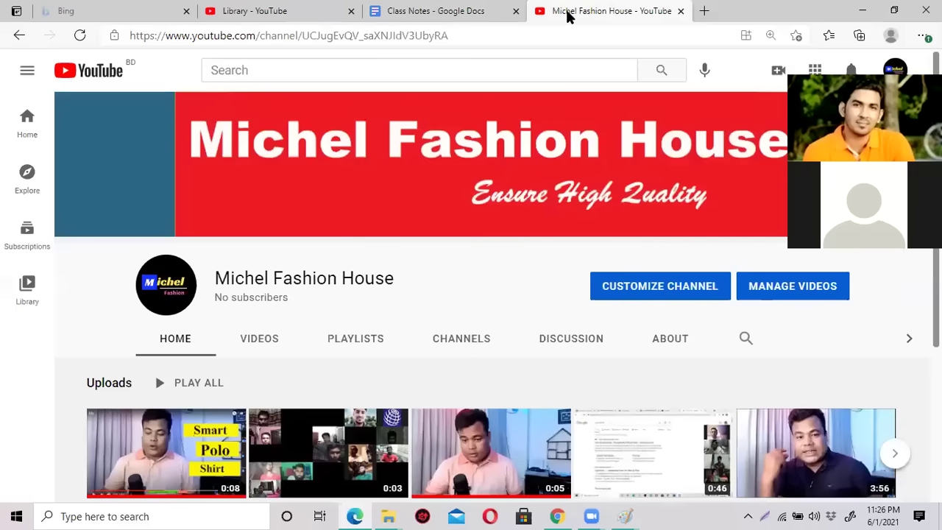
pyautogui.scroll(-3, 278, 386)
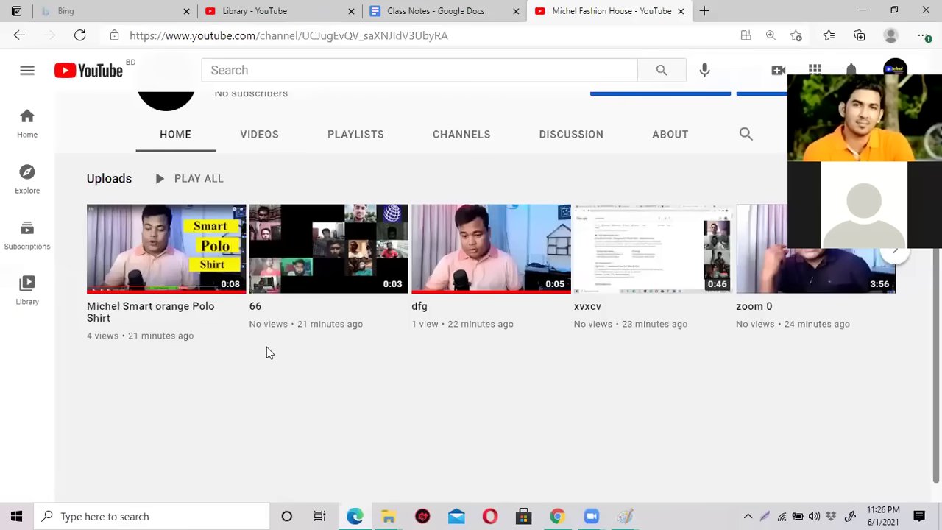
pyautogui.click(454, 13)
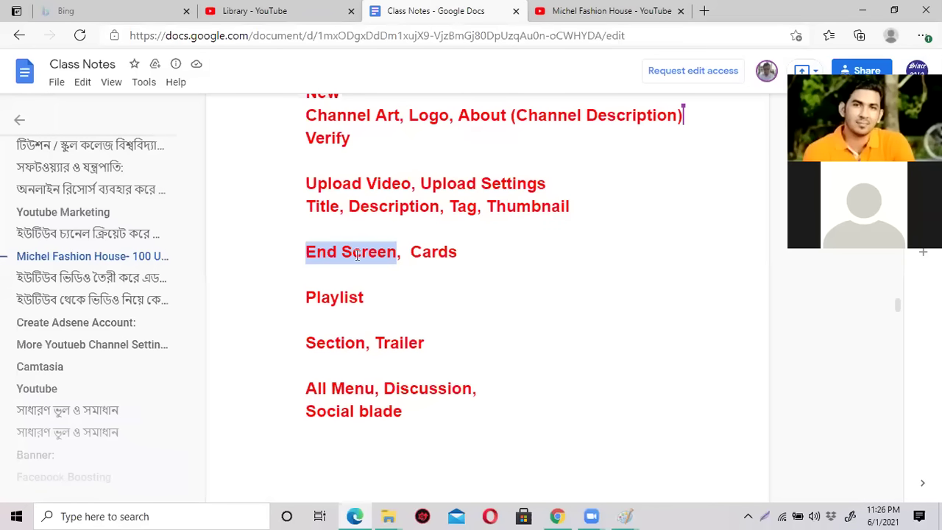
pyautogui.click(261, 10)
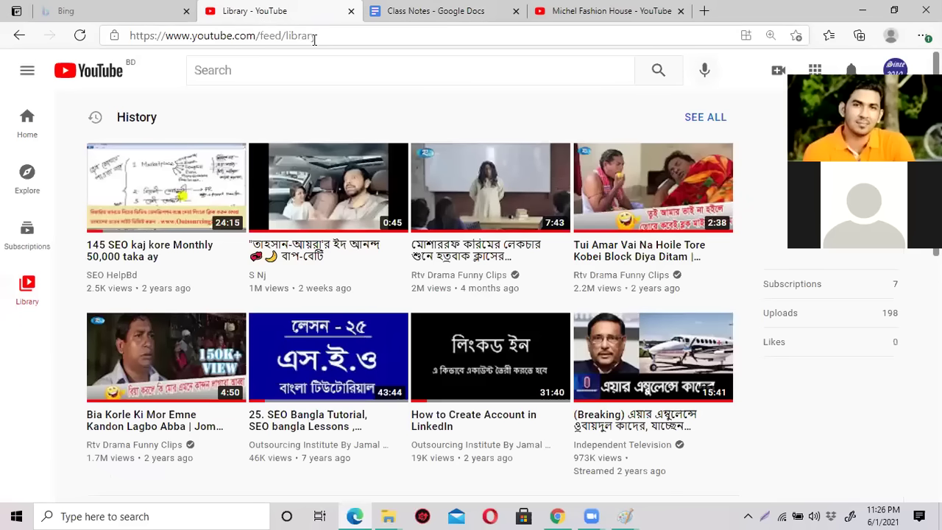
# Play the third History video muted, skipping the ad, and pause on its end-screen cards at 7:37.
pyautogui.moveTo(329, 190)
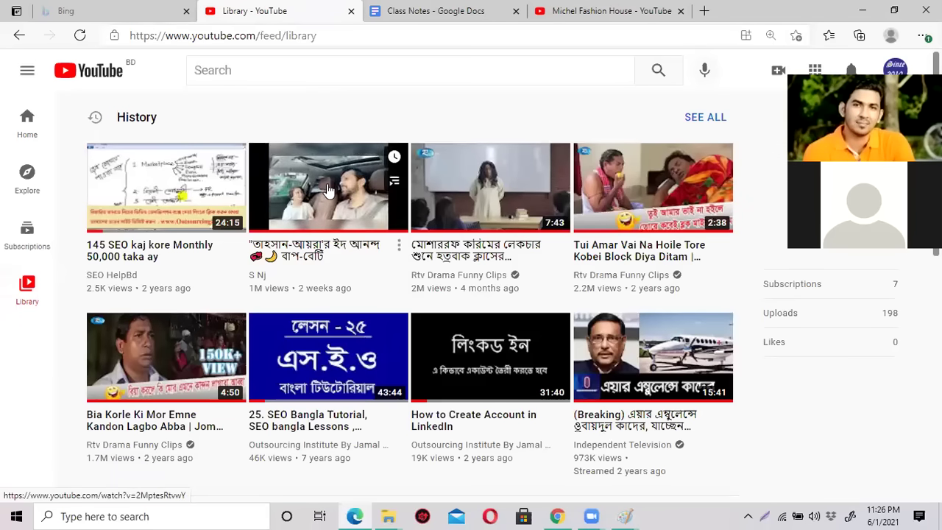
pyautogui.click(502, 184)
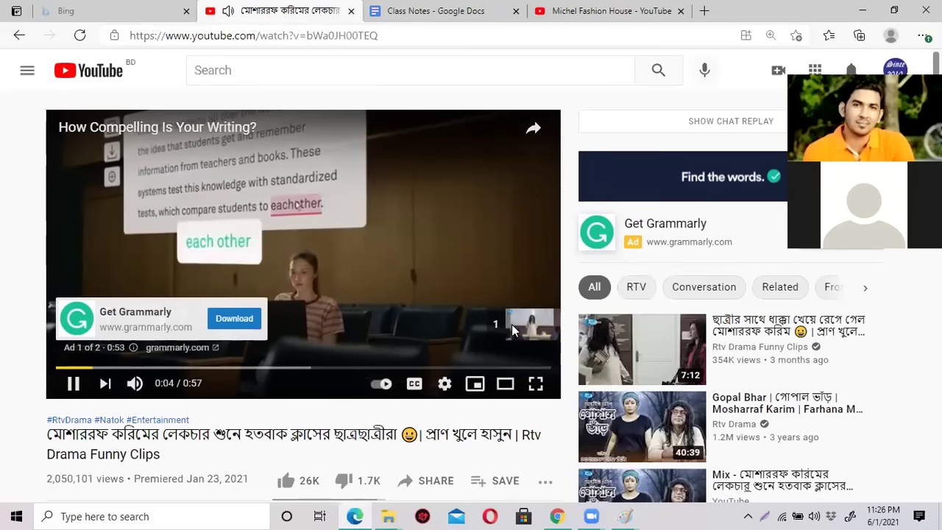
pyautogui.click(510, 326)
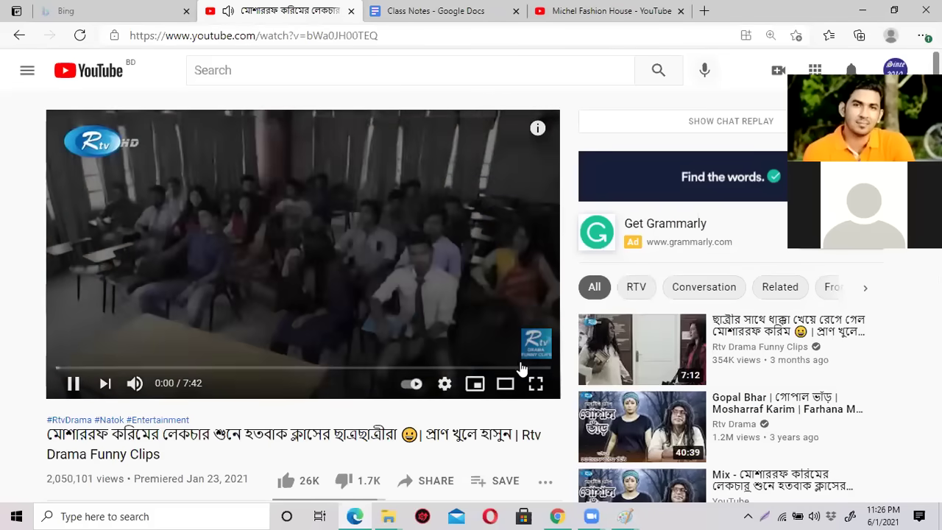
pyautogui.click(530, 368)
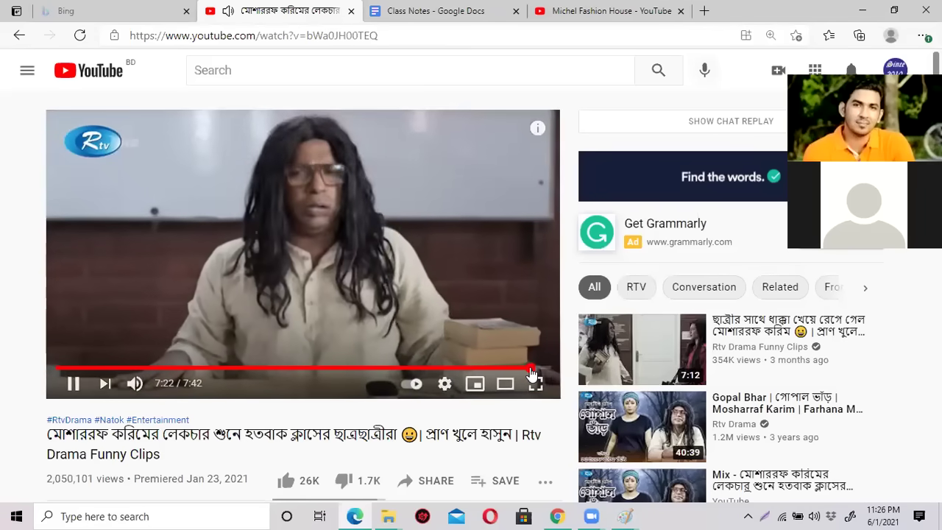
pyautogui.click(135, 383)
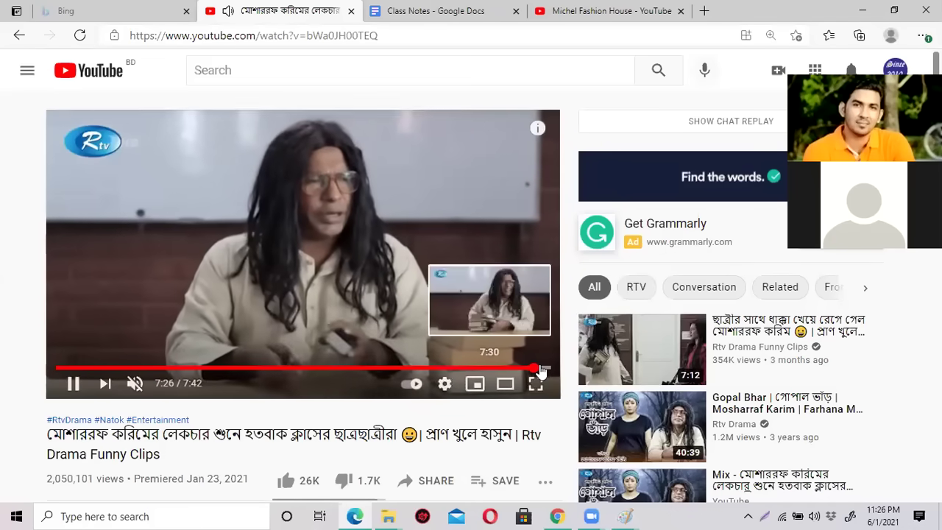
pyautogui.click(540, 368)
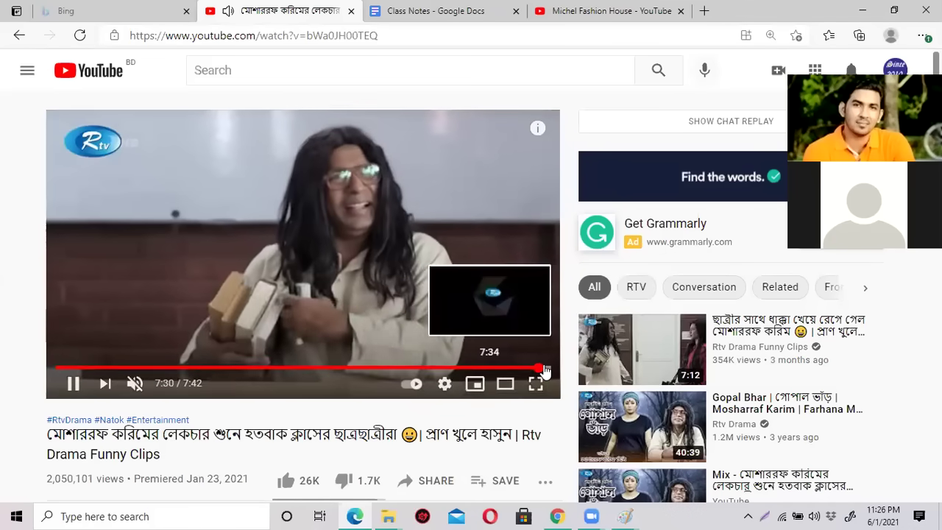
pyautogui.click(542, 368)
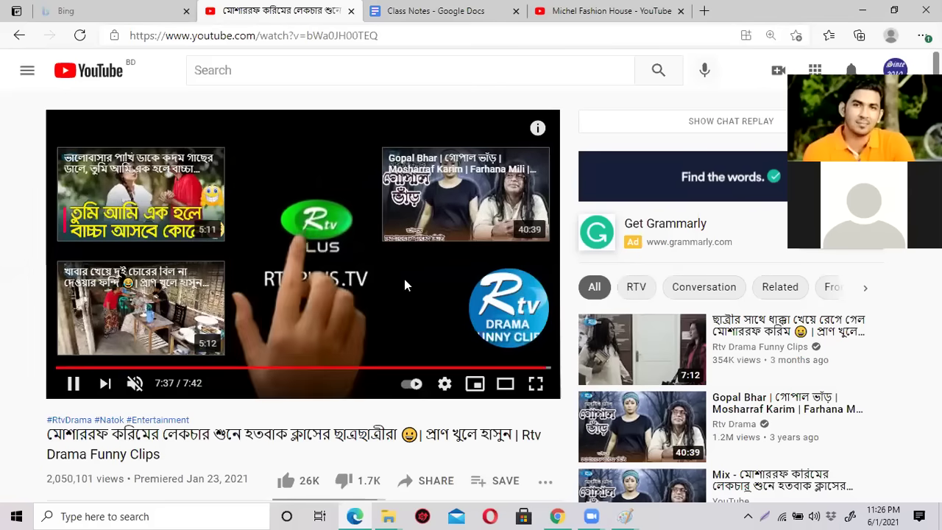
pyautogui.click(353, 301)
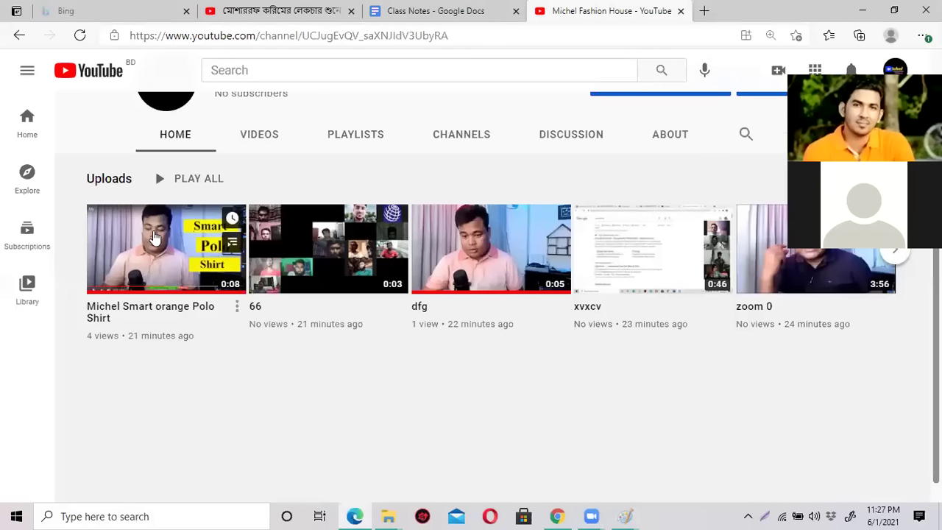
# Run the 0:07 Michel Smart orange Polo Shirt video to its end, cancel autoplay, and replay it.
pyautogui.click(155, 237)
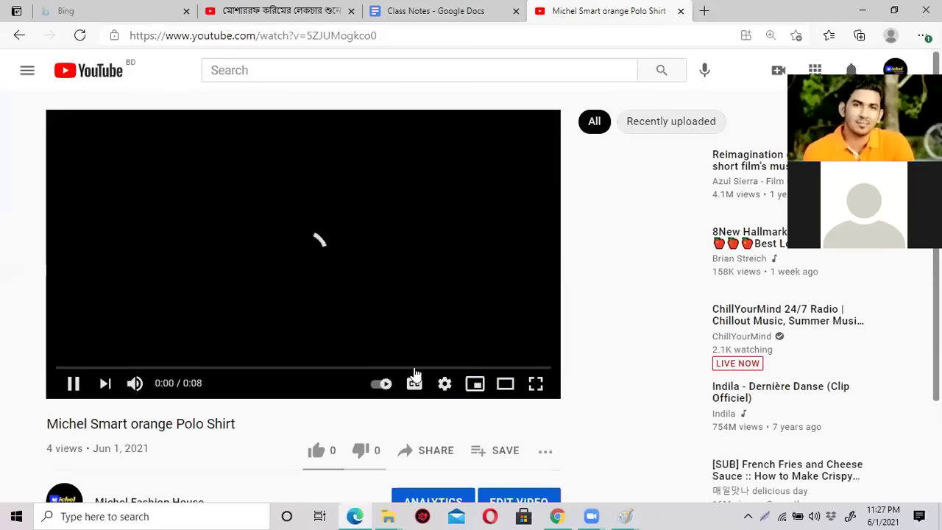
pyautogui.click(456, 367)
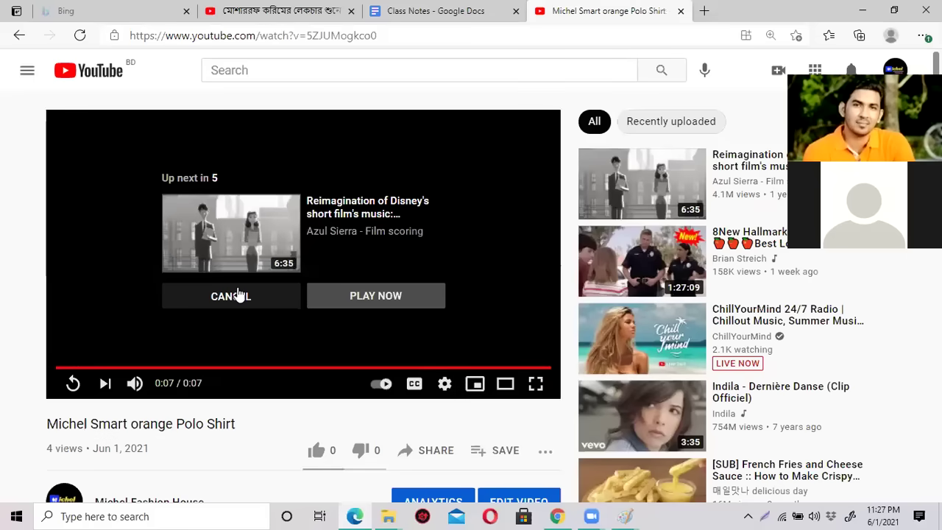
pyautogui.click(238, 295)
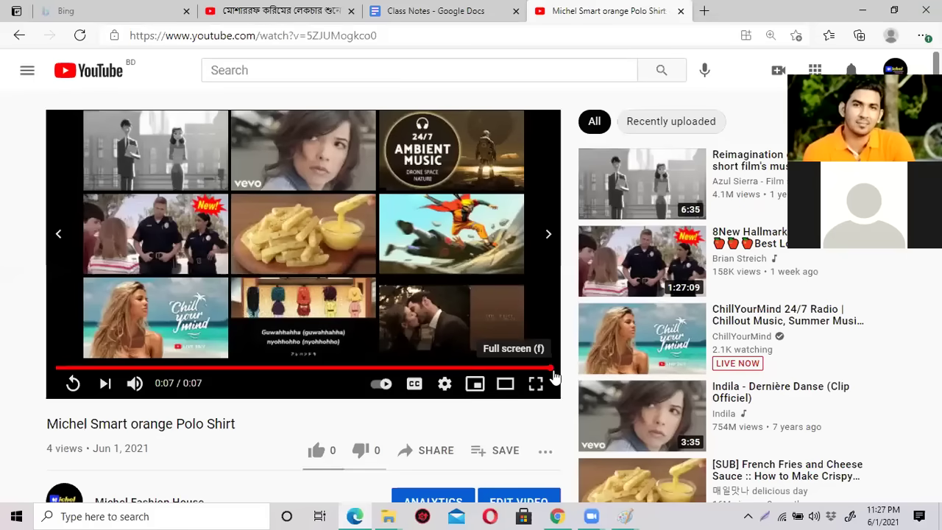
pyautogui.click(73, 384)
pyautogui.click(73, 384)
pyautogui.scroll(-2, 421, 329)
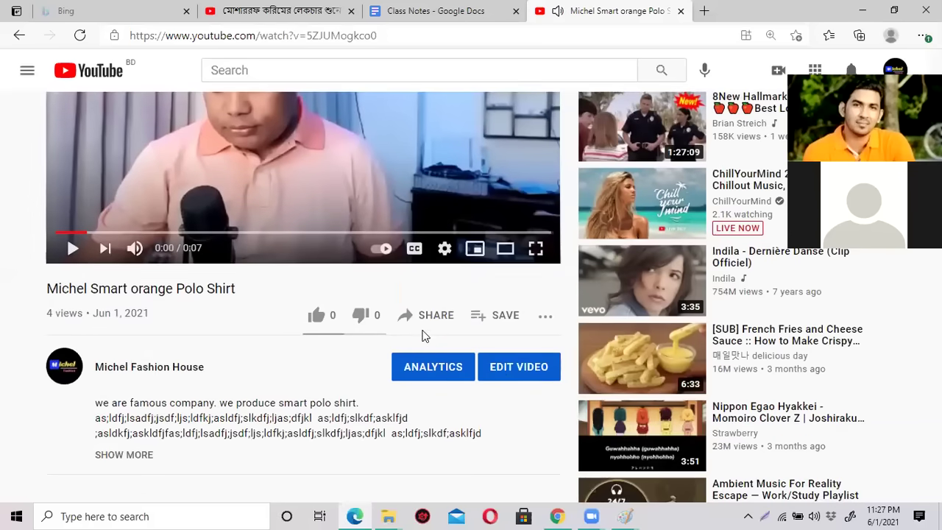
# Open the polo shirt video's Studio details and check its disabled End screen row.
pyautogui.click(513, 368)
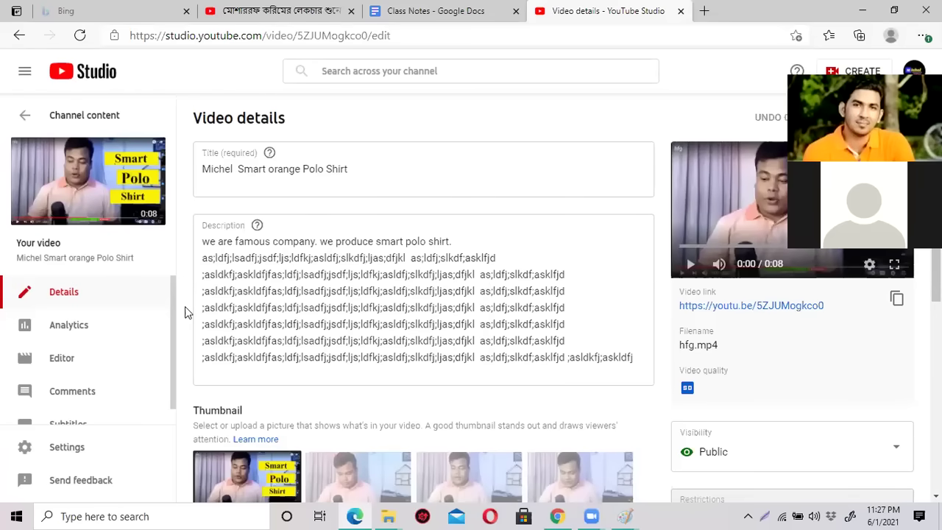
pyautogui.scroll(-4, 186, 307)
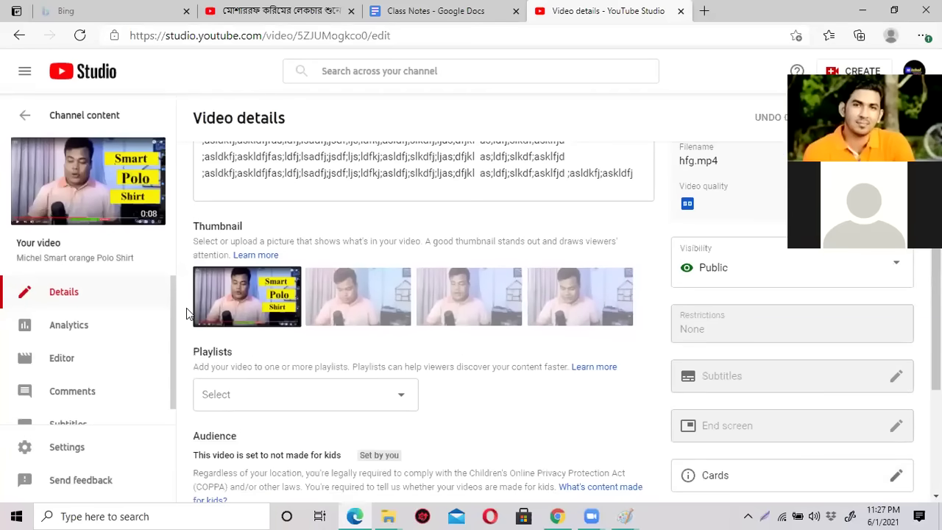
pyautogui.scroll(-1, 186, 306)
pyautogui.scroll(5, 186, 306)
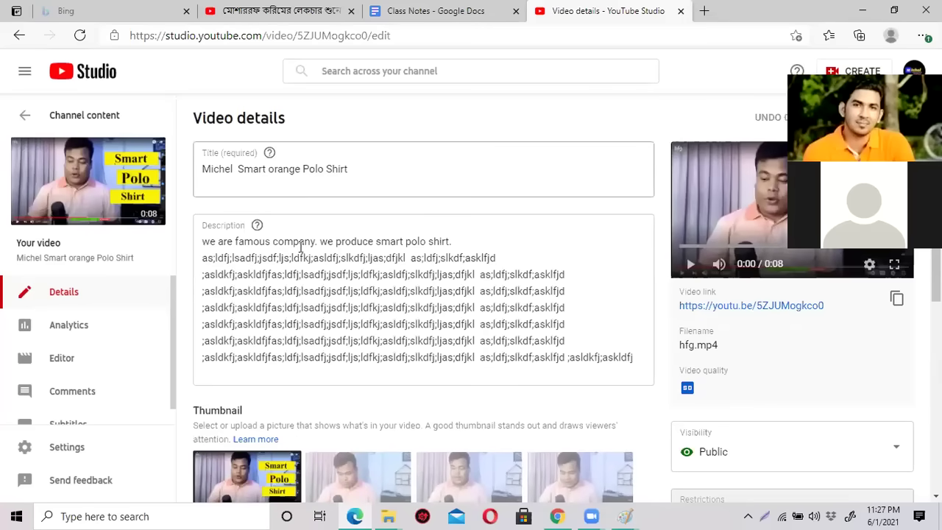
pyautogui.scroll(-6, 304, 309)
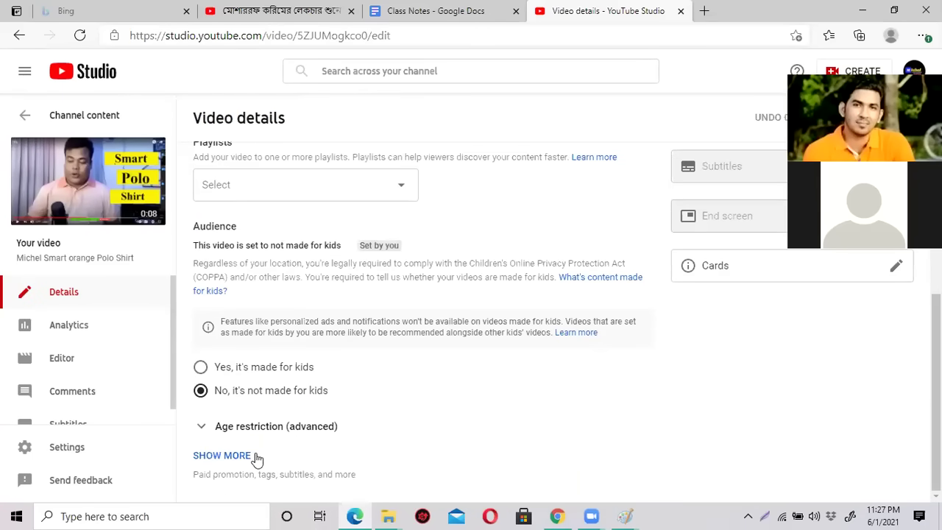
pyautogui.scroll(5, 400, 326)
pyautogui.scroll(-4, 399, 326)
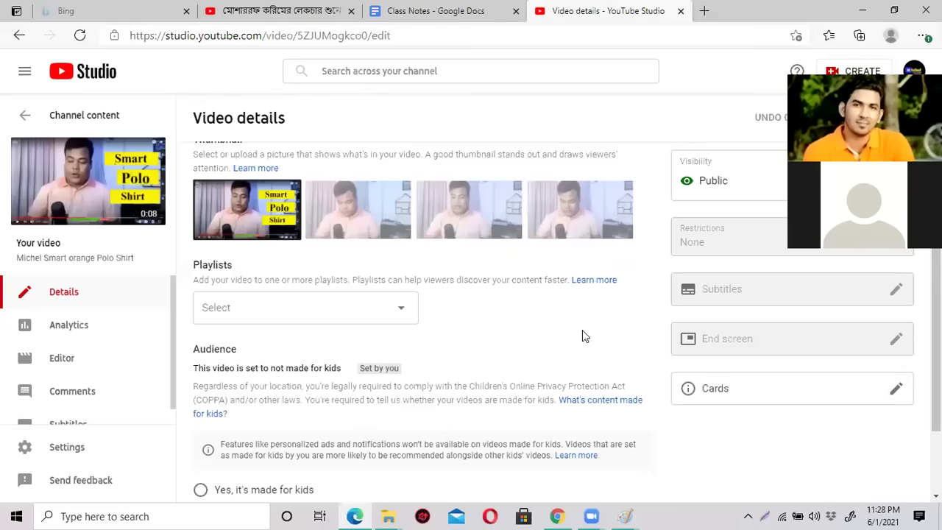
pyautogui.moveTo(739, 349)
# Return to the uploads list and open the zoom 0 video's details.
pyautogui.click(26, 120)
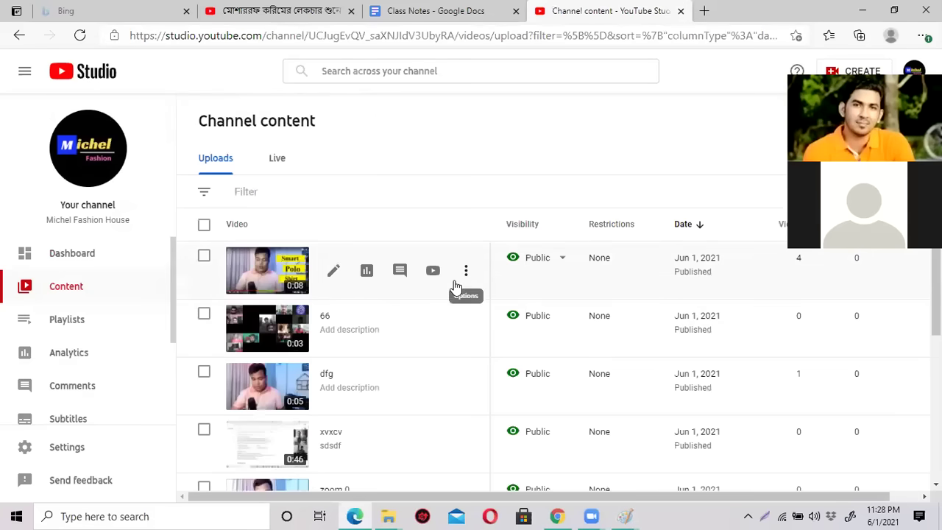
pyautogui.scroll(-2, 442, 280)
pyautogui.scroll(-2, 441, 295)
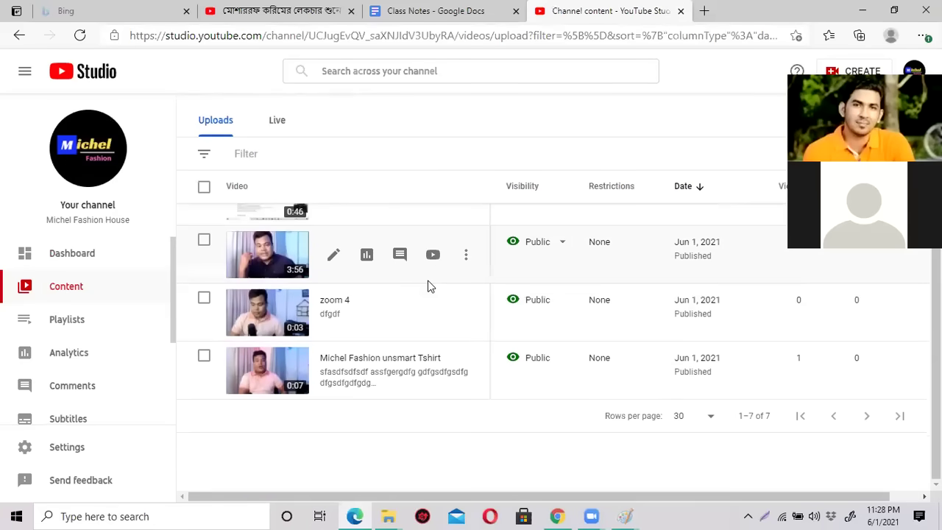
pyautogui.scroll(1, 471, 354)
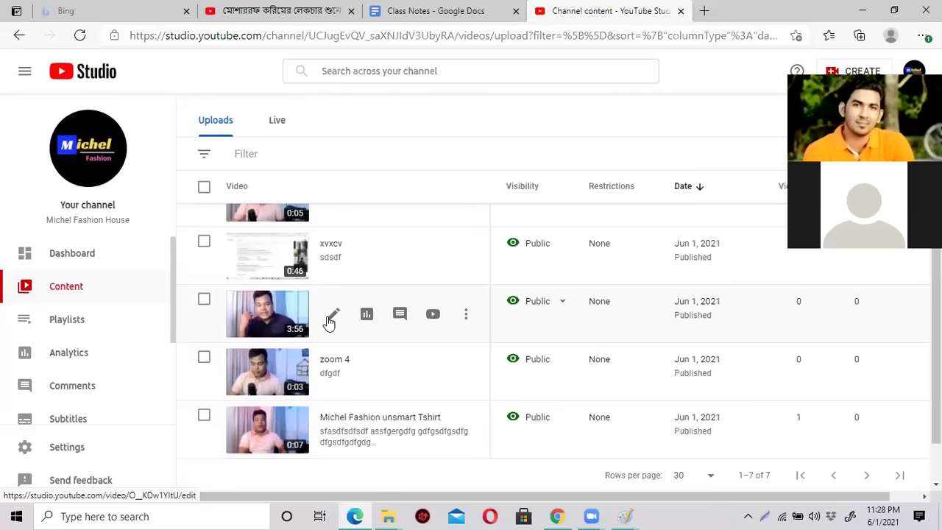
pyautogui.click(332, 316)
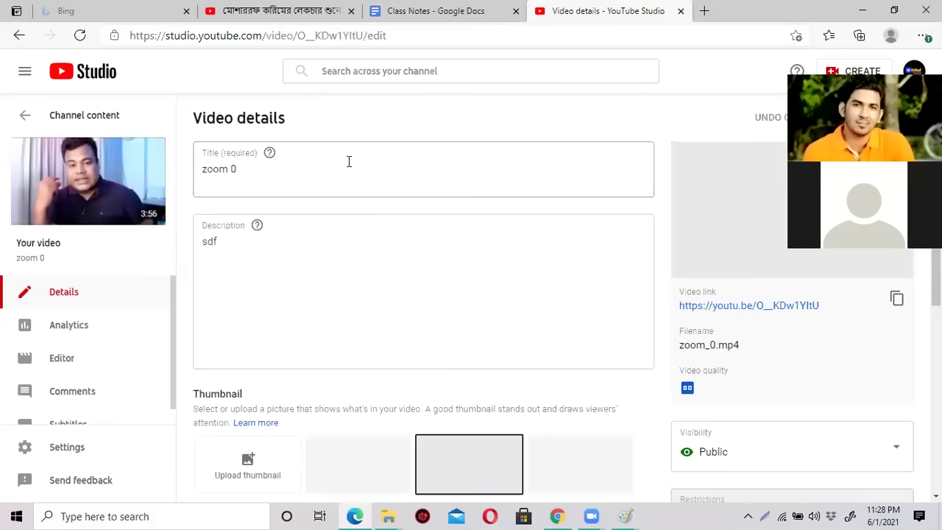
# Resize the window and open the End screen editor offering '1 video, 1 subscribe' templates.
pyautogui.scroll(-2, 532, 309)
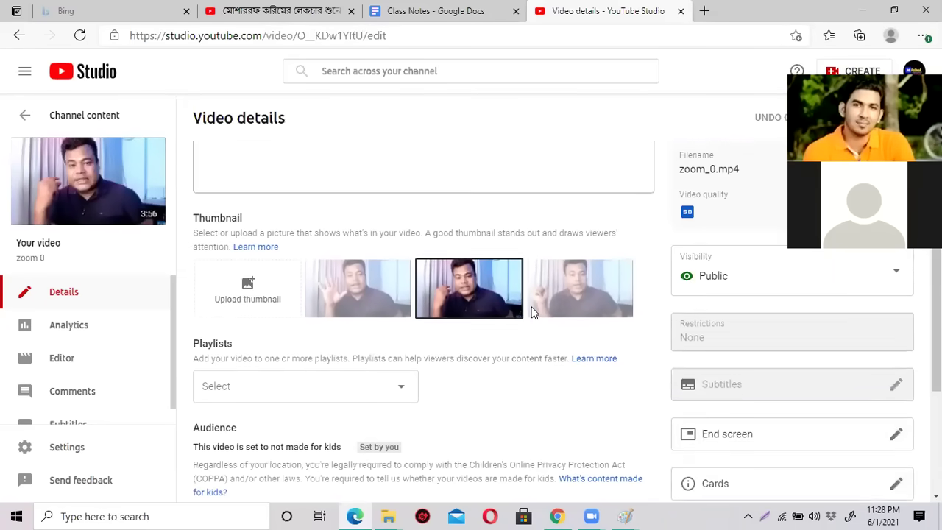
pyautogui.scroll(2, 508, 287)
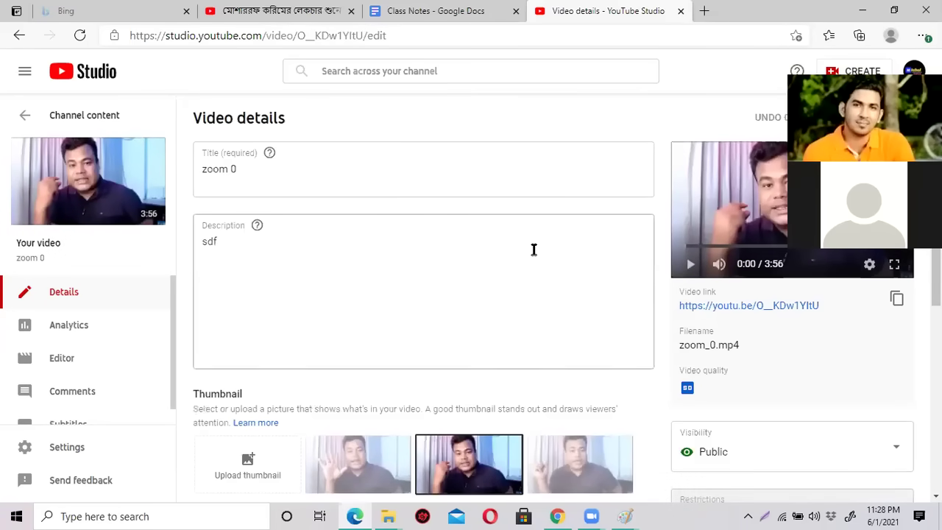
pyautogui.scroll(-4, 494, 246)
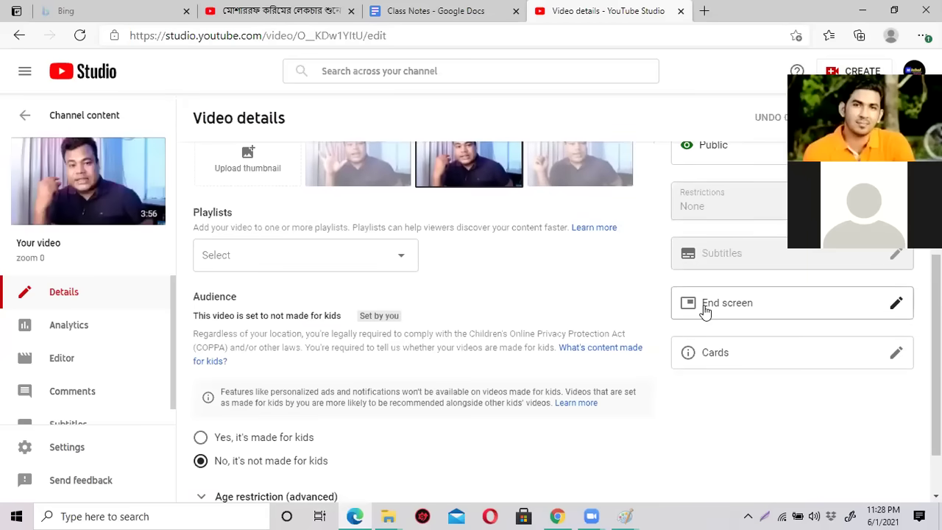
pyautogui.scroll(4, 434, 305)
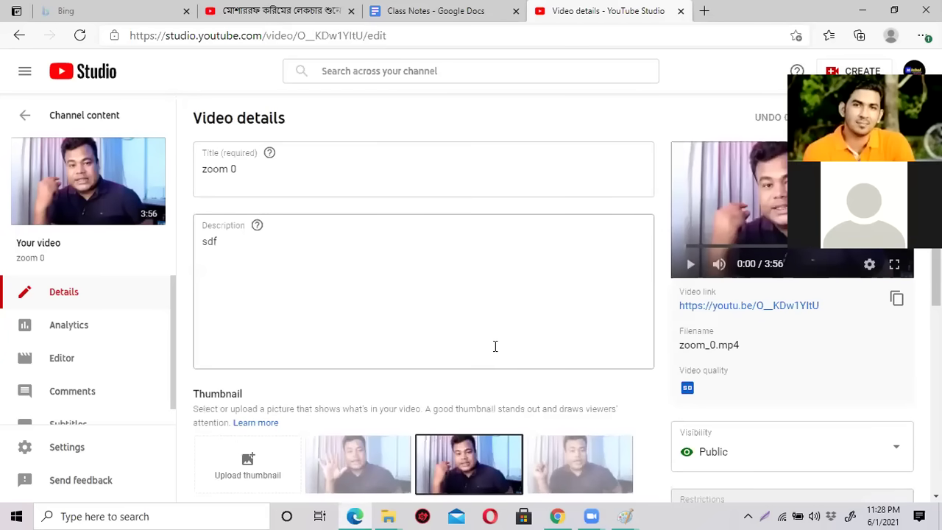
pyautogui.scroll(-2, 494, 347)
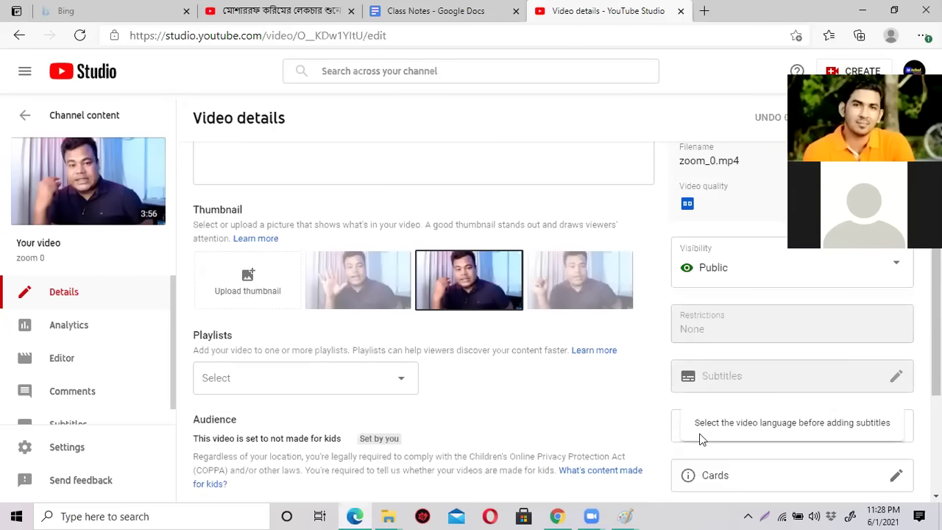
pyautogui.doubleClick(742, 13)
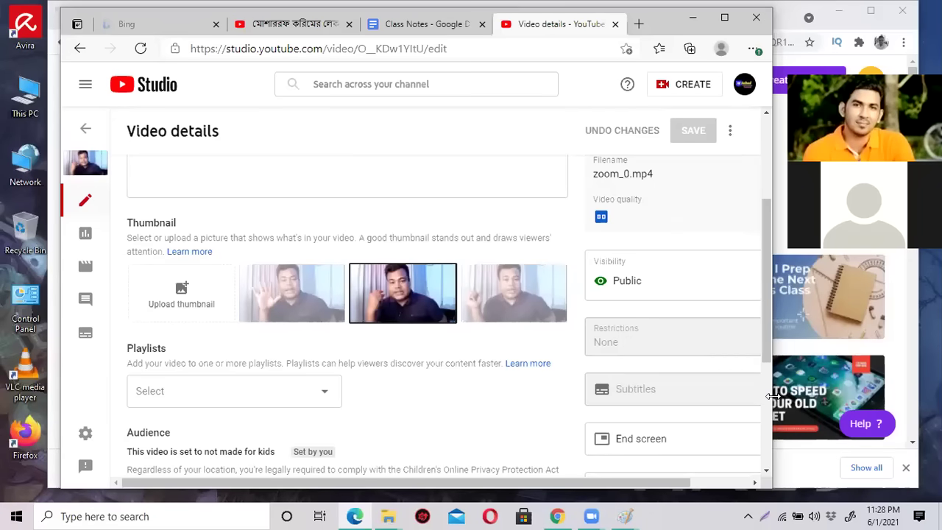
pyautogui.moveTo(773, 396); pyautogui.dragTo(856, 396)
pyautogui.scroll(-2, 663, 350)
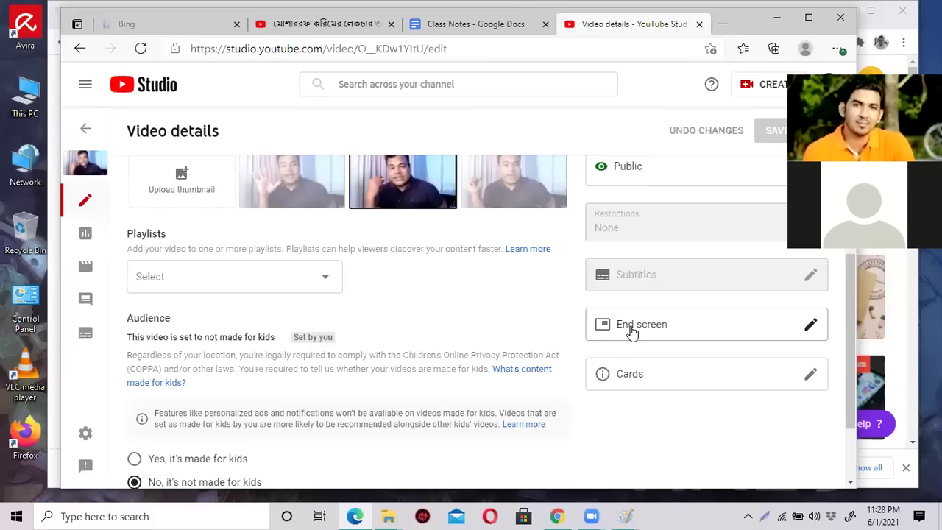
pyautogui.click(632, 331)
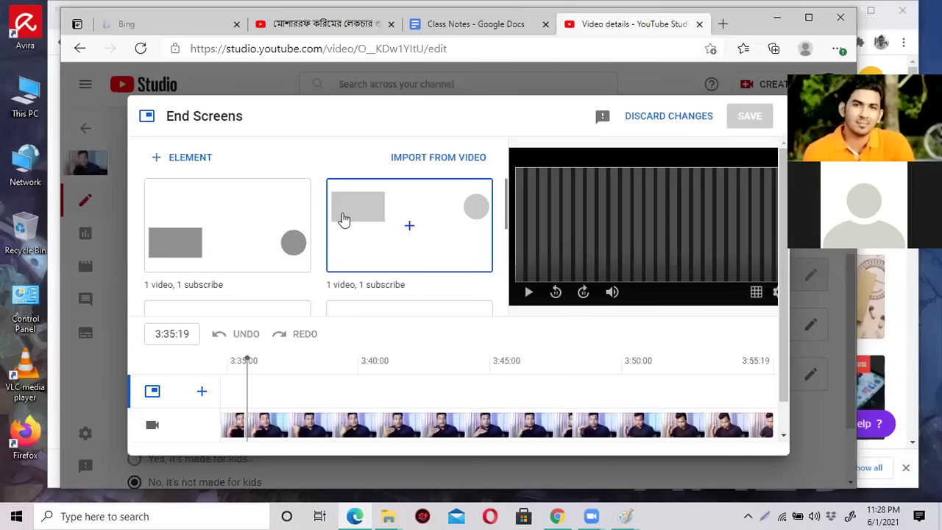
# Apply the '1 video, 1 subscribe' end screen template with subscribe and Best for viewer elements.
pyautogui.scroll(-2, 319, 277)
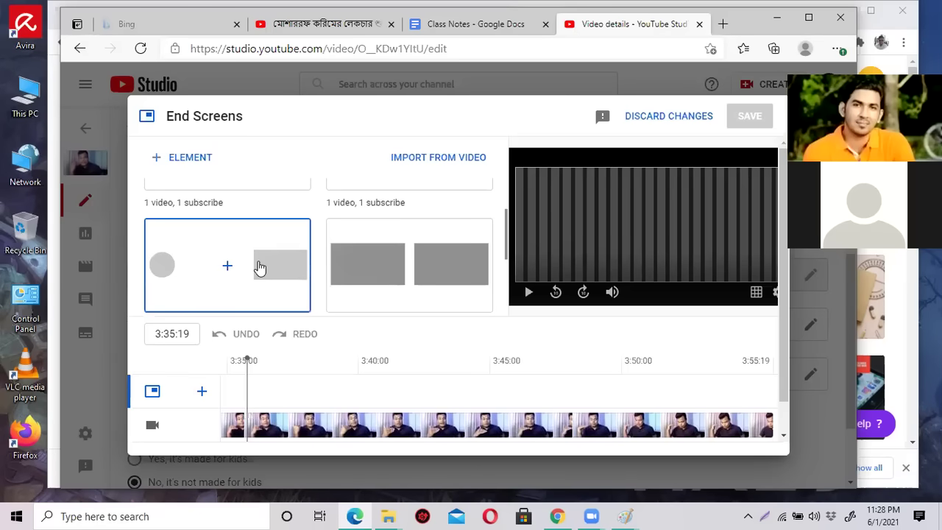
pyautogui.scroll(-3, 260, 268)
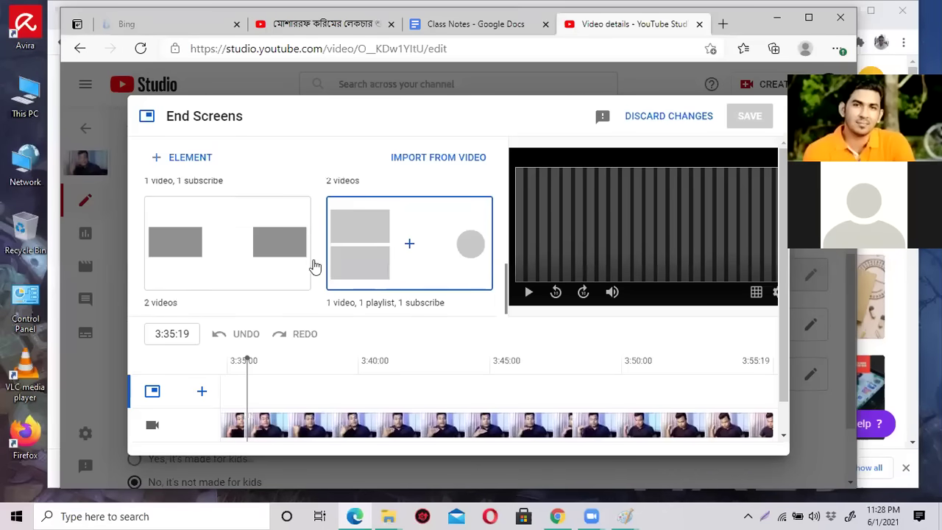
pyautogui.scroll(3, 449, 243)
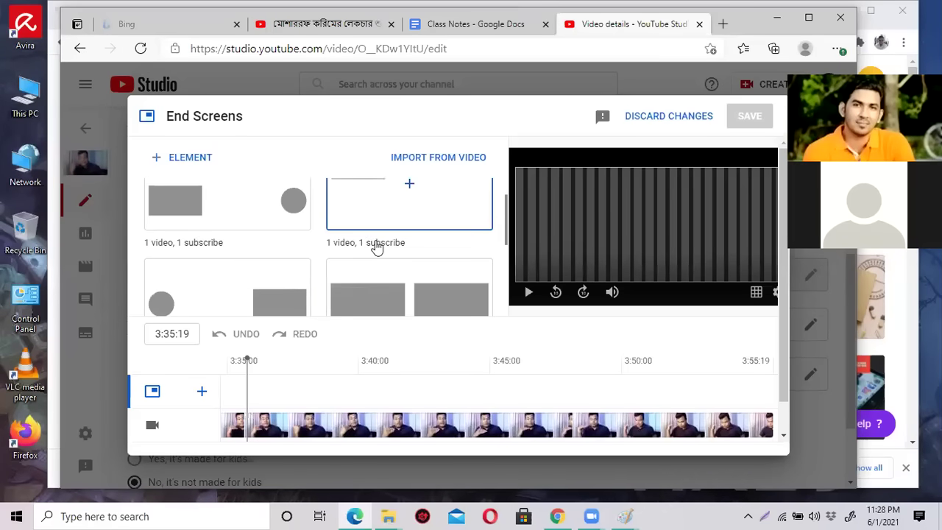
pyautogui.click(257, 201)
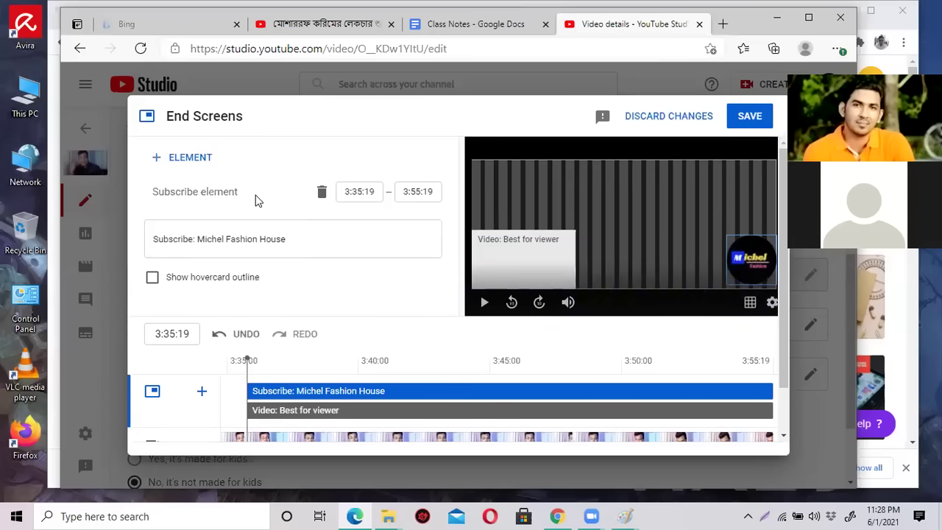
# Move the subscribe logo up-left and the video box up-right, enlarging the Best for viewer box.
pyautogui.moveTo(748, 262); pyautogui.dragTo(693, 217)
pyautogui.moveTo(528, 259); pyautogui.dragTo(558, 213)
pyautogui.moveTo(600, 243); pyautogui.dragTo(643, 279)
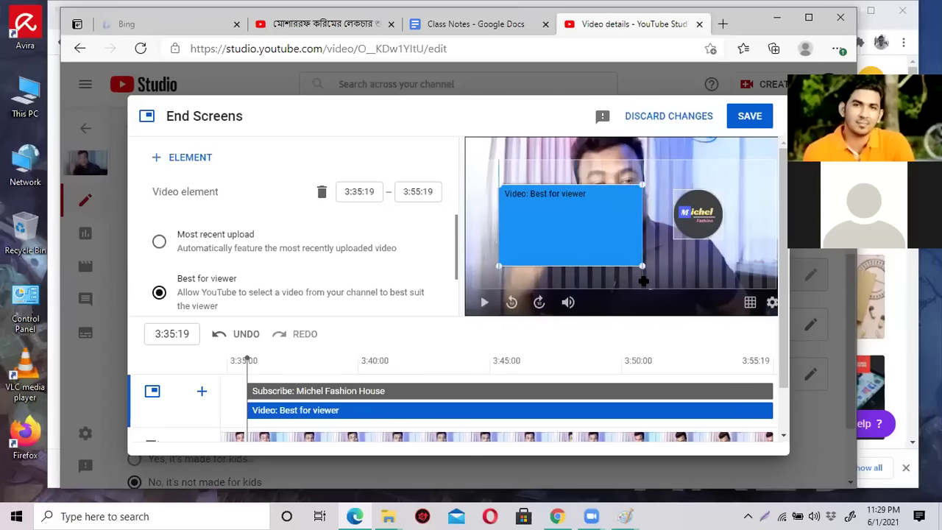
# Select the subscribe element and toggle its Show hovercard outline on and off.
pyautogui.click(693, 208)
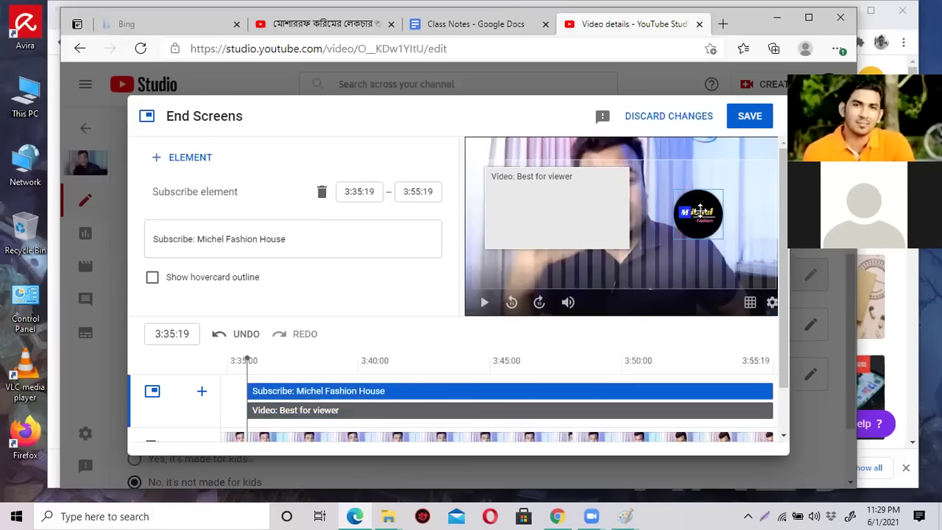
pyautogui.scroll(-1, 339, 287)
pyautogui.scroll(1, 346, 280)
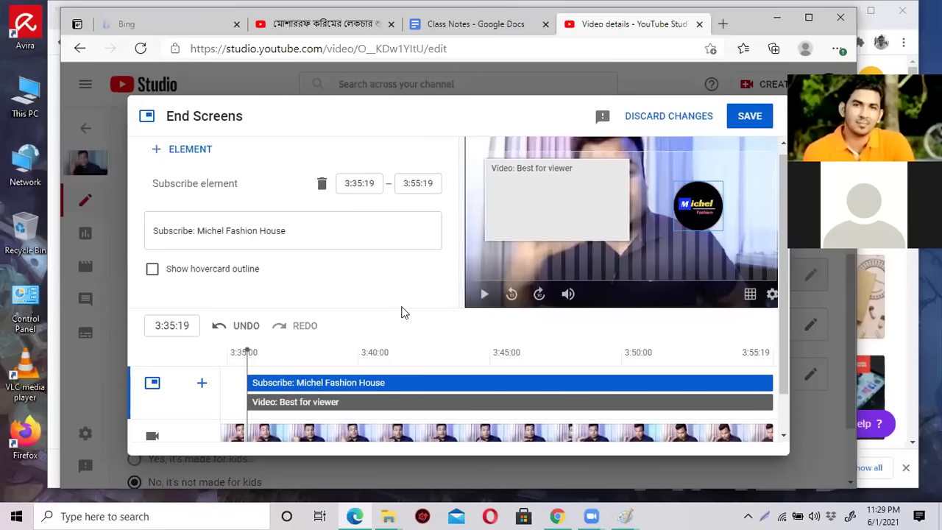
pyautogui.scroll(-1, 396, 319)
pyautogui.scroll(1, 395, 310)
pyautogui.scroll(-1, 306, 276)
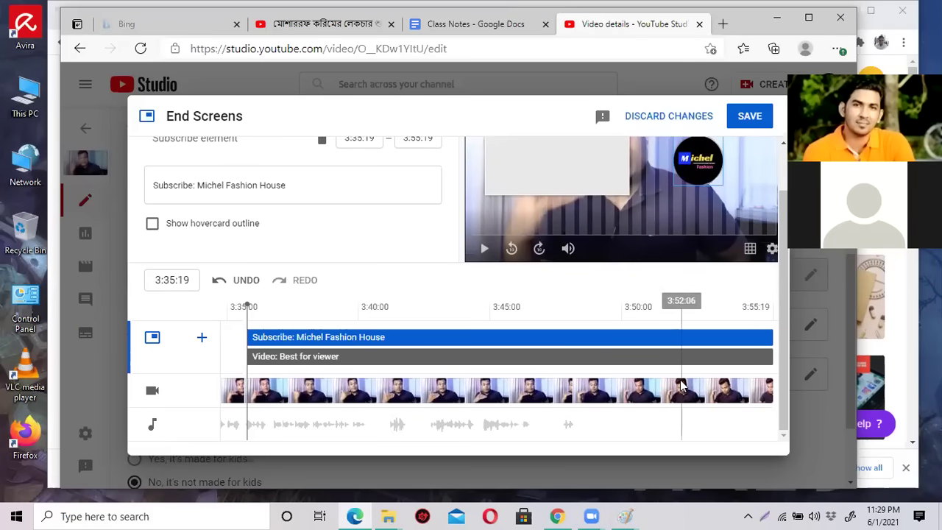
pyautogui.scroll(1, 653, 359)
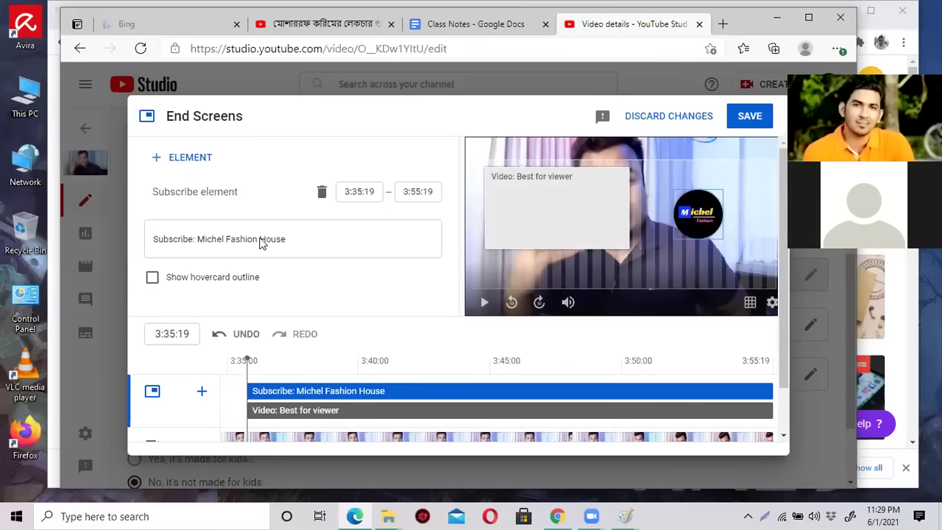
pyautogui.click(152, 279)
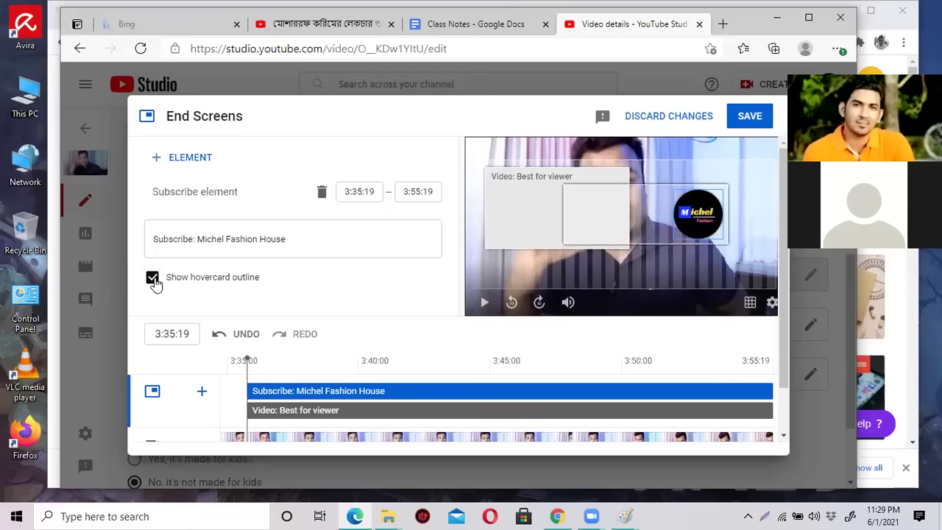
pyautogui.click(152, 278)
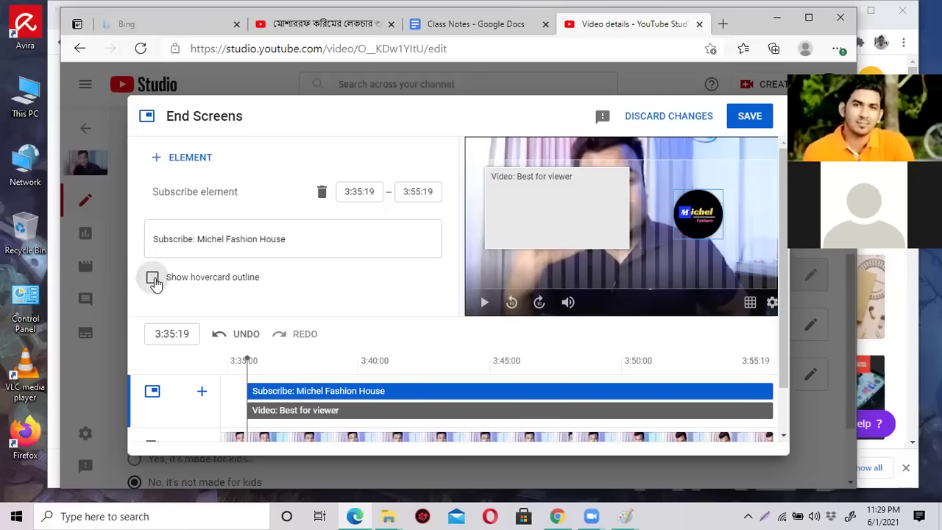
# Add a second video element, hit the overlap error, and discard the end screen changes.
pyautogui.click(182, 160)
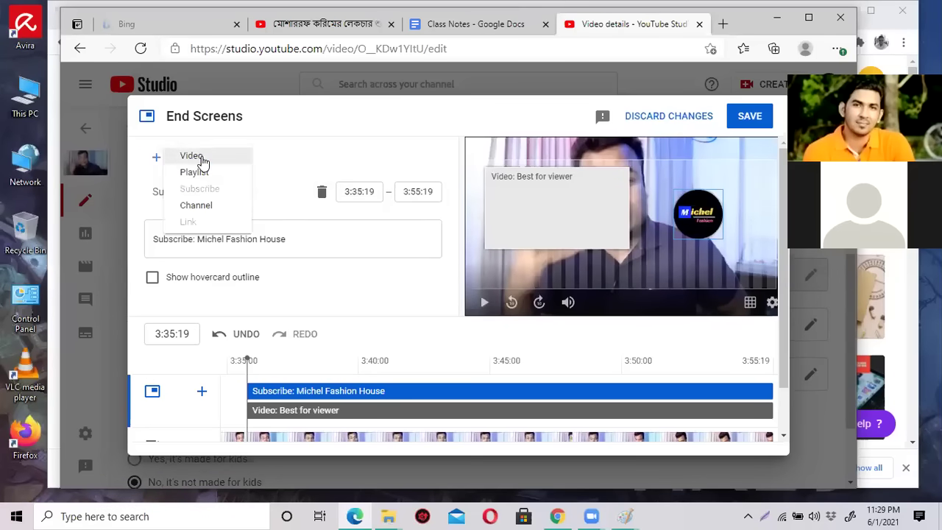
pyautogui.click(202, 159)
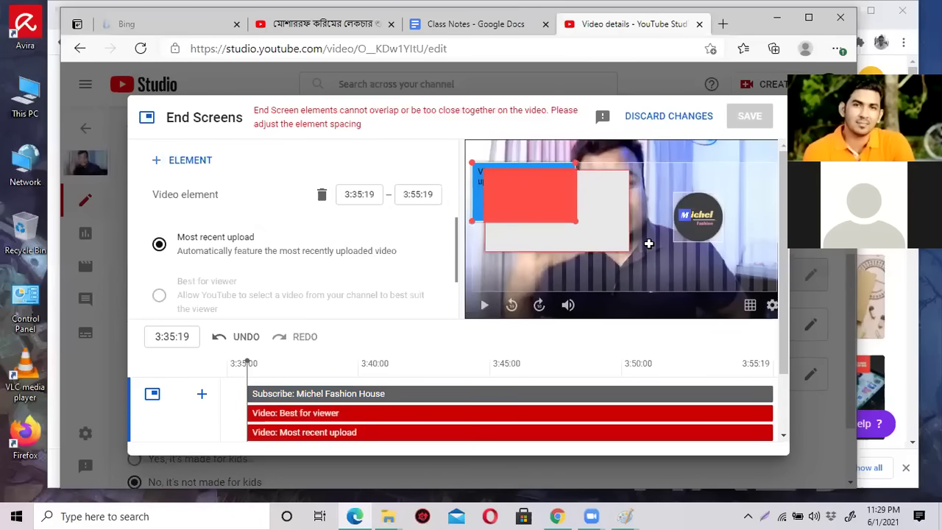
pyautogui.scroll(-1, 416, 382)
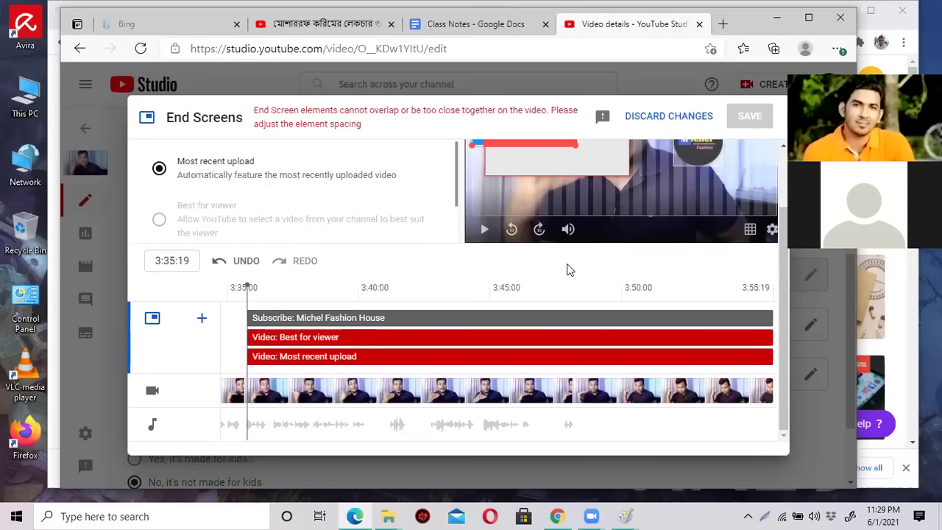
pyautogui.scroll(1, 567, 270)
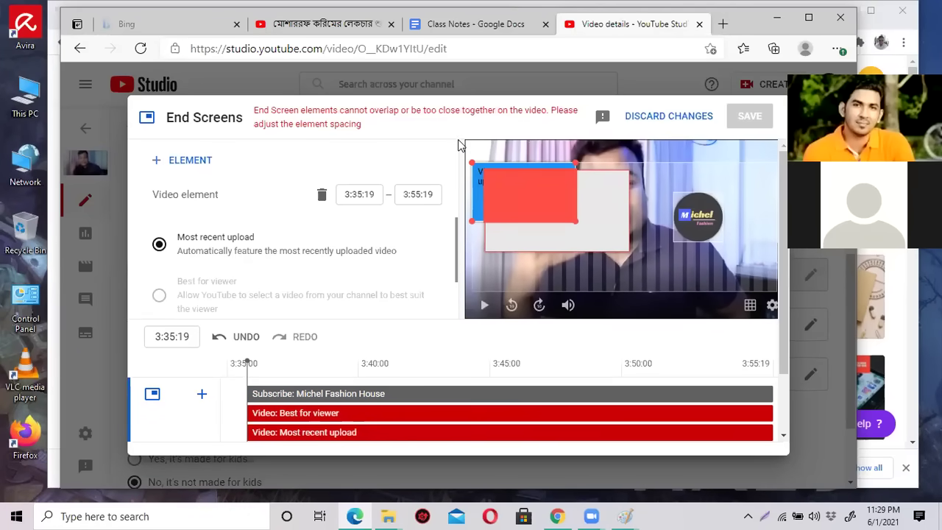
pyautogui.click(665, 118)
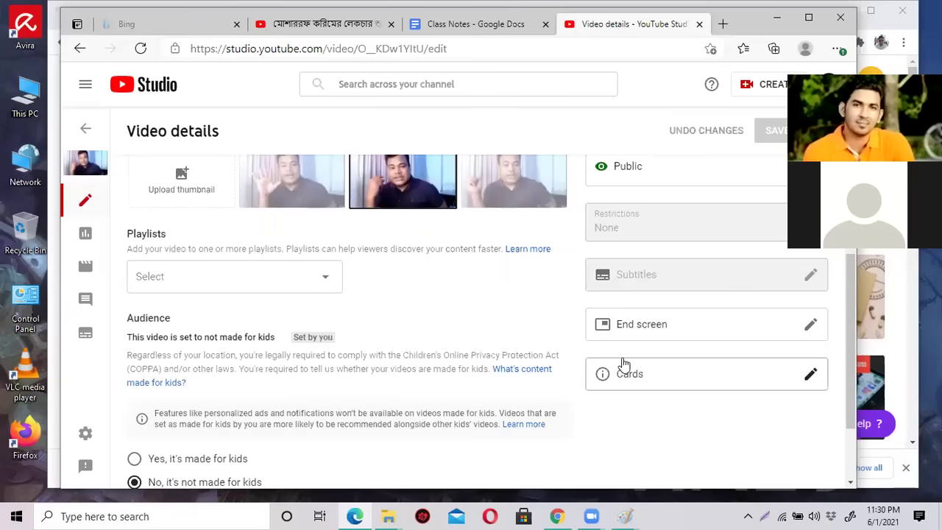
# Reapply the first '1 video, 1 subscribe' template and move both elements up near the top.
pyautogui.click(630, 326)
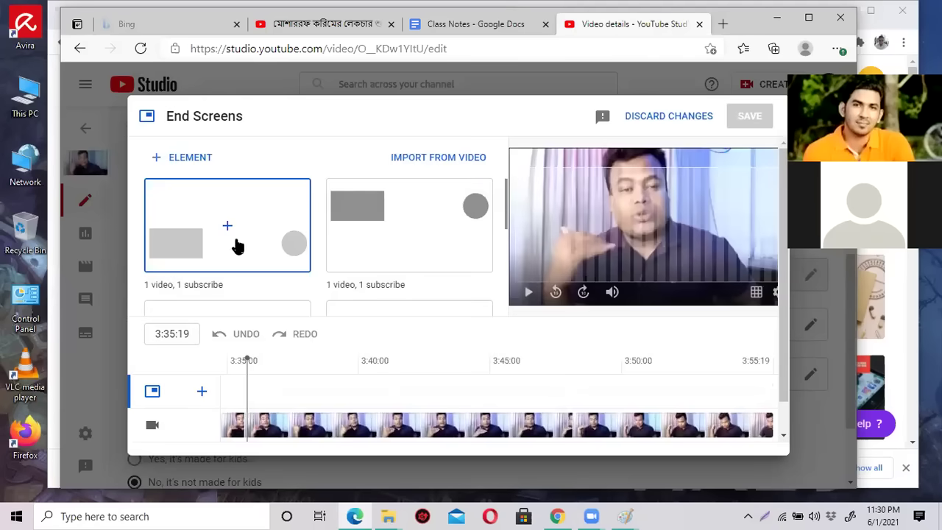
pyautogui.click(245, 234)
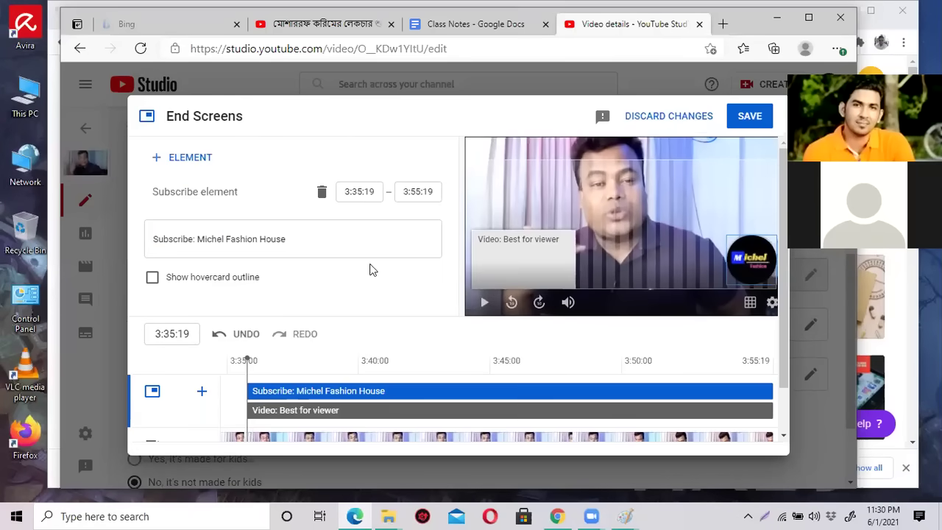
pyautogui.moveTo(537, 258); pyautogui.dragTo(574, 208)
pyautogui.moveTo(749, 262); pyautogui.dragTo(678, 213)
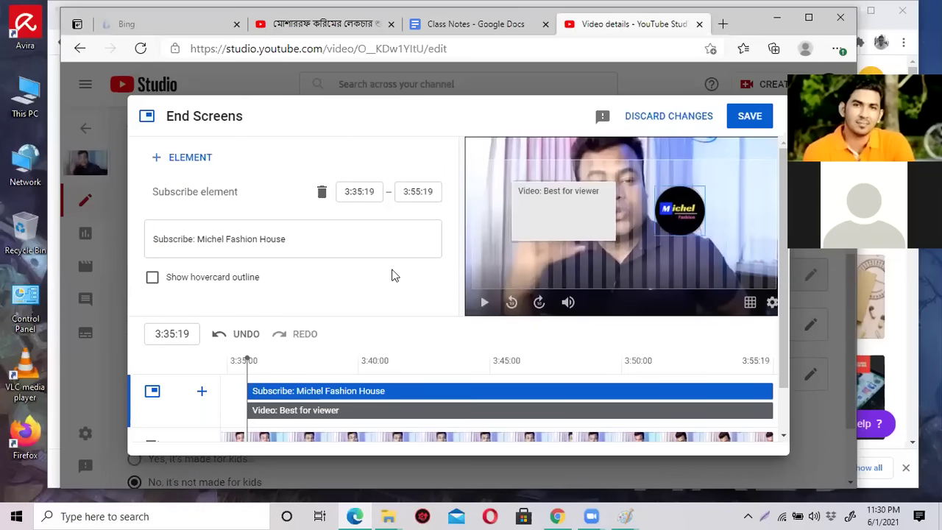
pyautogui.scroll(-2, 379, 332)
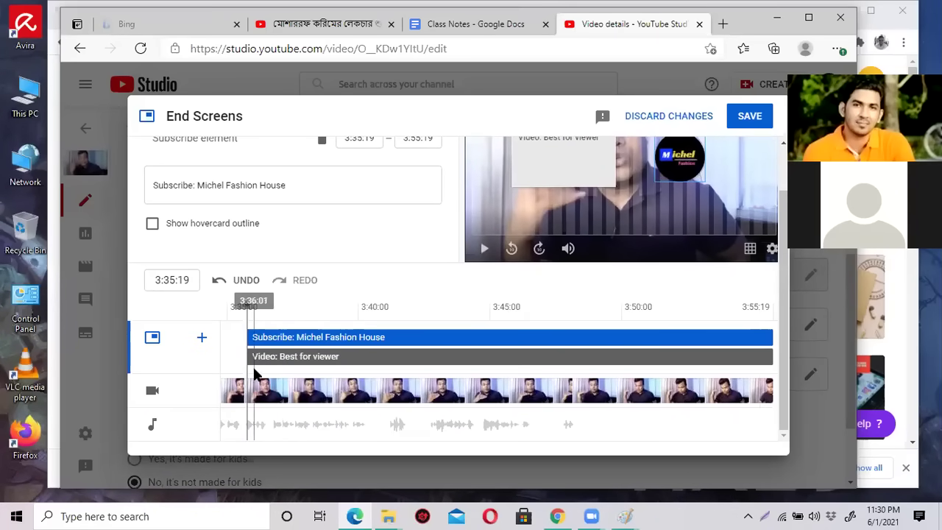
# Retime the elements on the timeline so subscribe runs 3:43:08–3:55:19, then save the end screen.
pyautogui.moveTo(248, 357); pyautogui.dragTo(374, 357)
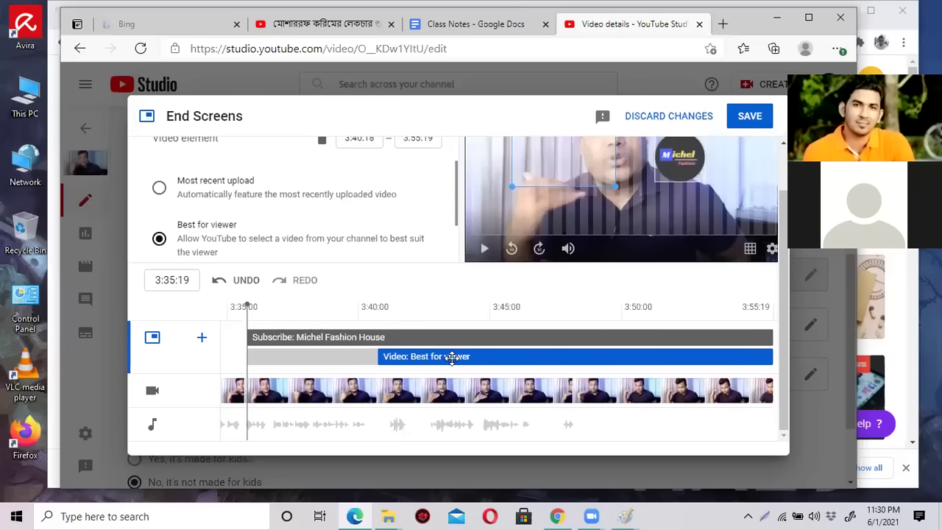
pyautogui.moveTo(375, 356); pyautogui.dragTo(454, 357)
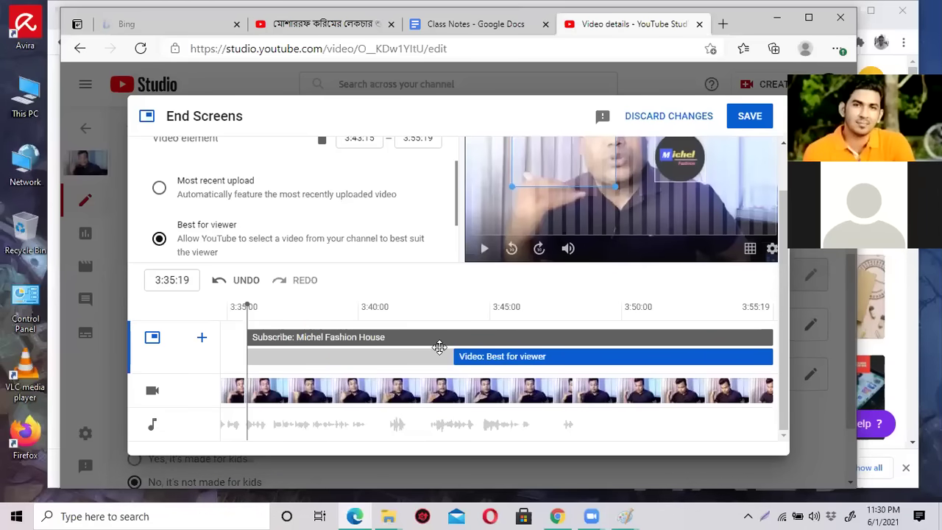
pyautogui.moveTo(454, 356); pyautogui.dragTo(446, 333)
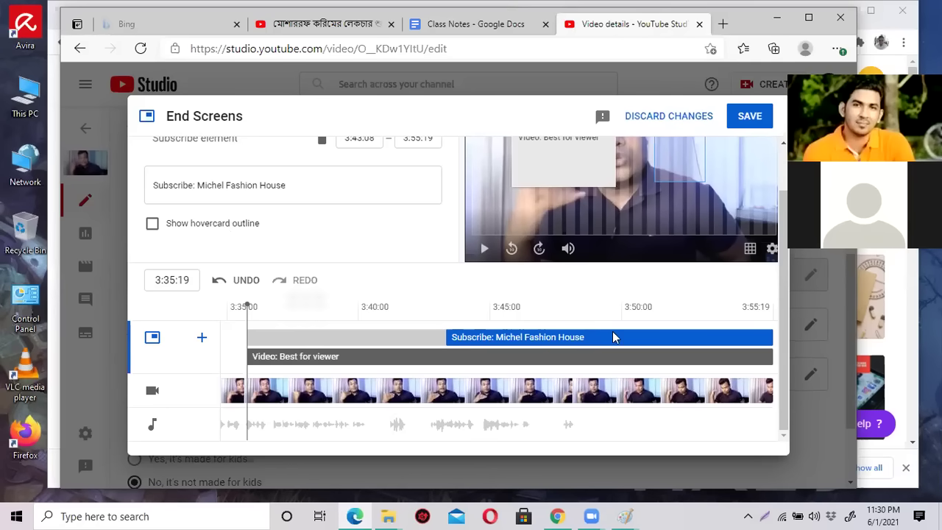
pyautogui.scroll(1, 613, 333)
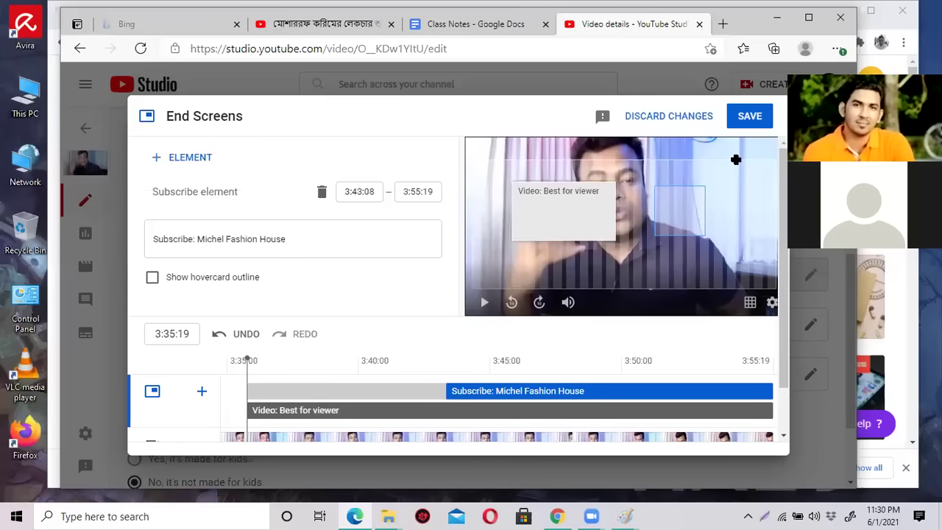
pyautogui.click(748, 117)
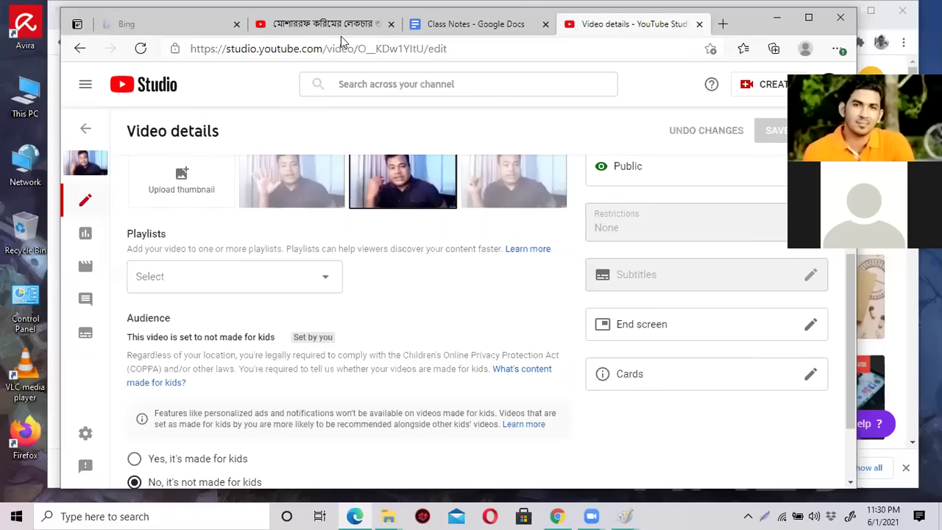
# Open YouTube in a new tab, go to Michel Fashion House's Videos, and play 'zoom 0'.
pyautogui.click(722, 24)
pyautogui.write('you')
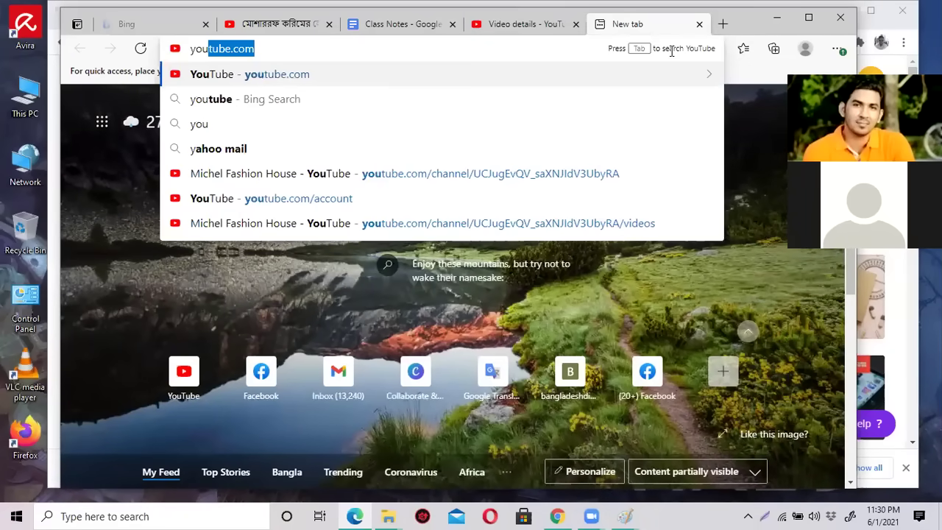
pyautogui.press('Return')
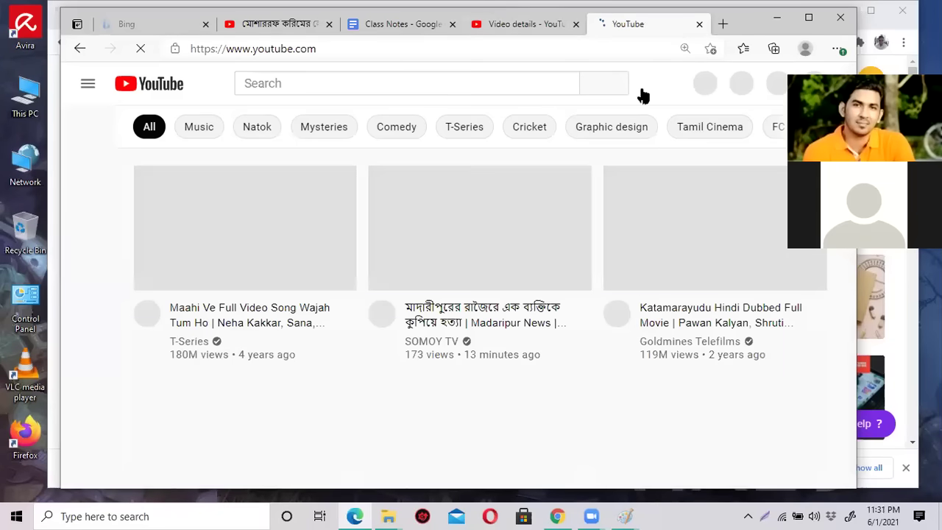
pyautogui.click(810, 83)
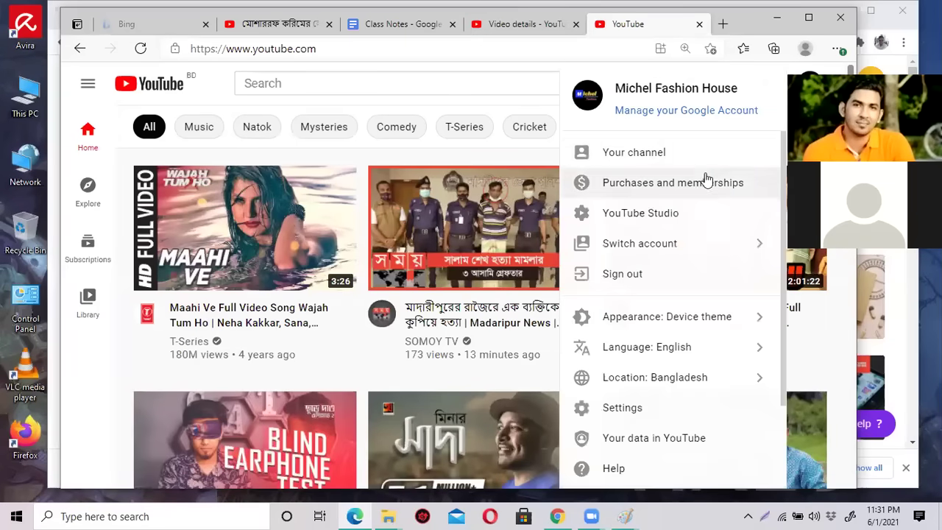
pyautogui.click(683, 150)
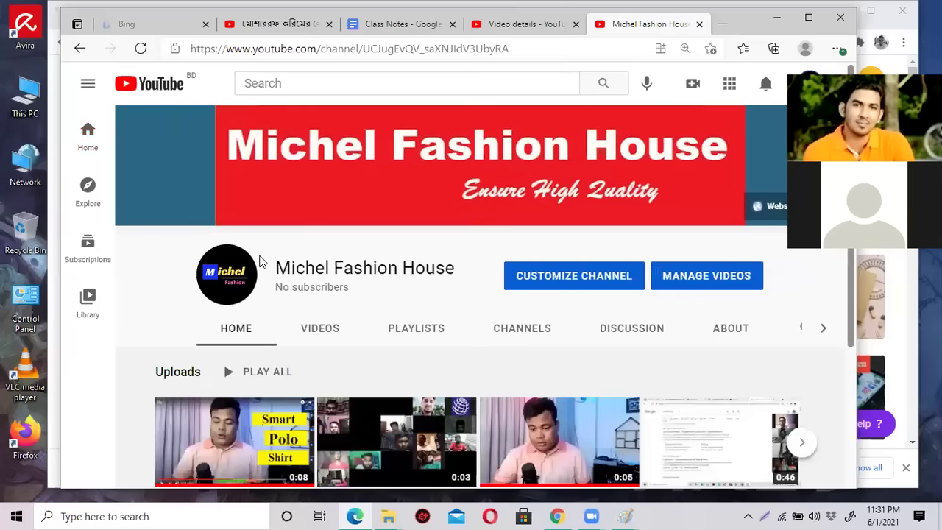
pyautogui.scroll(-3, 341, 332)
pyautogui.click(318, 136)
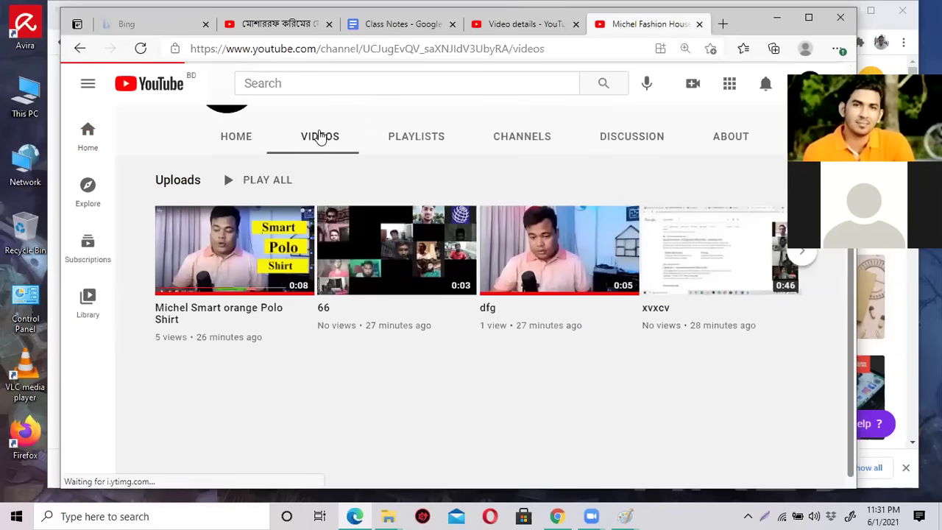
pyautogui.scroll(-3, 389, 267)
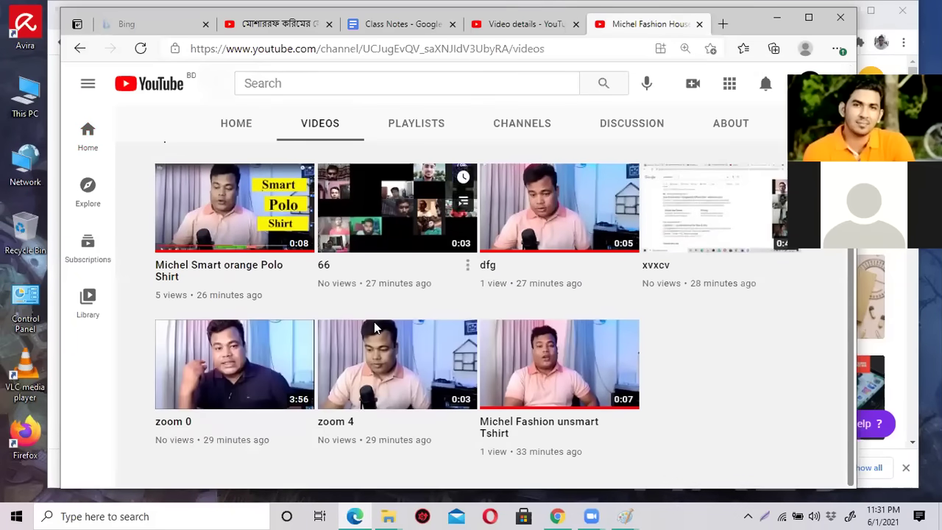
pyautogui.click(240, 358)
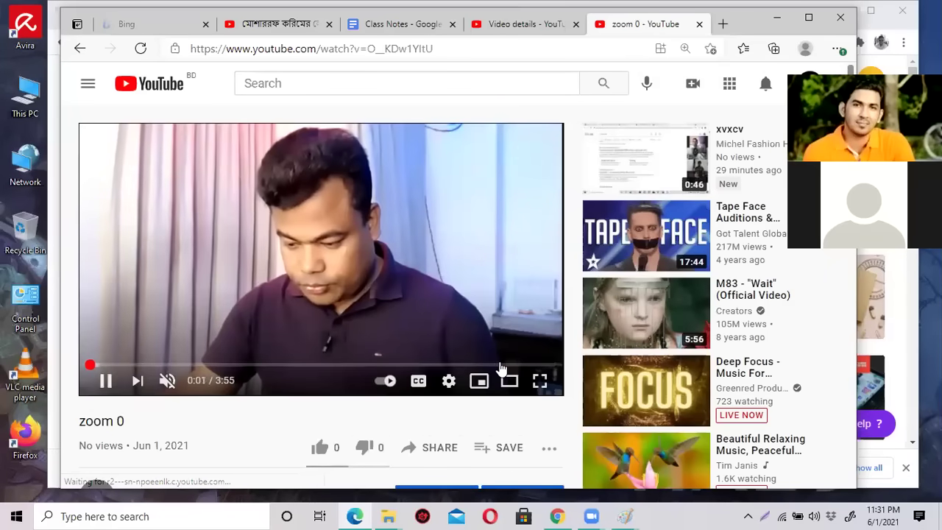
# Seek zoom 0 near its end and pause at 3:45 to view the end screen elements.
pyautogui.click(501, 365)
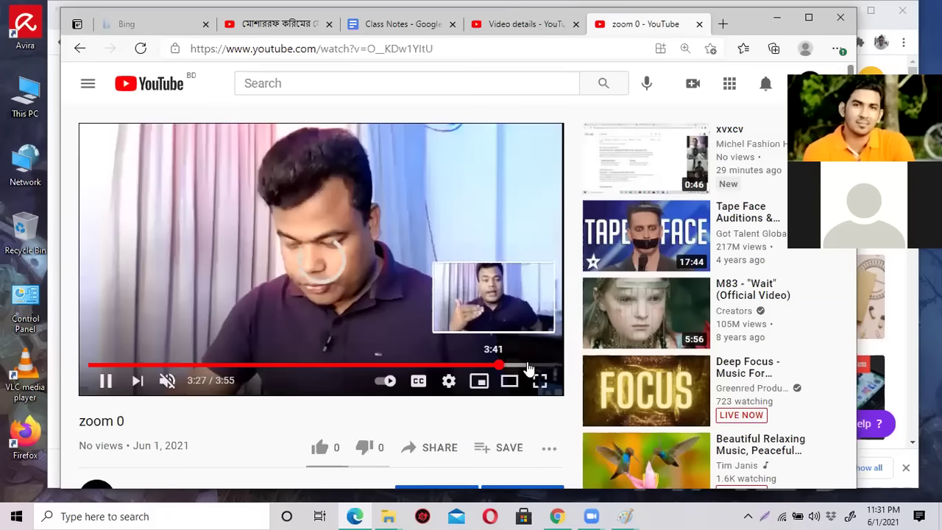
pyautogui.click(528, 366)
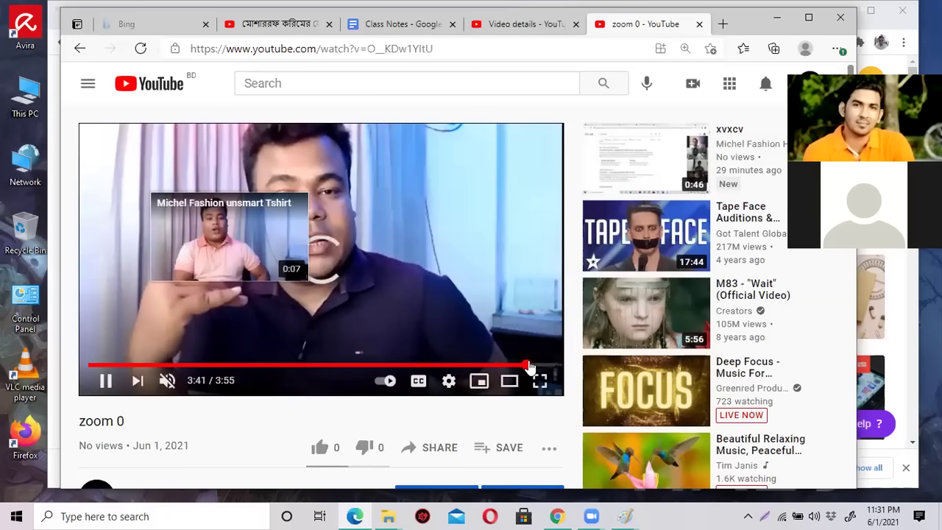
pyautogui.click(519, 366)
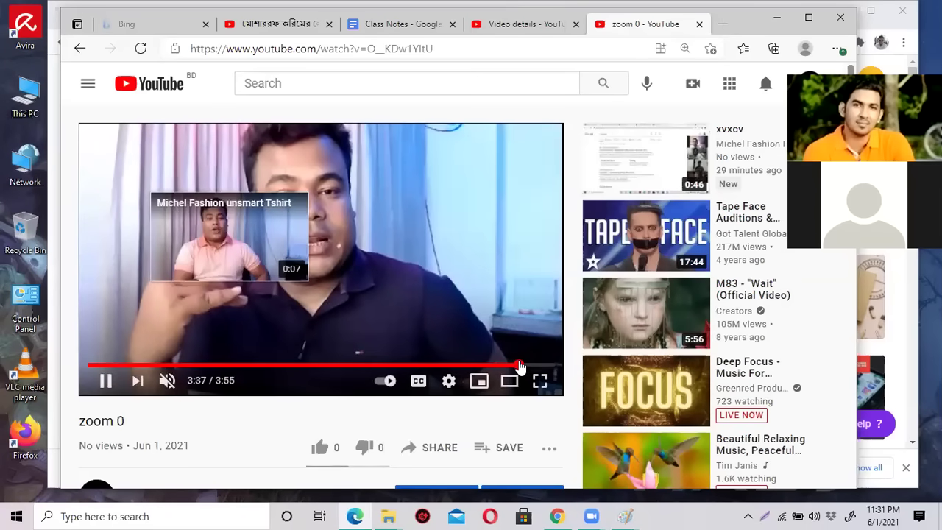
pyautogui.moveTo(166, 385)
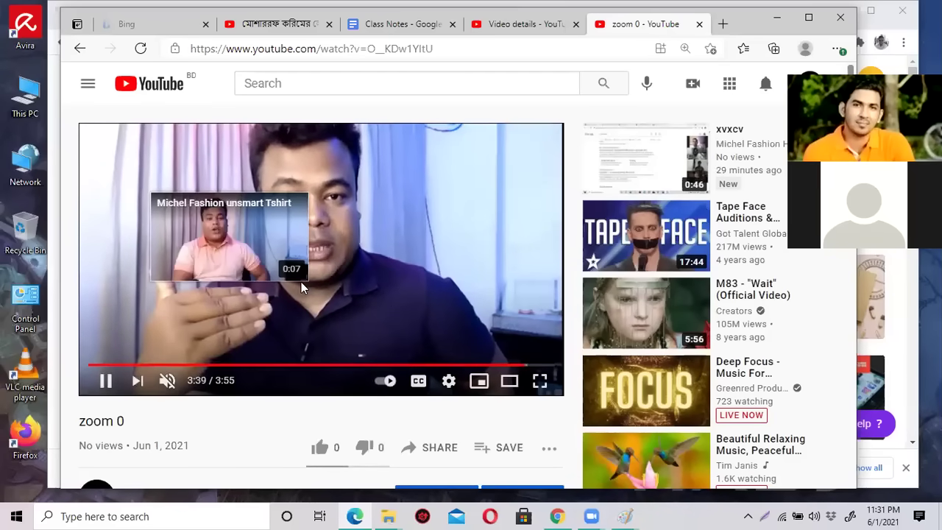
pyautogui.click(339, 291)
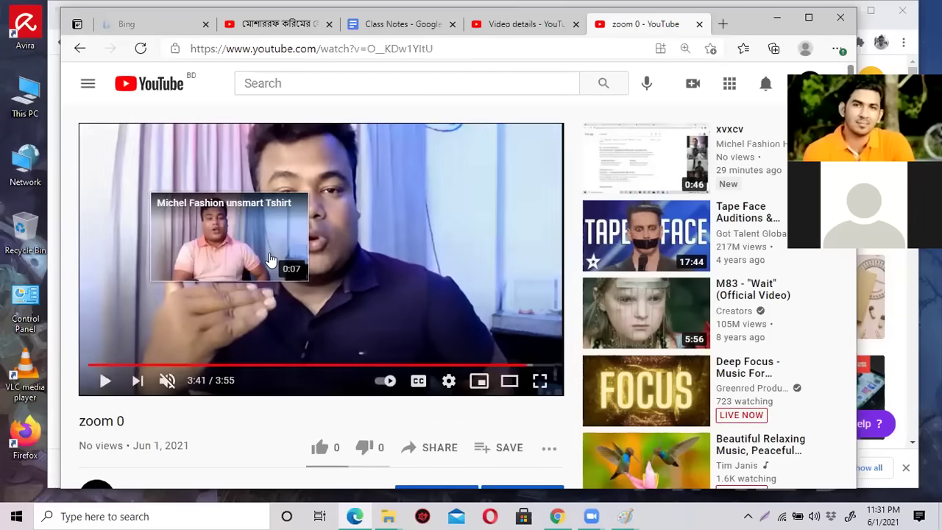
pyautogui.click(270, 259)
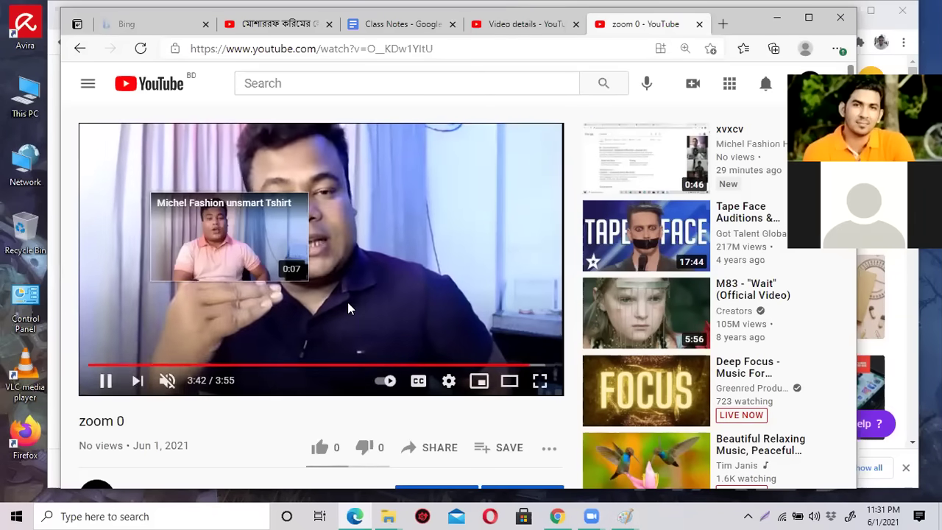
pyautogui.moveTo(388, 236)
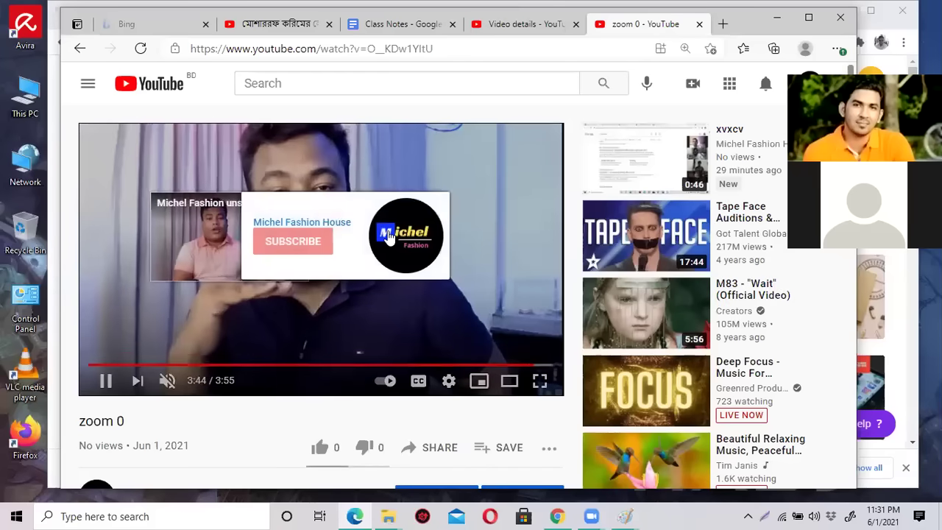
pyautogui.click(386, 279)
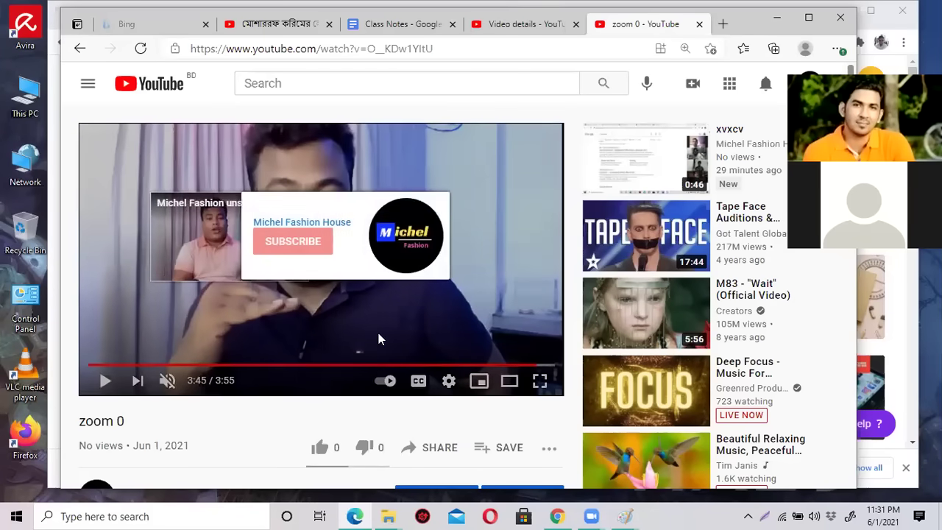
pyautogui.moveTo(230, 254)
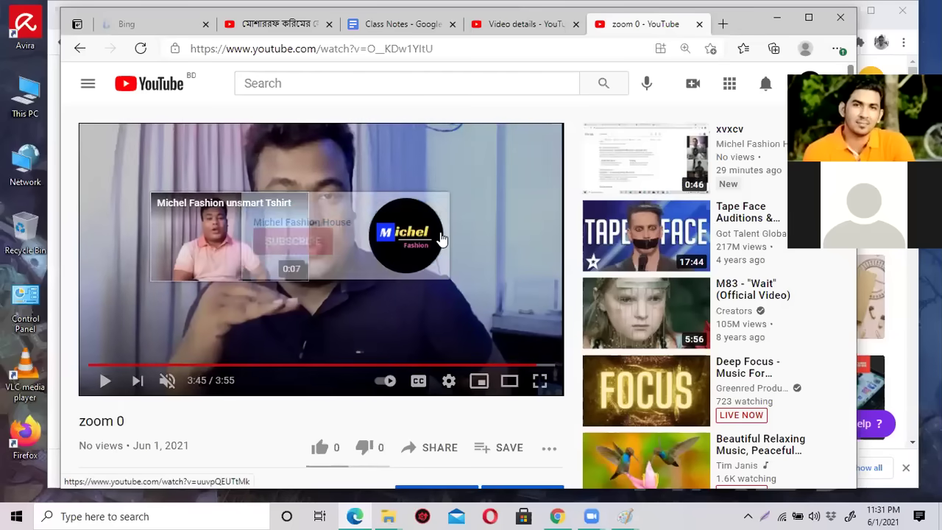
# Open zoom 0's end screen editor from its Studio Video details page.
pyautogui.click(513, 25)
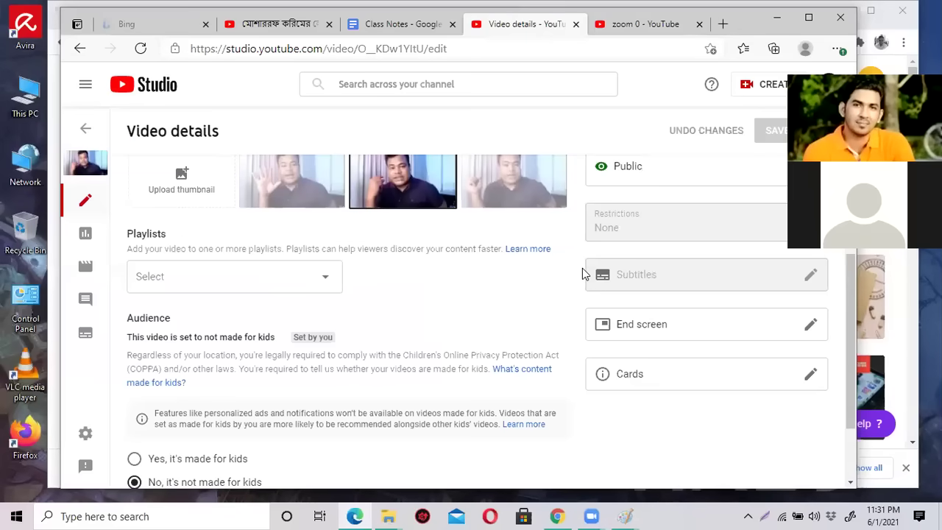
pyautogui.scroll(2, 582, 269)
pyautogui.scroll(-1, 671, 380)
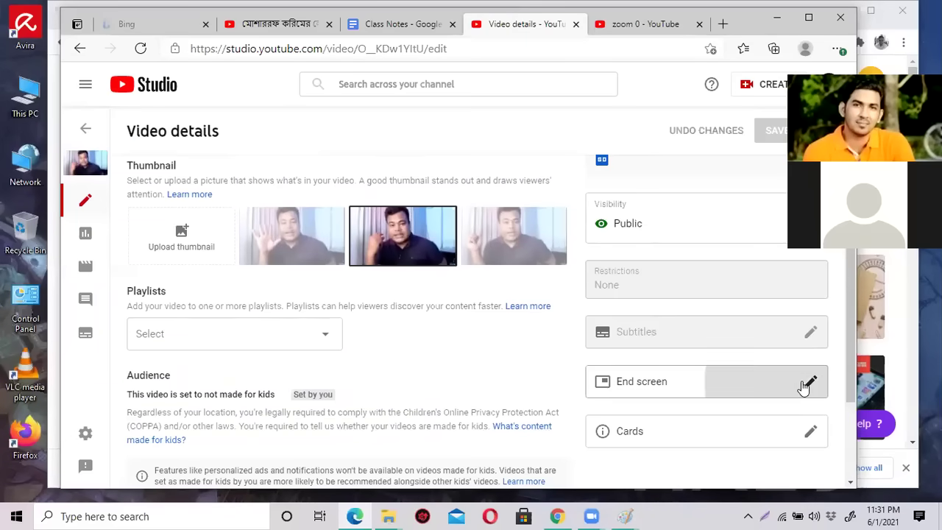
pyautogui.click(810, 381)
pyautogui.scroll(-1, 413, 344)
# Start subscribe at 3:35:19 and the video element at 3:41:11, save, and return to the watch page.
pyautogui.moveTo(438, 348); pyautogui.dragTo(286, 346)
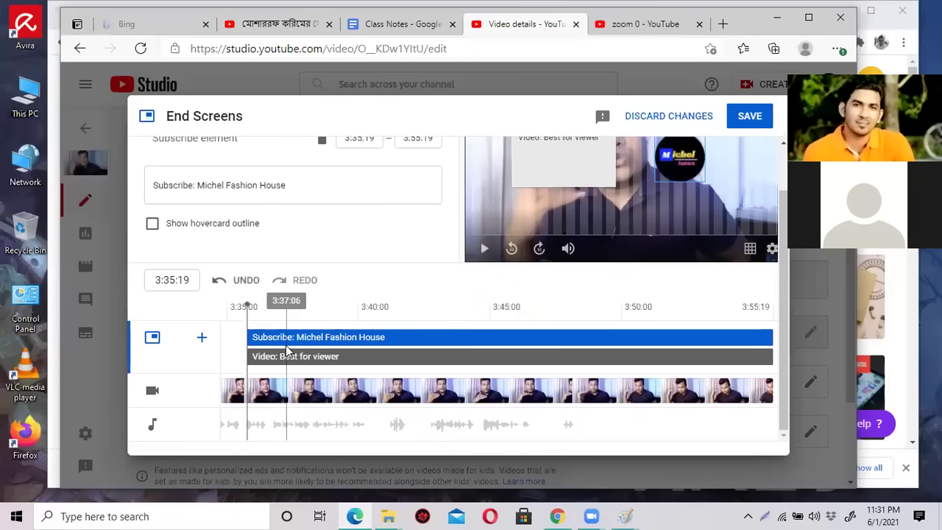
pyautogui.moveTo(251, 356); pyautogui.dragTo(397, 357)
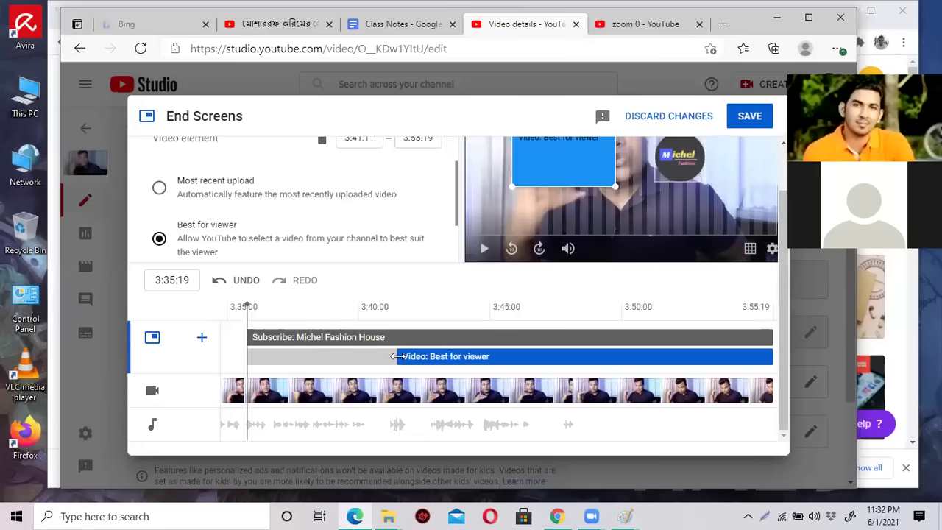
pyautogui.click(743, 117)
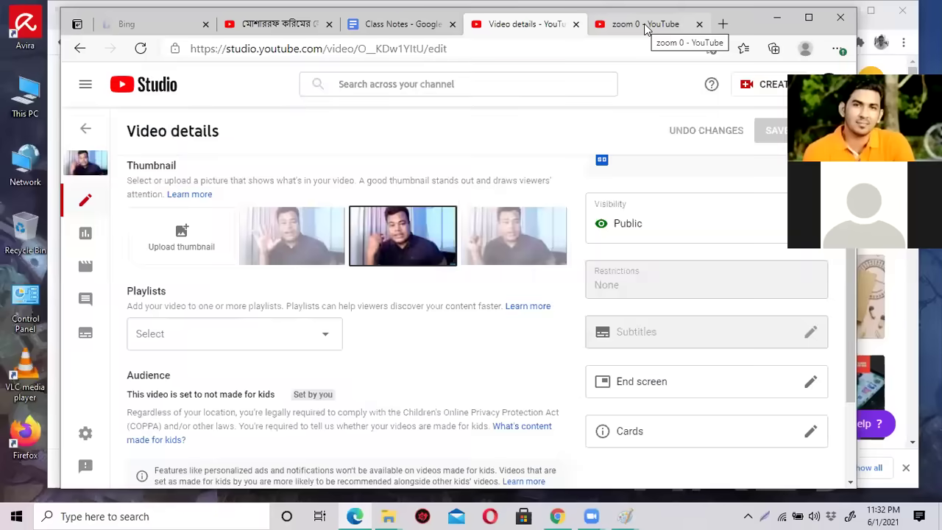
pyautogui.click(626, 30)
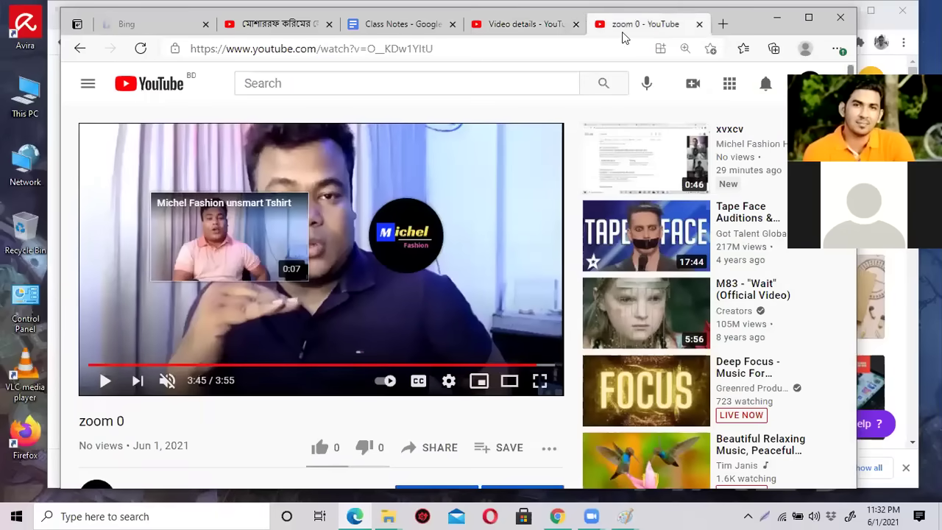
# Reload zoom 0 and seek between 3:25 and 3:44 to check the subscribe logo and Tshirt card.
pyautogui.click(142, 49)
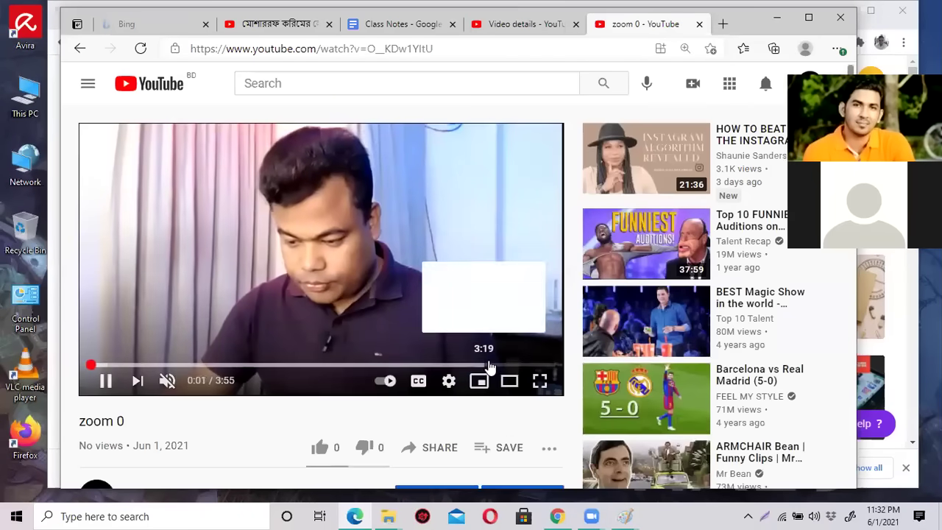
pyautogui.click(498, 365)
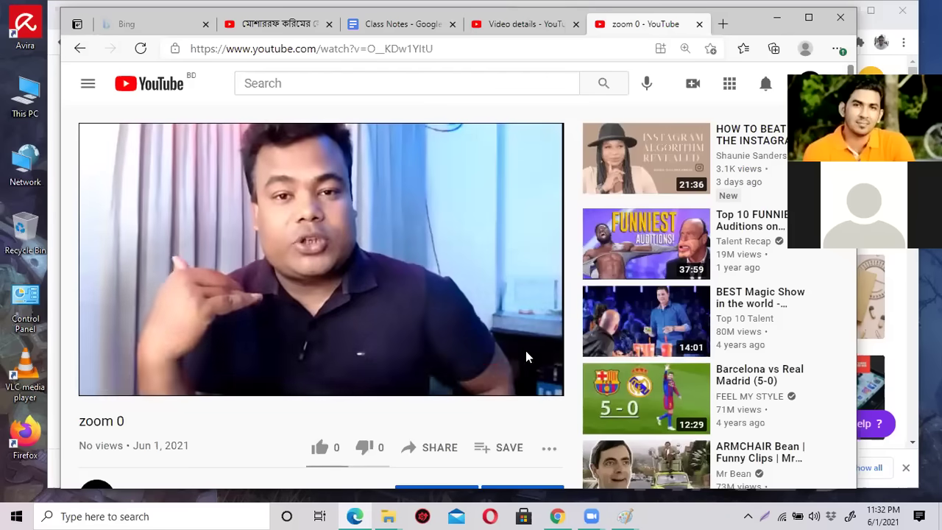
pyautogui.click(516, 365)
pyautogui.click(527, 365)
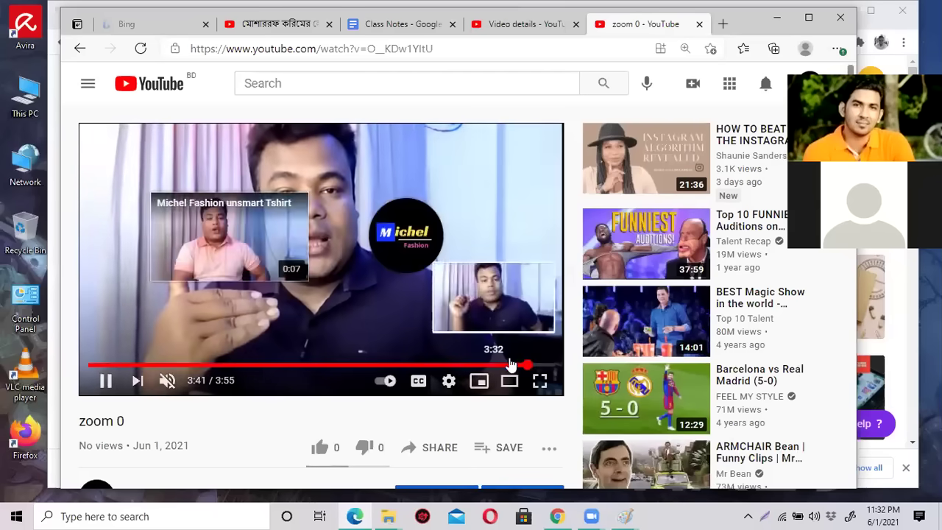
pyautogui.click(513, 365)
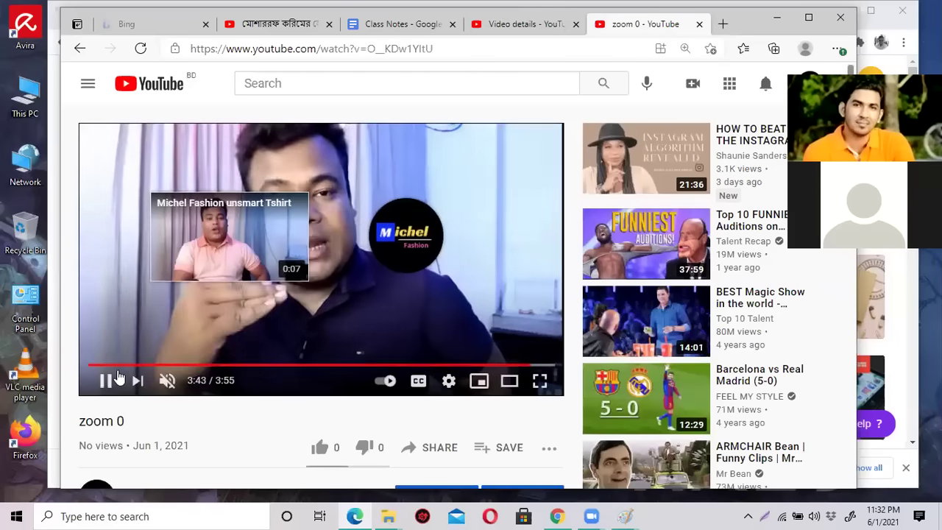
pyautogui.click(107, 382)
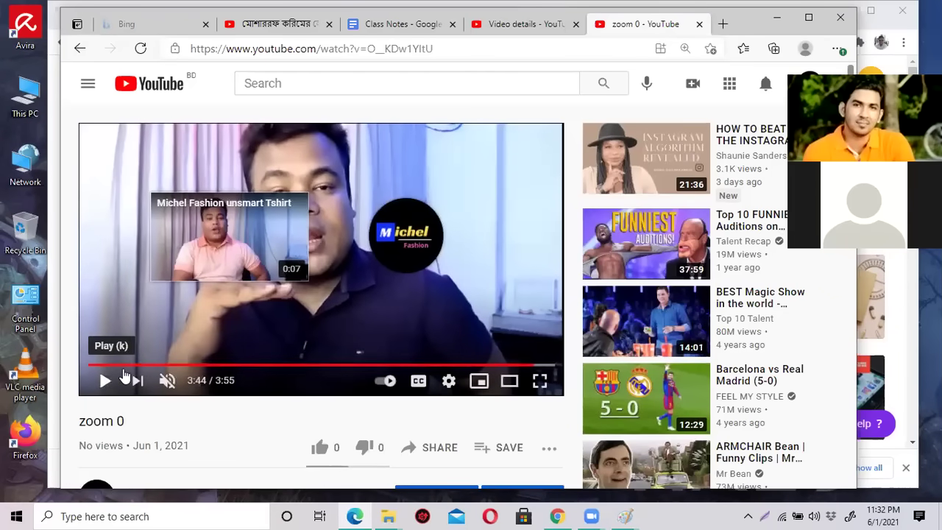
pyautogui.click(518, 25)
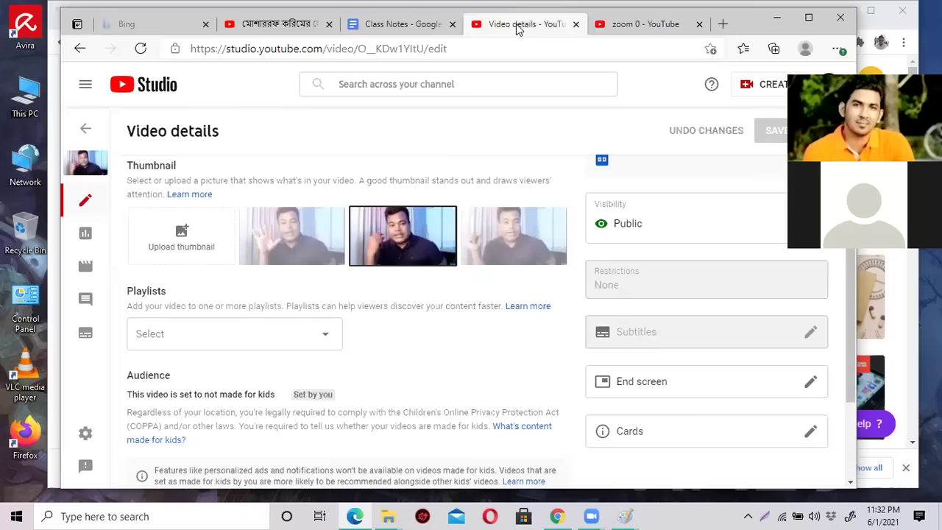
# Reopen the End Screens editor, review it, and close it via DISCARD CHANGES without edits.
pyautogui.click(810, 382)
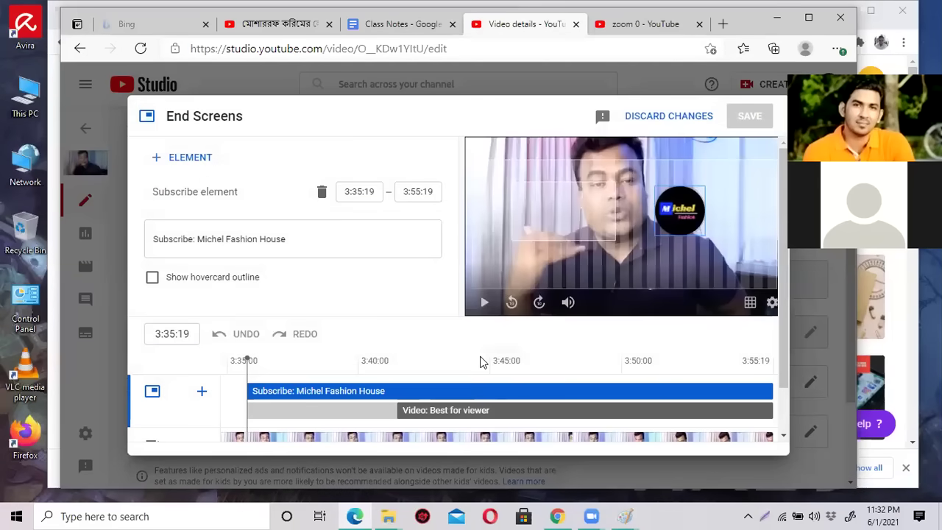
pyautogui.scroll(-1, 480, 361)
pyautogui.scroll(1, 425, 308)
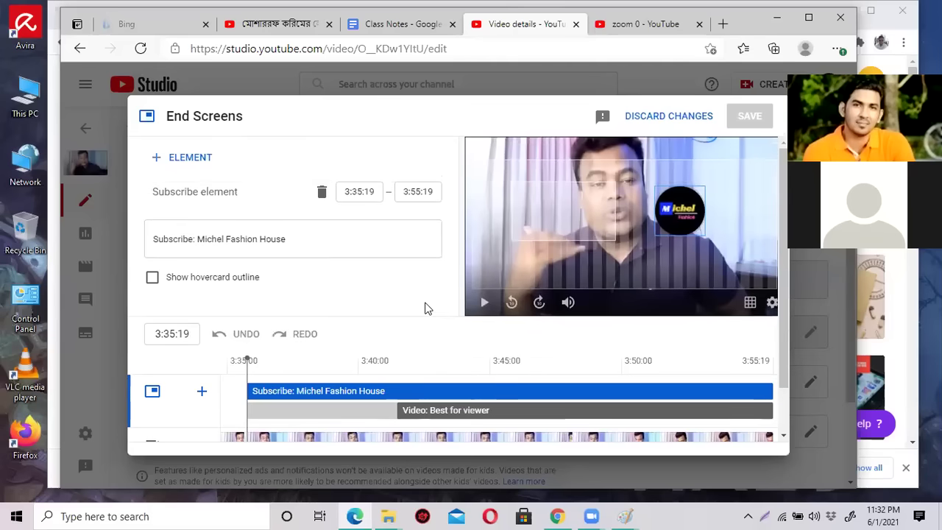
pyautogui.scroll(-1, 426, 308)
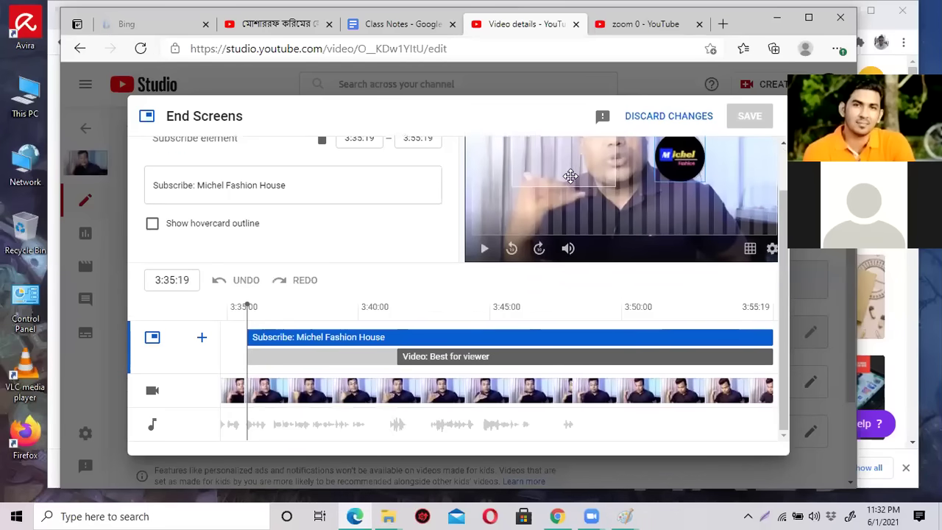
pyautogui.scroll(1, 539, 249)
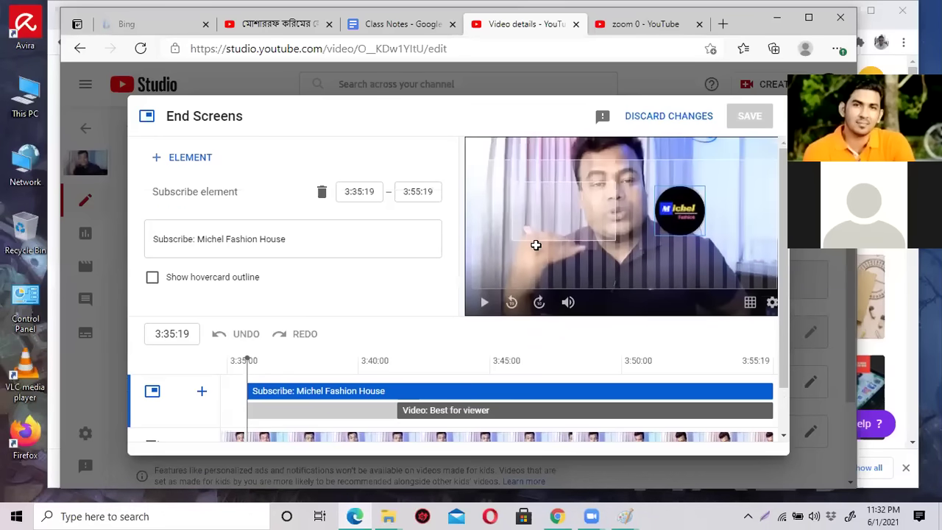
pyautogui.scroll(-1, 193, 318)
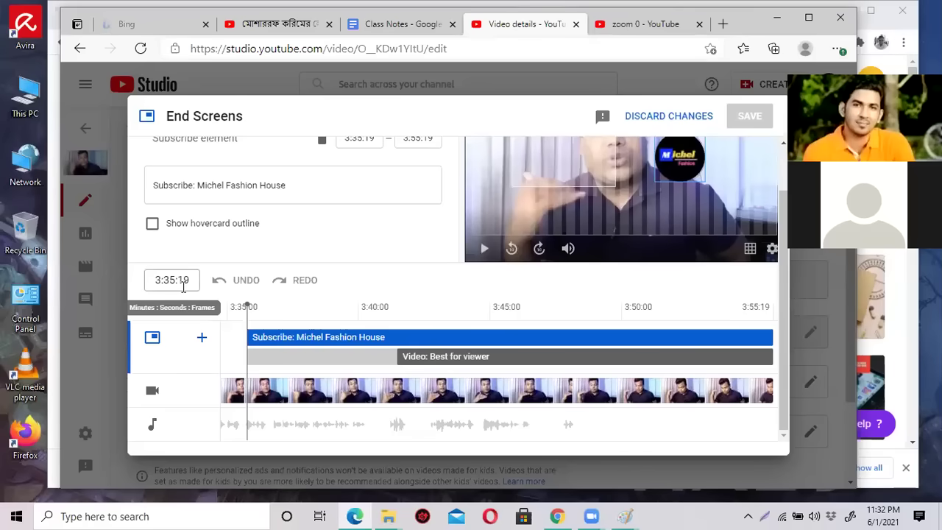
pyautogui.scroll(1, 290, 267)
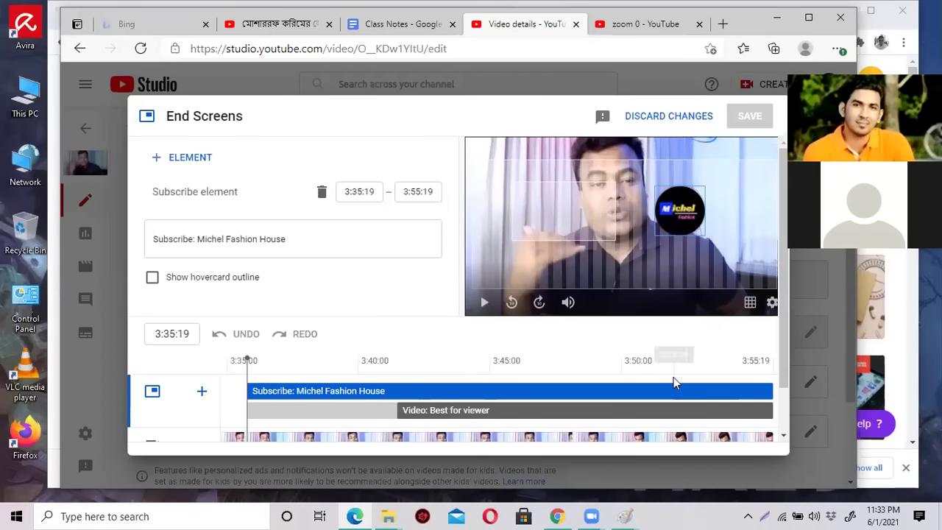
pyautogui.scroll(-1, 673, 379)
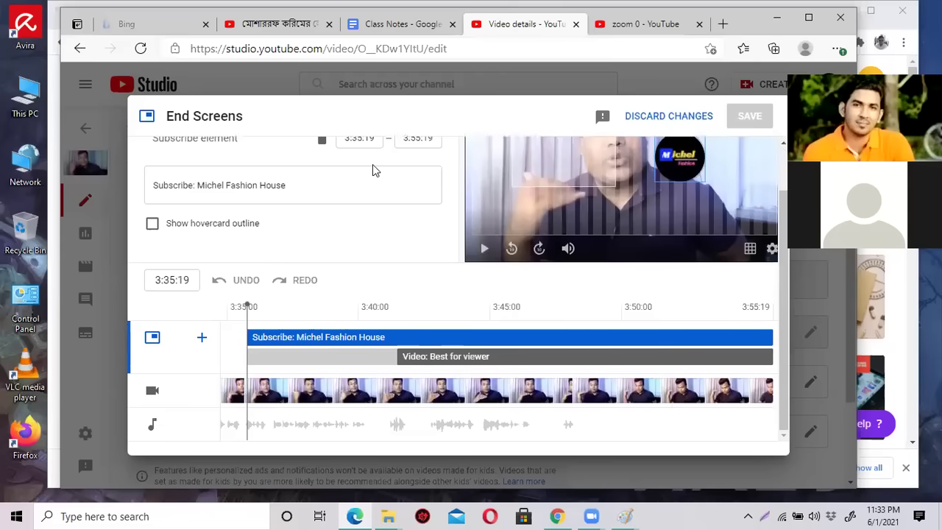
pyautogui.scroll(1, 690, 140)
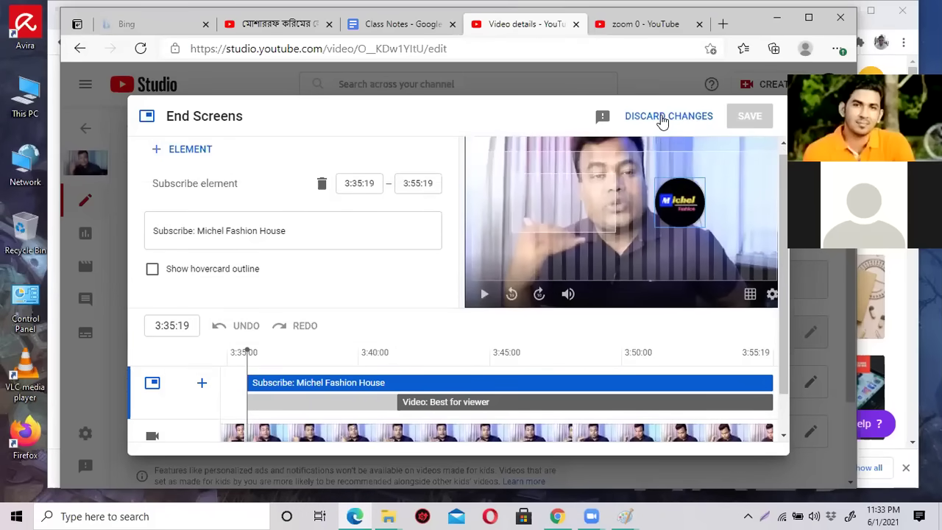
pyautogui.click(663, 118)
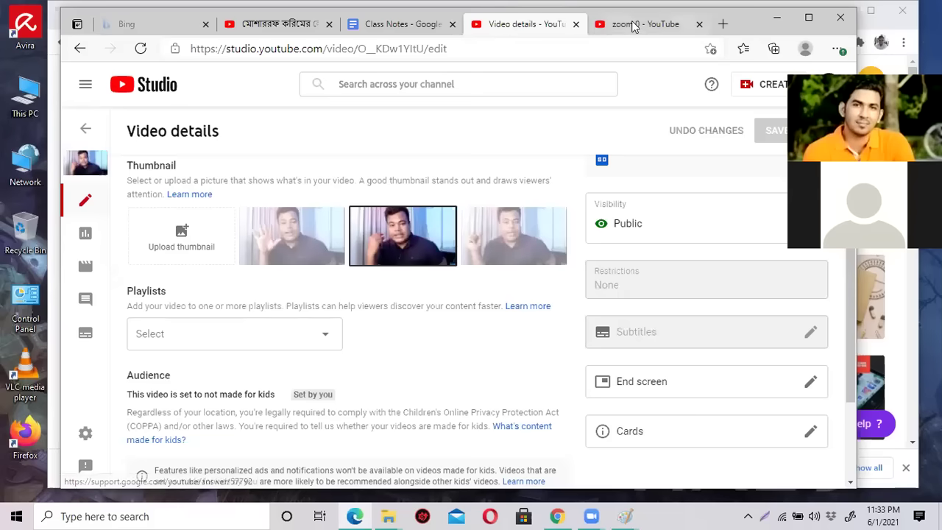
# Leave Zoom's full-screen gallery and switch to the Class Notes Google Docs tab.
pyautogui.click(636, 25)
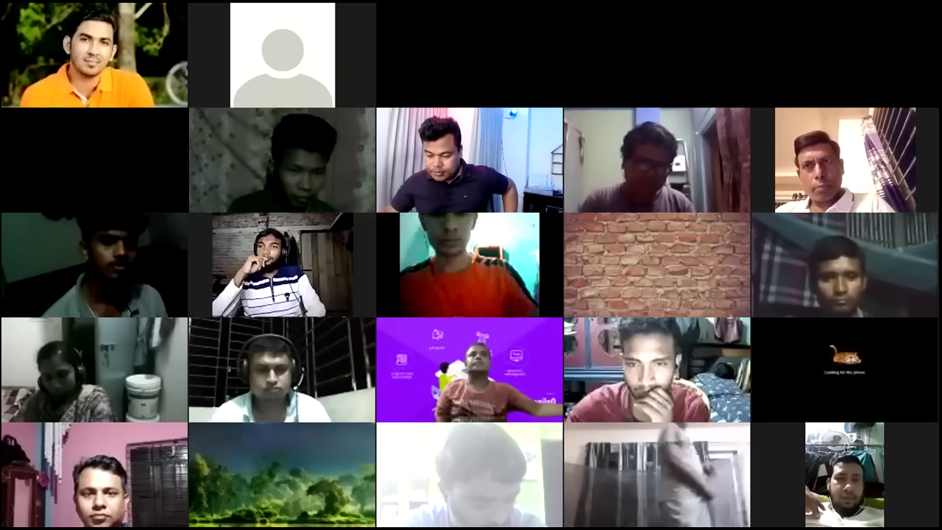
pyautogui.hotkey('alt', 'Tab')
pyautogui.click(401, 24)
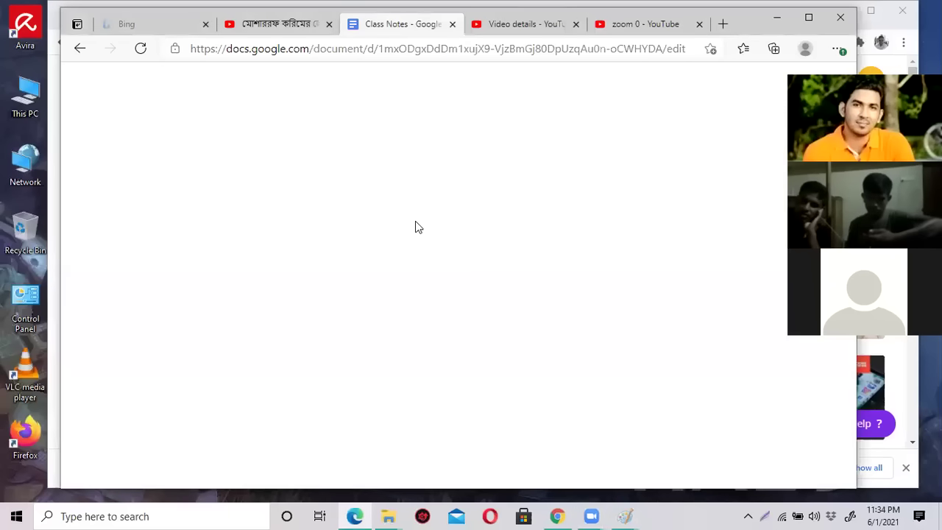
# Highlight 'Cards' in the class notes and set the zoom 0 video to 2:41.
pyautogui.moveTo(474, 266); pyautogui.dragTo(520, 265)
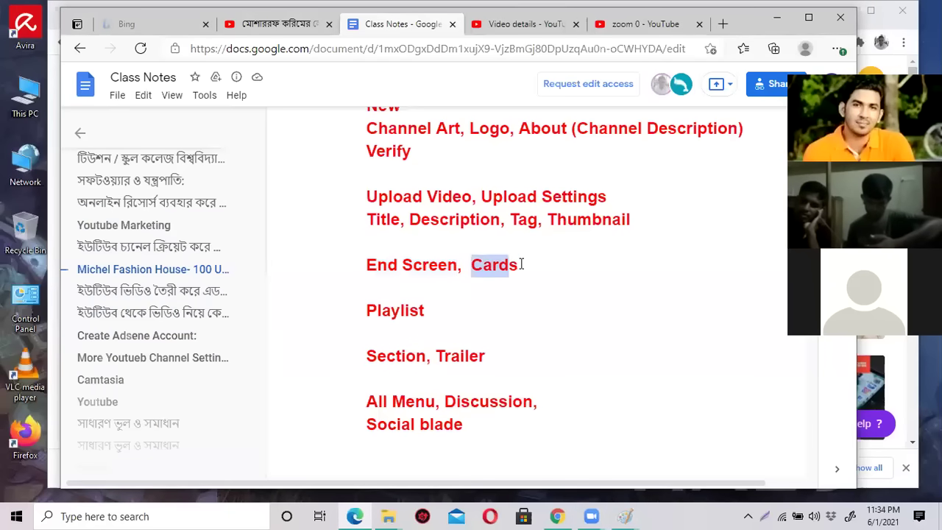
pyautogui.click(629, 24)
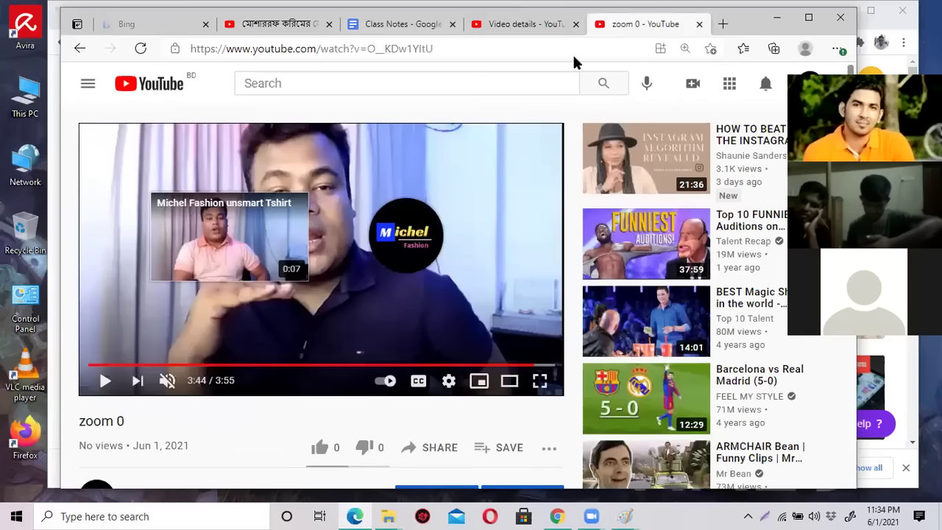
pyautogui.click(407, 365)
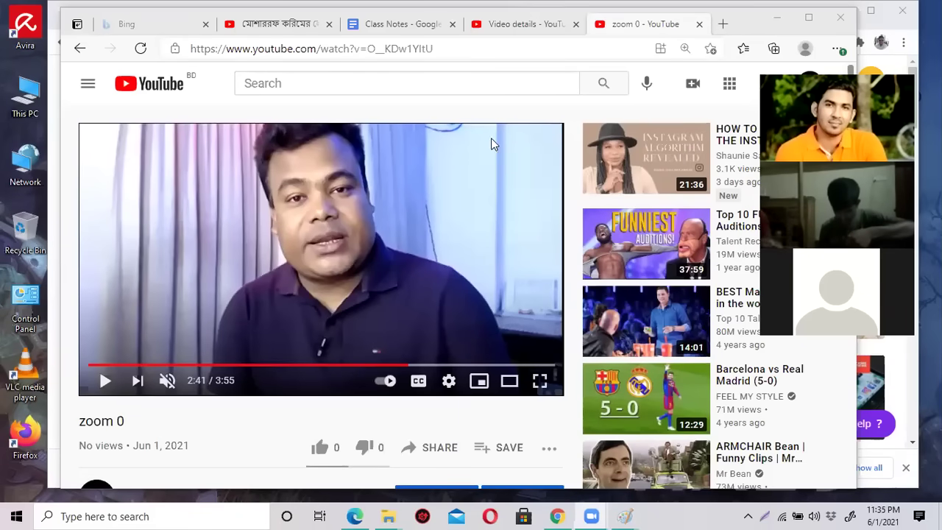
# Glance at the class notes, then come back to the zoom 0 video details in Studio.
pyautogui.click(512, 24)
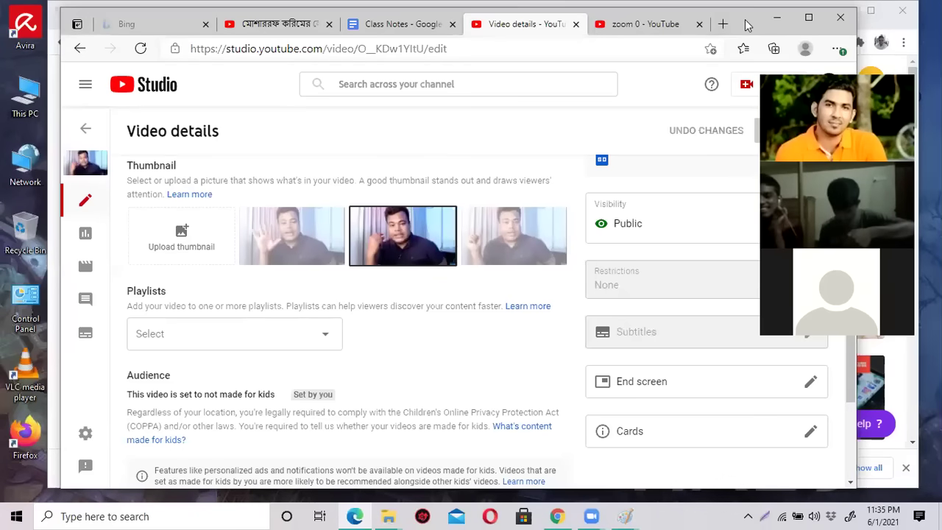
pyautogui.moveTo(738, 28); pyautogui.dragTo(621, 21)
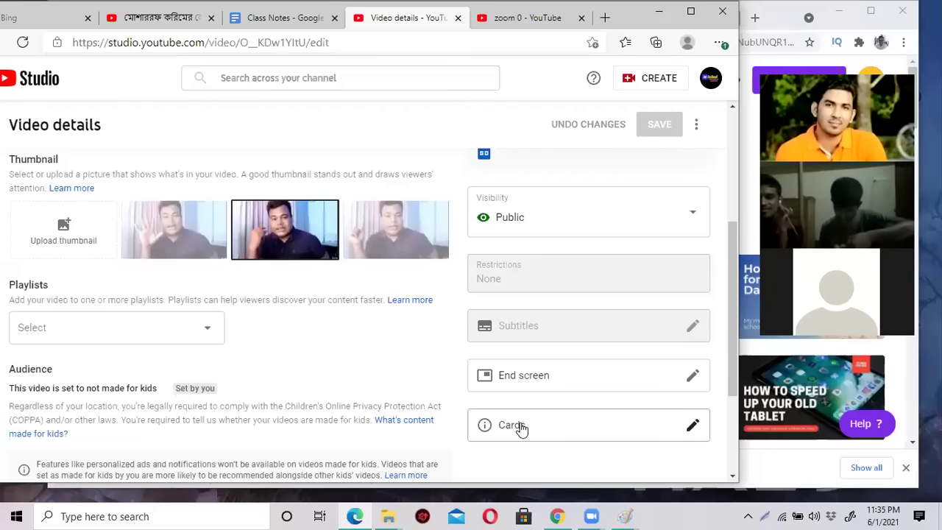
pyautogui.click(283, 16)
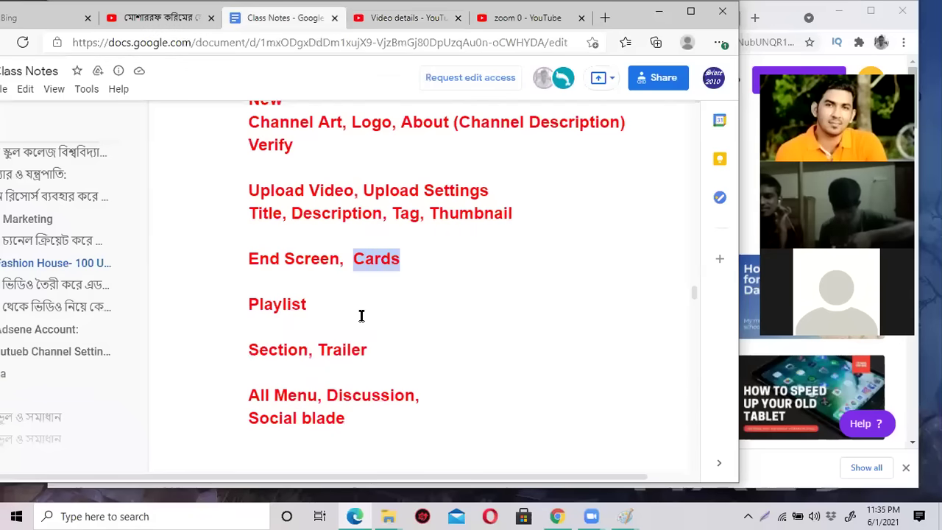
pyautogui.click(388, 19)
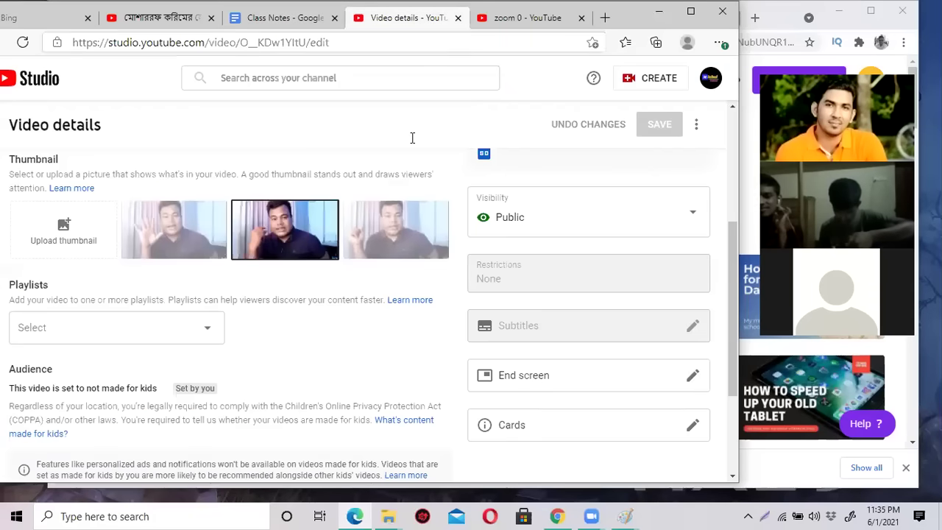
# Add a video card at 0:00:00 linking the first 'canva by jamal sir' search result.
pyautogui.click(527, 425)
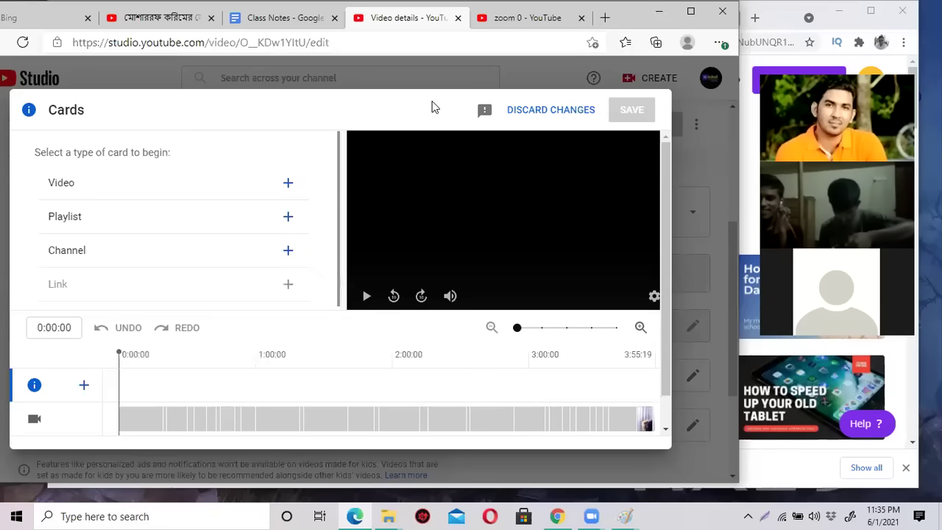
pyautogui.hotkey('ctrl', 'a')
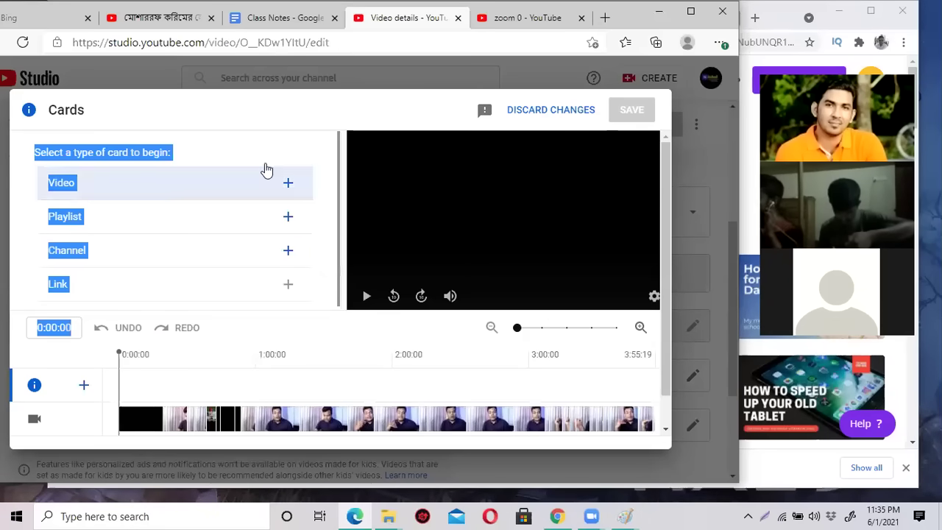
pyautogui.click(118, 156)
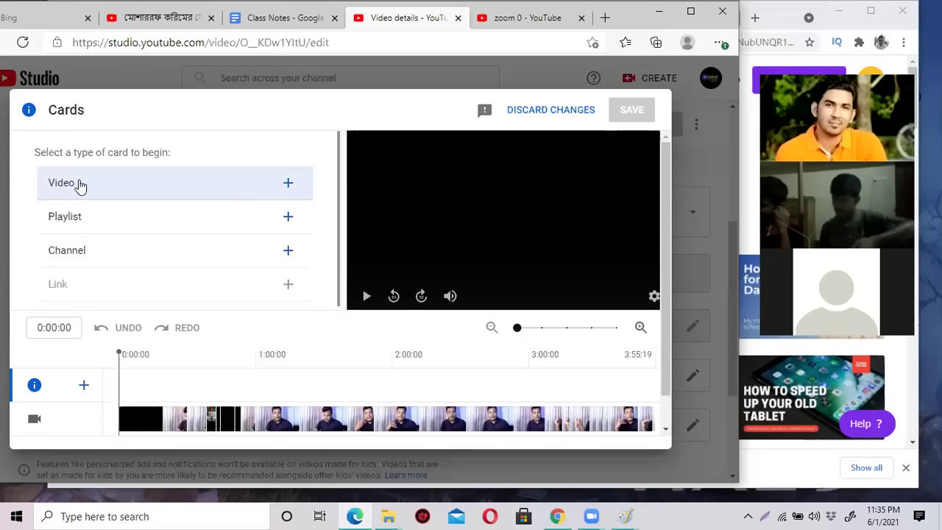
pyautogui.click(289, 184)
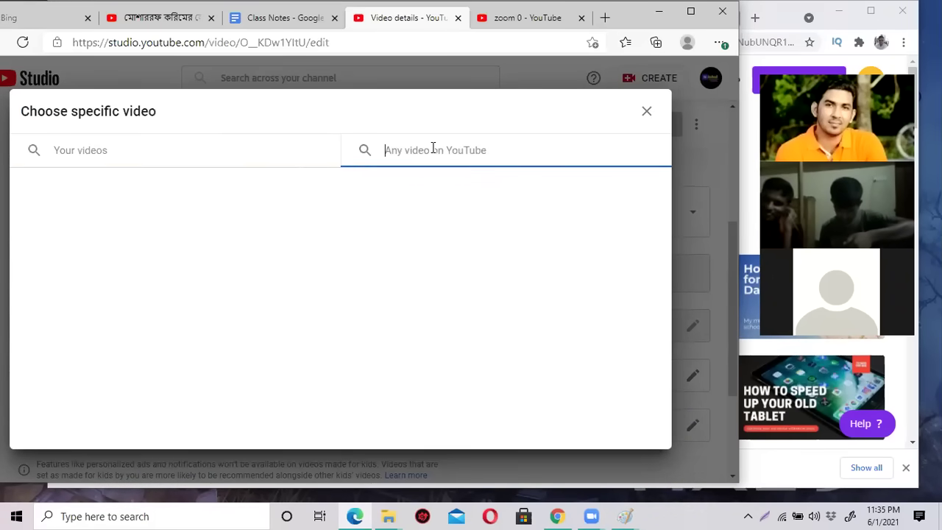
pyautogui.write('canva')
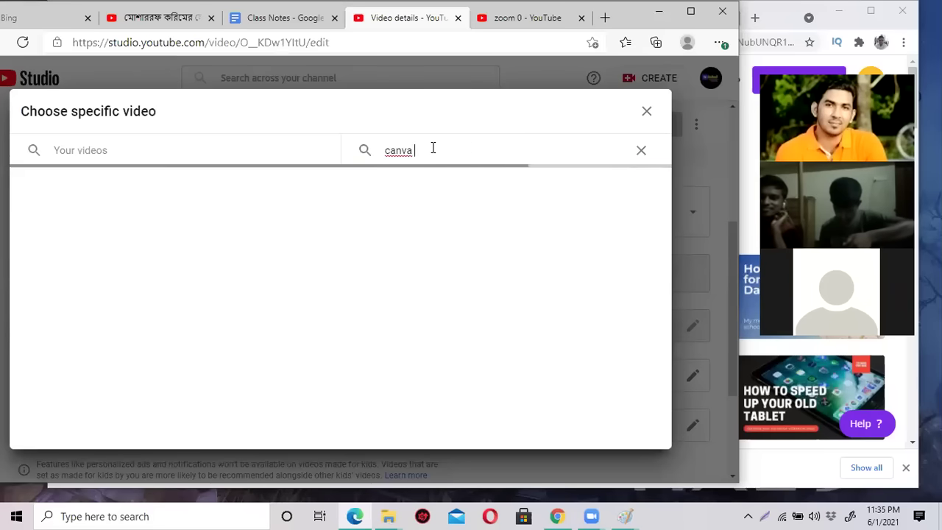
pyautogui.write(' by jamal sir')
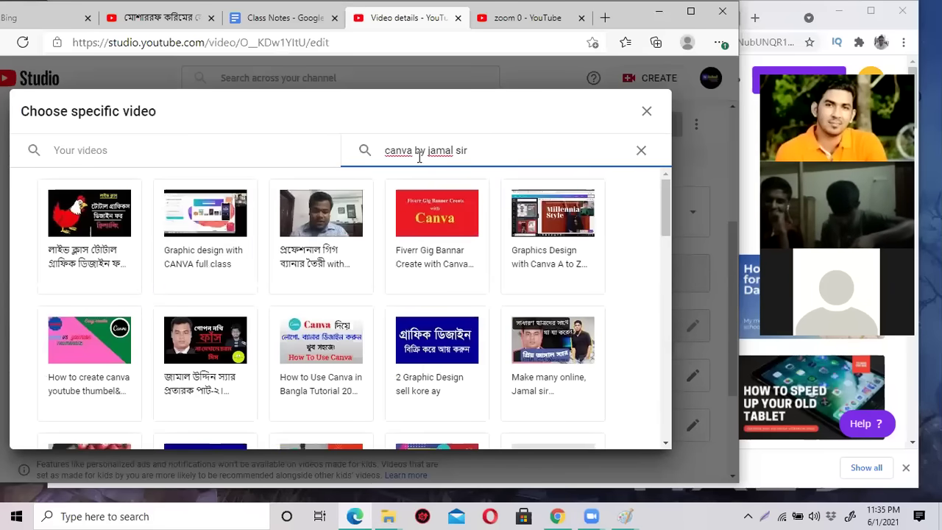
pyautogui.click(86, 210)
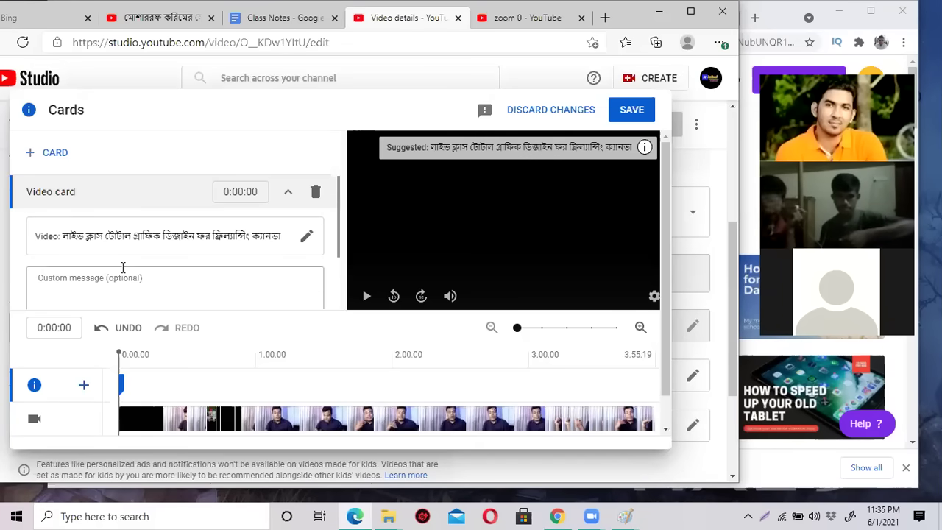
# Give the Canva class video card the custom message 'ক্যানভা ভিডিও দেখুন' (19/30 characters).
pyautogui.scroll(-2, 122, 268)
pyautogui.scroll(1, 108, 235)
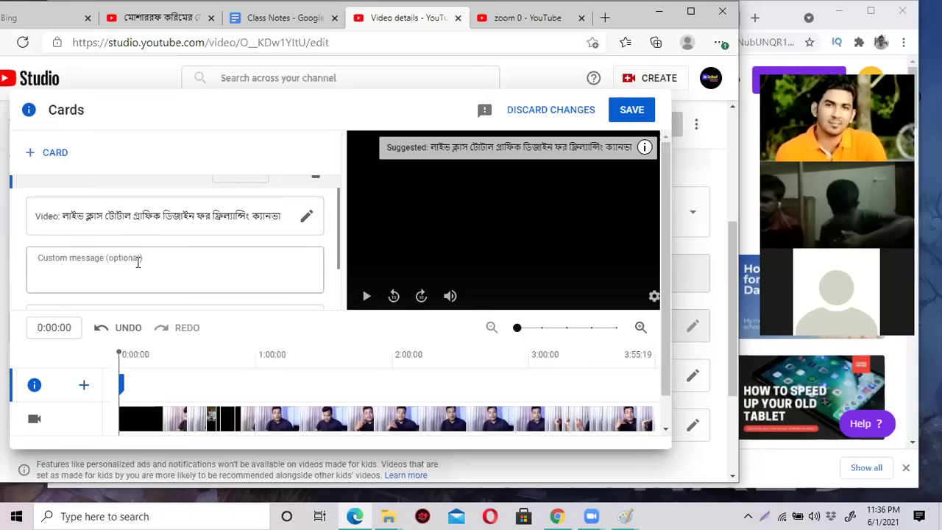
pyautogui.scroll(-1, 137, 288)
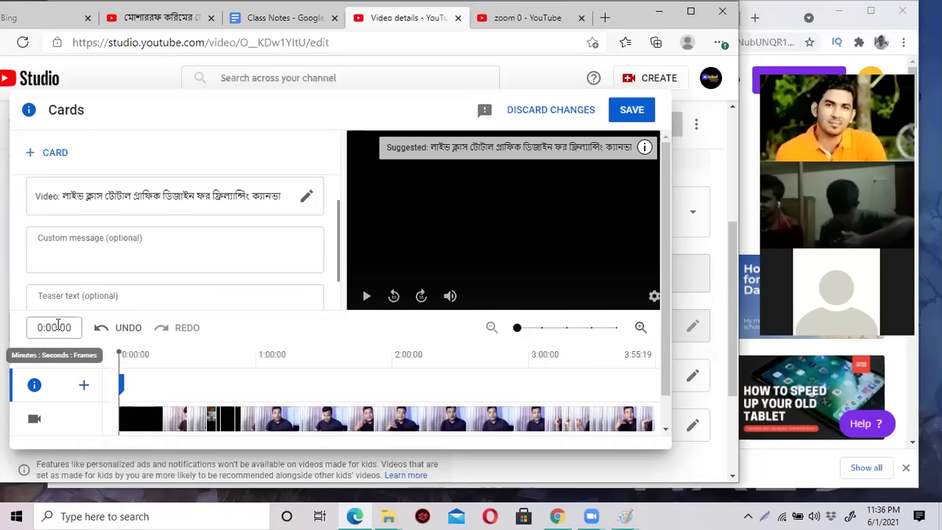
pyautogui.scroll(-2, 58, 325)
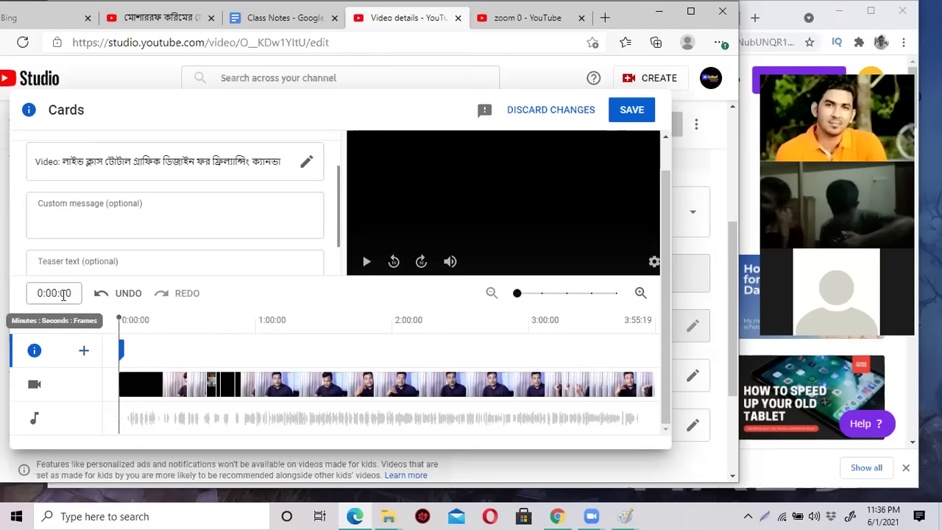
pyautogui.scroll(2, 294, 358)
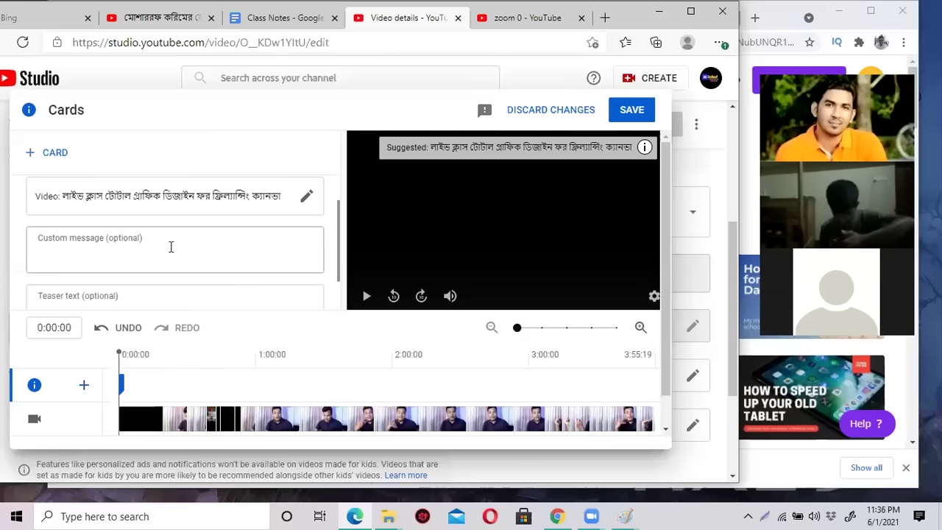
pyautogui.scroll(1, 171, 246)
pyautogui.click(151, 259)
pyautogui.write('এই ভিডিওতখানা দে')
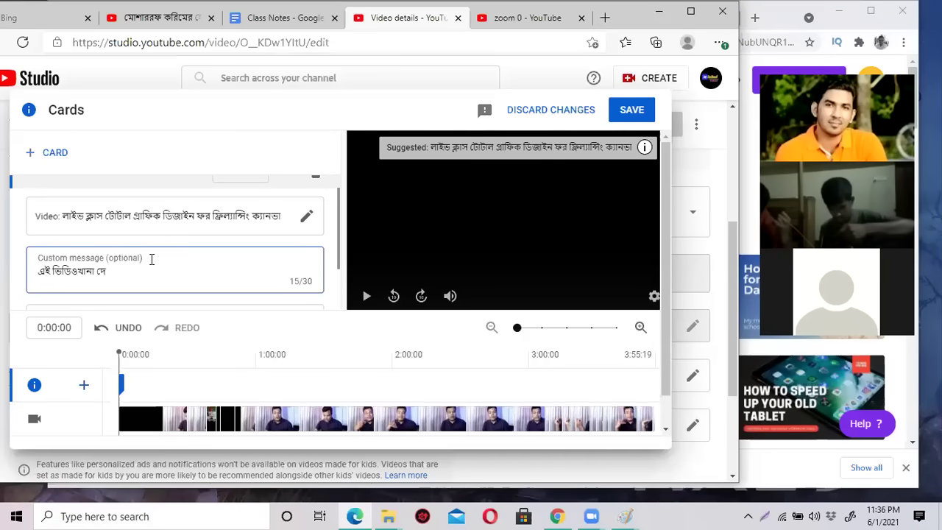
pyautogui.write('খুন ।এখ')
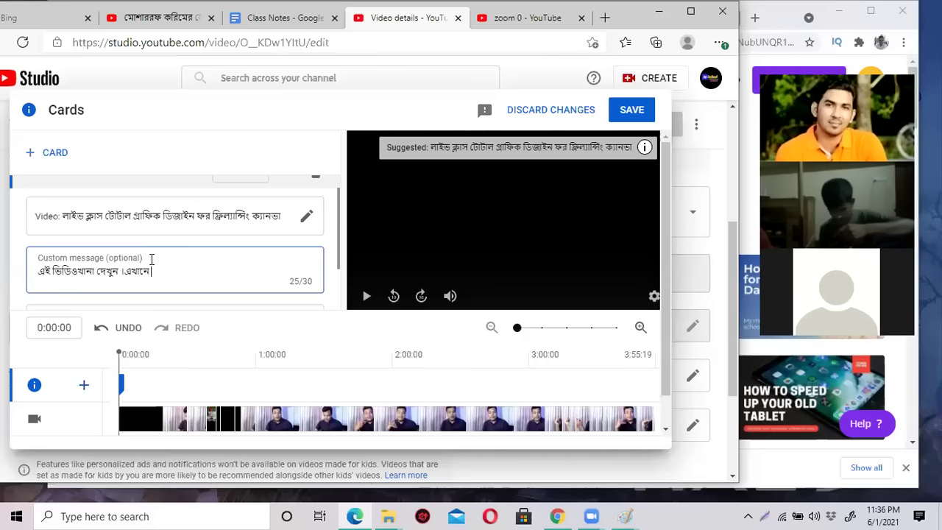
pyautogui.write('ান')
pyautogui.press('BackSpace')
pyautogui.press('BackSpace')
pyautogui.press('BackSpace')
pyautogui.press('BackSpace')
pyautogui.press('BackSpace')
pyautogui.press('BackSpace')
pyautogui.press('BackSpace')
pyautogui.press('BackSpace')
pyautogui.press('BackSpace')
pyautogui.press('BackSpace')
pyautogui.press('BackSpace')
pyautogui.press('BackSpace')
pyautogui.press('BackSpace')
pyautogui.press('BackSpace')
pyautogui.press('BackSpace')
pyautogui.press('BackSpace')
pyautogui.press('BackSpace')
pyautogui.press('BackSpace')
pyautogui.press('BackSpace')
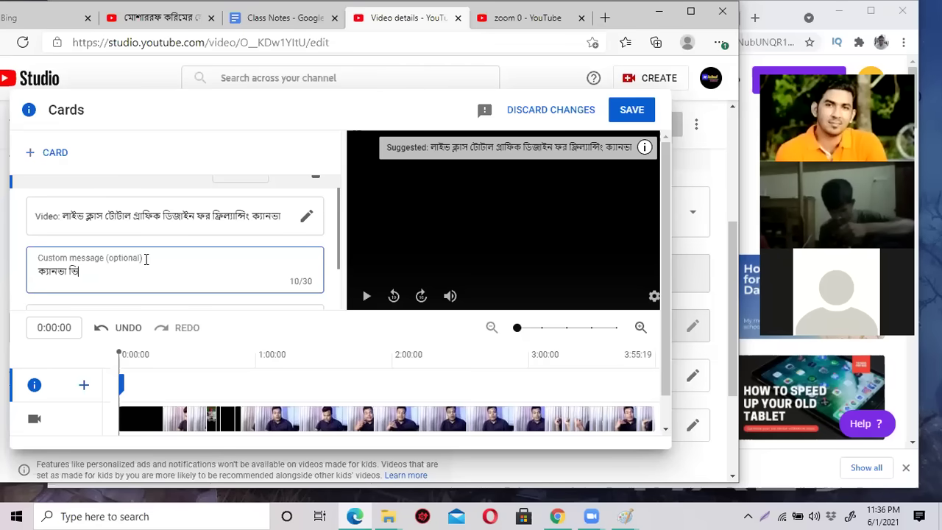
pyautogui.write('খুন')
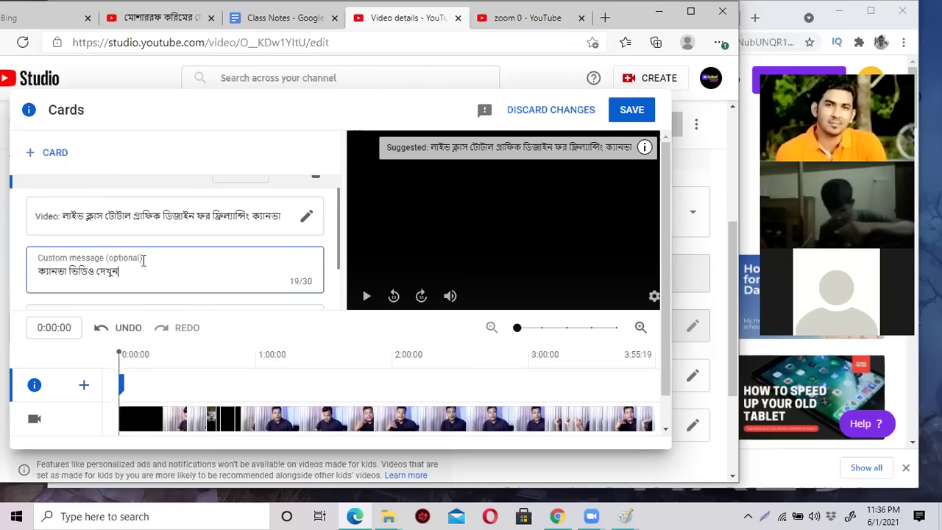
pyautogui.scroll(-1, 249, 317)
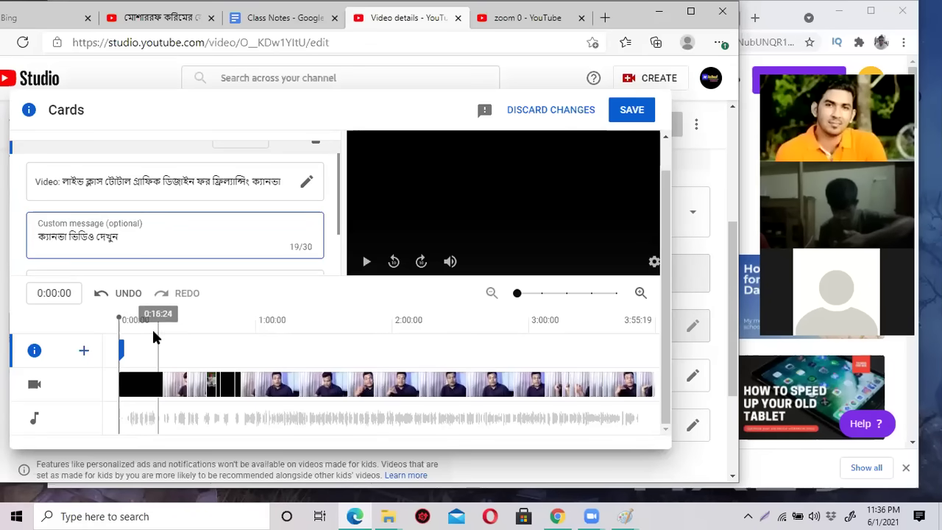
# Move the video card to about 1:36 on the timeline and save the cards.
pyautogui.click(129, 346)
pyautogui.moveTo(128, 346)
pyautogui.mouseDown()
pyautogui.moveTo(428, 352)
pyautogui.moveTo(339, 357)
pyautogui.mouseUp()
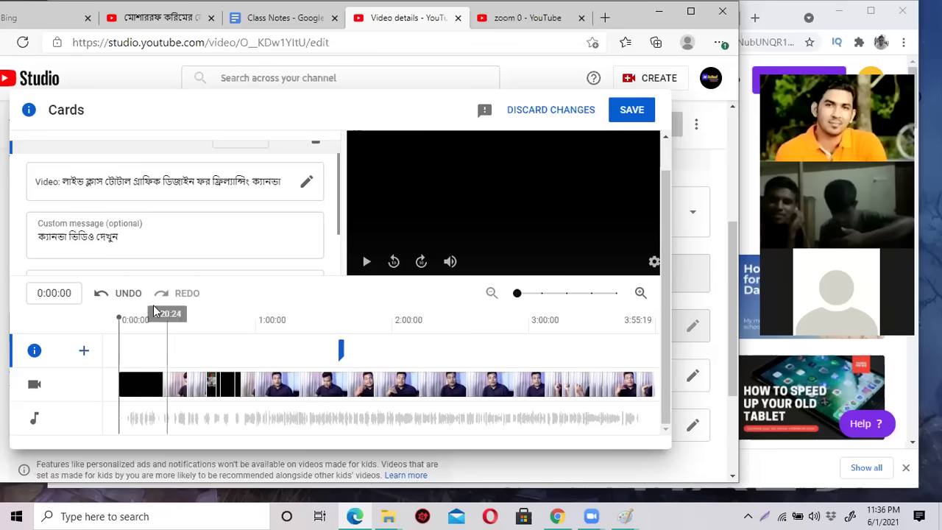
pyautogui.click(69, 294)
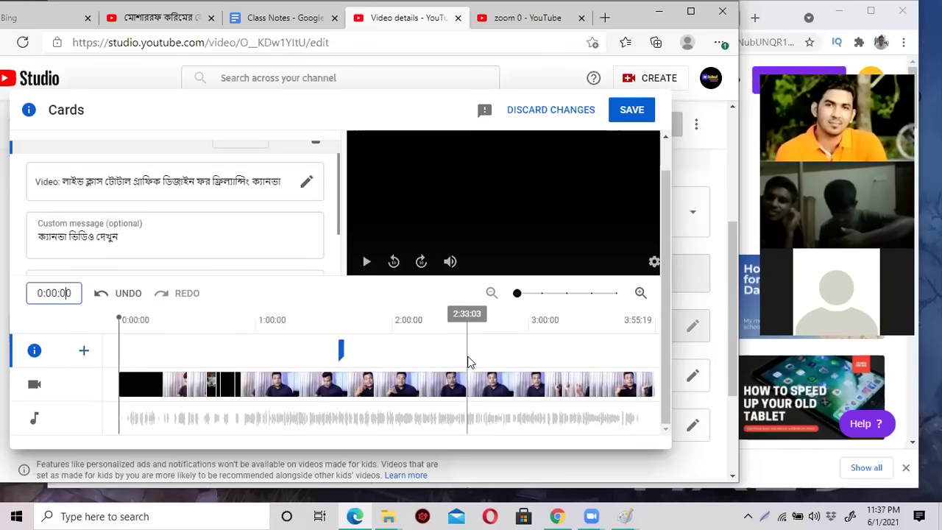
pyautogui.click(629, 109)
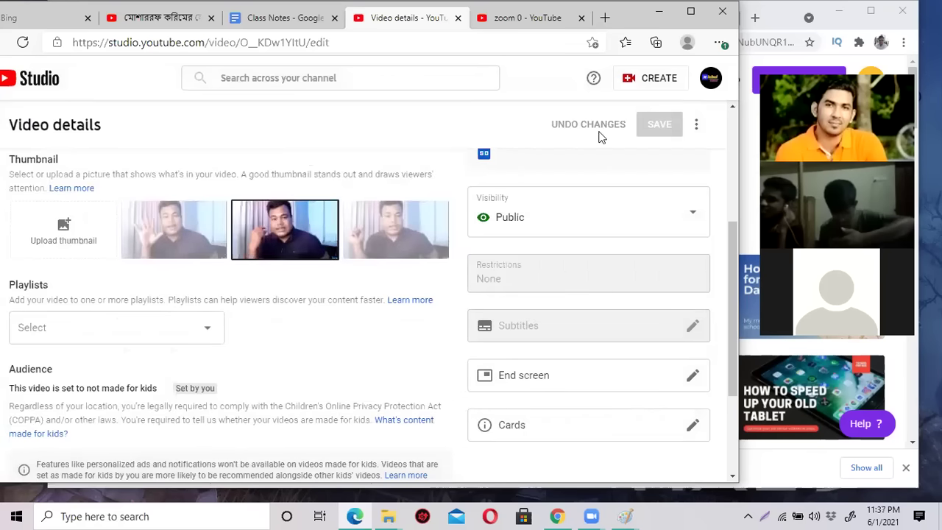
pyautogui.click(526, 21)
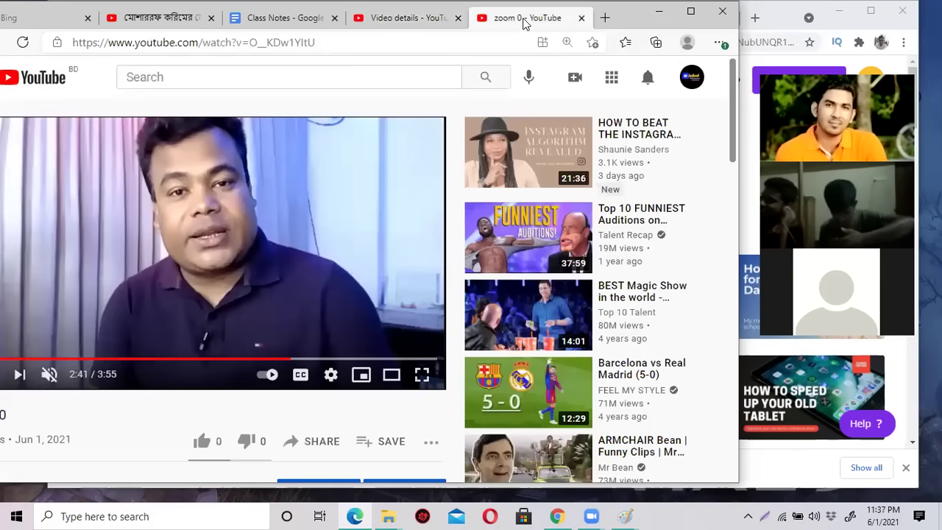
pyautogui.click(24, 44)
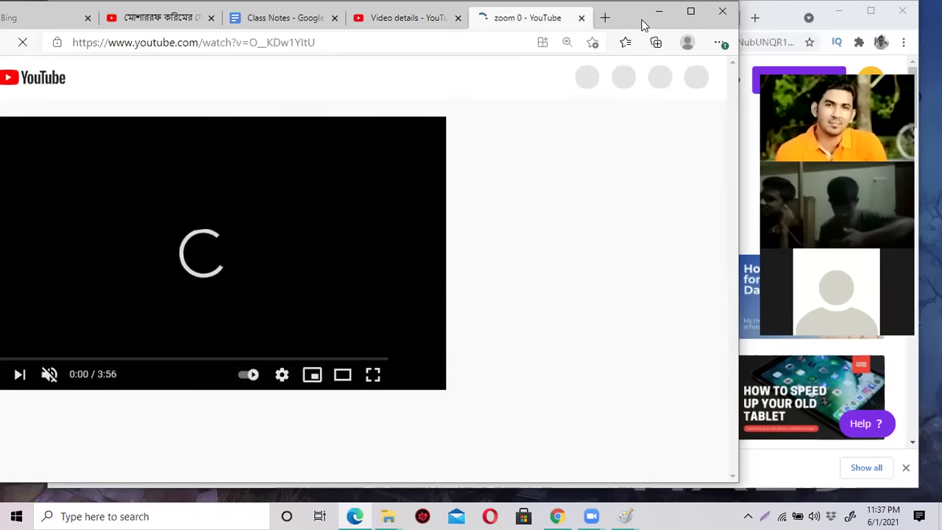
pyautogui.moveTo(643, 26); pyautogui.dragTo(713, 31)
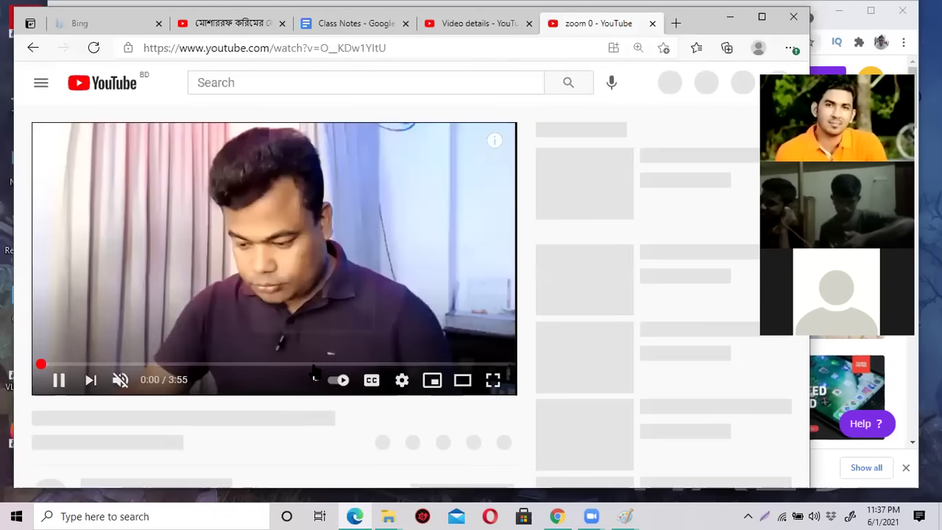
pyautogui.click(248, 258)
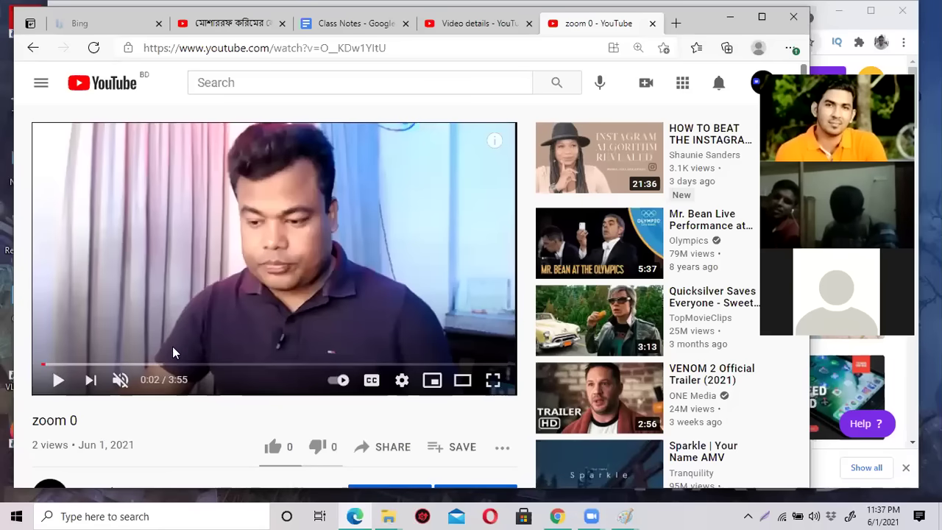
pyautogui.click(58, 382)
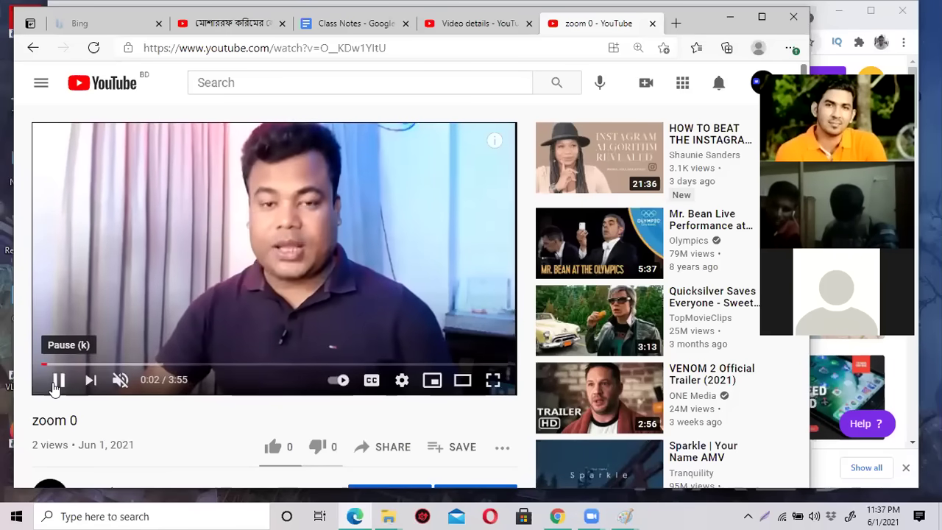
pyautogui.moveTo(496, 147)
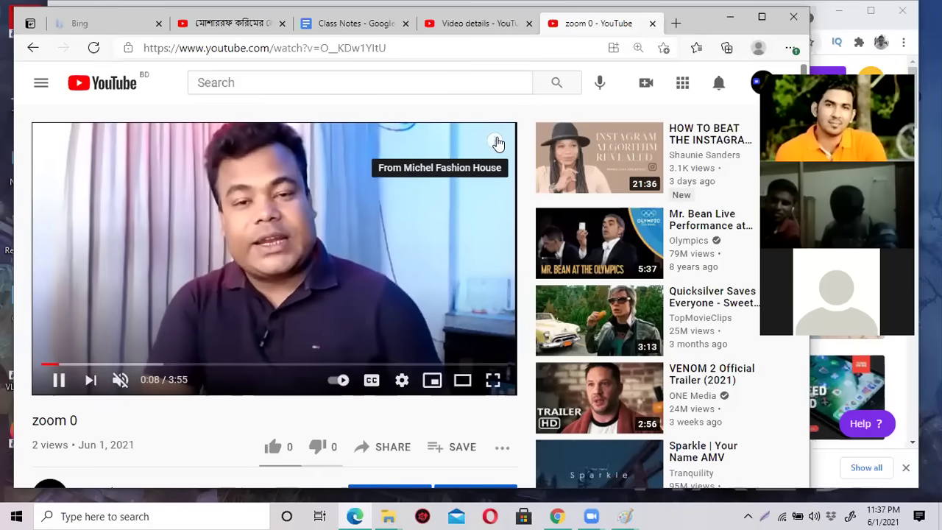
pyautogui.click(496, 143)
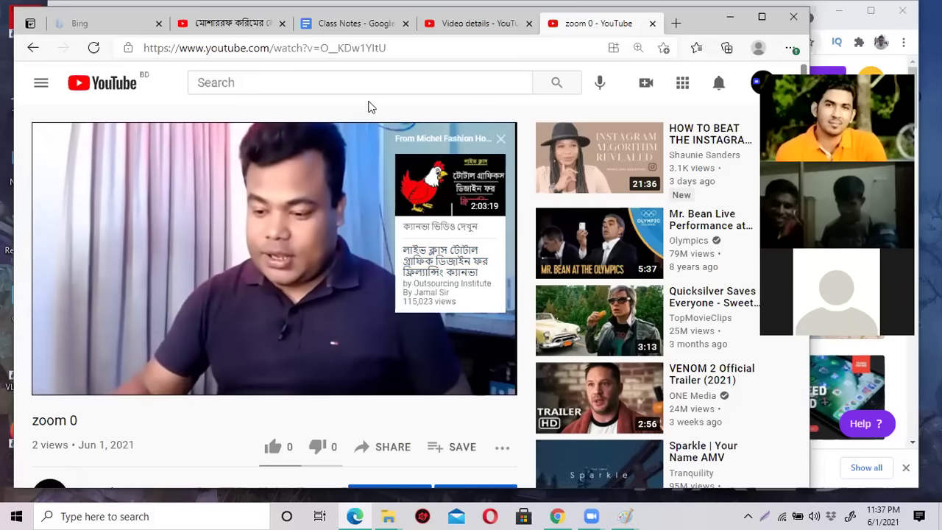
pyautogui.click(499, 139)
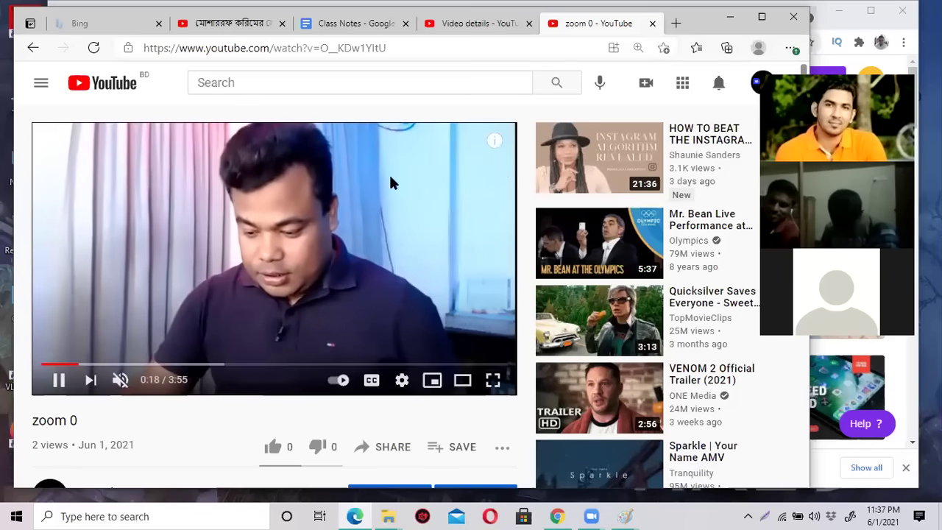
pyautogui.moveTo(496, 142)
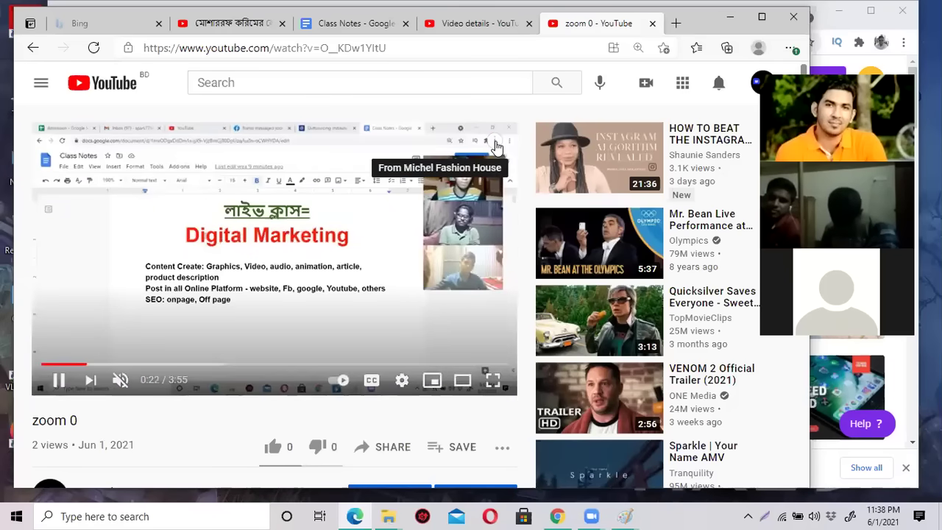
pyautogui.click(495, 144)
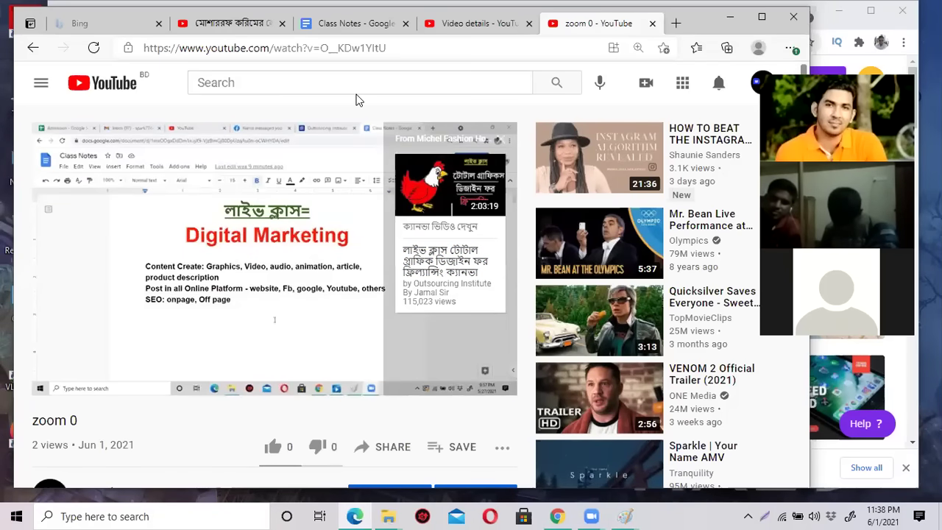
pyautogui.click(464, 25)
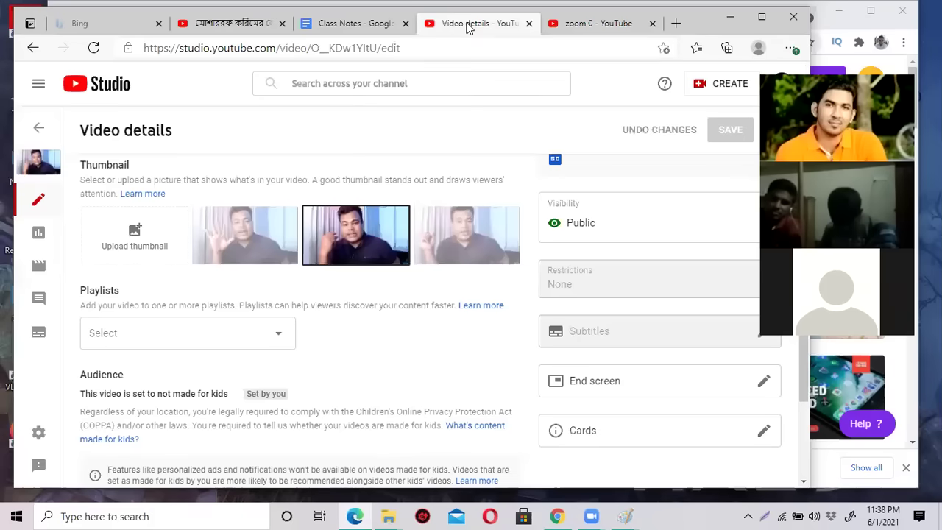
# Add a video card for Michel Smart orange Polo Shirt, then delete it.
pyautogui.click(592, 439)
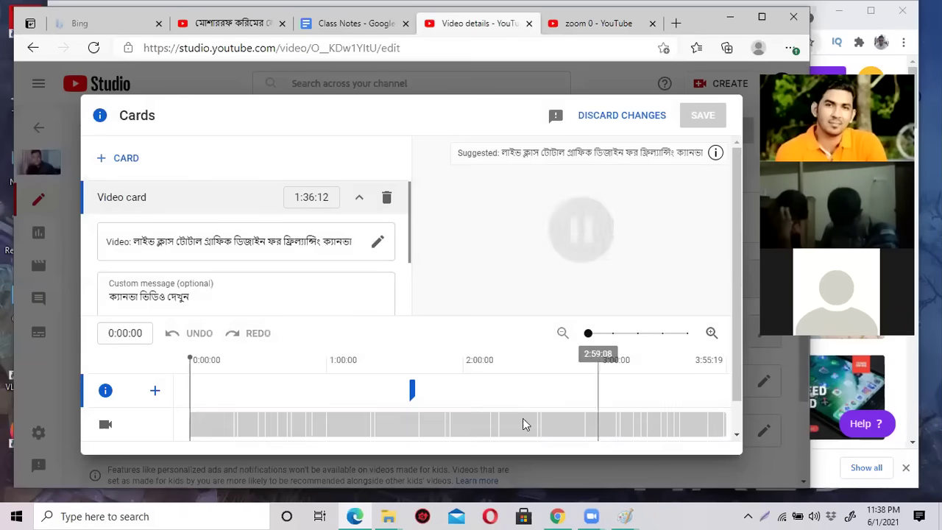
pyautogui.scroll(-1, 263, 305)
pyautogui.scroll(1, 242, 267)
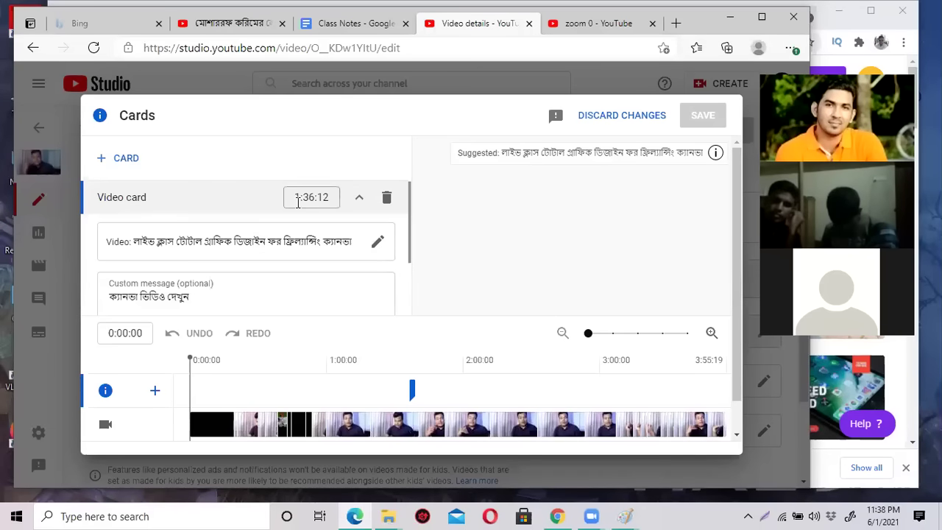
pyautogui.click(126, 163)
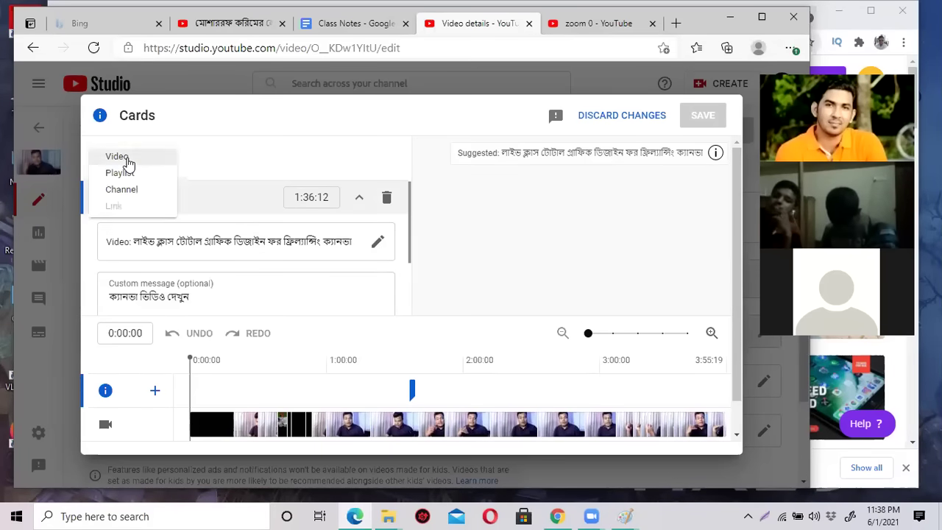
pyautogui.click(126, 158)
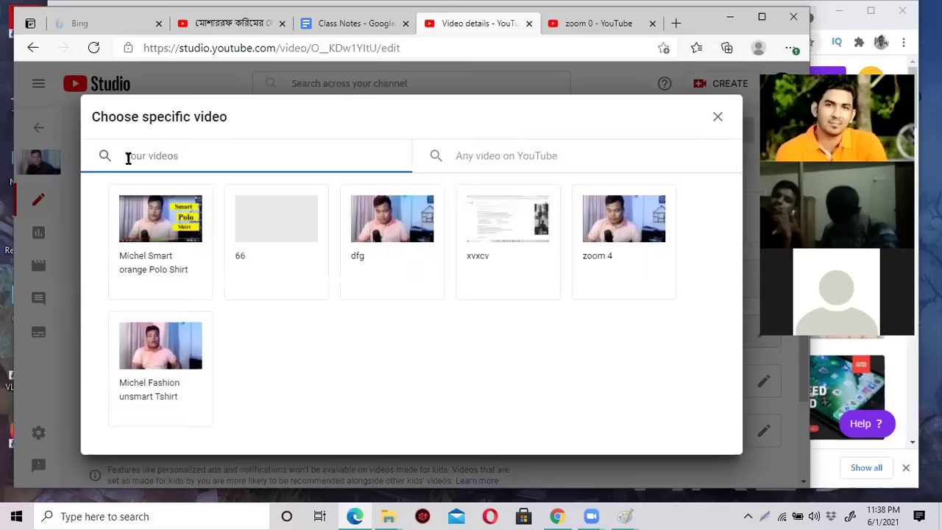
pyautogui.click(179, 220)
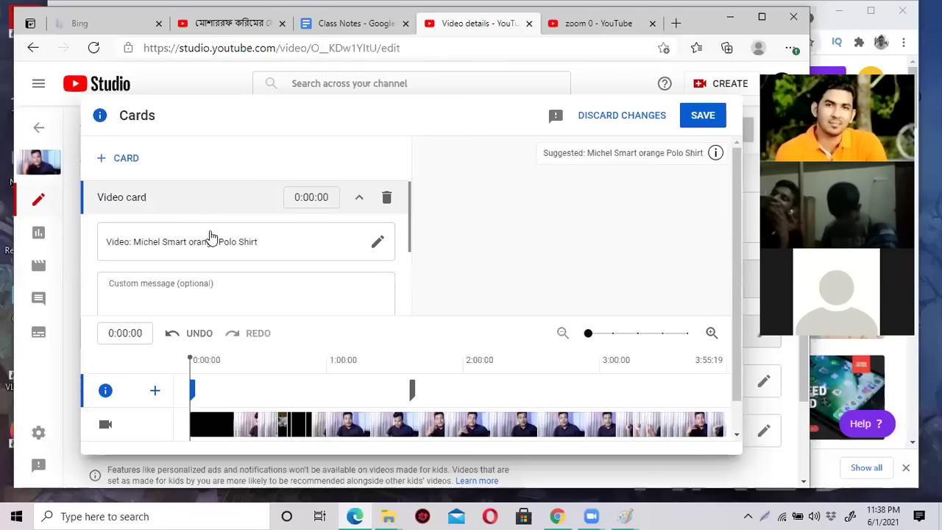
pyautogui.click(306, 199)
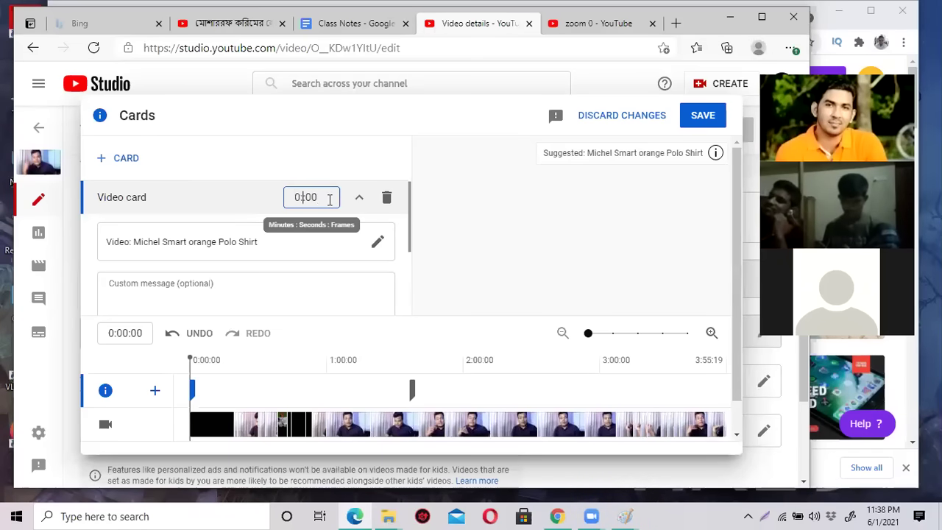
pyautogui.click(387, 201)
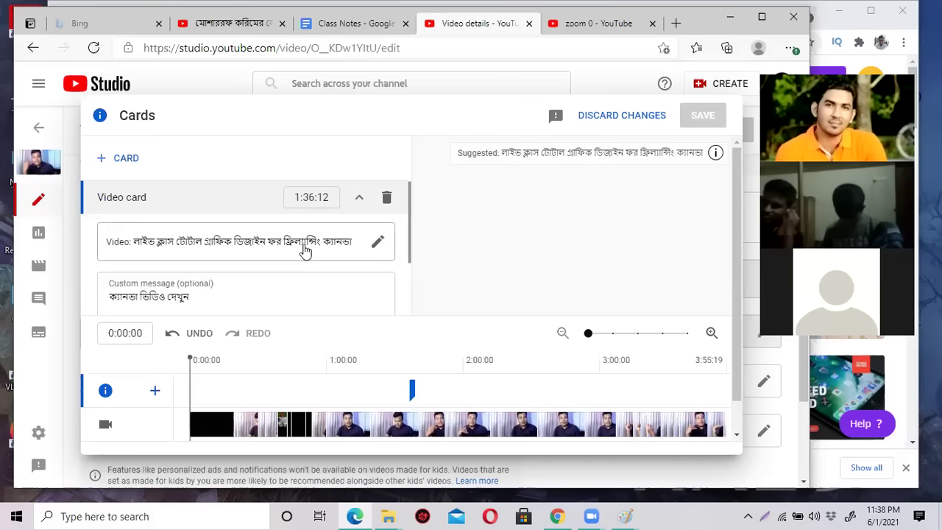
# Start another video card and bring up the Any video on YouTube picker.
pyautogui.click(118, 161)
pyautogui.click(117, 159)
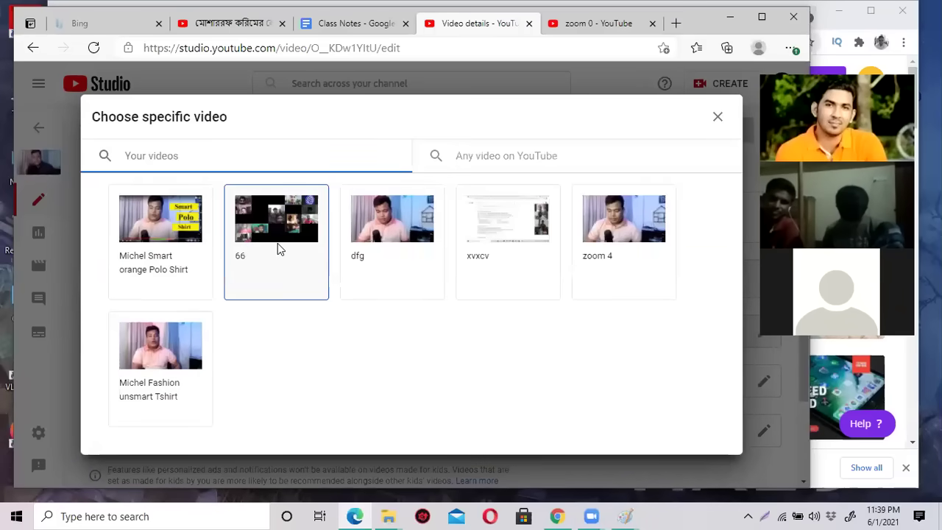
pyautogui.click(508, 157)
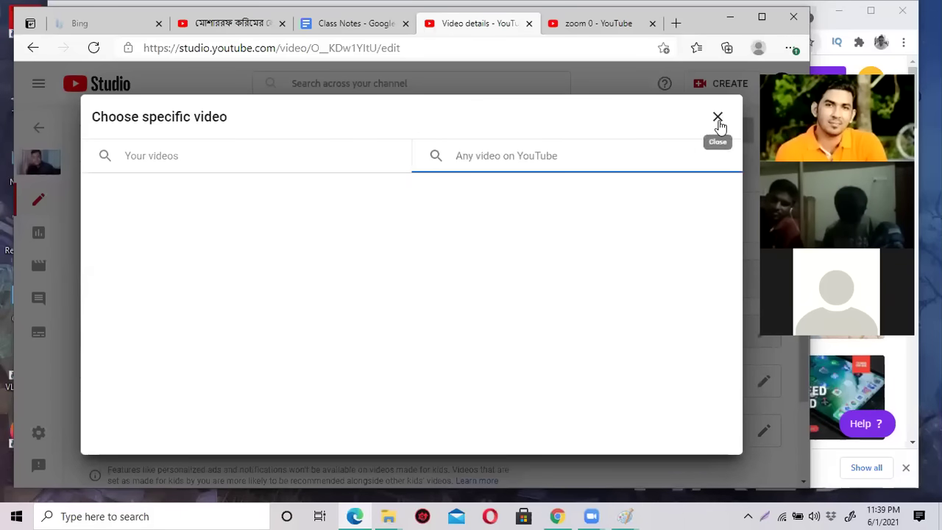
# Close the video picker and exit the Cards editor, discarding unsaved changes.
pyautogui.click(717, 116)
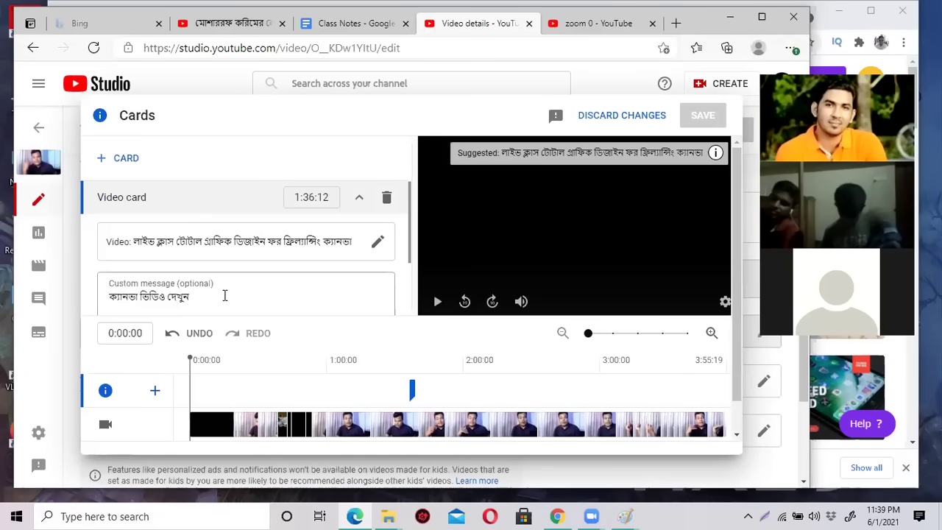
pyautogui.scroll(-1, 226, 294)
pyautogui.scroll(-1, 226, 294)
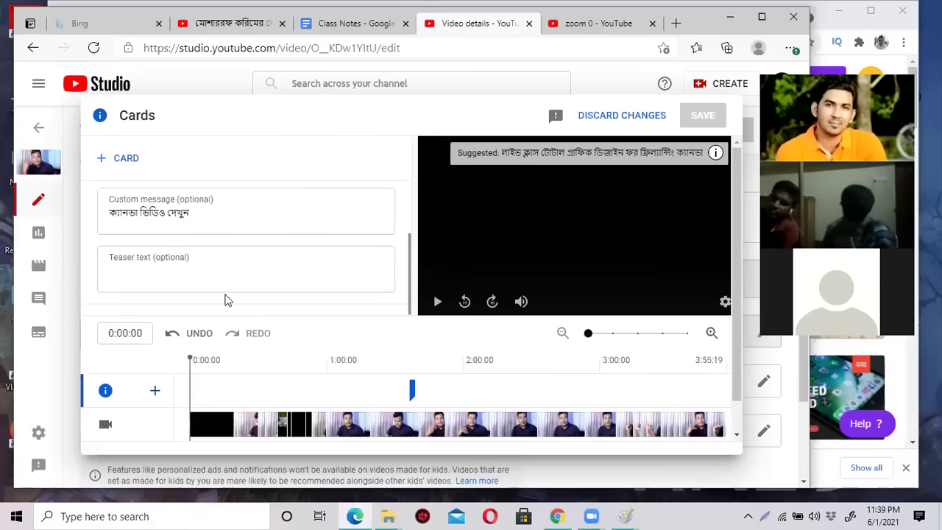
pyautogui.scroll(2, 227, 287)
pyautogui.scroll(-1, 734, 362)
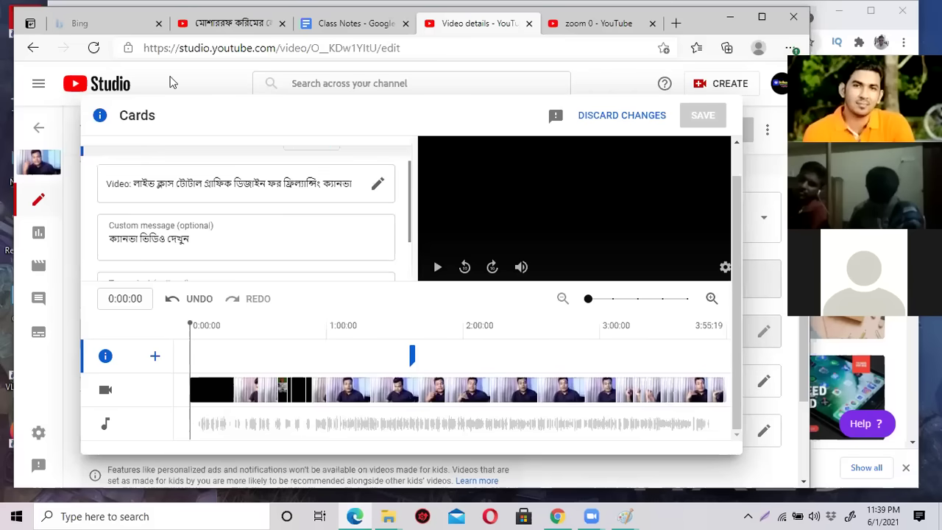
pyautogui.moveTo(169, 82); pyautogui.dragTo(485, 165)
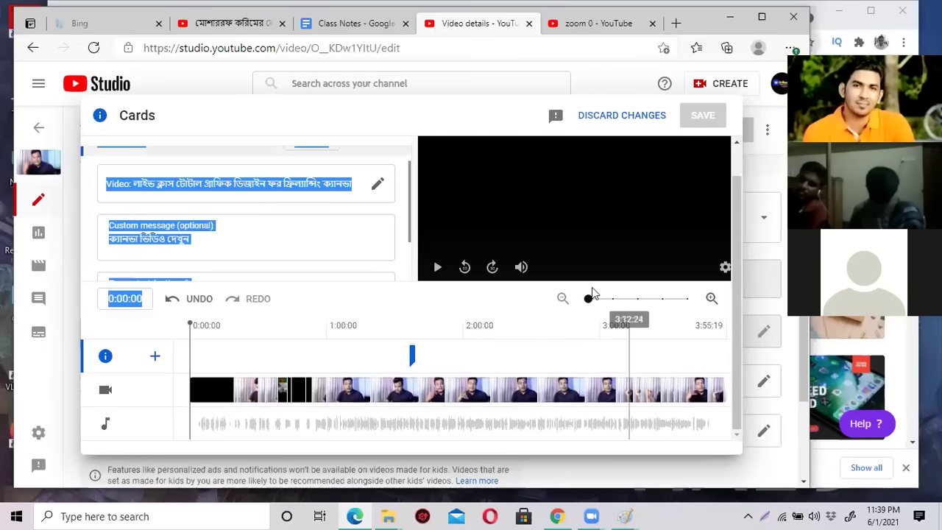
pyautogui.click(486, 131)
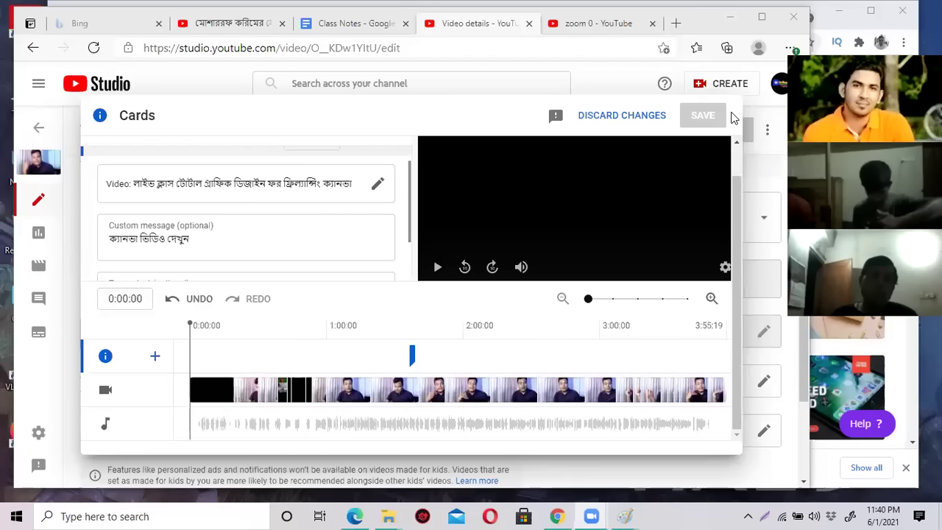
pyautogui.click(602, 118)
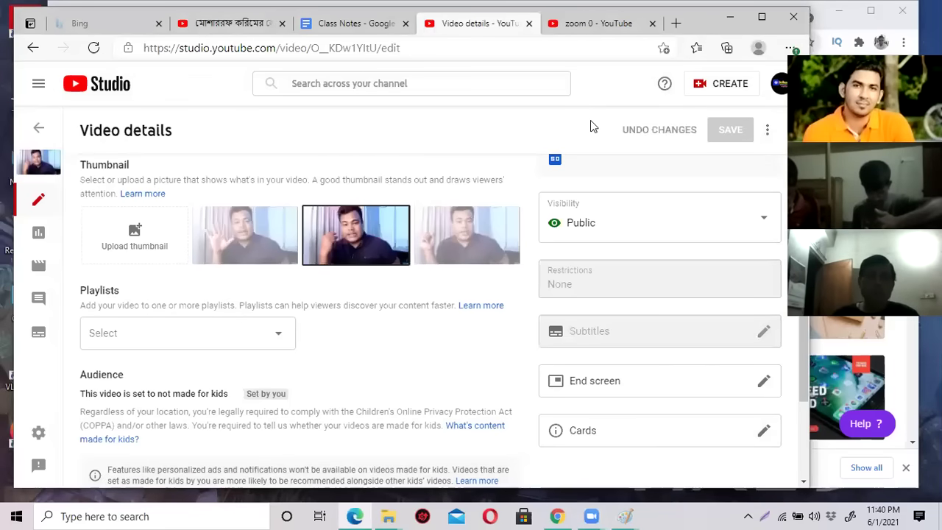
# Maximize the browser, highlight 'Playlist' in the class notes, and return to the zoom 0 watch page.
pyautogui.click(762, 16)
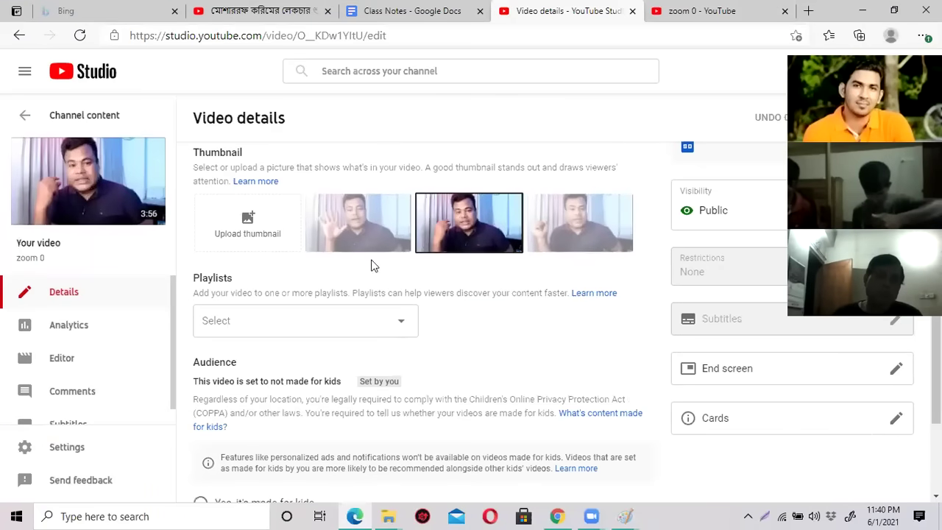
pyautogui.click(407, 17)
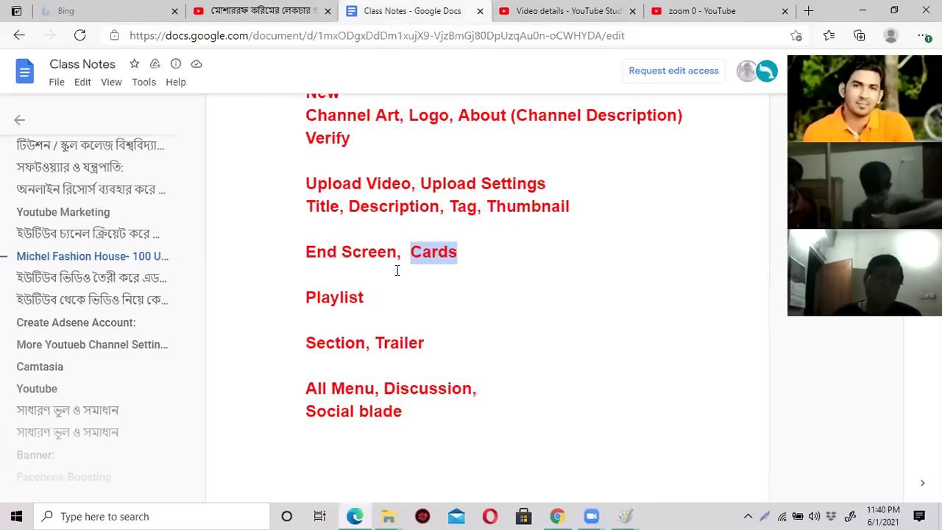
pyautogui.scroll(-2, 377, 297)
pyautogui.moveTo(307, 237); pyautogui.dragTo(363, 237)
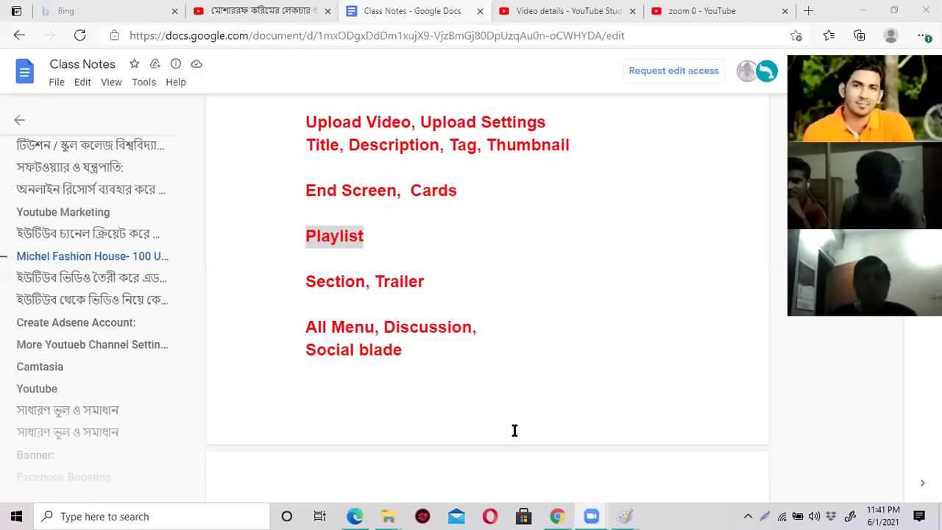
pyautogui.click(558, 13)
pyautogui.click(699, 10)
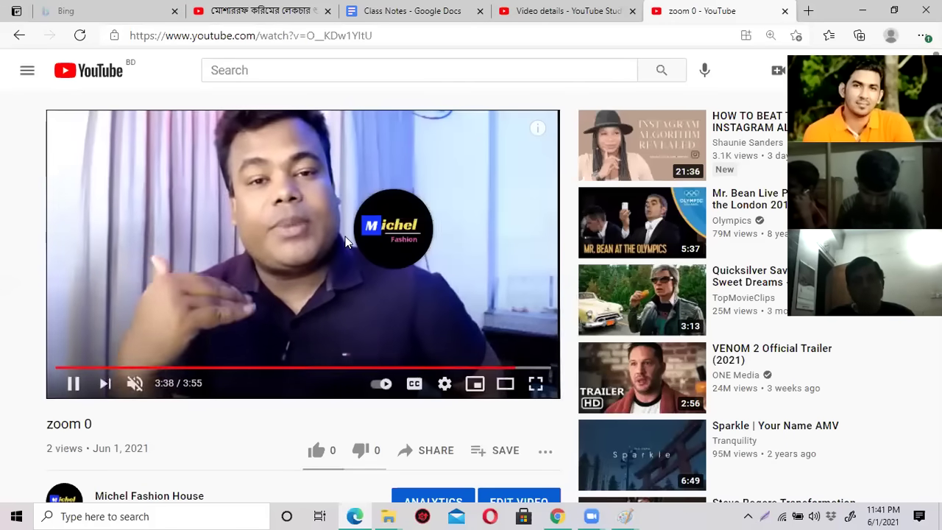
# Go to the Michel Fashion House channel home page via Your channel and browse its four uploads.
pyautogui.click(259, 368)
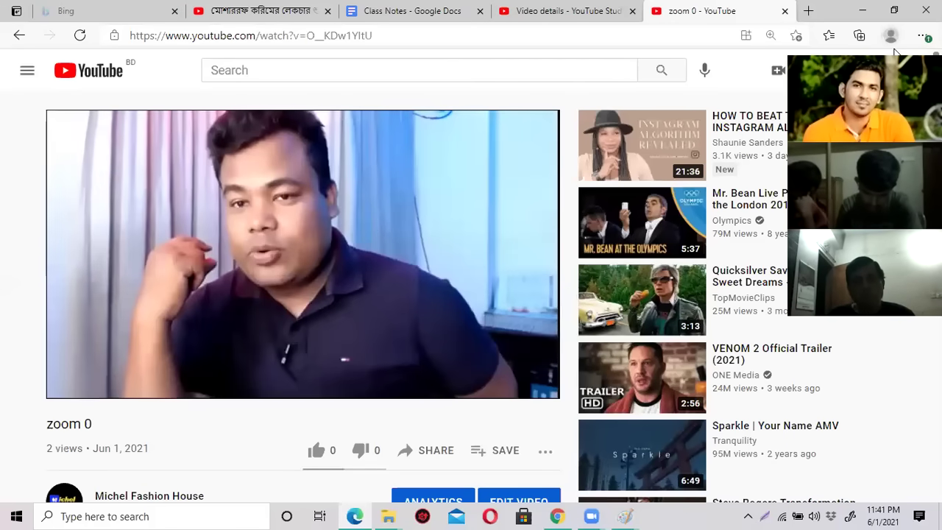
pyautogui.doubleClick(824, 11)
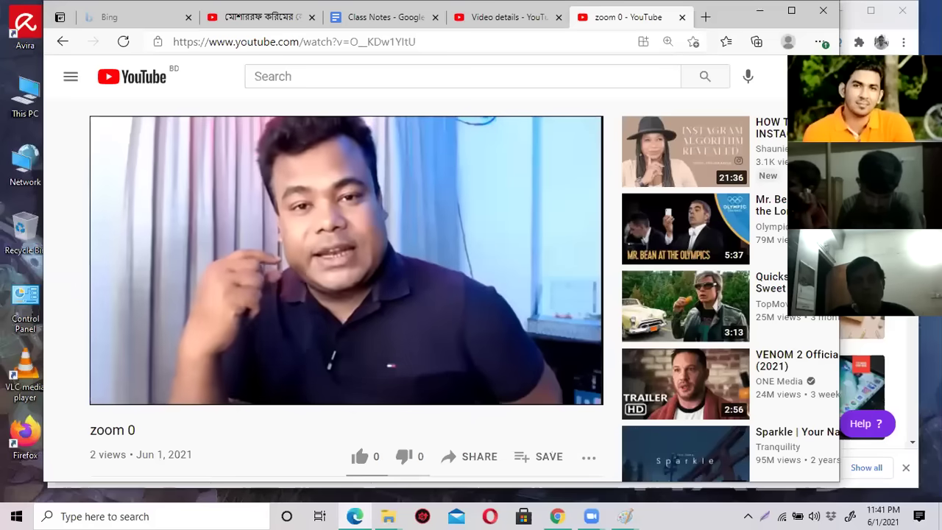
pyautogui.click(785, 76)
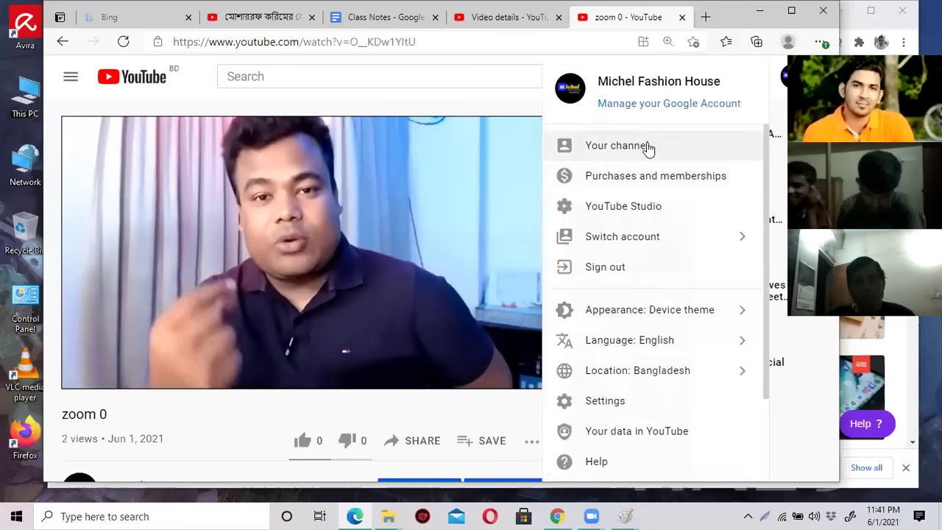
pyautogui.click(648, 147)
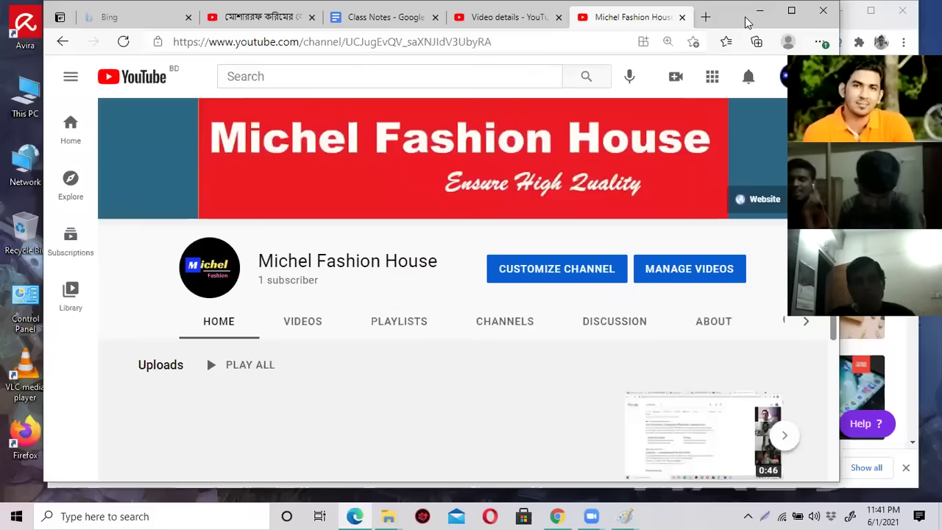
pyautogui.moveTo(746, 23); pyautogui.dragTo(778, 22)
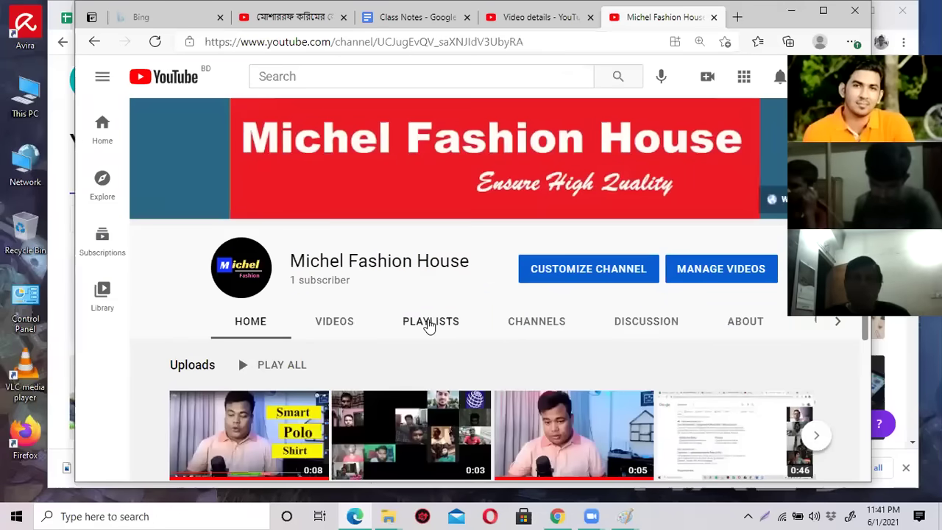
pyautogui.scroll(-1, 427, 326)
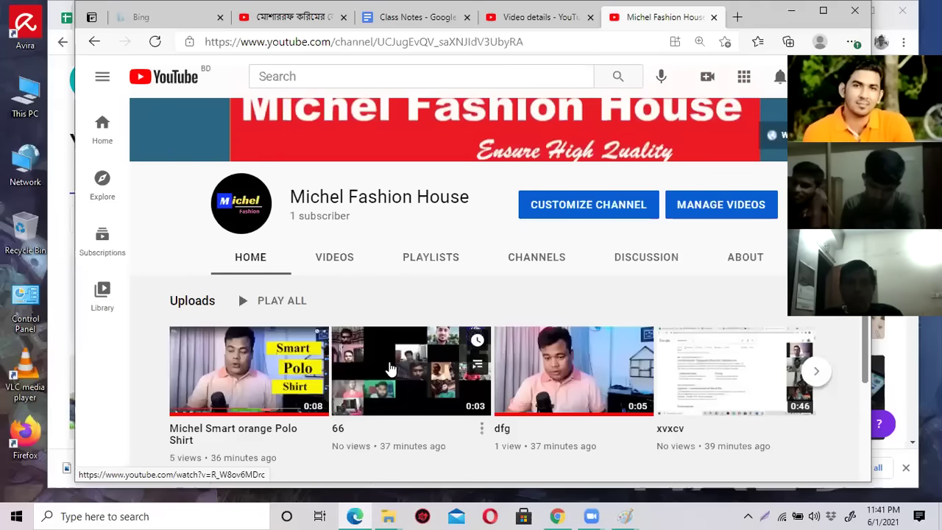
pyautogui.scroll(-3, 608, 353)
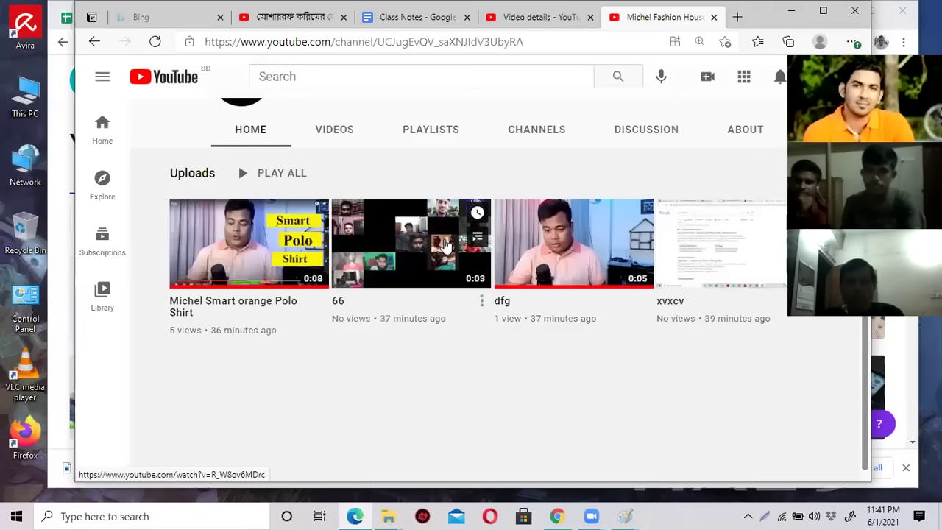
pyautogui.scroll(3, 371, 250)
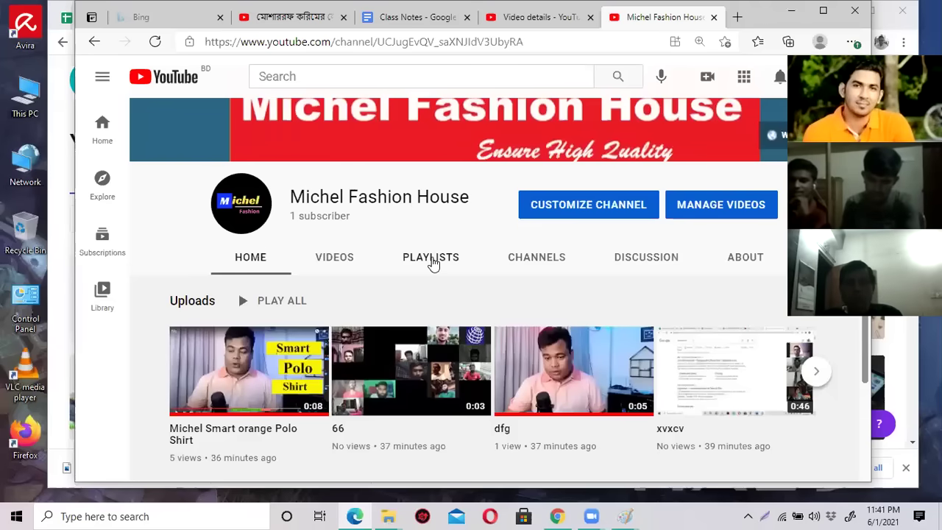
# Check the channel's empty PLAYLISTS tab and briefly open channel customization.
pyautogui.click(433, 262)
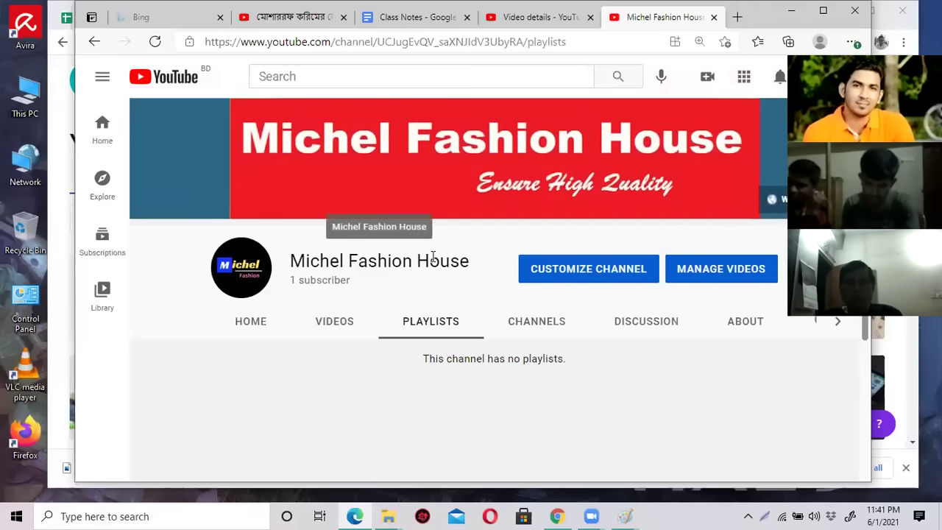
pyautogui.scroll(-3, 435, 275)
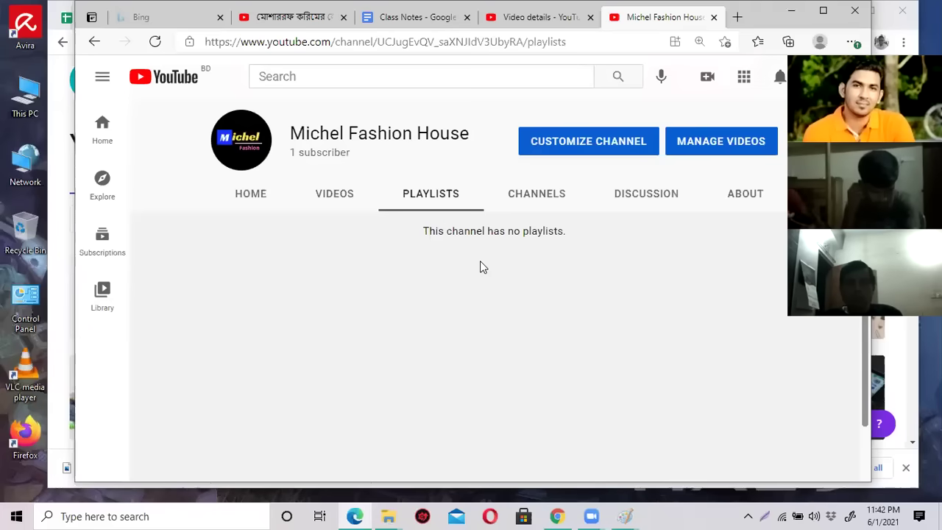
pyautogui.scroll(2, 480, 267)
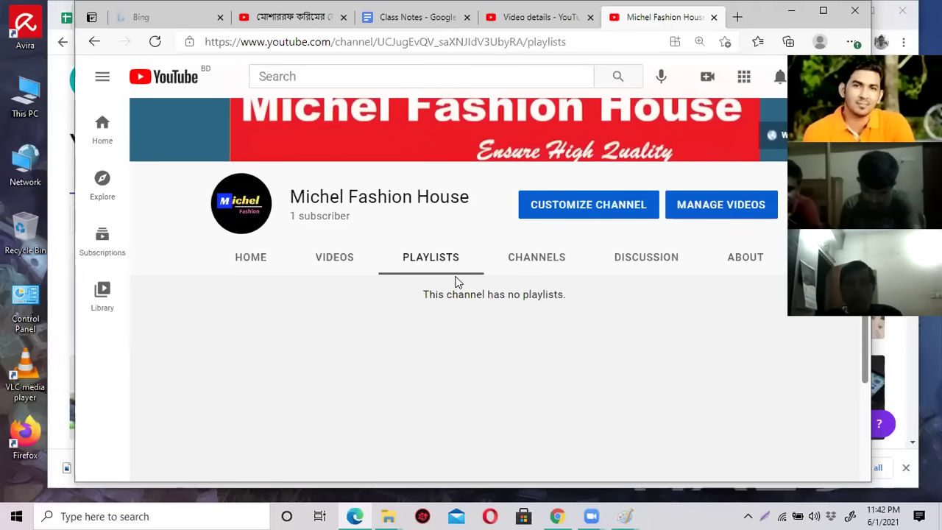
pyautogui.click(596, 211)
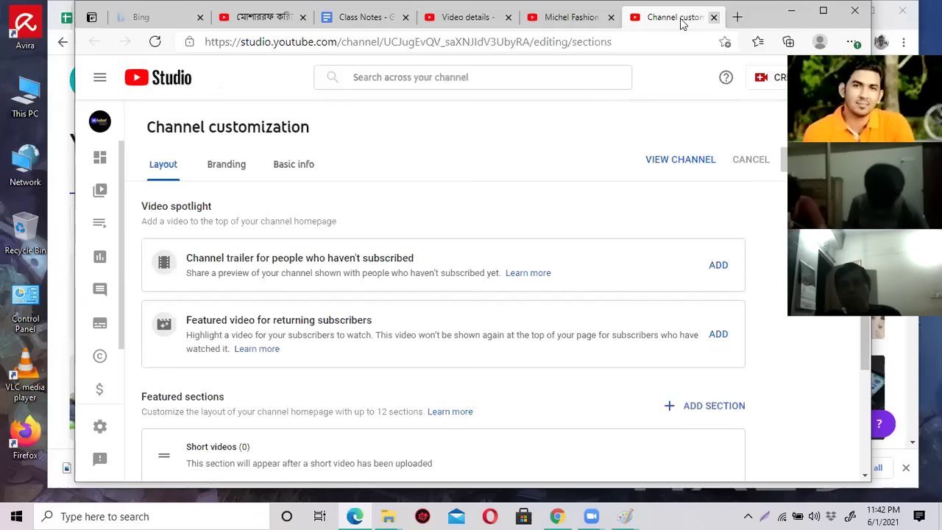
pyautogui.click(712, 18)
# Open YouTube Studio from the account menu in a new tab and switch to it.
pyautogui.click(810, 77)
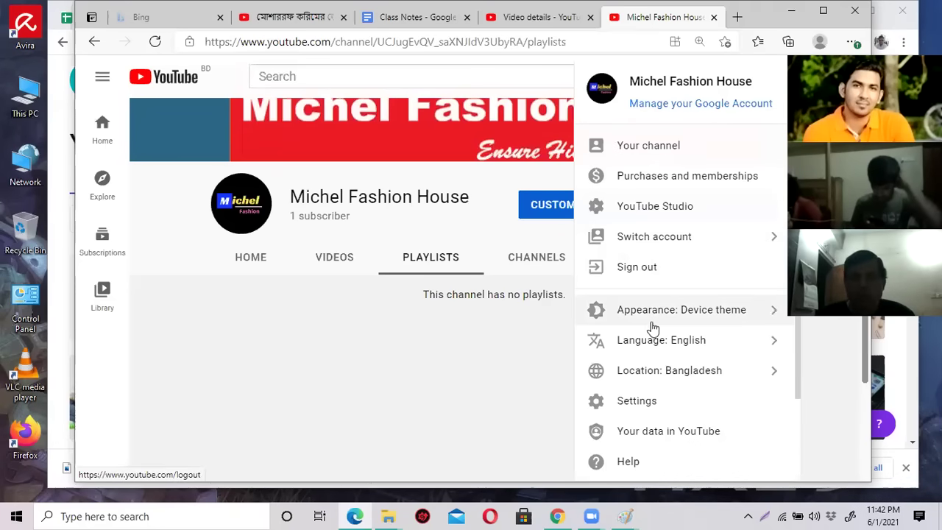
pyautogui.rightClick(664, 210)
pyautogui.click(726, 218)
pyautogui.click(650, 18)
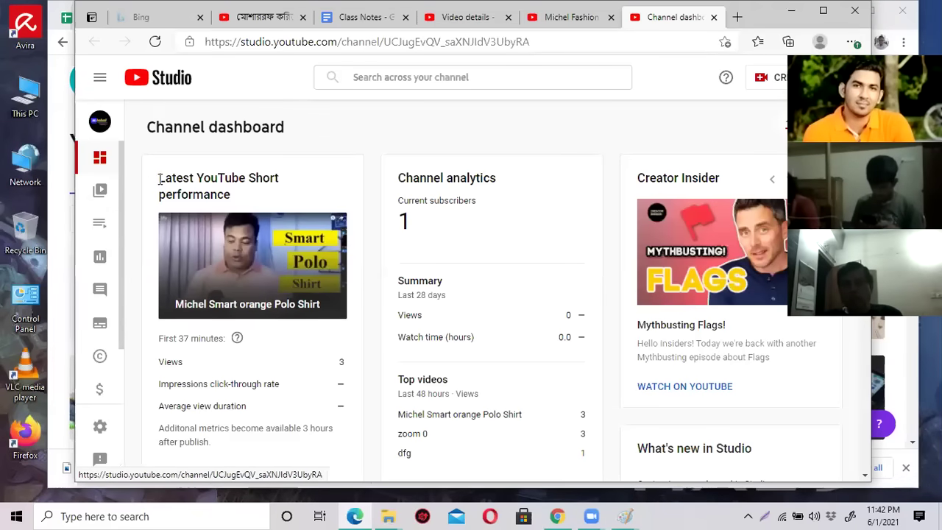
# Go from the Studio dashboard through Content to the empty Playlists page.
pyautogui.click(581, 22)
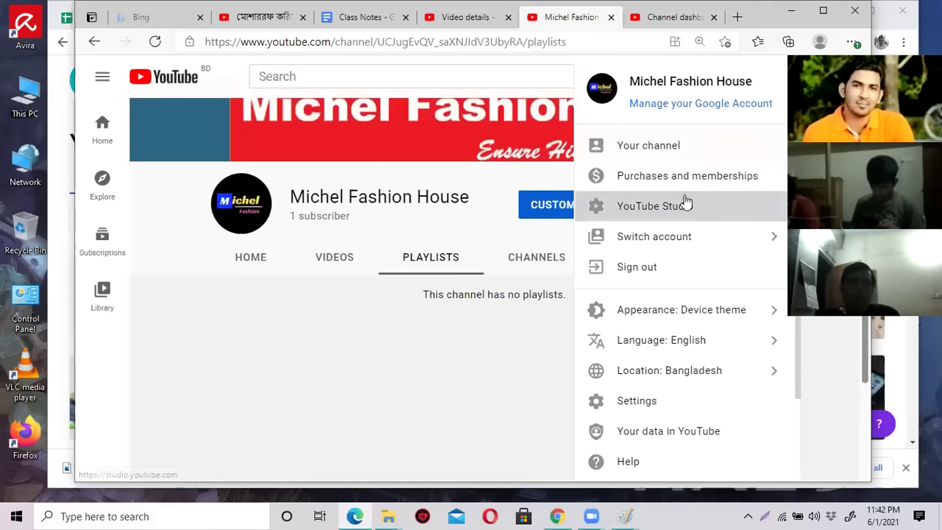
pyautogui.click(669, 22)
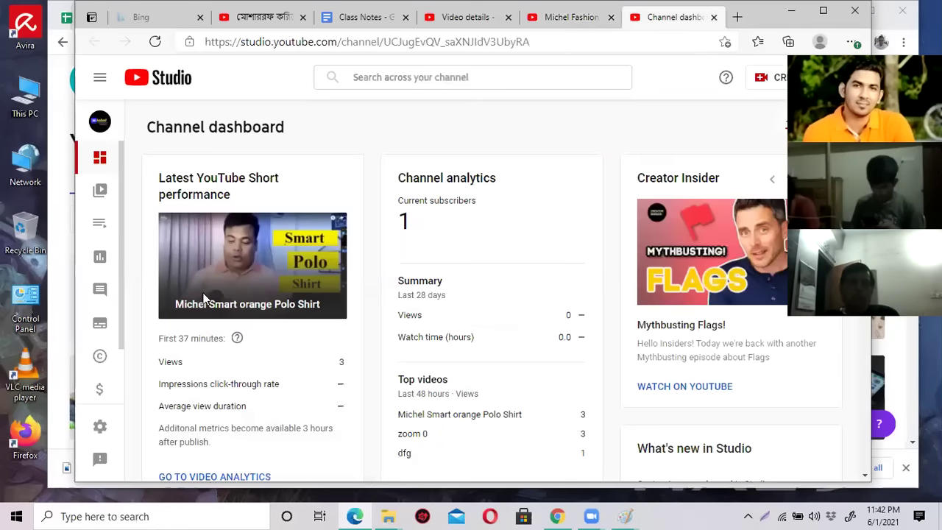
pyautogui.scroll(-3, 174, 284)
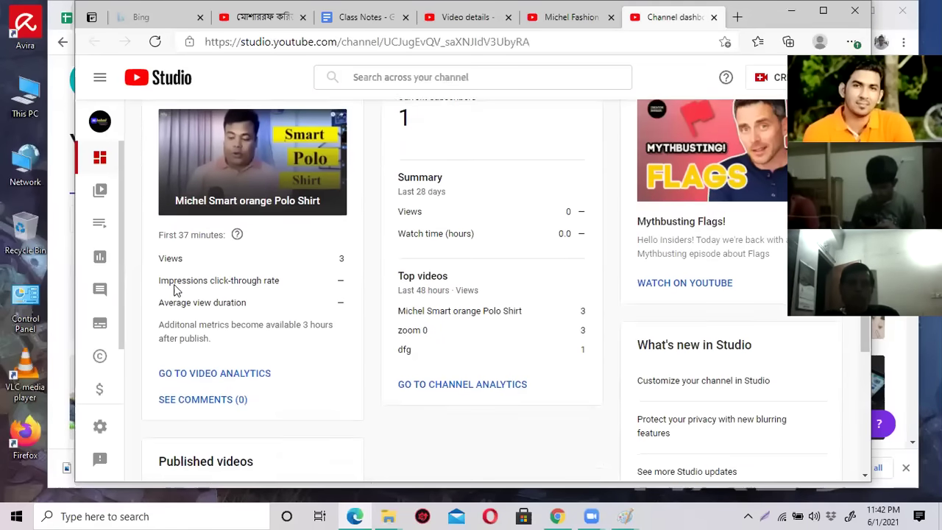
pyautogui.scroll(3, 174, 284)
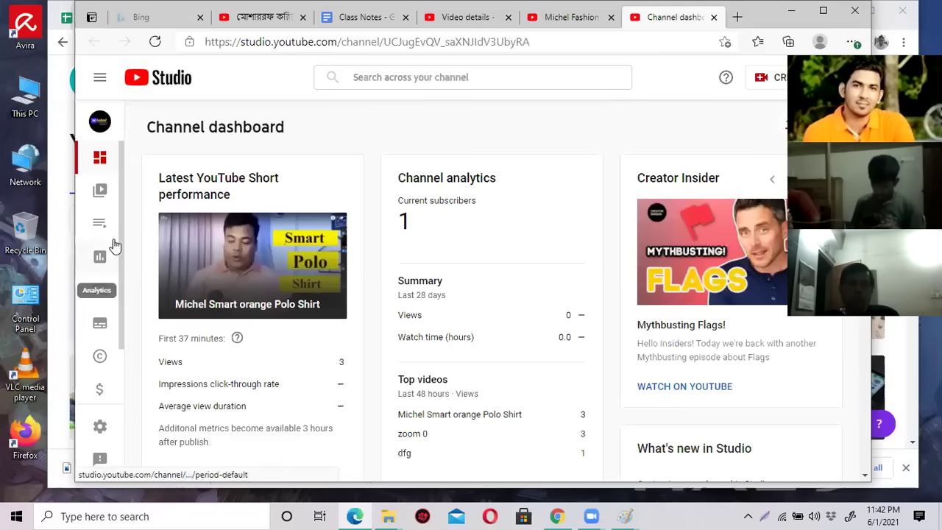
pyautogui.click(101, 193)
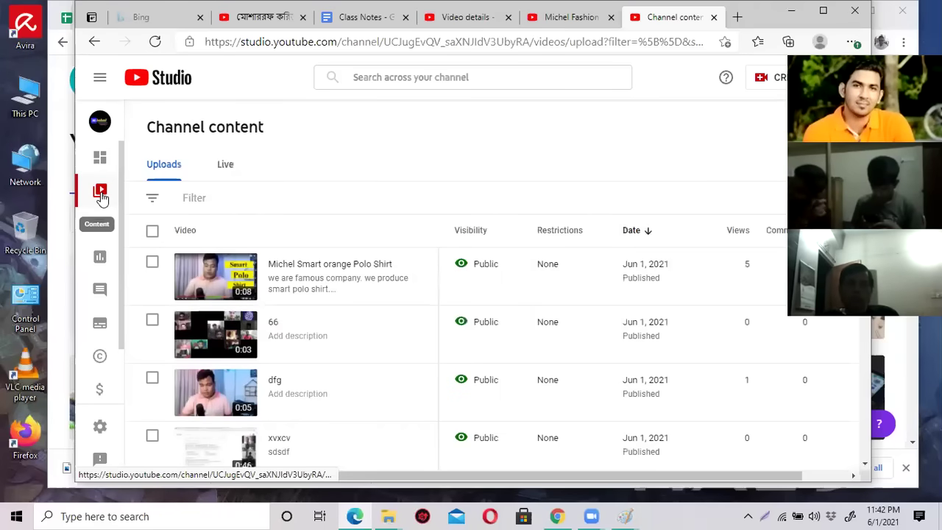
pyautogui.scroll(-3, 254, 261)
pyautogui.scroll(-1, 254, 261)
pyautogui.scroll(4, 252, 259)
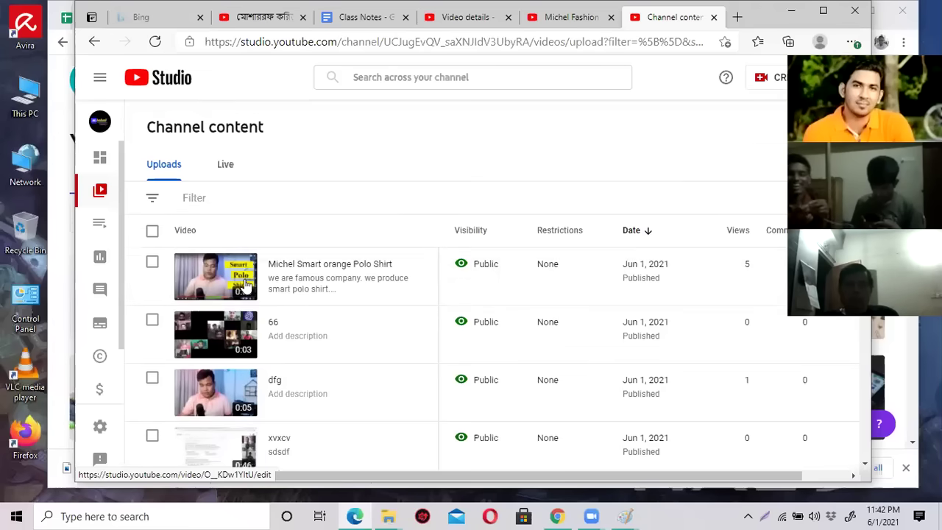
pyautogui.click(101, 229)
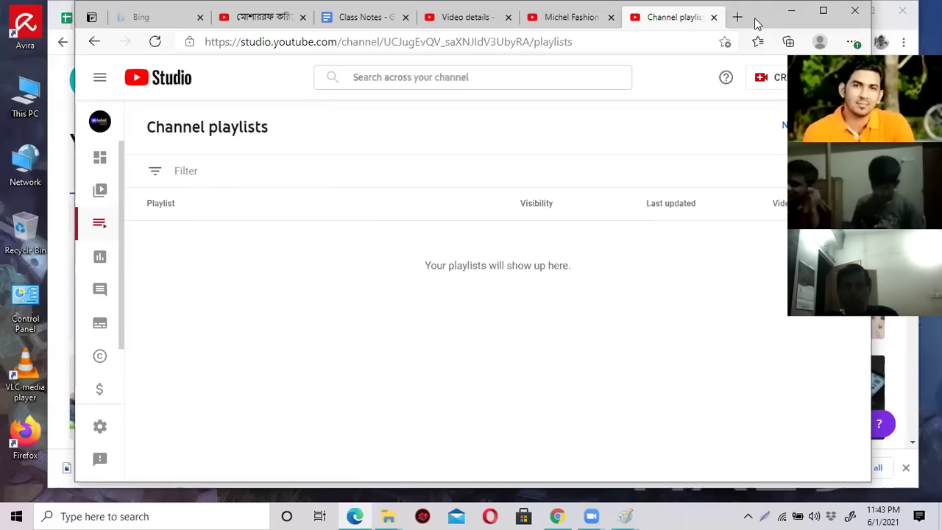
# Create a new Public playlist in YouTube Studio titled 'Formal Shirt'.
pyautogui.moveTo(755, 18); pyautogui.dragTo(664, 25)
pyautogui.click(725, 137)
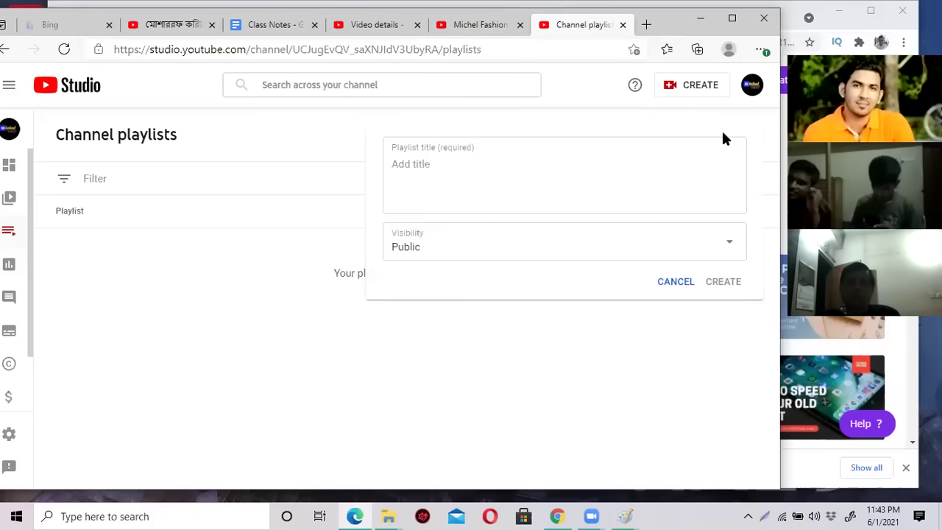
pyautogui.click(471, 164)
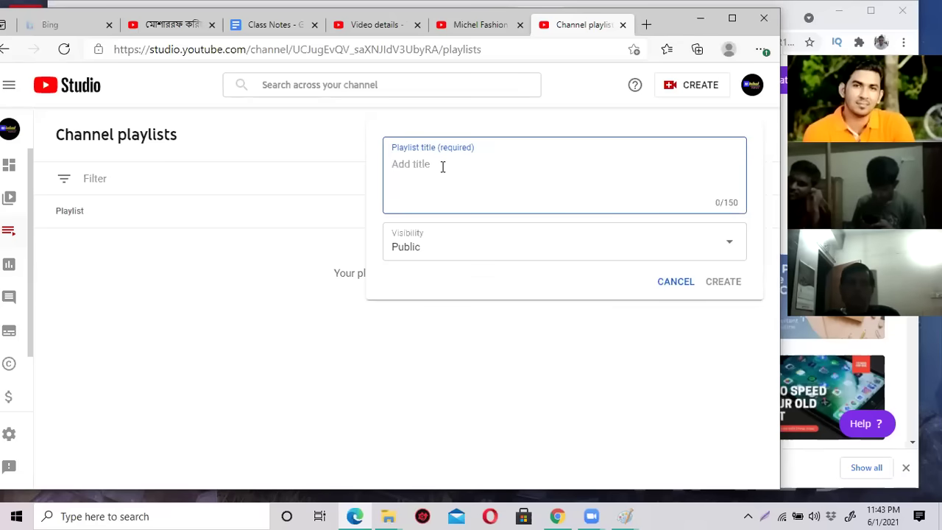
pyautogui.write('কি')
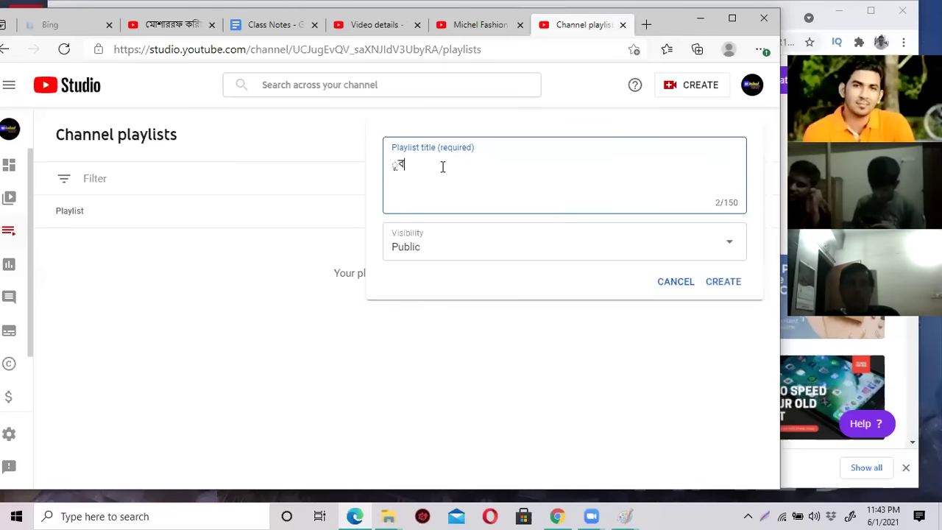
pyautogui.press('BackSpace')
pyautogui.press('BackSpace')
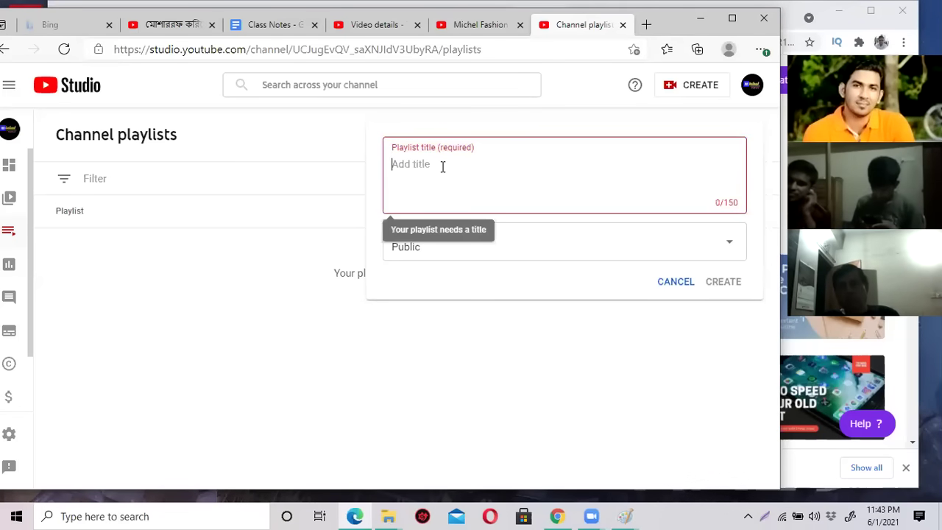
pyautogui.write('Shirt')
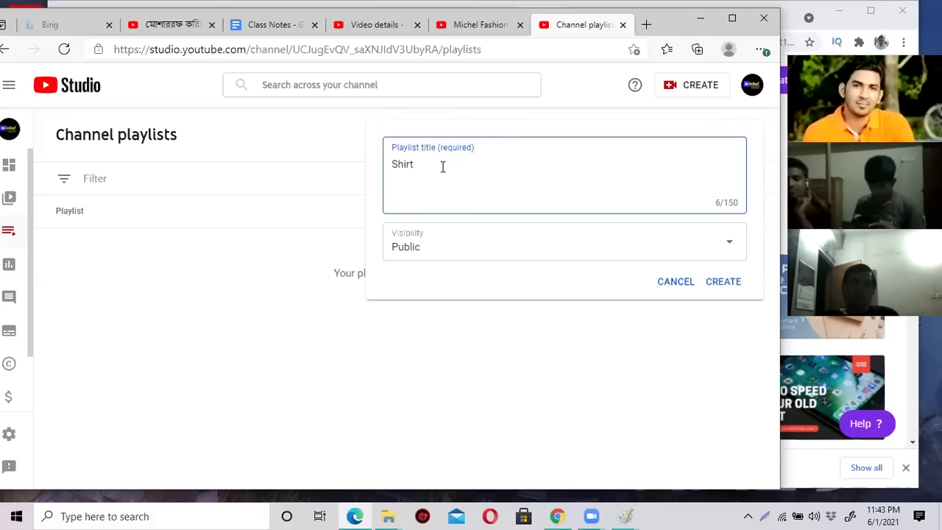
pyautogui.press('BackSpace')
pyautogui.press('BackSpace')
pyautogui.press('BackSpace')
pyautogui.press('BackSpace')
pyautogui.press('BackSpace')
pyautogui.press('BackSpace')
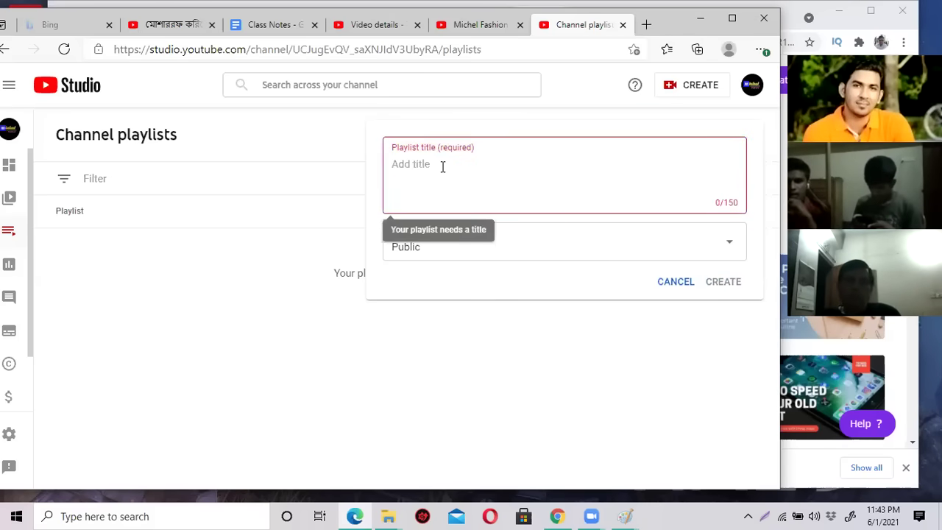
pyautogui.write('Formal Shirt')
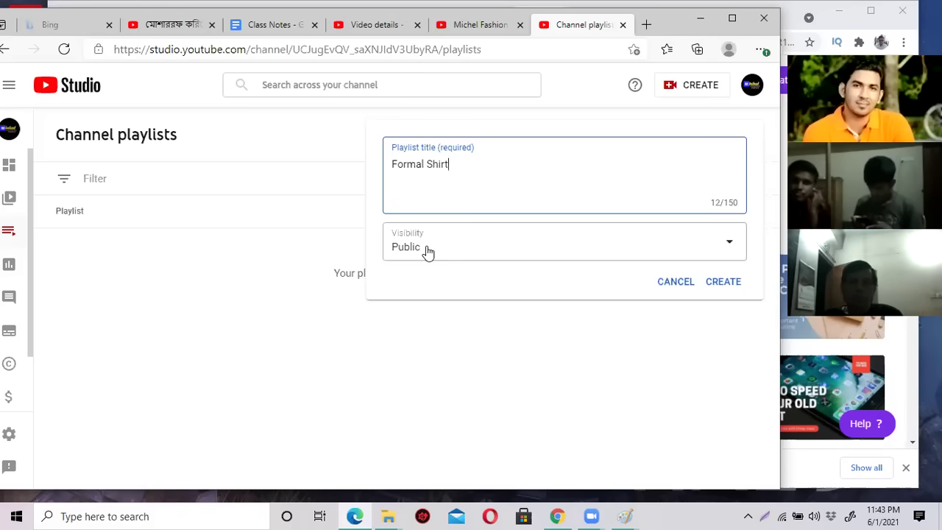
pyautogui.click(725, 283)
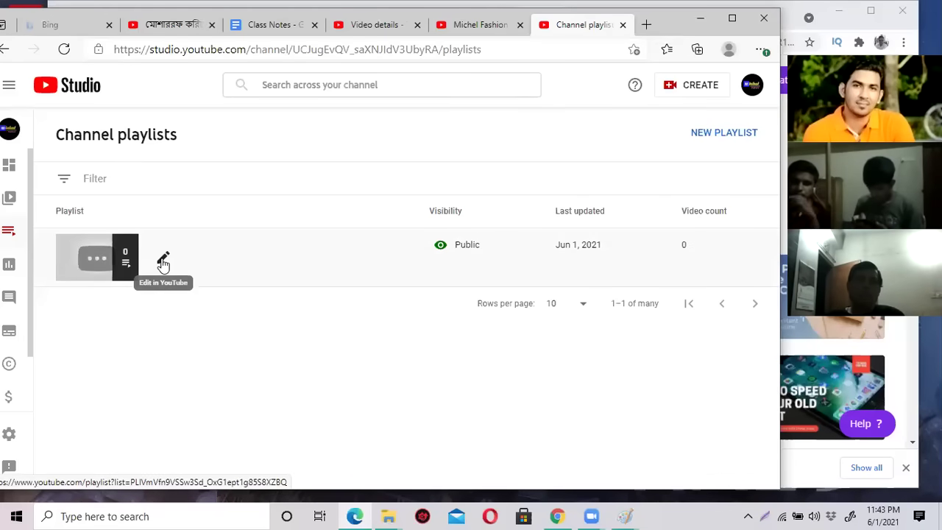
# Open the Formal Shirt playlist page on YouTube, leaving its title unchanged.
pyautogui.click(164, 262)
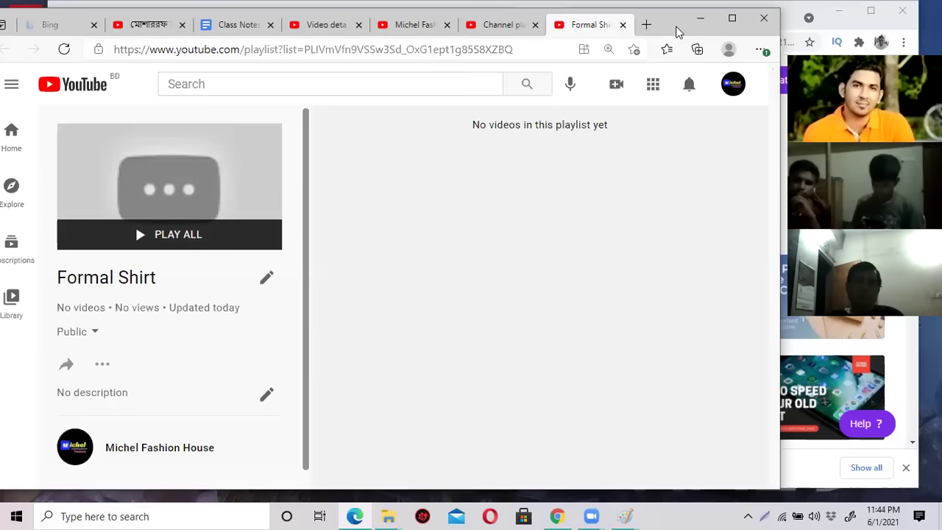
pyautogui.moveTo(679, 32); pyautogui.dragTo(702, 30)
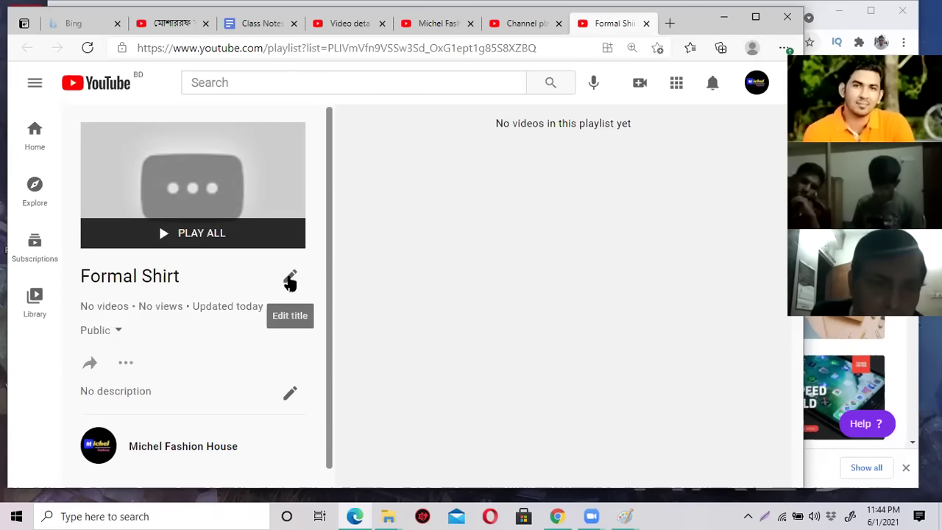
pyautogui.click(290, 280)
pyautogui.scroll(-1, 290, 276)
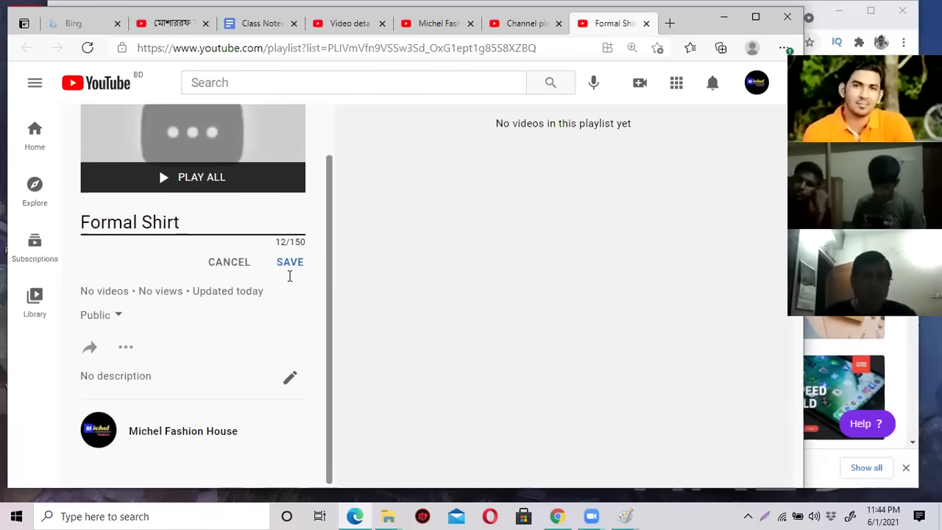
pyautogui.click(239, 265)
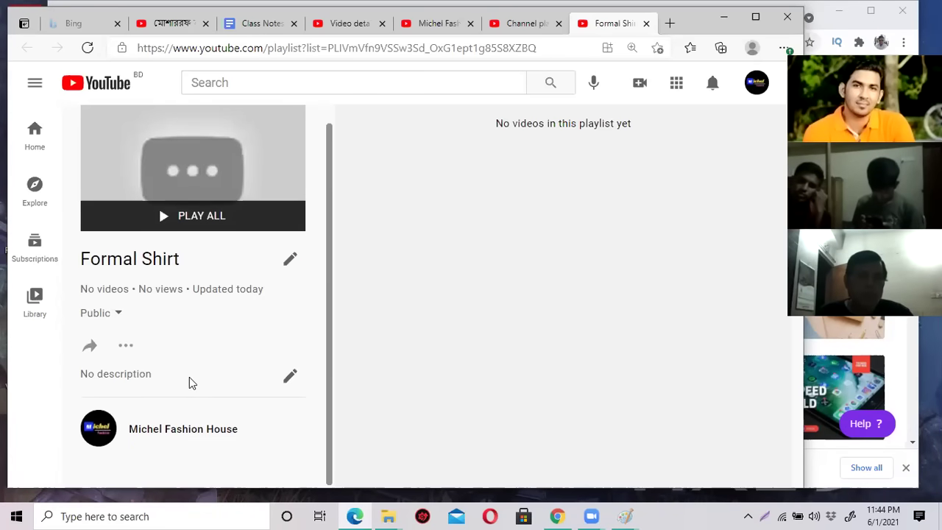
pyautogui.scroll(1, 202, 257)
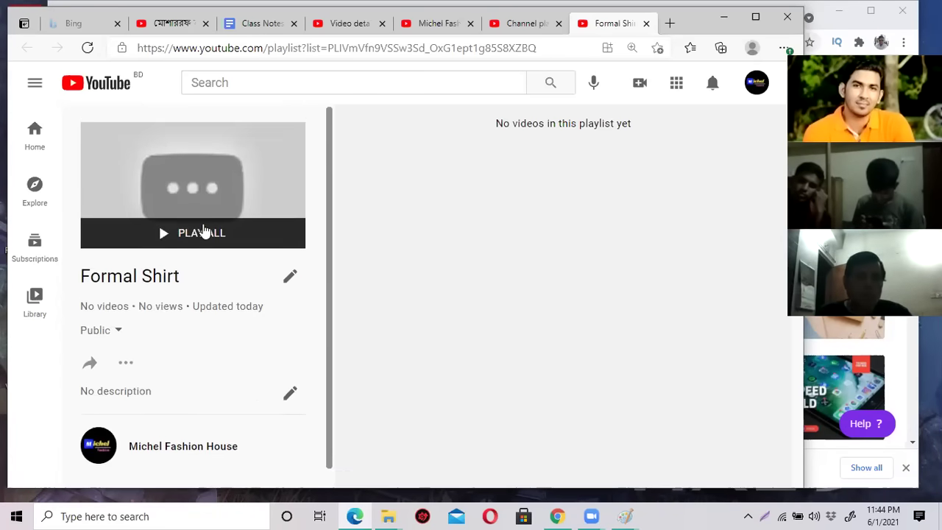
# Dismiss the browser page menu and return to the Studio Channel playlists tab.
pyautogui.rightClick(446, 197)
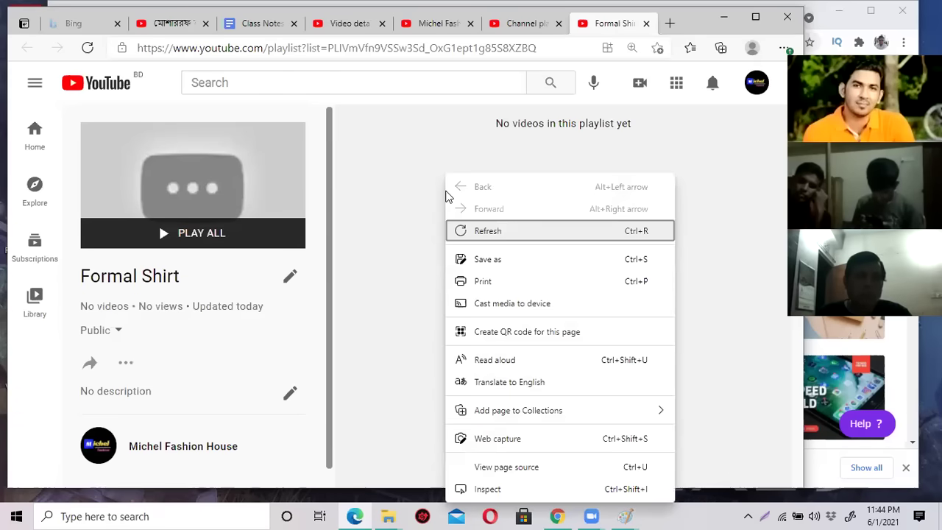
pyautogui.click(399, 233)
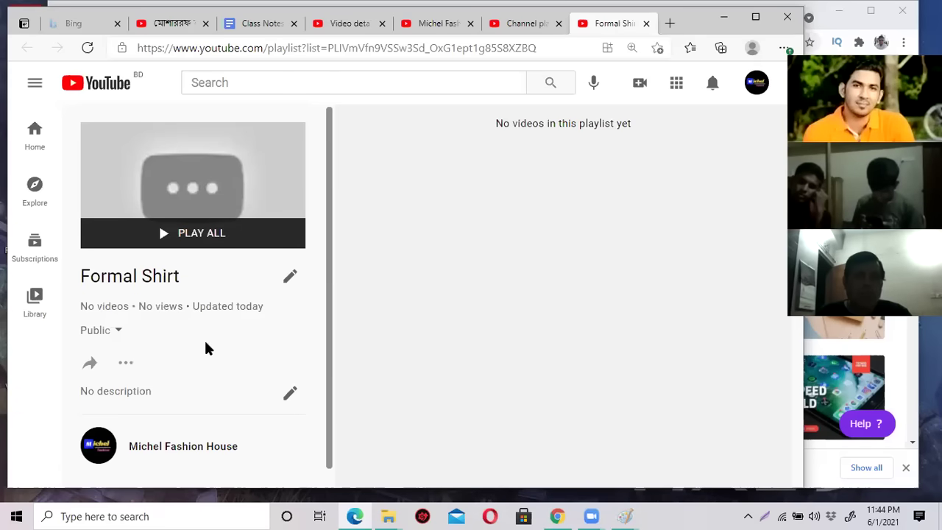
pyautogui.scroll(-1, 190, 347)
pyautogui.scroll(1, 191, 347)
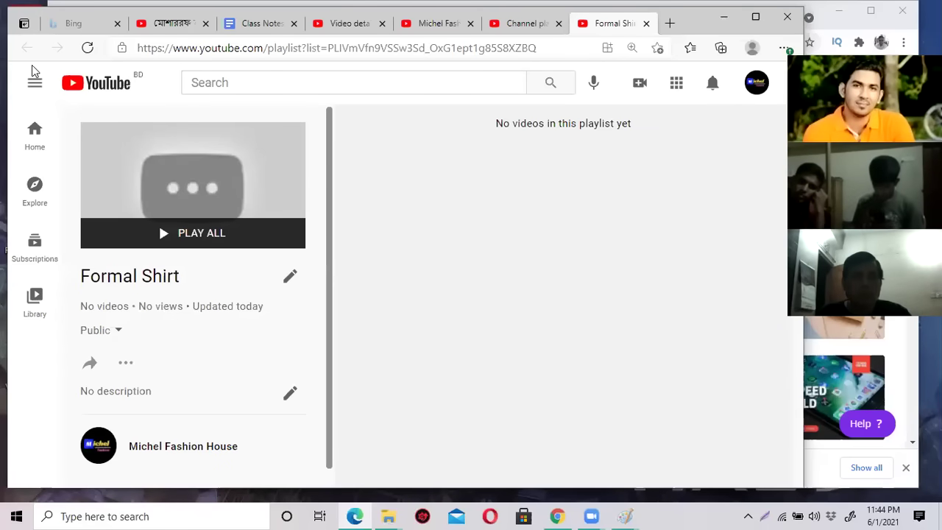
pyautogui.click(522, 23)
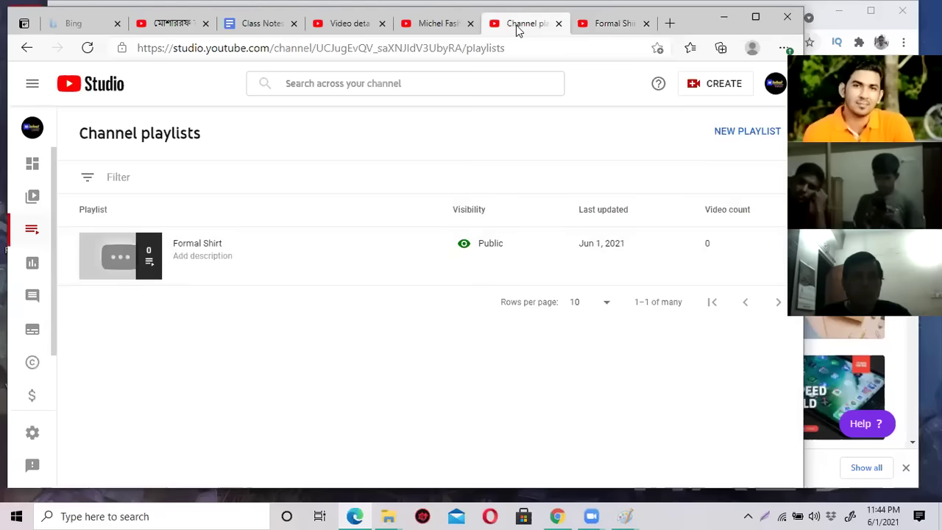
# Close the duplicate Formal Shirt playlist tab and keep the remaining one.
pyautogui.click(148, 266)
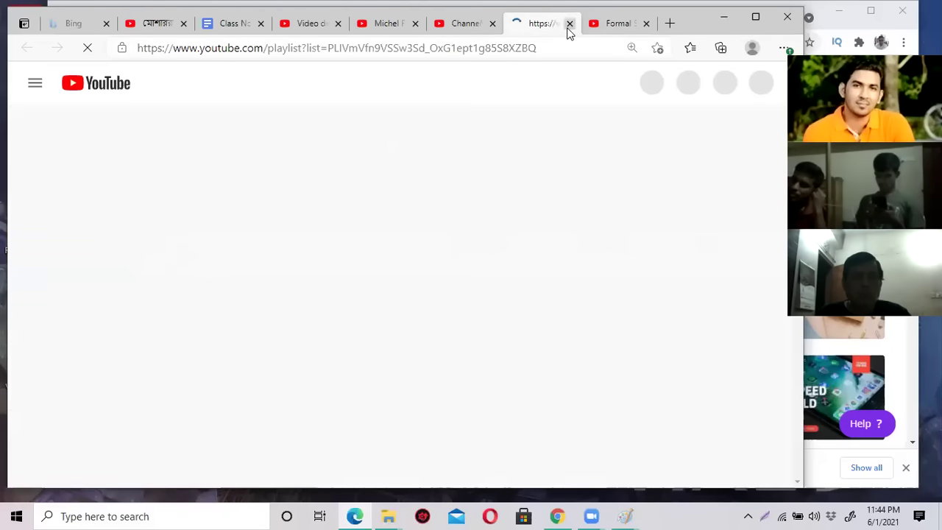
pyautogui.click(569, 25)
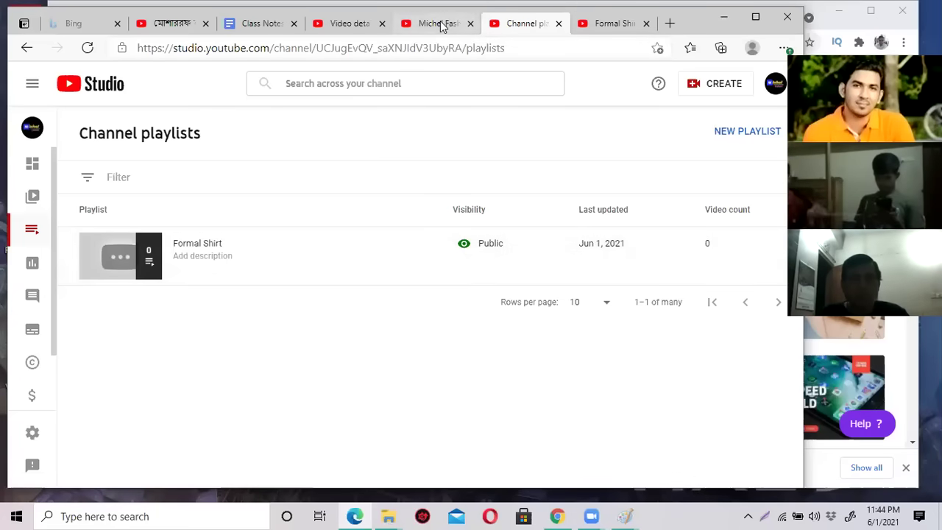
pyautogui.click(598, 24)
# Go to youtube.com and view the Michel Fashion House channel's Playlists page.
pyautogui.click(518, 53)
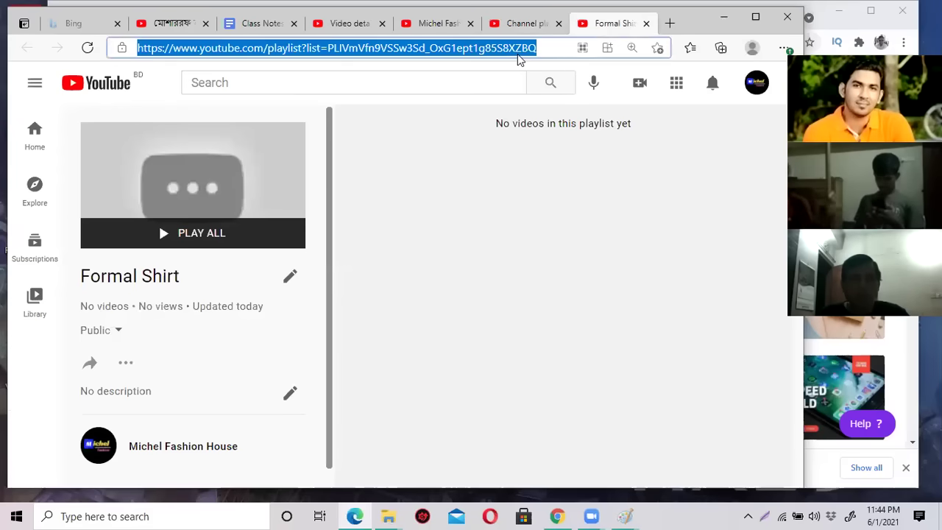
pyautogui.write('you')
pyautogui.press('Return')
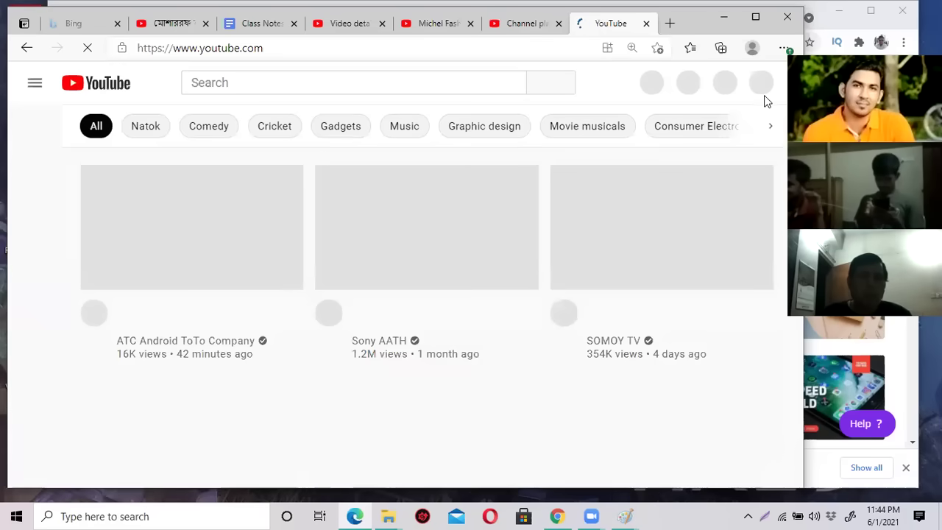
pyautogui.click(761, 90)
pyautogui.click(604, 153)
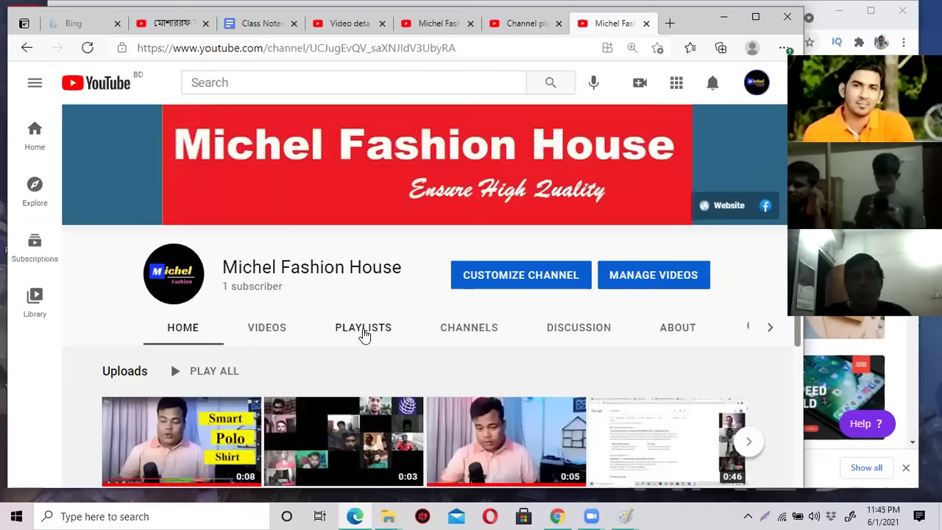
pyautogui.click(364, 331)
# Choose Add videos from the Formal Shirt playlist's options menu.
pyautogui.scroll(-2, 655, 334)
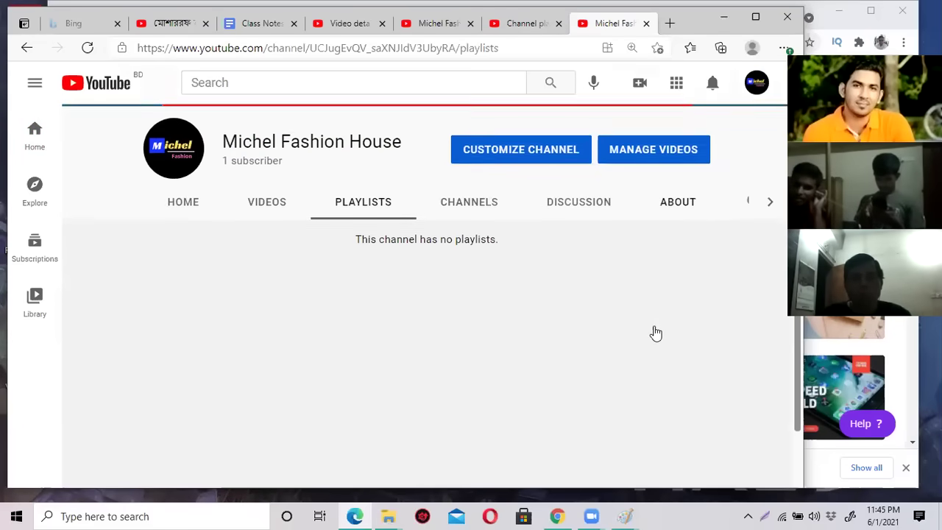
pyautogui.click(531, 24)
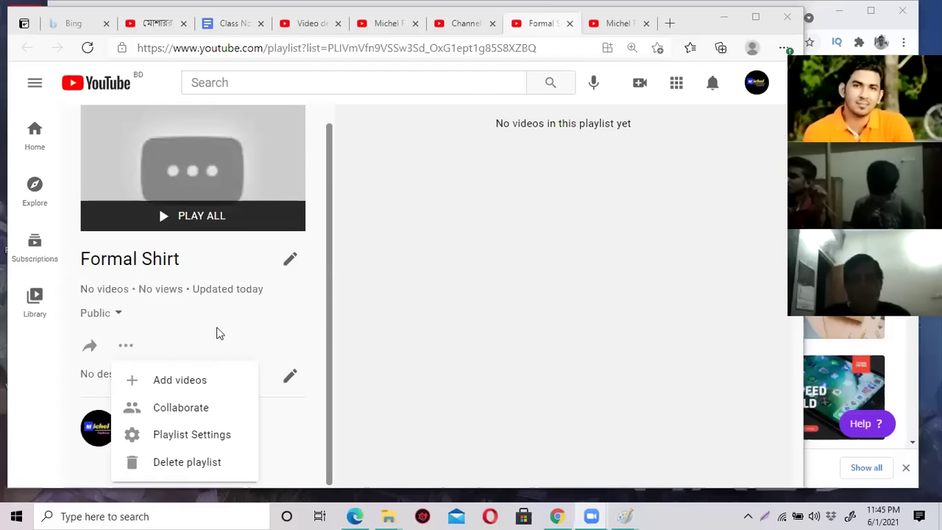
pyautogui.click(219, 333)
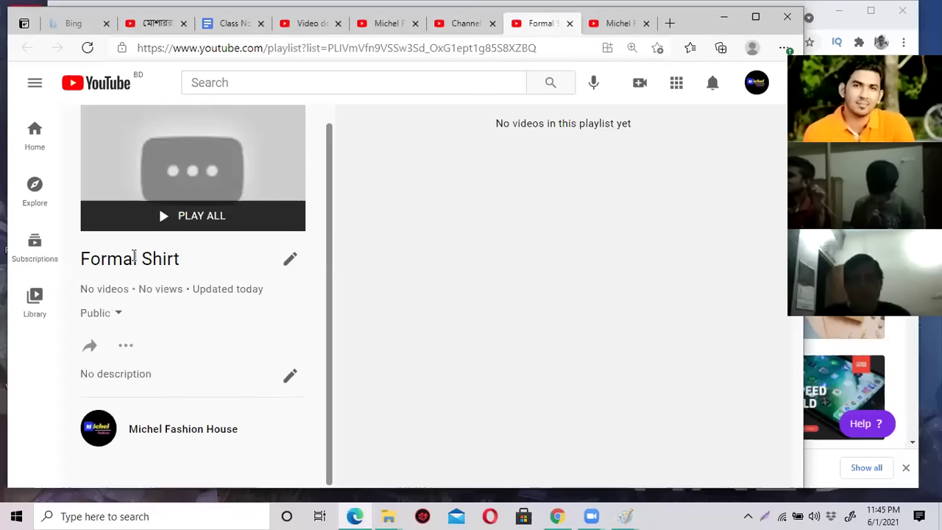
pyautogui.click(126, 347)
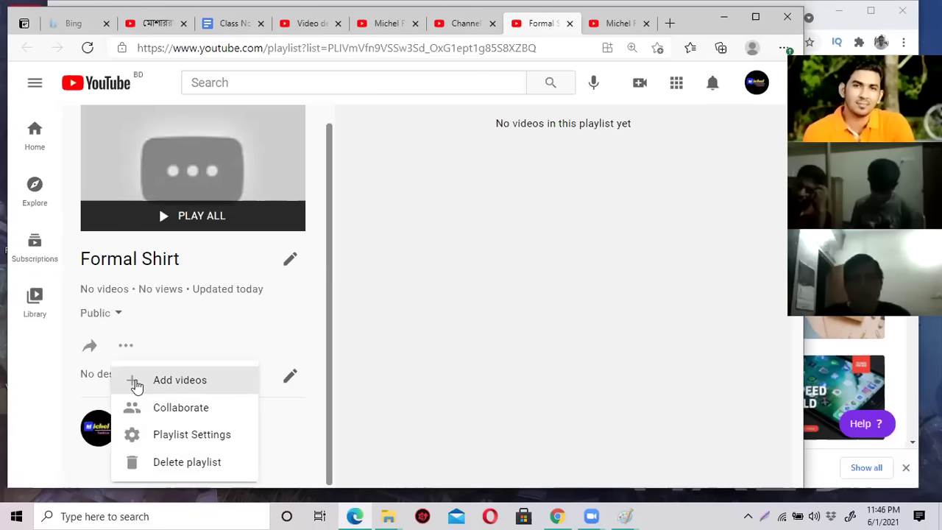
pyautogui.click(196, 386)
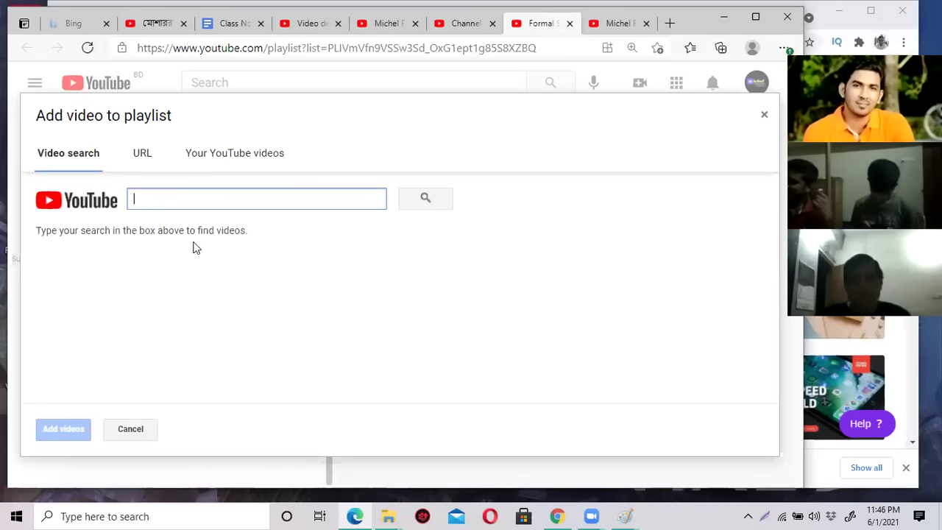
# Add Michel Smart orange Polo Shirt, 66 and dfg from Your YouTube videos to Formal Shirt.
pyautogui.click(239, 156)
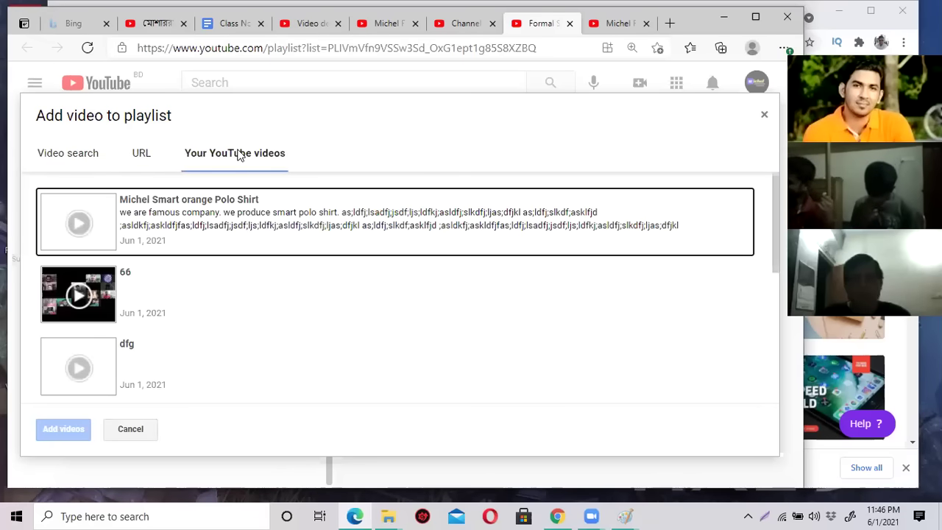
pyautogui.scroll(-1, 239, 233)
pyautogui.scroll(1, 240, 233)
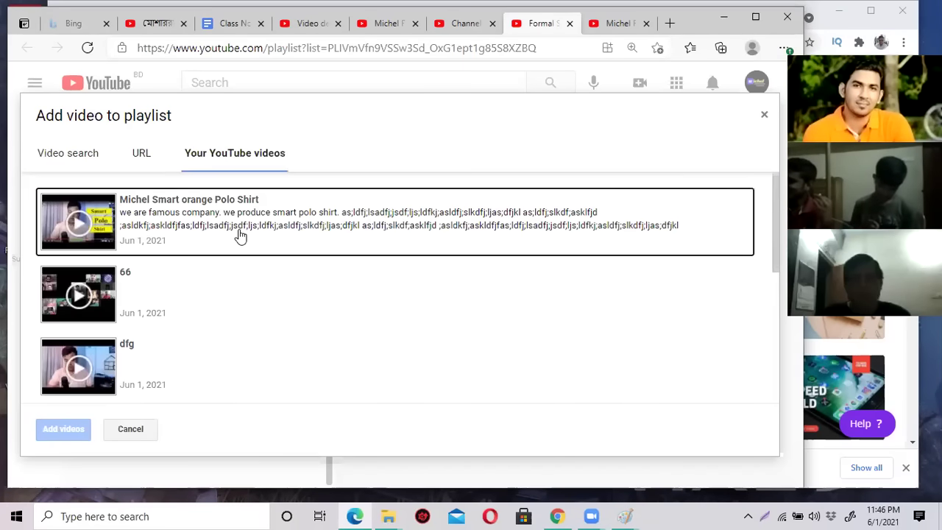
pyautogui.click(92, 216)
pyautogui.click(104, 287)
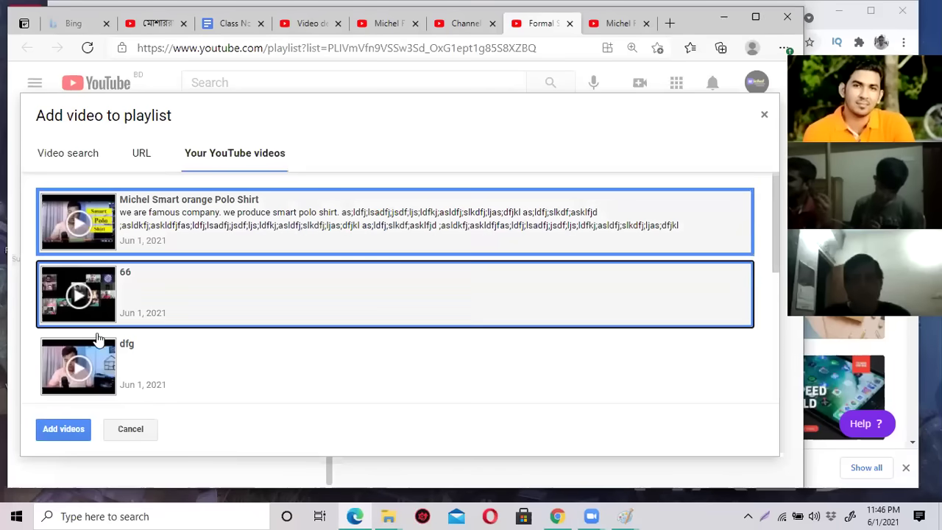
pyautogui.click(94, 360)
pyautogui.scroll(-1, 298, 328)
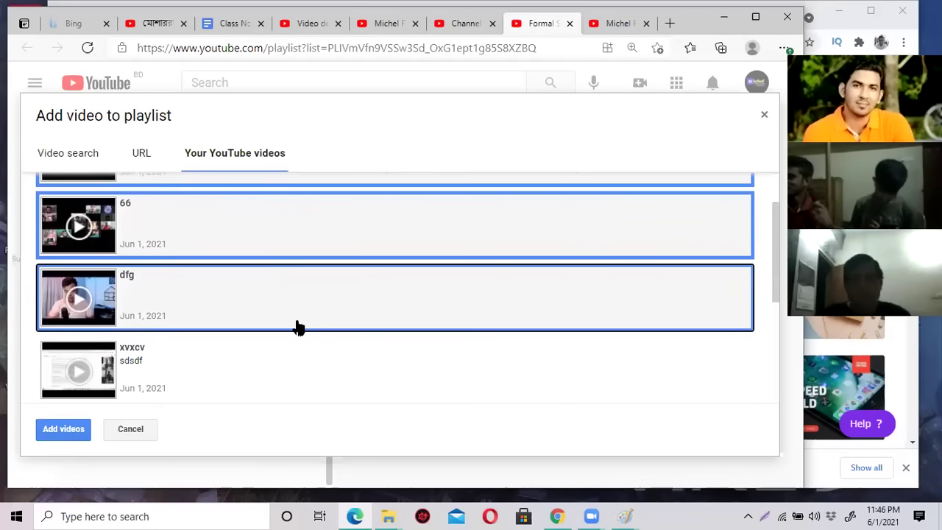
pyautogui.scroll(1, 298, 328)
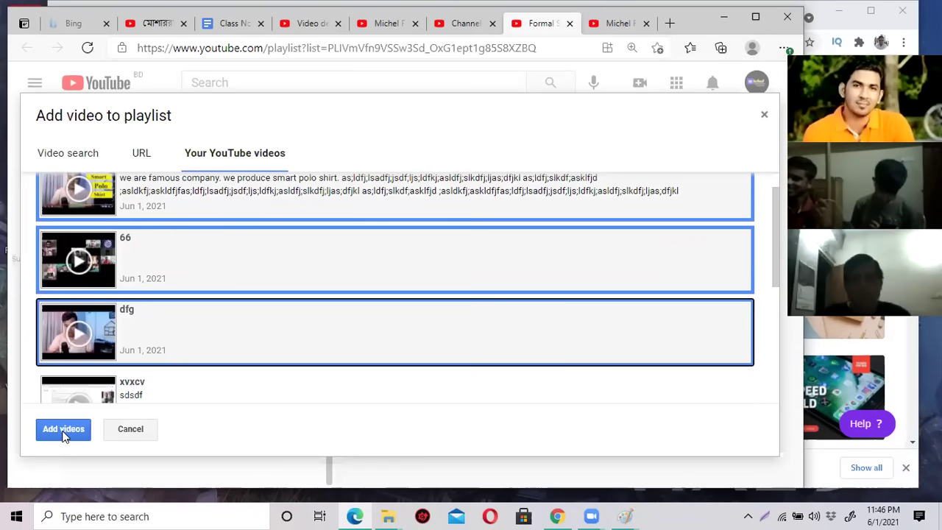
pyautogui.click(64, 431)
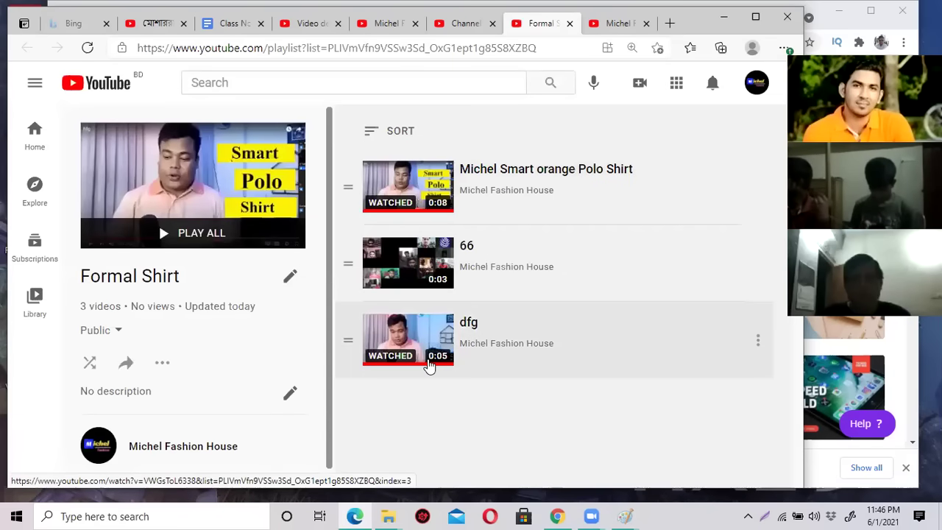
# Reload the channel's Playlists page and scroll to the Formal Shirt playlist.
pyautogui.click(604, 25)
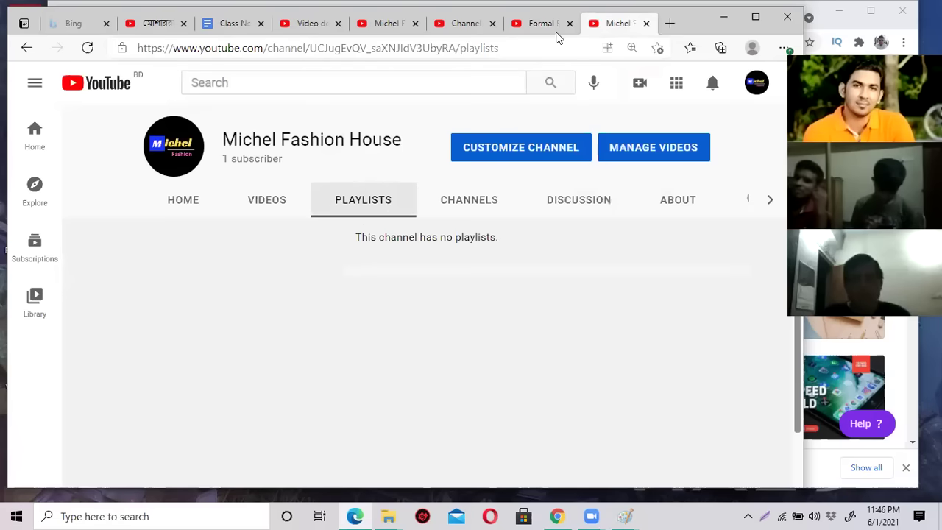
pyautogui.click(88, 49)
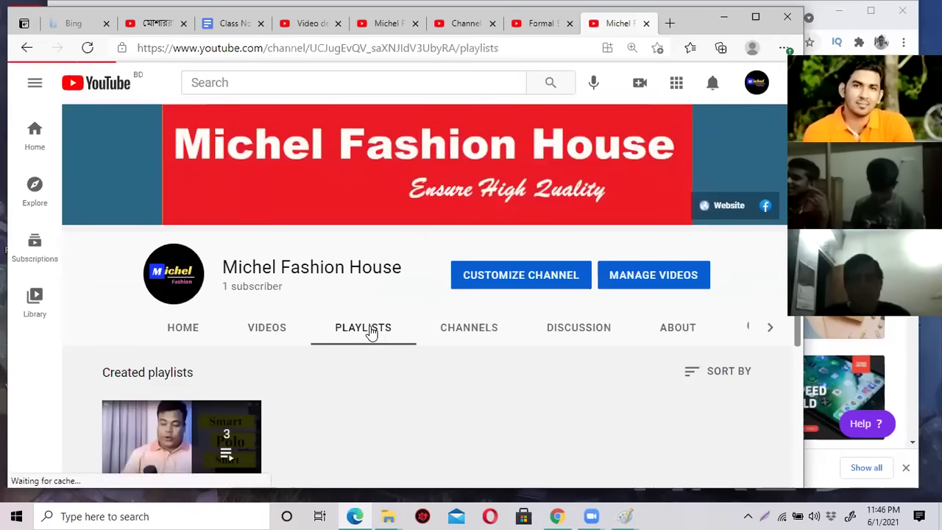
pyautogui.scroll(-2, 316, 347)
pyautogui.scroll(2, 211, 326)
pyautogui.scroll(-1, 273, 405)
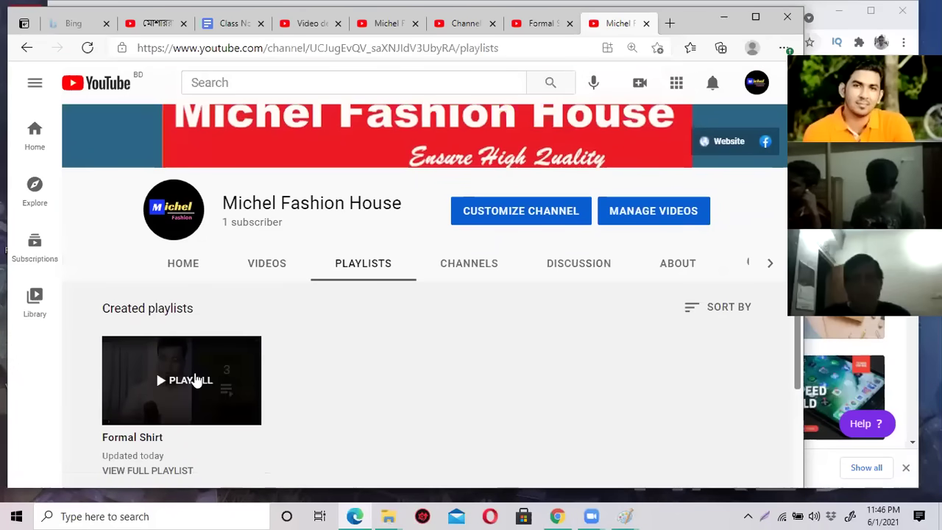
pyautogui.scroll(-1, 381, 375)
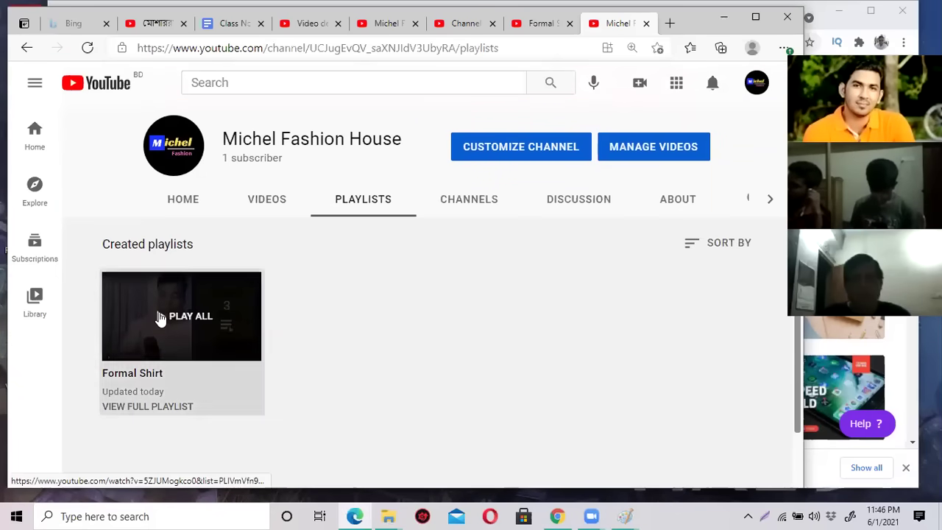
# Play all Formal Shirt videos, pause, and go back to the Studio playlists page.
pyautogui.click(160, 318)
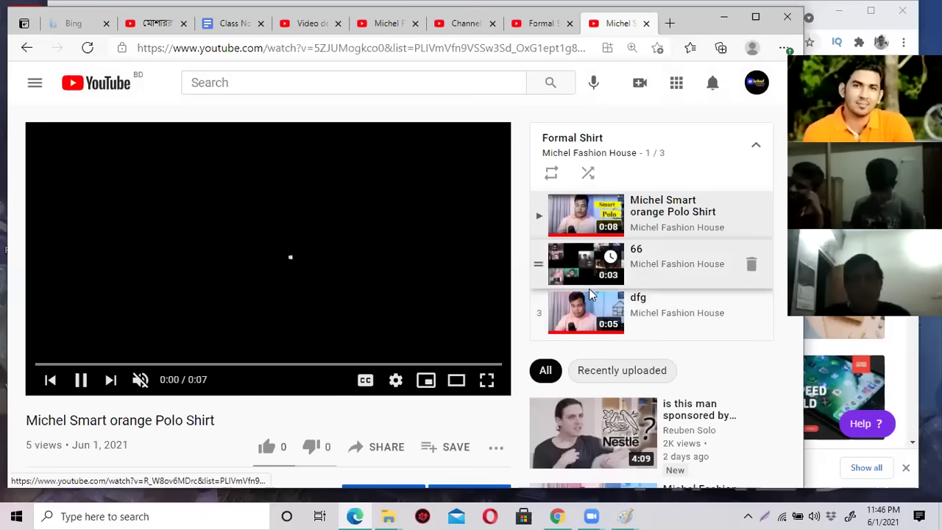
pyautogui.click(81, 380)
pyautogui.click(27, 47)
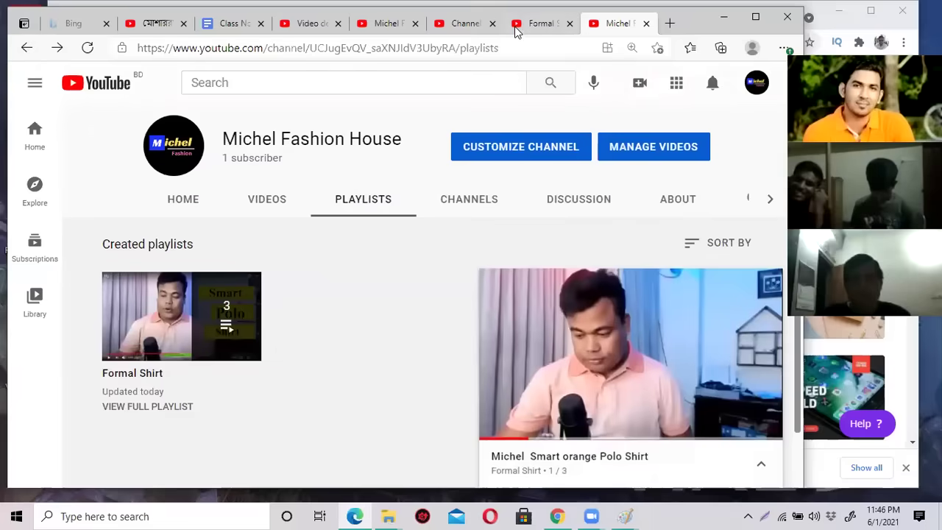
pyautogui.click(519, 28)
pyautogui.click(464, 27)
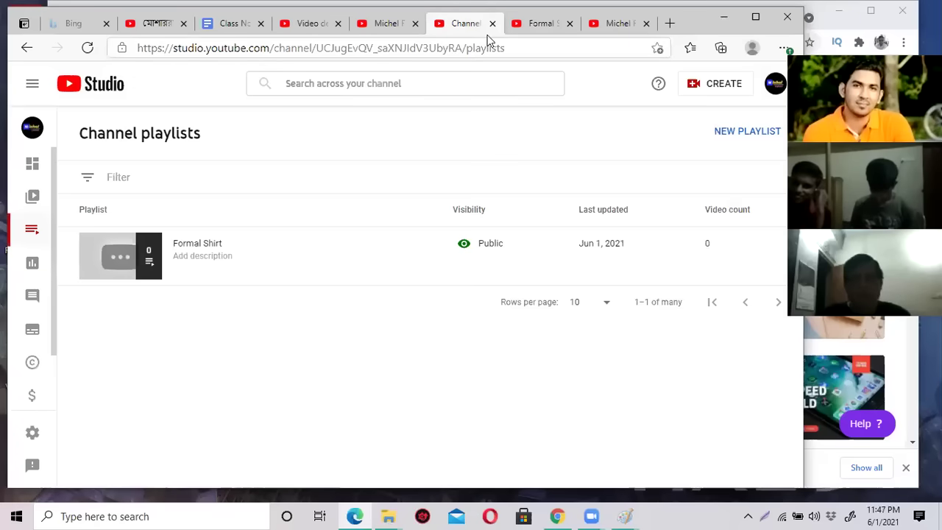
# Open YouTube Studio from the account menu and go to its Playlists section.
pyautogui.click(773, 88)
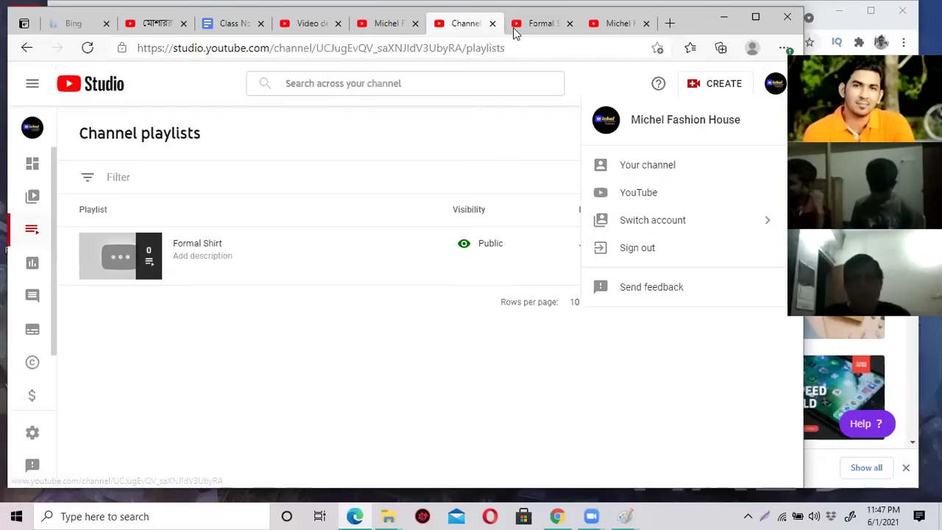
pyautogui.click(537, 24)
pyautogui.click(762, 89)
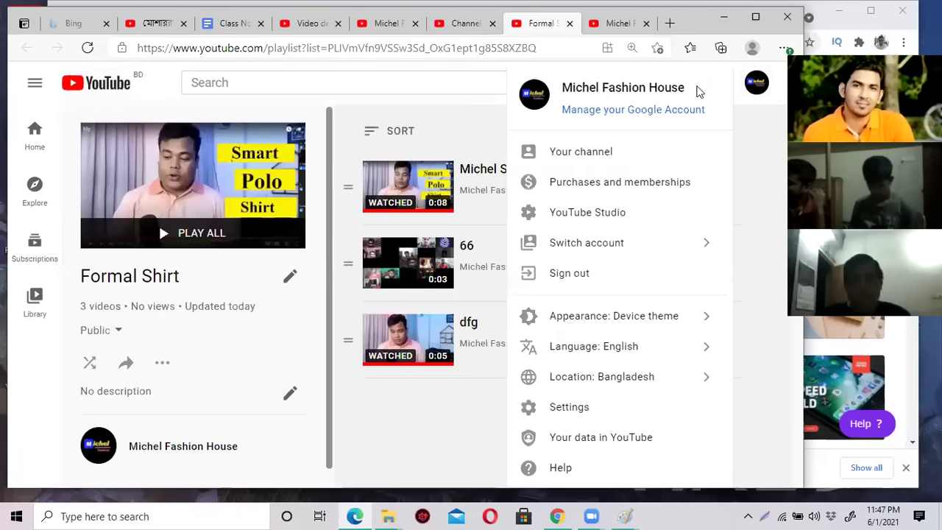
pyautogui.click(571, 219)
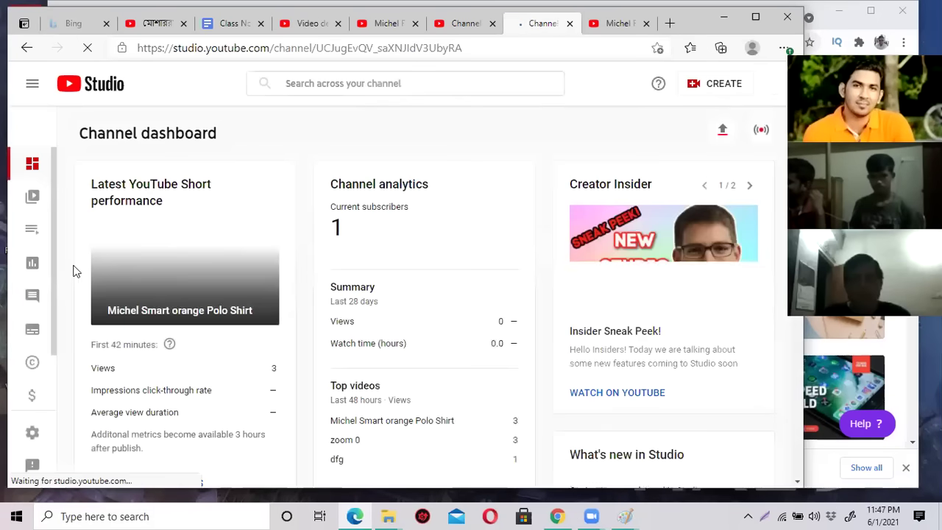
pyautogui.click(35, 236)
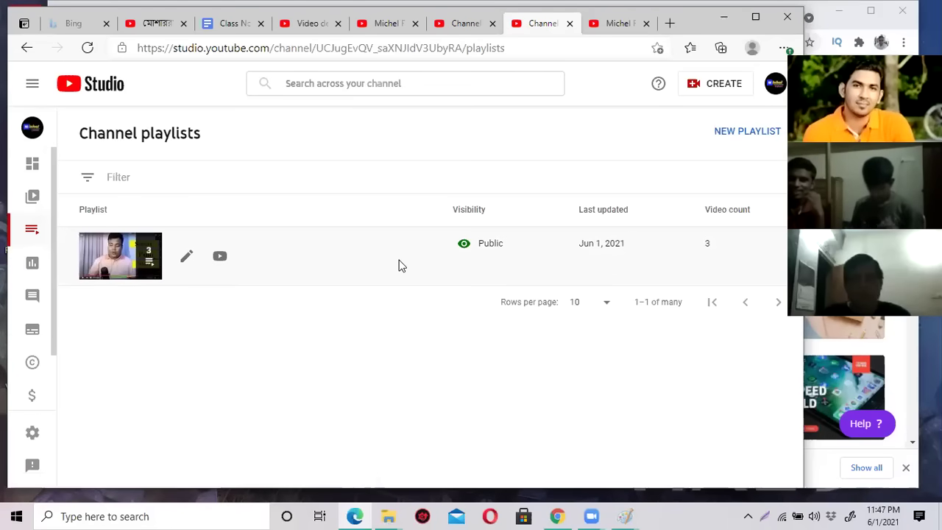
# Create a new Public playlist named 'Casual Shirt'.
pyautogui.click(744, 134)
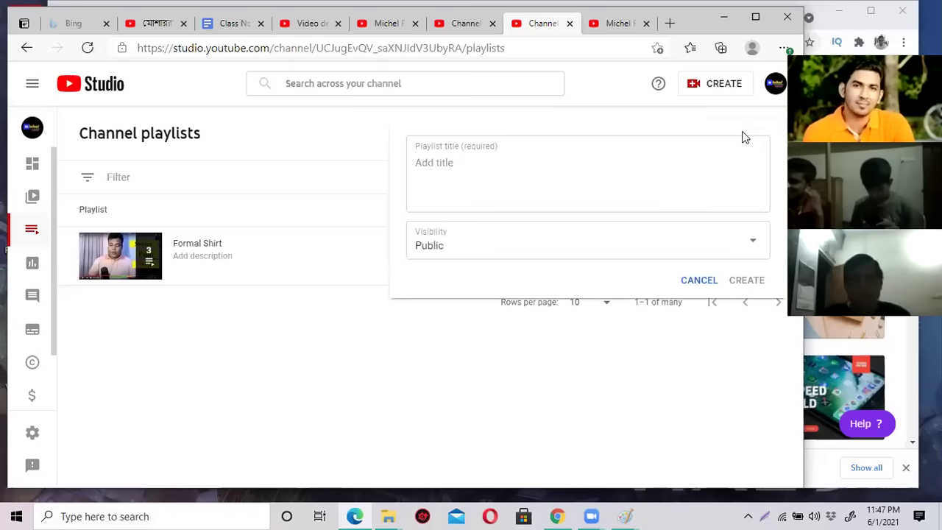
pyautogui.click(479, 169)
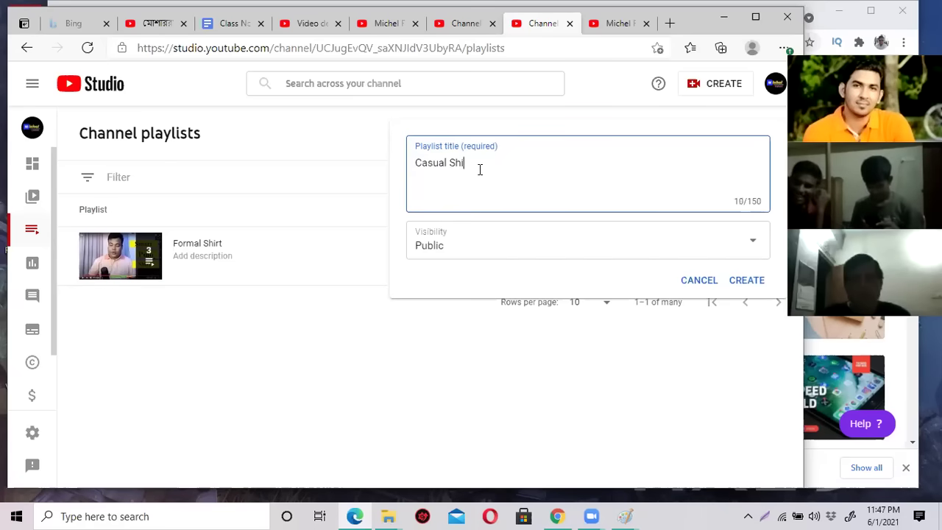
pyautogui.click(746, 281)
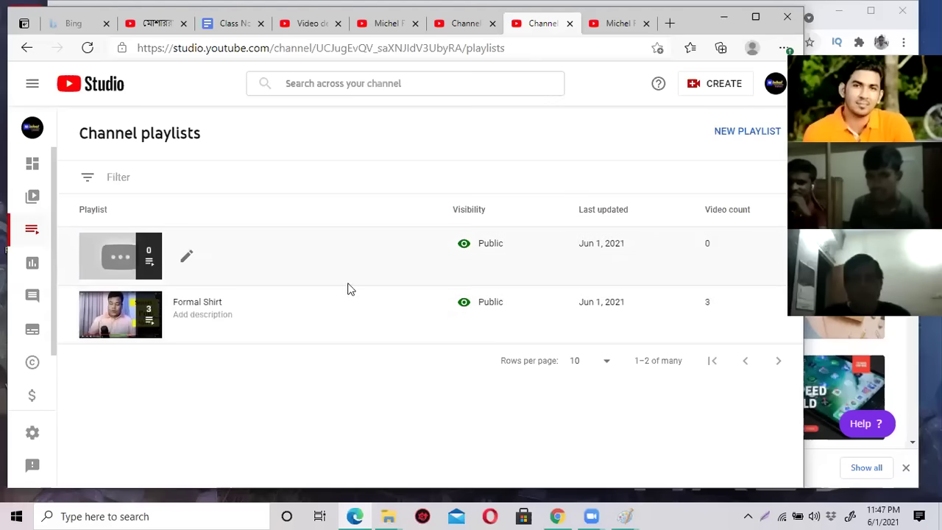
# Open the Casual Shirt playlist on YouTube and bring up its Add videos dialog.
pyautogui.click(187, 260)
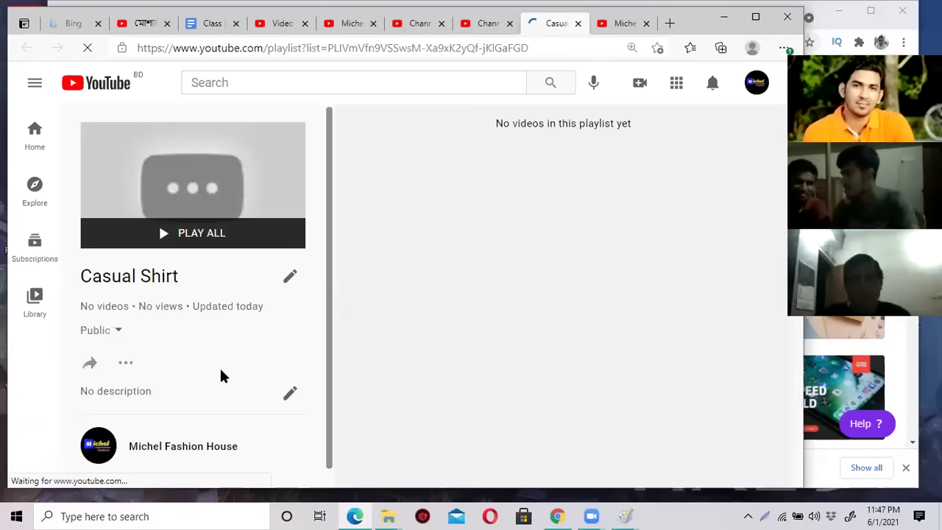
pyautogui.scroll(-1, 258, 329)
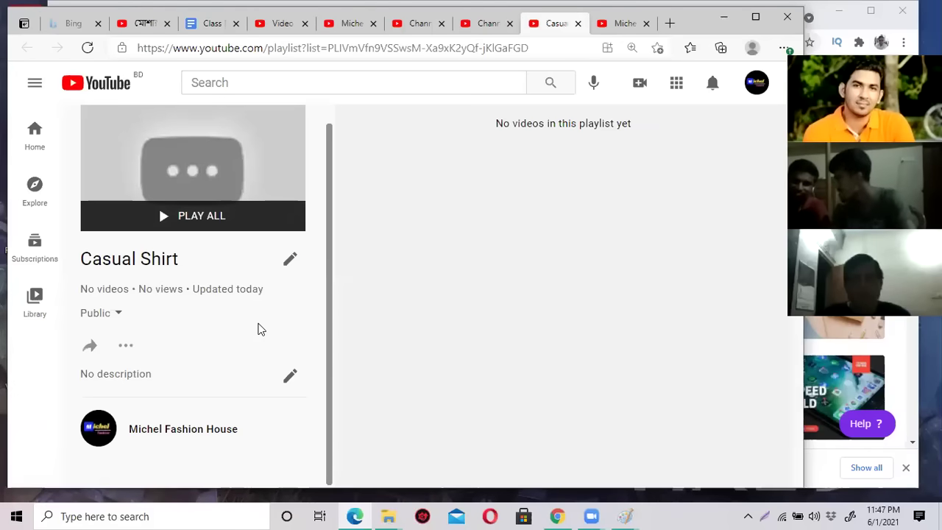
pyautogui.click(127, 347)
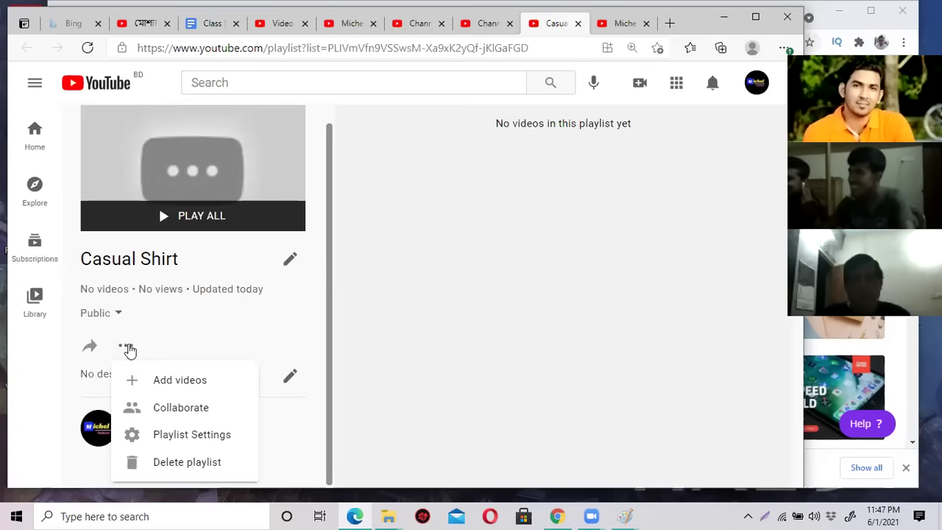
pyautogui.click(209, 381)
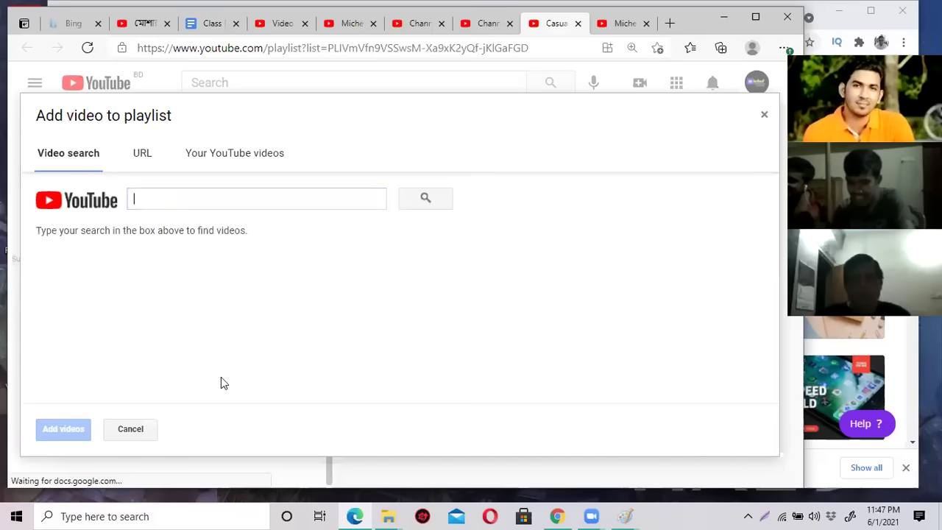
# Add dfg, xvxcv and zoom 0 from Your YouTube videos to Casual Shirt.
pyautogui.click(248, 155)
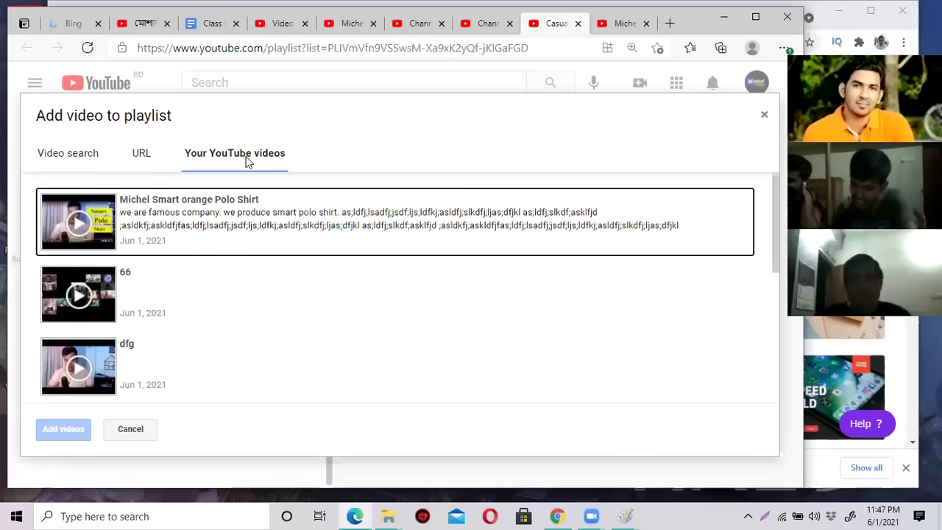
pyautogui.scroll(-2, 234, 248)
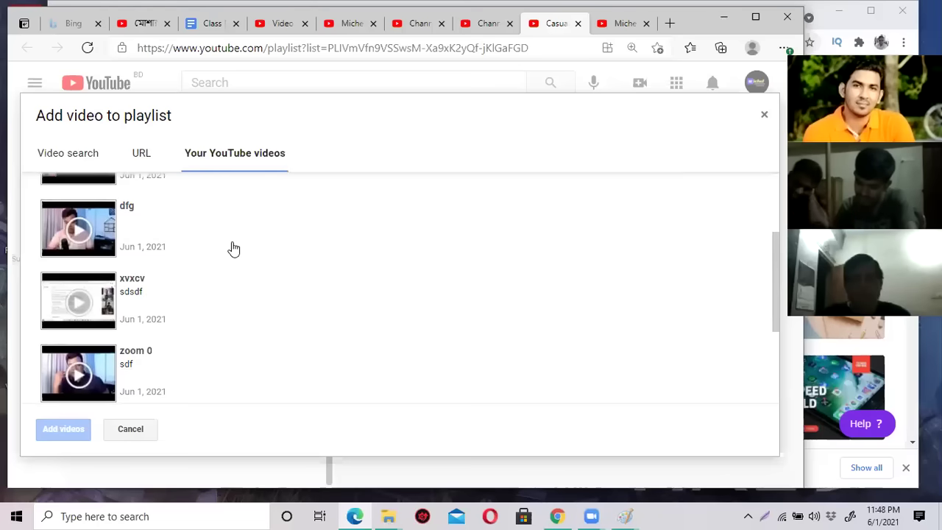
pyautogui.click(101, 225)
pyautogui.click(111, 296)
pyautogui.click(78, 392)
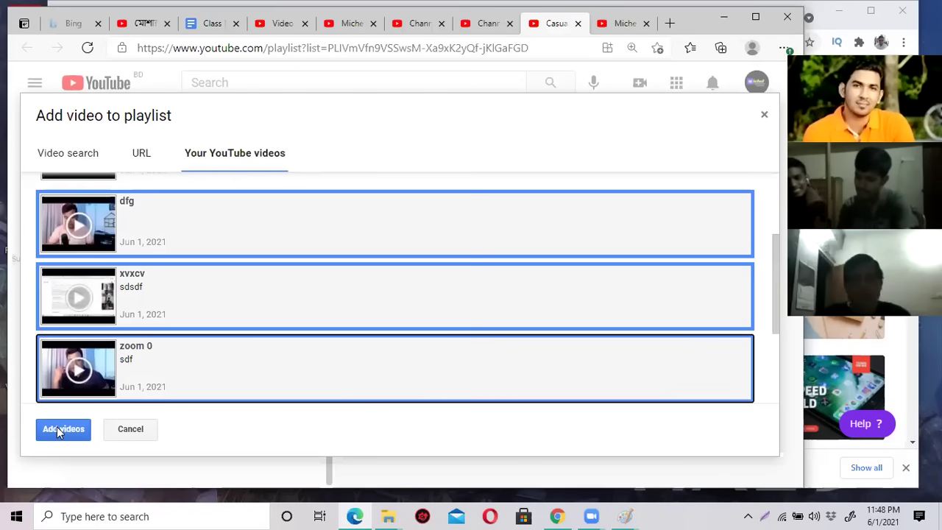
pyautogui.click(63, 429)
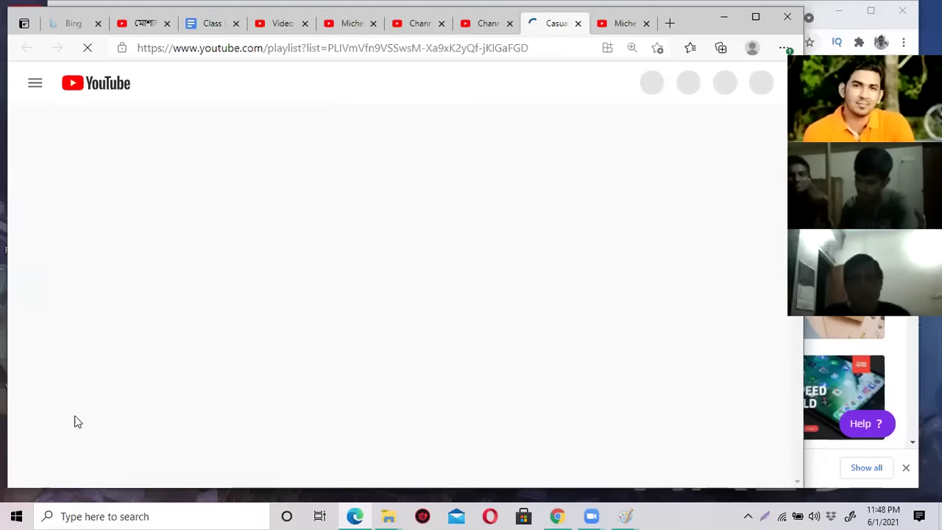
# Reload the channel Playlists page to verify Casual Shirt and Formal Shirt, then switch to Zoom.
pyautogui.click(617, 25)
pyautogui.click(88, 47)
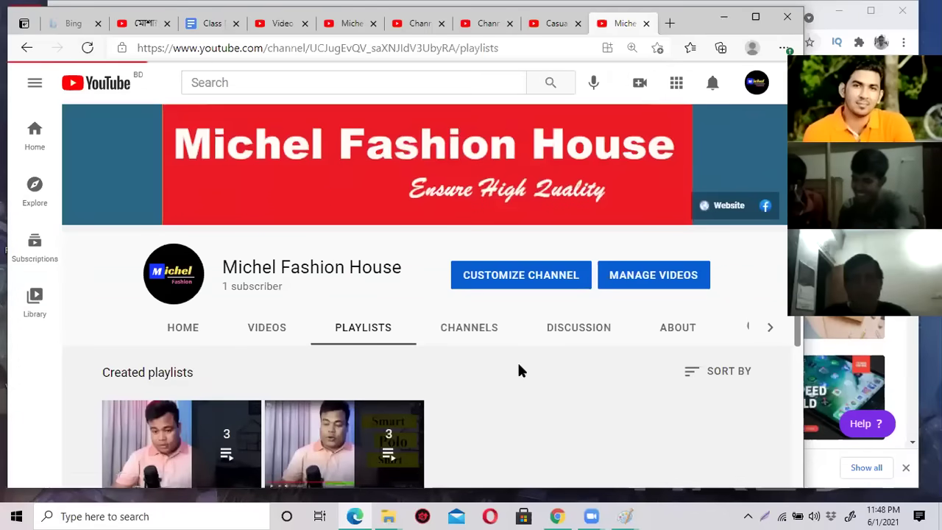
pyautogui.scroll(-3, 517, 371)
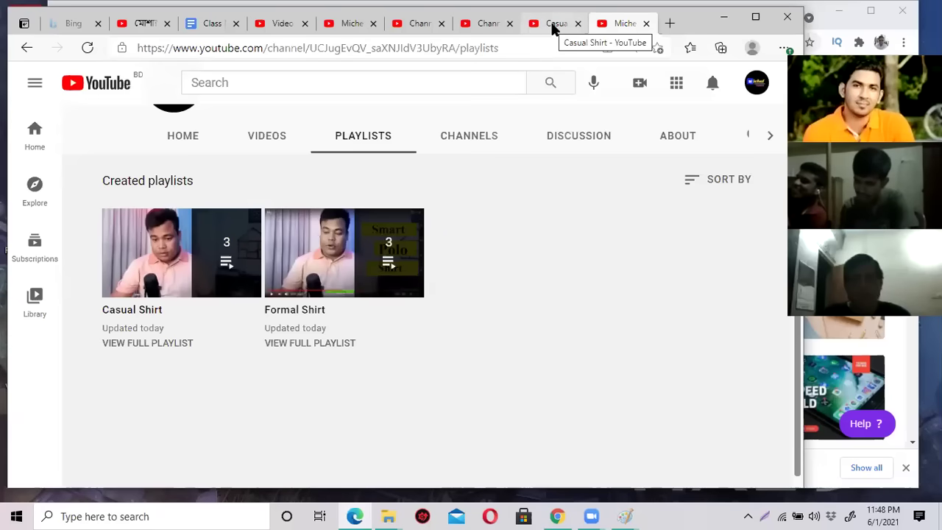
pyautogui.scroll(3, 516, 207)
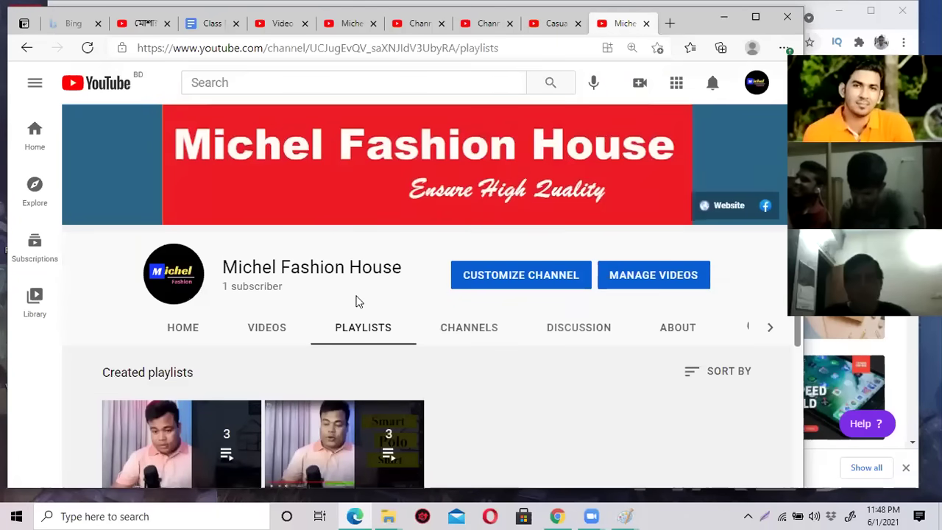
pyautogui.scroll(-2, 357, 302)
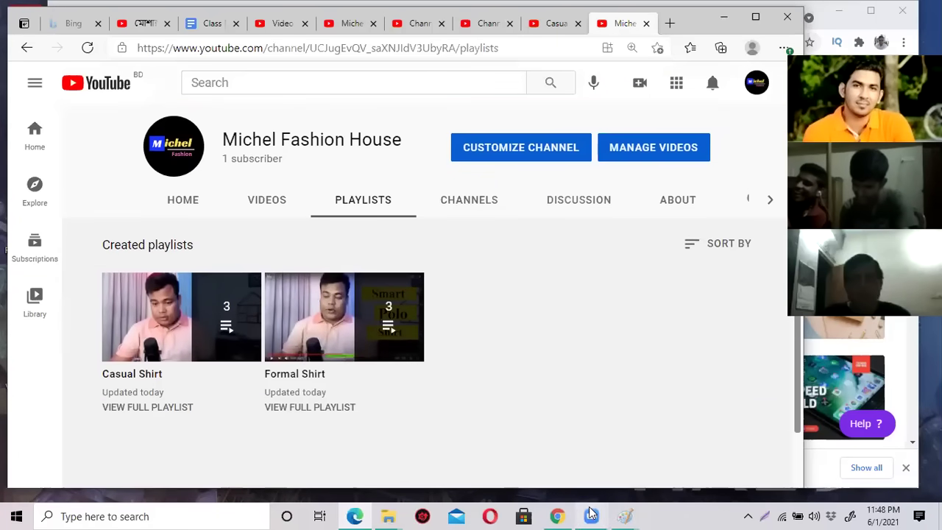
pyautogui.click(591, 514)
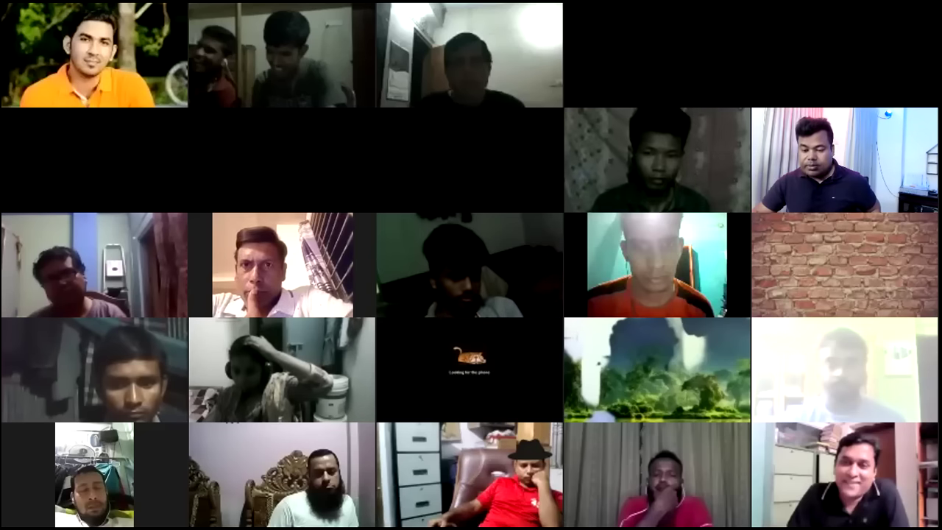
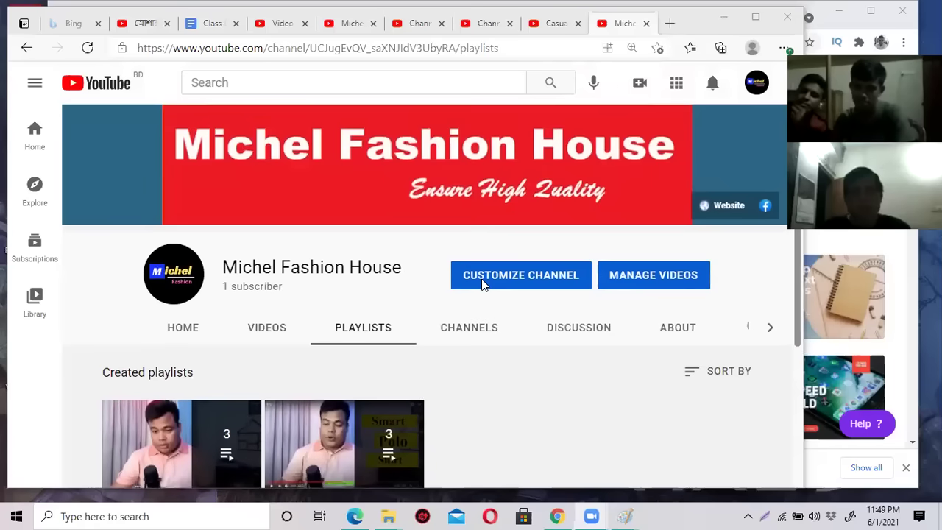
# Look over the Casual Shirt playlist, then switch to the Class Notes Google Doc.
pyautogui.scroll(-2, 482, 285)
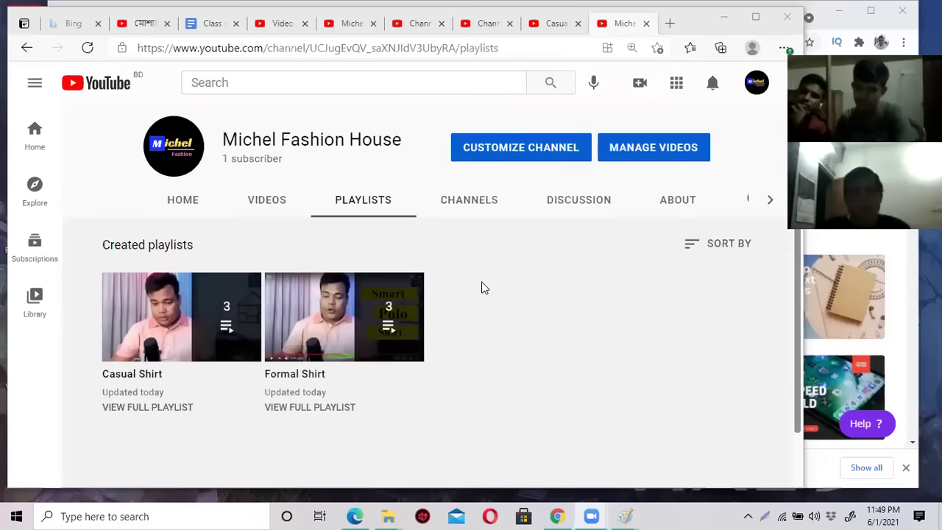
pyautogui.scroll(2, 482, 288)
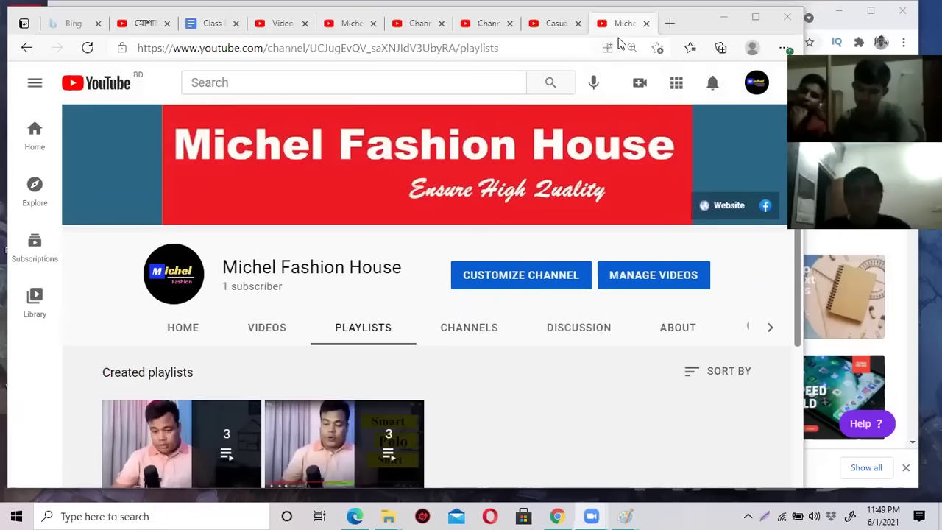
pyautogui.click(563, 28)
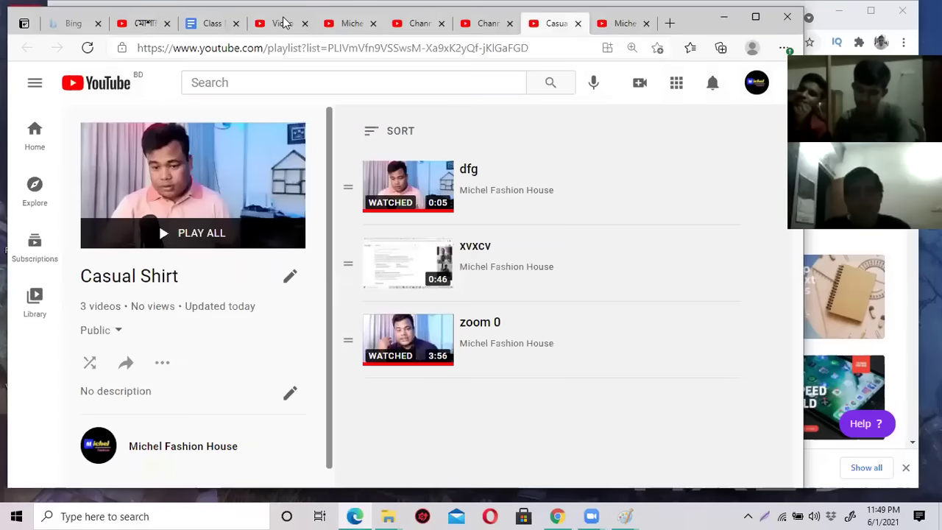
pyautogui.click(205, 25)
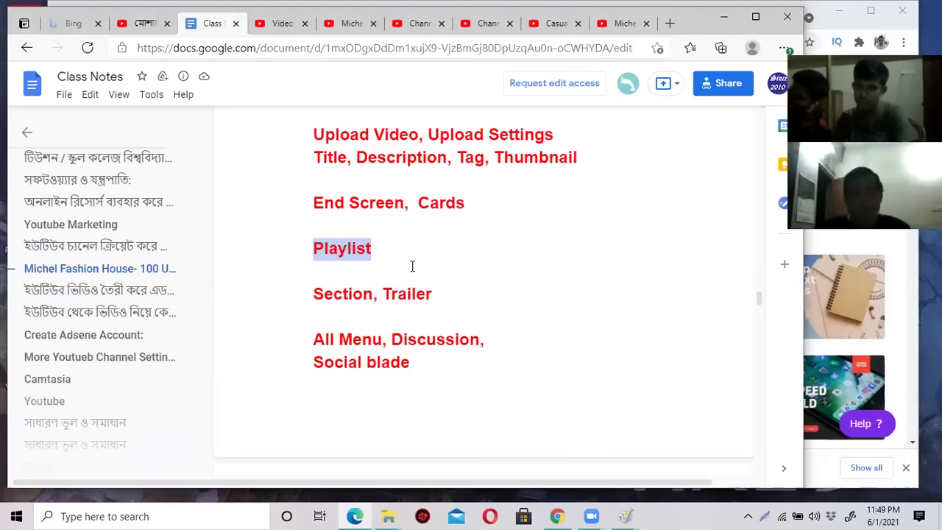
# Highlight the 'Section, Trailer' line in Class Notes and return to the Casual Shirt playlist.
pyautogui.scroll(-1, 413, 266)
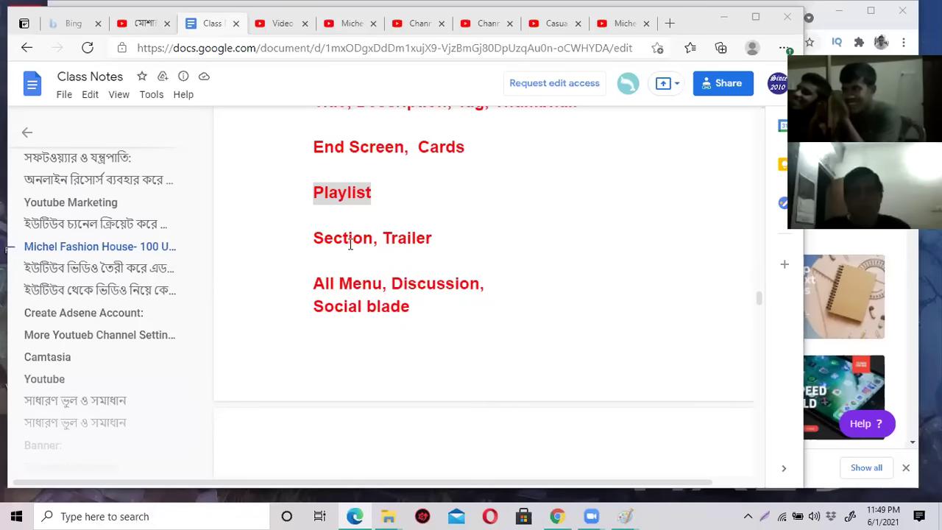
pyautogui.moveTo(314, 235); pyautogui.dragTo(448, 241)
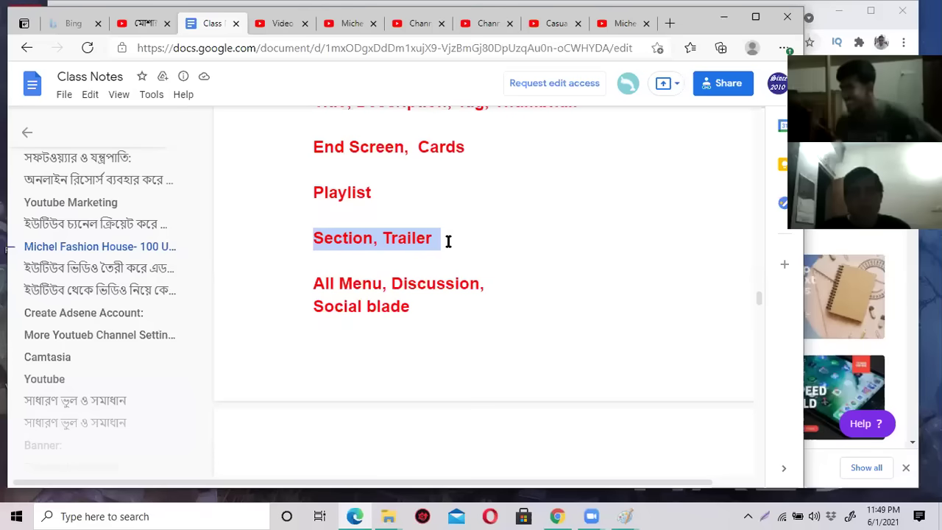
pyautogui.click(554, 23)
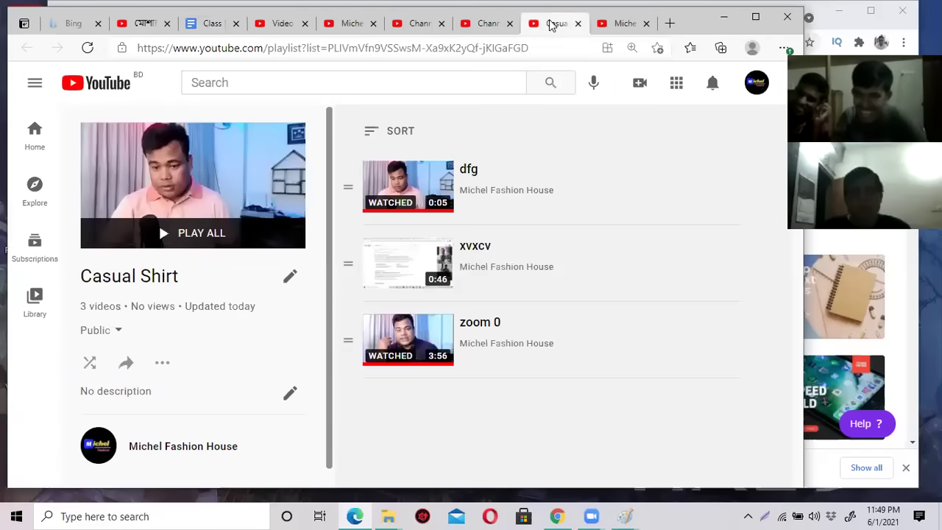
# Load youtube.com and go to Your channel from the account menu.
pyautogui.click(486, 50)
pyautogui.write('you')
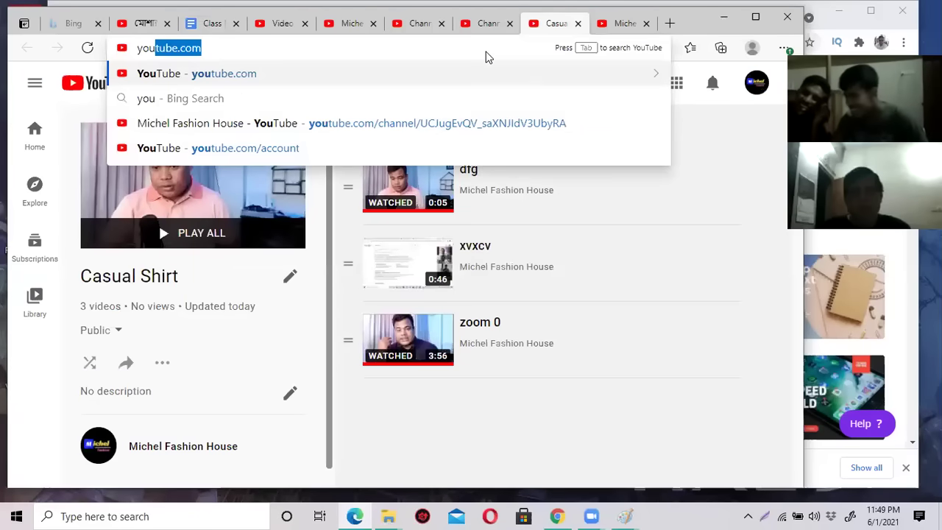
pyautogui.press('Return')
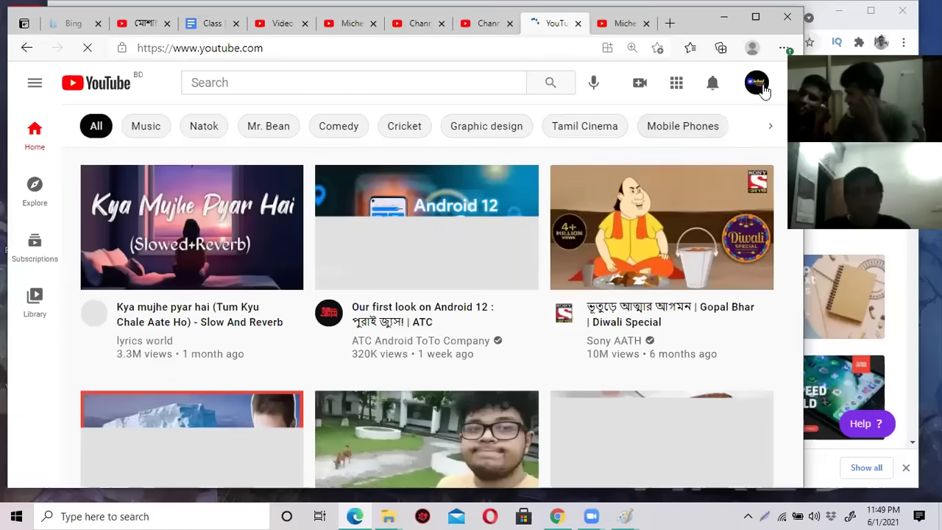
pyautogui.click(763, 89)
pyautogui.click(685, 148)
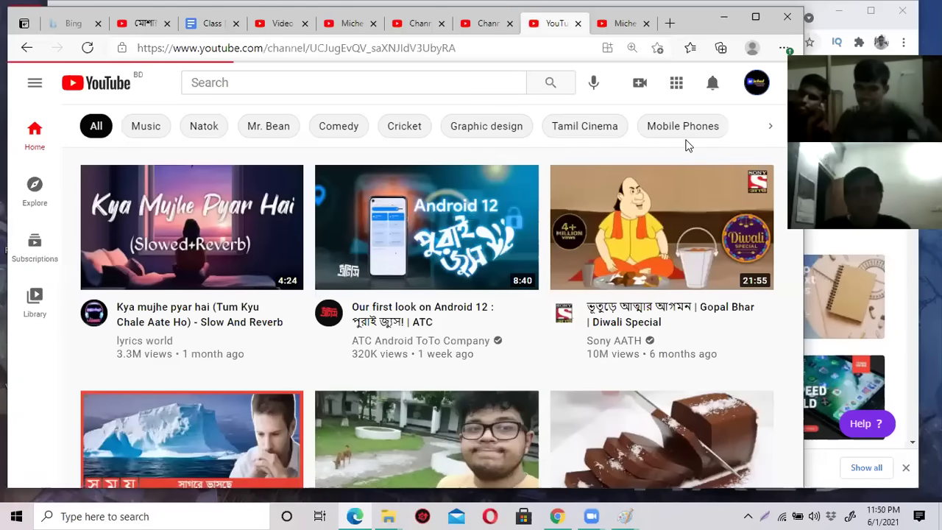
# Browse the Michel Fashion House channel page and open Customize Channel.
pyautogui.scroll(-3, 191, 324)
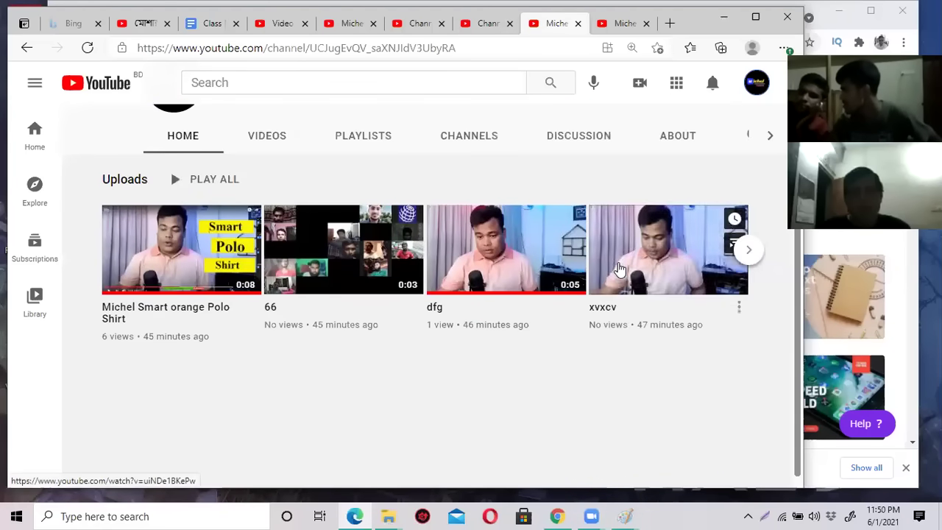
pyautogui.scroll(-1, 652, 251)
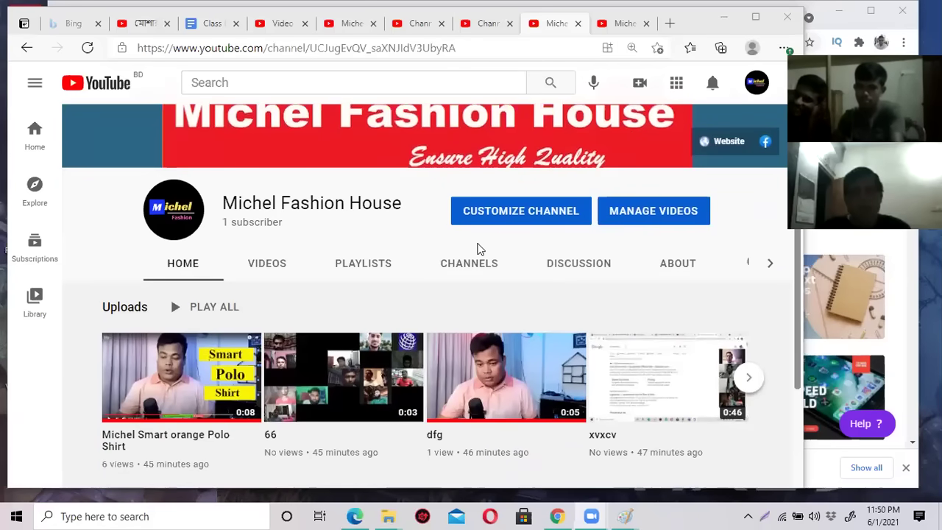
pyautogui.scroll(1, 477, 249)
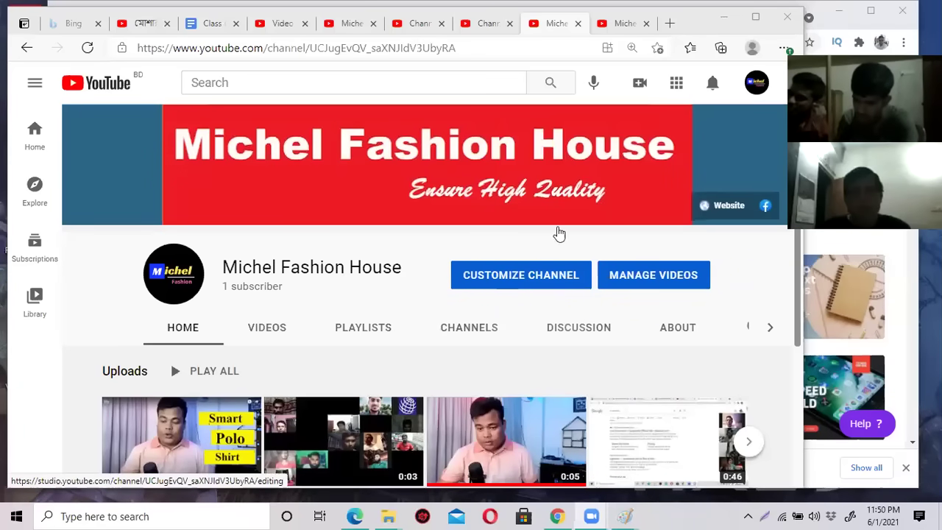
pyautogui.click(752, 94)
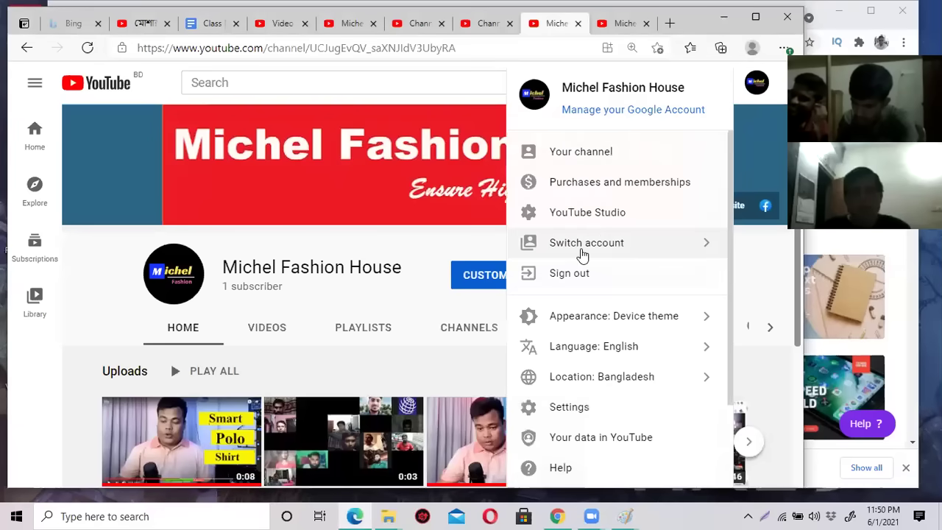
pyautogui.click(737, 138)
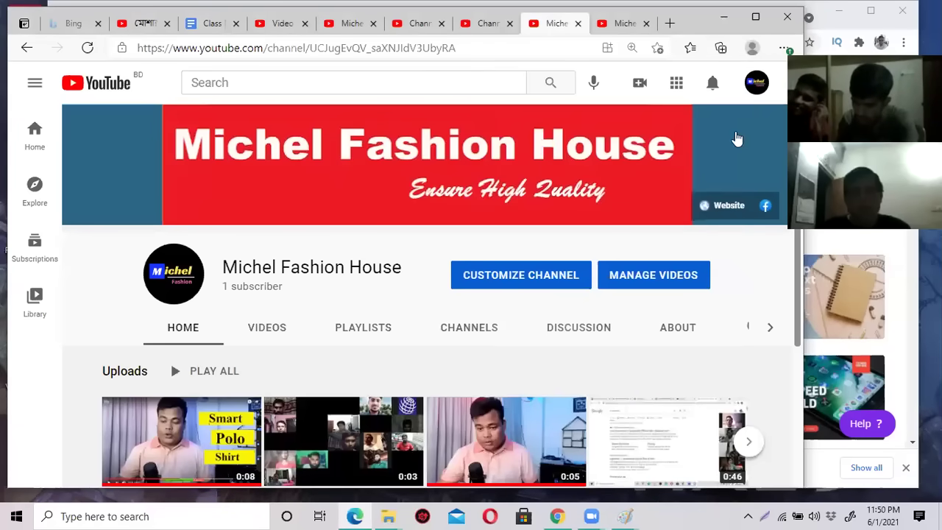
pyautogui.click(752, 91)
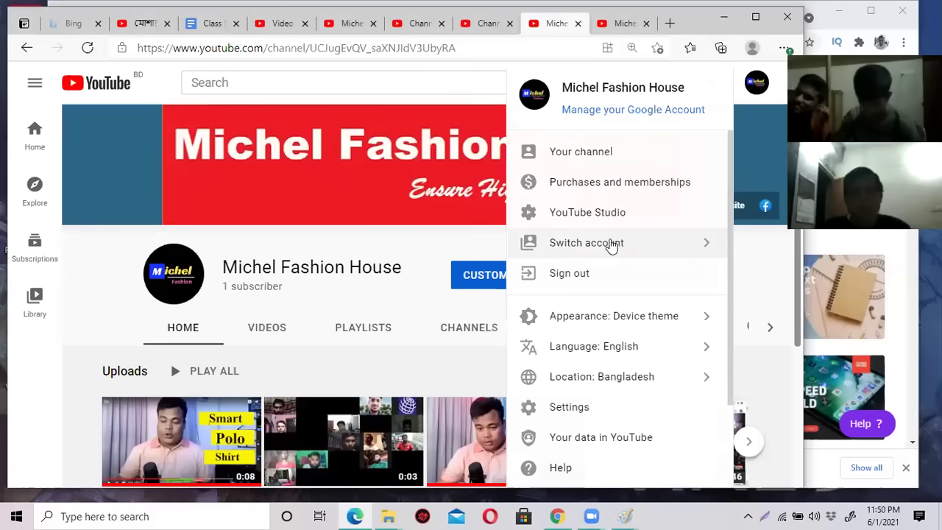
pyautogui.click(393, 244)
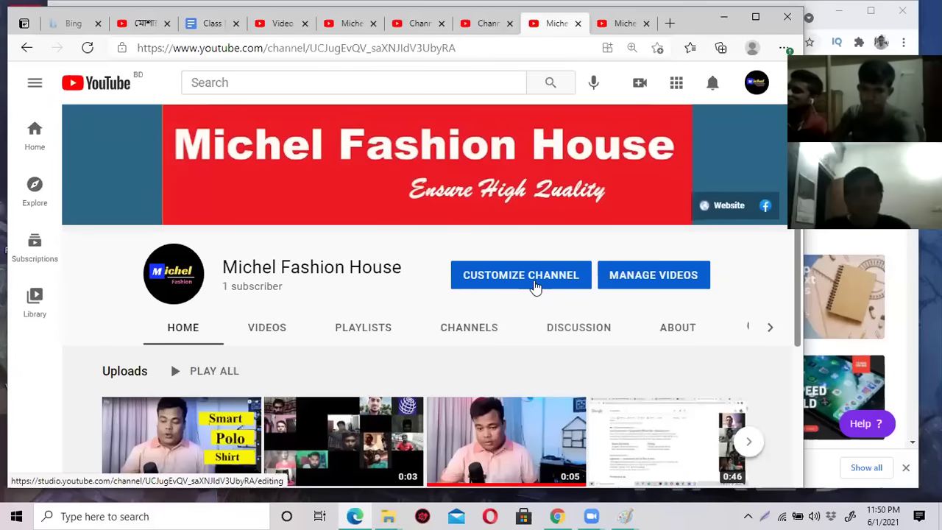
pyautogui.click(755, 83)
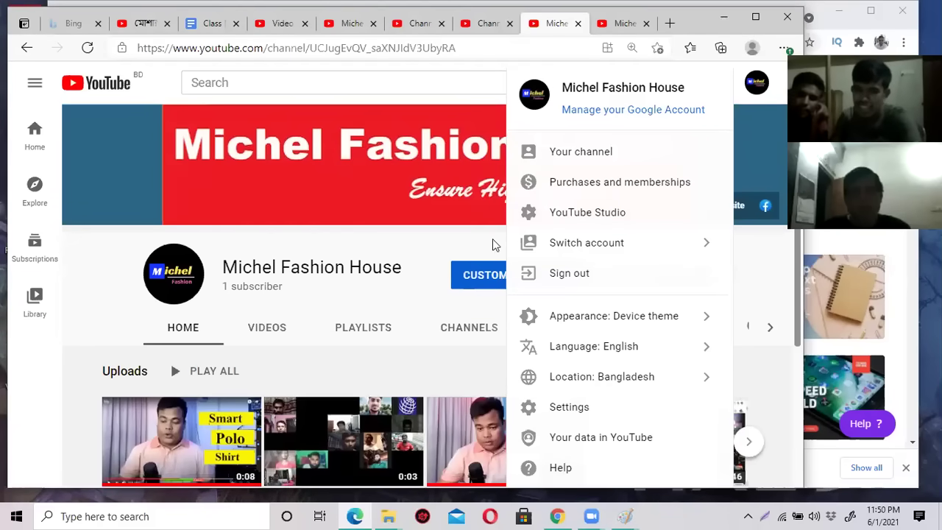
pyautogui.click(459, 248)
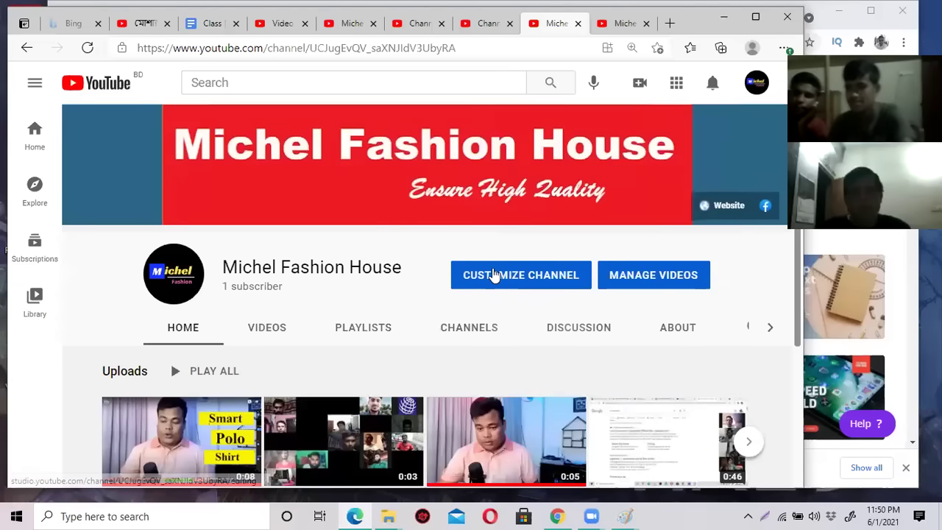
pyautogui.click(505, 277)
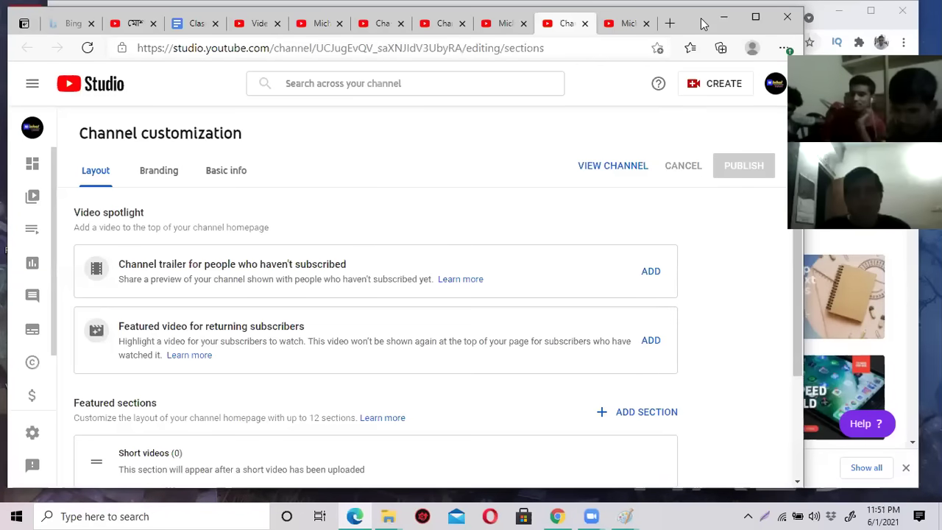
# Move the browser window right and review the Layout tab's featured sections.
pyautogui.moveTo(703, 23); pyautogui.dragTo(777, 25)
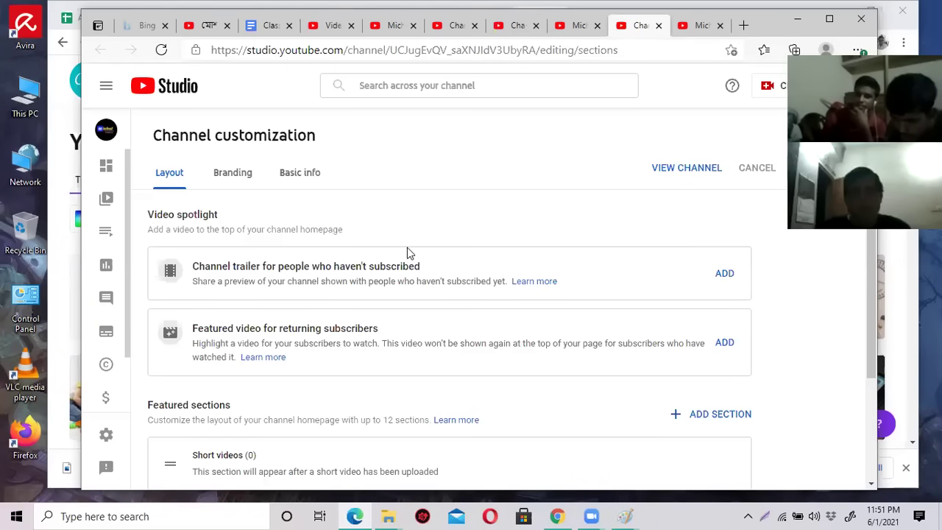
pyautogui.scroll(-2, 407, 247)
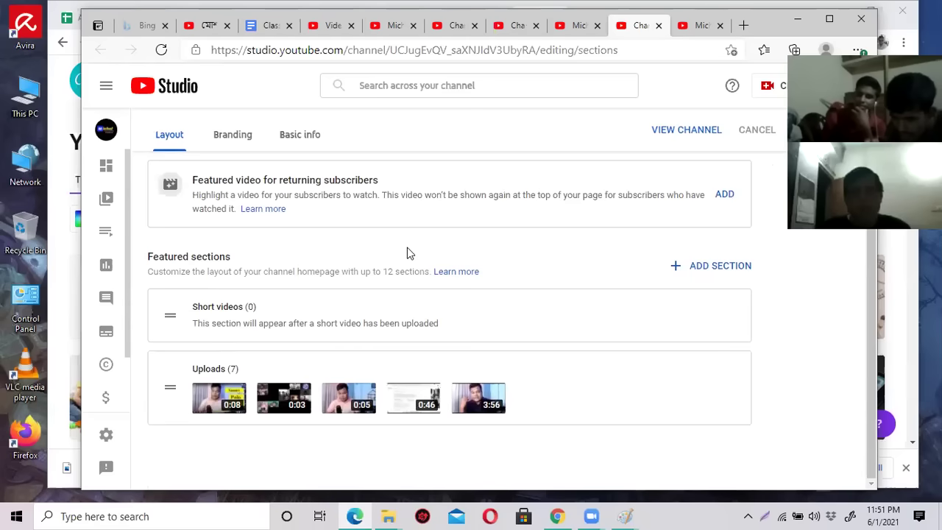
pyautogui.scroll(1, 407, 248)
pyautogui.scroll(2, 397, 250)
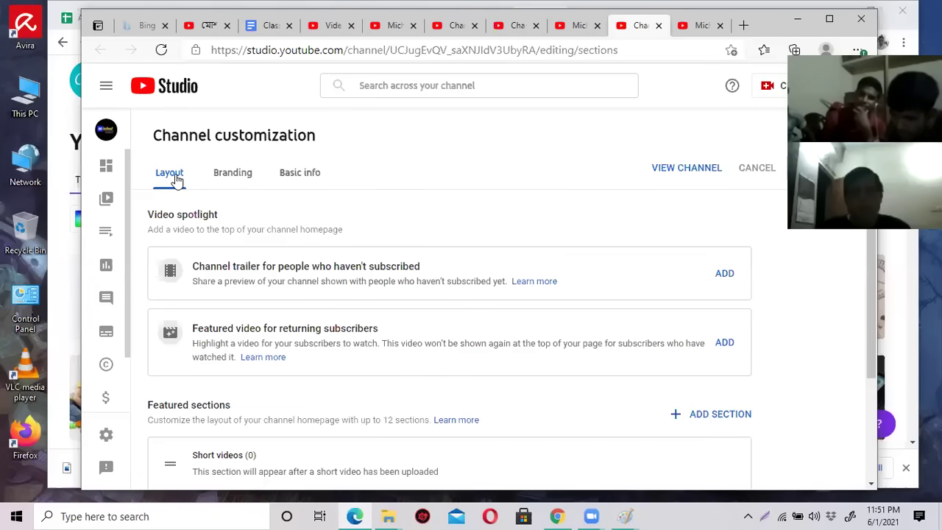
pyautogui.scroll(-2, 180, 258)
pyautogui.scroll(-1, 180, 259)
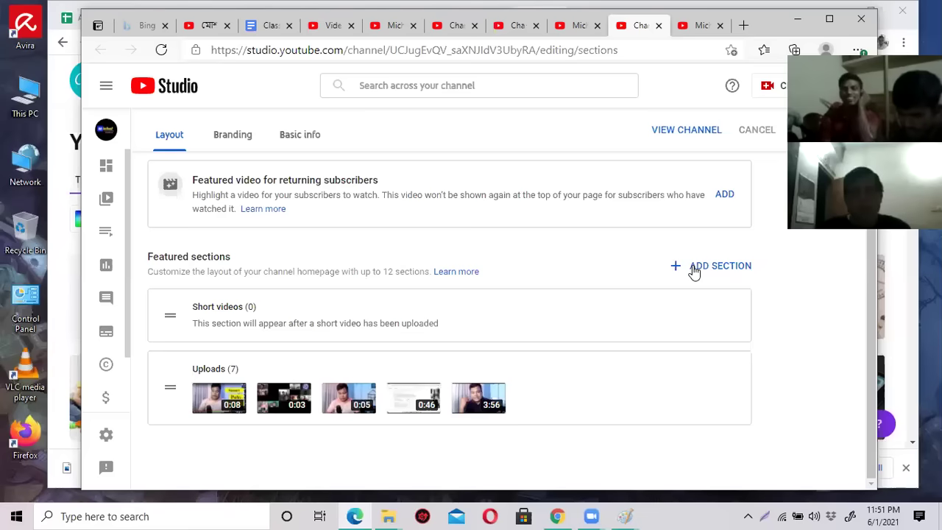
pyautogui.scroll(2, 695, 271)
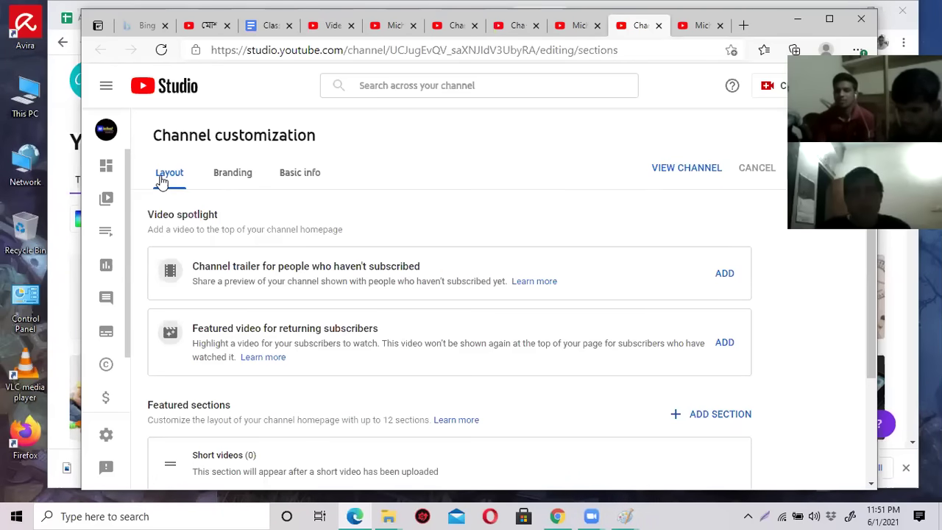
pyautogui.scroll(-2, 165, 339)
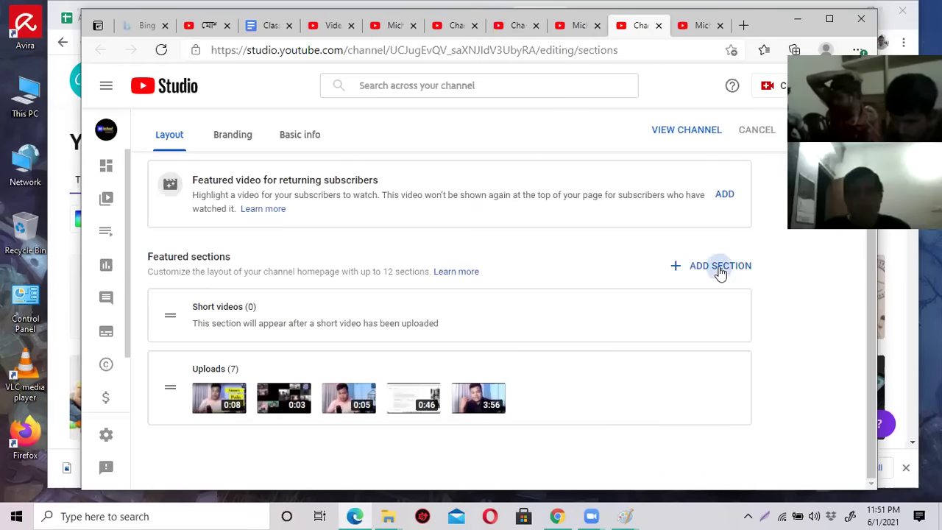
# Add a Popular uploads section, then reload the channel's Playlists page.
pyautogui.click(721, 271)
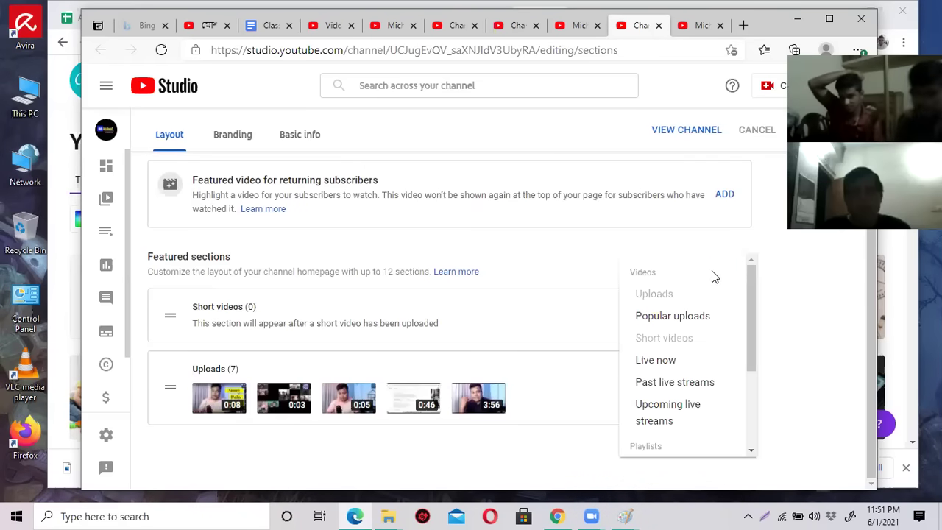
pyautogui.click(699, 320)
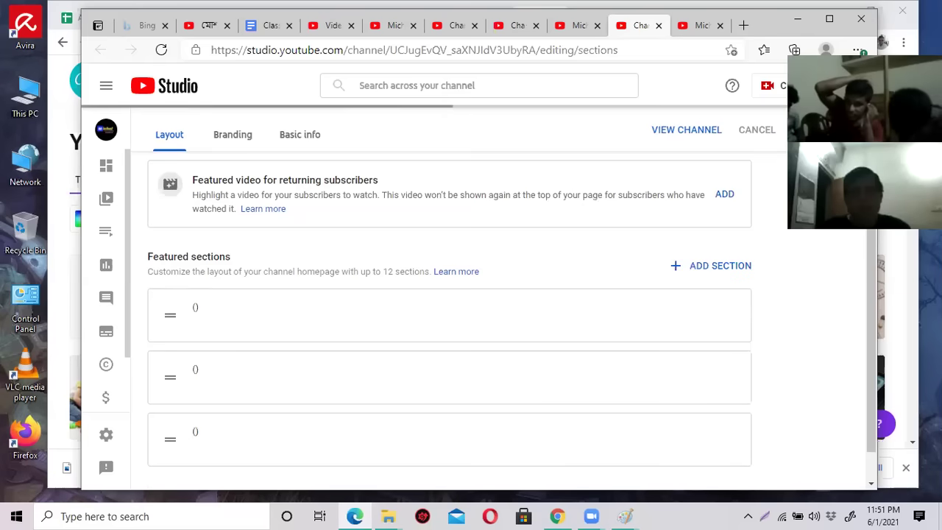
pyautogui.click(697, 28)
pyautogui.click(160, 50)
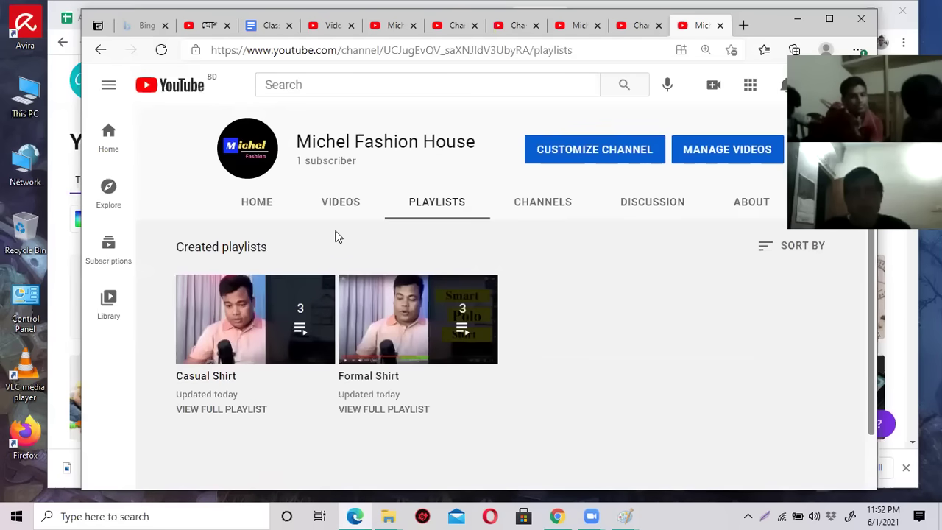
# Reload the Michel Fashion House Home tab to check the new row, then return to Studio's Layout tab.
pyautogui.click(261, 204)
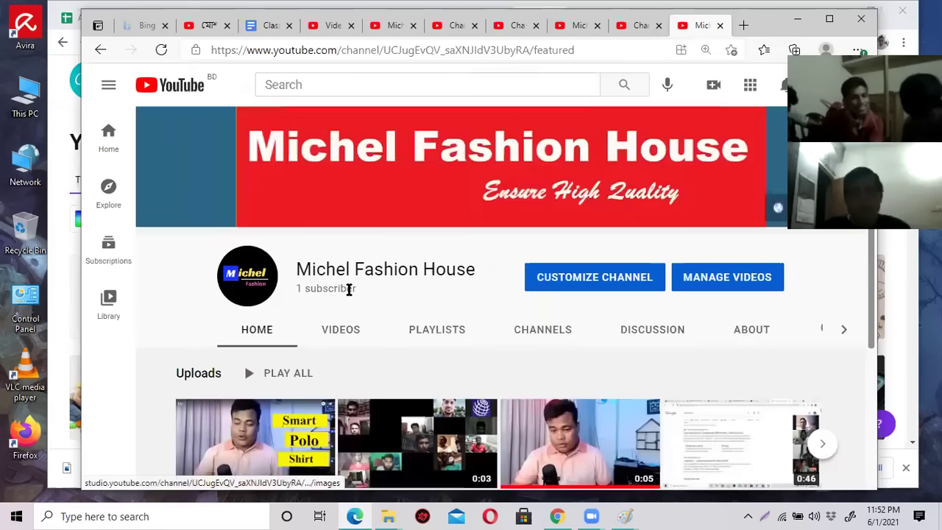
pyautogui.scroll(-3, 352, 296)
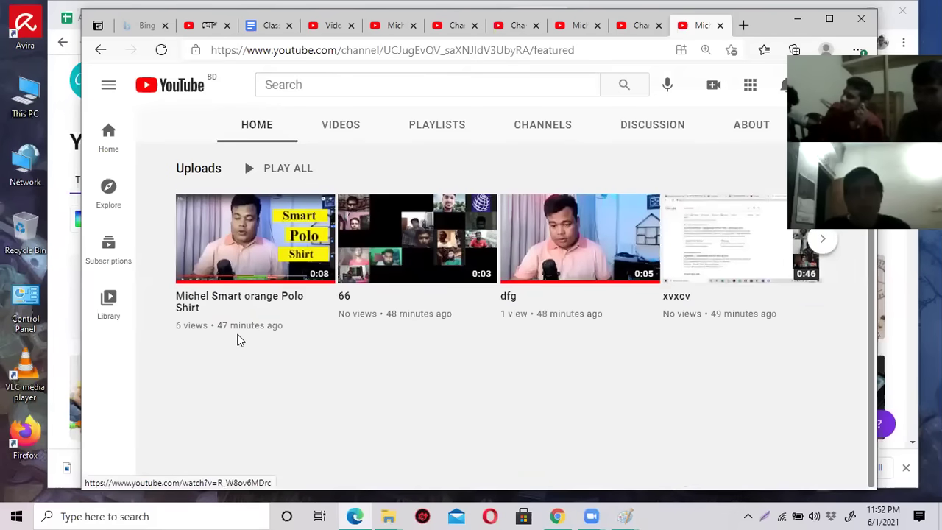
pyautogui.scroll(2, 455, 275)
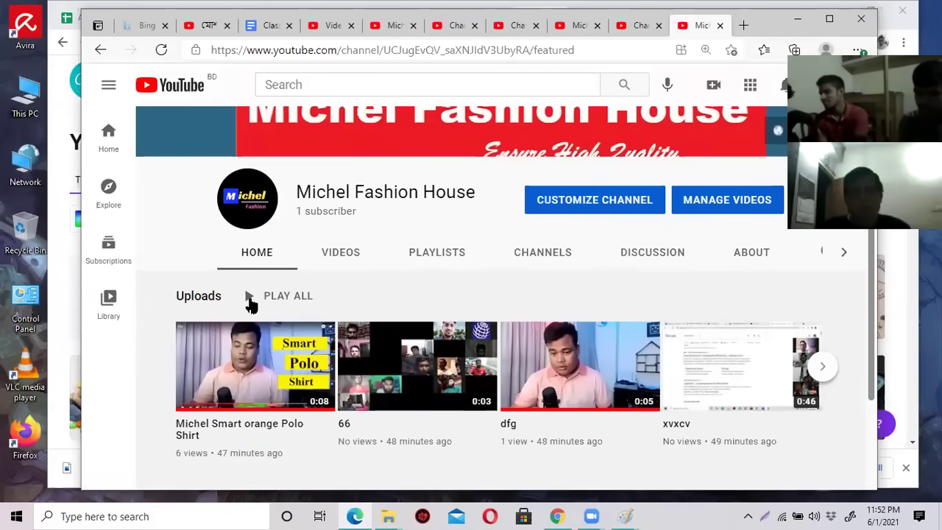
pyautogui.scroll(-1, 249, 298)
pyautogui.click(161, 50)
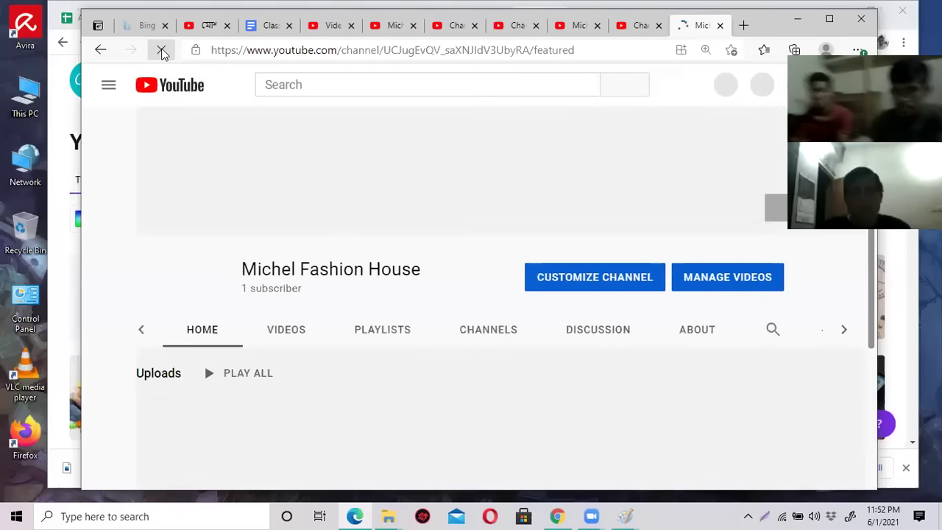
pyautogui.scroll(-3, 479, 293)
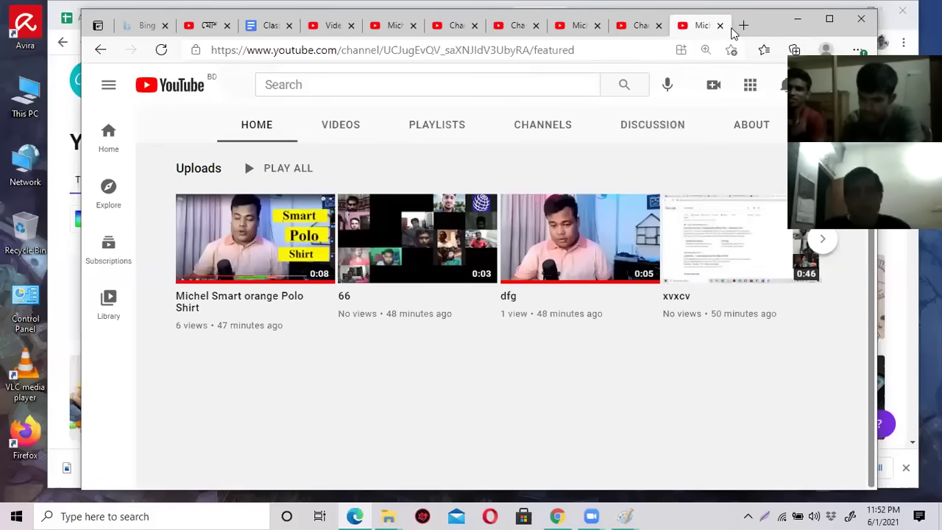
pyautogui.click(621, 29)
pyautogui.scroll(-2, 547, 330)
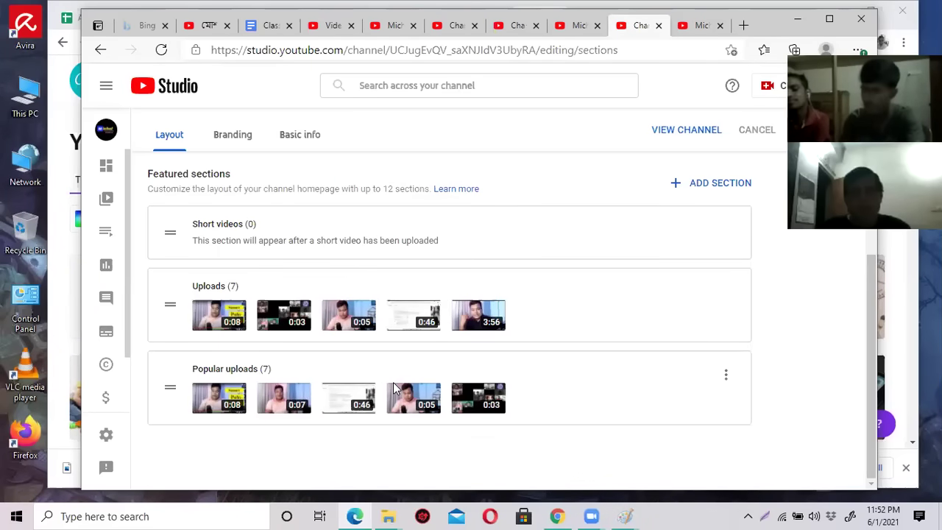
# Inspect the Popular uploads section options without removing anything.
pyautogui.scroll(3, 393, 388)
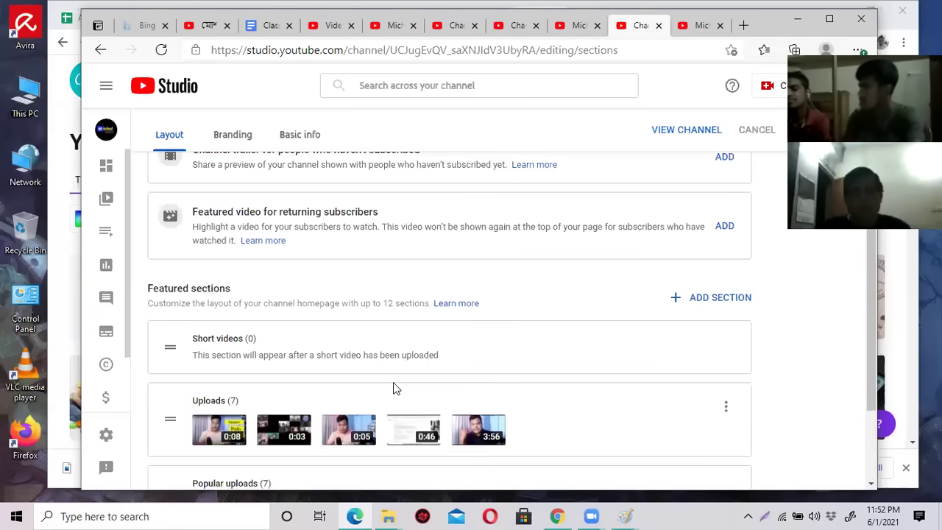
pyautogui.scroll(-3, 393, 383)
pyautogui.scroll(1, 341, 268)
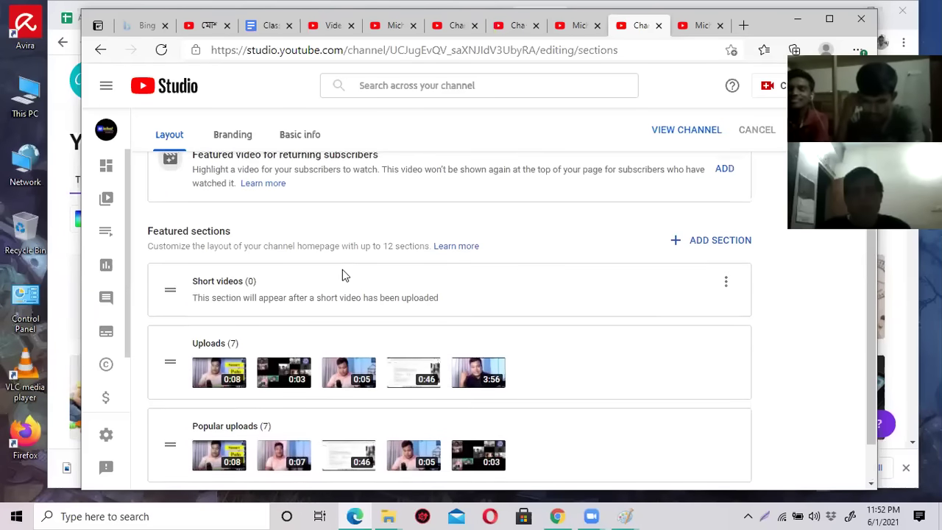
pyautogui.scroll(3, 342, 276)
pyautogui.scroll(-4, 732, 358)
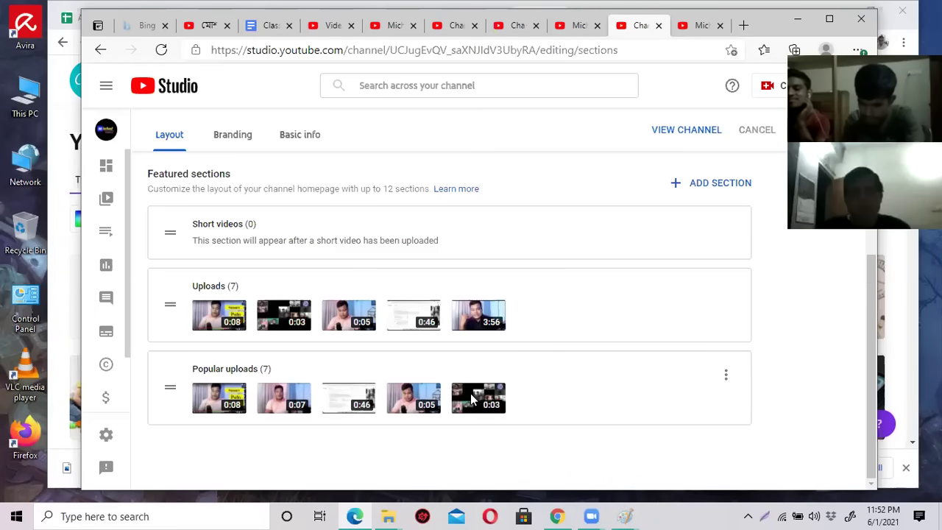
pyautogui.click(728, 377)
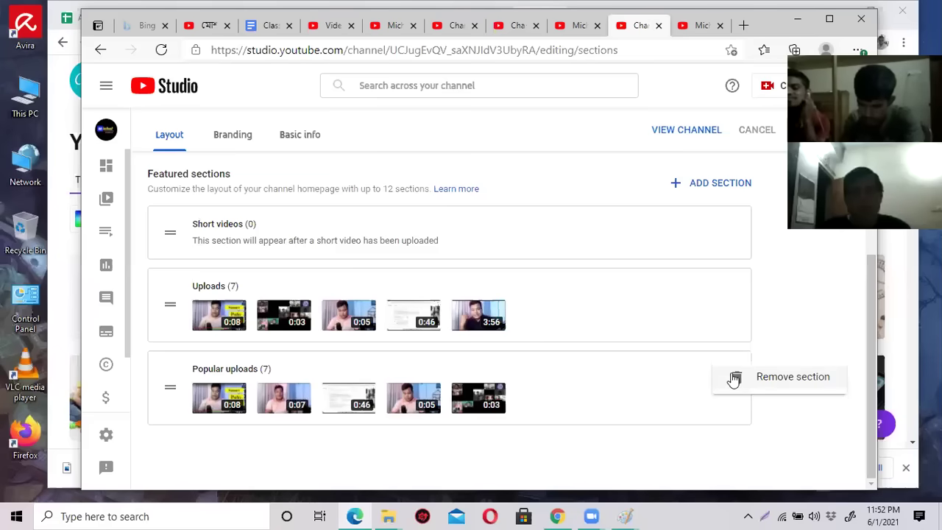
pyautogui.click(658, 386)
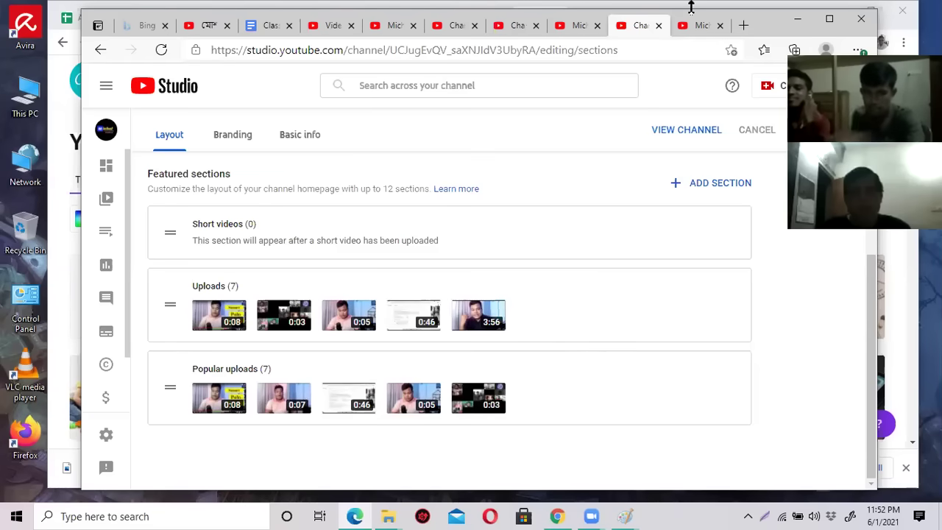
# Reload the public channel home page to check it, then return to the layout editor.
pyautogui.click(688, 29)
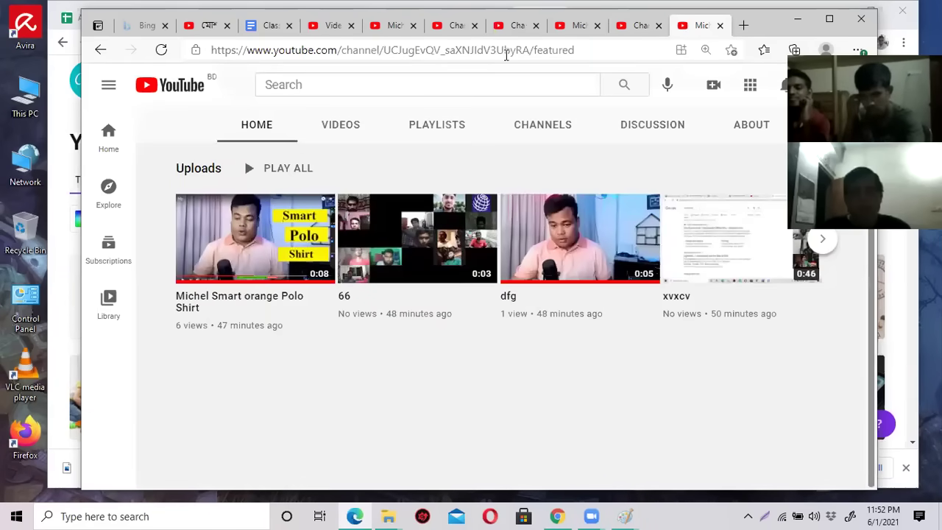
pyautogui.click(161, 50)
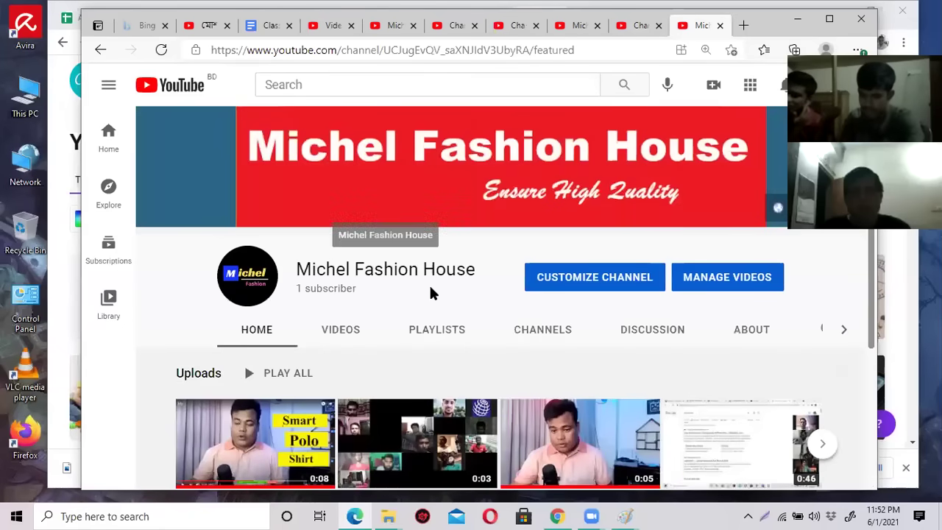
pyautogui.scroll(-3, 431, 289)
pyautogui.scroll(1, 413, 265)
pyautogui.scroll(1, 368, 261)
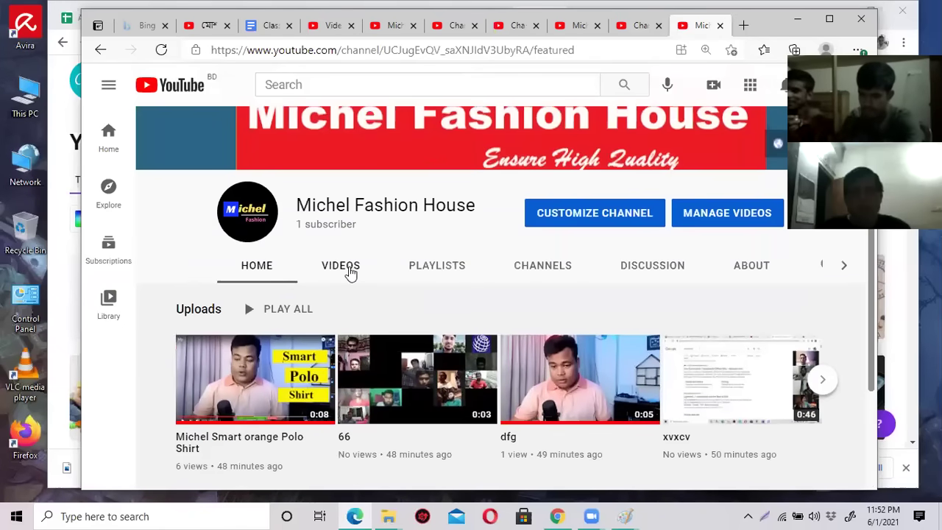
pyautogui.click(640, 28)
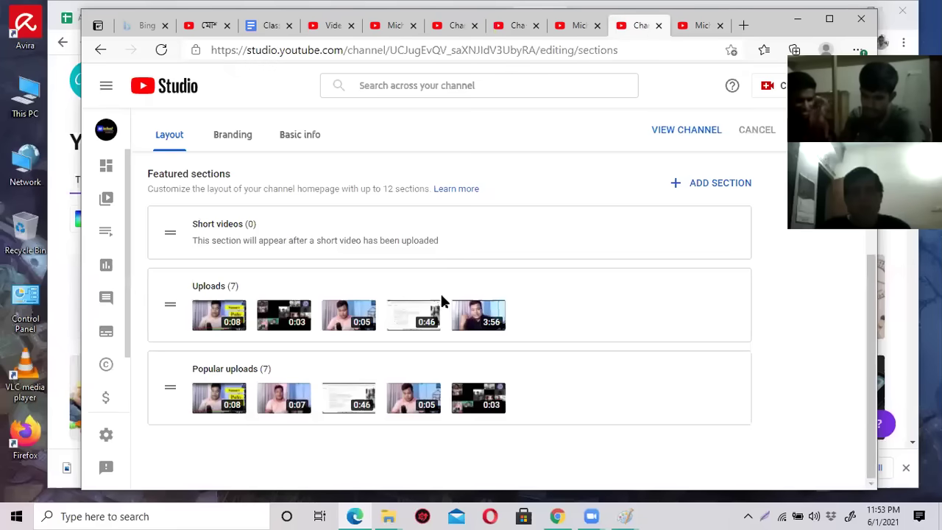
# Add a Live now featured section, reload the channel page, and open a blank tab.
pyautogui.click(709, 186)
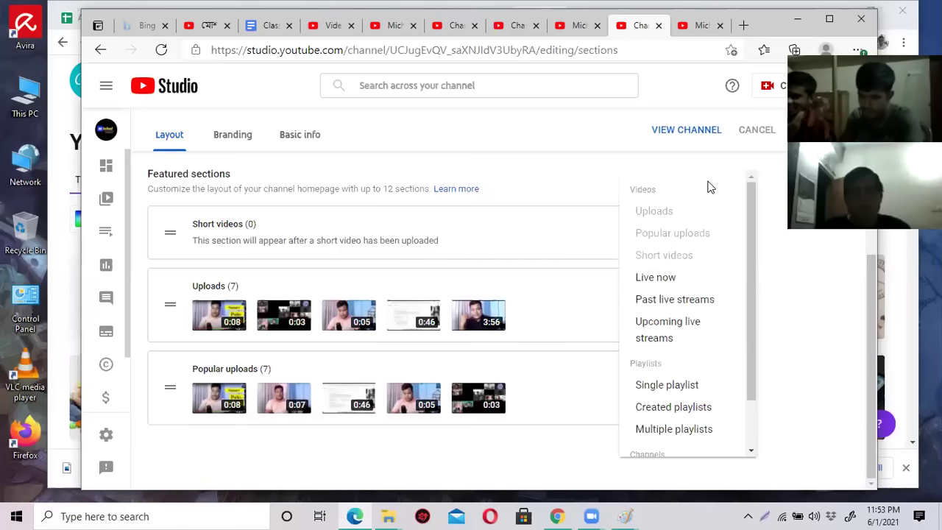
pyautogui.click(666, 280)
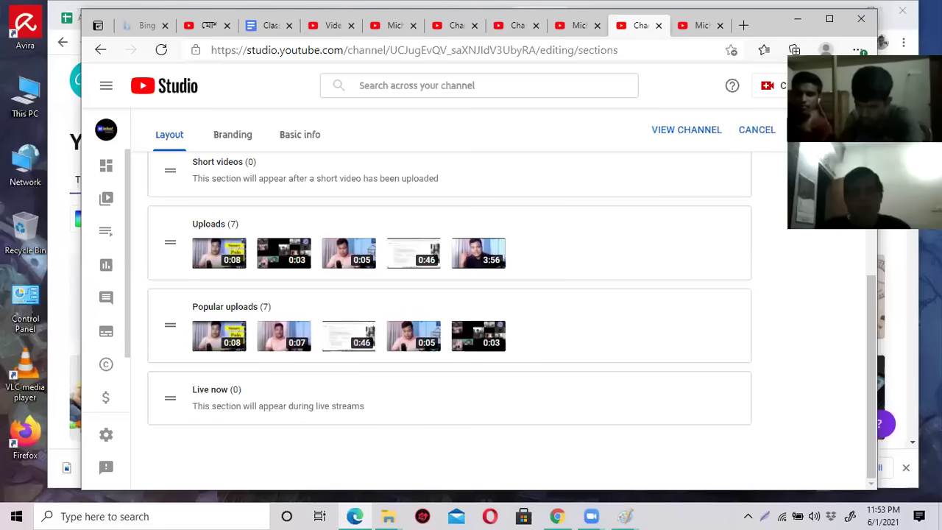
pyautogui.click(700, 27)
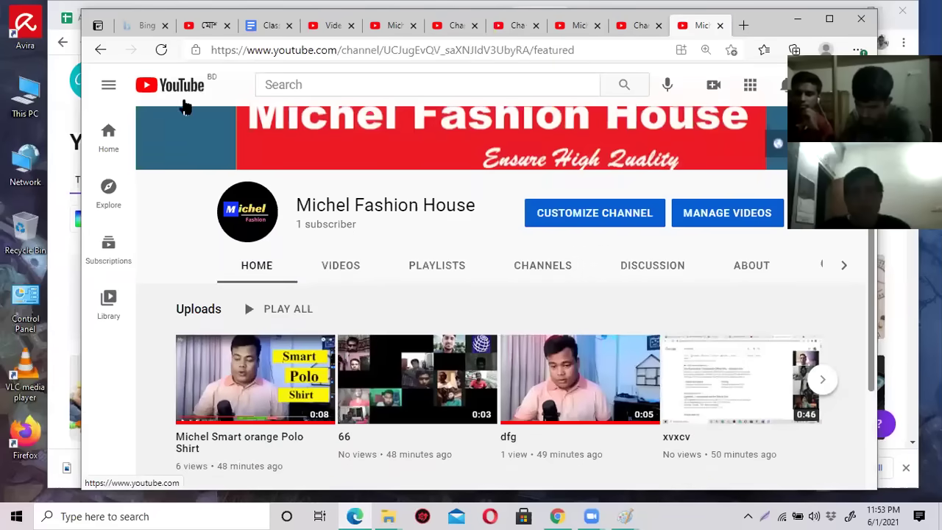
pyautogui.click(161, 49)
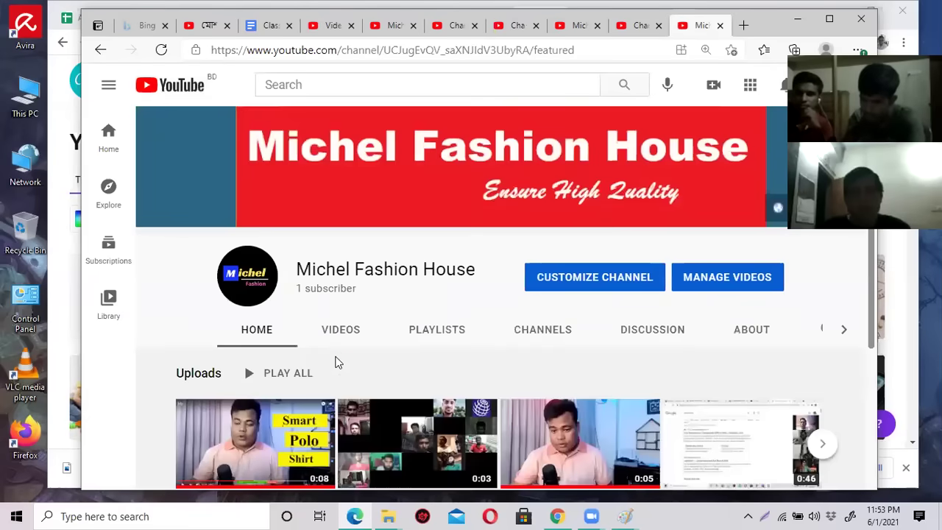
pyautogui.scroll(-3, 335, 362)
pyautogui.scroll(2, 334, 362)
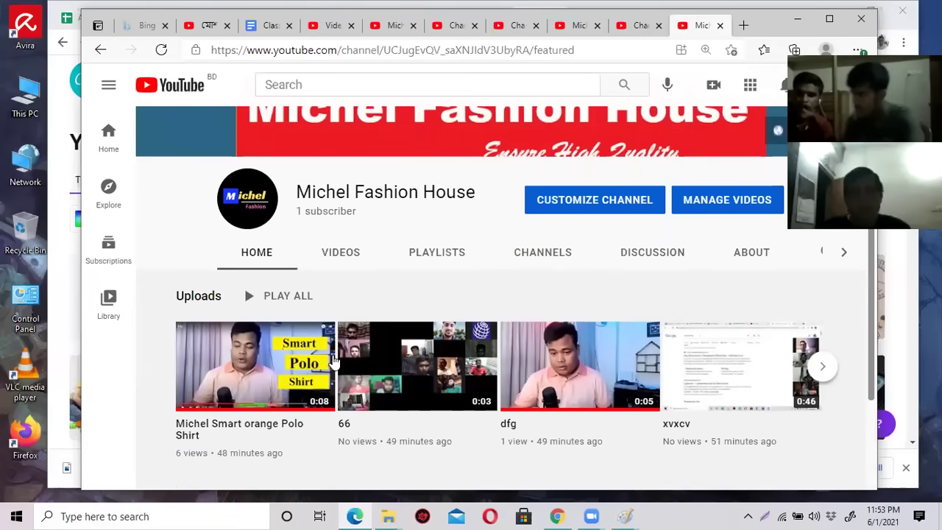
pyautogui.click(743, 25)
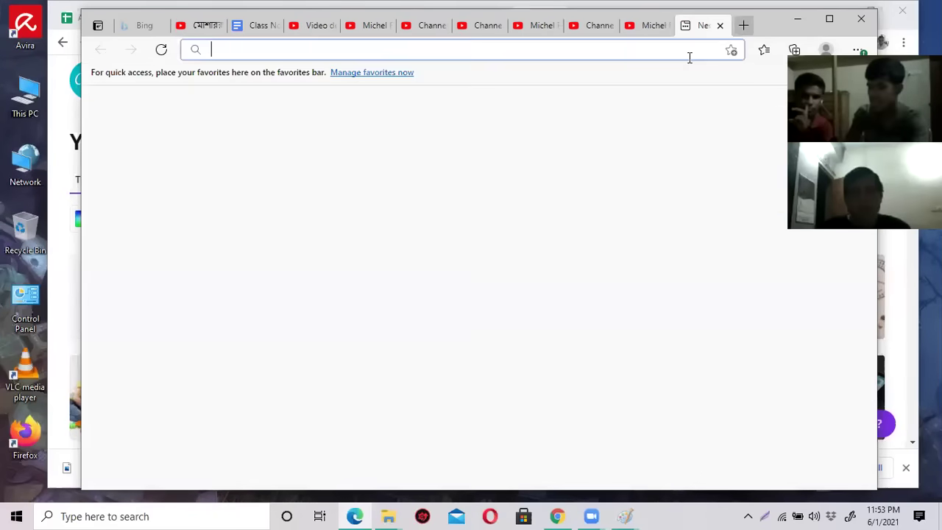
# Load youtube.com and switch the account to SEO HelpBd.
pyautogui.write('youtube.com')
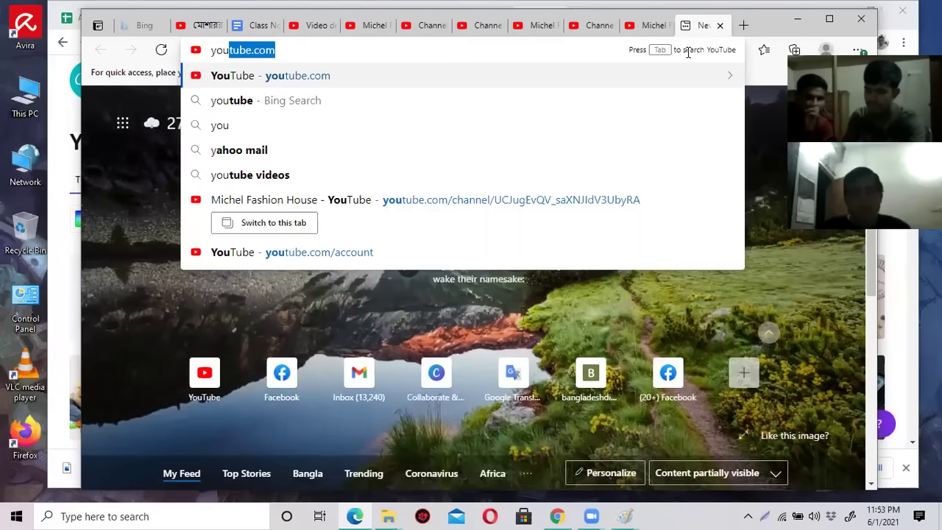
pyautogui.press('Return')
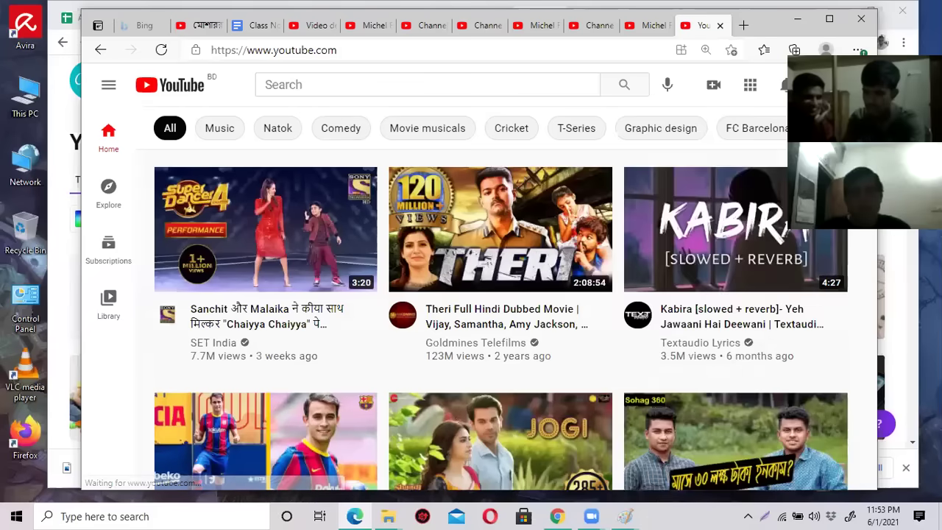
pyautogui.click(813, 84)
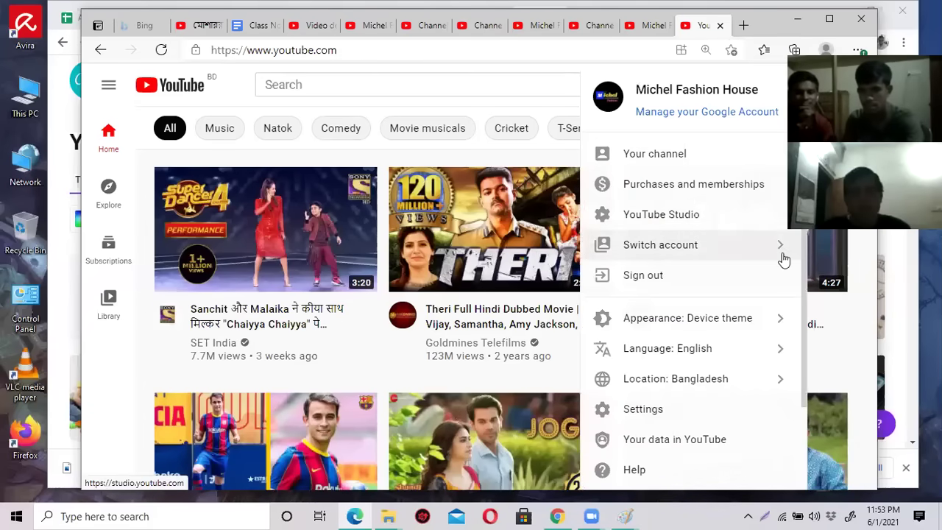
pyautogui.click(742, 252)
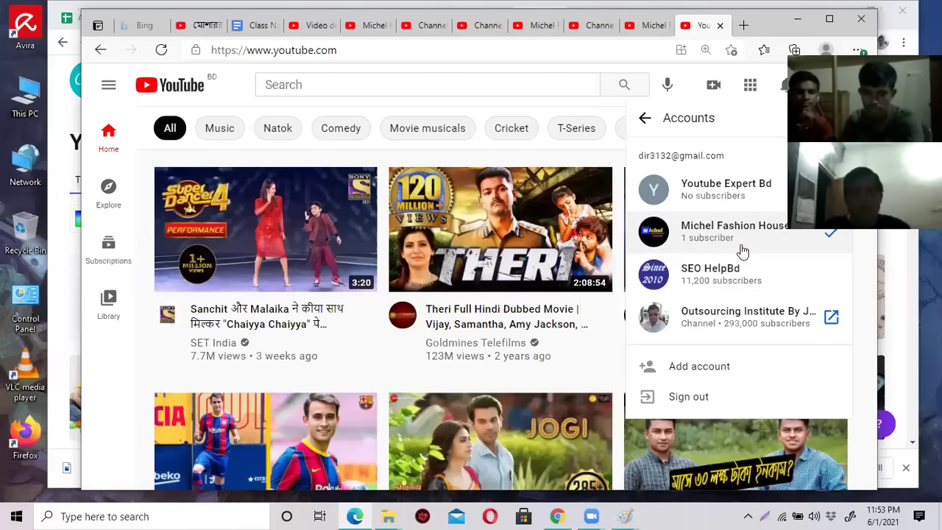
pyautogui.click(733, 280)
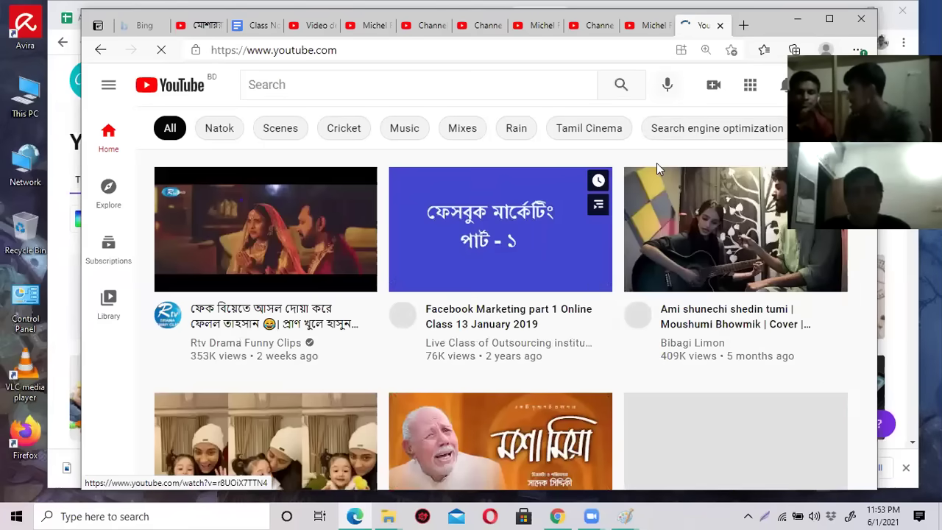
# Open the SEO HelpBd channel page from the account menu.
pyautogui.click(782, 84)
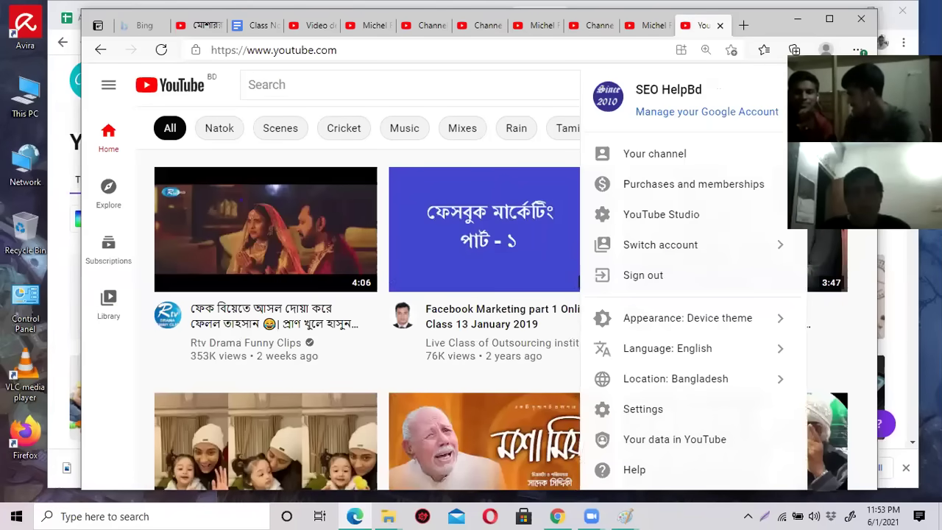
pyautogui.click(472, 107)
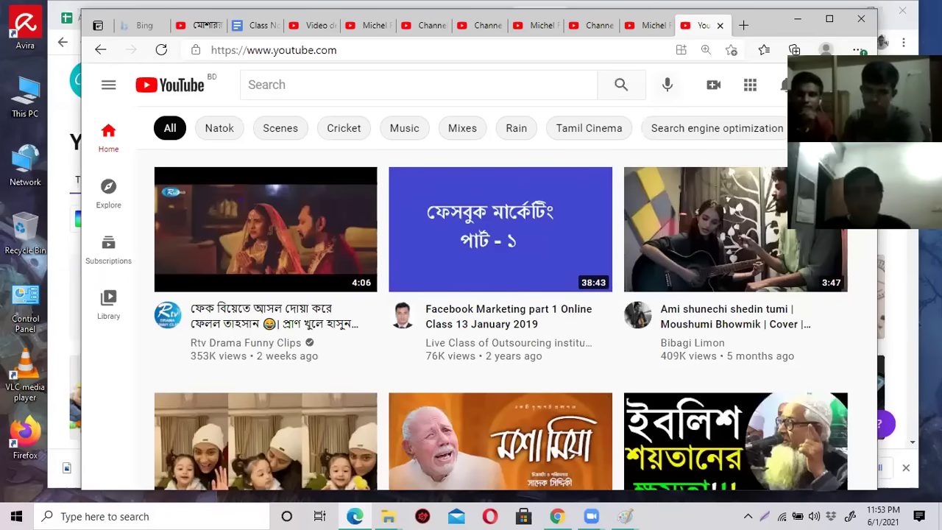
pyautogui.click(782, 84)
pyautogui.click(701, 150)
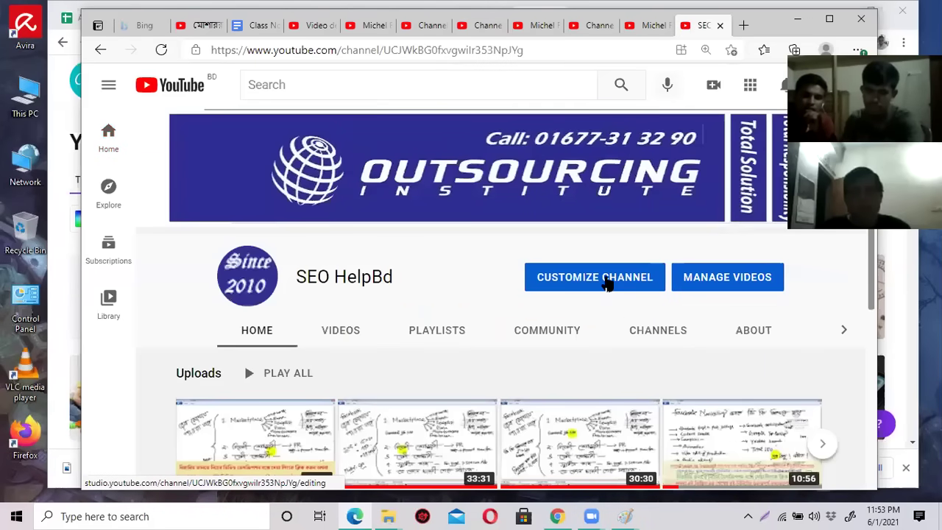
# Start customizing the SEO HelpBd channel and browse the available section types.
pyautogui.click(607, 285)
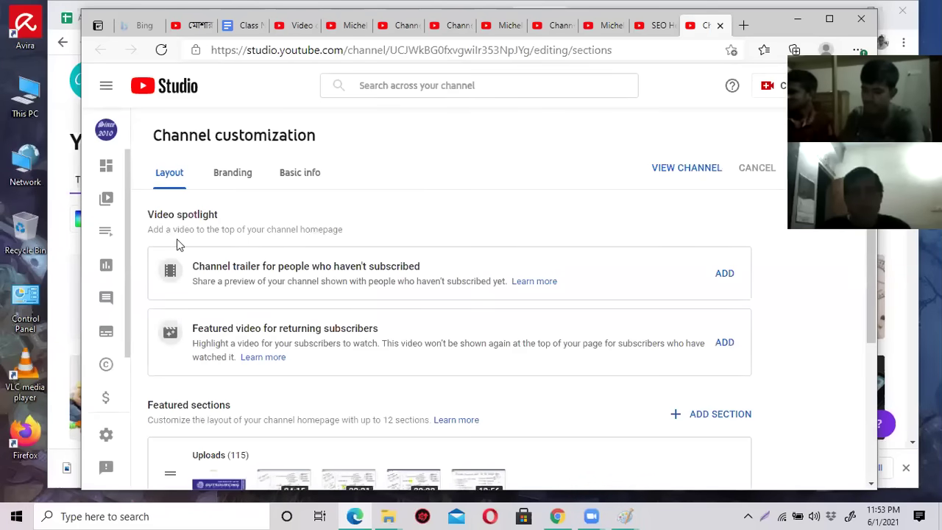
pyautogui.scroll(-3, 162, 332)
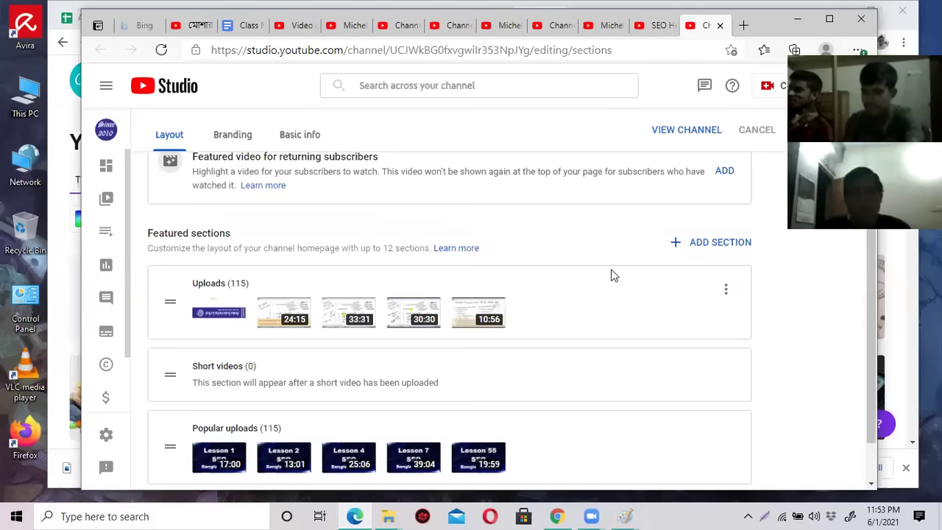
pyautogui.click(699, 246)
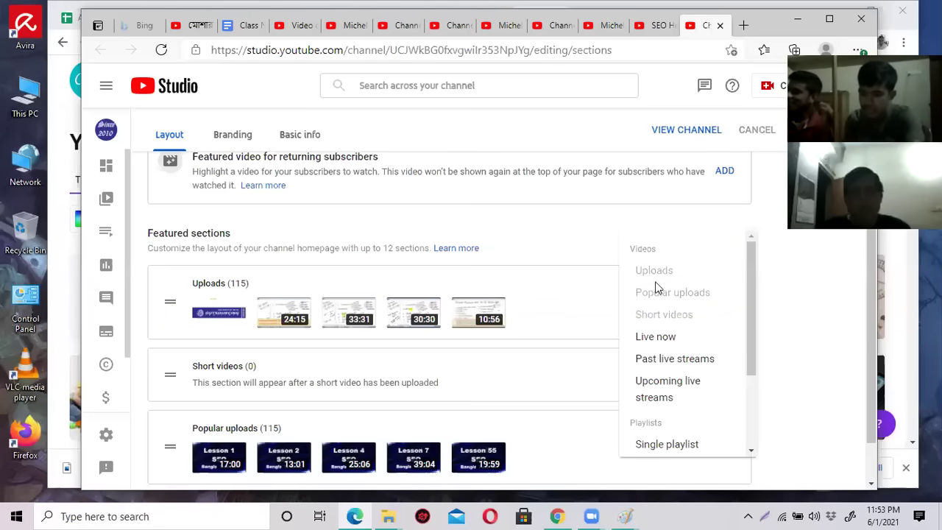
pyautogui.click(519, 374)
pyautogui.scroll(-1, 556, 390)
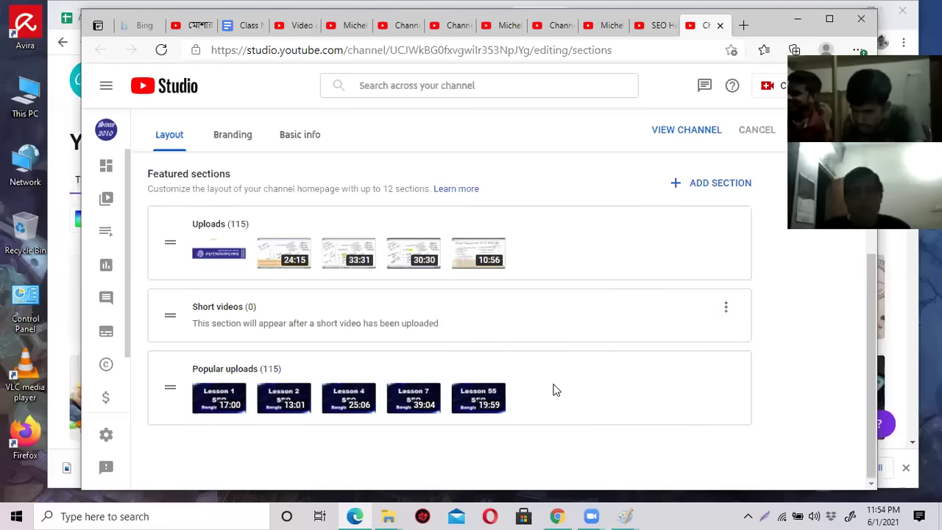
# Remove the Popular uploads and Short videos sections, then re-add Popular uploads.
pyautogui.click(726, 376)
pyautogui.click(786, 382)
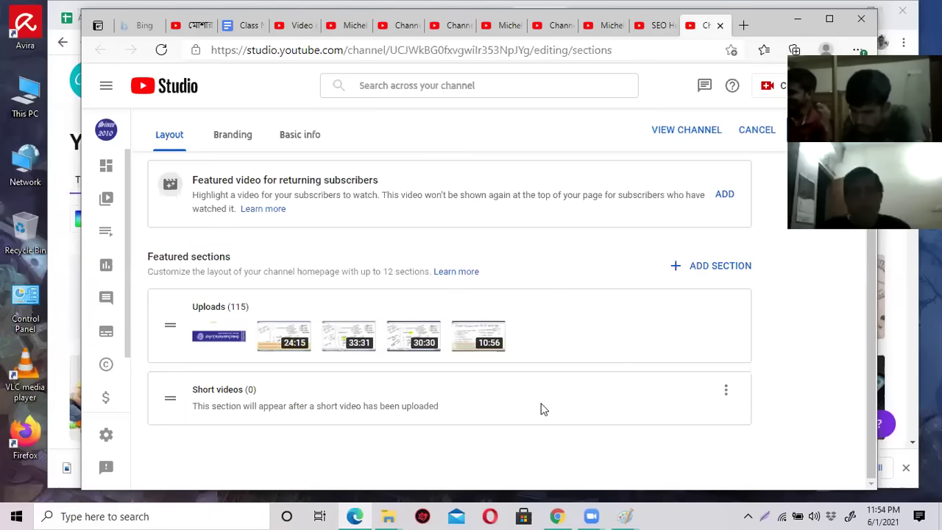
pyautogui.click(725, 393)
pyautogui.click(741, 398)
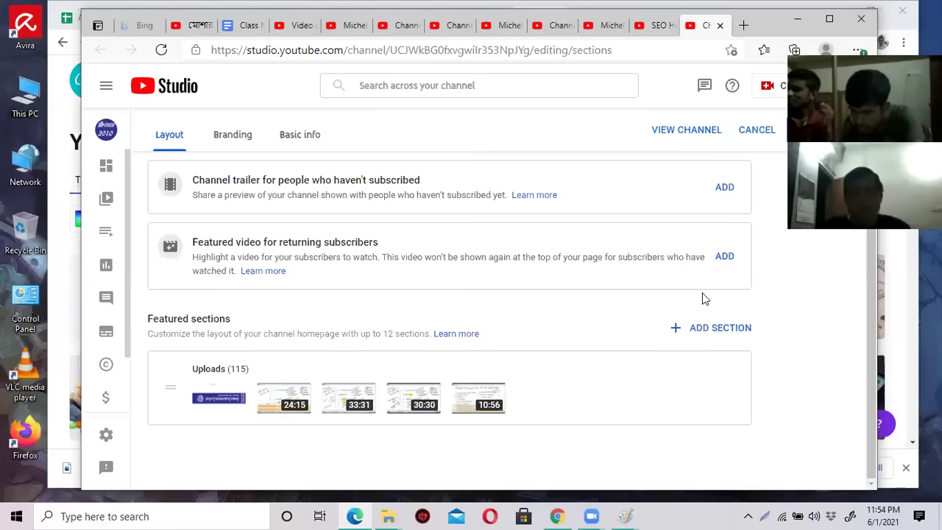
pyautogui.click(707, 333)
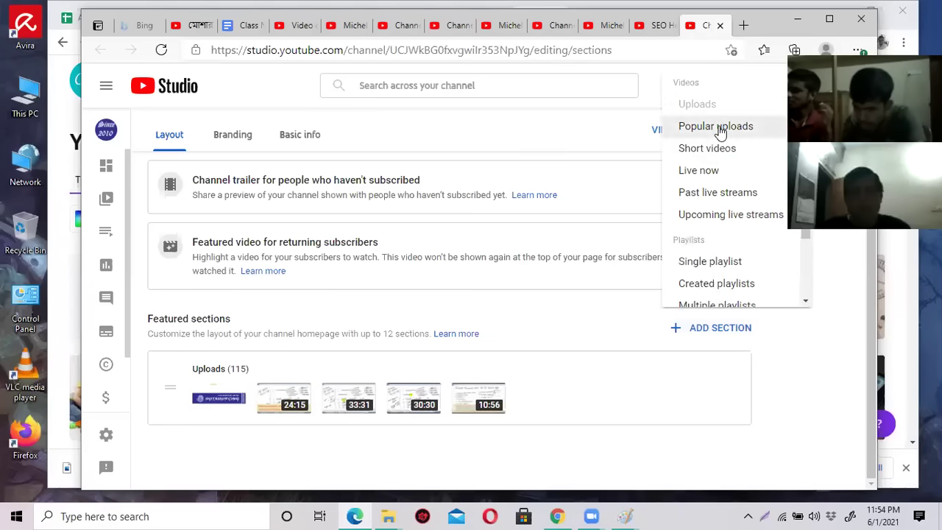
pyautogui.click(724, 126)
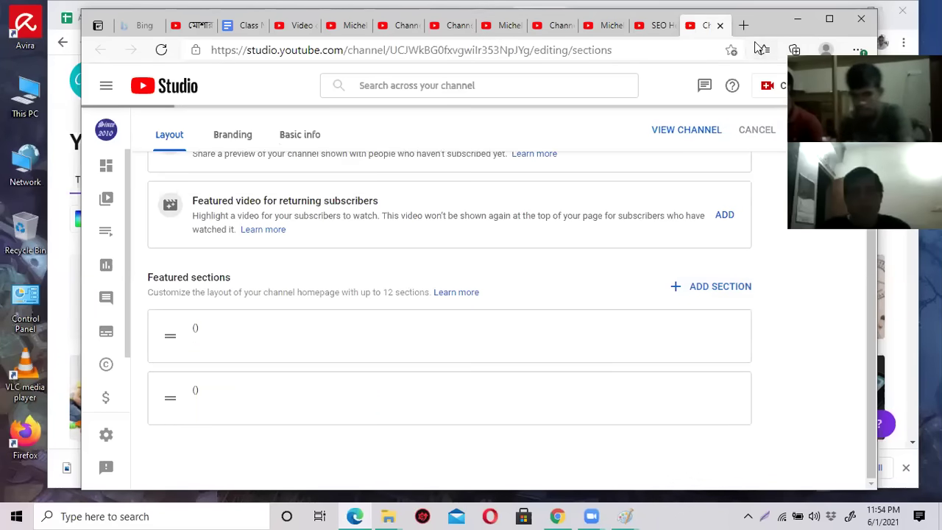
pyautogui.click(658, 26)
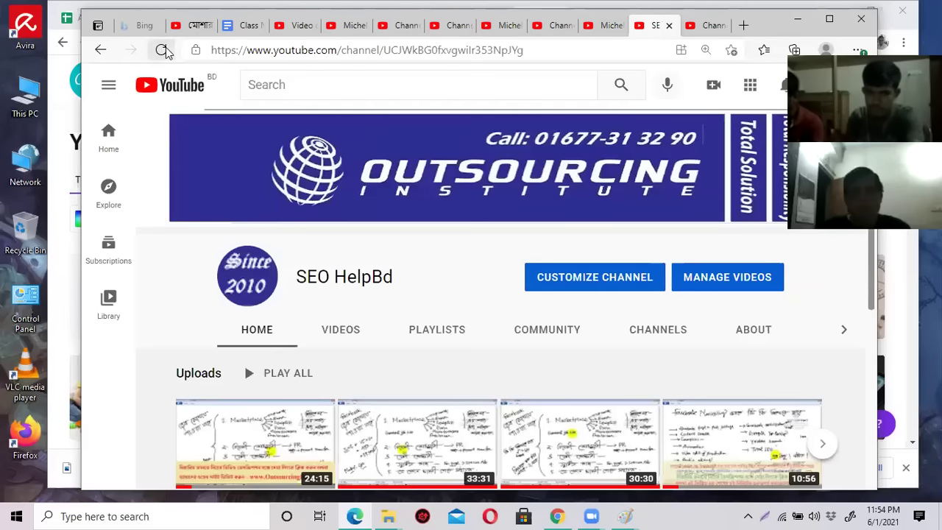
# Reload the SEO HelpBd home page to confirm the Popular uploads row, then return to the layout editor.
pyautogui.click(161, 51)
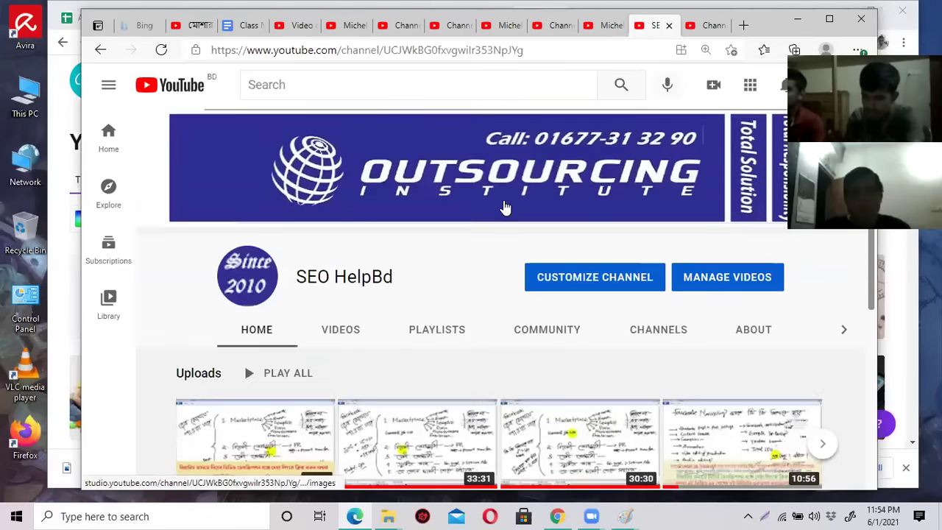
pyautogui.scroll(-2, 486, 228)
pyautogui.scroll(-2, 594, 296)
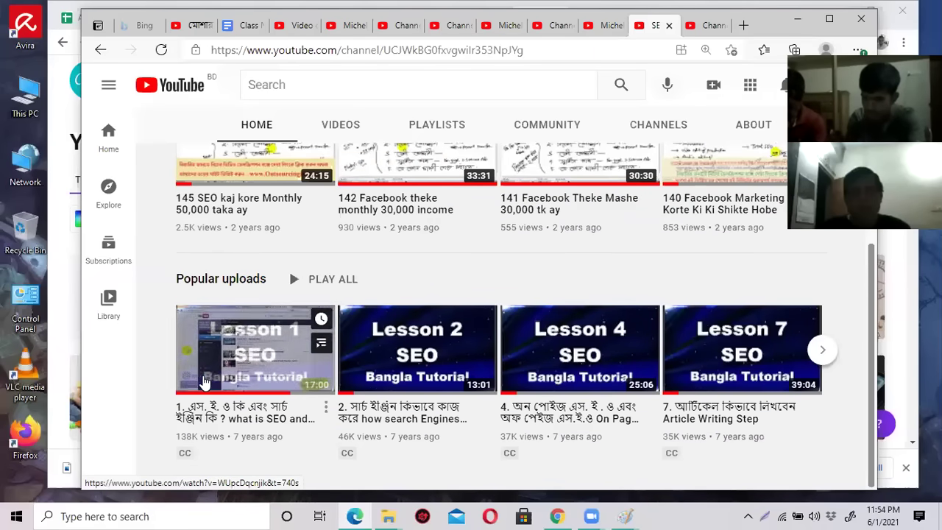
pyautogui.scroll(3, 539, 378)
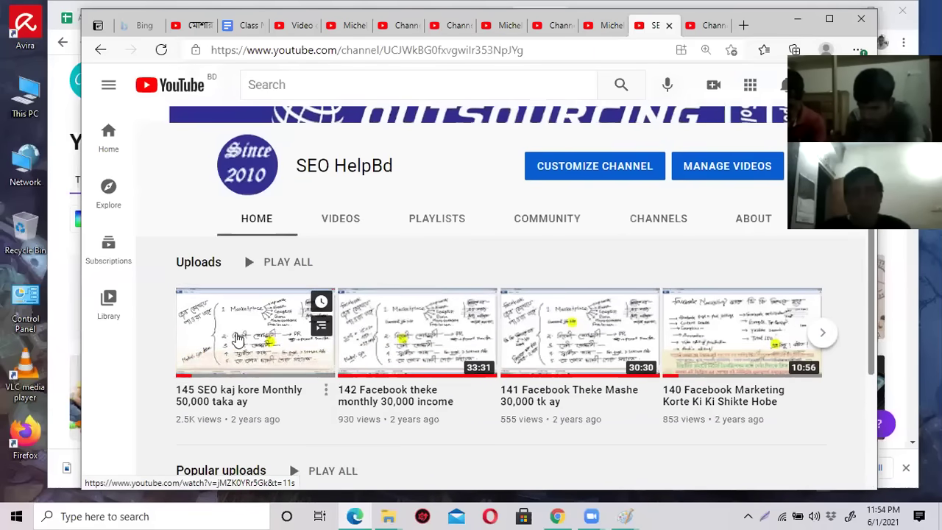
pyautogui.scroll(-3, 736, 339)
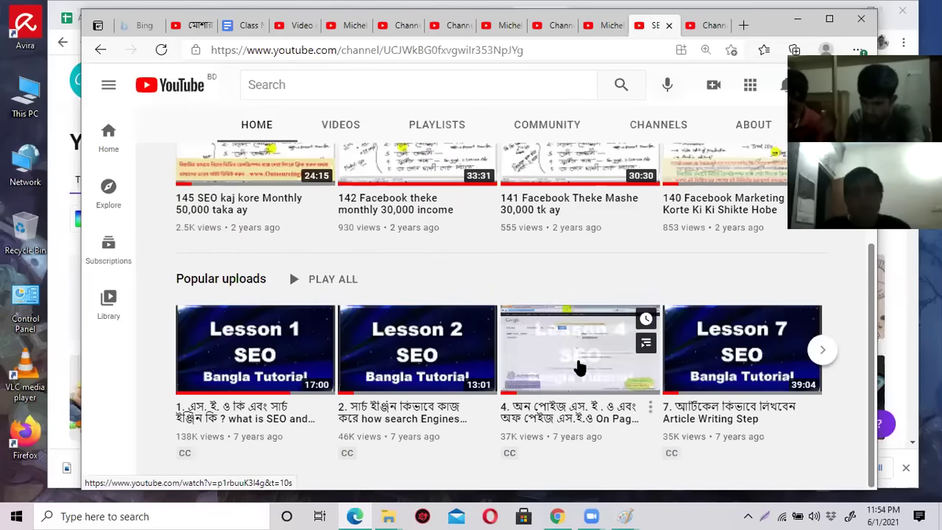
pyautogui.click(703, 26)
pyautogui.click(710, 245)
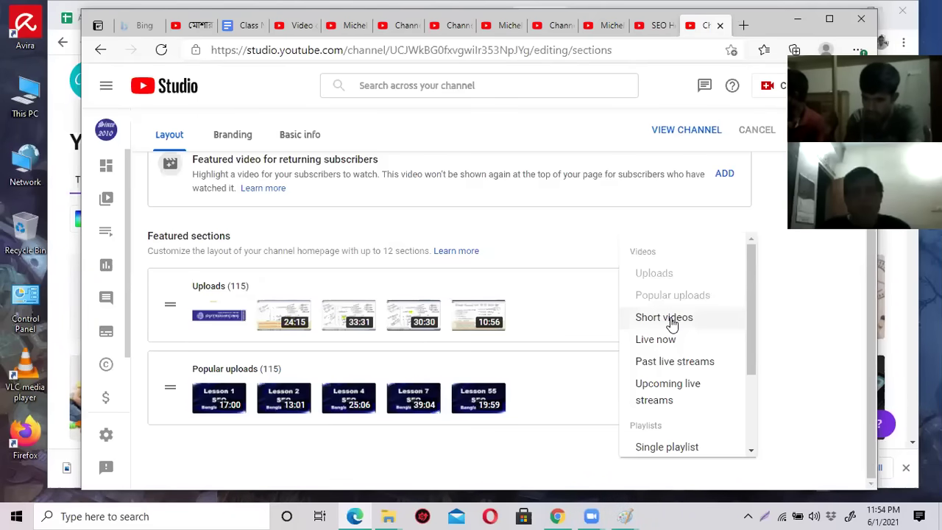
# Add a Short videos section below Popular uploads.
pyautogui.click(664, 318)
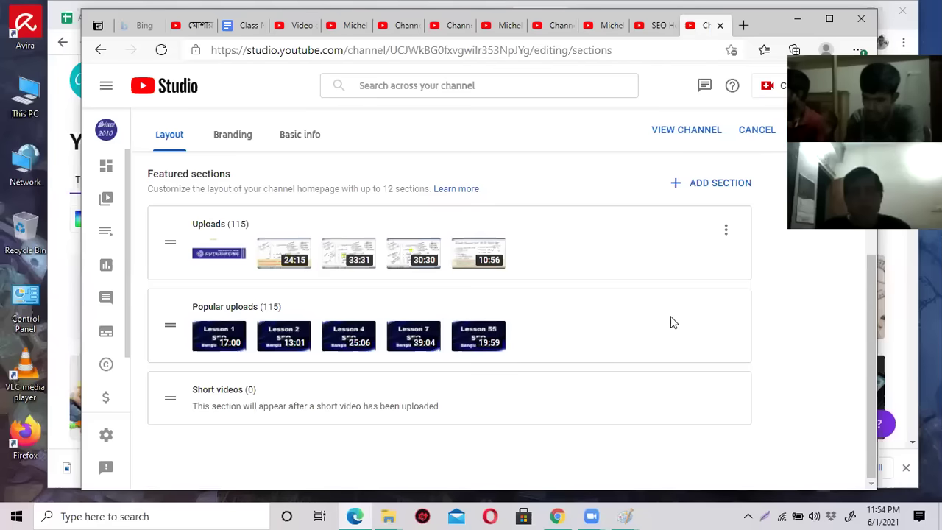
pyautogui.click(722, 189)
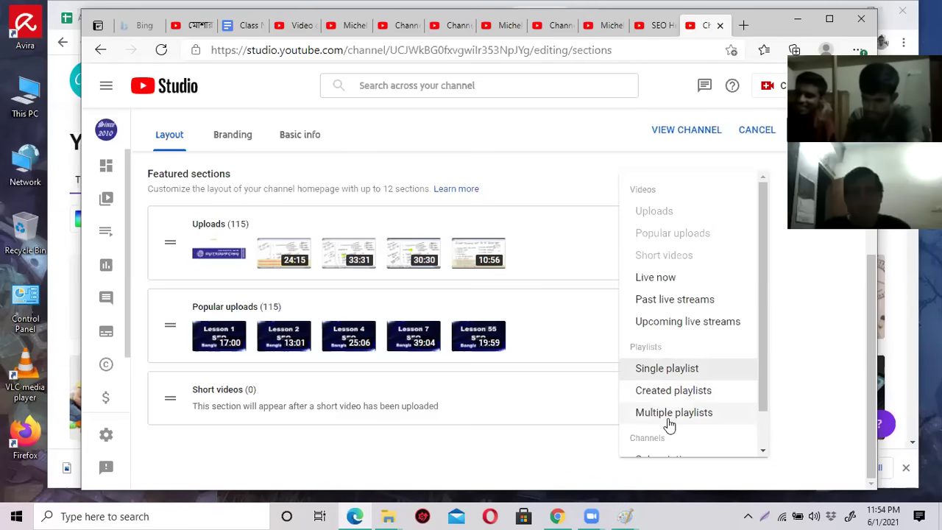
pyautogui.click(569, 305)
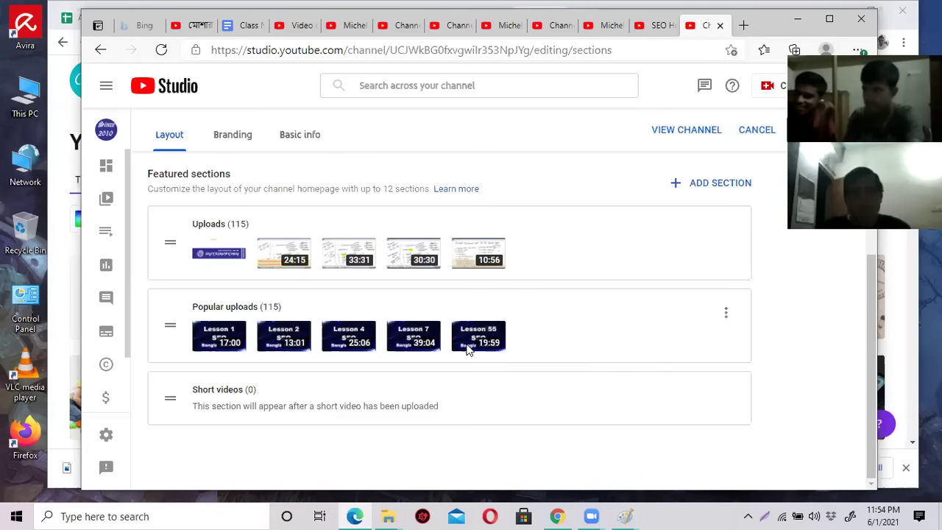
# Review the SEO HelpBd channel page, then switch to the Michel Fashion House channel tab.
pyautogui.click(655, 29)
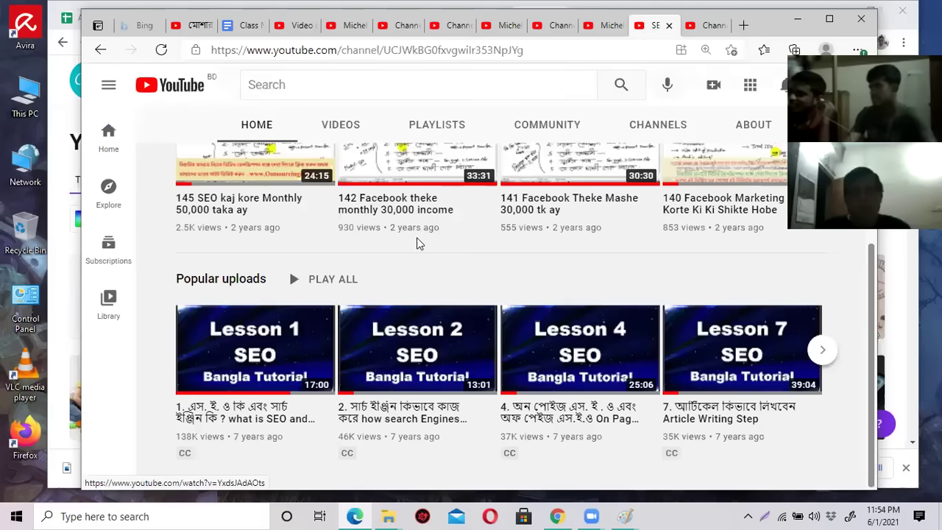
pyautogui.scroll(3, 329, 262)
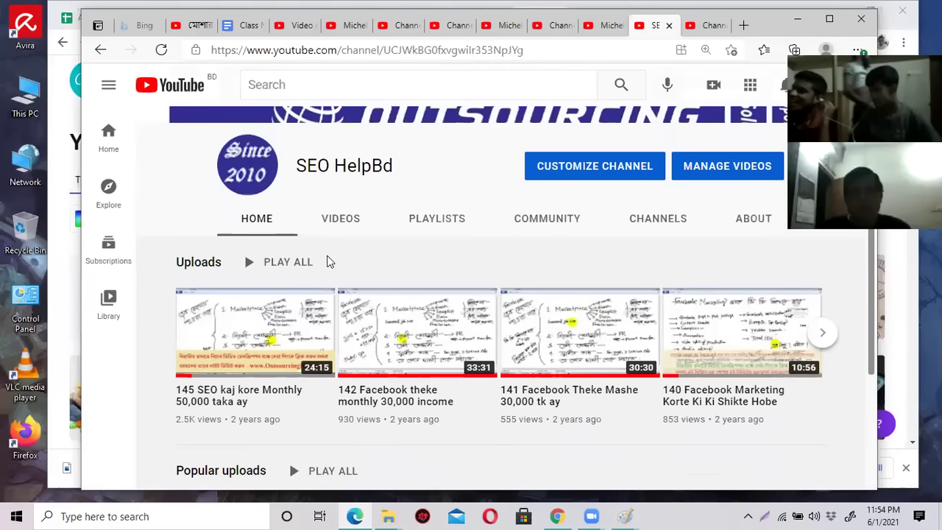
pyautogui.scroll(-2, 333, 250)
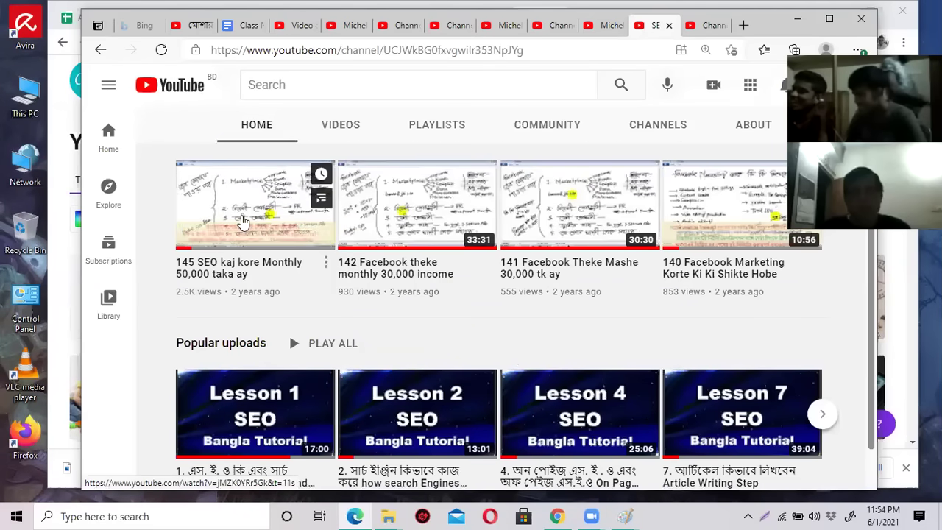
pyautogui.scroll(-1, 625, 221)
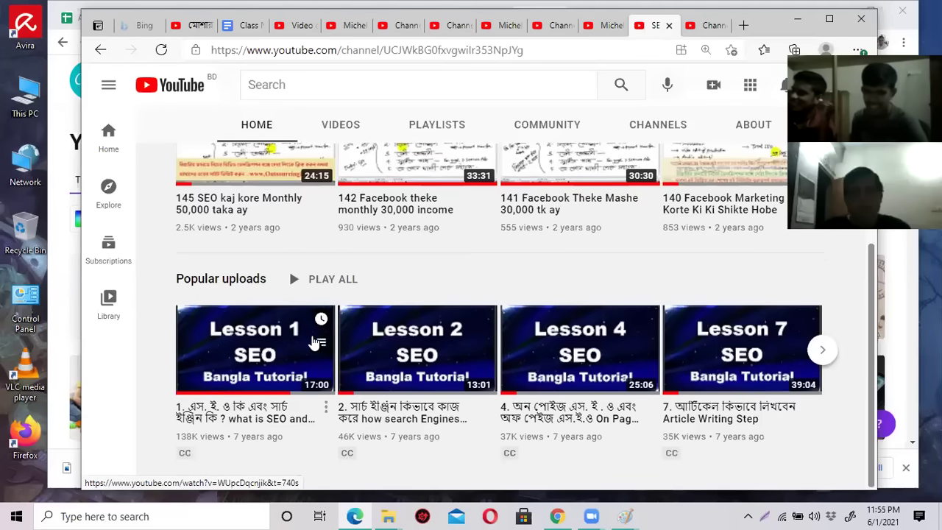
pyautogui.click(603, 25)
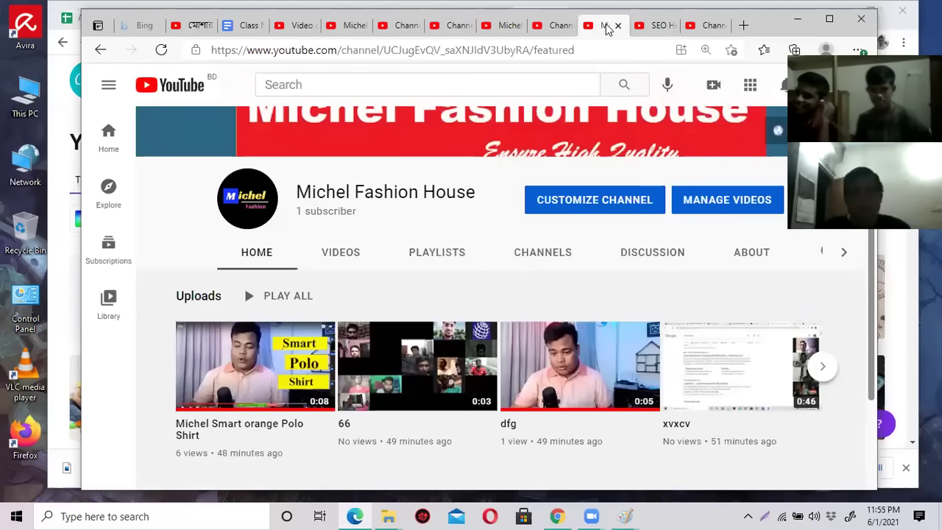
# Close the SEO HelpBd tabs, leaving its layout editor without saving.
pyautogui.click(661, 25)
pyautogui.click(670, 26)
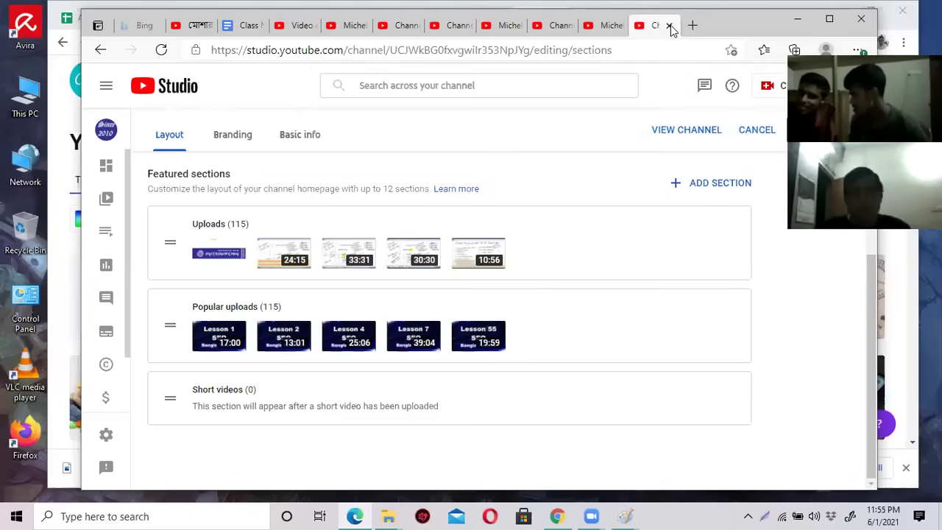
pyautogui.click(670, 25)
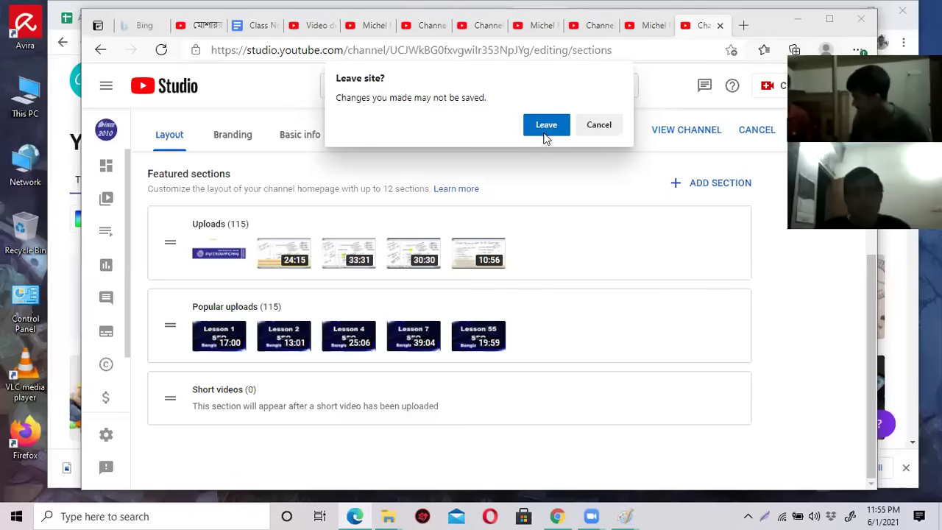
pyautogui.click(546, 130)
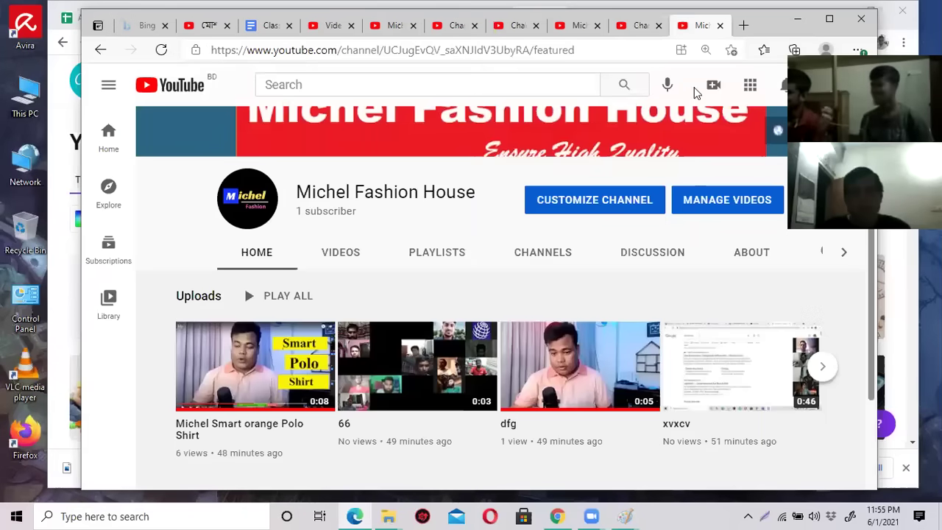
# Add a Single playlist section showing the Casual Shirt playlist to Michel Fashion House's layout.
pyautogui.click(628, 28)
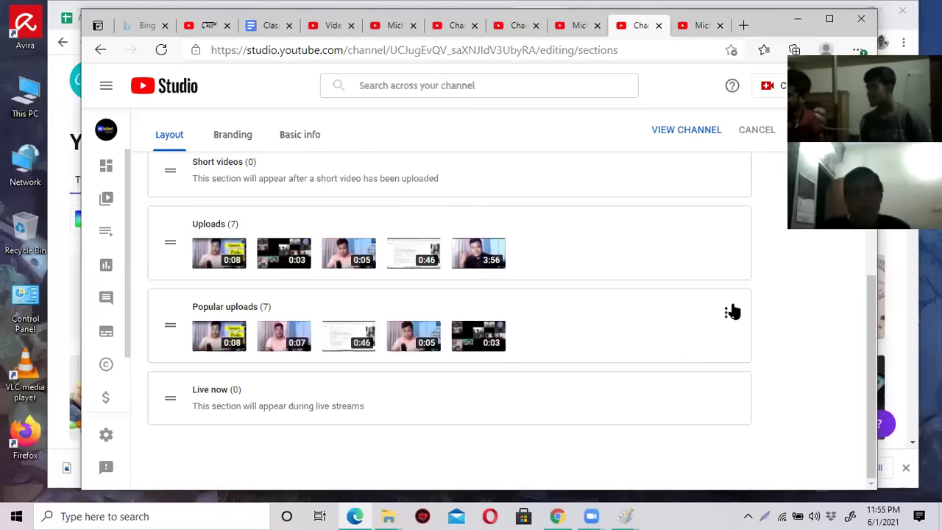
pyautogui.scroll(2, 746, 208)
pyautogui.click(727, 236)
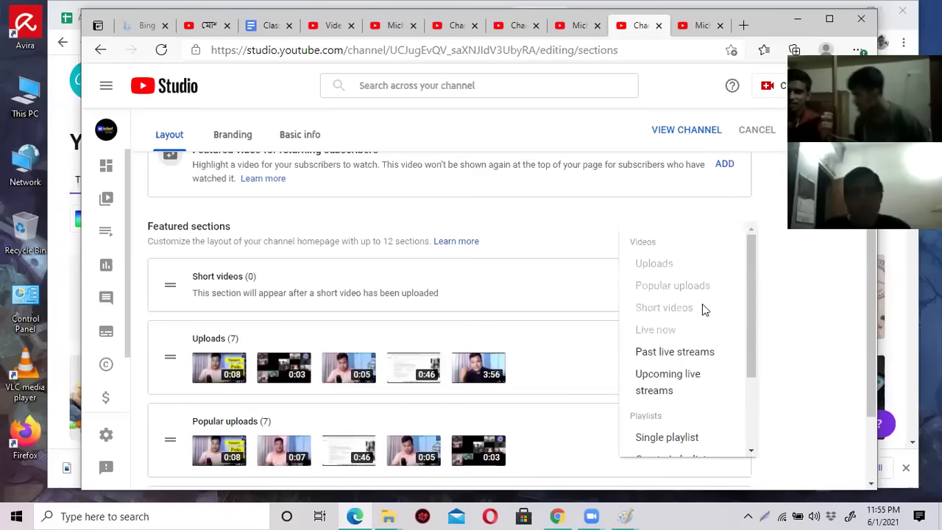
pyautogui.scroll(-1, 682, 368)
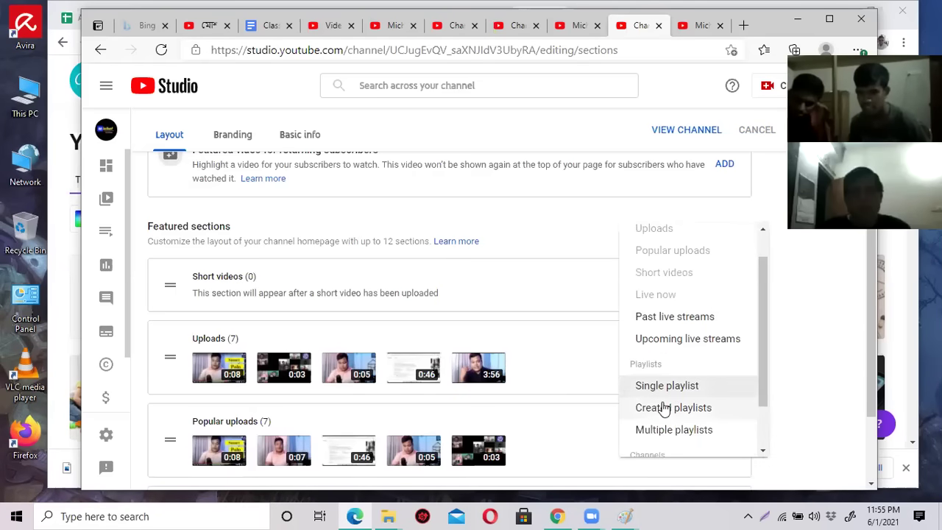
pyautogui.click(665, 387)
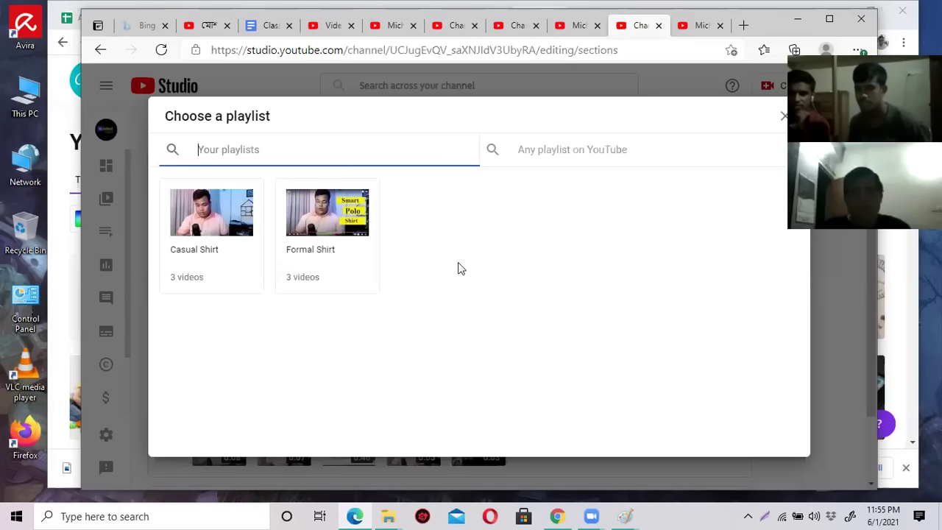
pyautogui.click(214, 224)
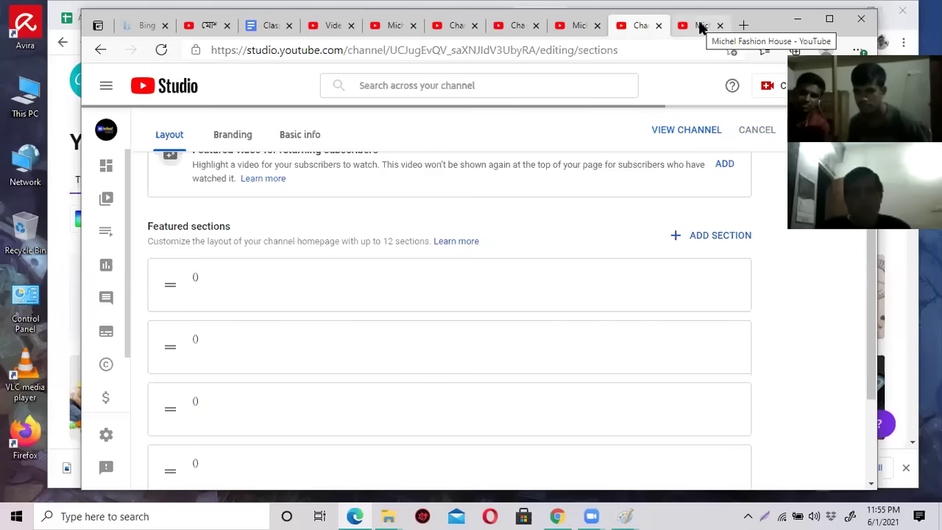
# Reload the Michel Fashion House channel page to check its home layout.
pyautogui.click(698, 25)
pyautogui.click(162, 50)
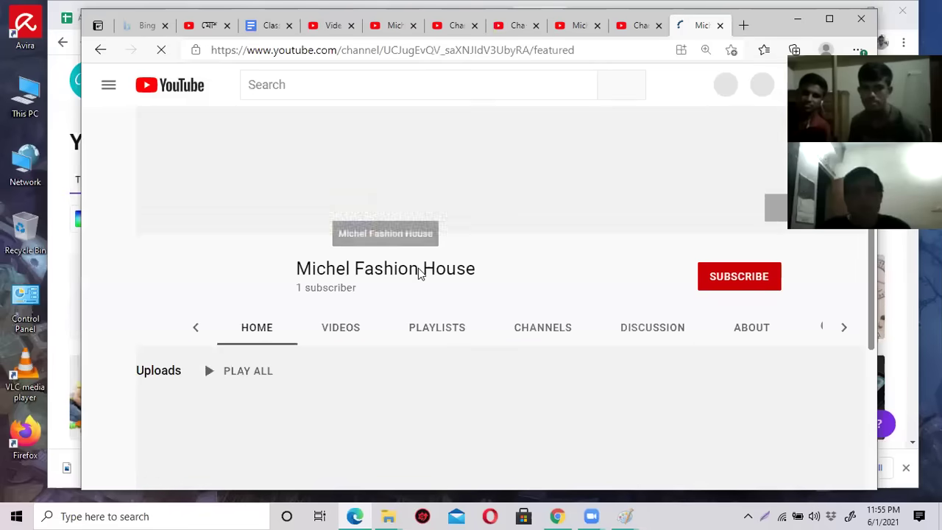
pyautogui.scroll(-3, 419, 276)
# Reload the Michel Fashion House channel home, page through its uploads, then return to Studio's Layout page.
pyautogui.scroll(3, 417, 273)
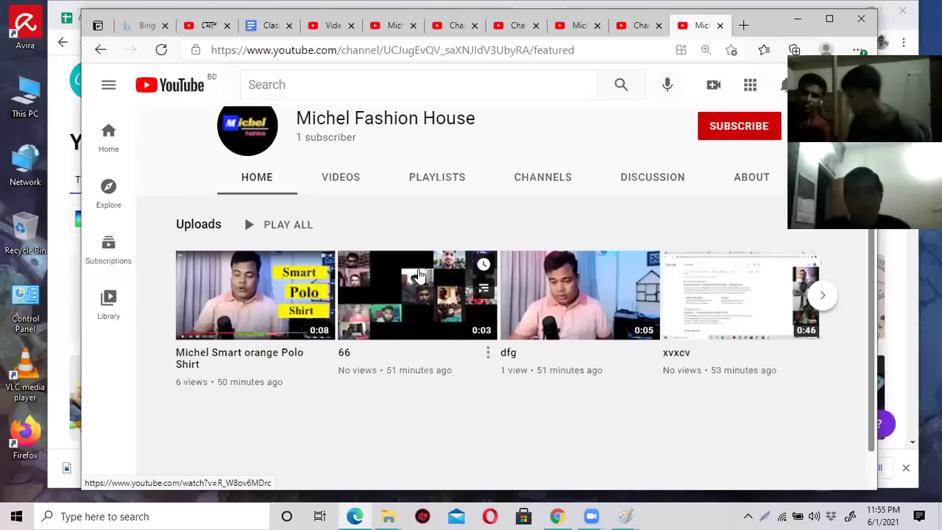
pyautogui.click(162, 52)
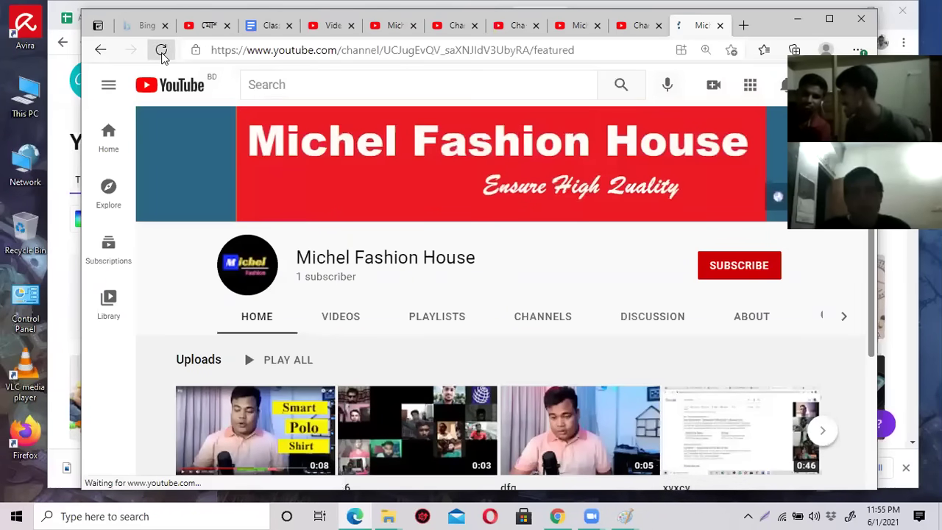
pyautogui.scroll(-3, 473, 302)
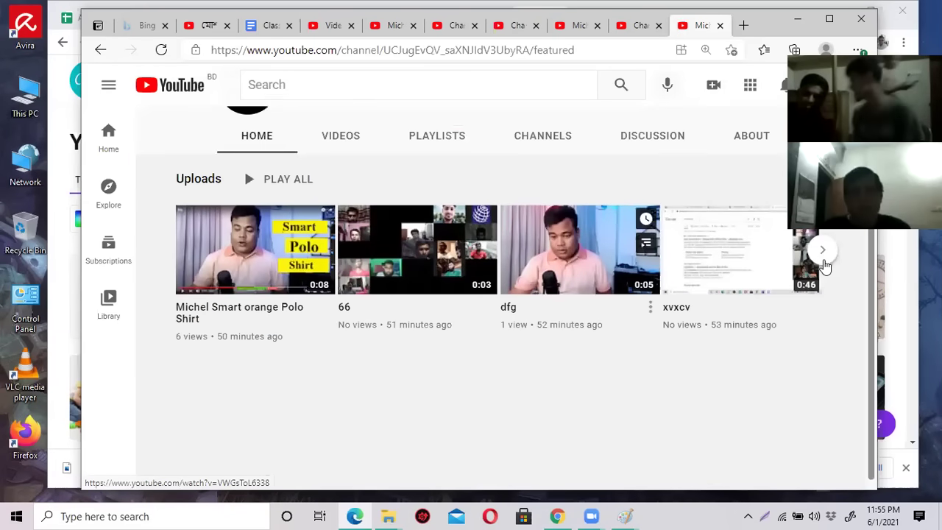
pyautogui.click(823, 259)
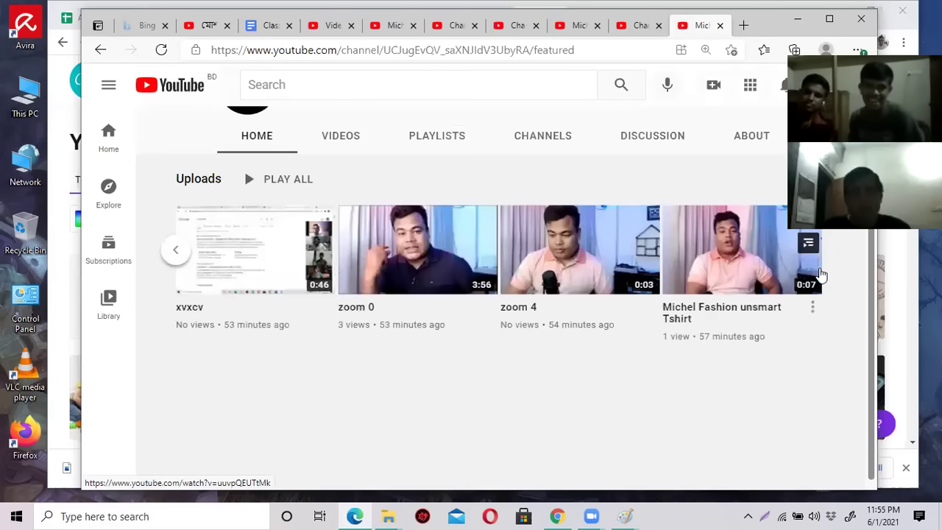
pyautogui.click(629, 25)
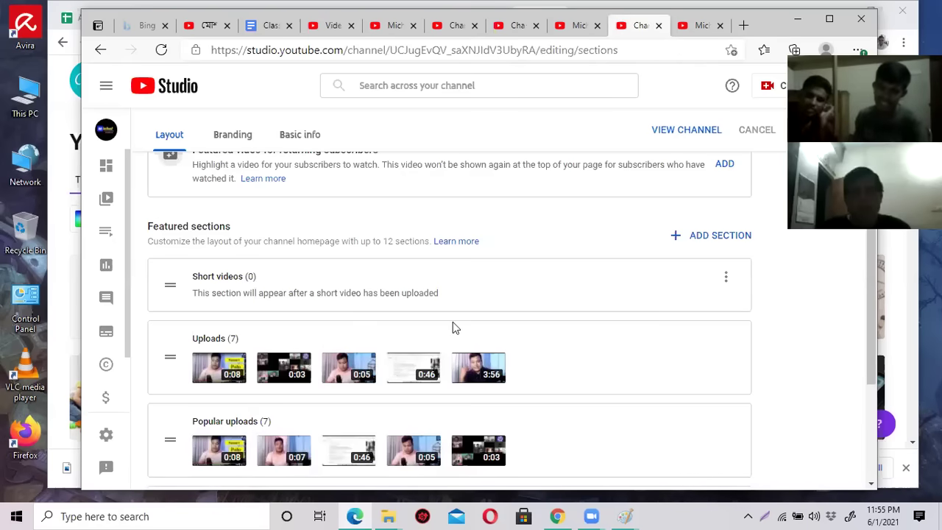
# Remove the empty Short videos and Live now sections from the featured sections.
pyautogui.scroll(-1, 527, 332)
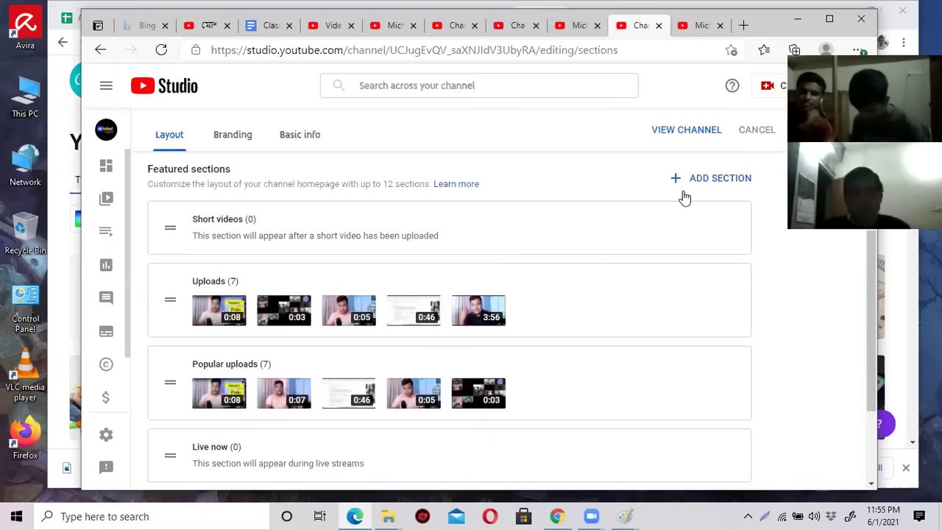
pyautogui.click(726, 222)
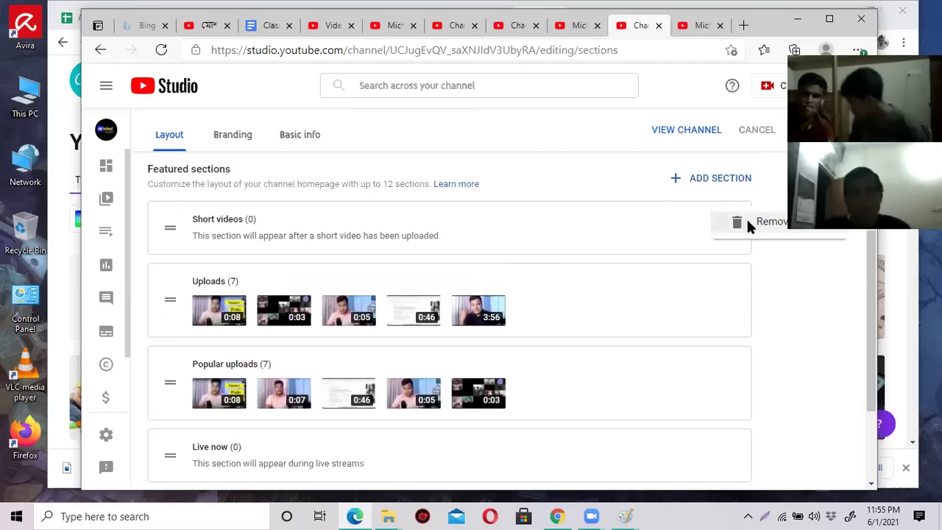
pyautogui.click(748, 222)
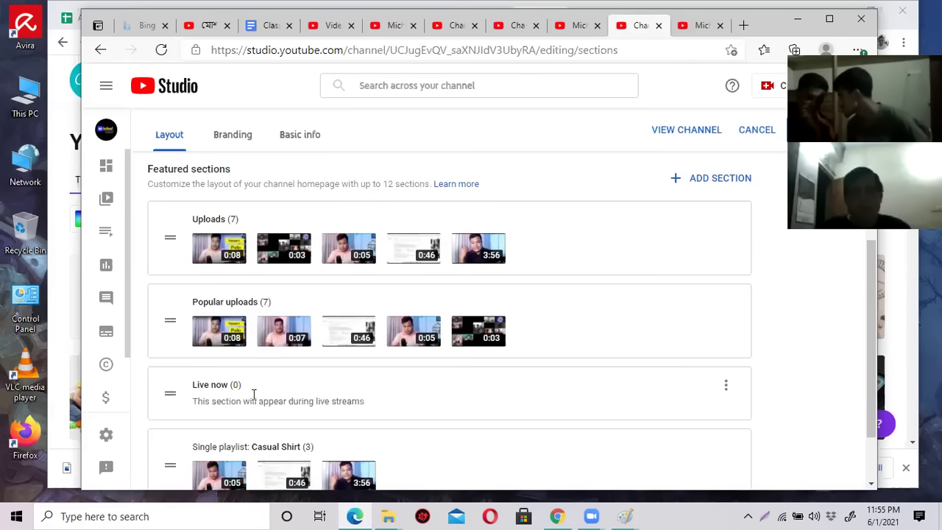
pyautogui.click(724, 388)
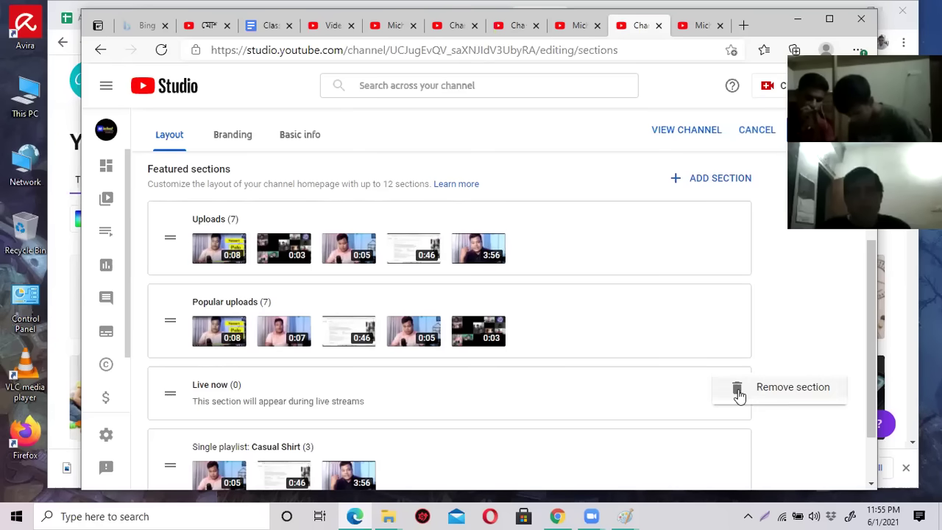
pyautogui.click(740, 394)
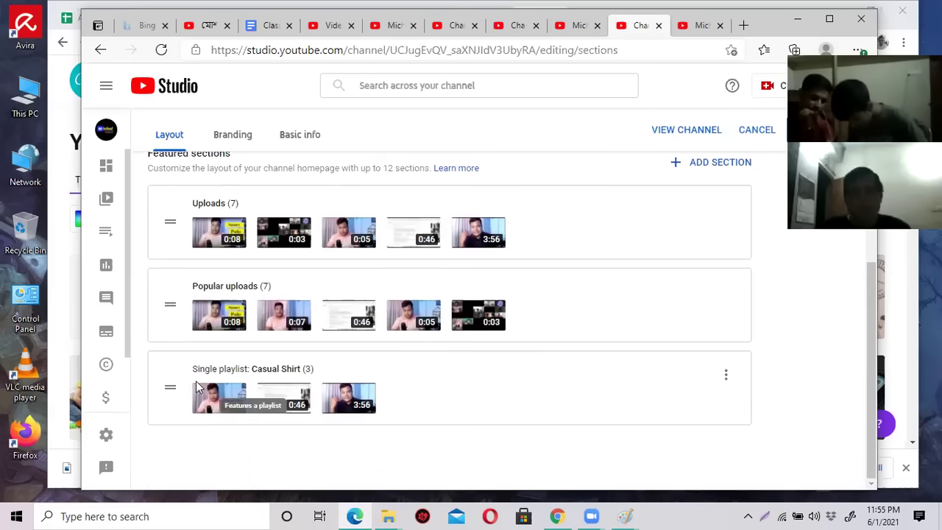
# Review the Casual Shirt playlist section's options, then publish the updated channel layout.
pyautogui.click(726, 378)
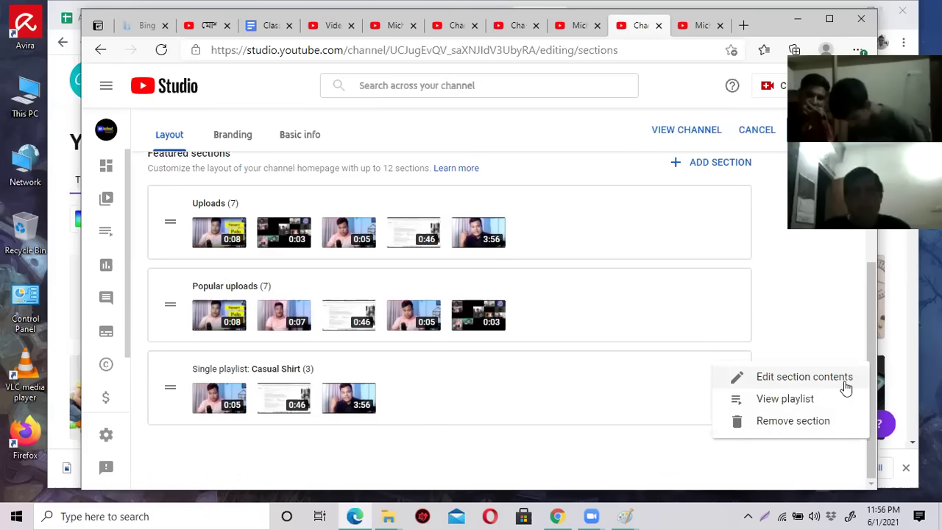
pyautogui.click(524, 374)
pyautogui.scroll(2, 526, 372)
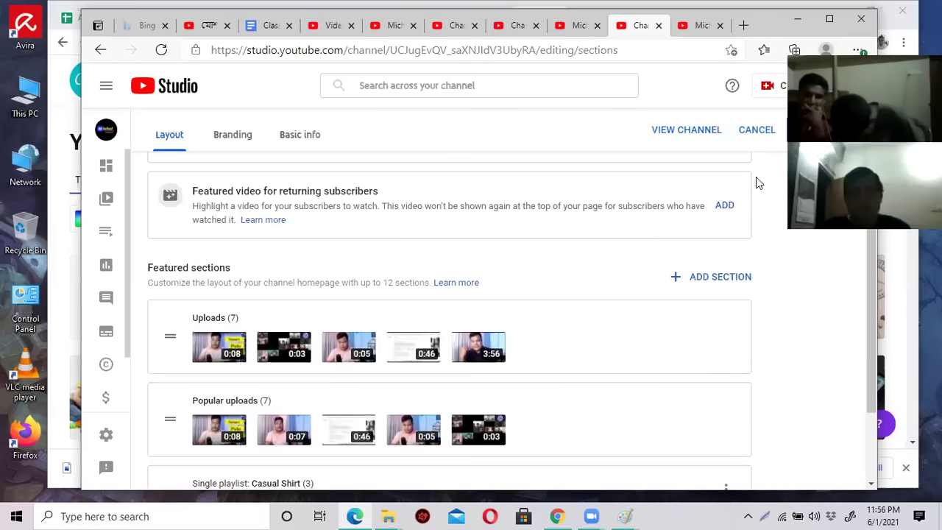
pyautogui.scroll(-2, 505, 309)
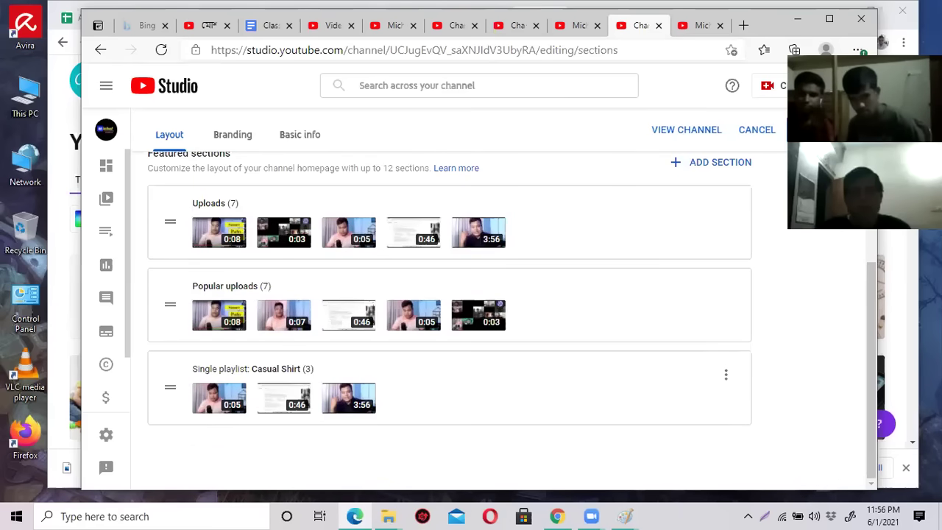
pyautogui.click(813, 130)
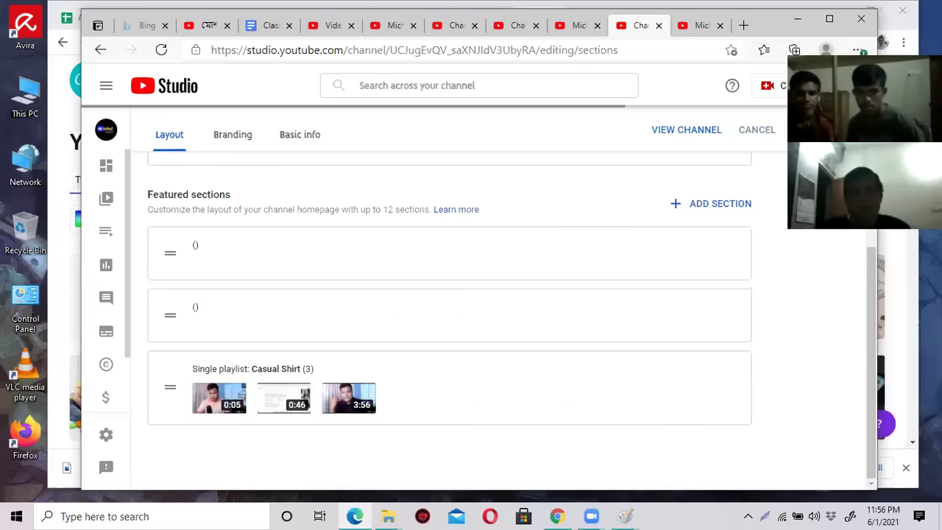
# Reload the Michel Fashion House channel home and scroll through the published section changes.
pyautogui.click(700, 25)
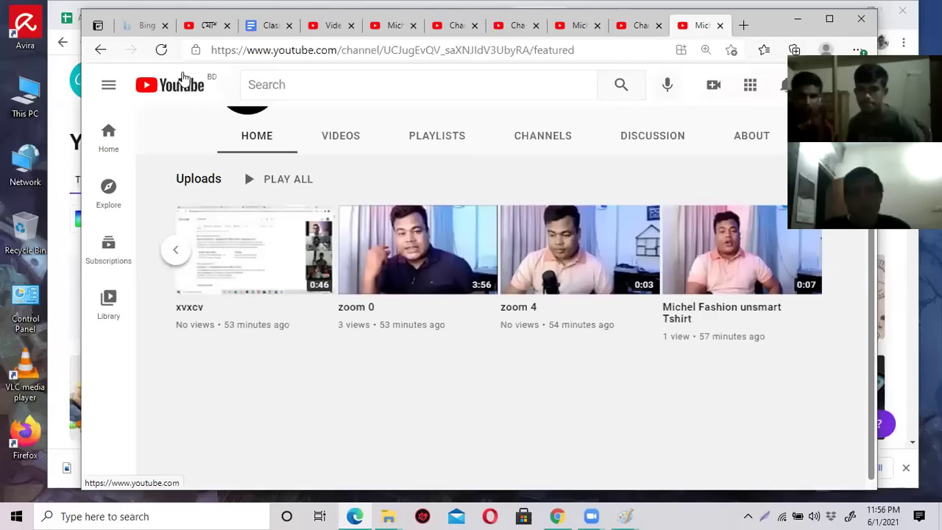
pyautogui.click(162, 50)
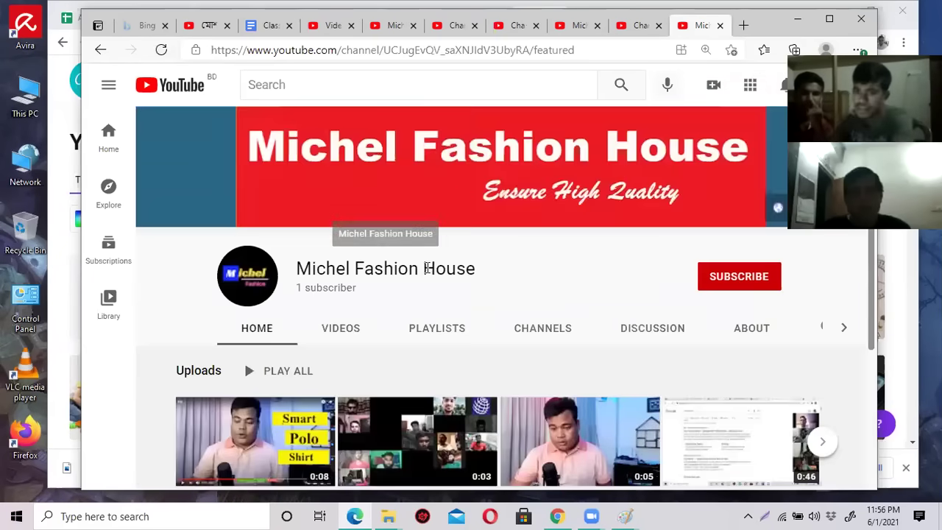
pyautogui.scroll(-3, 432, 278)
pyautogui.scroll(3, 433, 272)
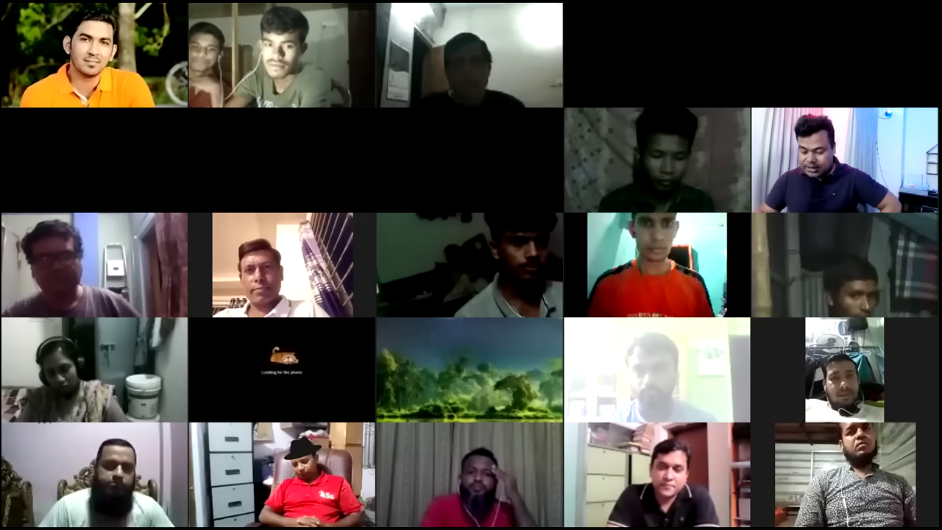
# Highlight the Trailer topic in the Class Notes document, then return to the Michel Fashion House channel.
pyautogui.scroll(3, 490, 297)
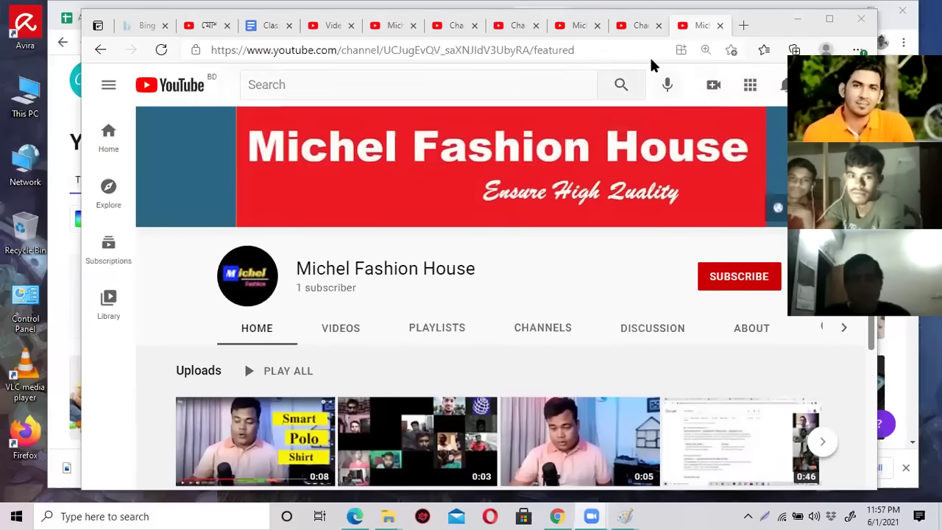
pyautogui.click(269, 25)
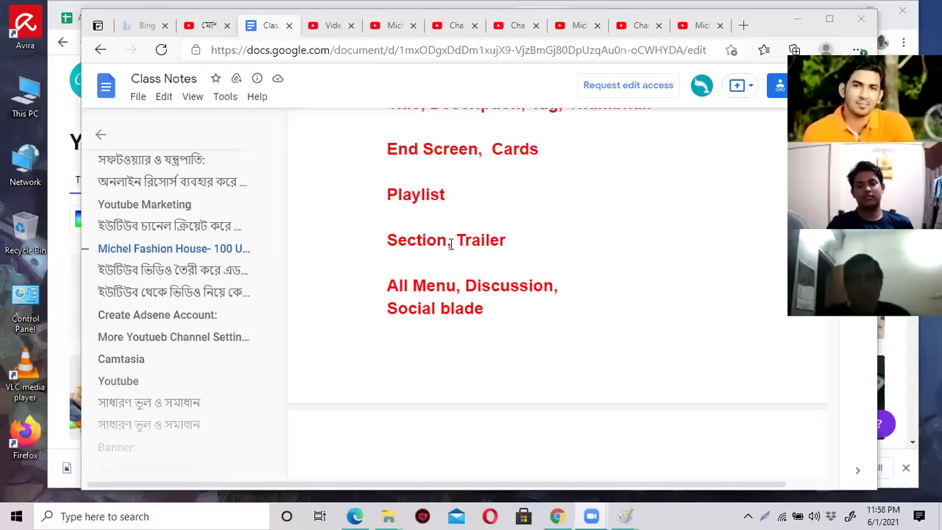
pyautogui.moveTo(458, 240); pyautogui.dragTo(527, 240)
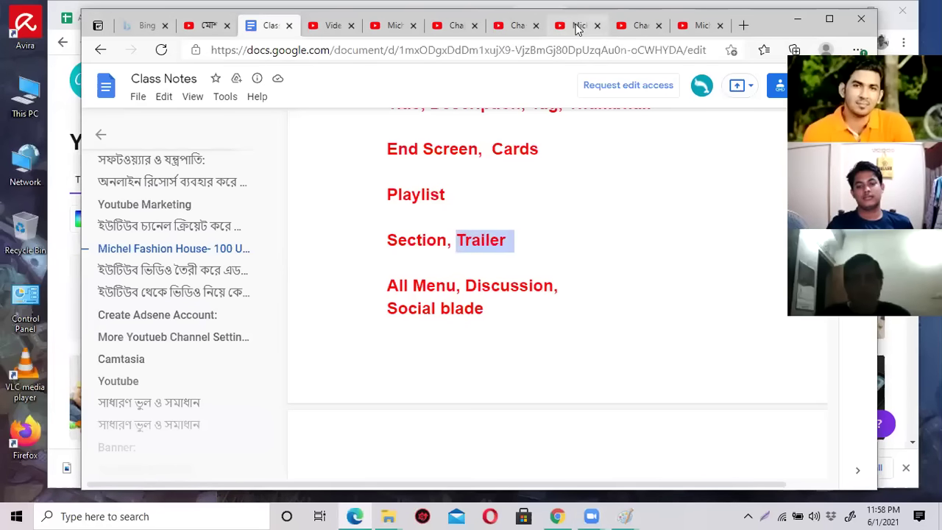
pyautogui.click(578, 28)
pyautogui.click(435, 84)
# Search YouTube for 'somoy tv' and browse the SOMOY TV channel page.
pyautogui.write('somoy tv')
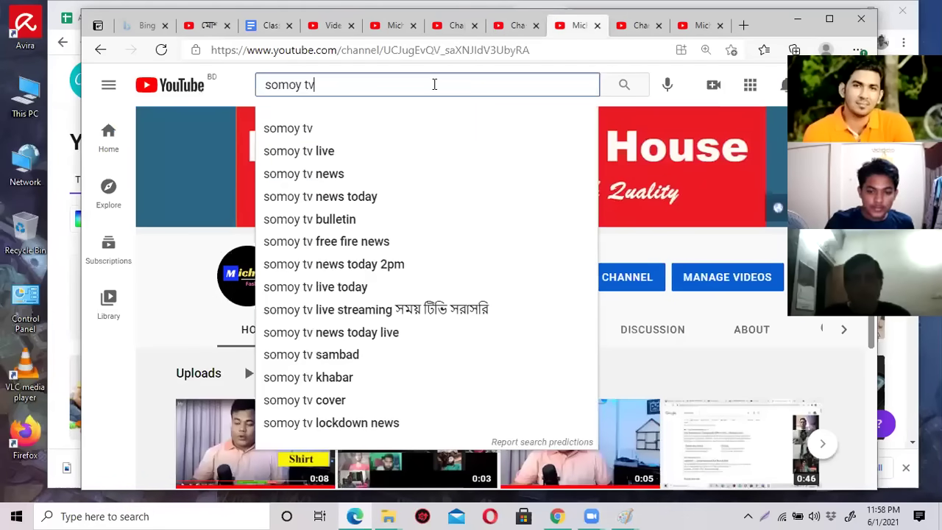
pyautogui.press('Return')
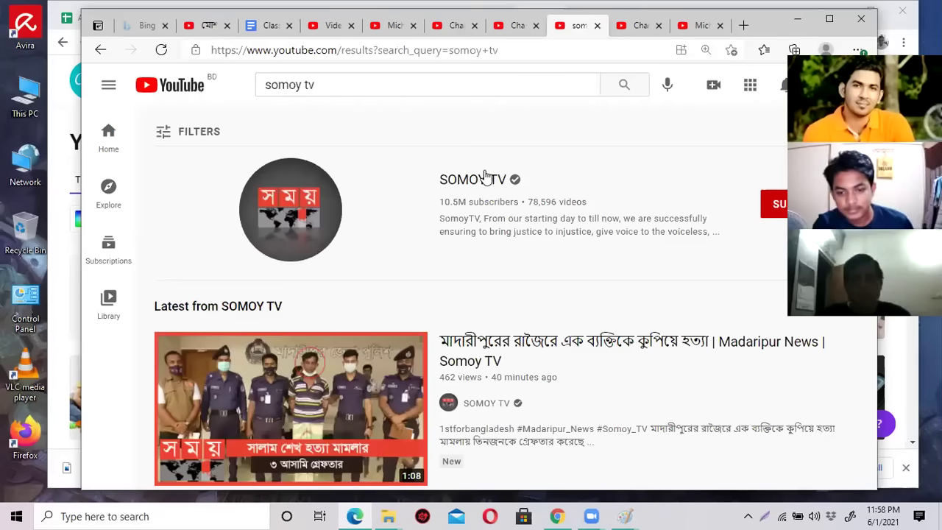
pyautogui.click(486, 176)
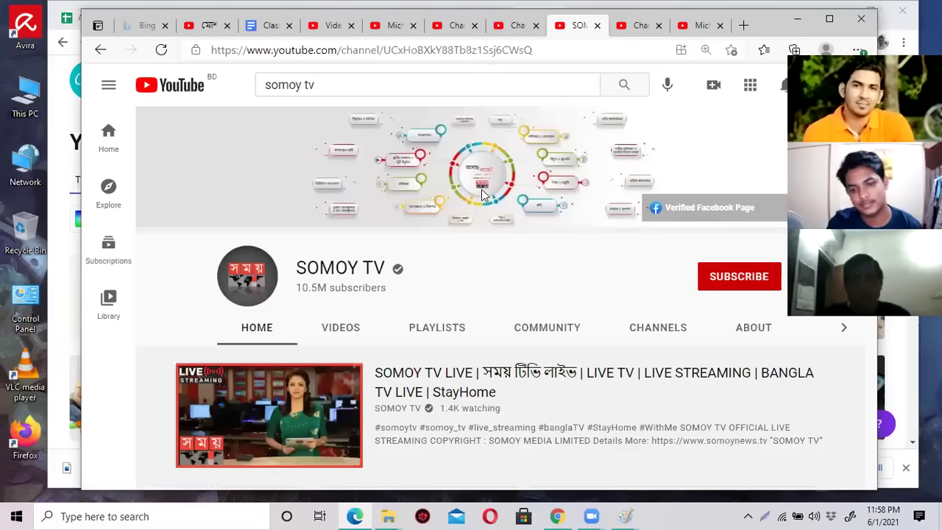
pyautogui.scroll(-2, 476, 214)
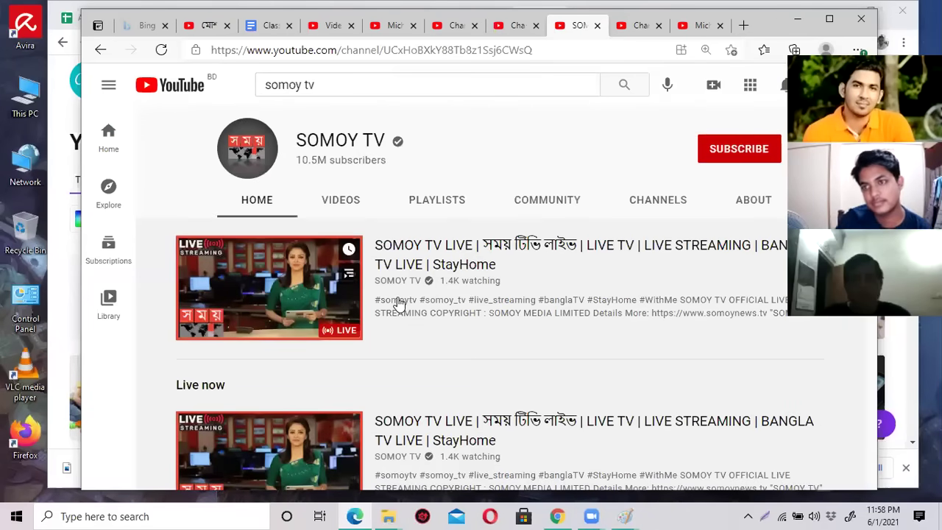
pyautogui.scroll(-5, 398, 302)
pyautogui.scroll(6, 397, 302)
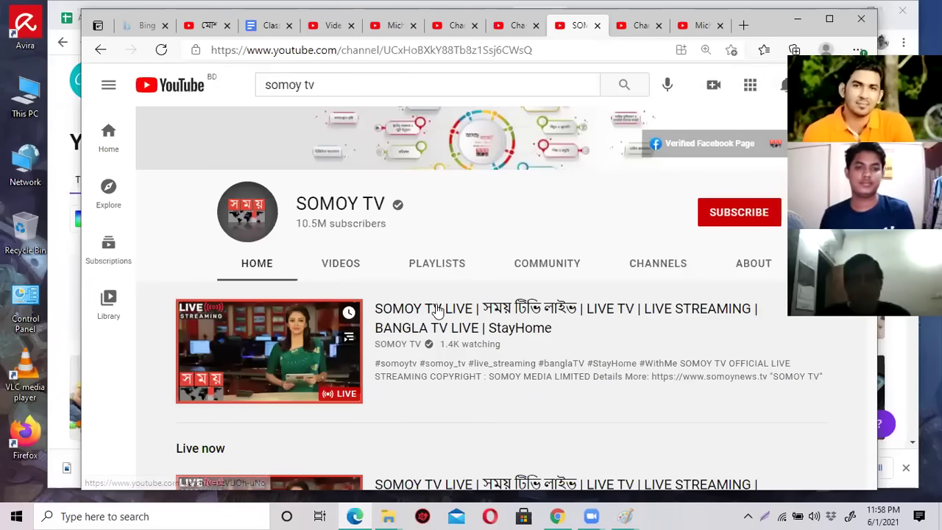
pyautogui.scroll(-2, 438, 311)
# Replace the search with 'toyota' and run it.
pyautogui.click(373, 86)
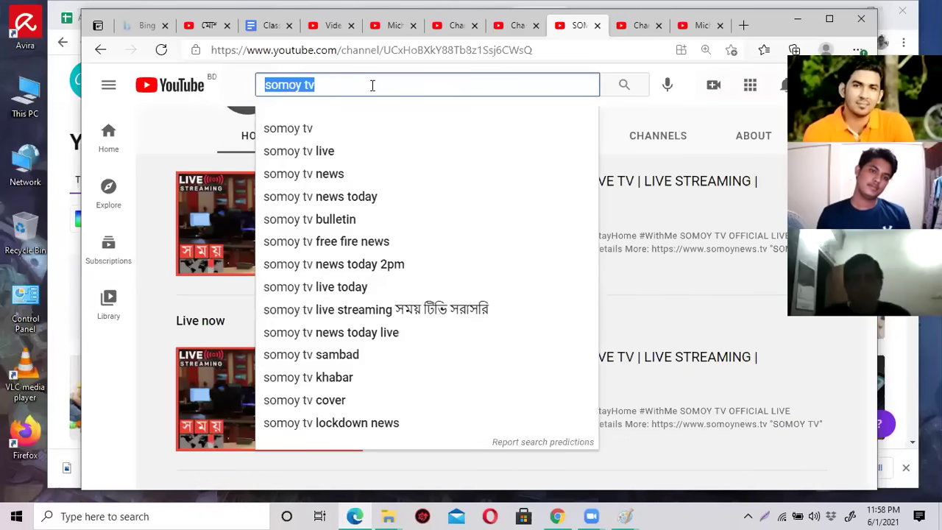
pyautogui.write('toyot')
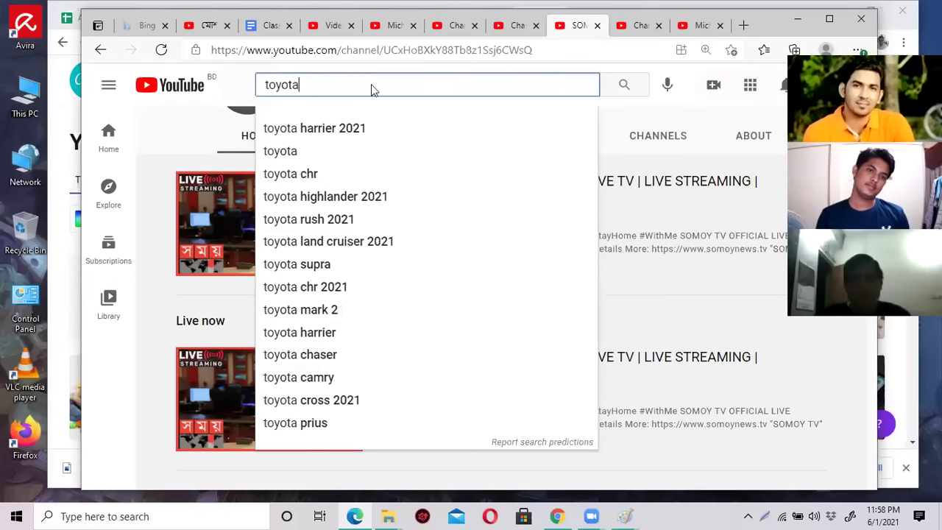
pyautogui.write('a')
pyautogui.press('Return')
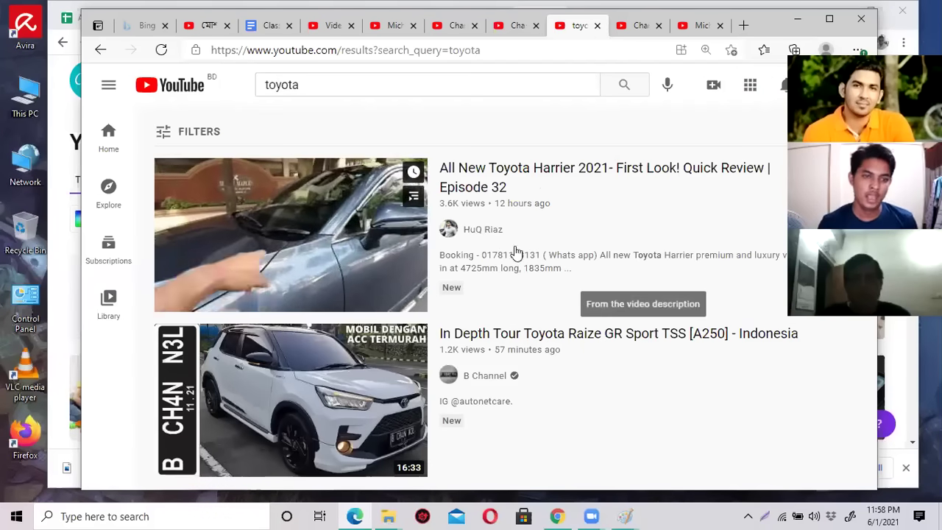
# Open the top toyota result's channel, then search YouTube for 'toyota car'.
pyautogui.click(489, 237)
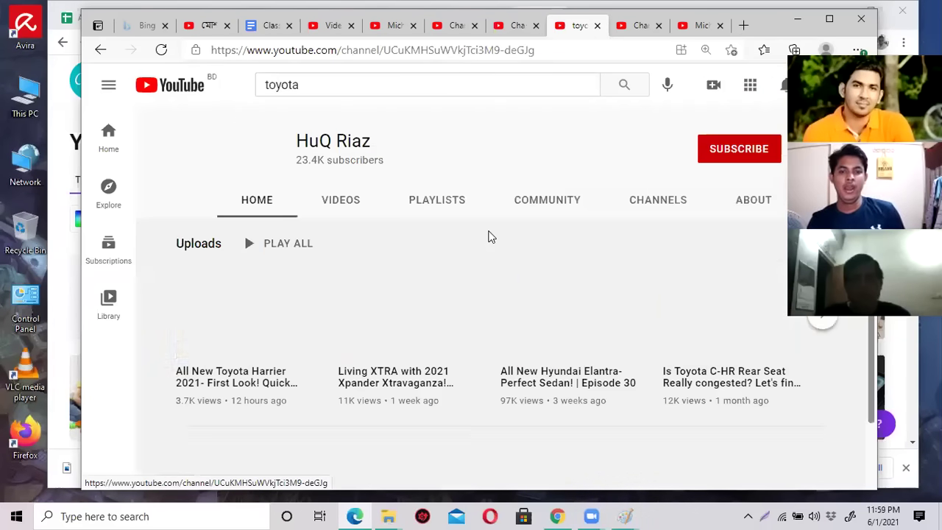
pyautogui.click(338, 84)
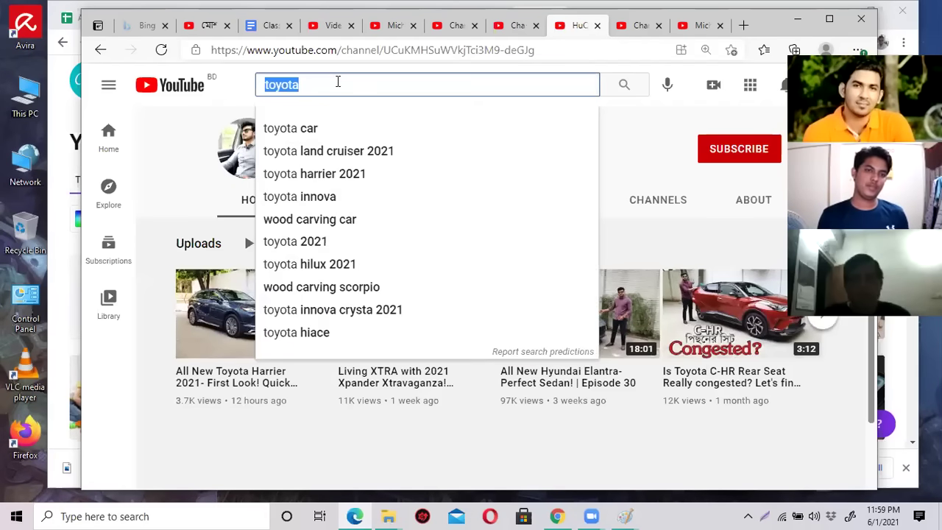
pyautogui.write('toyota c')
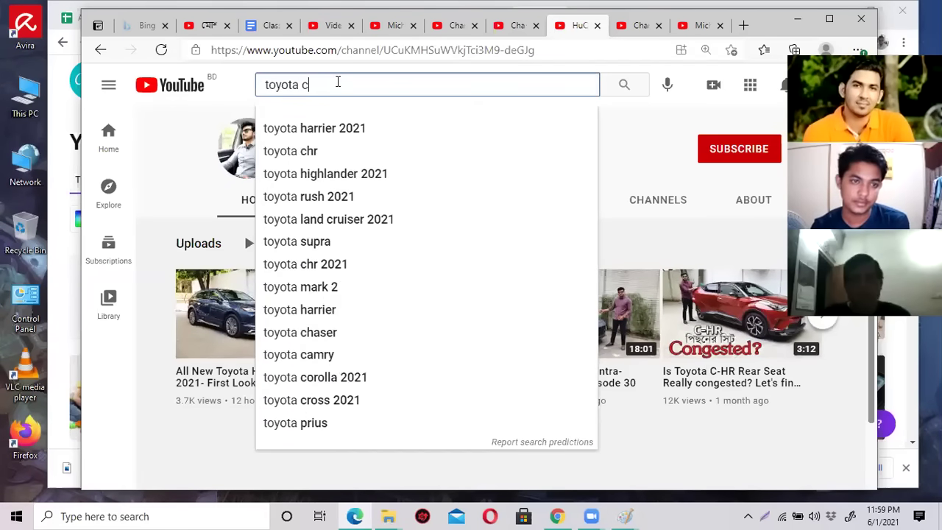
pyautogui.write('ar')
pyautogui.press('Return')
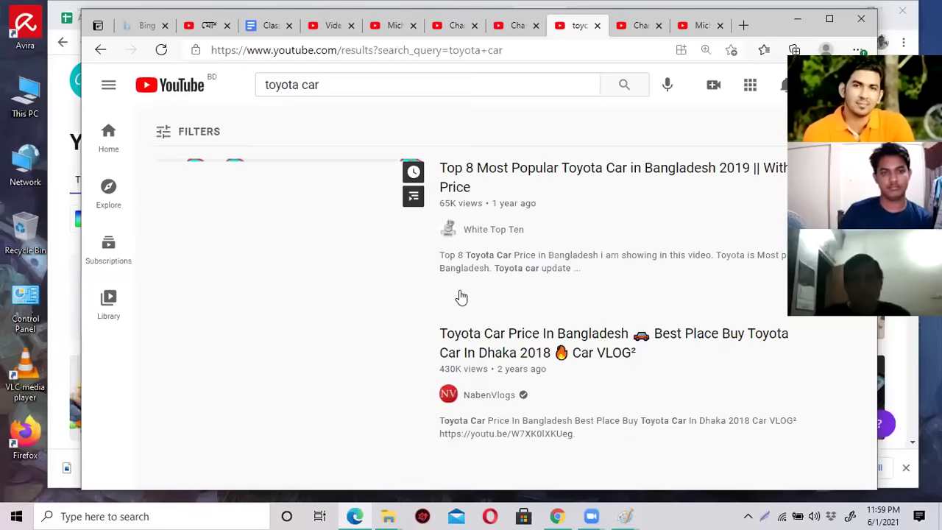
pyautogui.scroll(-5, 523, 272)
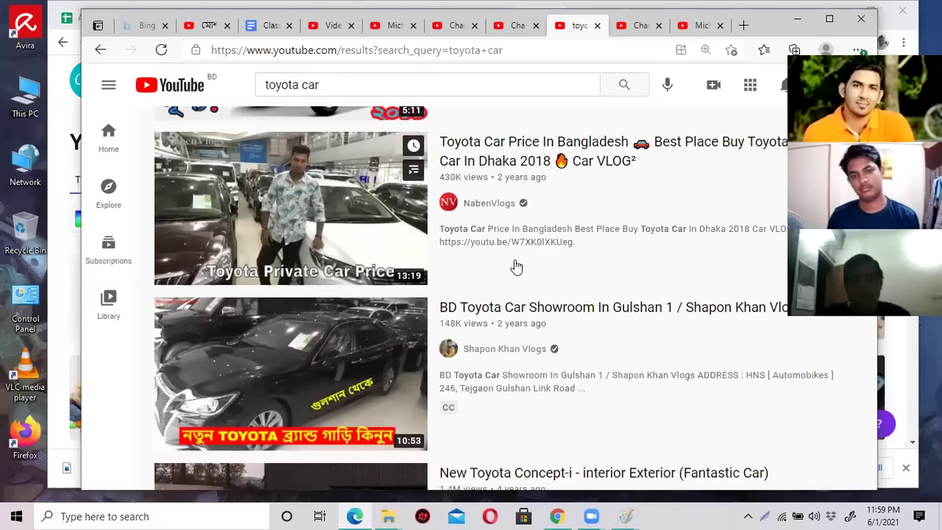
pyautogui.scroll(2, 515, 265)
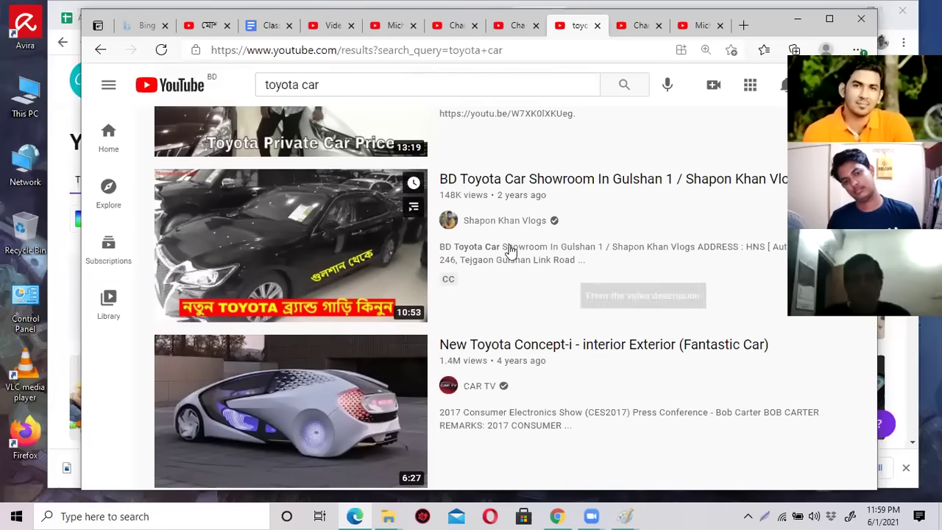
# Open the Gulshan showroom video's channel and unmute its featured video.
pyautogui.click(475, 220)
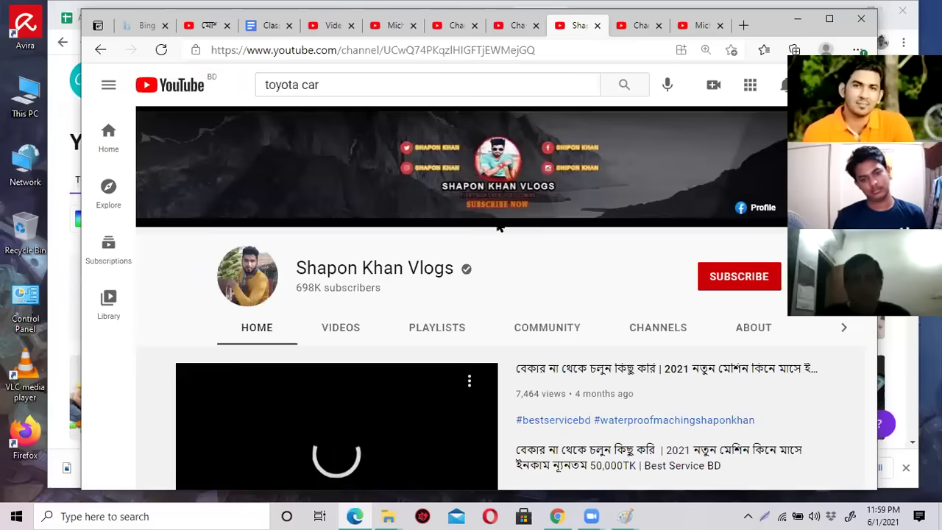
pyautogui.scroll(-2, 545, 209)
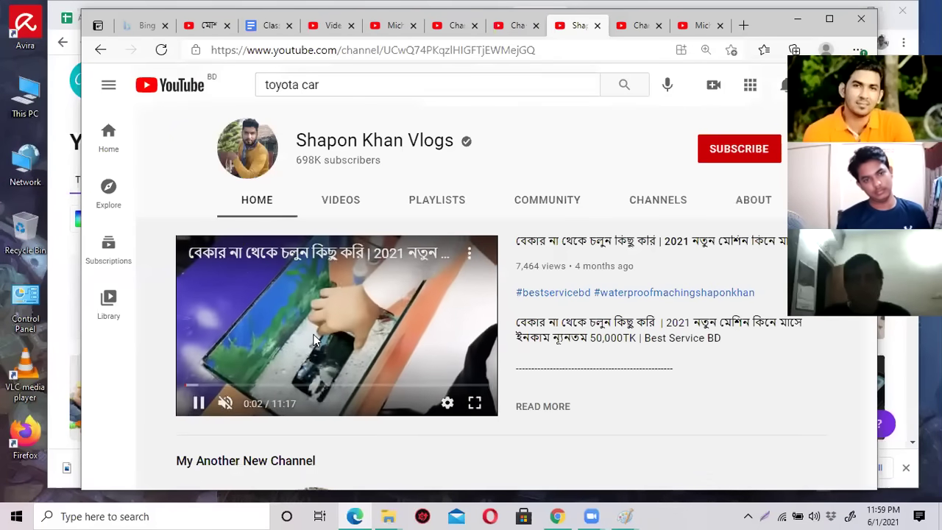
pyautogui.scroll(-3, 313, 339)
pyautogui.scroll(2, 313, 341)
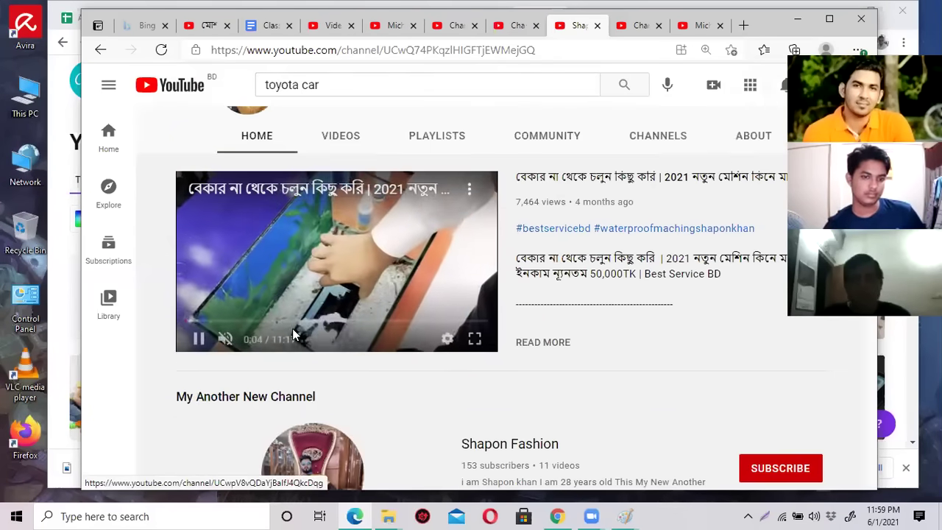
pyautogui.click(225, 340)
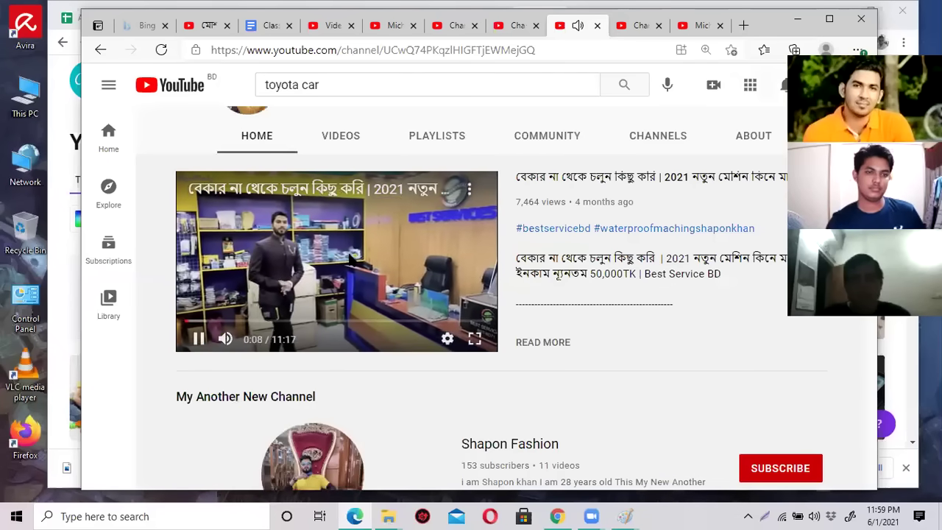
pyautogui.scroll(-3, 457, 274)
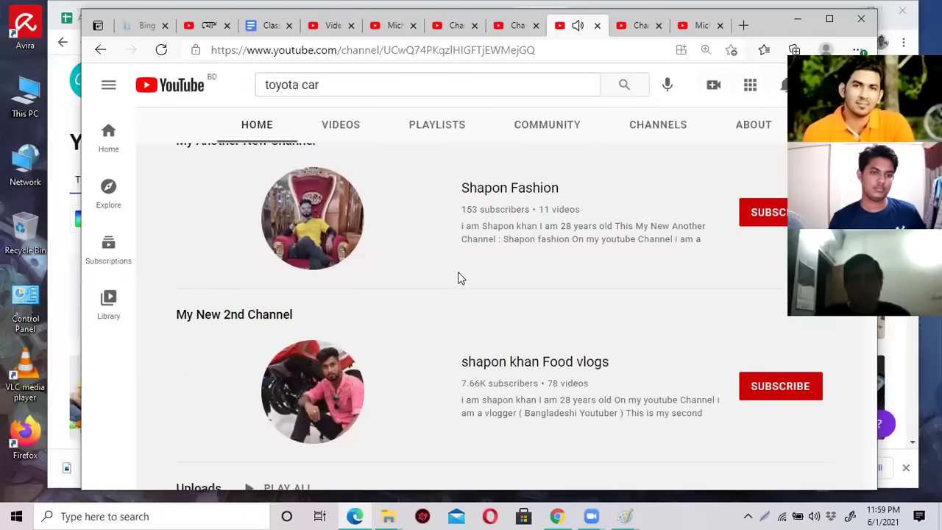
pyautogui.scroll(3, 458, 275)
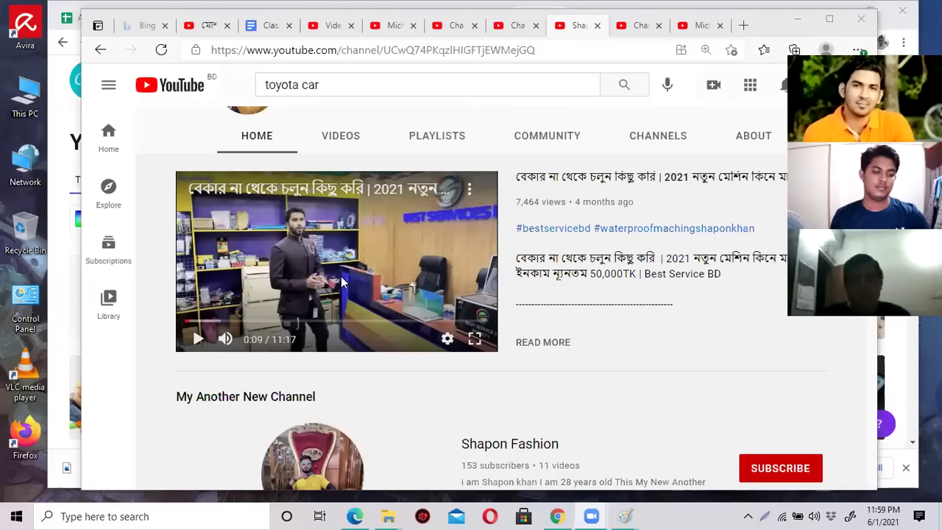
# Close the extra browser tabs, including the leftover Studio and playlists pages.
pyautogui.click(624, 27)
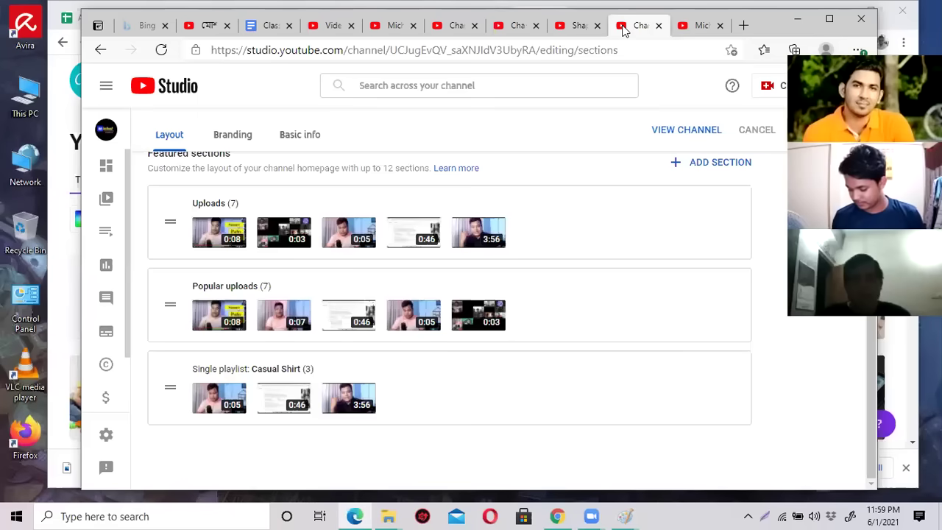
pyautogui.scroll(4, 284, 206)
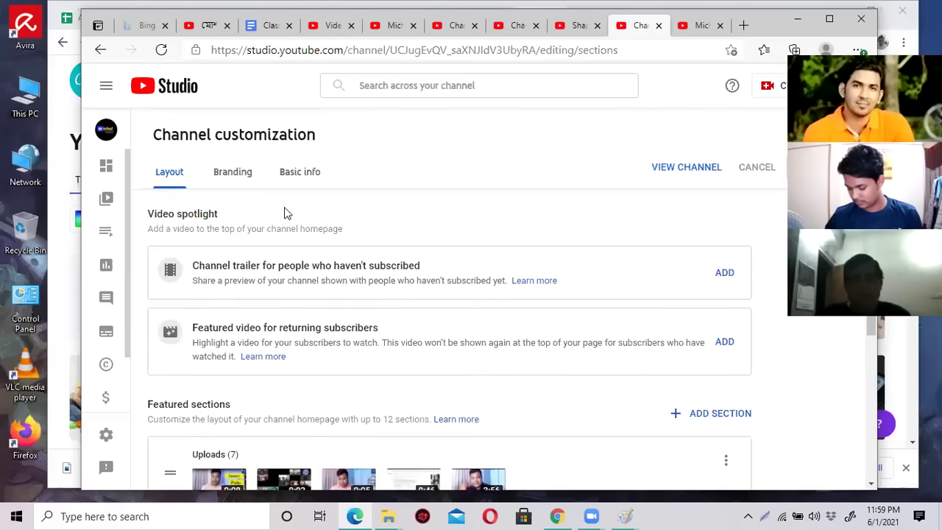
pyautogui.click(507, 27)
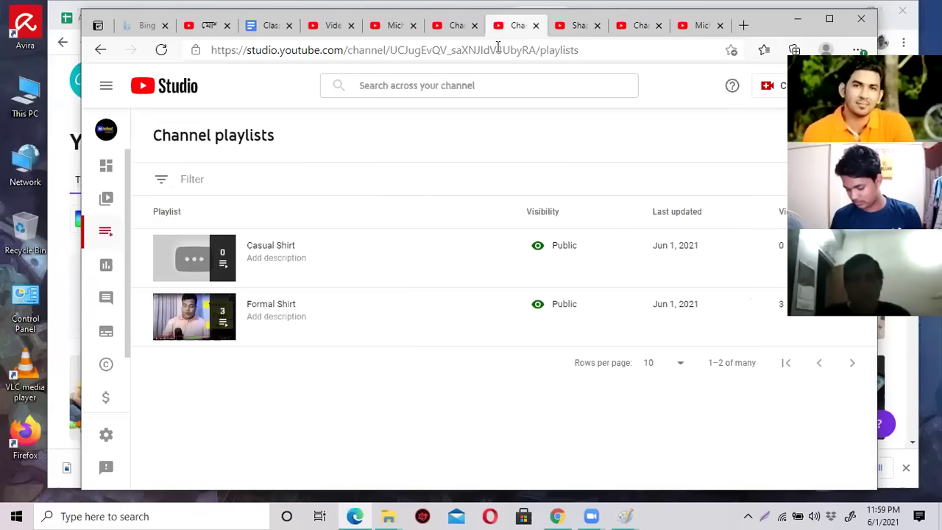
pyautogui.click(508, 52)
pyautogui.click(535, 26)
pyautogui.click(535, 26)
pyautogui.click(536, 25)
pyautogui.click(535, 26)
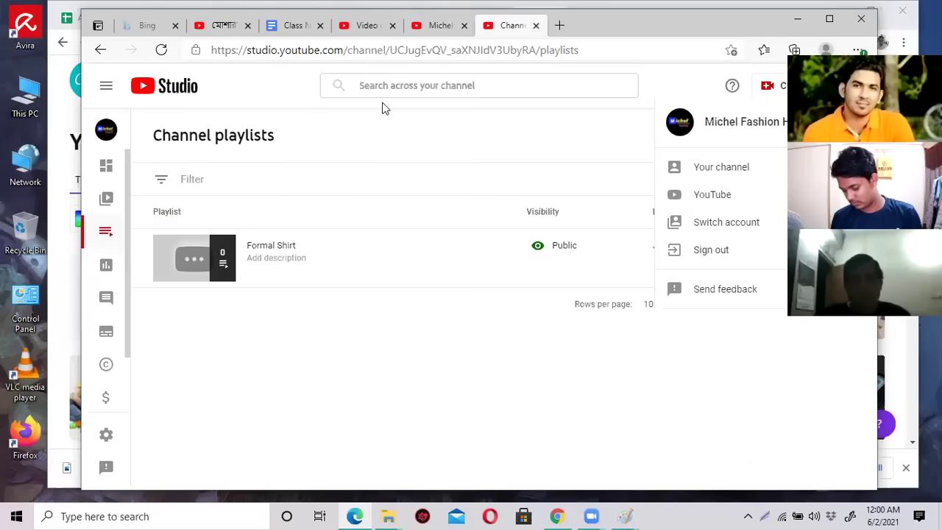
pyautogui.click(535, 26)
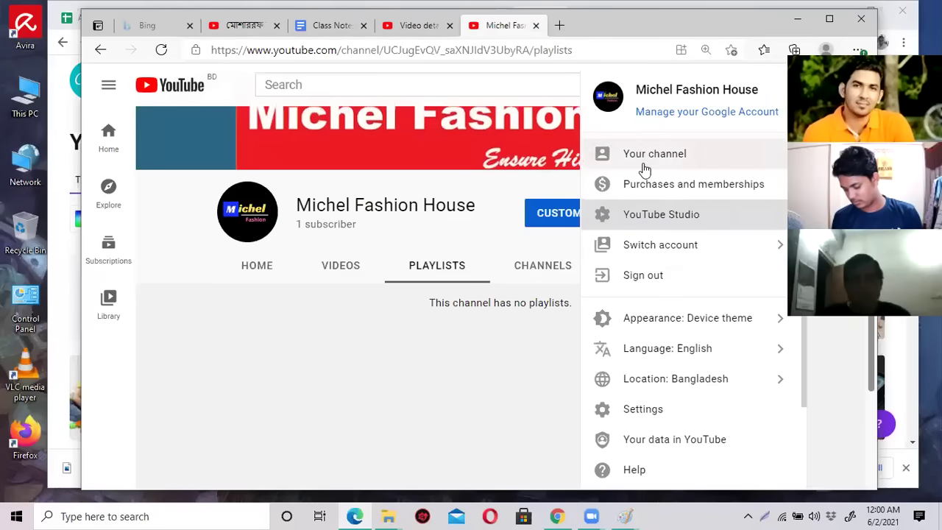
# Open YouTube Studio and switch the account from SEO HelpBd to Michel Fashion House.
pyautogui.click(661, 217)
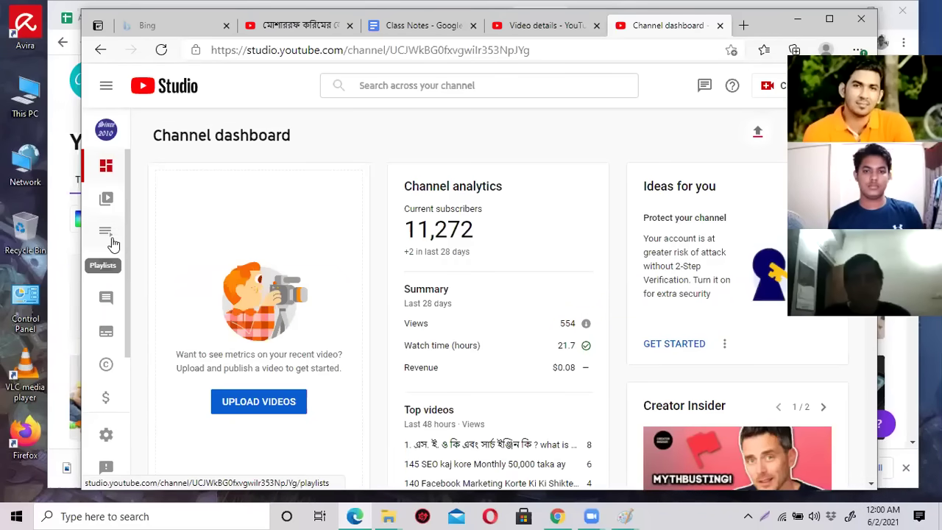
pyautogui.click(108, 202)
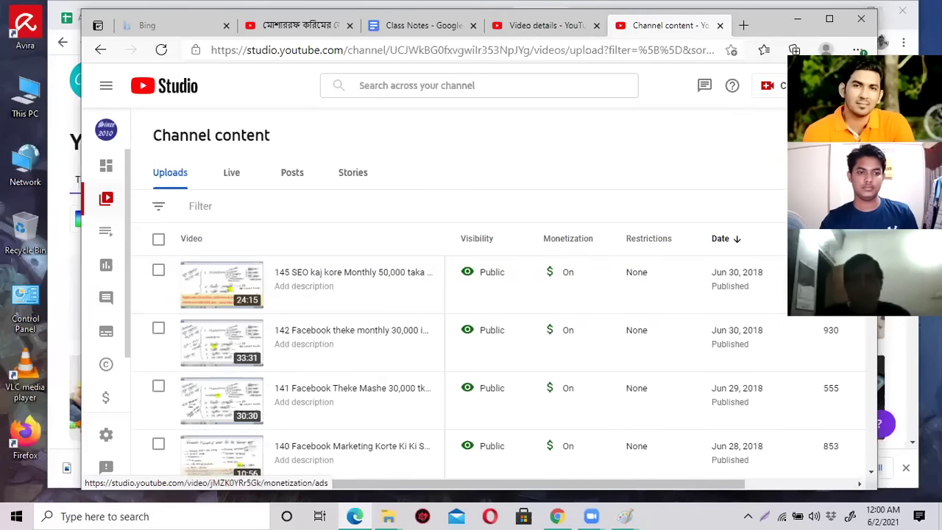
pyautogui.click(850, 86)
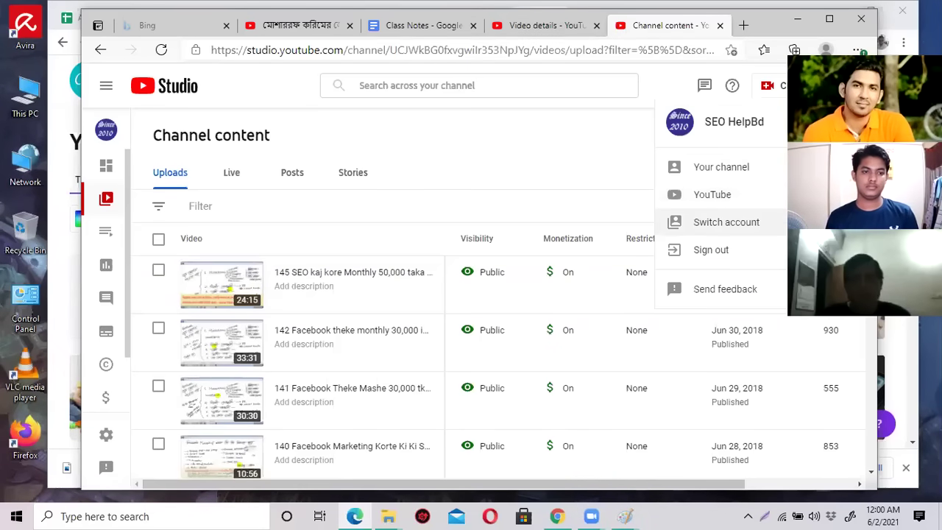
pyautogui.click(782, 228)
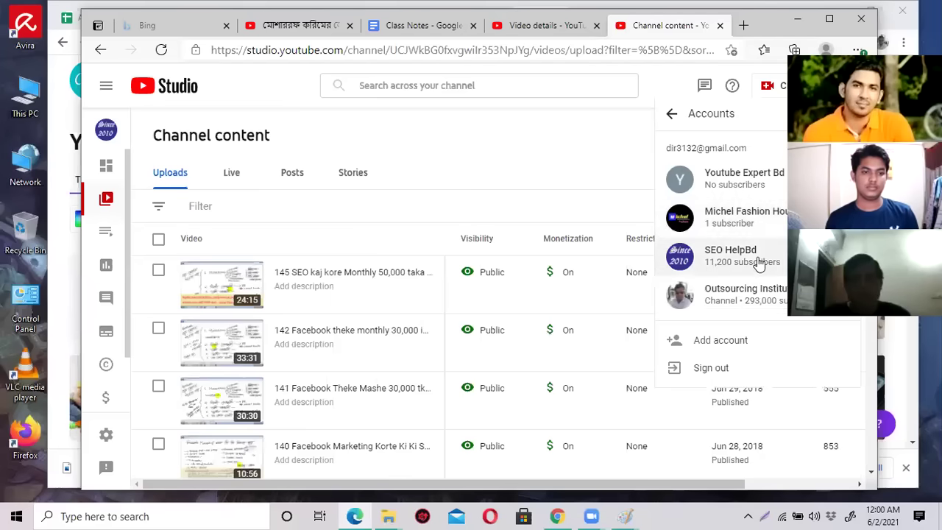
pyautogui.click(762, 225)
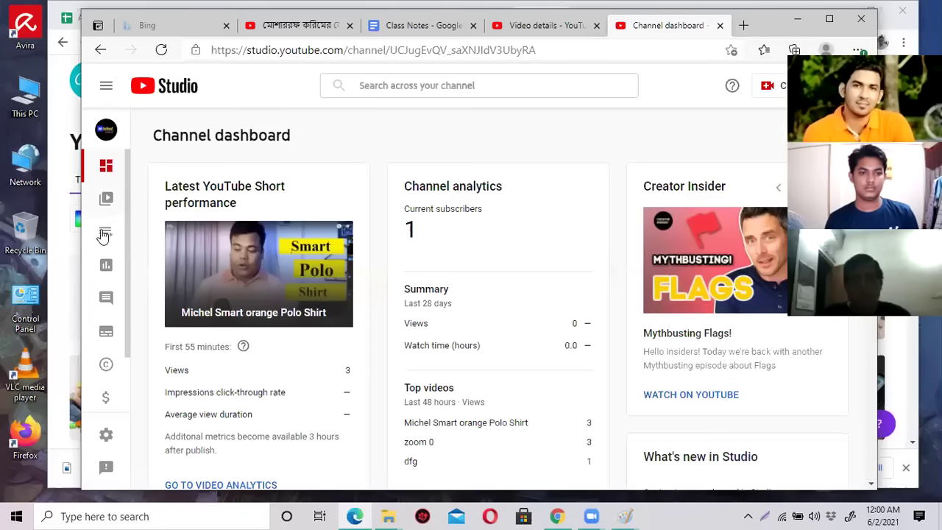
# Open Content and scroll through Michel Fashion House's uploads, led by Michel Smart orange Polo Shirt.
pyautogui.click(107, 203)
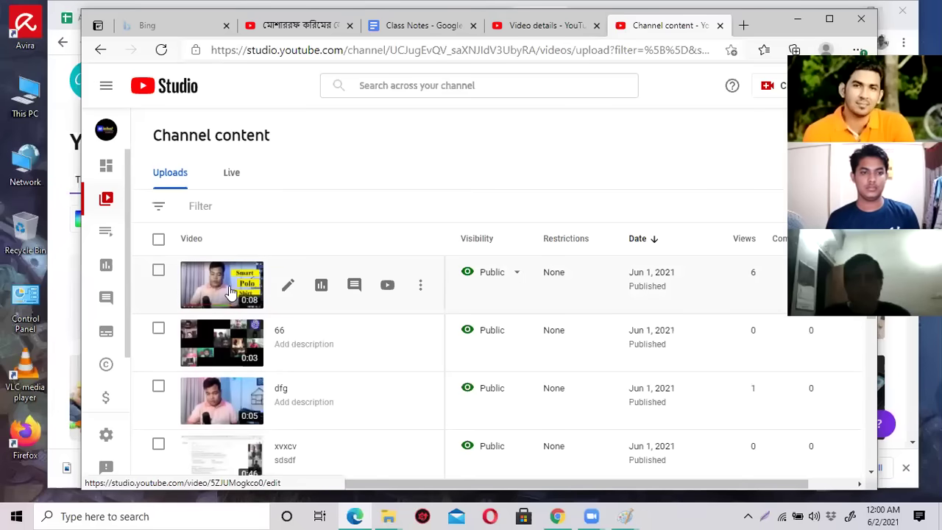
pyautogui.scroll(-2, 230, 292)
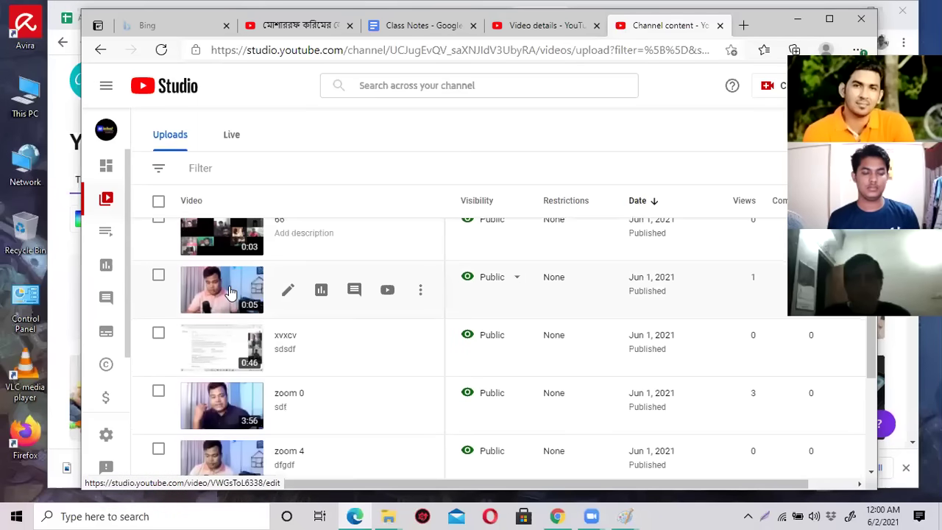
pyautogui.scroll(1, 231, 294)
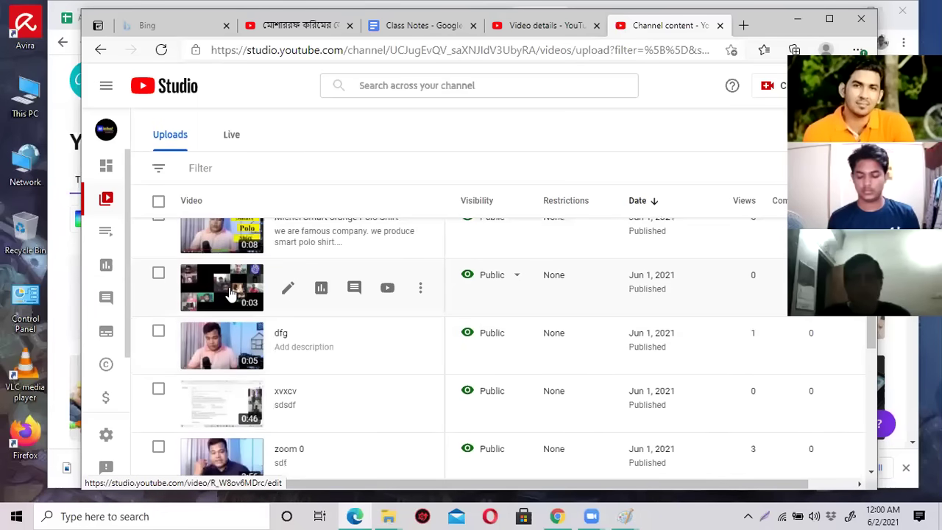
pyautogui.scroll(1, 233, 302)
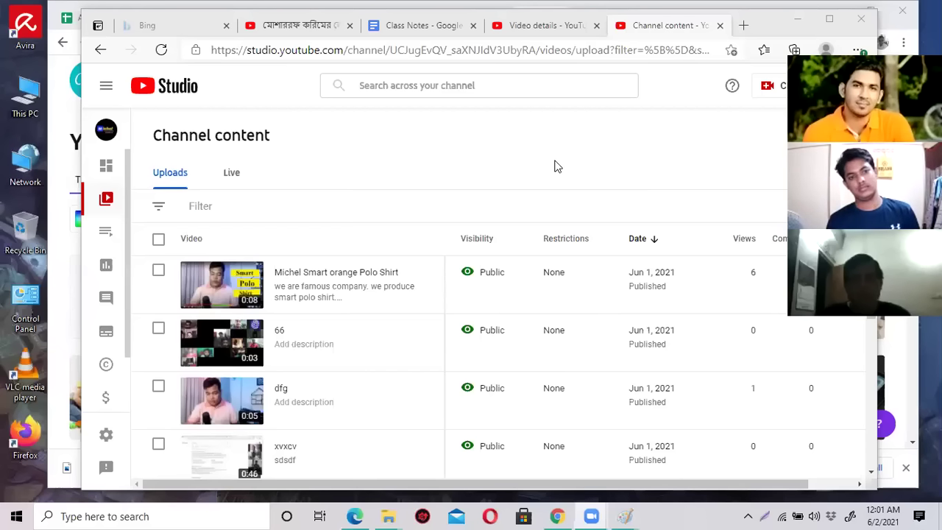
# Go to the YouTube home page and open Michel Fashion House via Your channel.
pyautogui.click(563, 30)
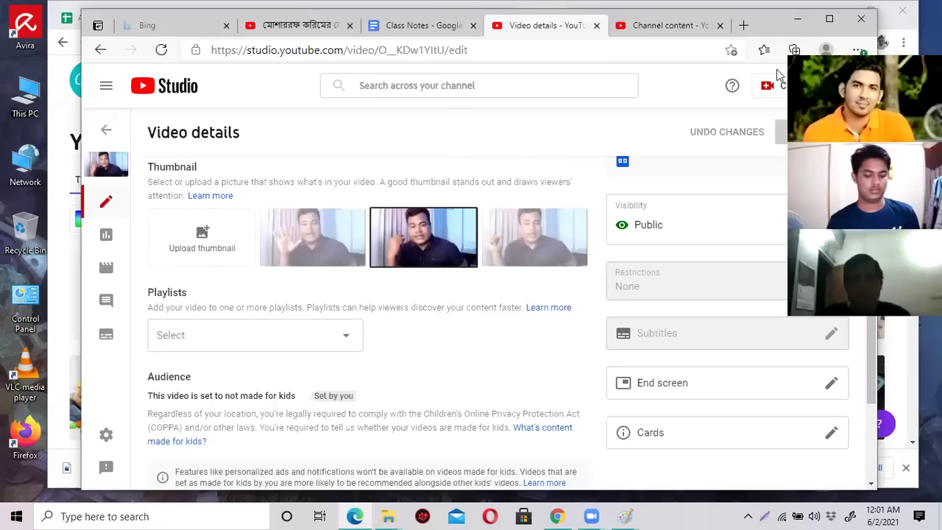
pyautogui.click(516, 54)
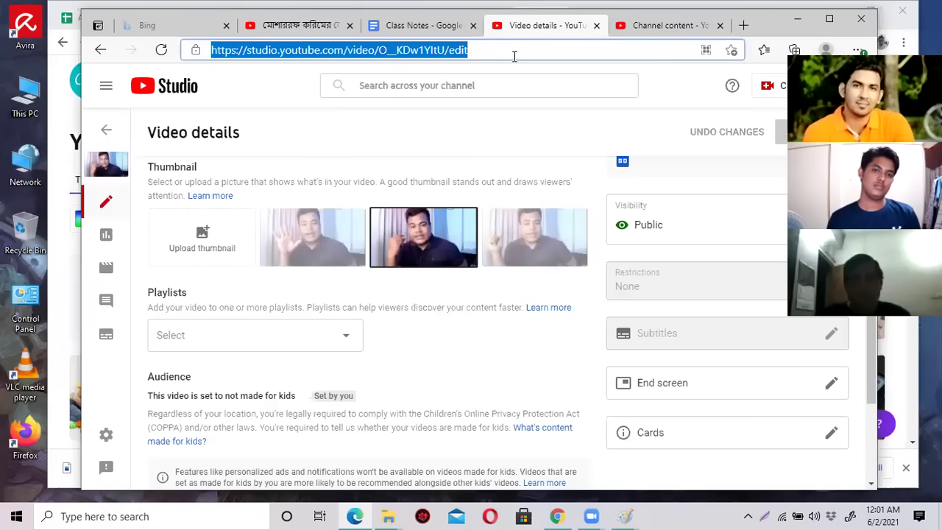
pyautogui.write('youtube.com')
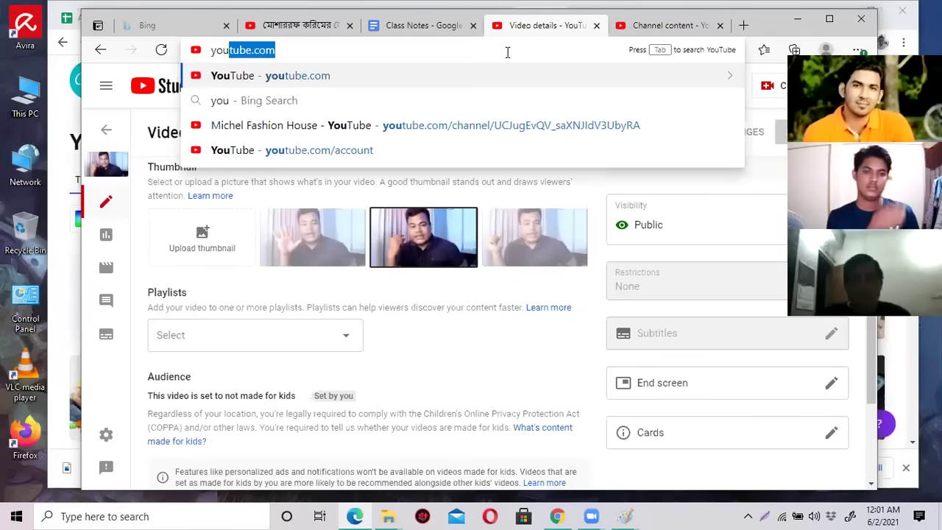
pyautogui.press('Return')
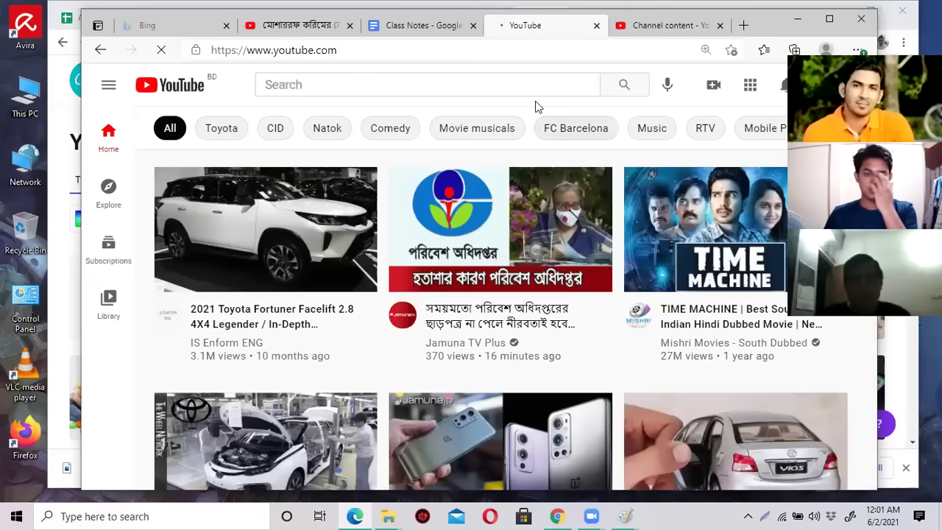
pyautogui.click(818, 85)
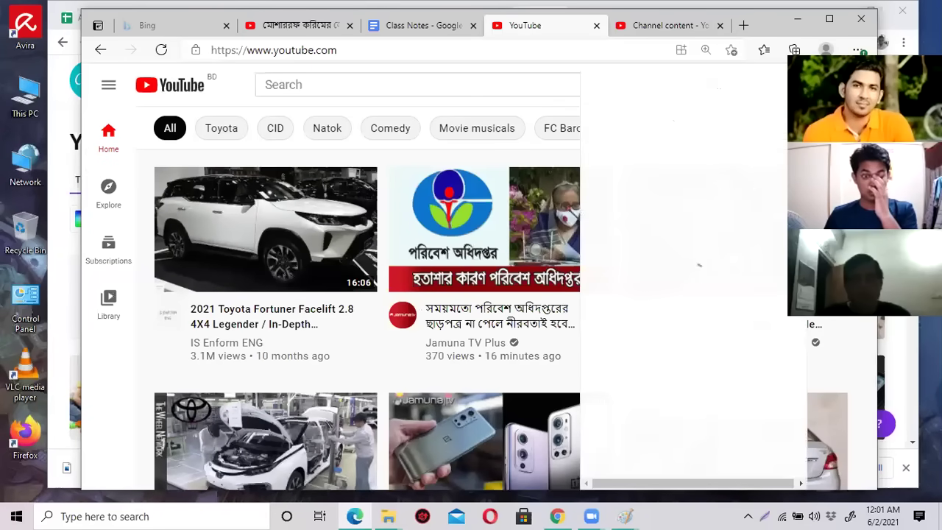
pyautogui.click(704, 157)
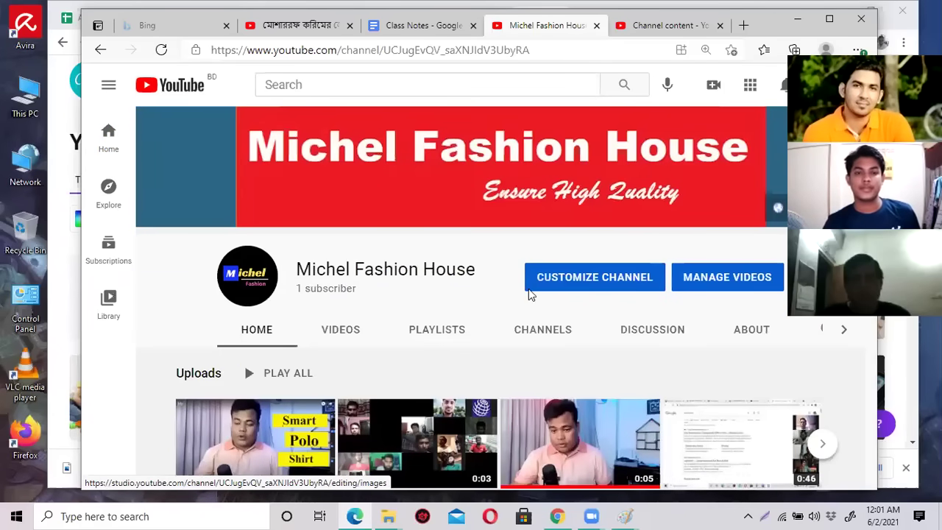
# Close the account menu and open Customize Channel in YouTube Studio.
pyautogui.click(817, 85)
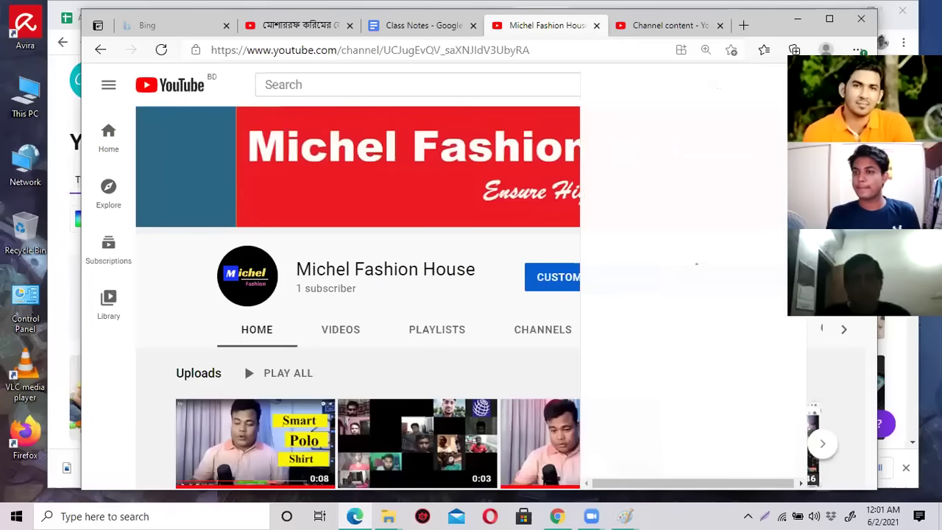
pyautogui.click(503, 250)
pyautogui.click(622, 279)
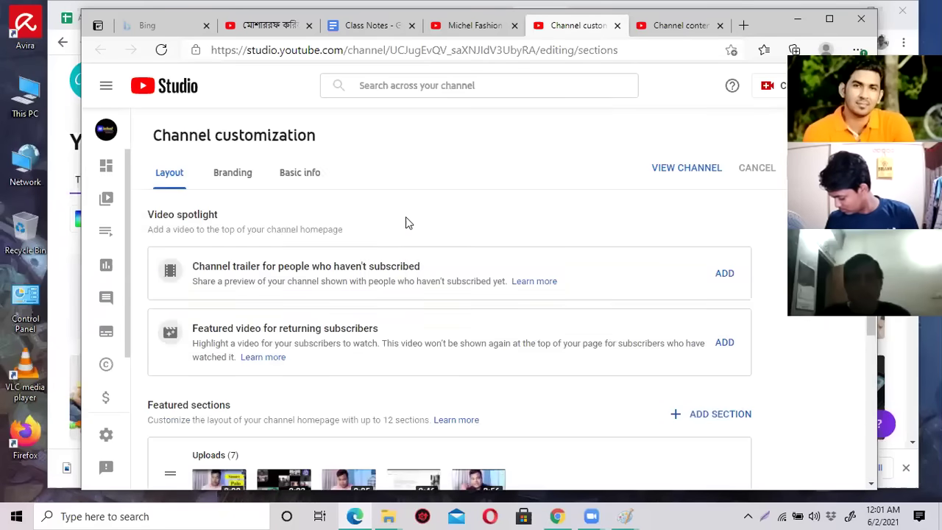
pyautogui.scroll(-2, 405, 216)
pyautogui.scroll(-2, 406, 216)
pyautogui.scroll(2, 405, 216)
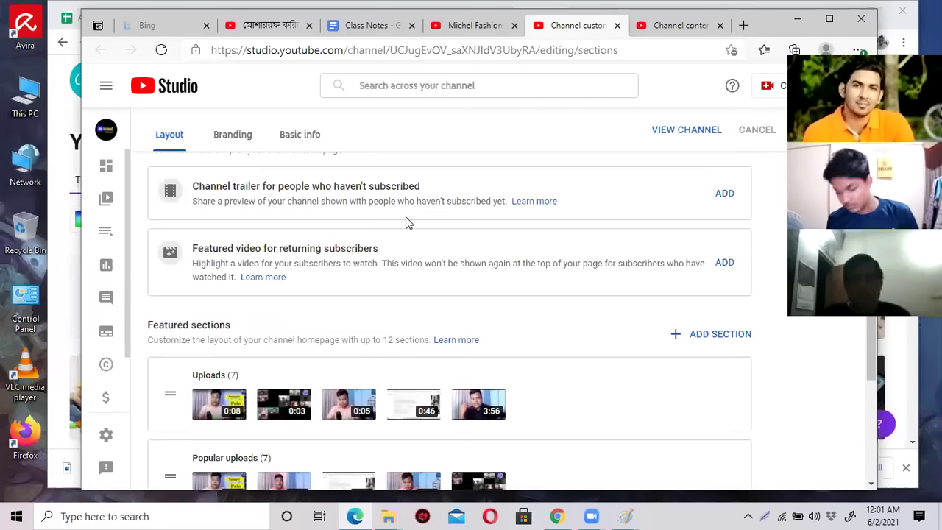
pyautogui.scroll(2, 406, 222)
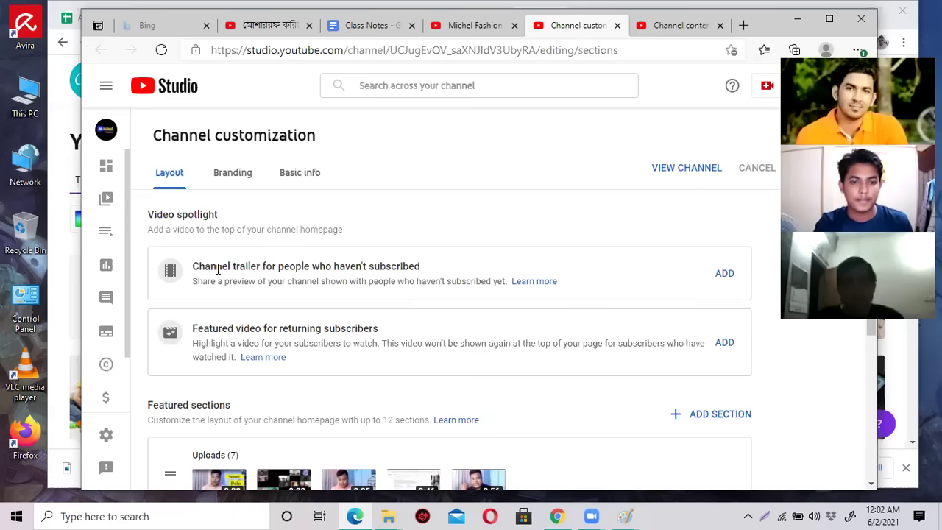
# Start adding a trailer beside 'Channel trailer for people who haven't subscribed'.
pyautogui.moveTo(199, 265); pyautogui.dragTo(246, 267)
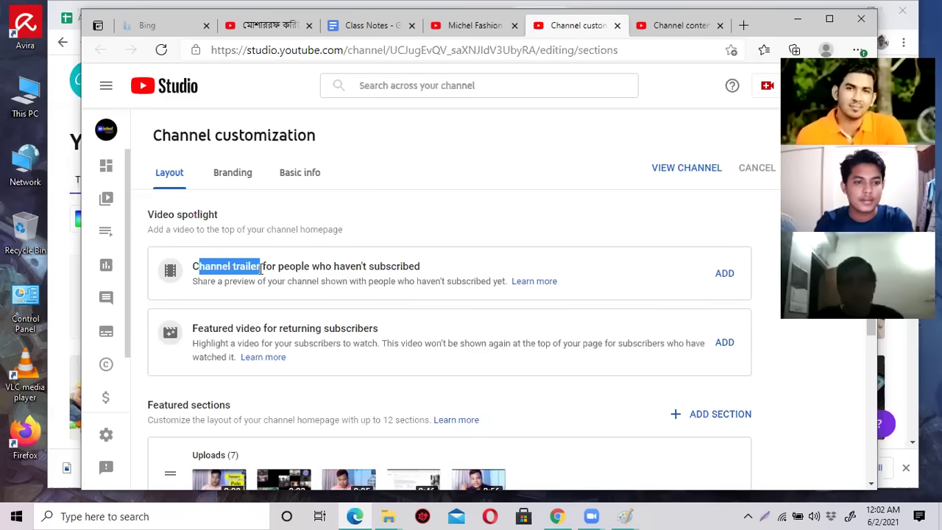
pyautogui.click(262, 266)
pyautogui.moveTo(261, 266); pyautogui.dragTo(195, 266)
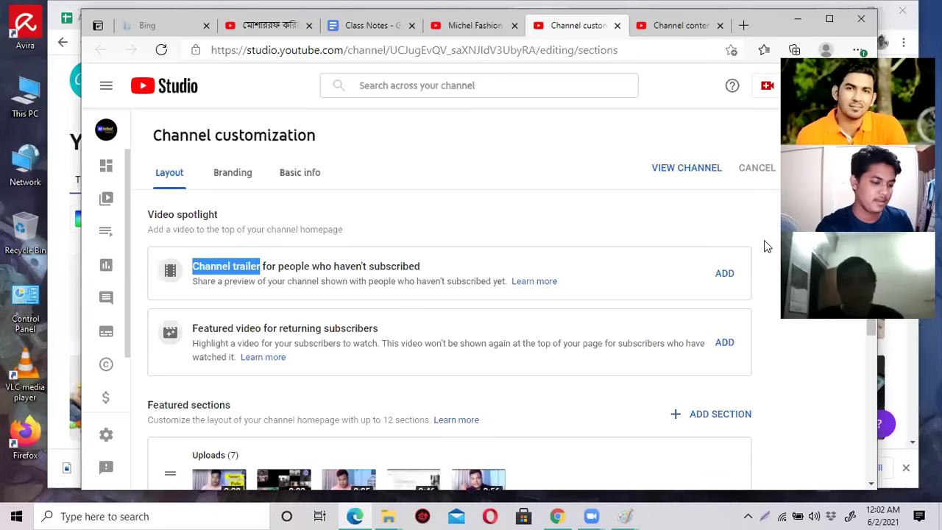
pyautogui.click(230, 267)
pyautogui.moveTo(231, 268); pyautogui.dragTo(257, 269)
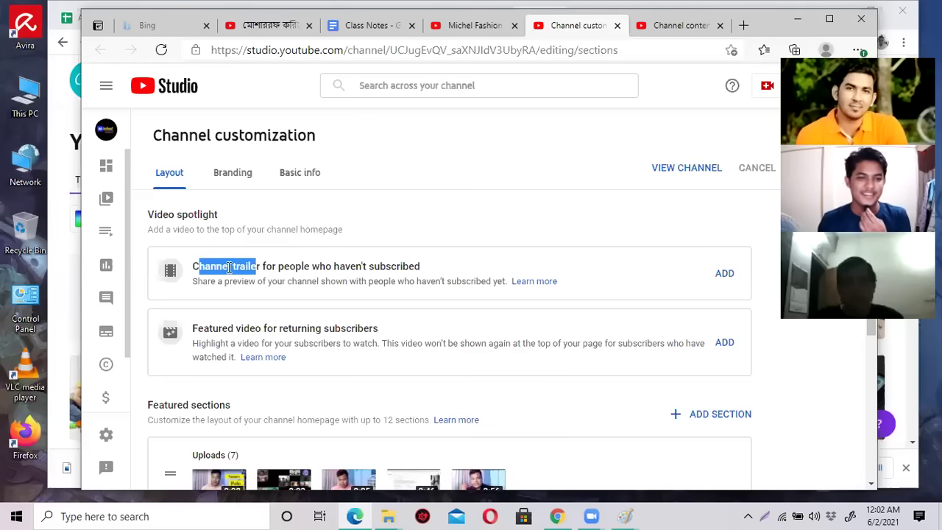
pyautogui.click(201, 268)
pyautogui.moveTo(200, 267); pyautogui.dragTo(246, 266)
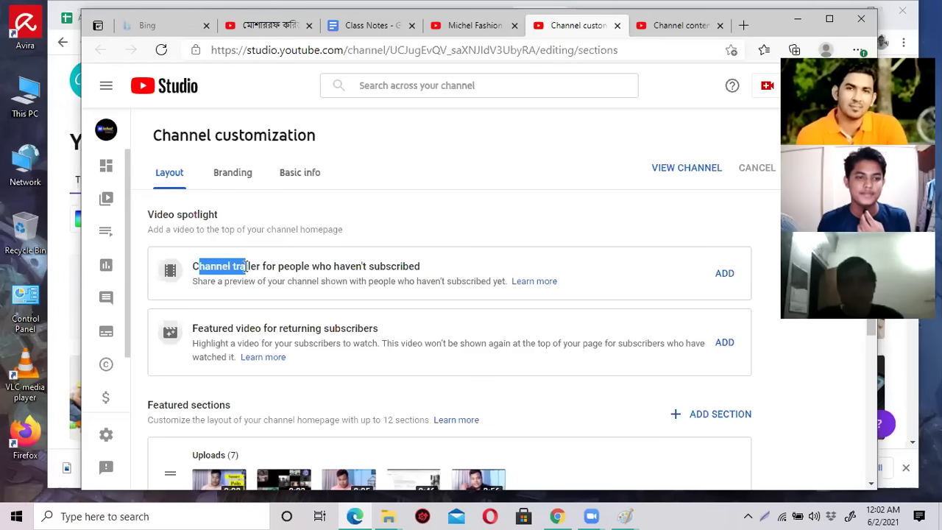
pyautogui.click(236, 267)
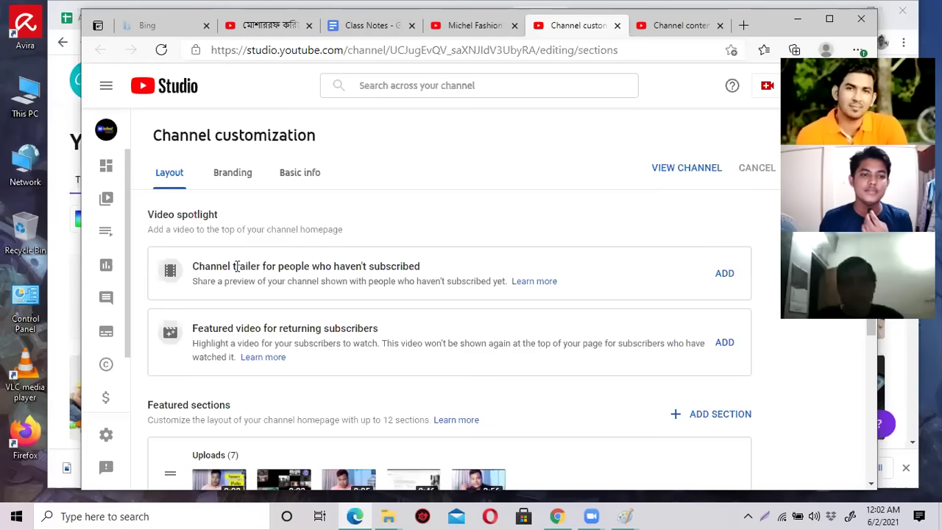
pyautogui.click(725, 274)
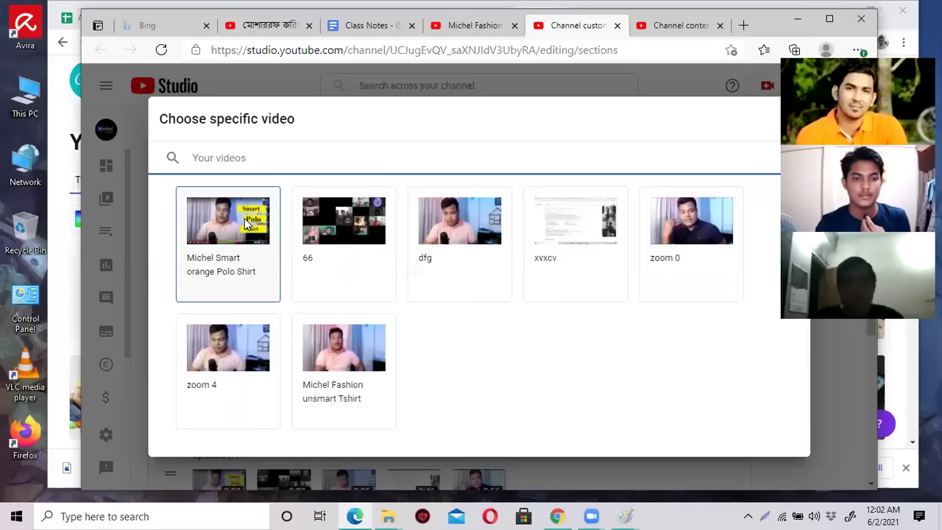
# Pick 'Michel Smart orange Polo Shirt' as the trailer for unsubscribed viewers.
pyautogui.click(236, 221)
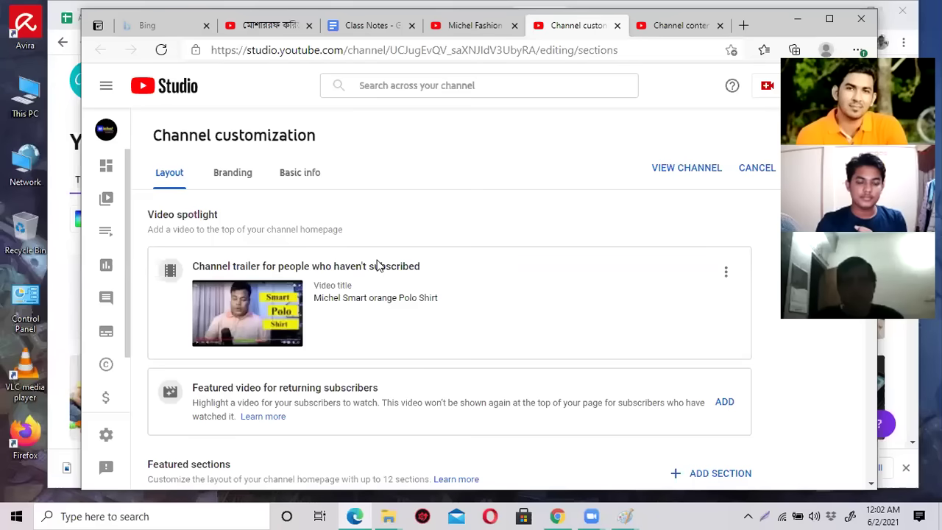
pyautogui.scroll(-3, 714, 380)
pyautogui.scroll(3, 714, 377)
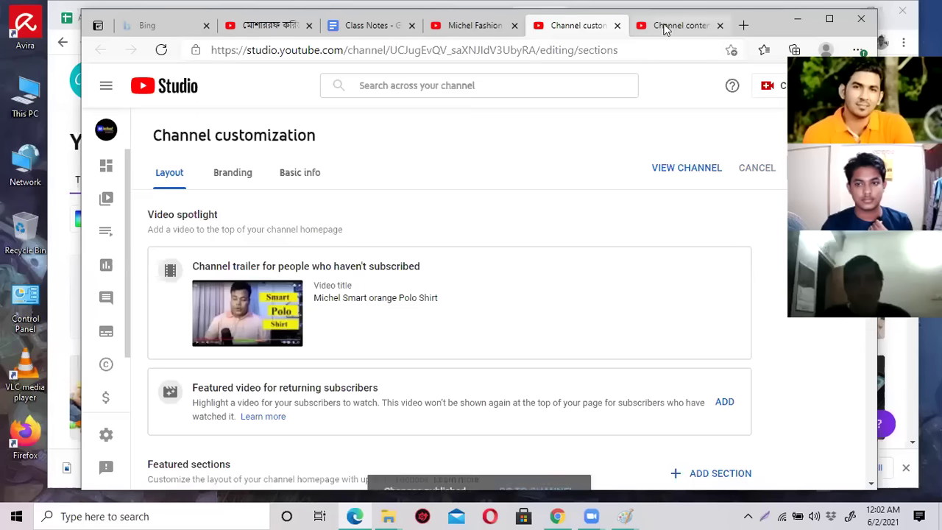
# Go to youtube.com and open Your channel from the avatar menu.
pyautogui.click(676, 25)
pyautogui.click(529, 46)
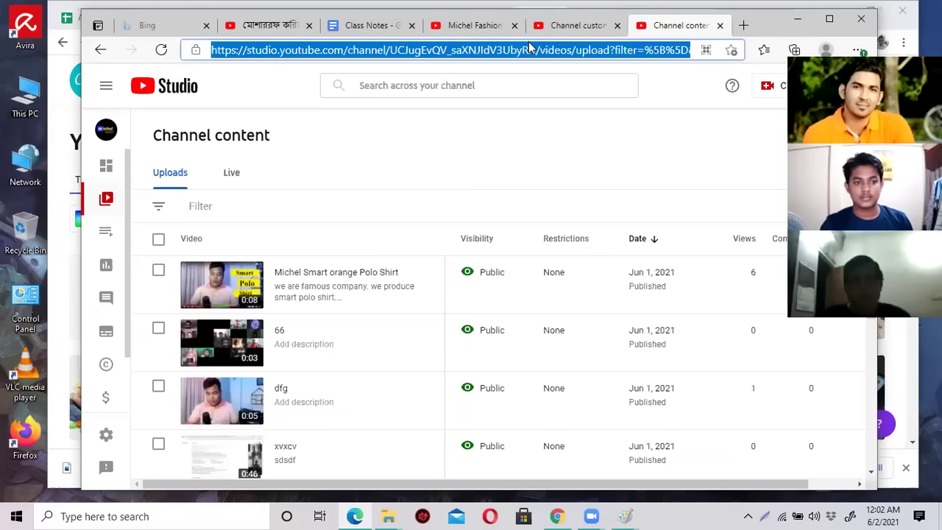
pyautogui.write('yo')
pyautogui.press('Return')
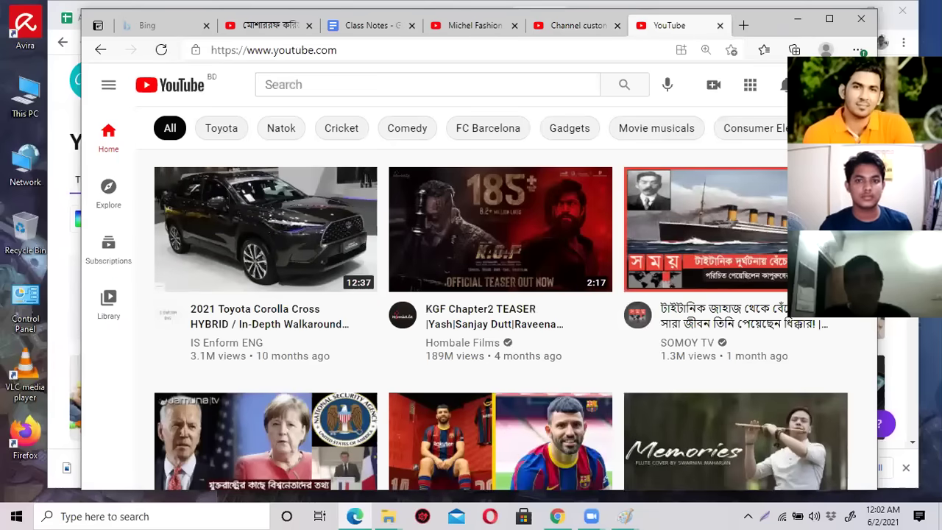
pyautogui.click(854, 85)
pyautogui.click(724, 150)
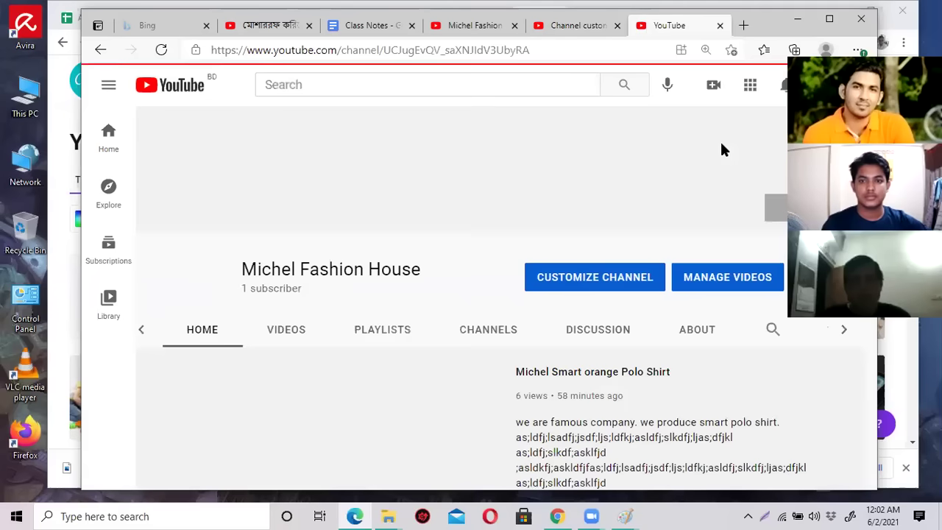
# Scroll the channel home page to check the polo shirt trailer above Uploads.
pyautogui.scroll(-1, 625, 241)
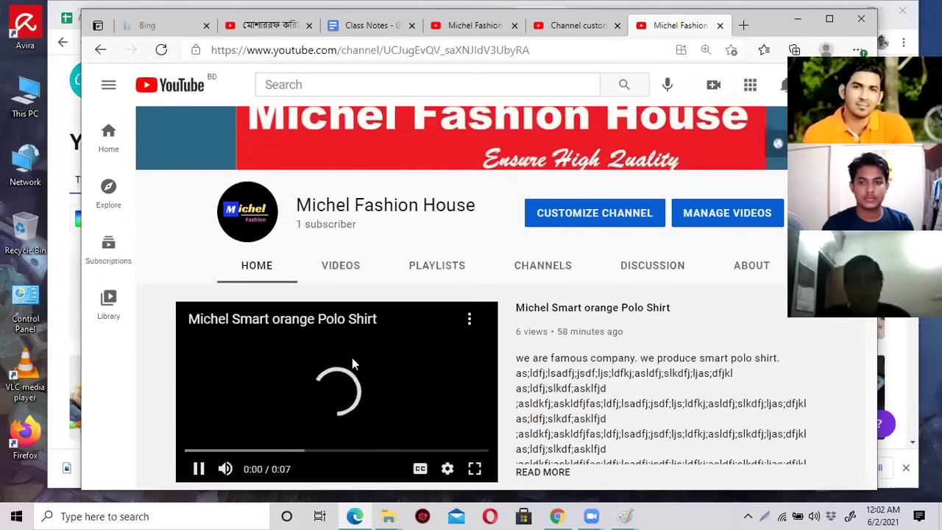
pyautogui.scroll(-1, 624, 311)
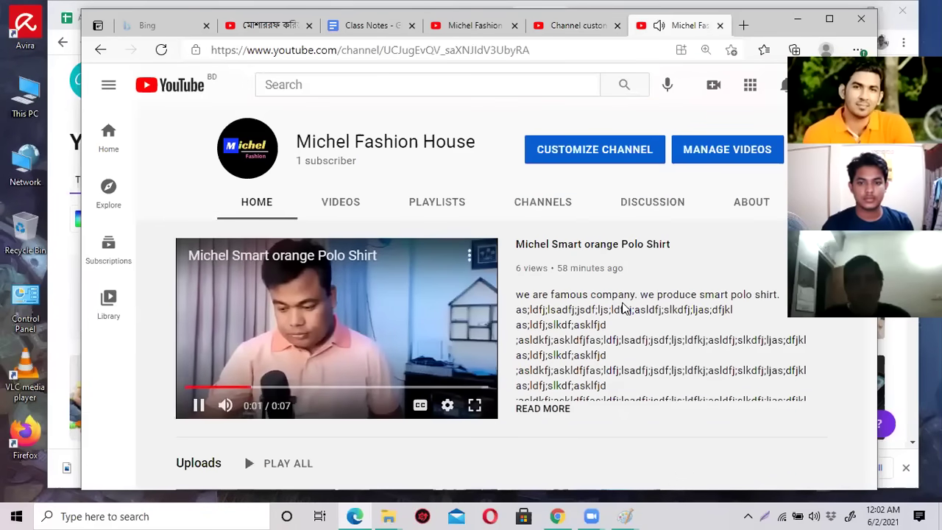
pyautogui.scroll(-3, 354, 294)
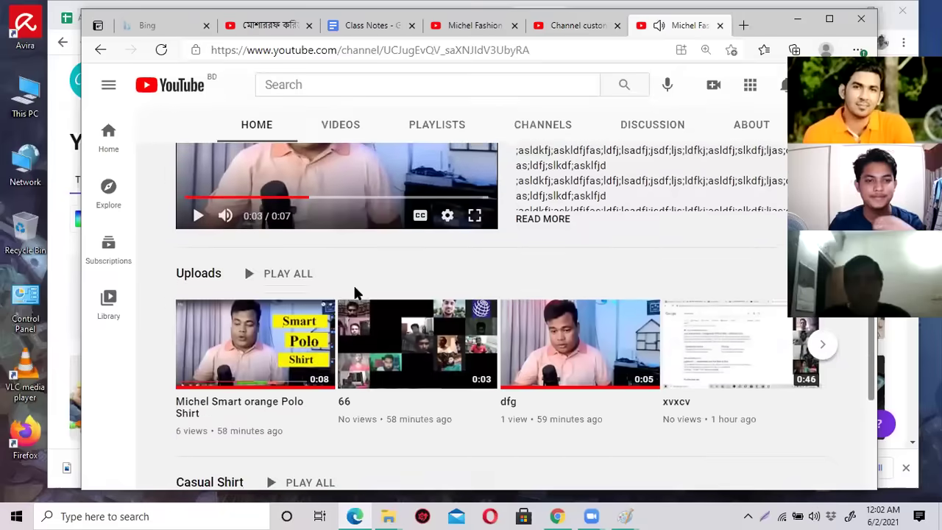
pyautogui.scroll(2, 386, 215)
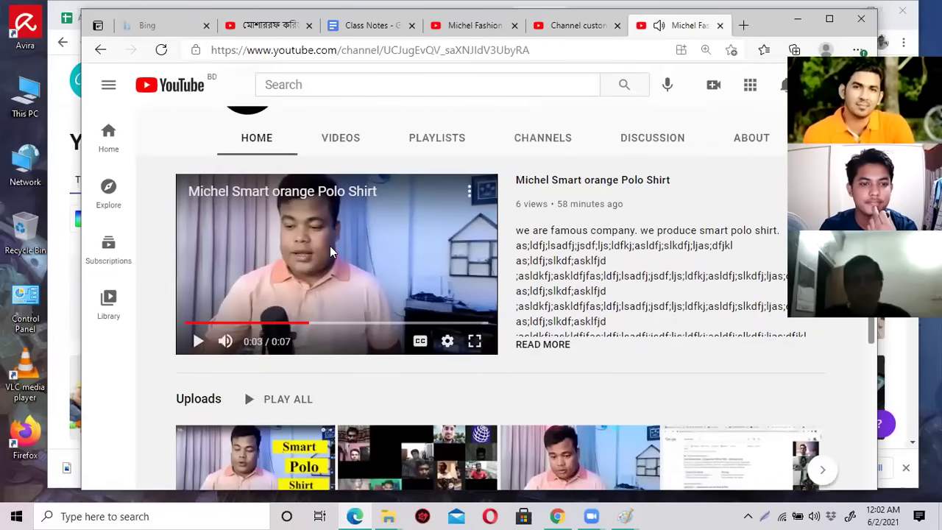
pyautogui.scroll(-2, 330, 251)
pyautogui.scroll(-3, 524, 345)
pyautogui.scroll(3, 524, 344)
pyautogui.scroll(1, 524, 344)
pyautogui.scroll(-3, 244, 267)
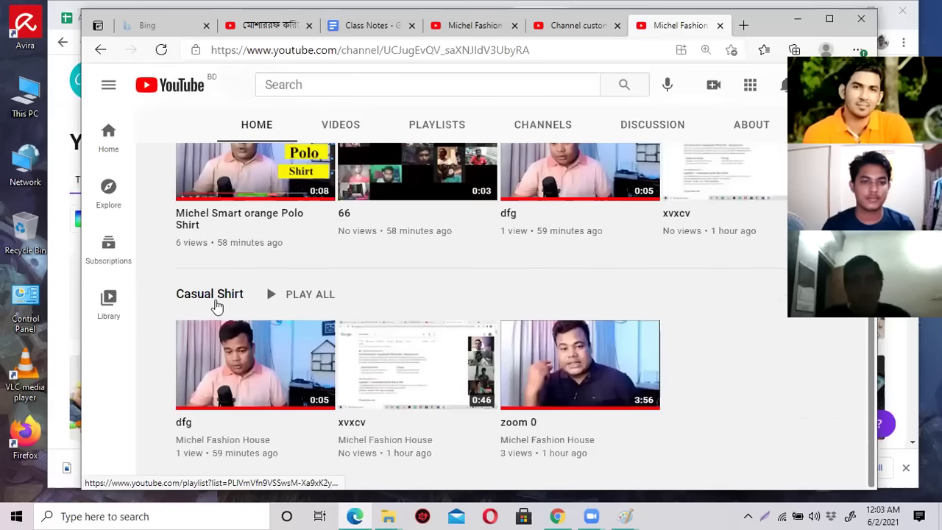
pyautogui.scroll(3, 482, 335)
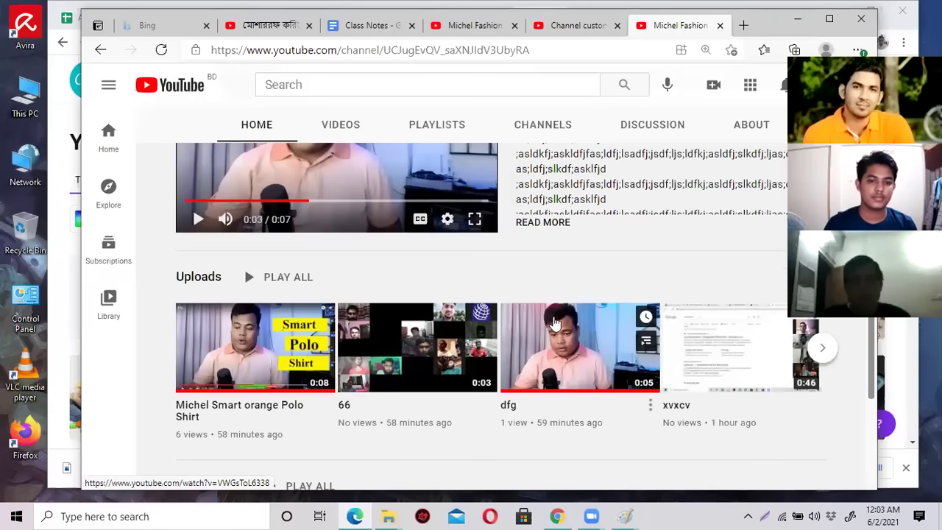
pyautogui.scroll(-3, 556, 324)
pyautogui.scroll(3, 629, 348)
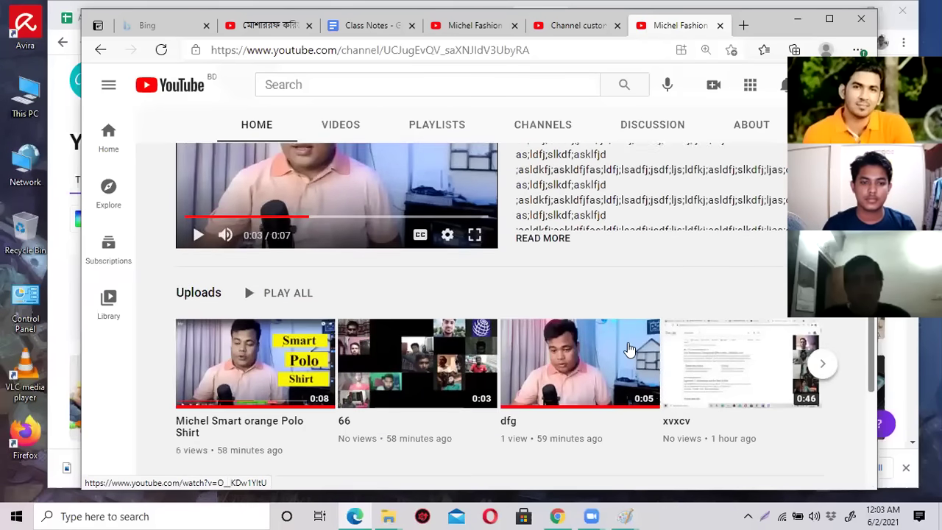
pyautogui.scroll(1, 629, 349)
pyautogui.scroll(2, 651, 368)
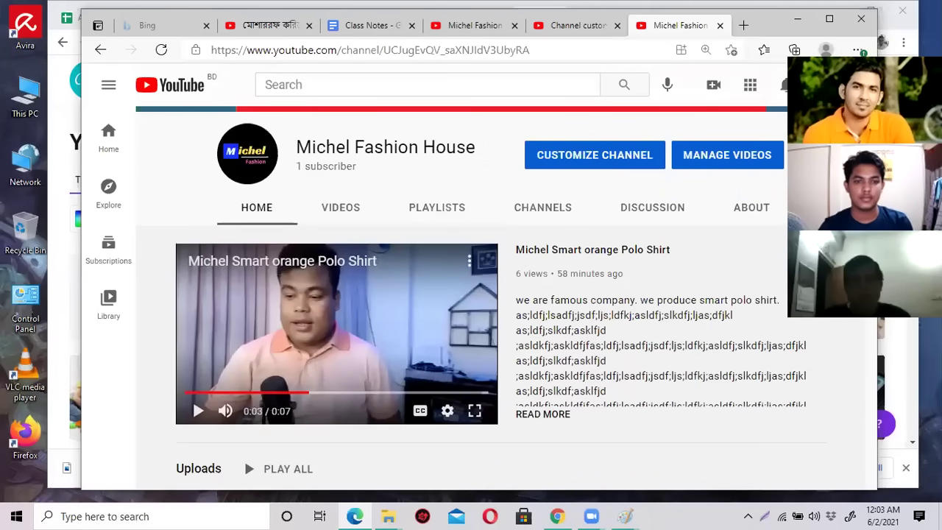
# Reopen channel customization and review the Channel trailer entry on the Layout tab.
pyautogui.click(784, 85)
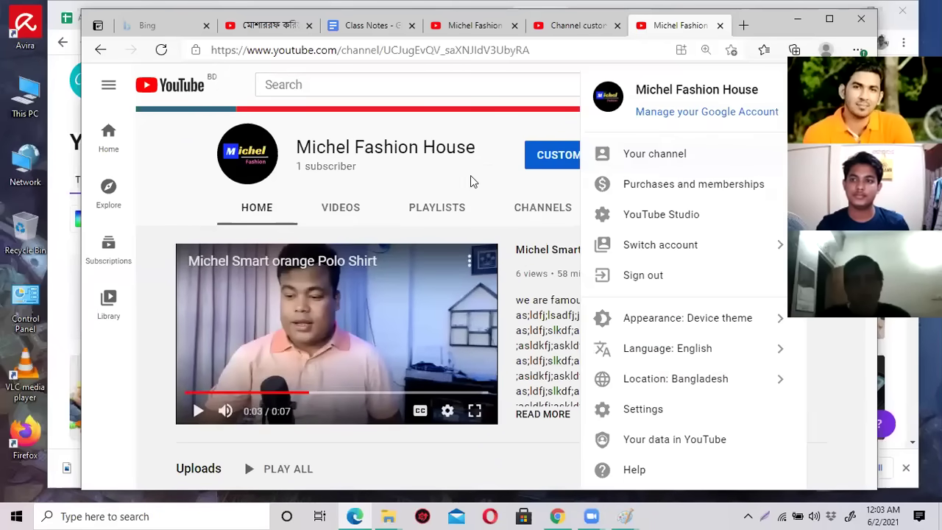
pyautogui.click(469, 180)
pyautogui.click(564, 156)
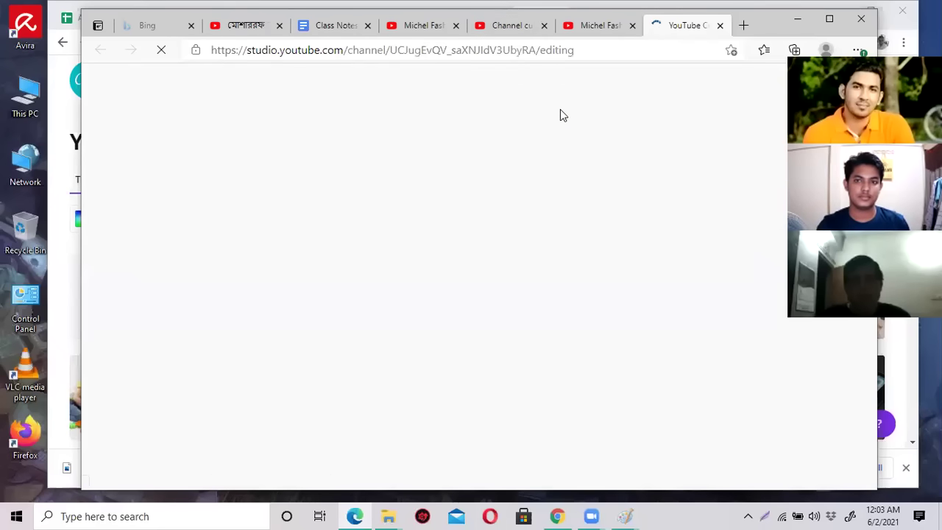
pyautogui.click(551, 57)
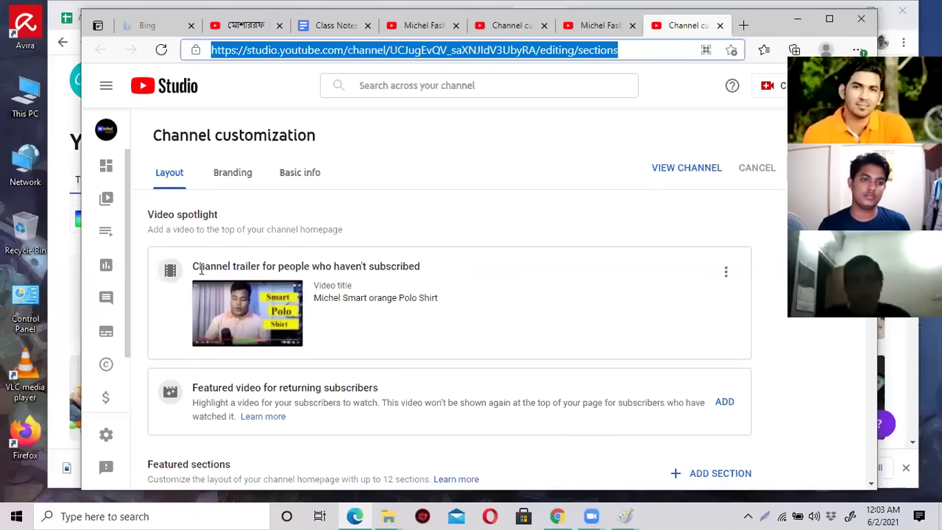
pyautogui.moveTo(201, 270); pyautogui.dragTo(275, 271)
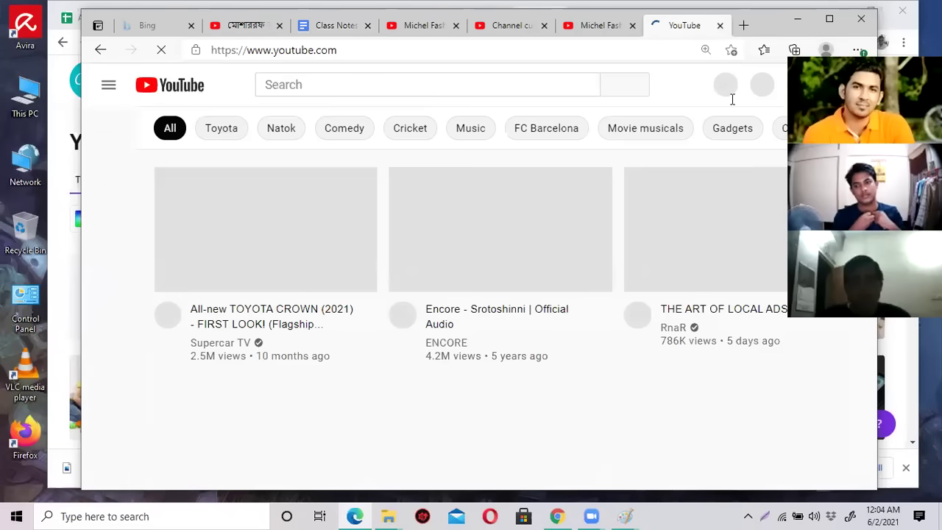
# Return to the Michel Fashion House channel page, scroll its home uploads, and open Videos.
pyautogui.click(854, 84)
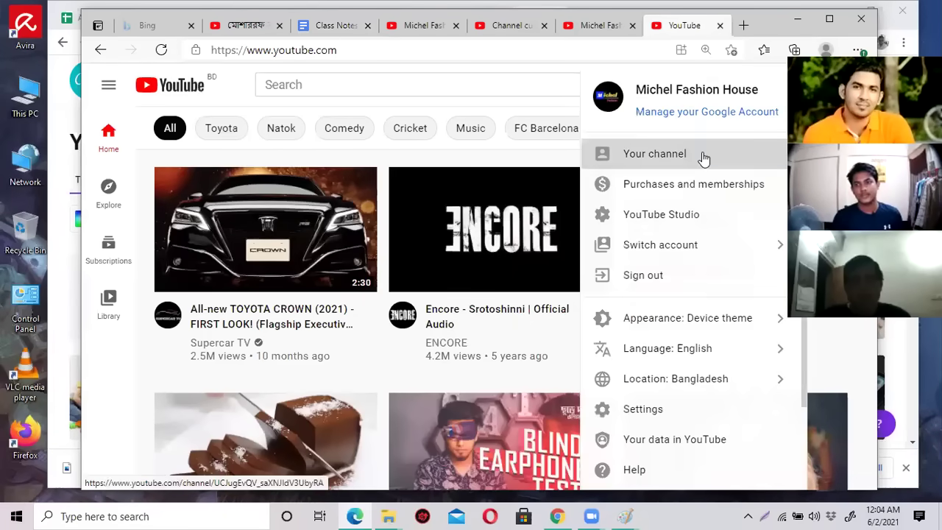
pyautogui.click(700, 155)
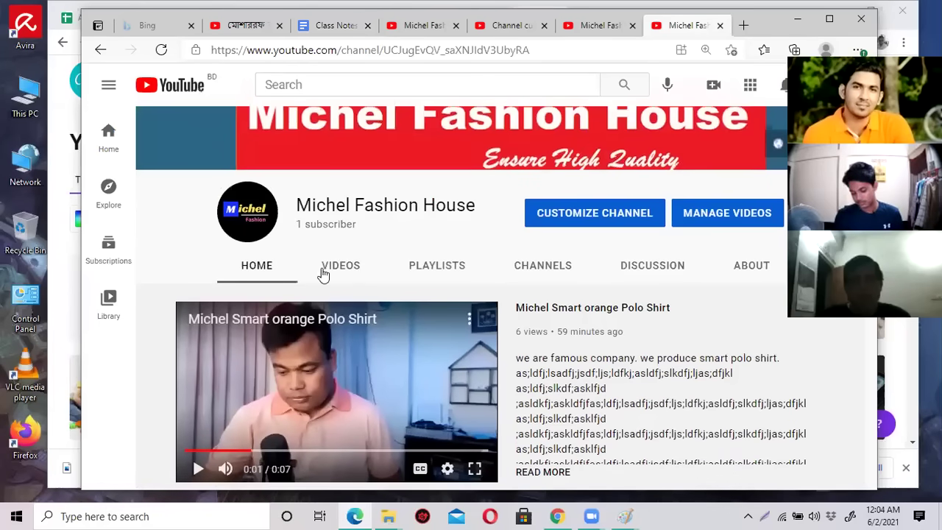
pyautogui.scroll(-1, 269, 286)
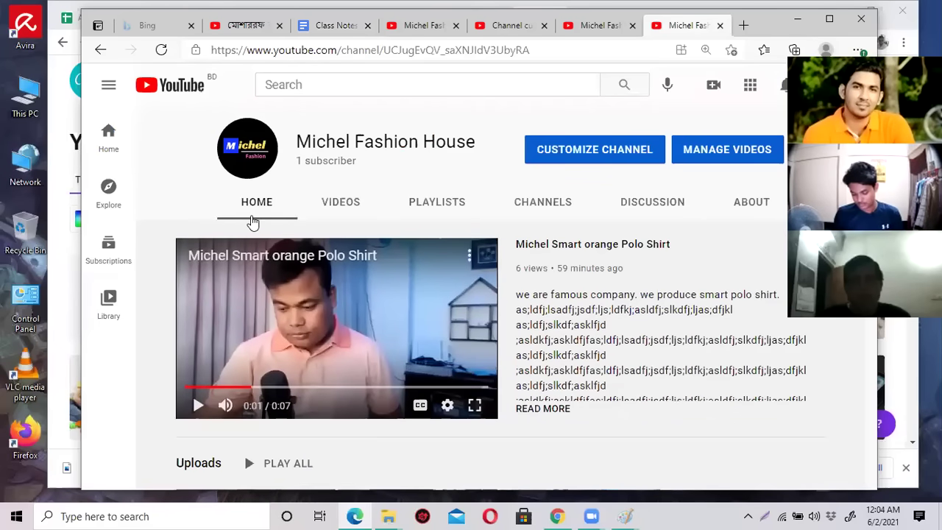
pyautogui.scroll(-2, 256, 214)
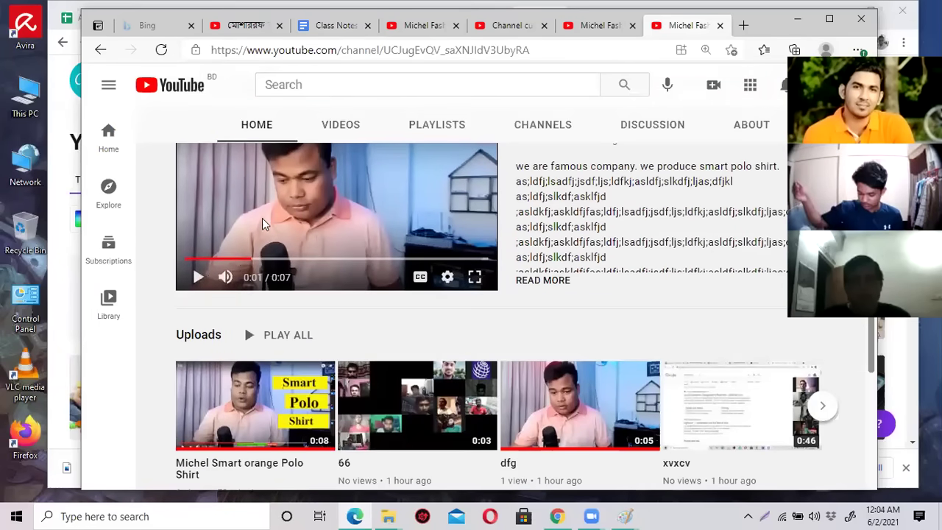
pyautogui.scroll(-2, 334, 236)
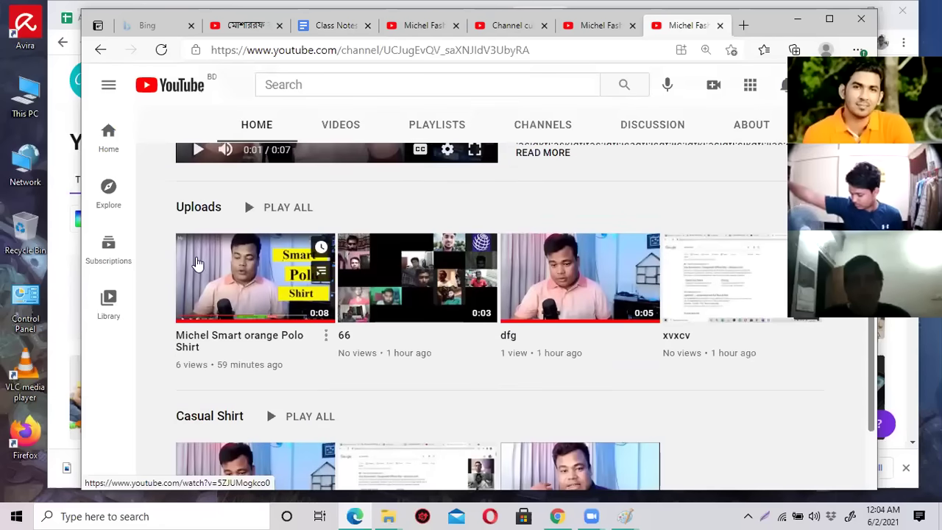
pyautogui.scroll(-2, 216, 374)
pyautogui.scroll(7, 320, 389)
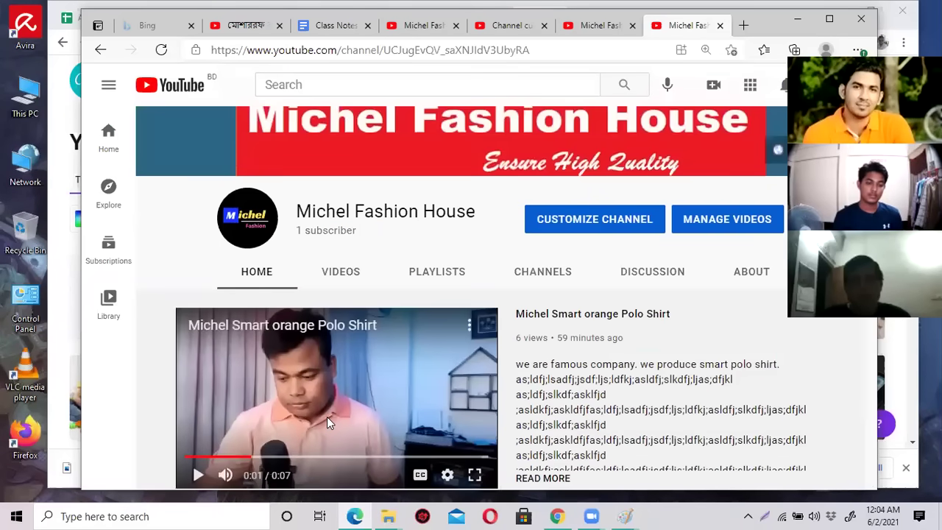
pyautogui.scroll(-6, 327, 417)
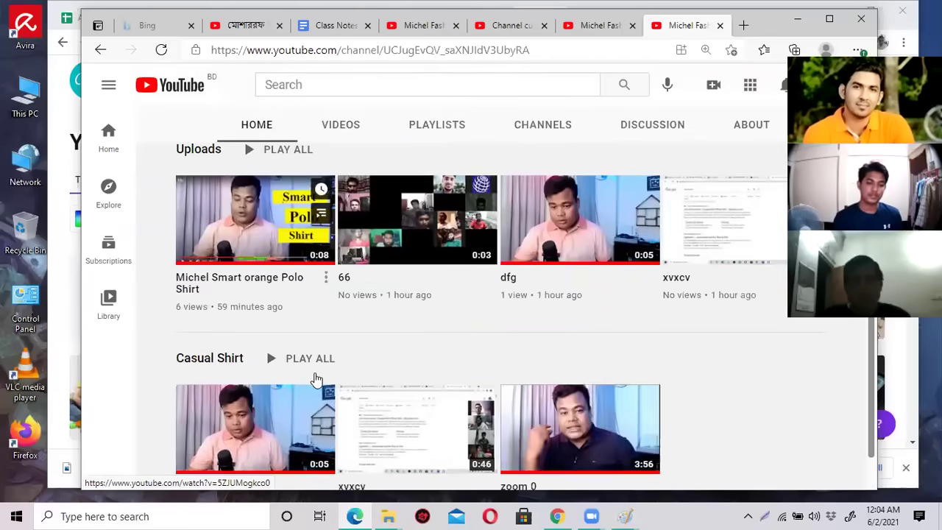
pyautogui.scroll(6, 317, 379)
pyautogui.click(340, 209)
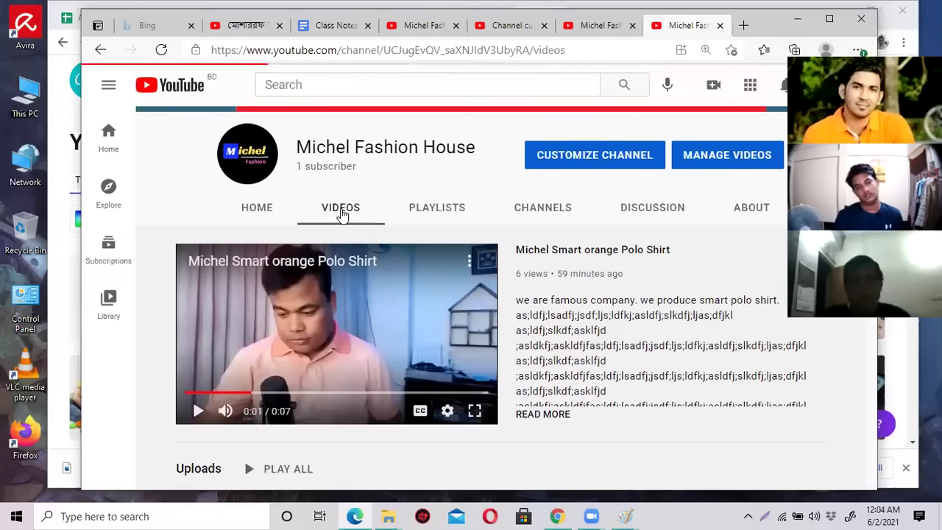
# Scroll the Videos page, revisit the Home tab, then return to Videos.
pyautogui.scroll(-2, 338, 344)
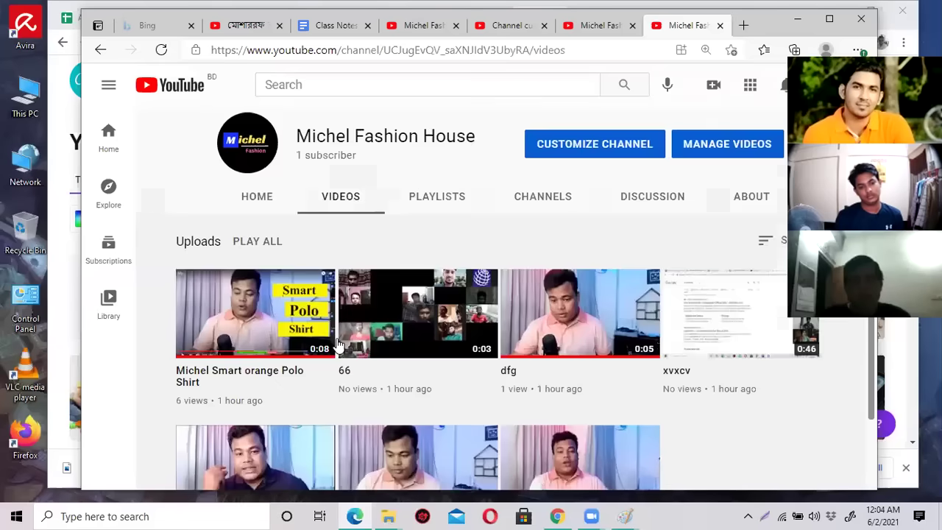
pyautogui.scroll(-1, 338, 343)
pyautogui.scroll(-1, 335, 343)
pyautogui.scroll(1, 333, 341)
pyautogui.scroll(-1, 335, 327)
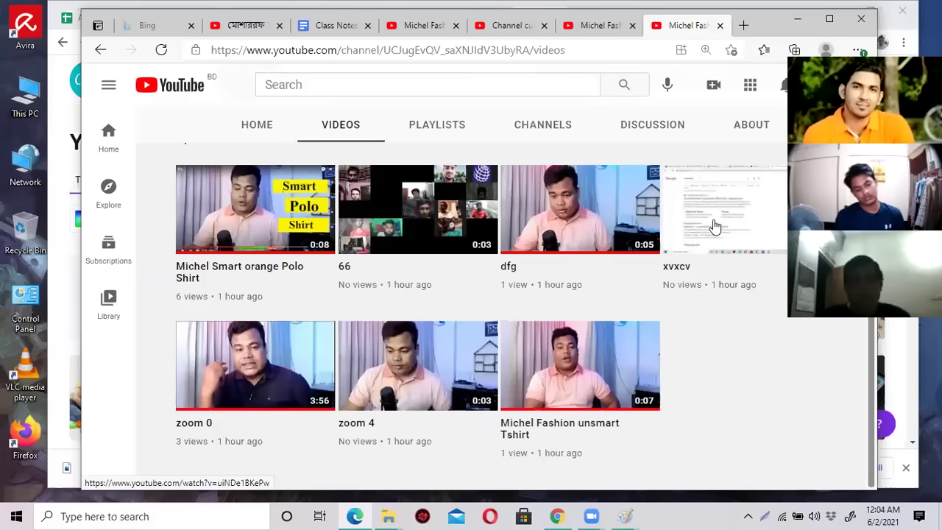
pyautogui.scroll(2, 313, 258)
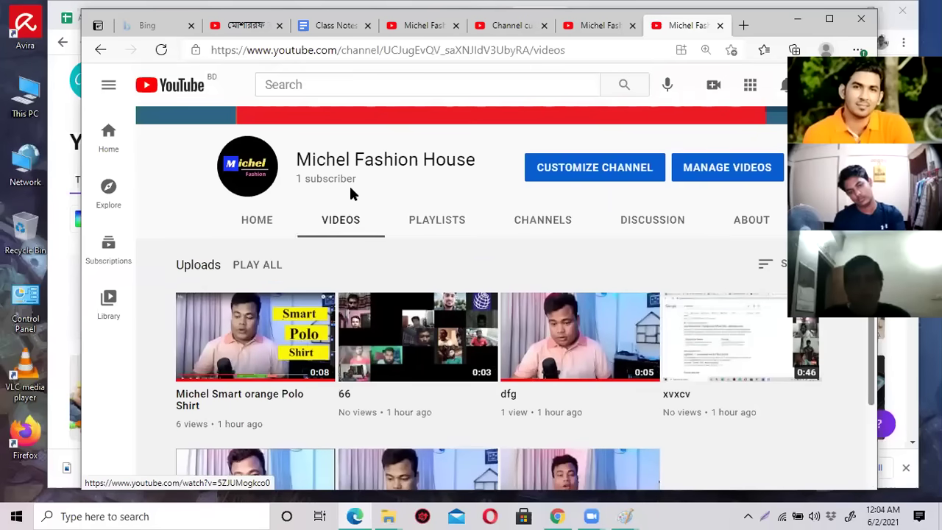
pyautogui.click(259, 221)
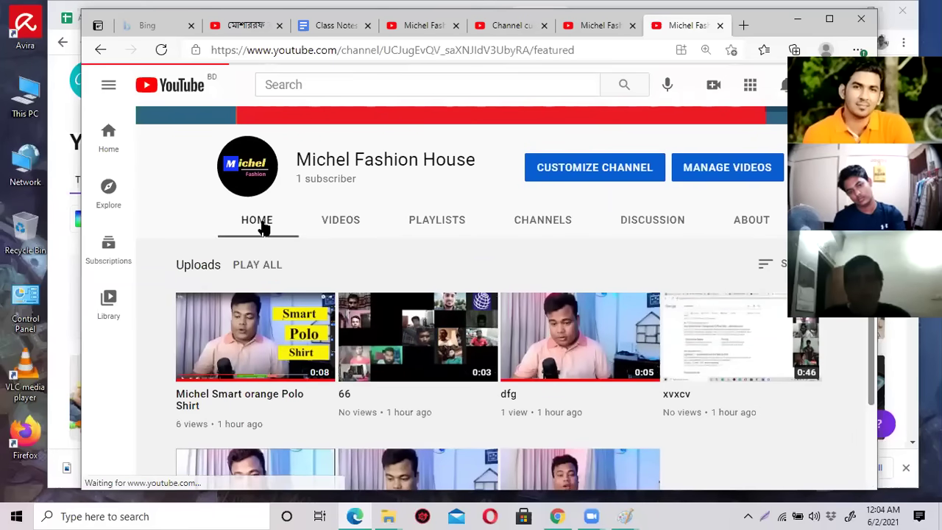
pyautogui.scroll(-3, 338, 412)
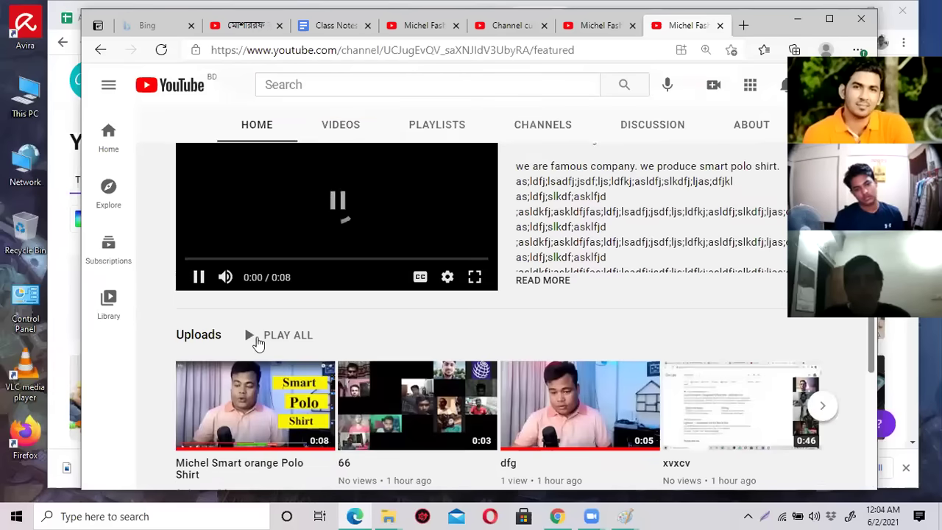
pyautogui.scroll(3, 372, 410)
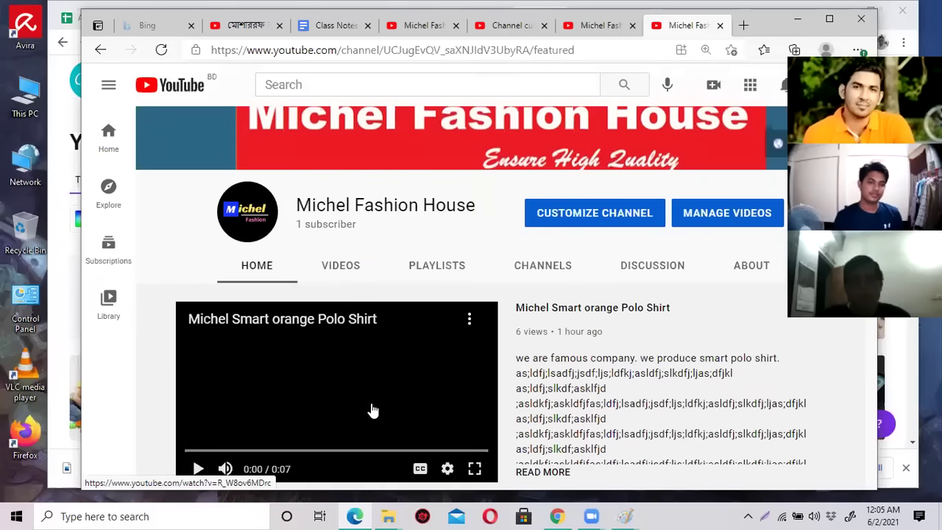
pyautogui.click(341, 266)
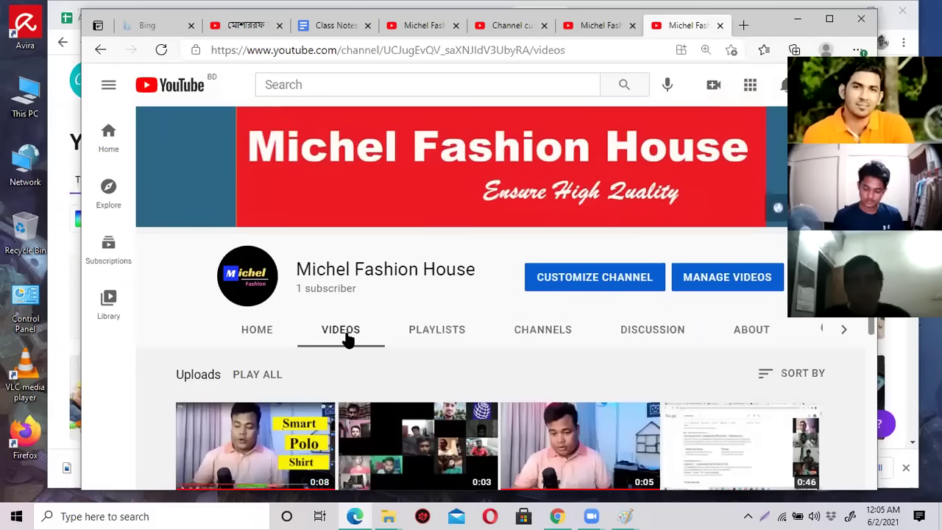
# Look over the Playlists and Channels tabs, then open the Discussion tab.
pyautogui.click(436, 332)
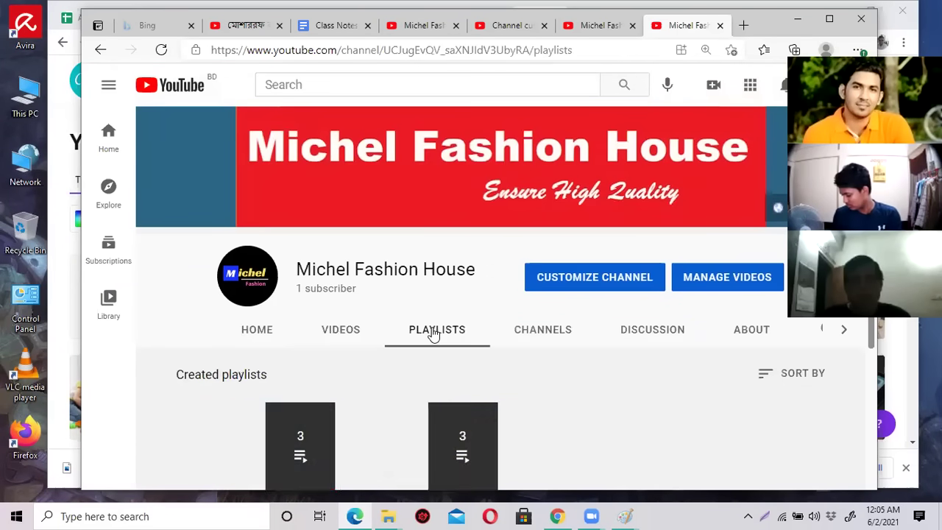
pyautogui.scroll(-2, 436, 333)
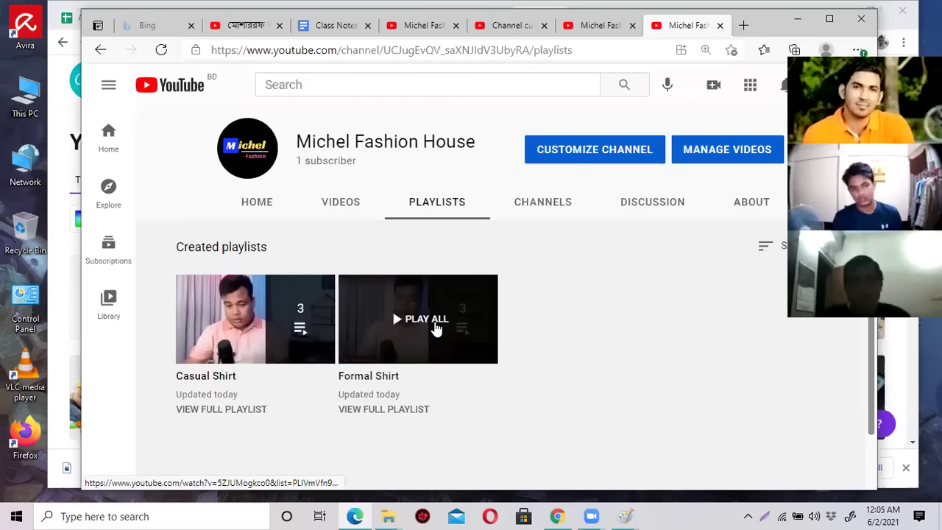
pyautogui.click(535, 204)
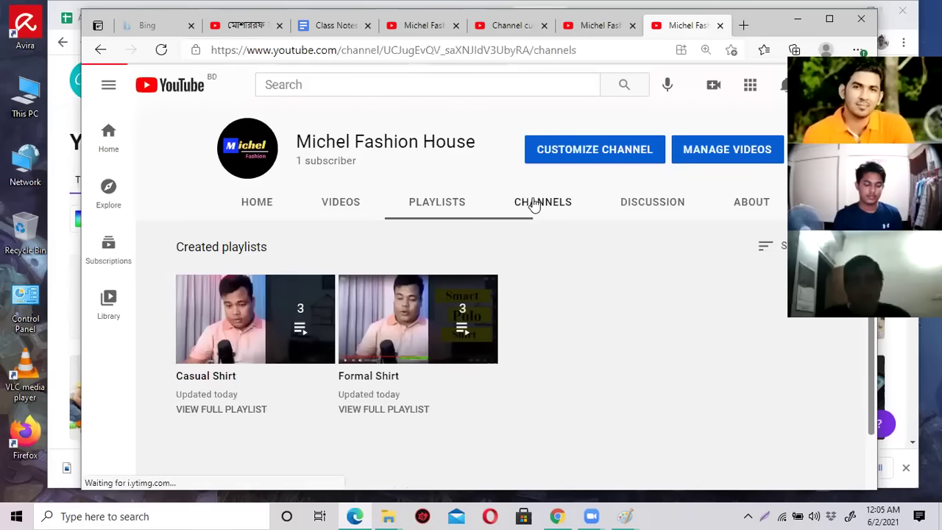
pyautogui.scroll(-2, 381, 332)
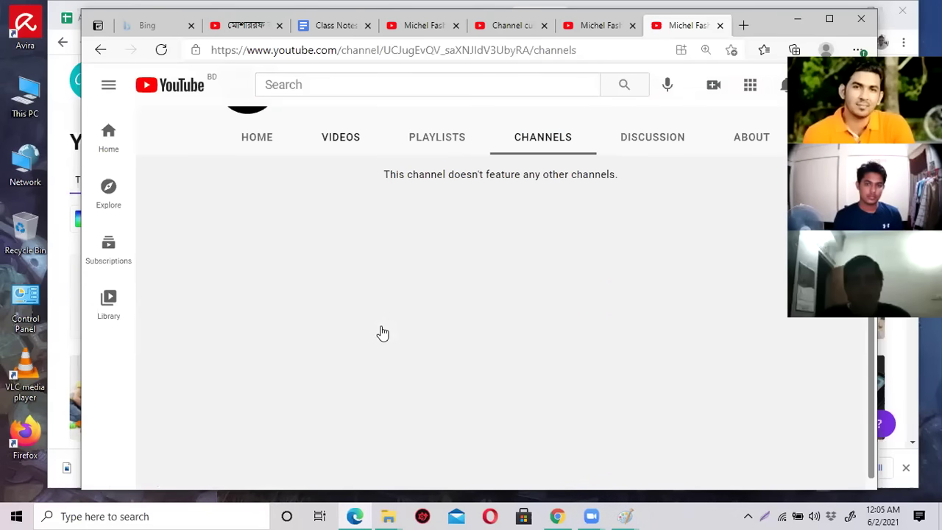
pyautogui.scroll(1, 381, 332)
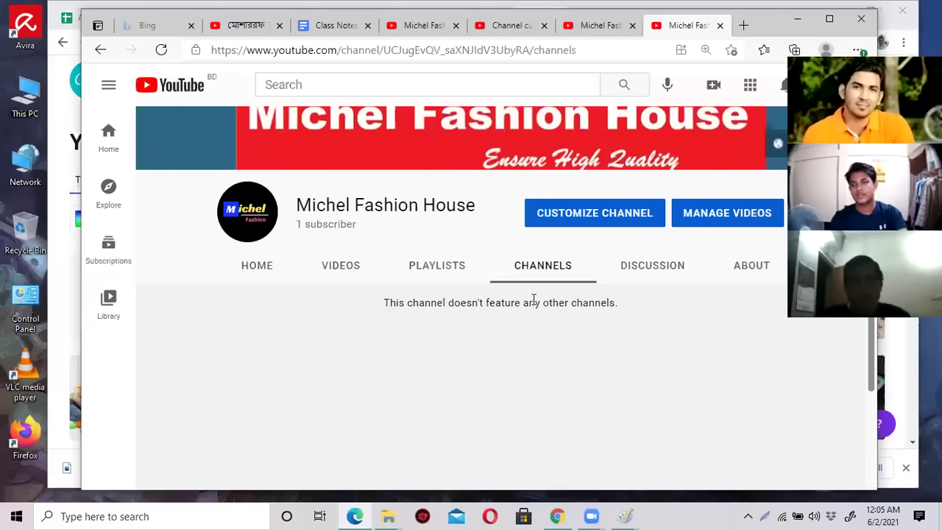
pyautogui.click(652, 268)
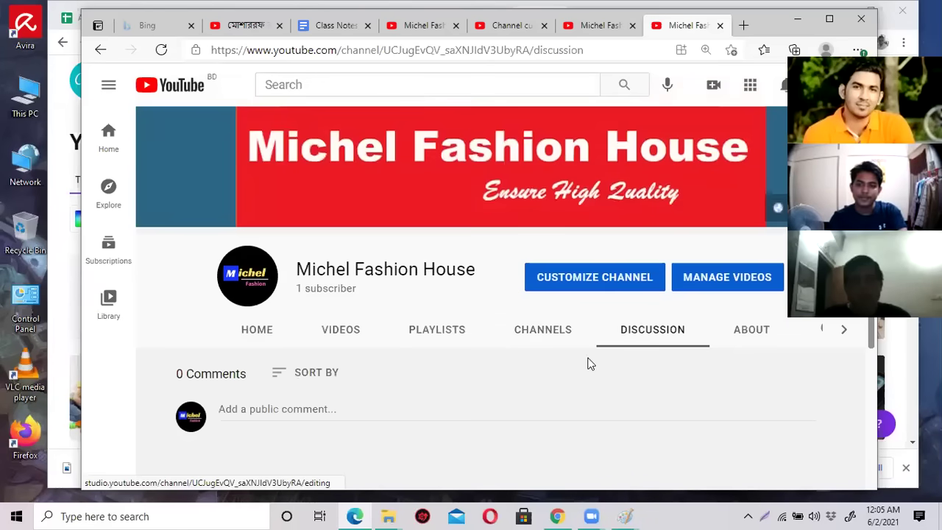
# Discard a draft comment 'dfv', then post the test comment 'sf' on Discussion.
pyautogui.scroll(-1, 582, 350)
pyautogui.click(325, 343)
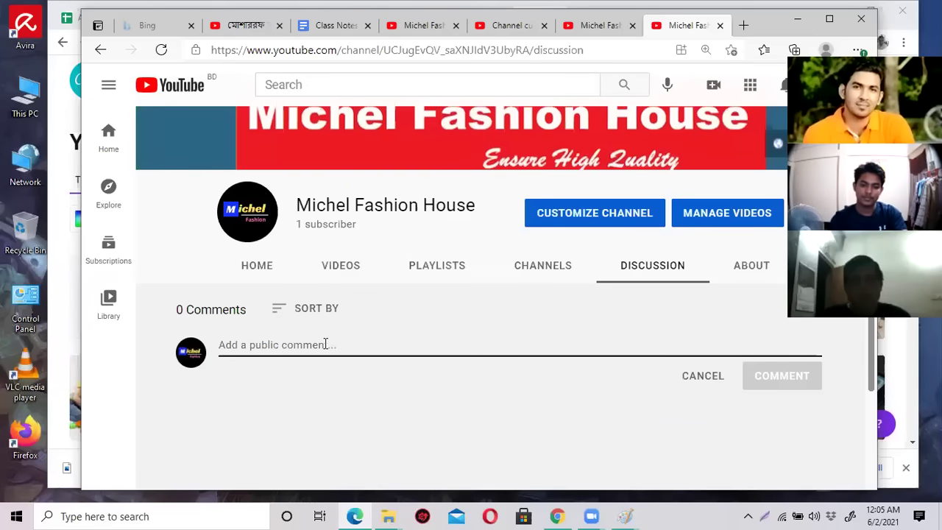
pyautogui.scroll(-2, 316, 346)
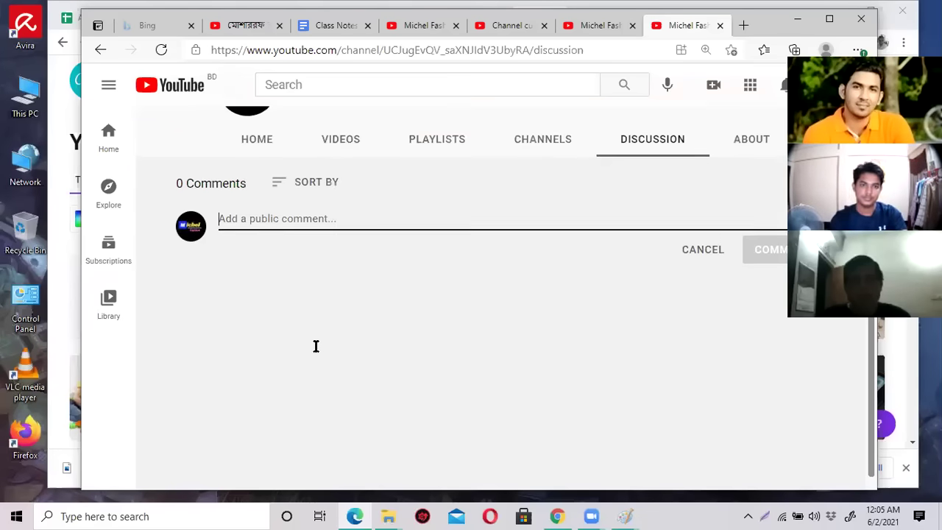
pyautogui.write('dfvsdfsg')
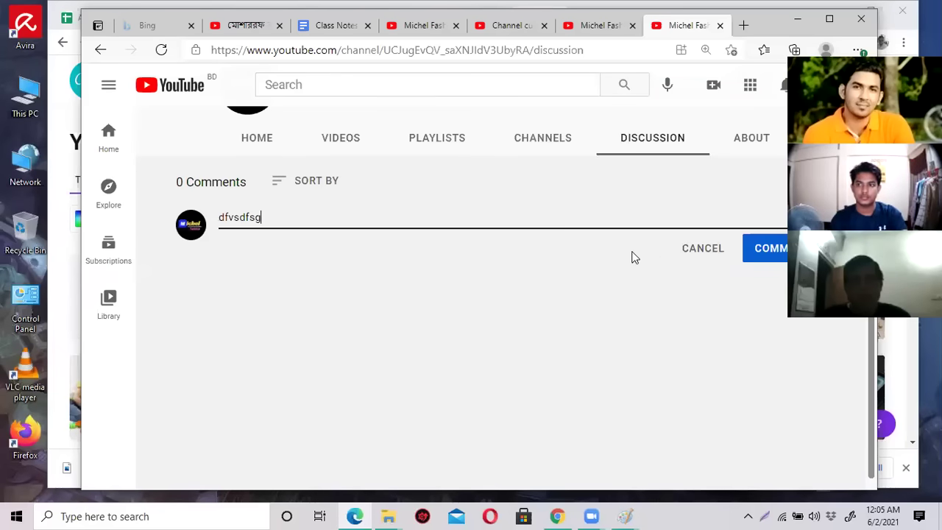
pyautogui.click(682, 250)
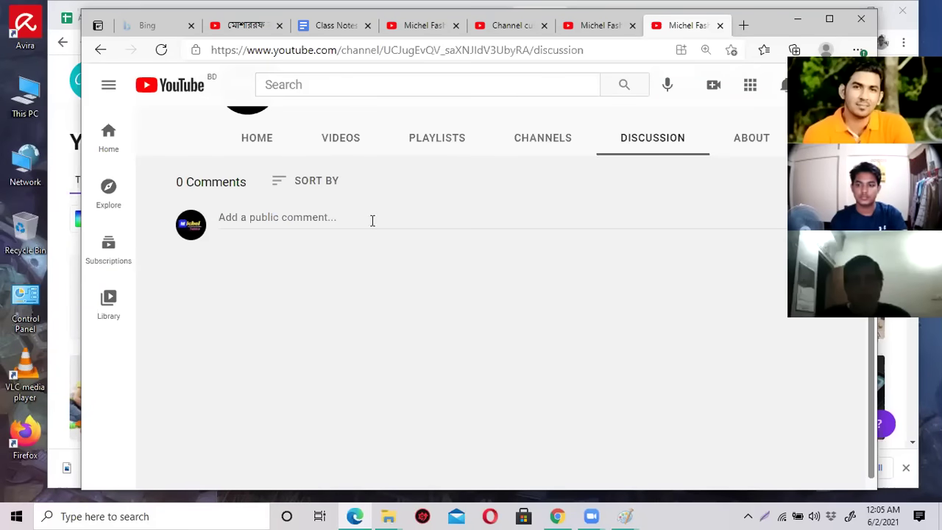
pyautogui.click(320, 223)
pyautogui.write('sfsdfgsfdfsdfg')
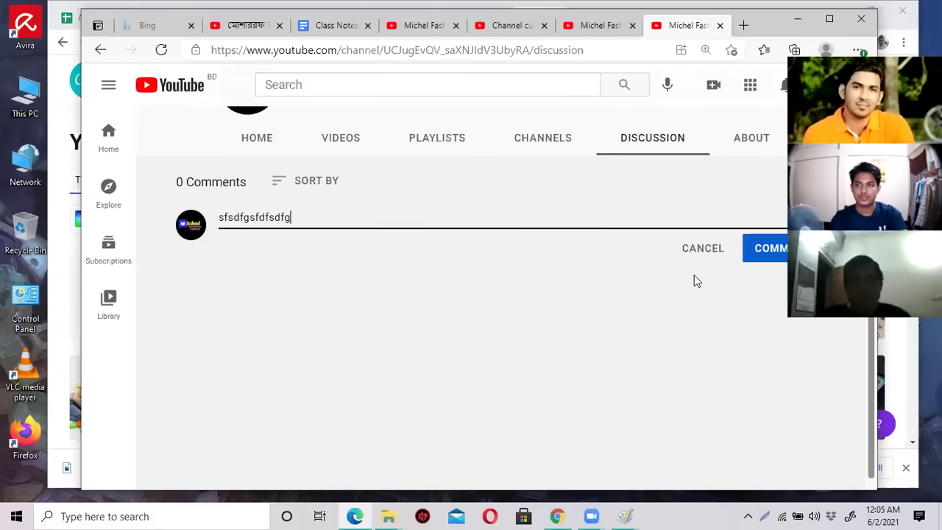
pyautogui.click(773, 248)
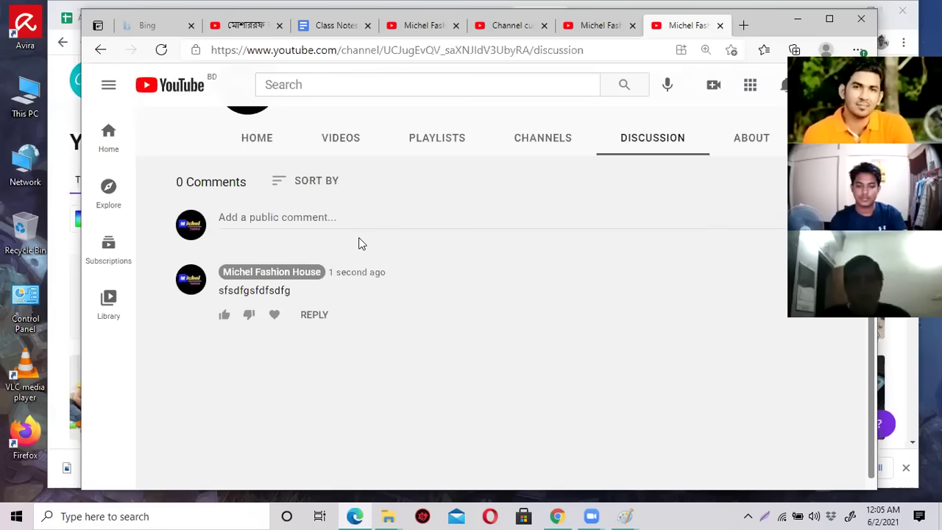
pyautogui.scroll(1, 361, 244)
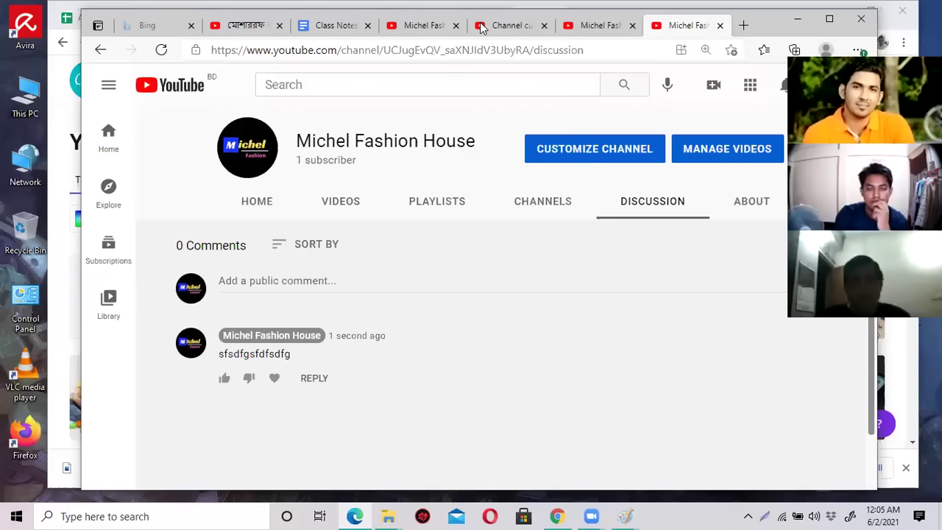
pyautogui.hotkey('alt', 'Tab')
# Open the Outsourcing Institute channel's Community page and scroll through its posts.
pyautogui.click(917, 74)
pyautogui.click(710, 137)
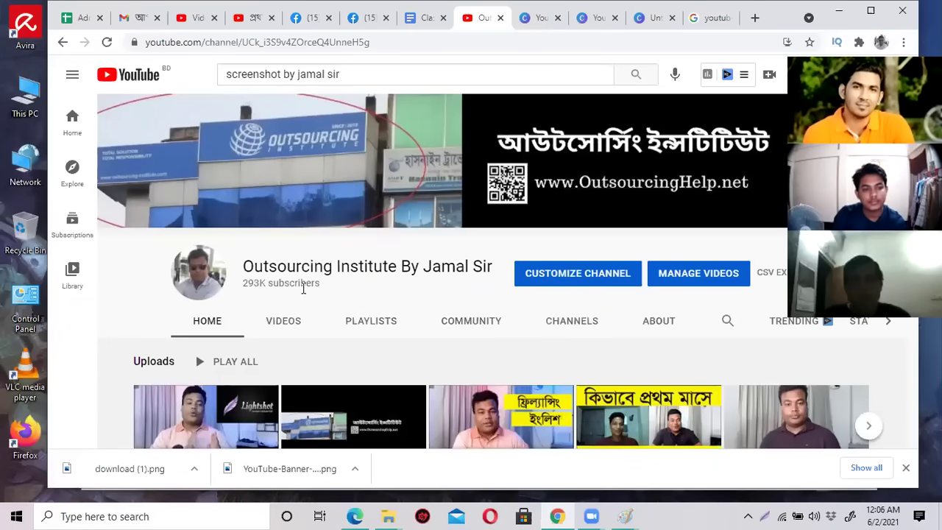
pyautogui.click(466, 329)
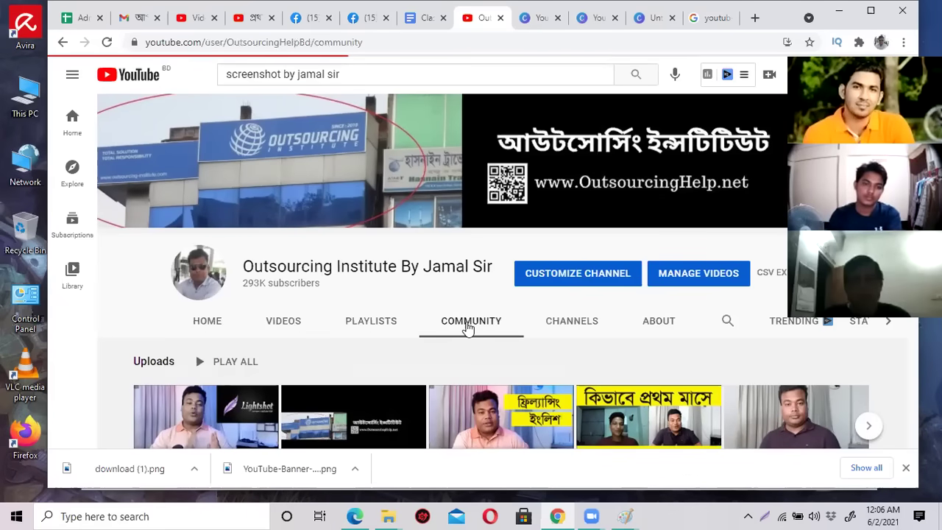
pyautogui.scroll(-3, 467, 329)
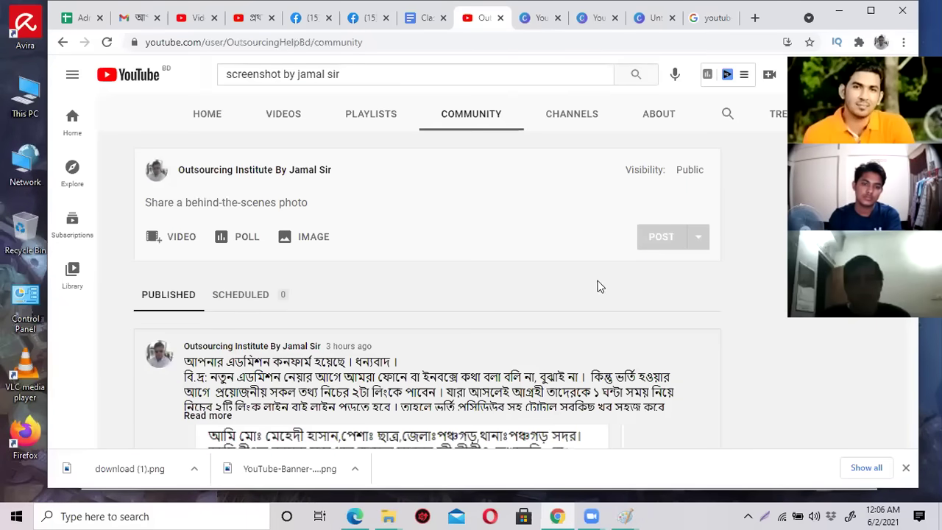
pyautogui.scroll(-8, 573, 280)
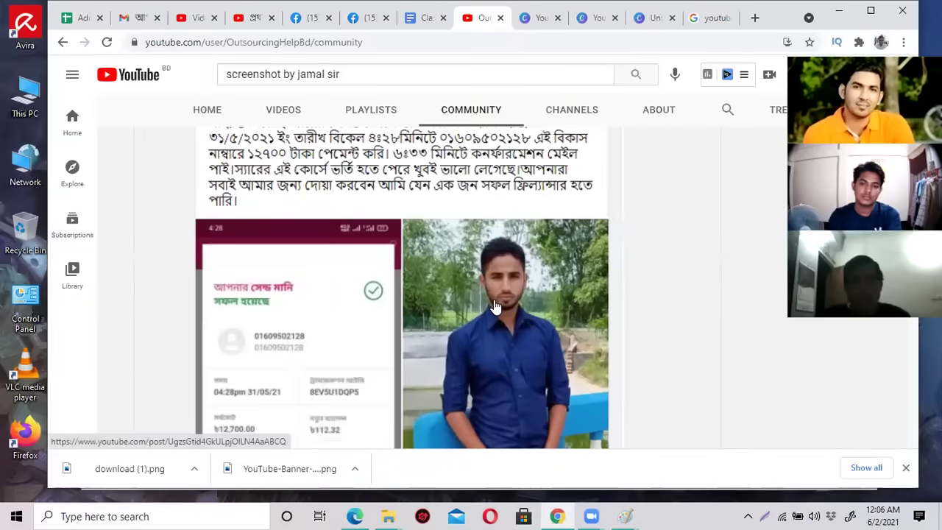
pyautogui.scroll(-10, 496, 308)
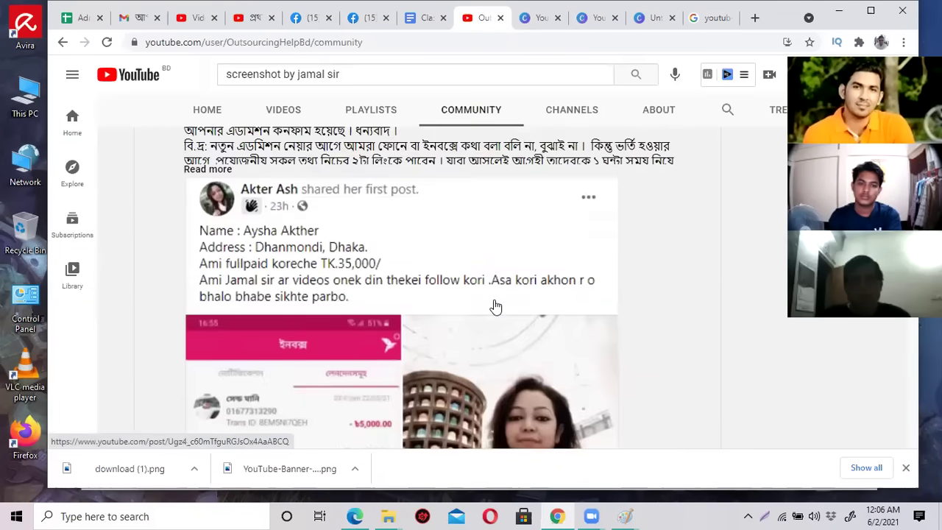
pyautogui.scroll(-10, 496, 308)
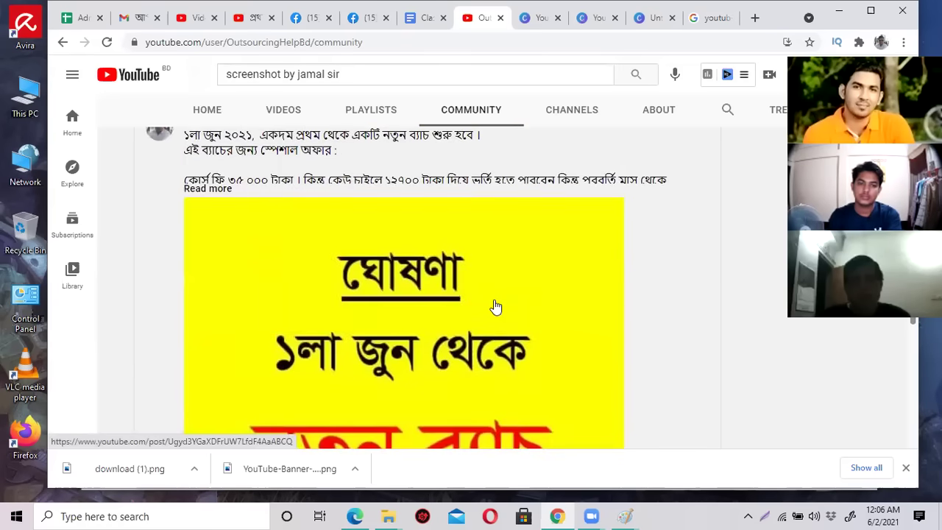
pyautogui.scroll(5, 494, 300)
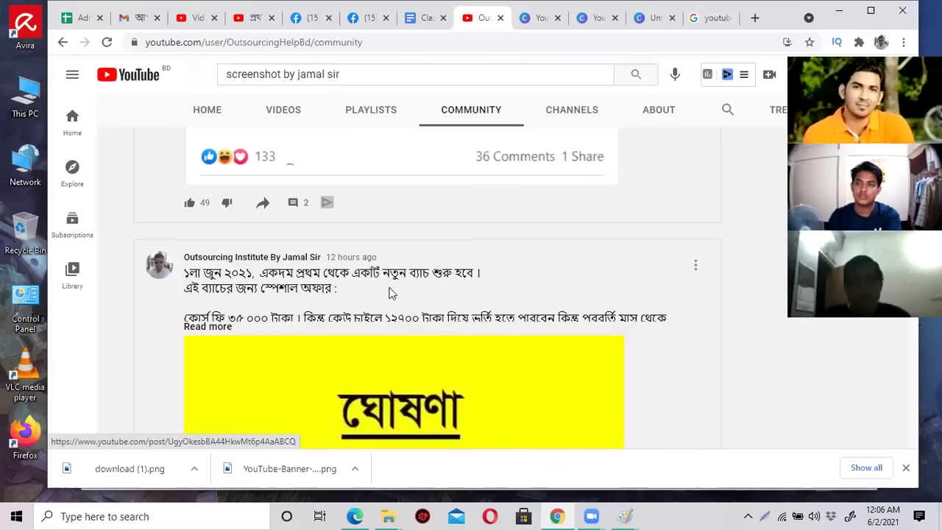
# Expand the announcement post to read it, glance at the Facebook group, and return.
pyautogui.click(212, 328)
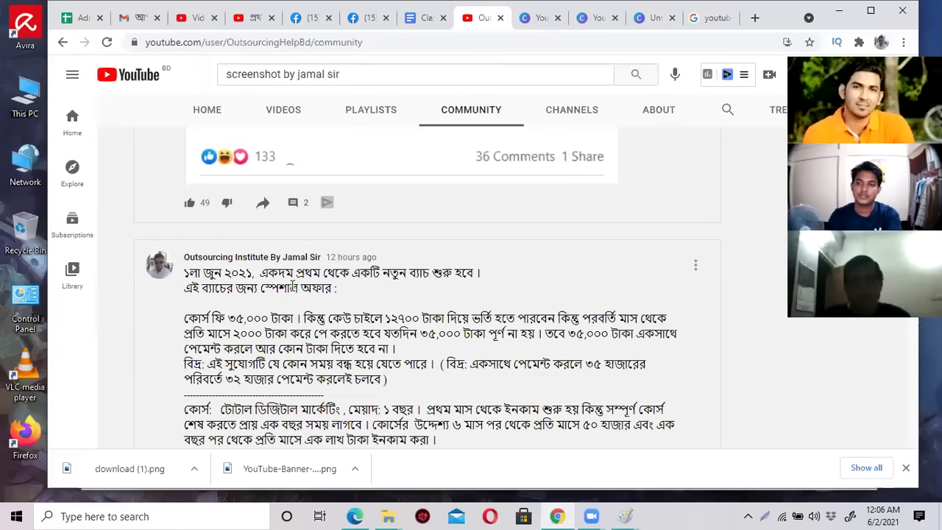
pyautogui.scroll(-10, 411, 337)
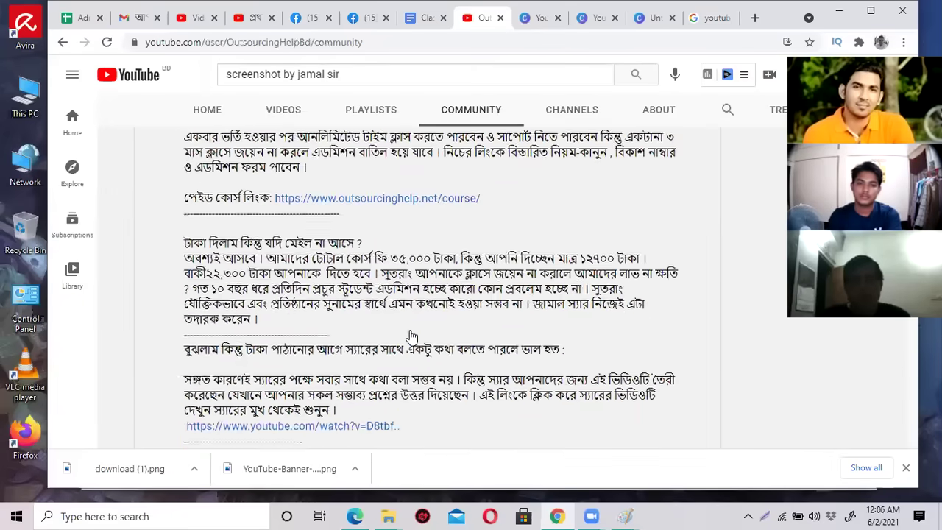
pyautogui.scroll(-4, 411, 338)
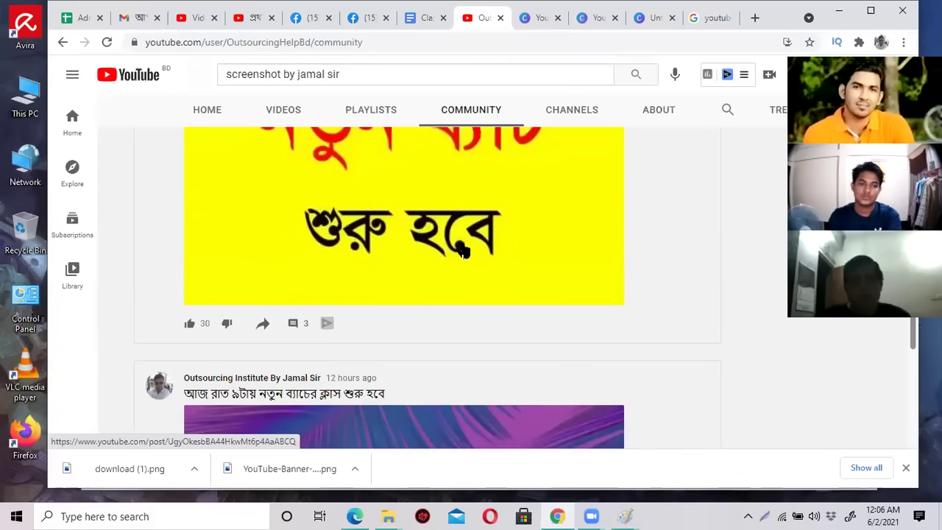
pyautogui.scroll(10, 462, 250)
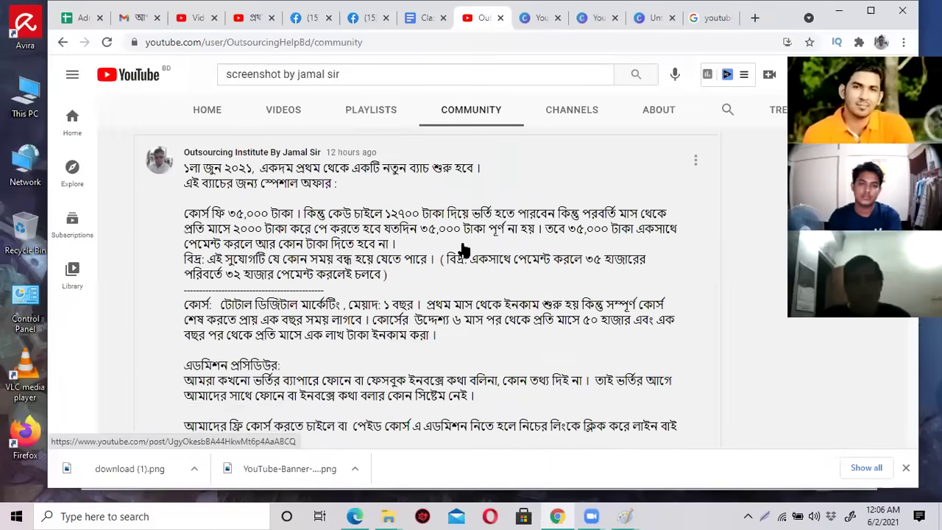
pyautogui.scroll(10, 462, 250)
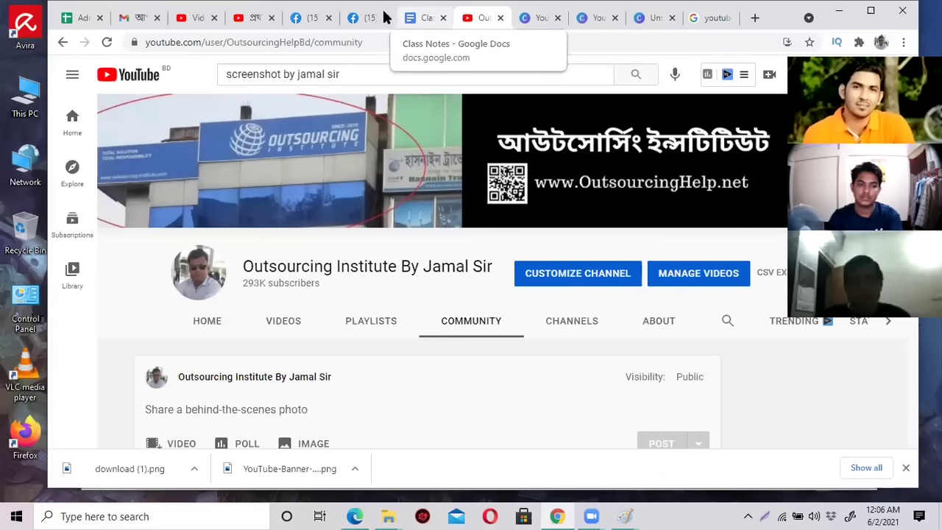
pyautogui.click(355, 18)
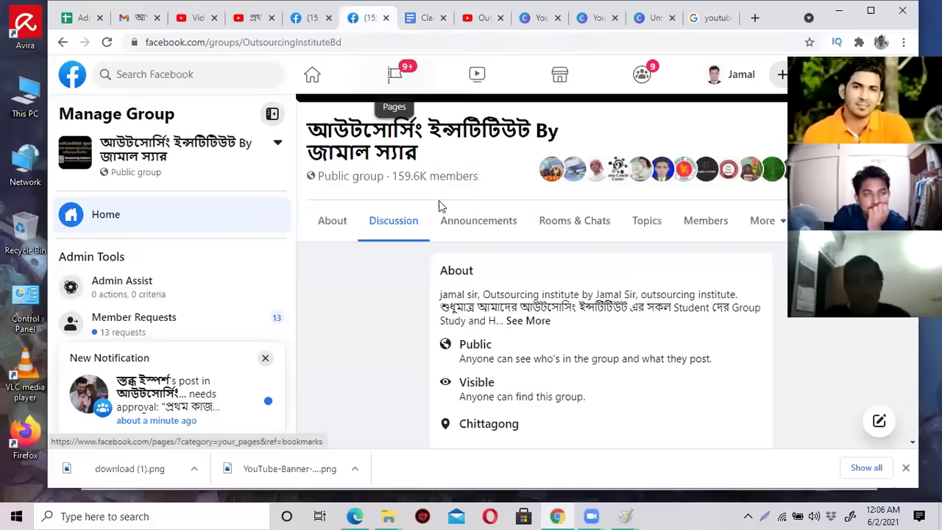
pyautogui.click(477, 18)
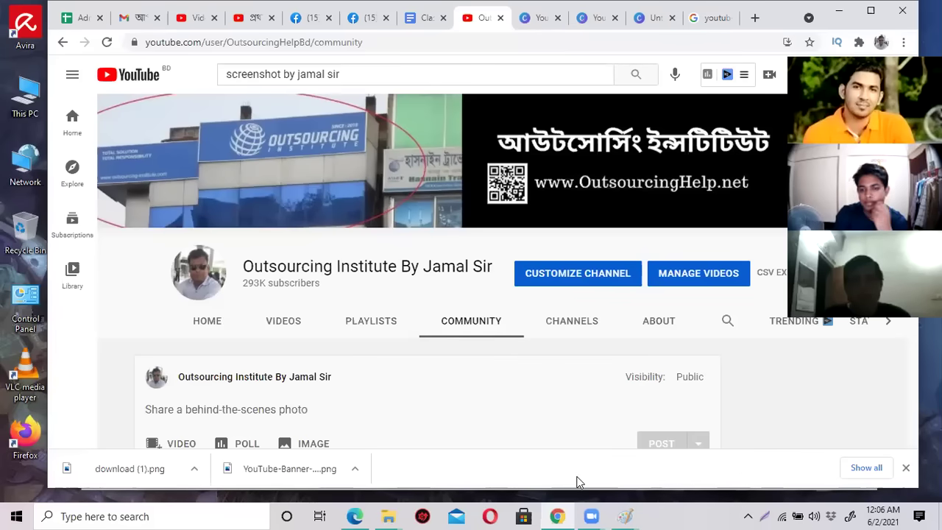
# Bring the Michel Fashion House channel window forward and click into its comment box.
pyautogui.click(355, 516)
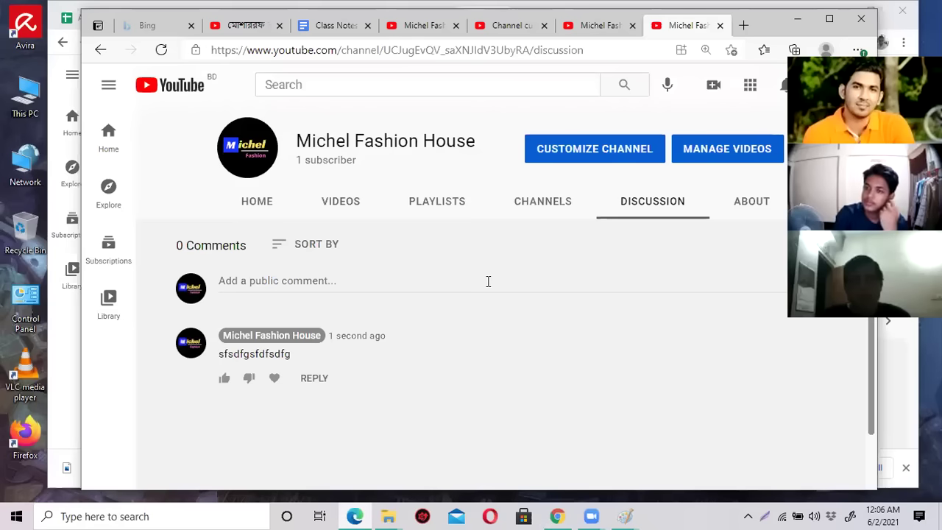
pyautogui.click(664, 224)
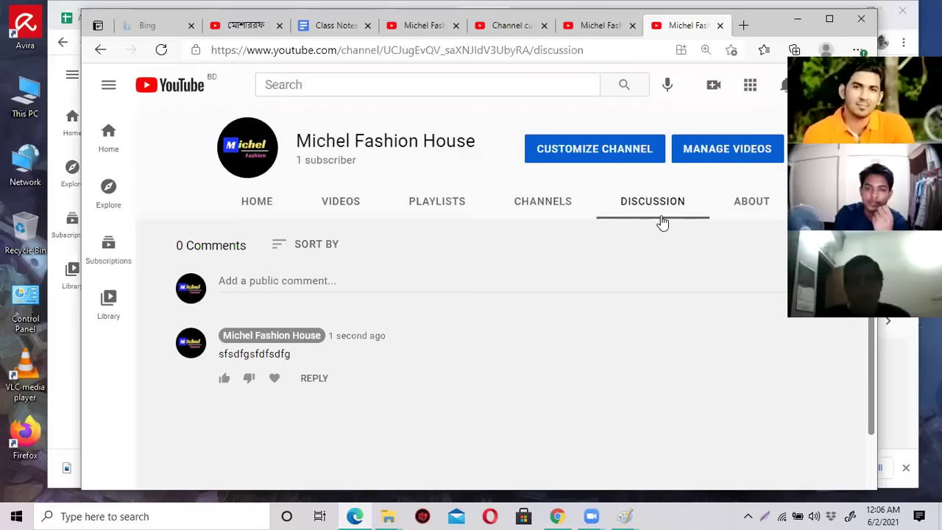
pyautogui.click(336, 277)
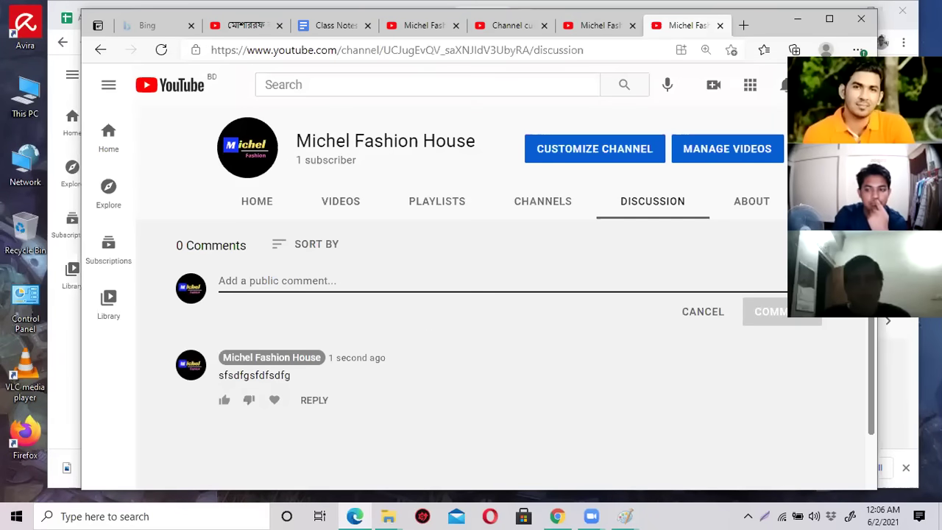
# Open the channel's About page and highlight part of its description.
pyautogui.click(755, 204)
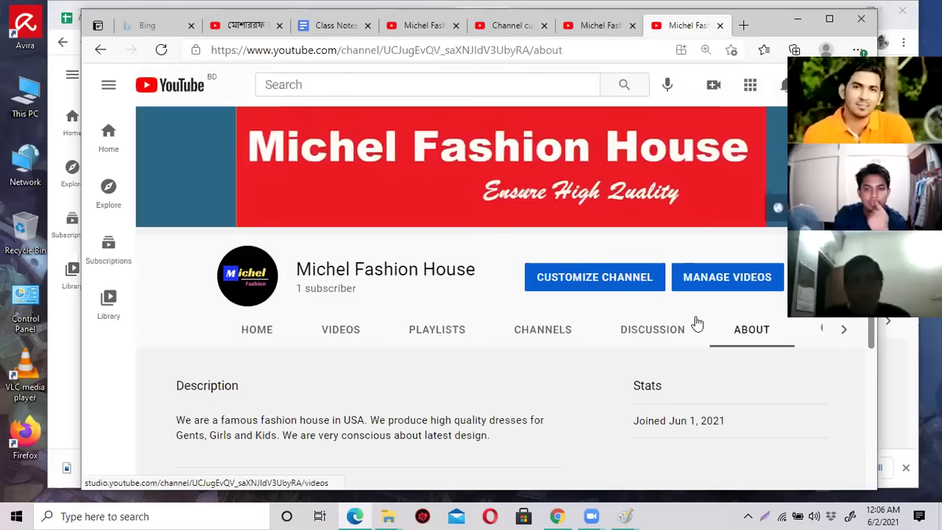
pyautogui.scroll(-3, 665, 335)
pyautogui.moveTo(335, 228); pyautogui.dragTo(417, 249)
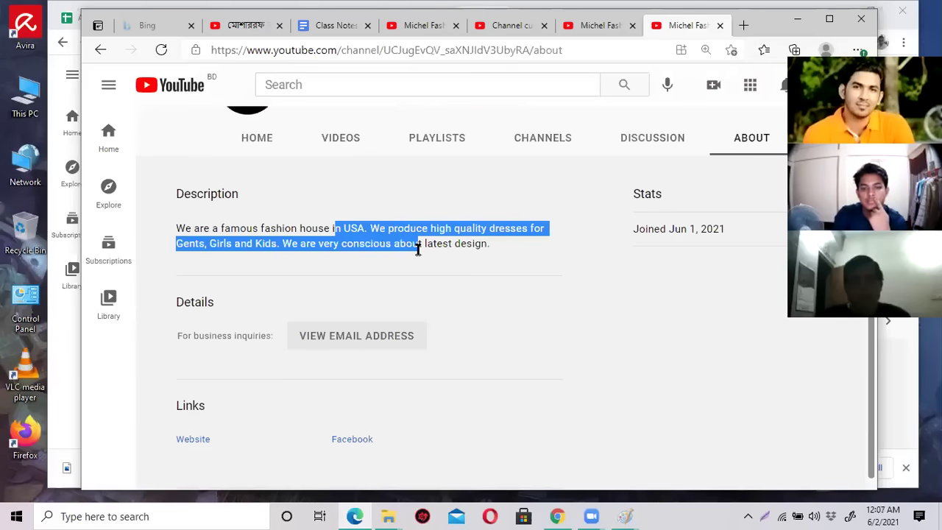
pyautogui.scroll(-1, 385, 295)
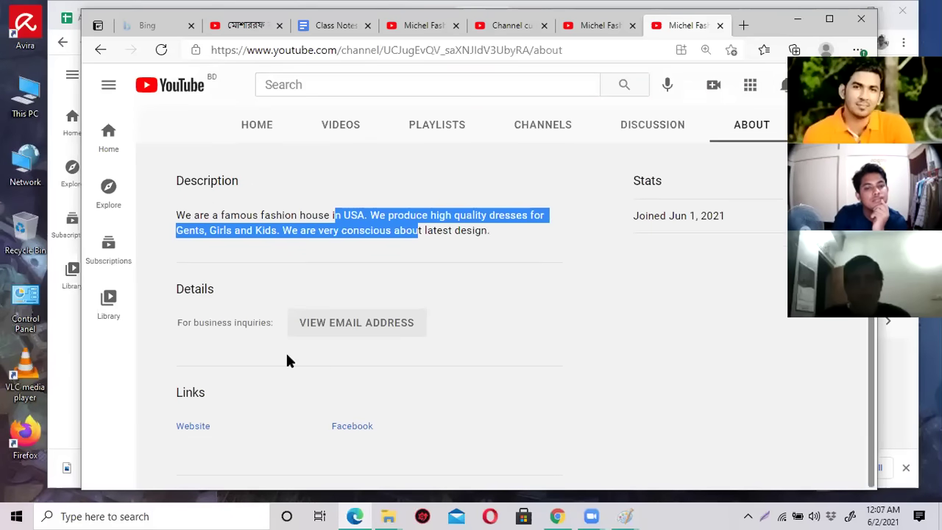
pyautogui.scroll(3, 515, 376)
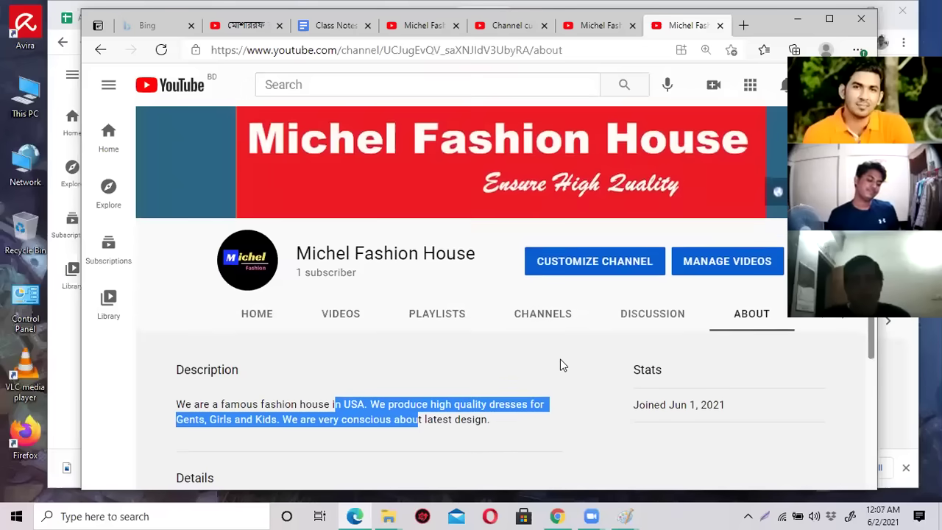
pyautogui.click(426, 359)
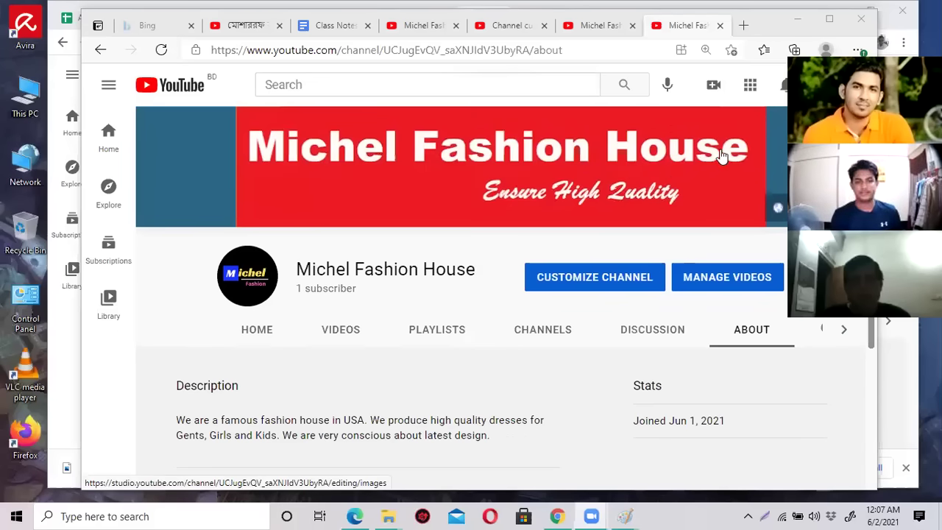
pyautogui.click(593, 280)
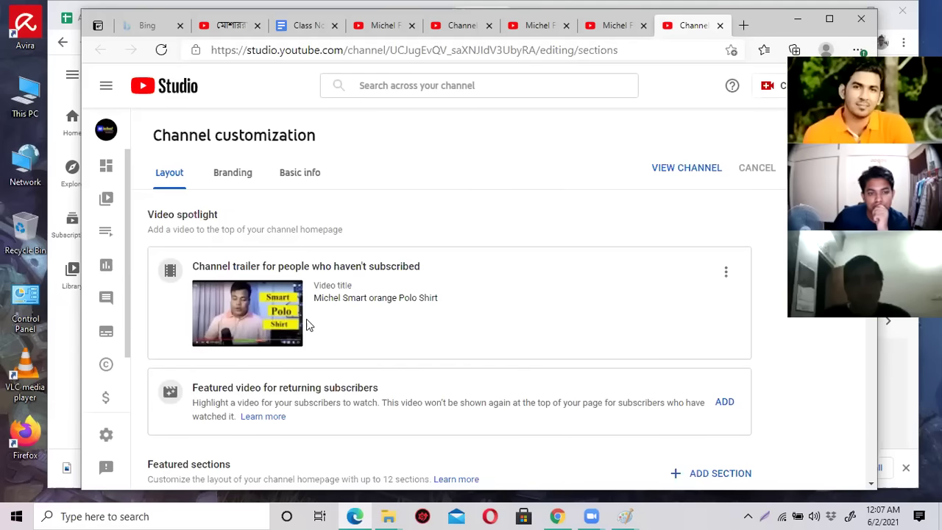
# Scroll the Layout tab to the Uploads, Popular uploads and Casual Shirt playlist sections.
pyautogui.scroll(-2, 306, 319)
pyautogui.scroll(-1, 288, 322)
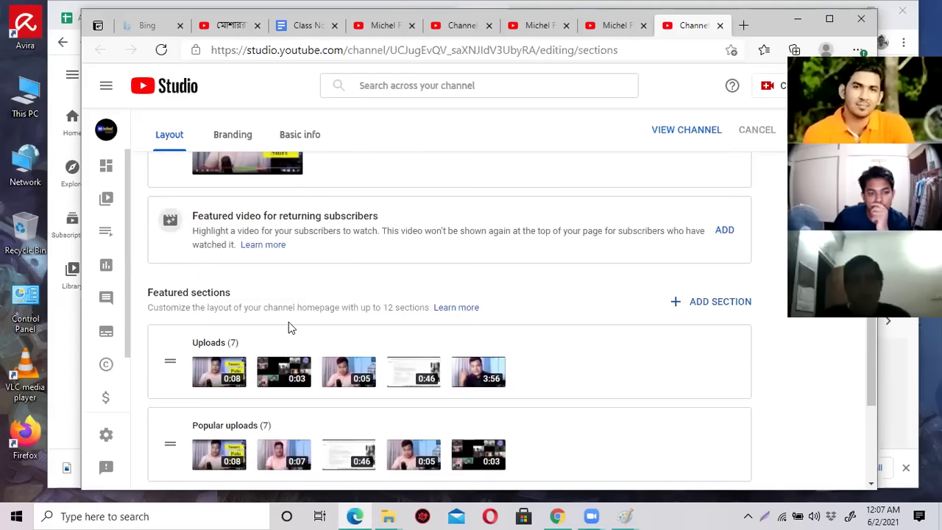
pyautogui.scroll(-2, 291, 300)
pyautogui.scroll(5, 287, 294)
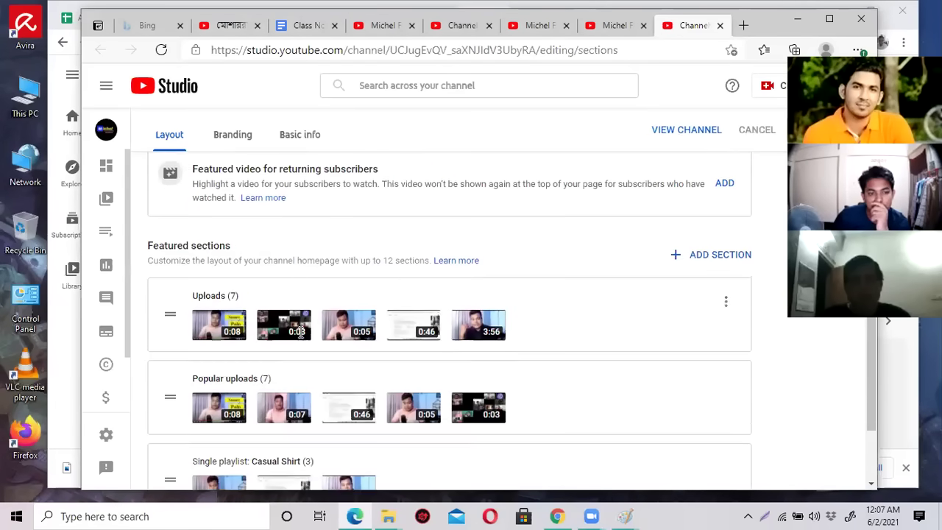
# Switch to the Branding tab and scroll down to the Video watermark section.
pyautogui.click(242, 179)
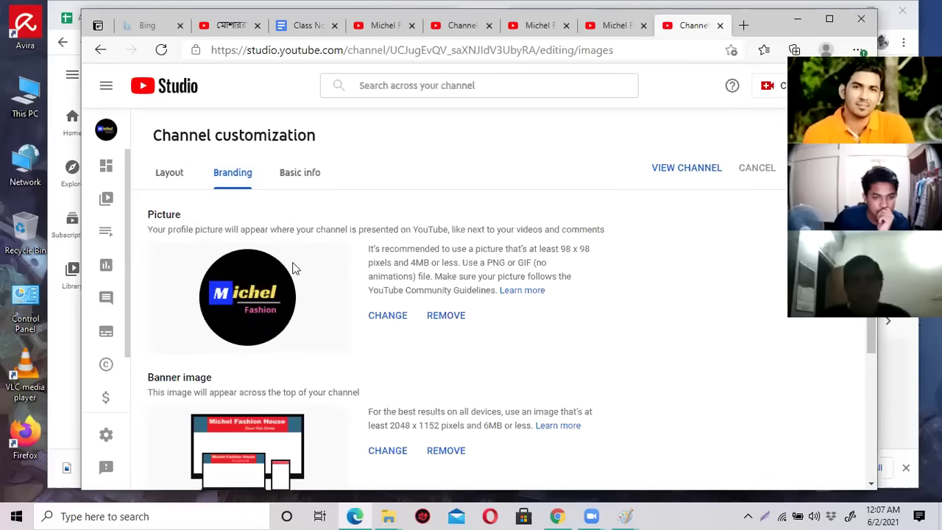
pyautogui.scroll(-3, 253, 292)
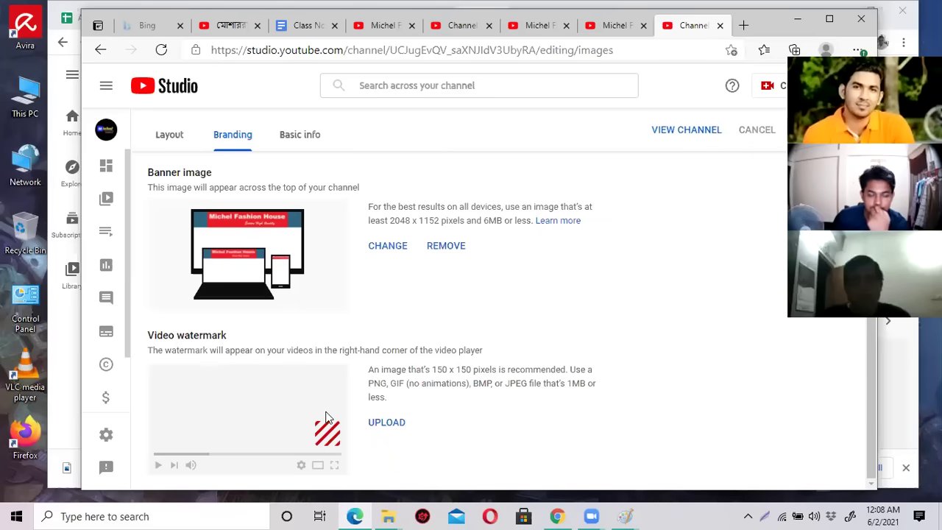
# Upload the ichel logo image as the video watermark, shown for the entire video.
pyautogui.click(385, 423)
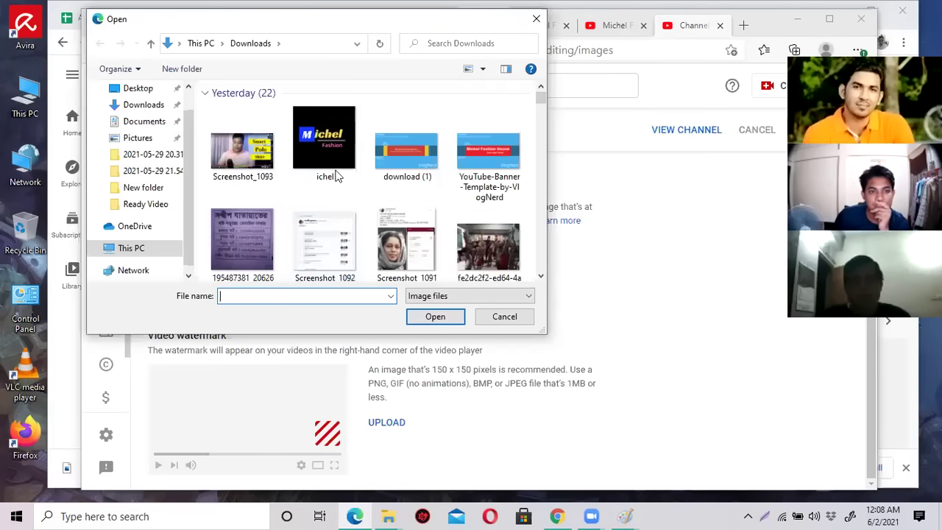
pyautogui.click(309, 142)
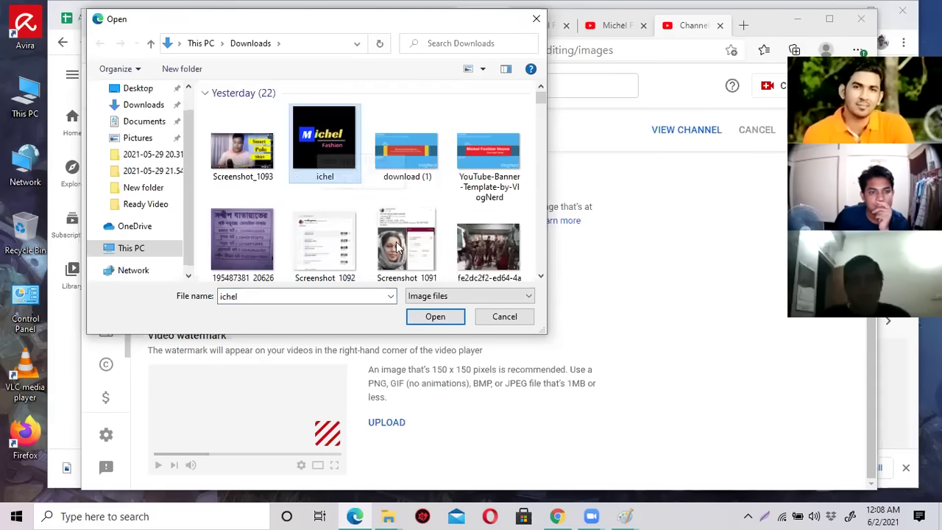
pyautogui.click(427, 316)
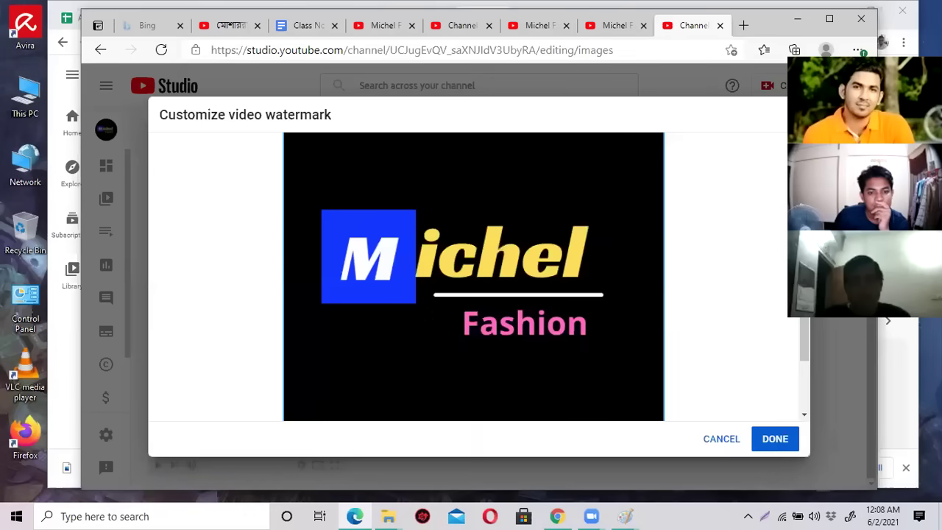
pyautogui.click(769, 439)
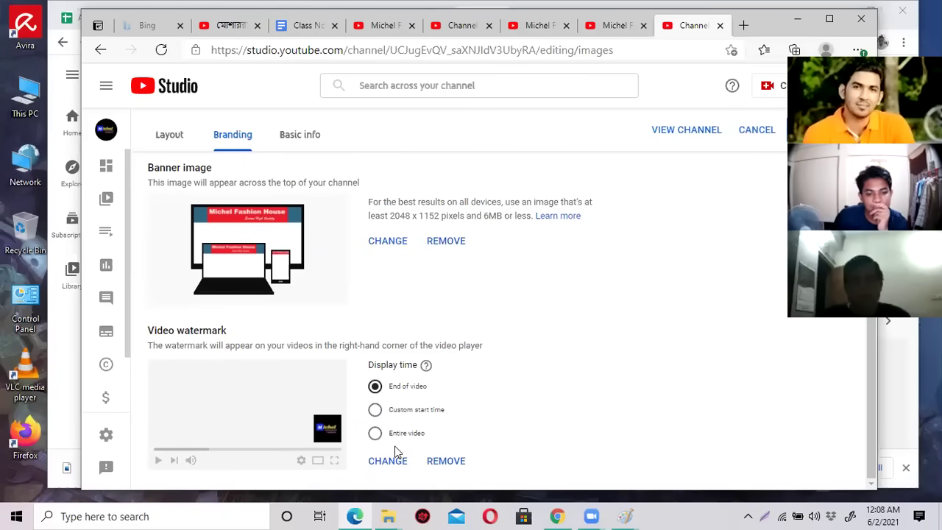
pyautogui.click(377, 434)
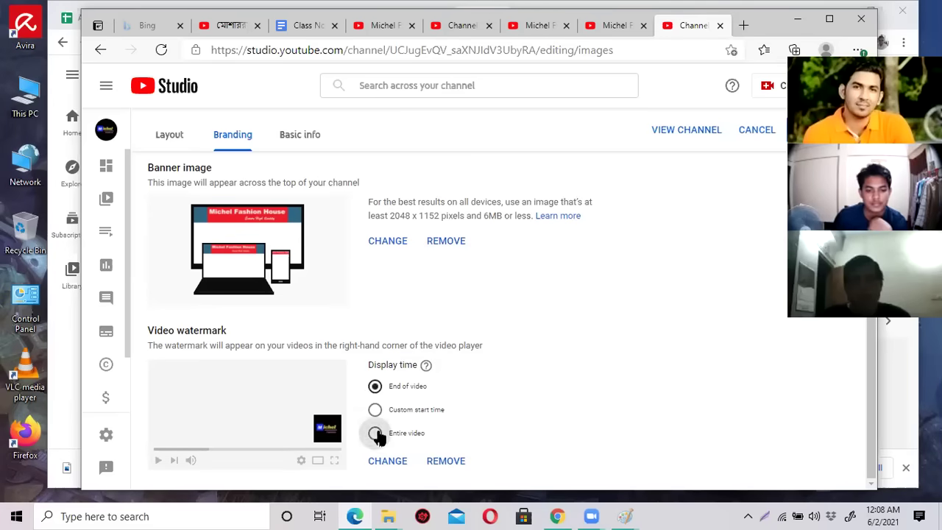
# Remove the watermark and re-add the ichel logo, again set to display for the entire video.
pyautogui.click(446, 461)
pyautogui.click(386, 424)
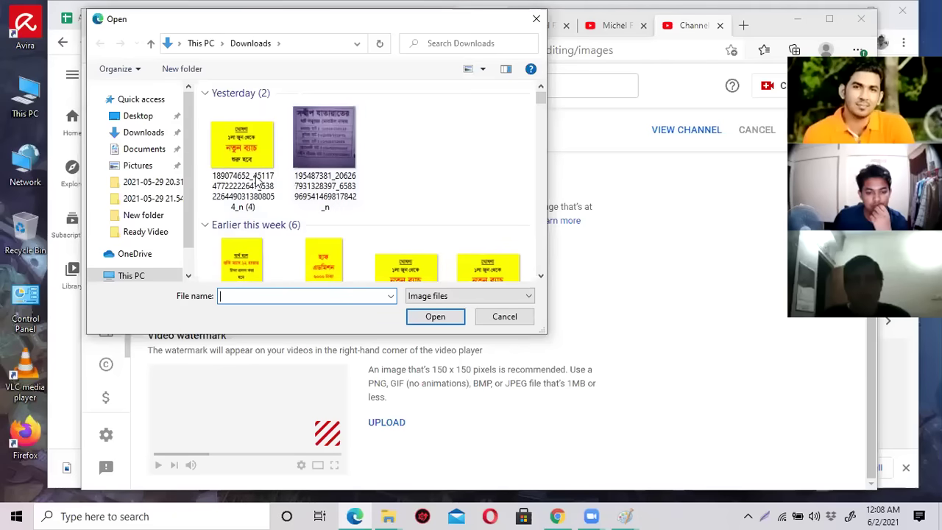
pyautogui.click(324, 143)
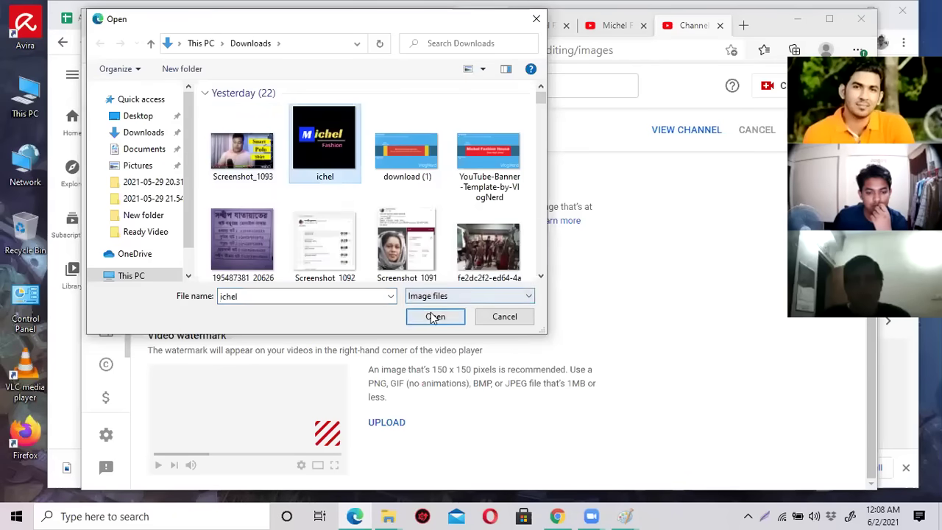
pyautogui.click(435, 316)
pyautogui.click(776, 440)
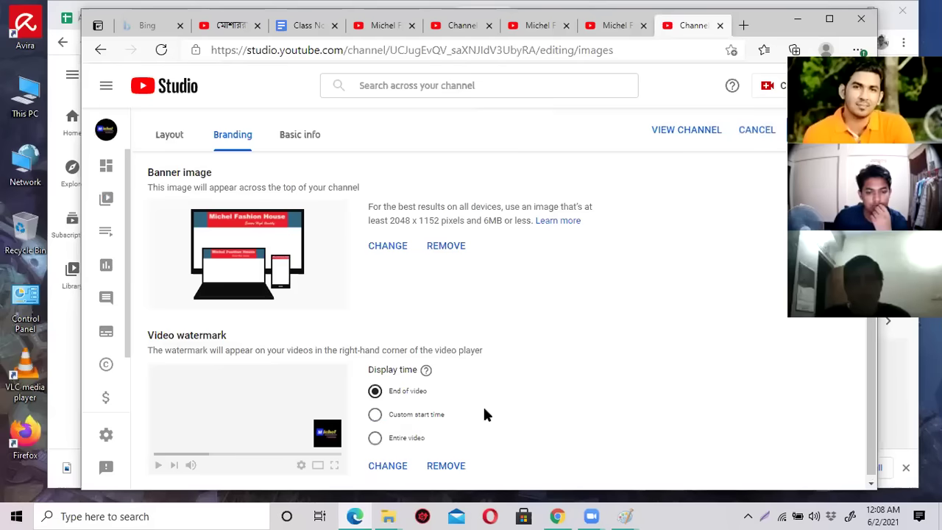
pyautogui.click(401, 439)
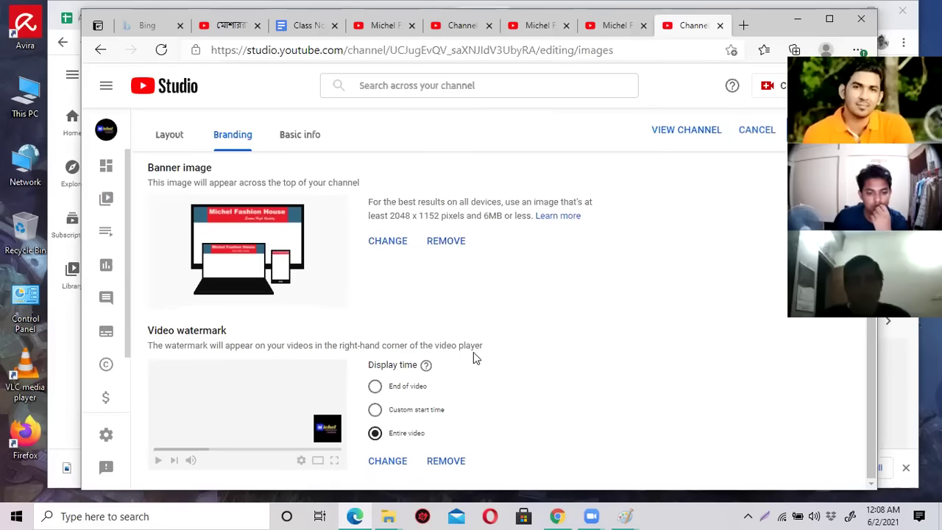
# Cancel the watermark image replacement and switch to the channel page.
pyautogui.click(381, 465)
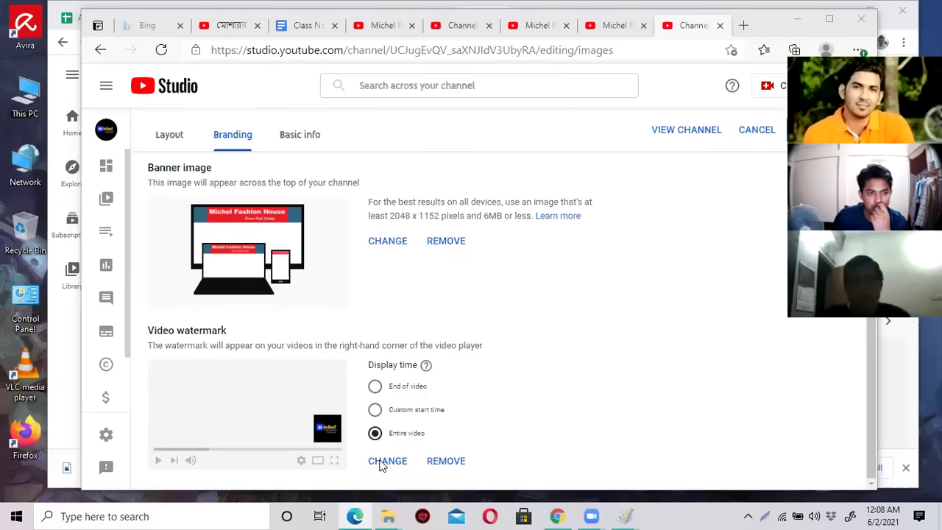
pyautogui.click(502, 317)
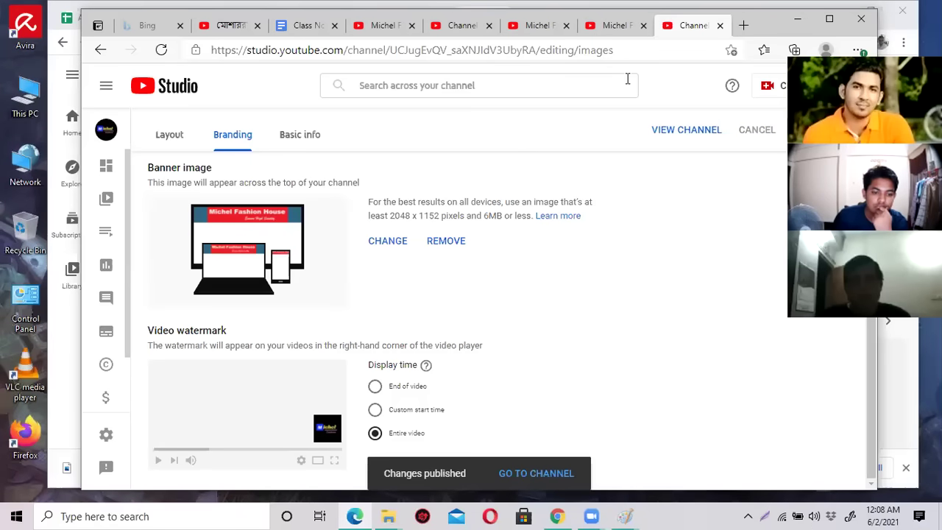
pyautogui.click(619, 25)
# Play the Michel Smart orange Polo Shirt video from the Videos tab, check the watermark, then pause.
pyautogui.click(336, 333)
pyautogui.scroll(-3, 399, 337)
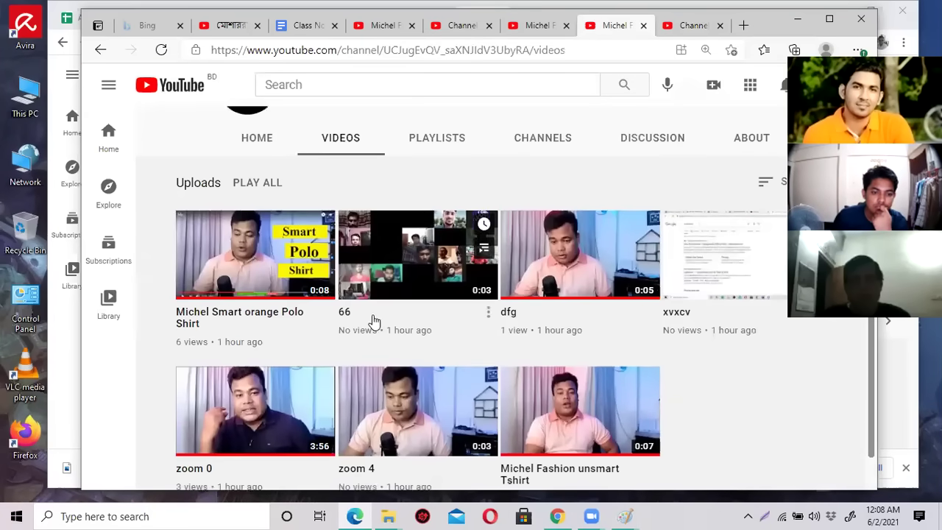
pyautogui.click(264, 266)
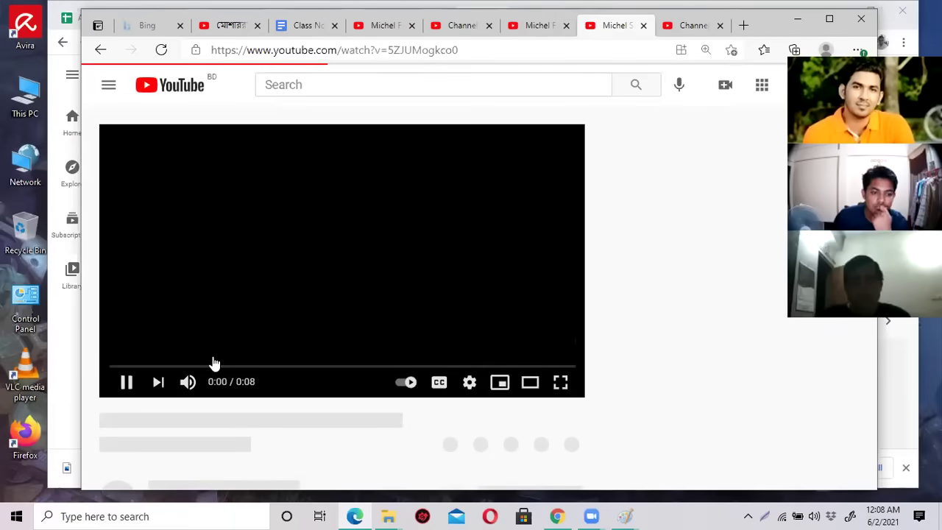
pyautogui.moveTo(564, 349)
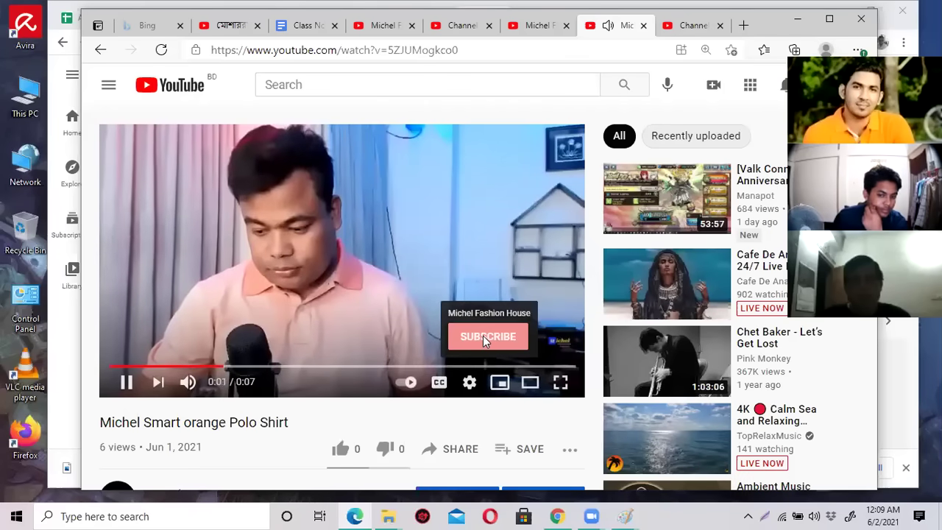
pyautogui.click(412, 229)
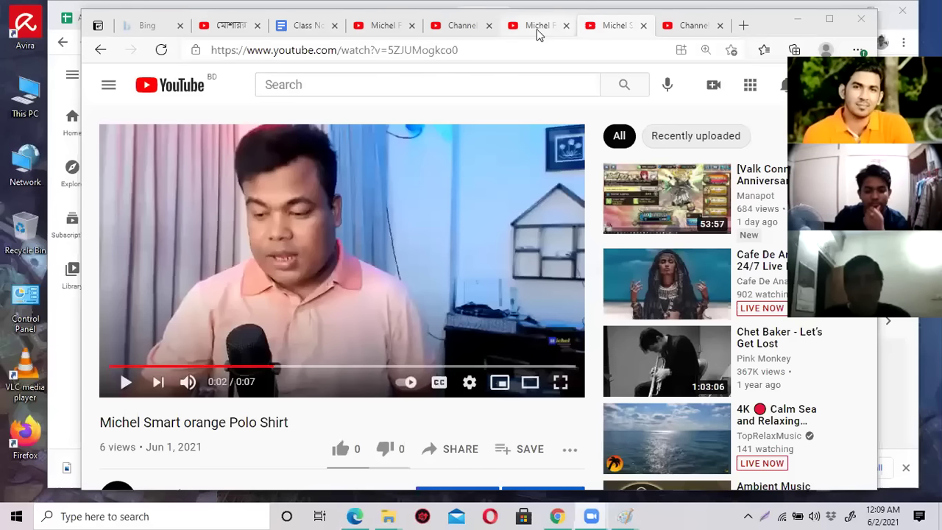
# Return to channel customization and look through its Basic info, Layout and Branding tabs.
pyautogui.click(539, 29)
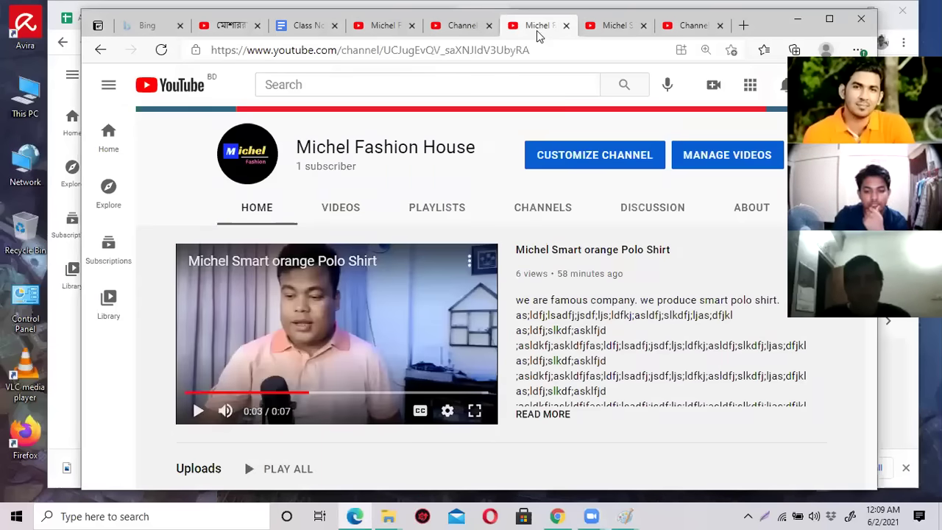
pyautogui.click(464, 27)
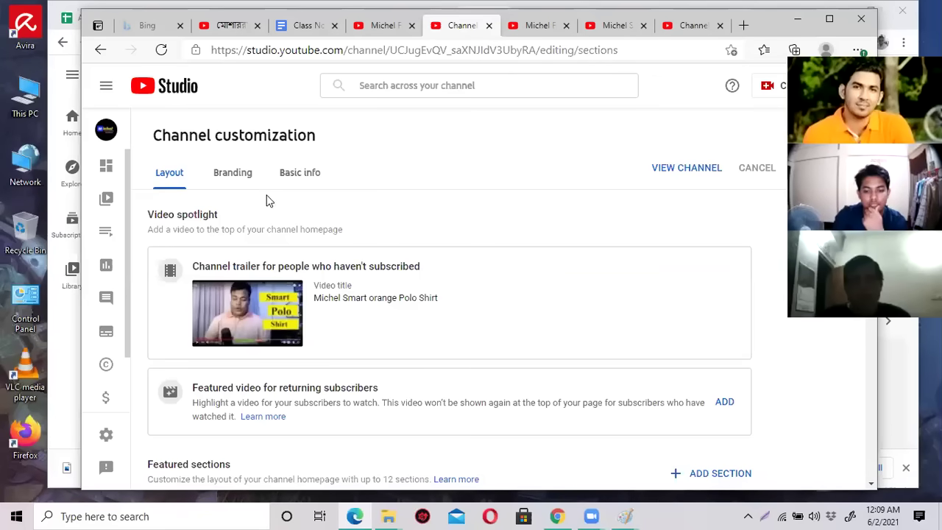
pyautogui.scroll(-3, 304, 301)
pyautogui.scroll(3, 306, 304)
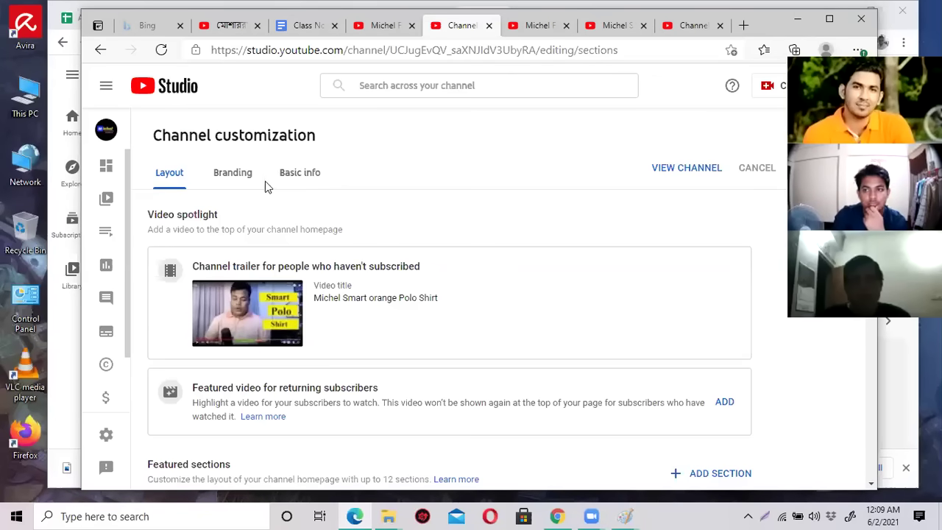
pyautogui.click(309, 174)
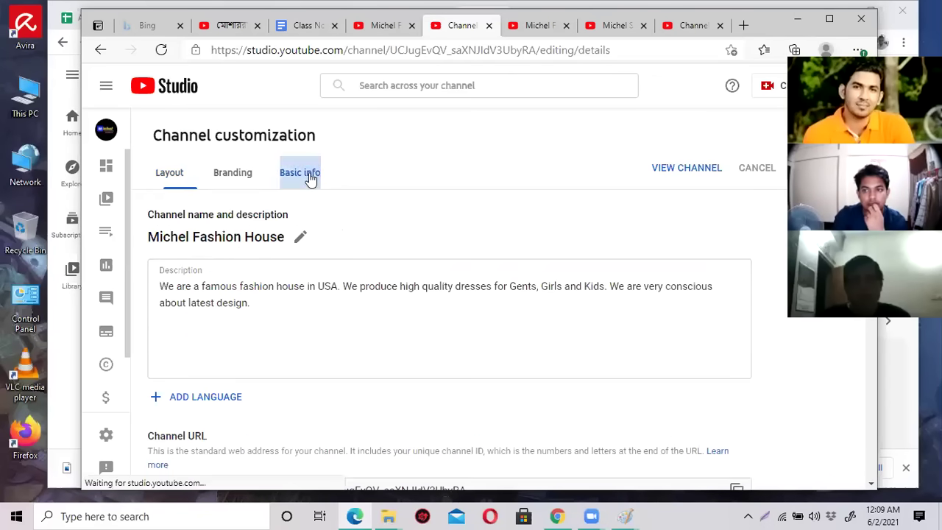
pyautogui.click(175, 181)
pyautogui.click(233, 176)
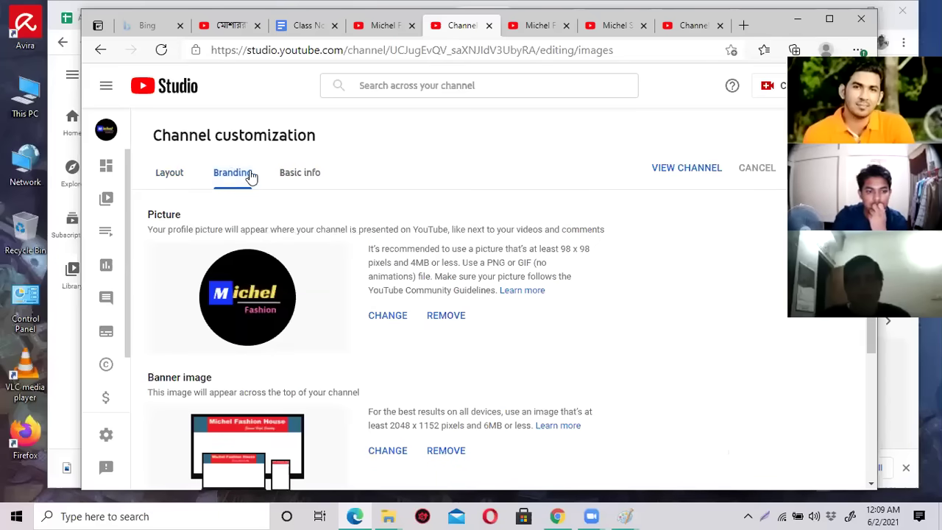
pyautogui.click(291, 177)
pyautogui.scroll(-3, 347, 307)
pyautogui.scroll(3, 297, 251)
pyautogui.click(171, 178)
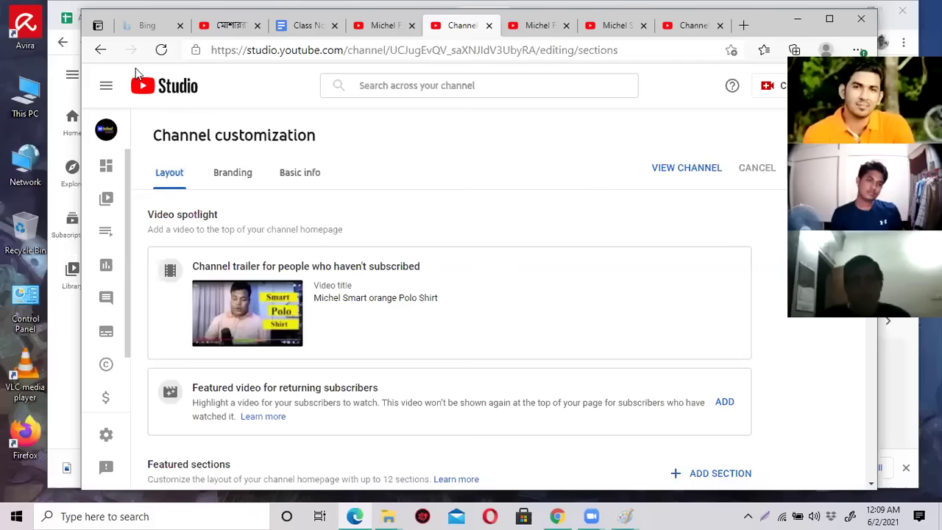
# Step back through the browser history, then load youtube.com from the address bar.
pyautogui.click(100, 49)
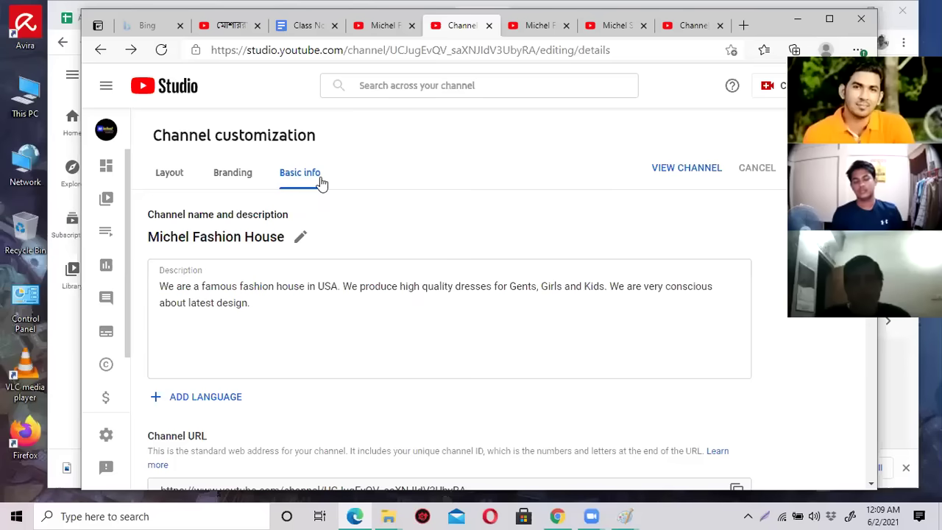
pyautogui.click(100, 50)
pyautogui.click(100, 51)
pyautogui.click(100, 51)
pyautogui.click(100, 51)
pyautogui.click(100, 52)
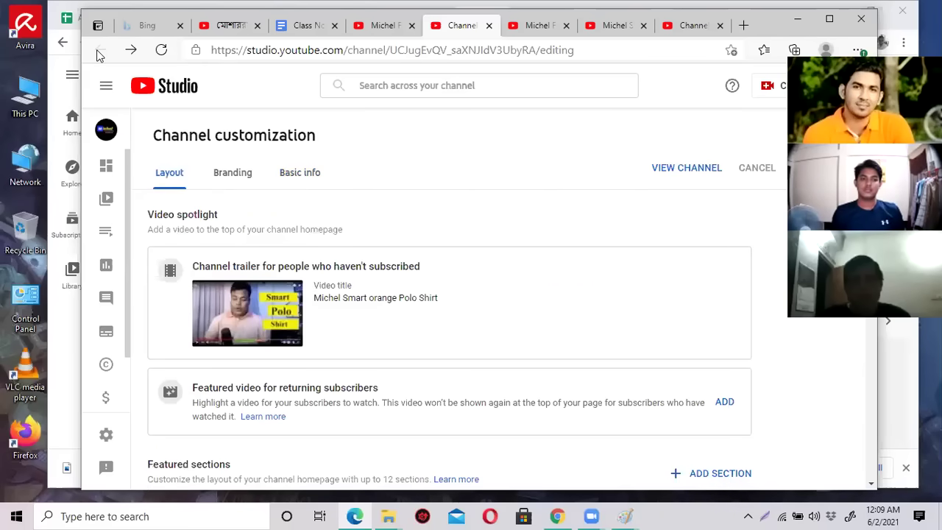
pyautogui.click(474, 51)
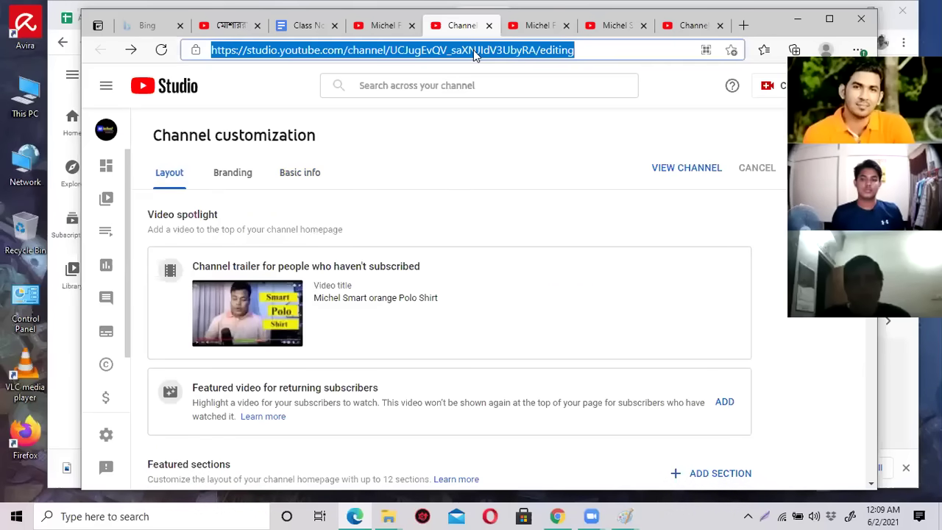
pyautogui.write('y')
pyautogui.press('Return')
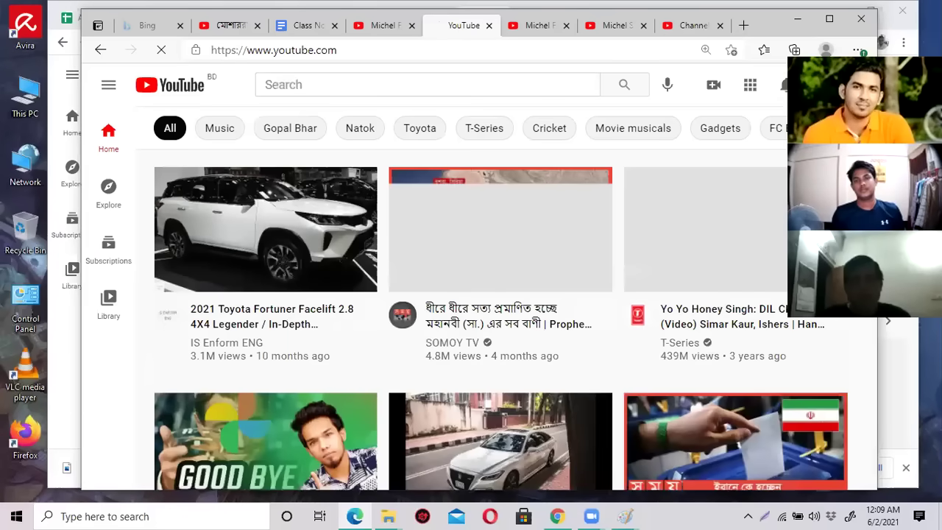
# Go to Your channel from the account menu, shift the browser window left, and open account Settings.
pyautogui.click(821, 85)
pyautogui.click(705, 162)
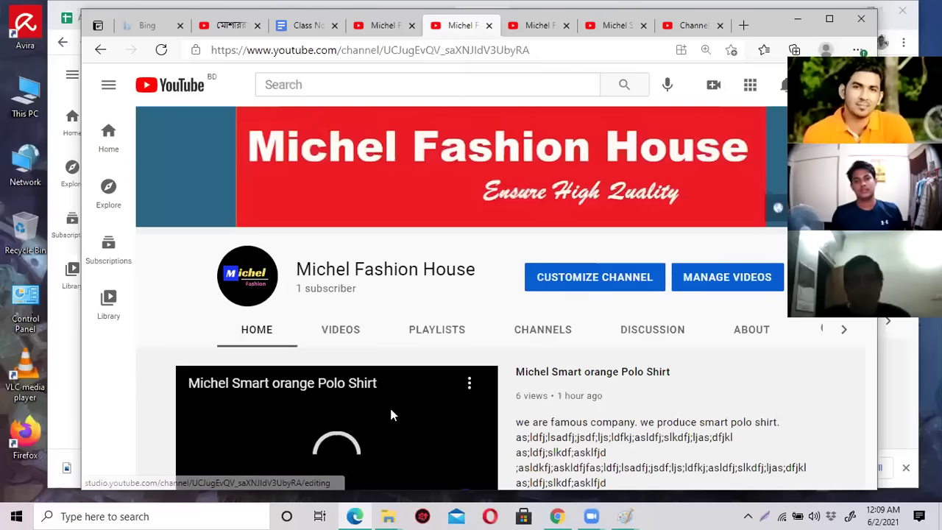
pyautogui.scroll(-1, 382, 420)
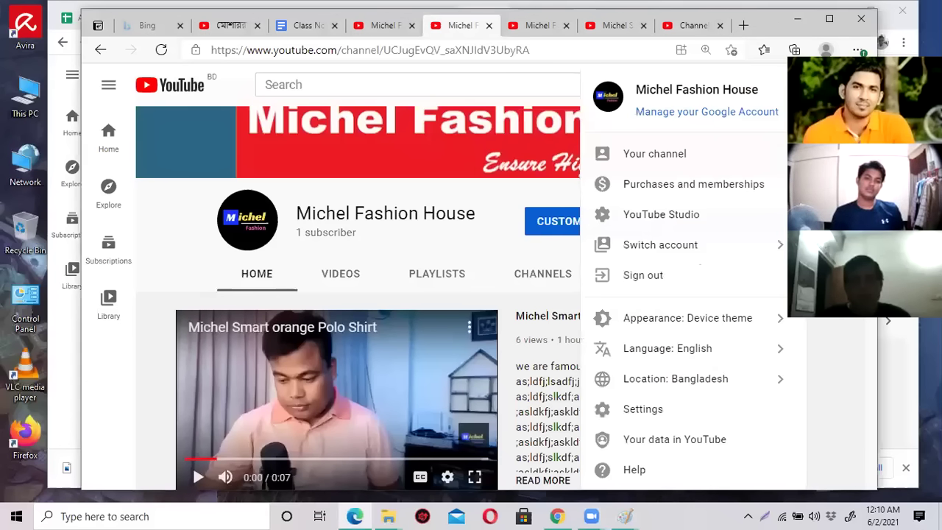
pyautogui.moveTo(766, 27); pyautogui.dragTo(670, 21)
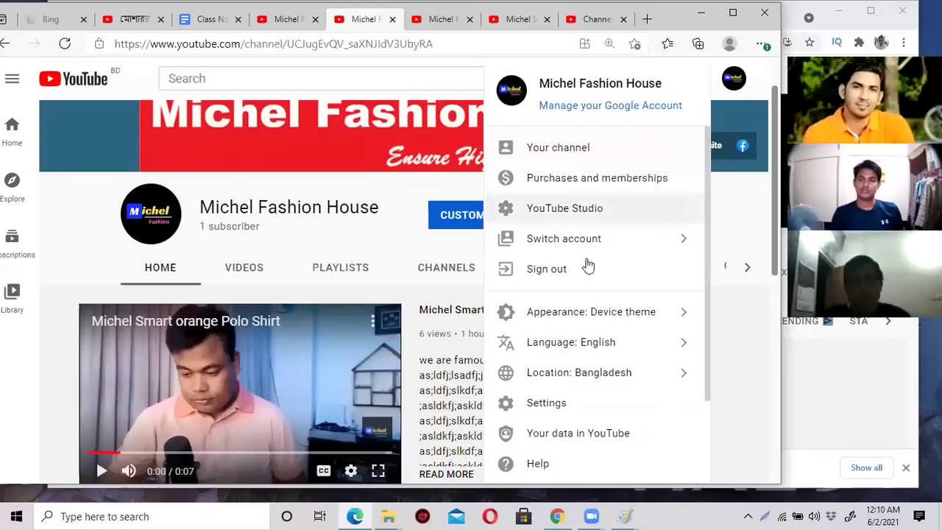
pyautogui.click(552, 403)
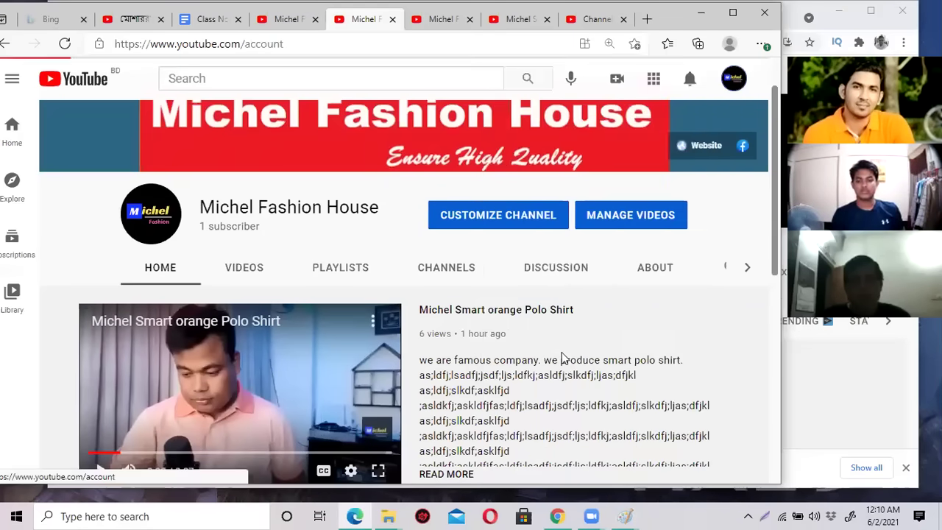
# Maximize the browser and scroll the account settings down to the Channel managers section.
pyautogui.click(732, 12)
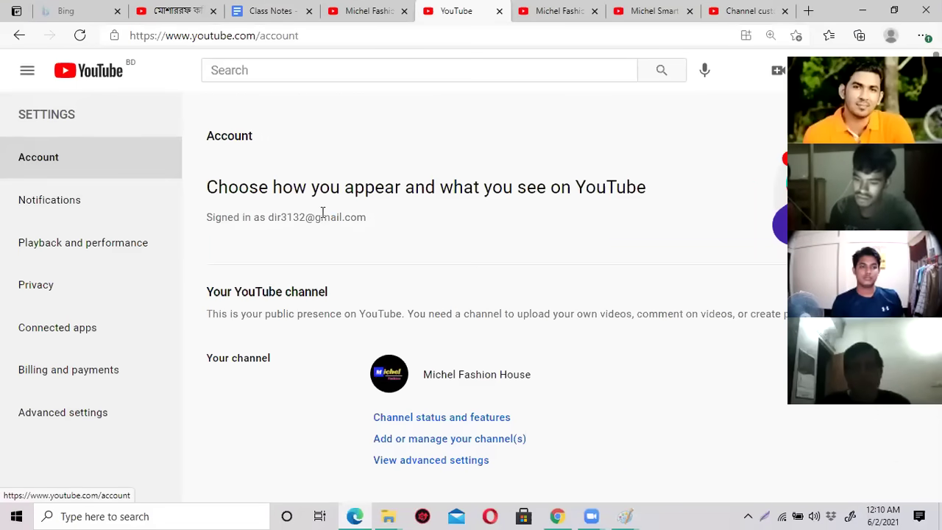
pyautogui.scroll(-2, 324, 213)
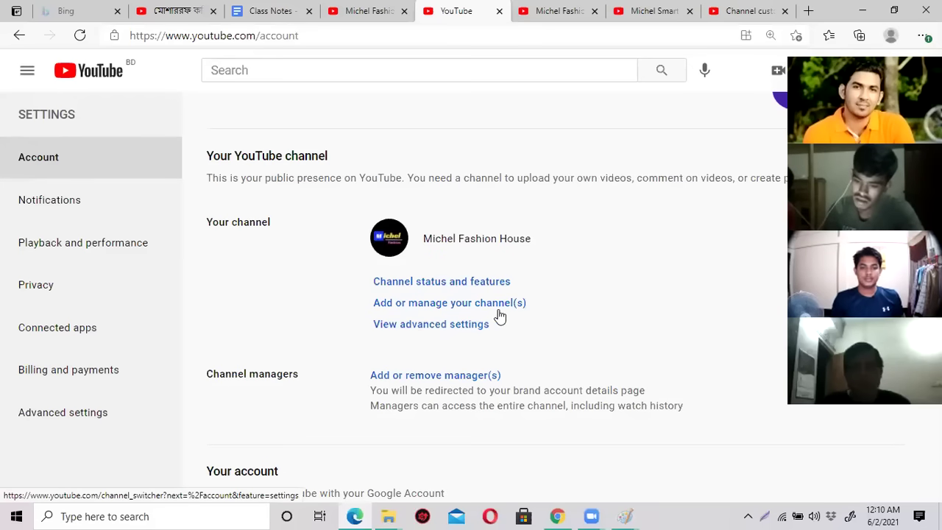
pyautogui.scroll(-2, 488, 334)
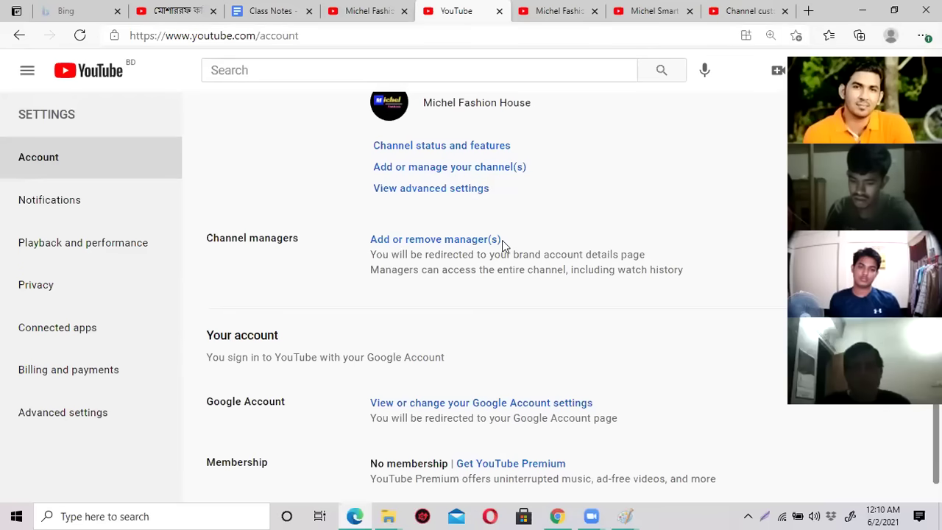
pyautogui.scroll(2, 499, 246)
pyautogui.scroll(-2, 491, 247)
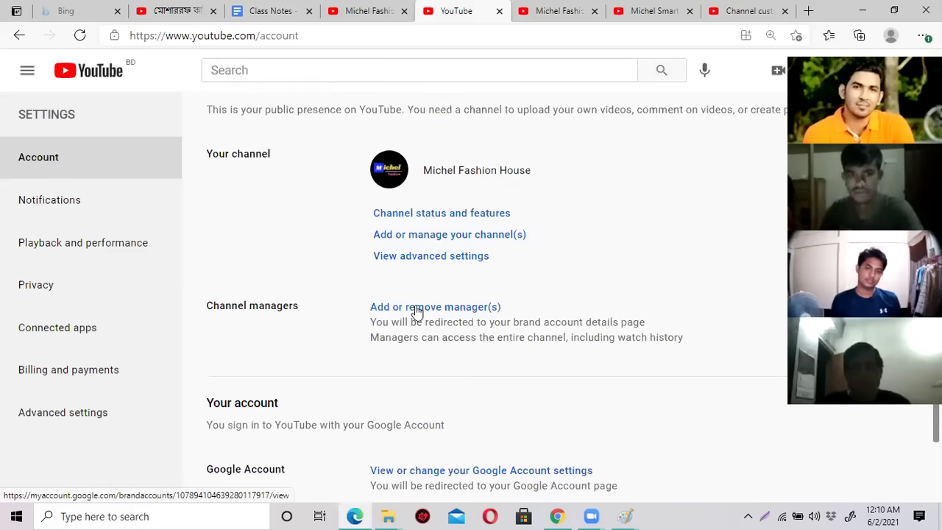
# Open Add or remove manager(s), then Manage permissions for the Michel Fashion House Brand Account.
pyautogui.click(417, 309)
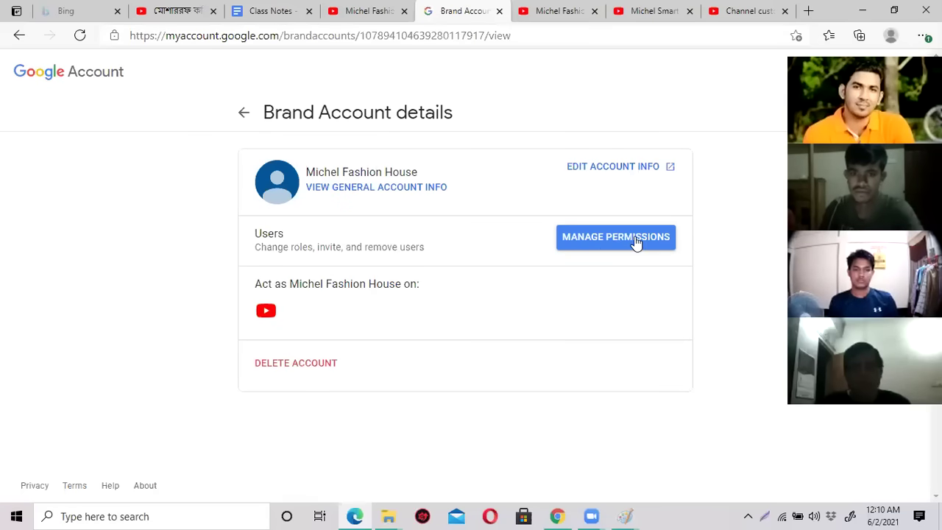
pyautogui.click(610, 248)
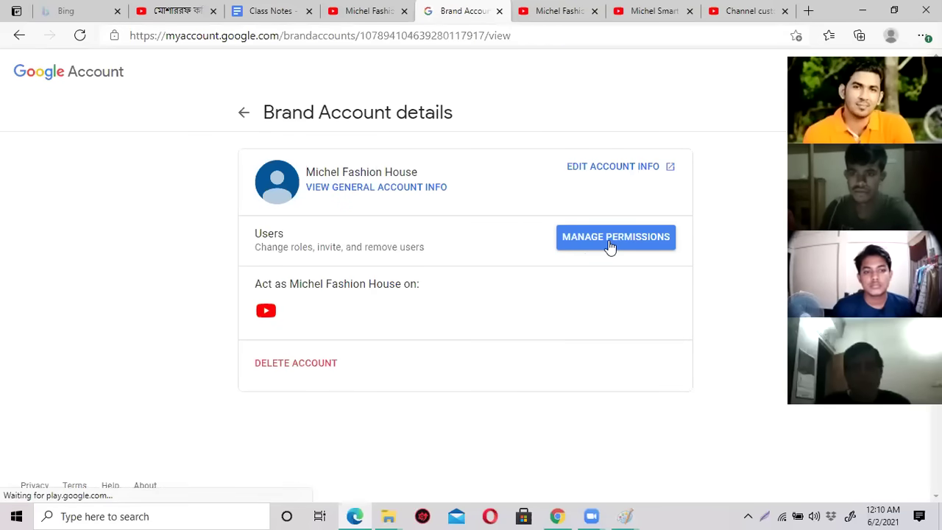